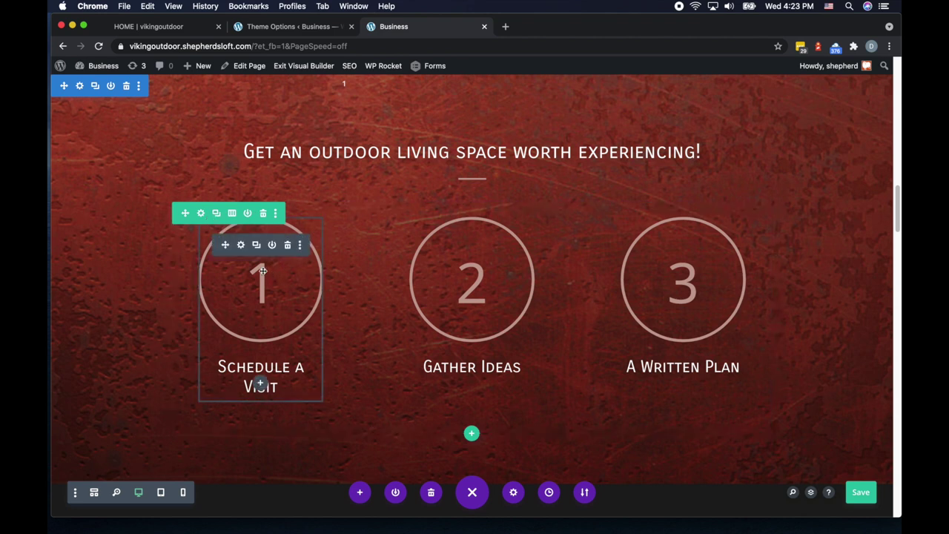
Set the circle color and circle background color of the "Schedule a Visit" circle counter to black (#000000).
click(241, 245)
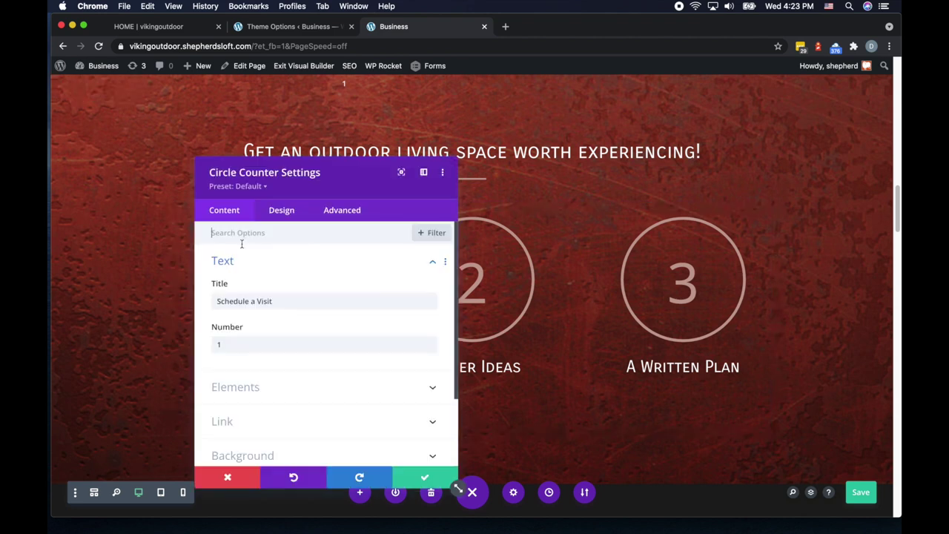
drag(292, 187, 626, 190)
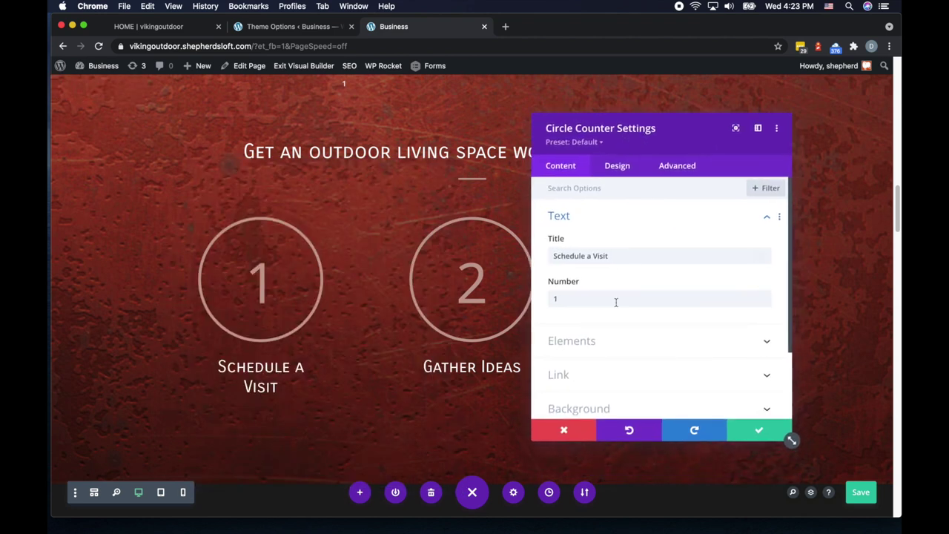
click(620, 167)
click(659, 219)
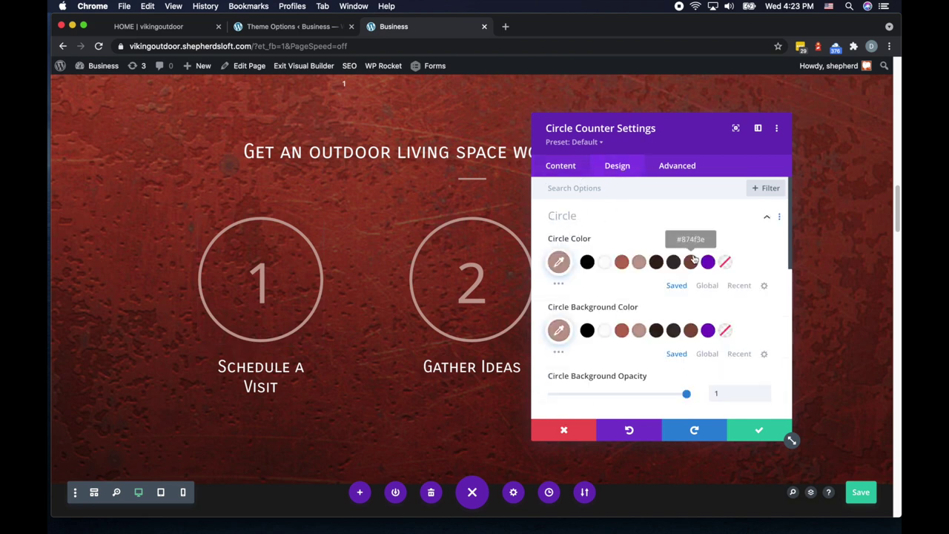
click(587, 262)
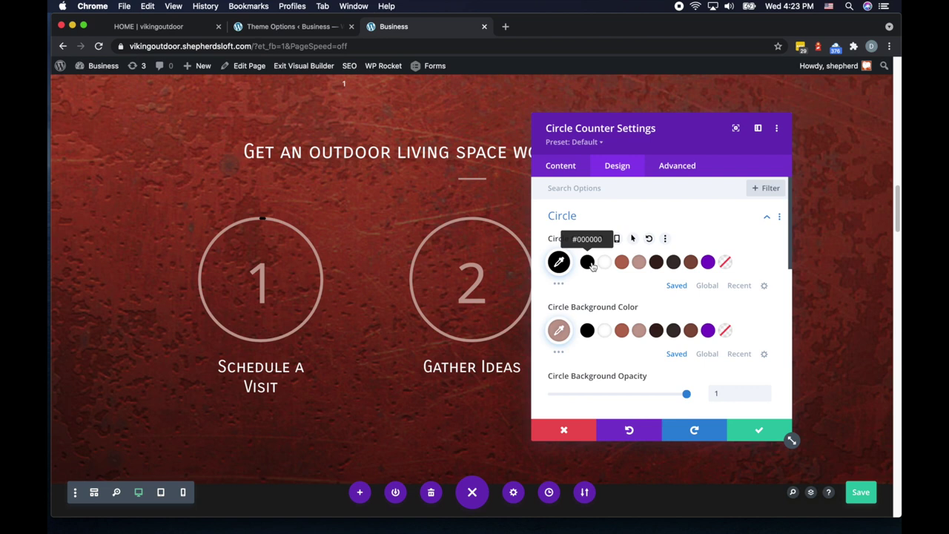
click(587, 330)
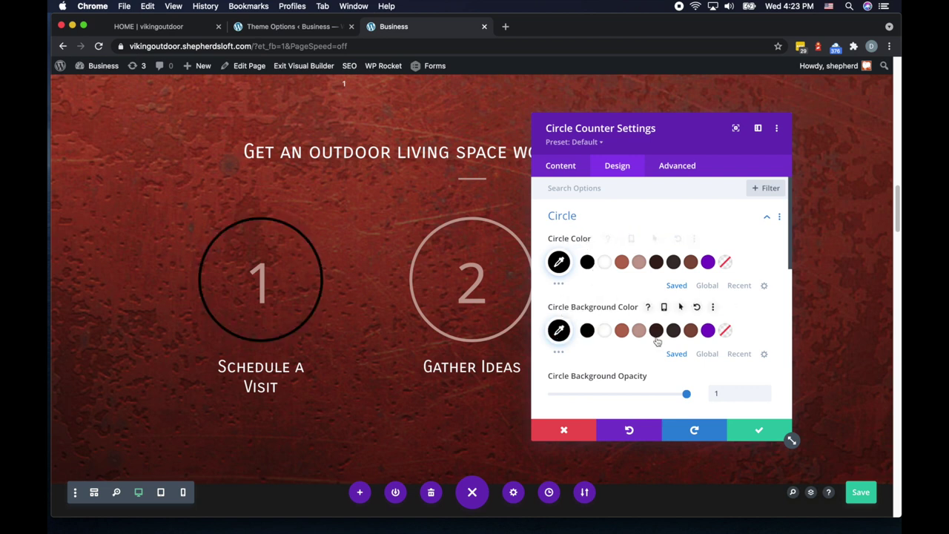
Set the number text color of the "Schedule a Visit" counter to black and save the module settings.
scroll(656, 340, down, 5)
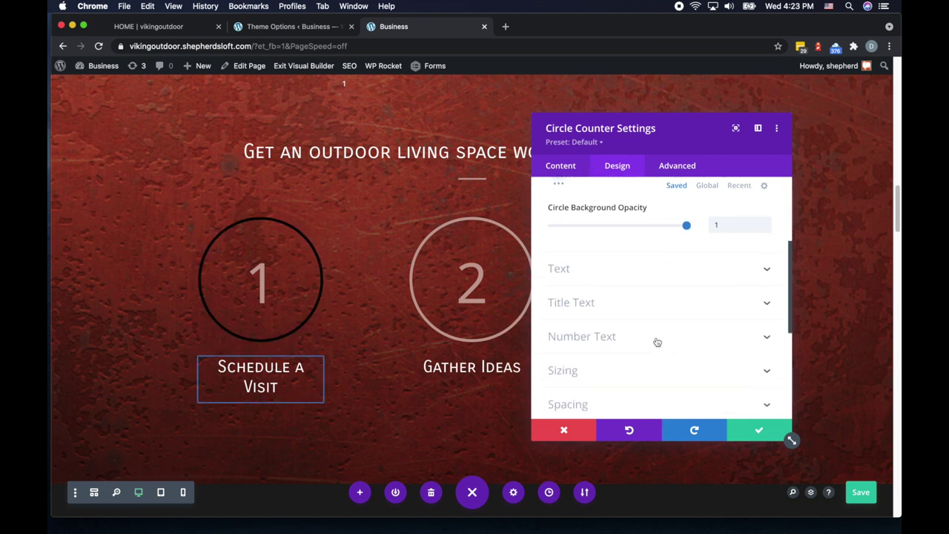
click(597, 330)
scroll(604, 338, down, 2)
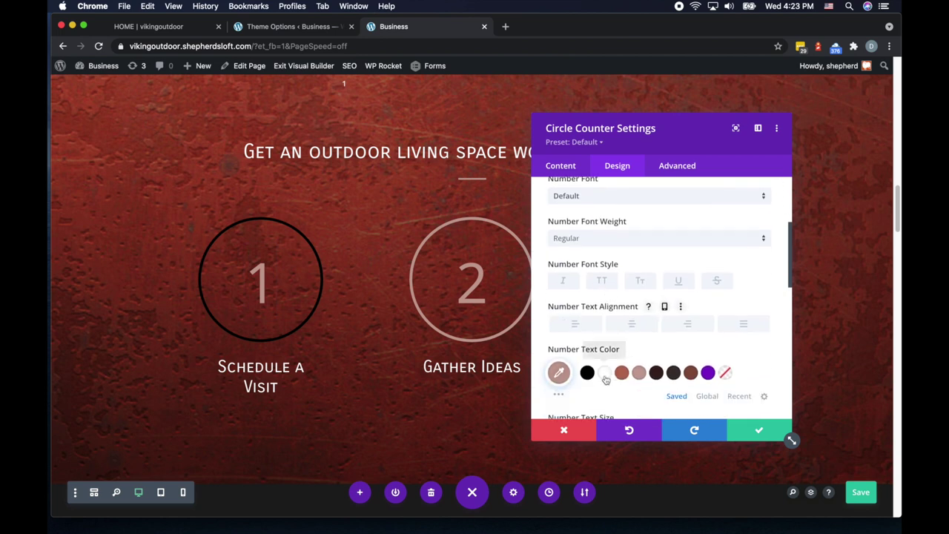
click(588, 372)
scroll(700, 332, down, 2)
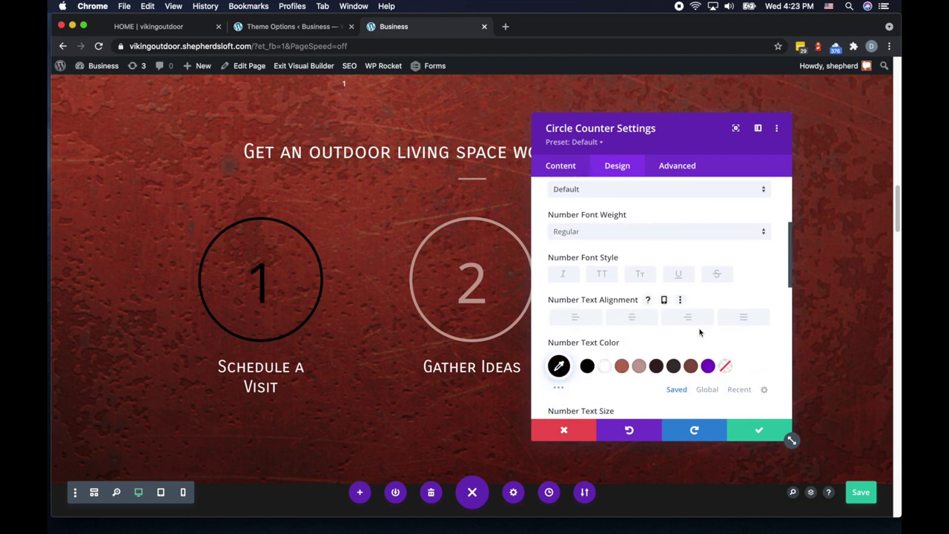
scroll(699, 333, down, 2)
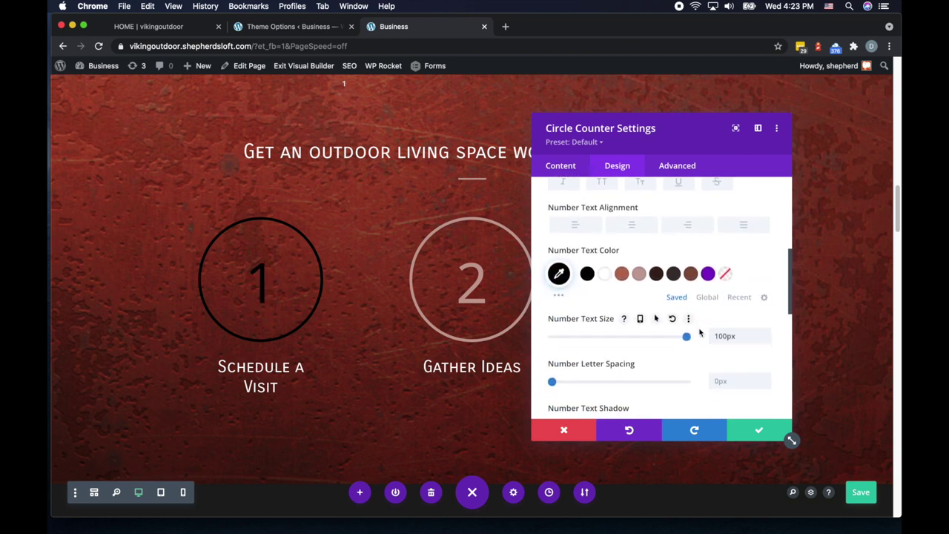
scroll(699, 333, down, 1)
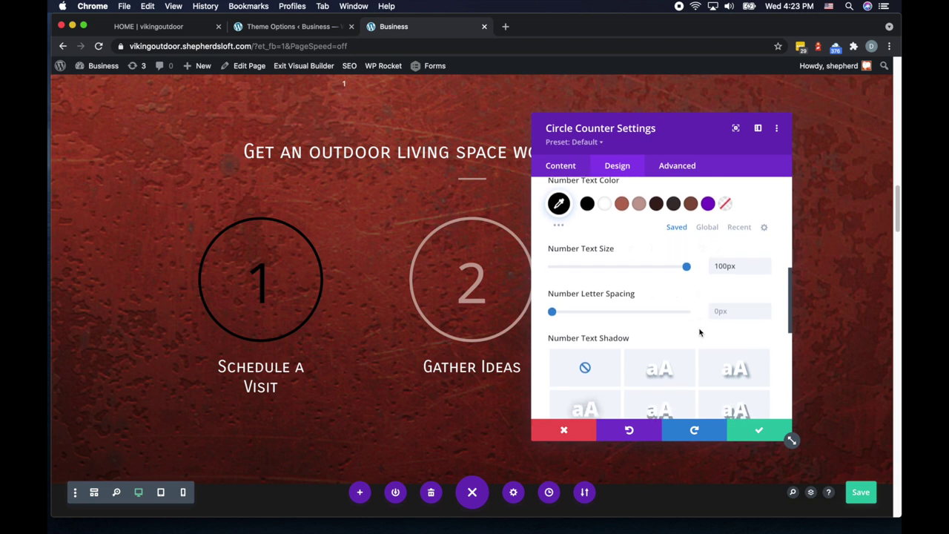
click(771, 430)
Insert an Image module below the "Get an outdoor living space worth experiencing!" heading, using the crossed swords picture from the media library.
scroll(710, 356, up, 5)
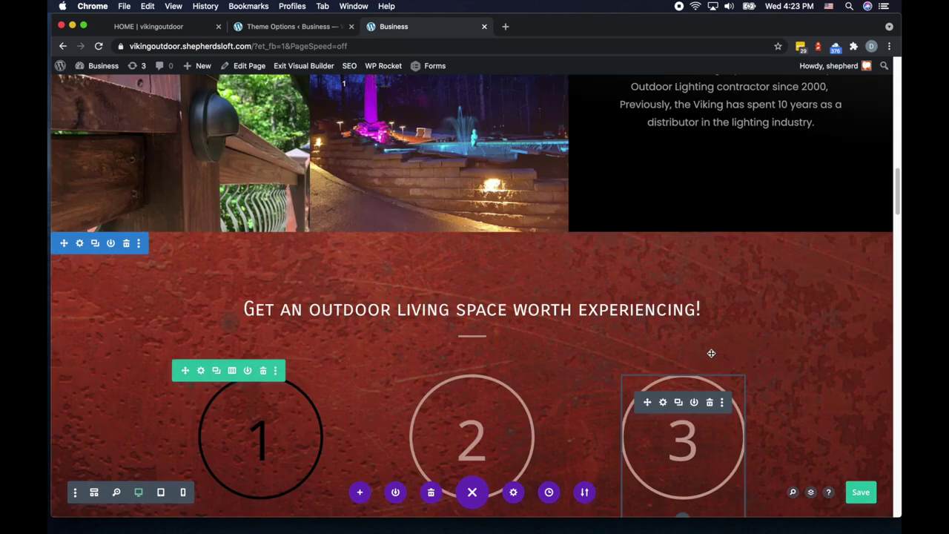
scroll(470, 319, down, 1)
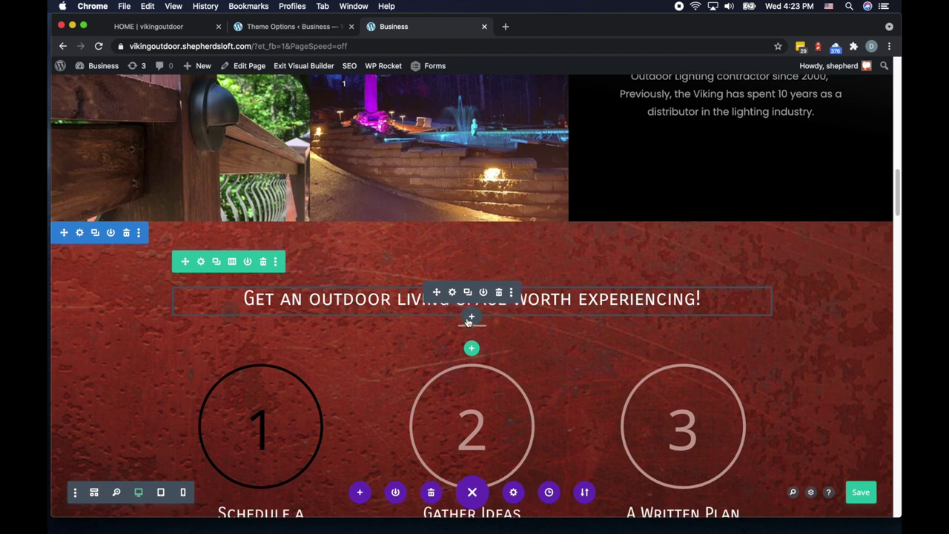
click(473, 318)
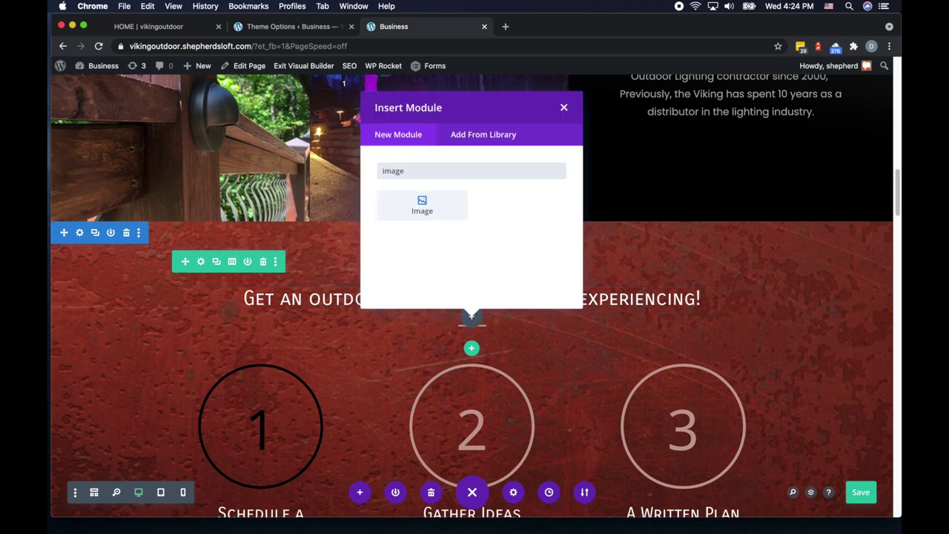
click(423, 206)
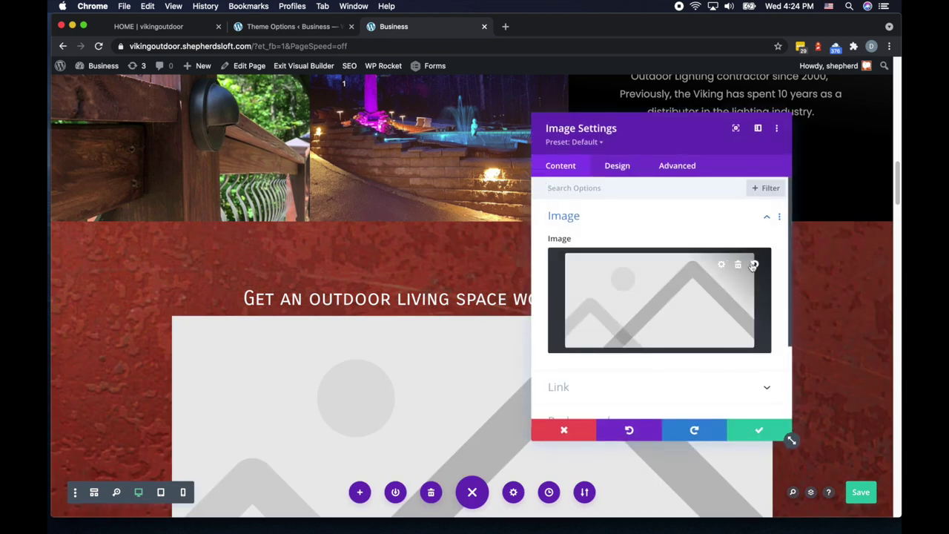
click(722, 265)
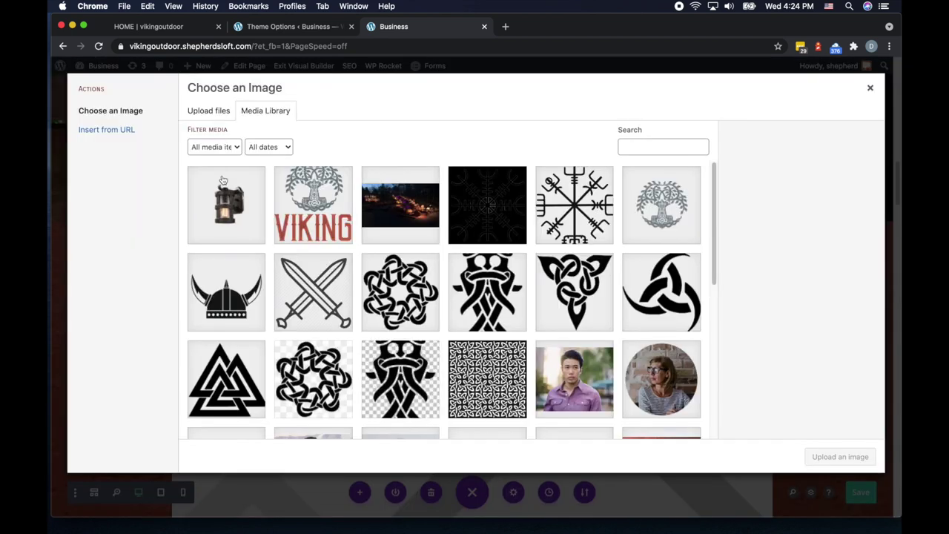
click(354, 312)
click(827, 454)
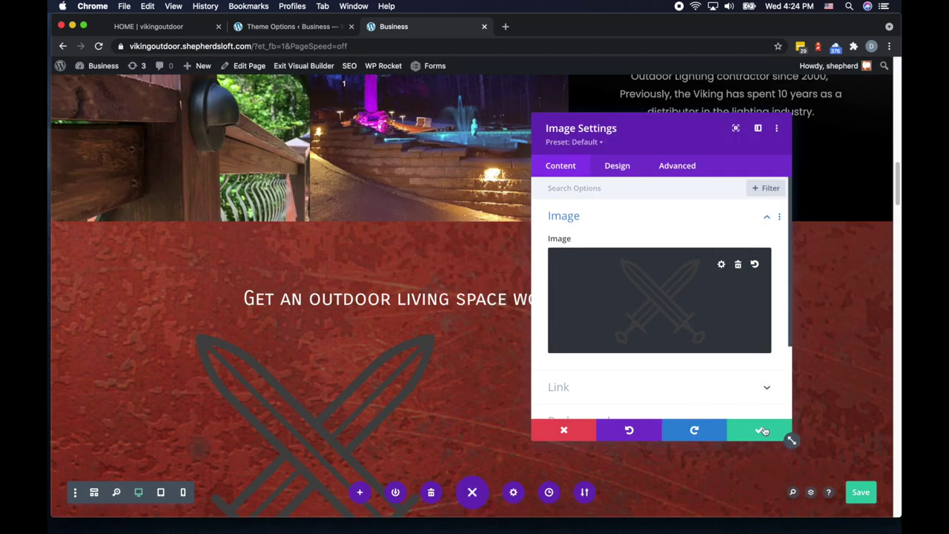
Set the alignment of the crossed swords image to center.
scroll(464, 415, down, 3)
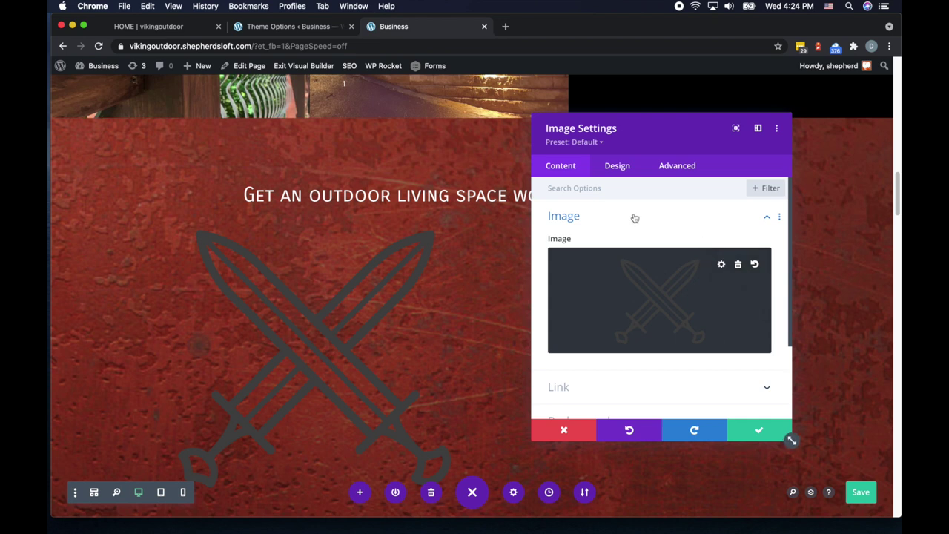
click(625, 170)
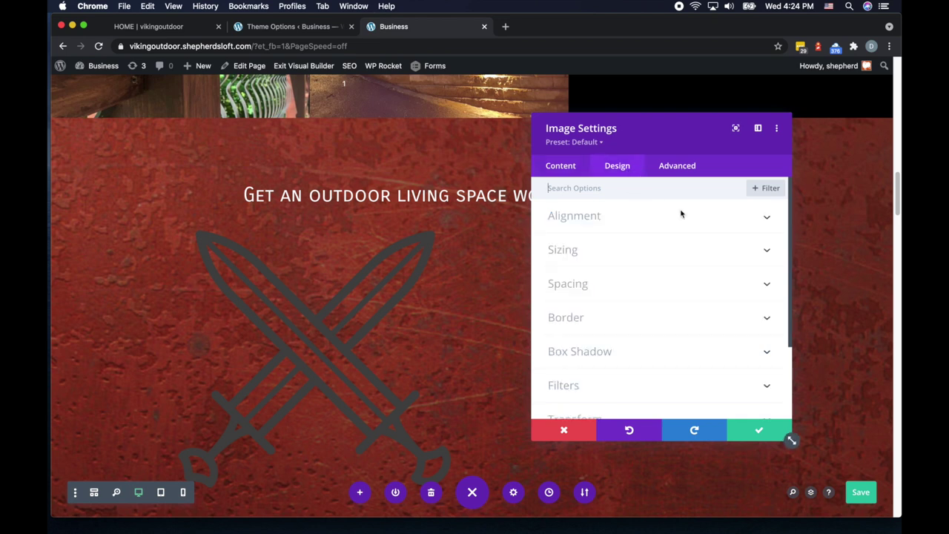
click(584, 217)
click(689, 261)
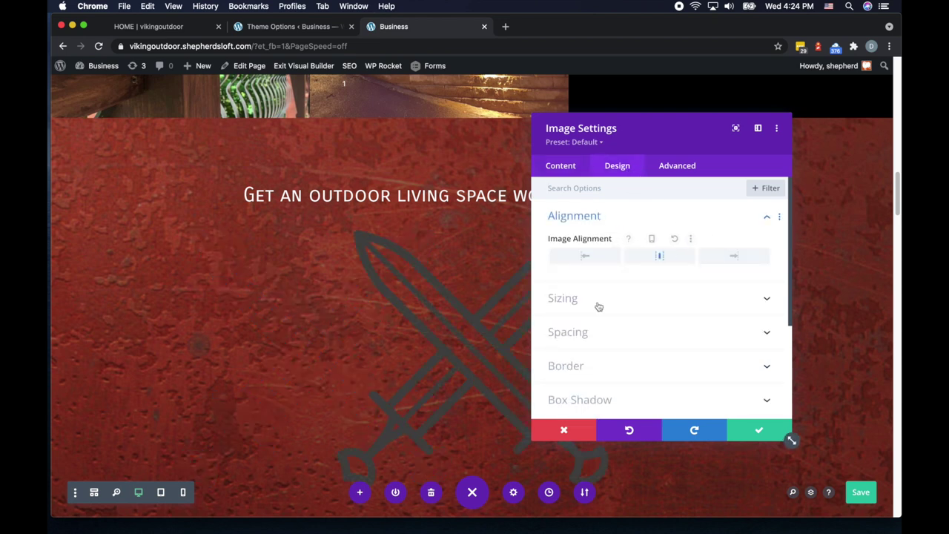
Set the Invert filter of the crossed swords image to 100%.
scroll(609, 315, down, 3)
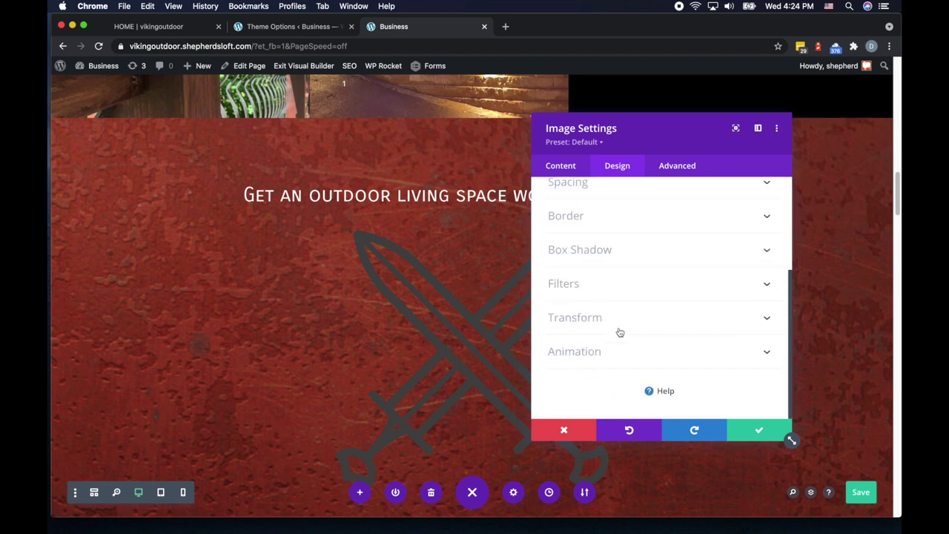
click(583, 289)
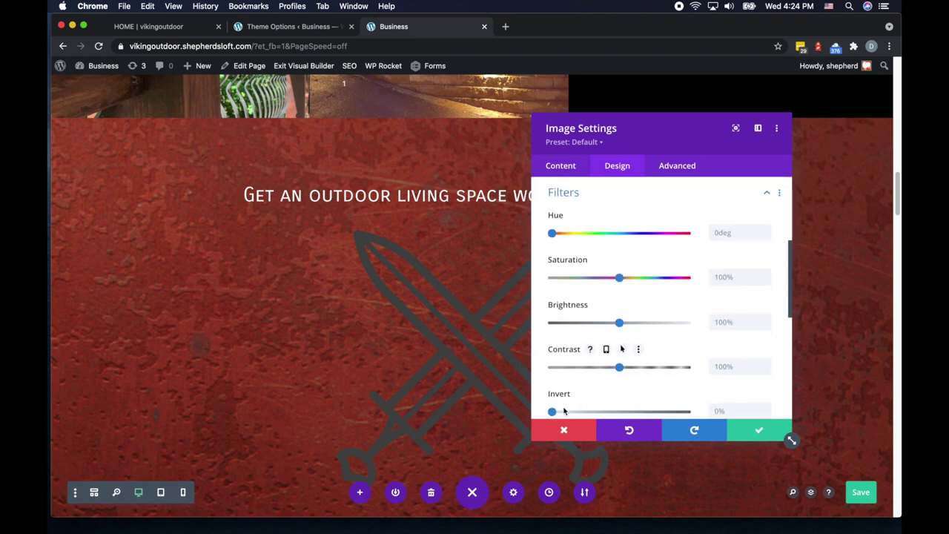
drag(553, 412, 716, 413)
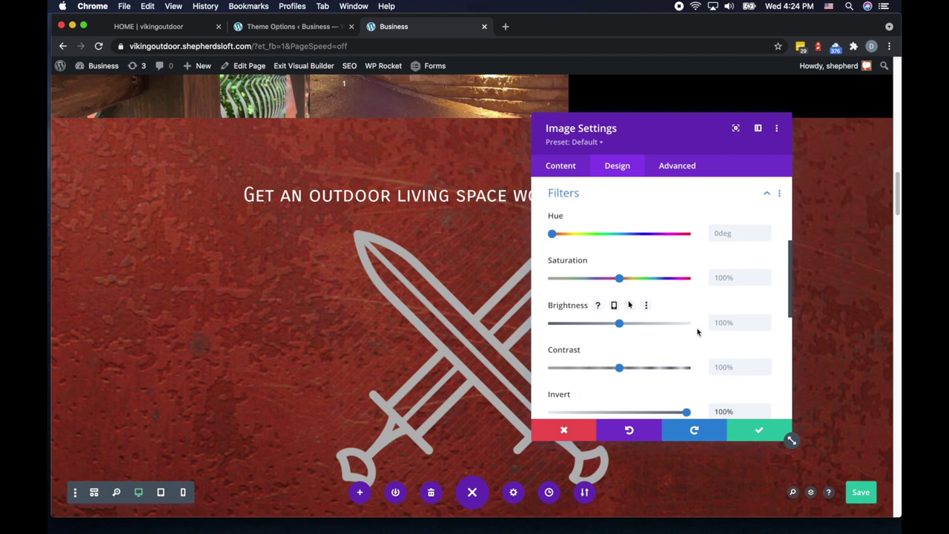
scroll(698, 330, down, 3)
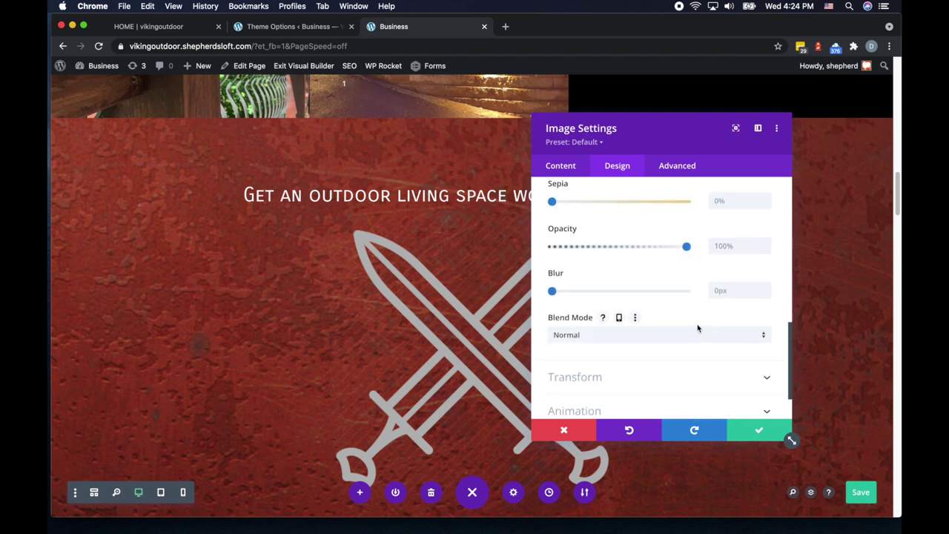
Set the width of the crossed swords image to 10% and save the image settings.
scroll(698, 327, up, 6)
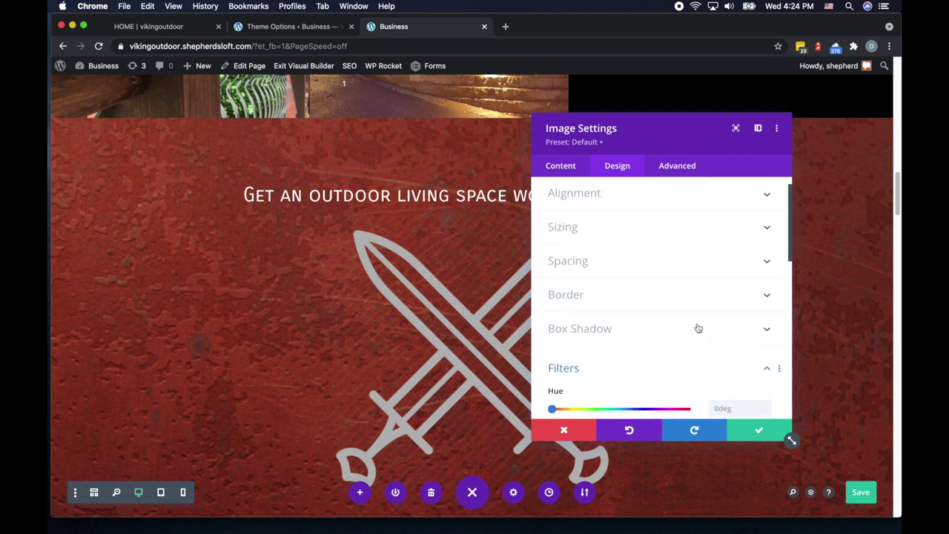
scroll(698, 329, up, 2)
click(567, 252)
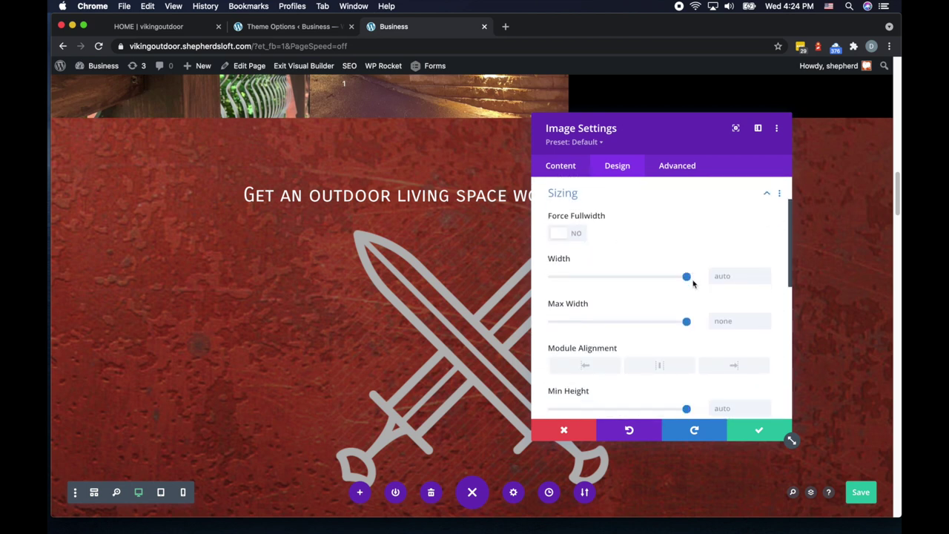
scroll(677, 287, down, 1)
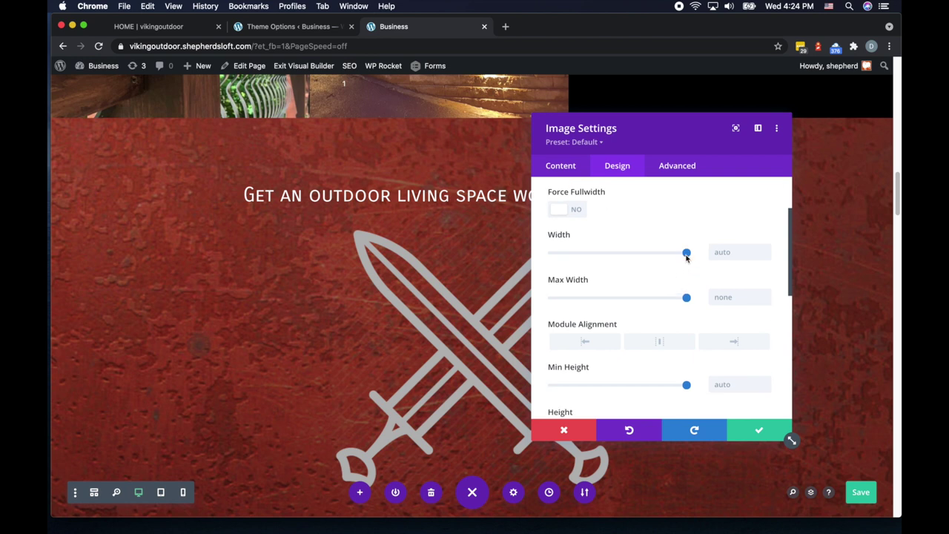
drag(687, 256, 567, 263)
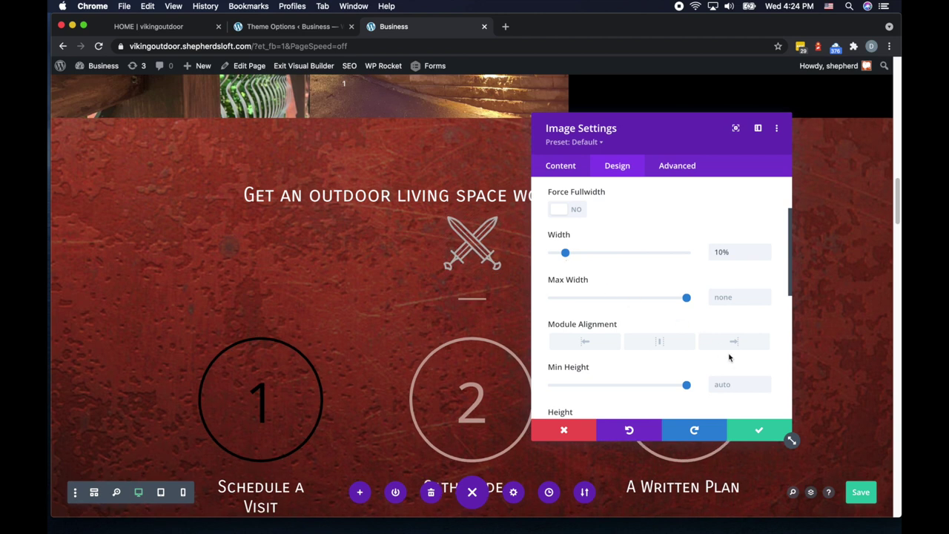
click(759, 430)
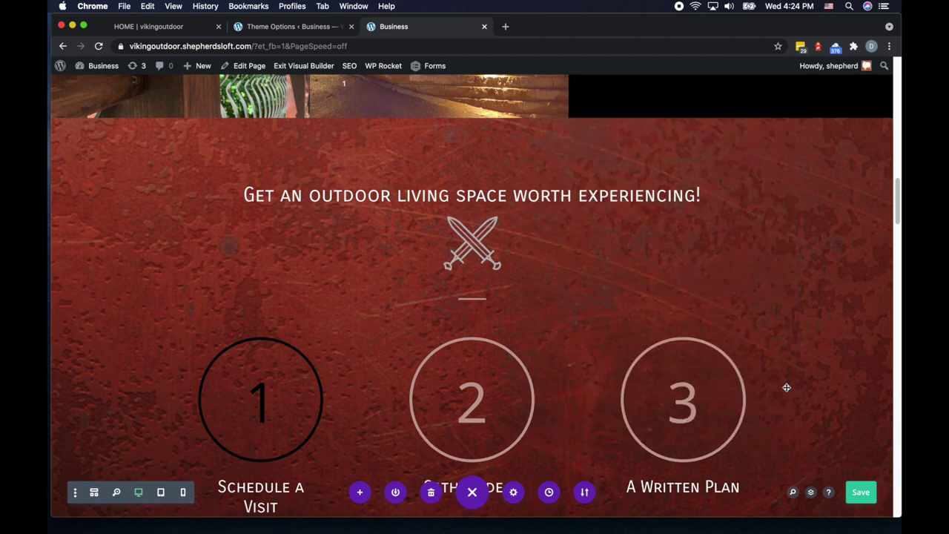
Delete the divider under the swords image and reorder the modules so the image sits above the heading.
click(500, 295)
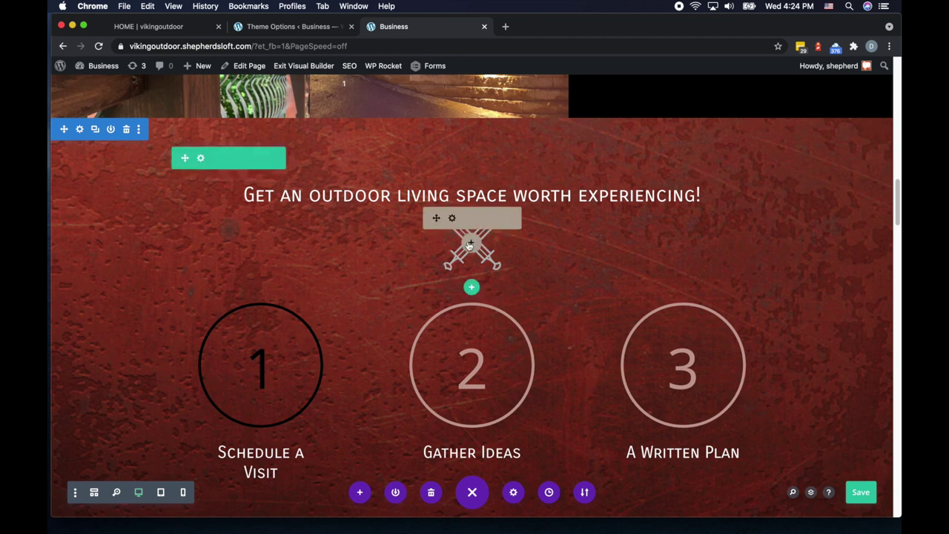
drag(436, 218, 448, 171)
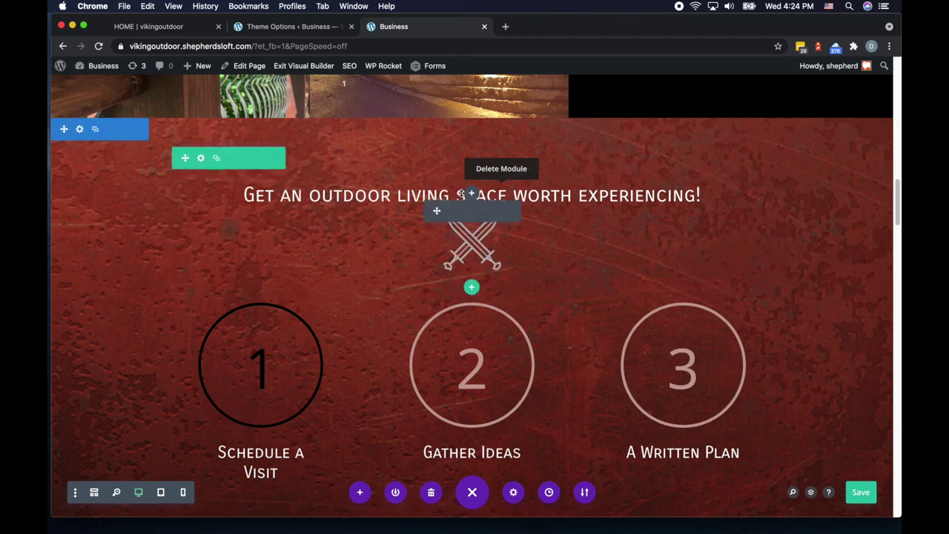
key(BackSpace)
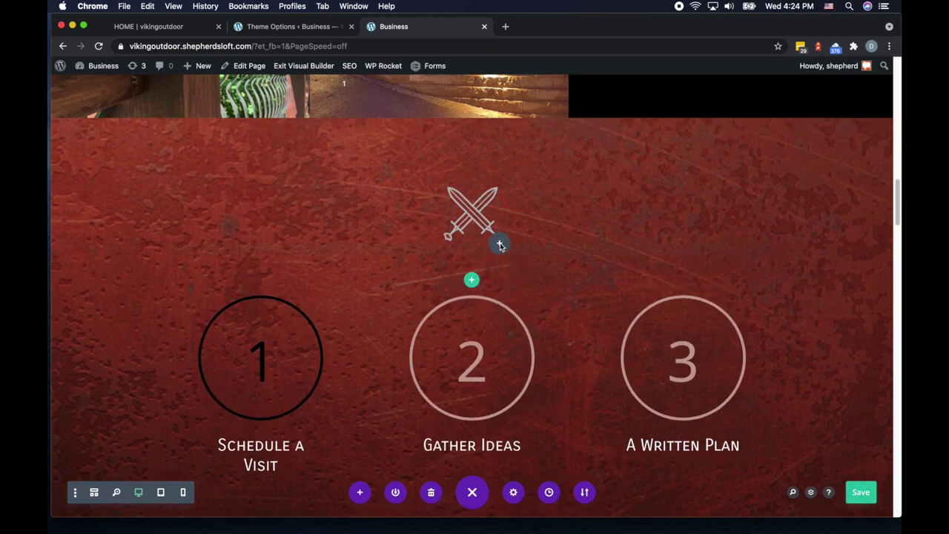
key(super+z)
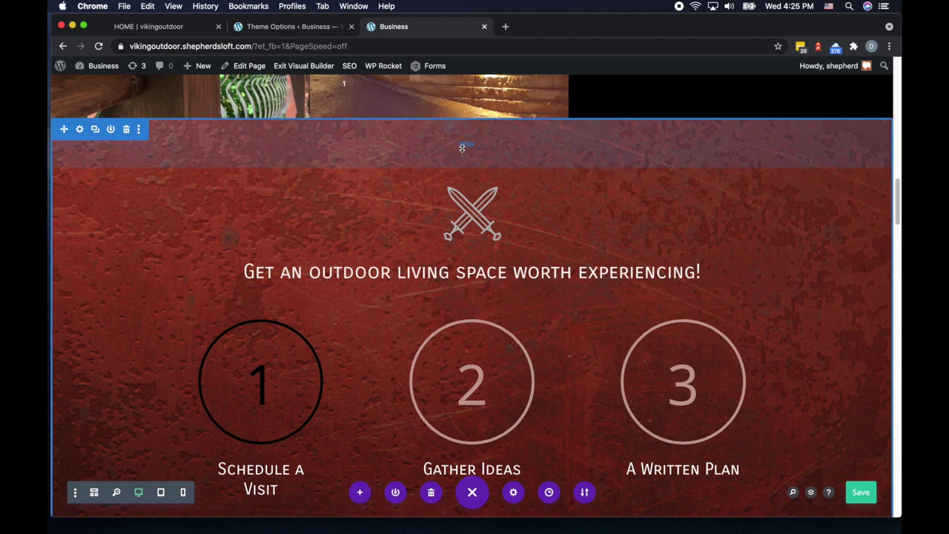
Reduce the top padding of the red section above the swords image.
drag(462, 148, 462, 119)
scroll(787, 301, down, 1)
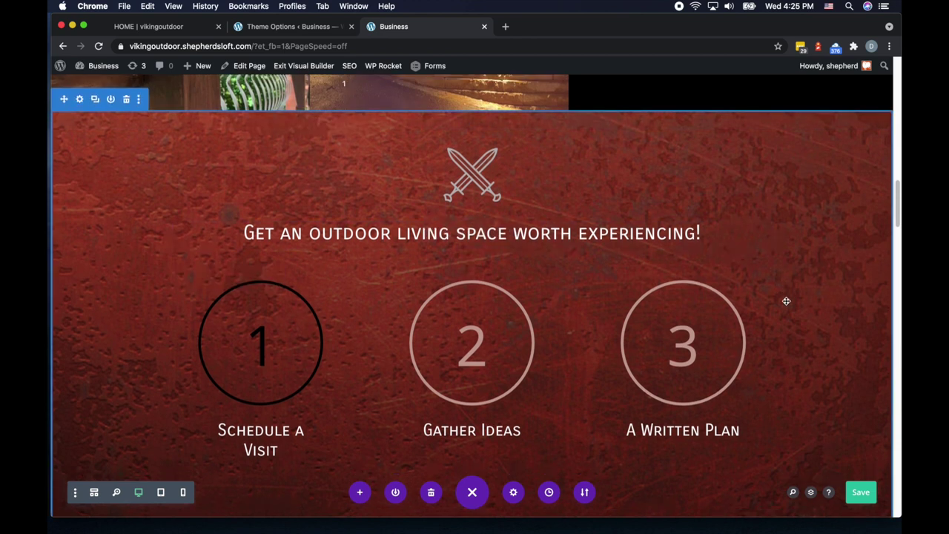
Extend the styles of the "Schedule a Visit" circle counter to all circle counters throughout this row.
scroll(786, 302, down, 2)
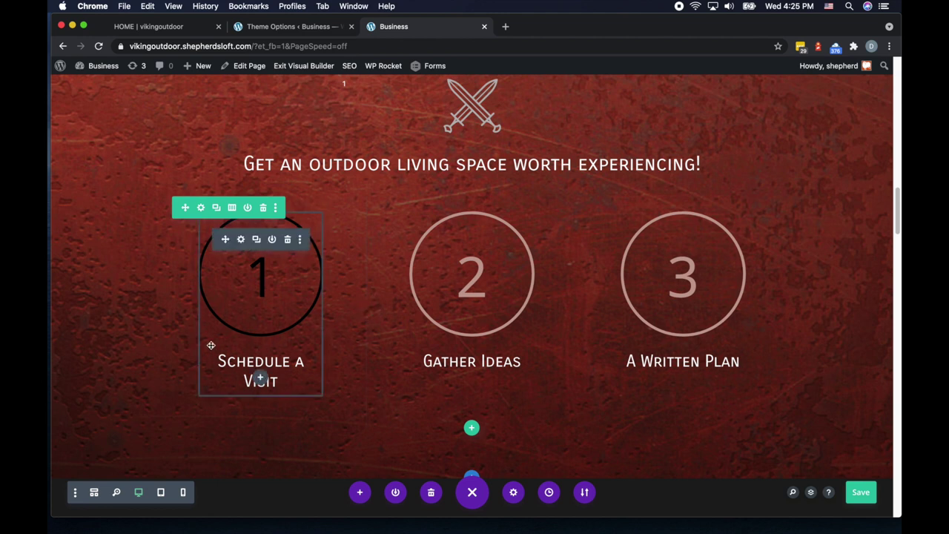
click(301, 240)
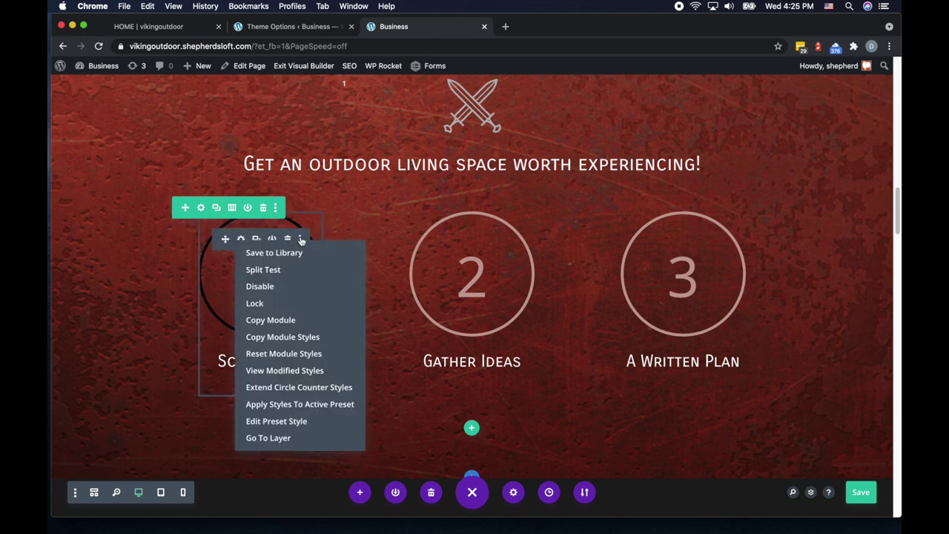
click(276, 387)
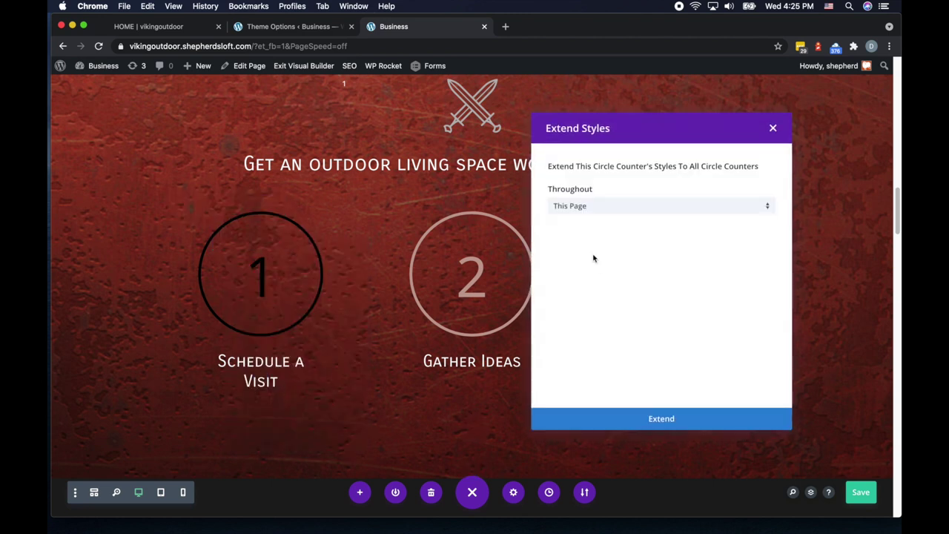
click(604, 208)
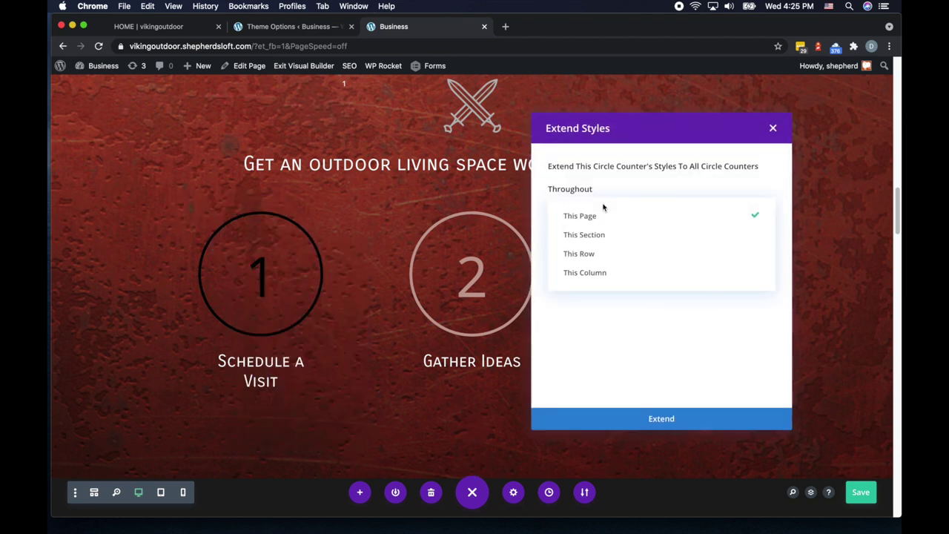
click(599, 254)
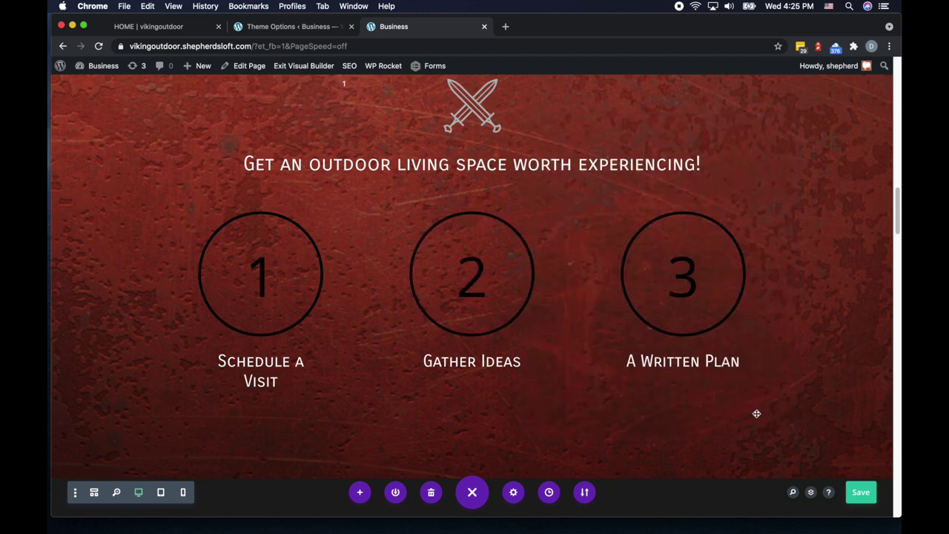
Open the Heading 2 design options of the "Get an outdoor living space worth experiencing!" text module.
scroll(697, 262, up, 2)
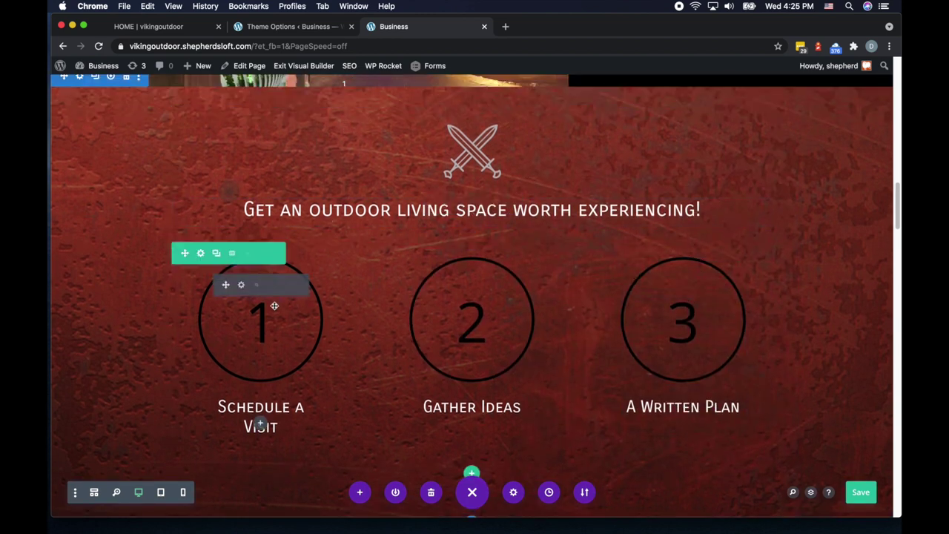
scroll(551, 328, up, 4)
scroll(552, 329, down, 4)
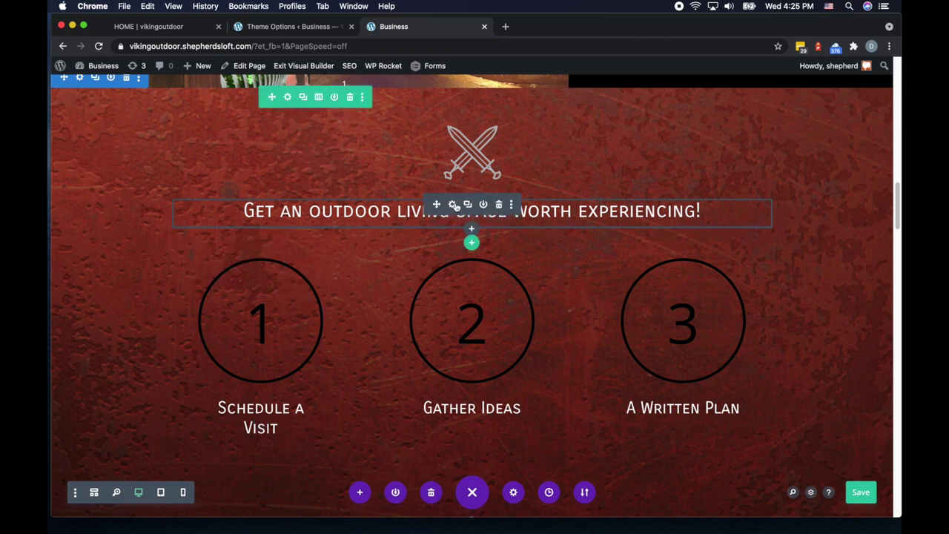
click(453, 203)
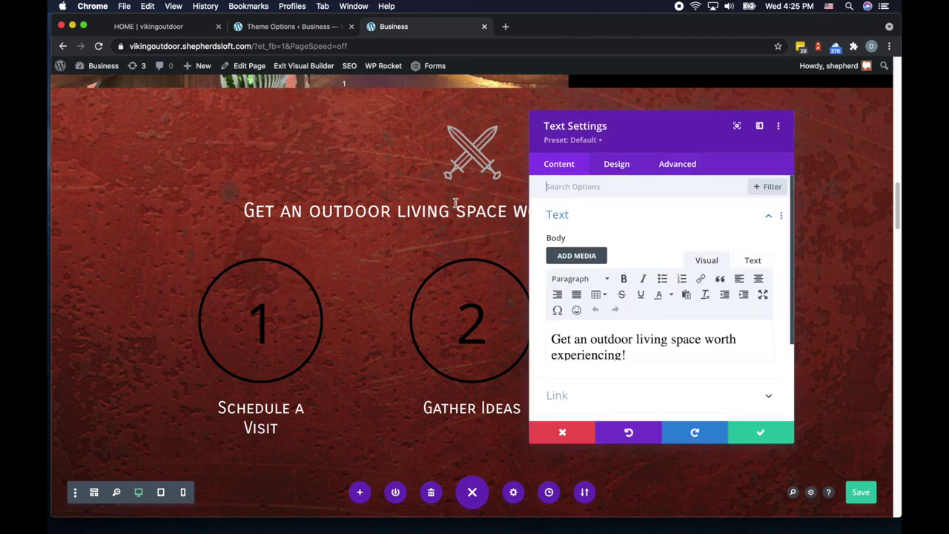
click(620, 166)
drag(668, 141, 725, 134)
click(671, 248)
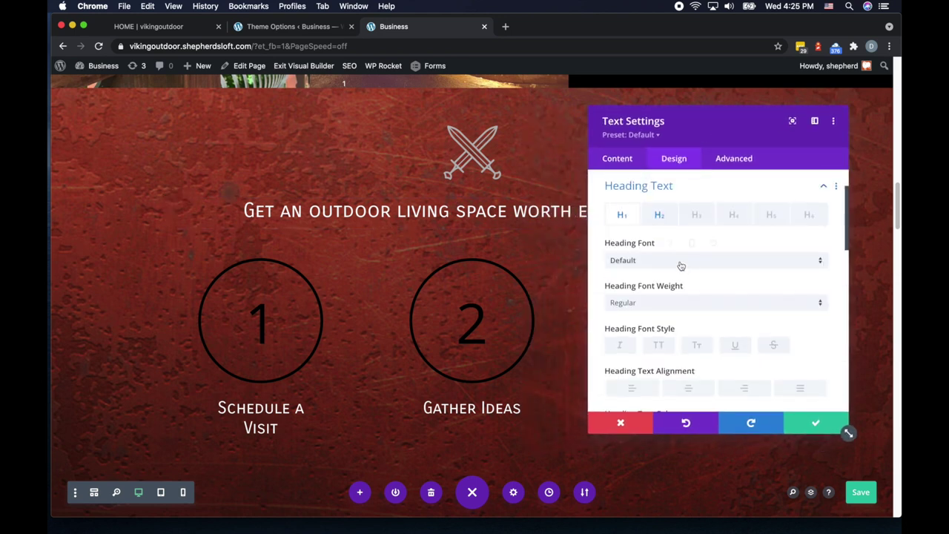
click(659, 215)
scroll(721, 319, down, 2)
scroll(720, 323, down, 1)
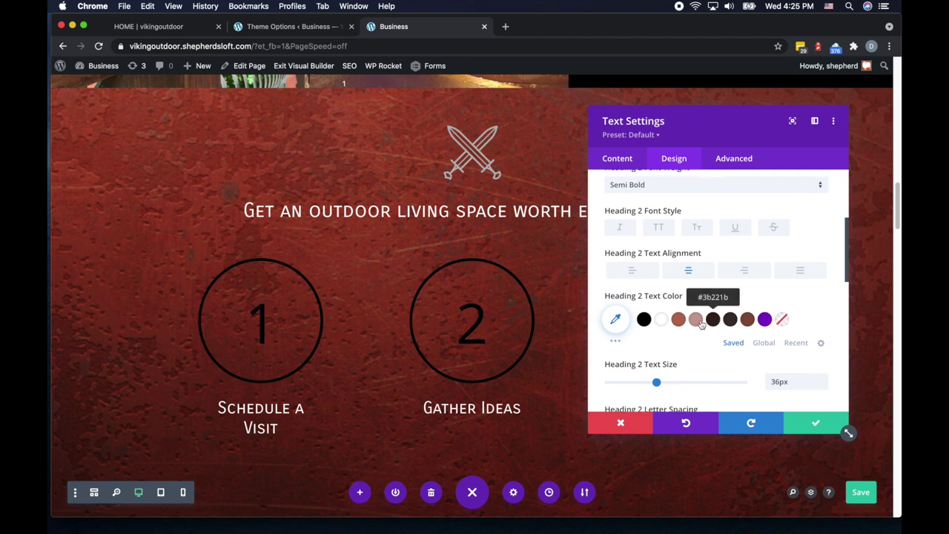
Set the Heading 2 text color to black.
click(644, 320)
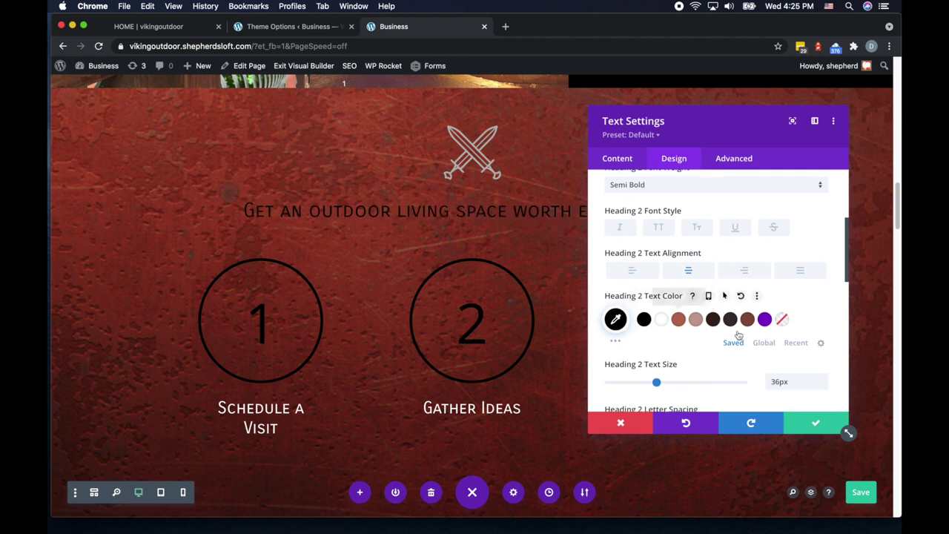
scroll(717, 359, down, 1)
scroll(716, 359, down, 1)
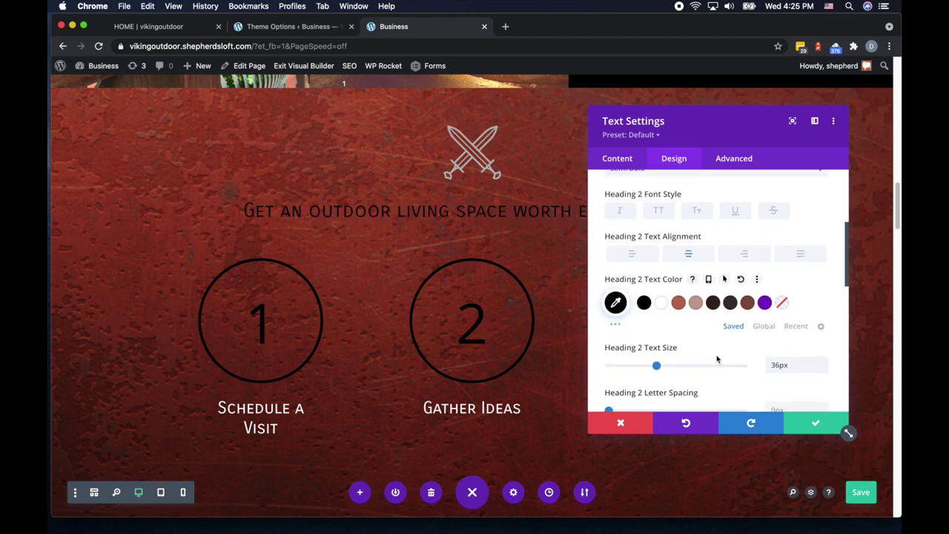
scroll(717, 359, down, 2)
scroll(717, 359, down, 1)
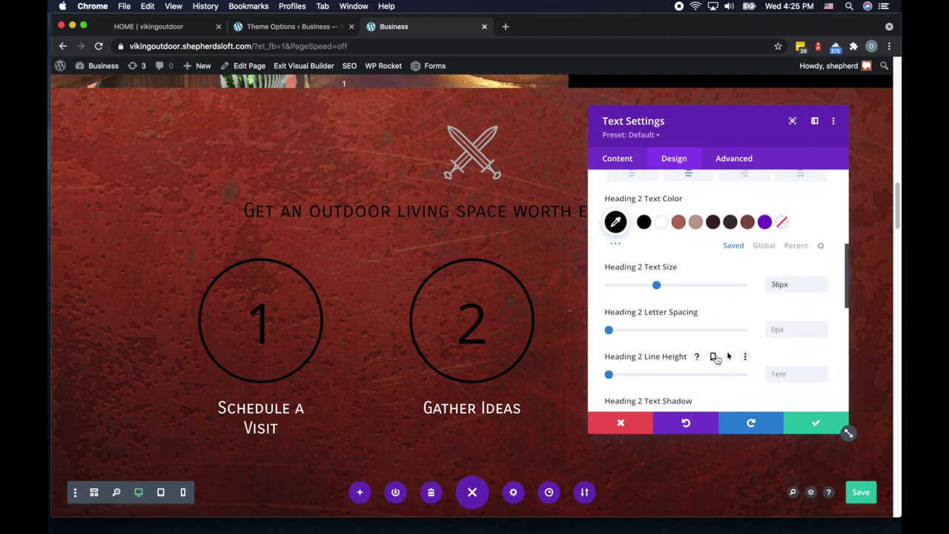
Try the Ultra Bold weight for Heading 2 and set the font weight to Regular.
scroll(716, 359, up, 3)
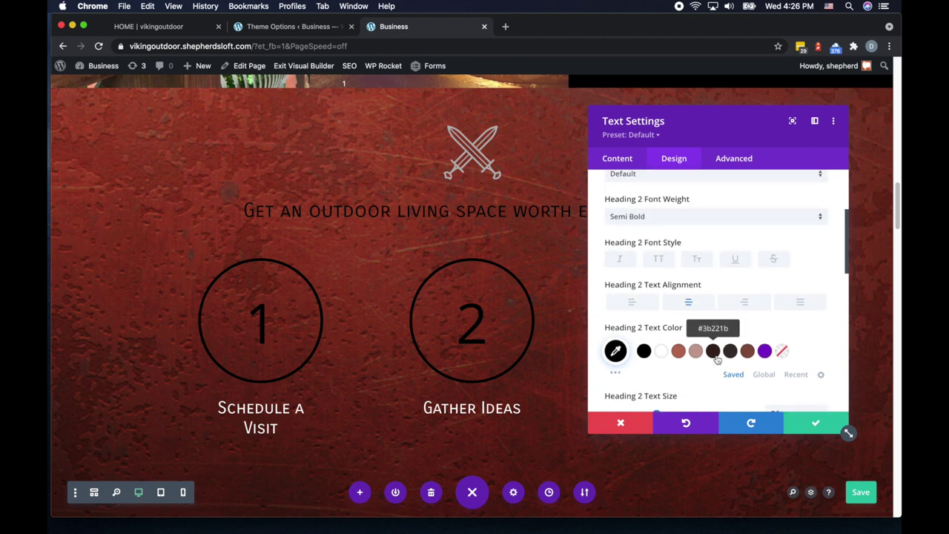
click(652, 220)
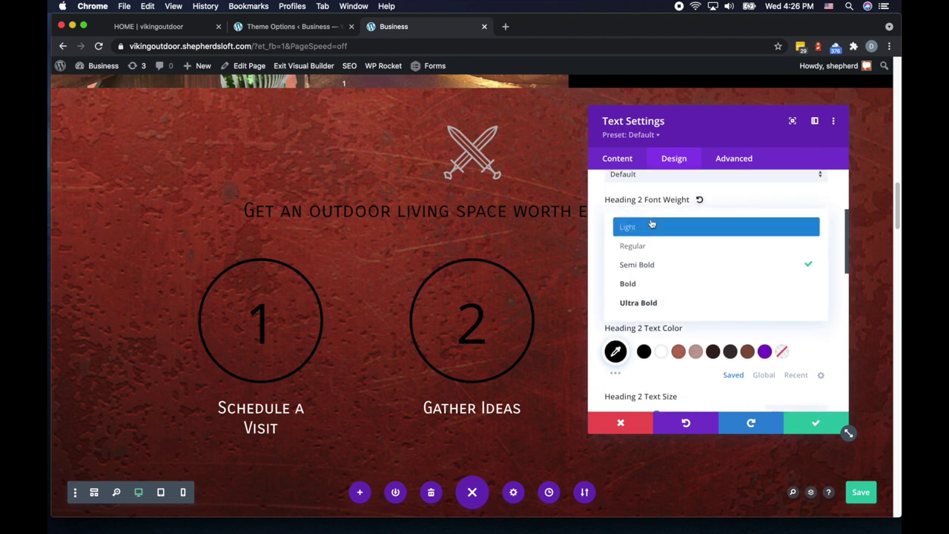
click(644, 303)
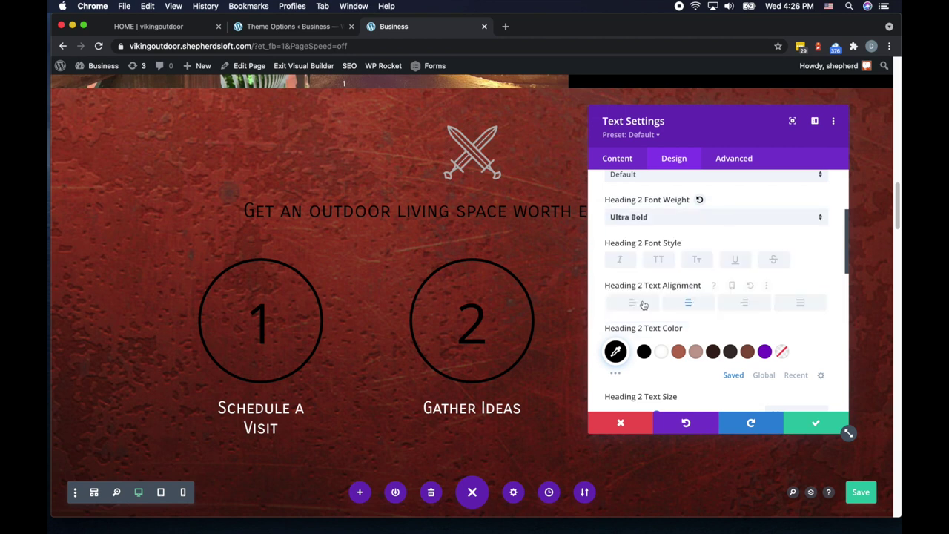
click(648, 217)
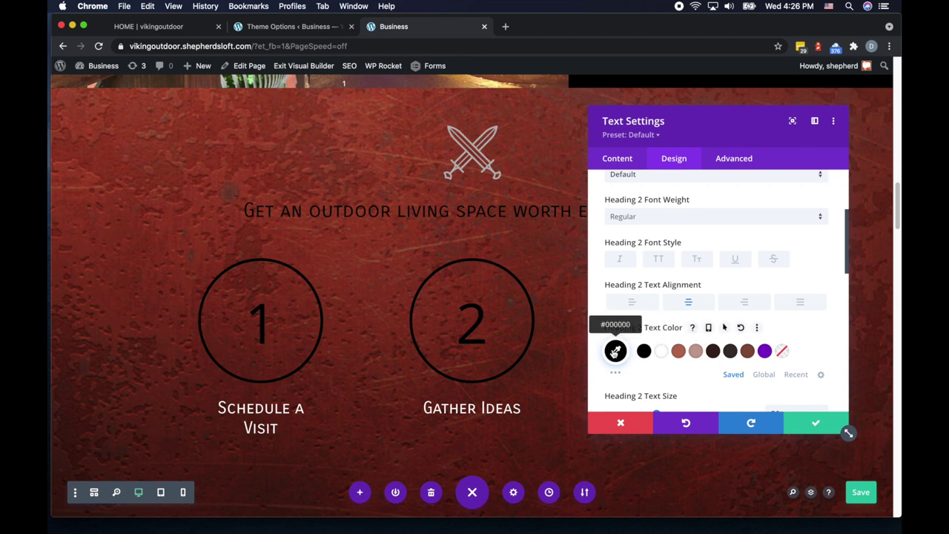
Set the Heading 2 text color to the light gray #b2b2b2 and save the text settings.
click(614, 350)
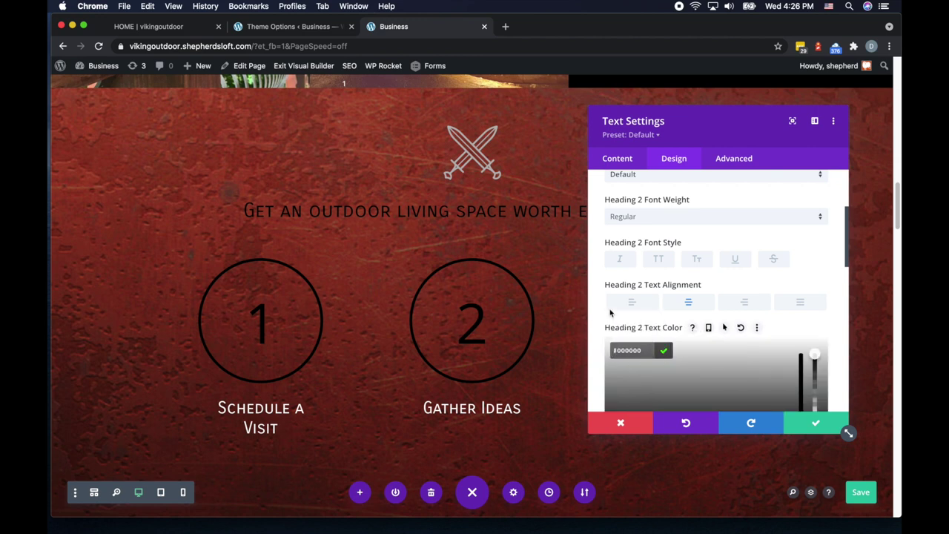
scroll(605, 310, down, 2)
click(610, 322)
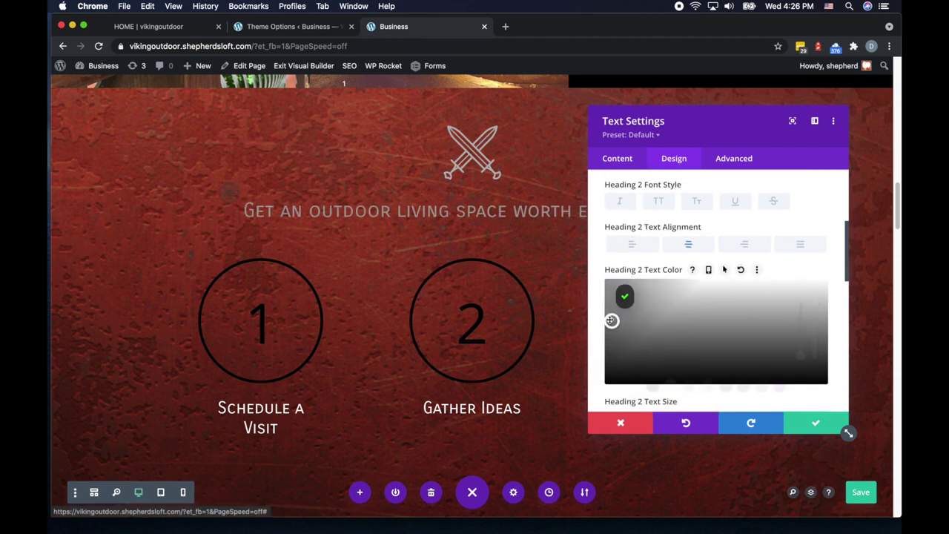
drag(611, 323, 608, 313)
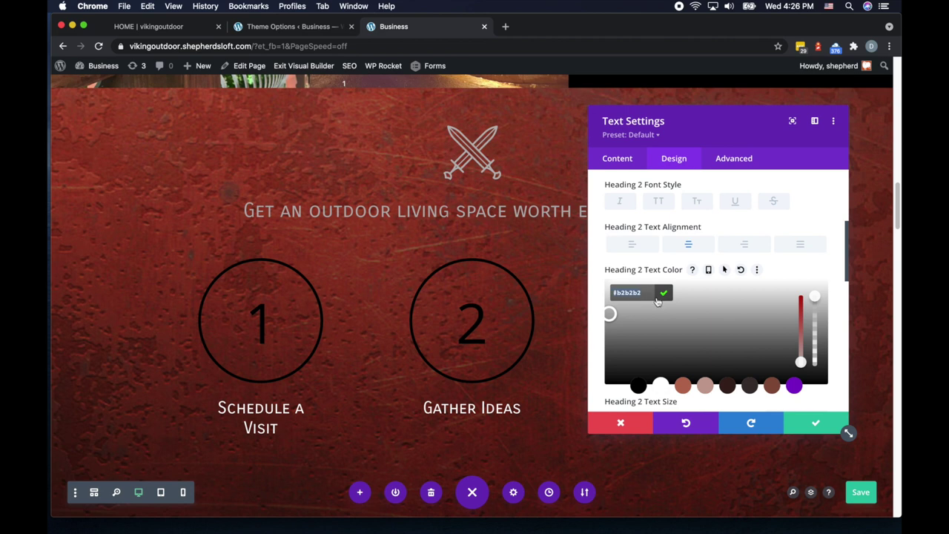
click(816, 424)
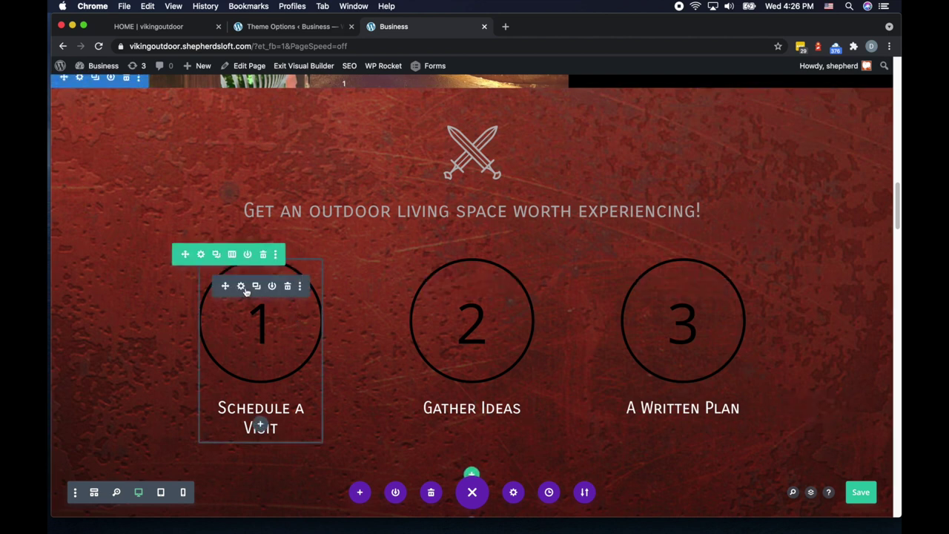
Try to set the circle color of the "Schedule a Visit" counter to #b2b2b2.
click(240, 287)
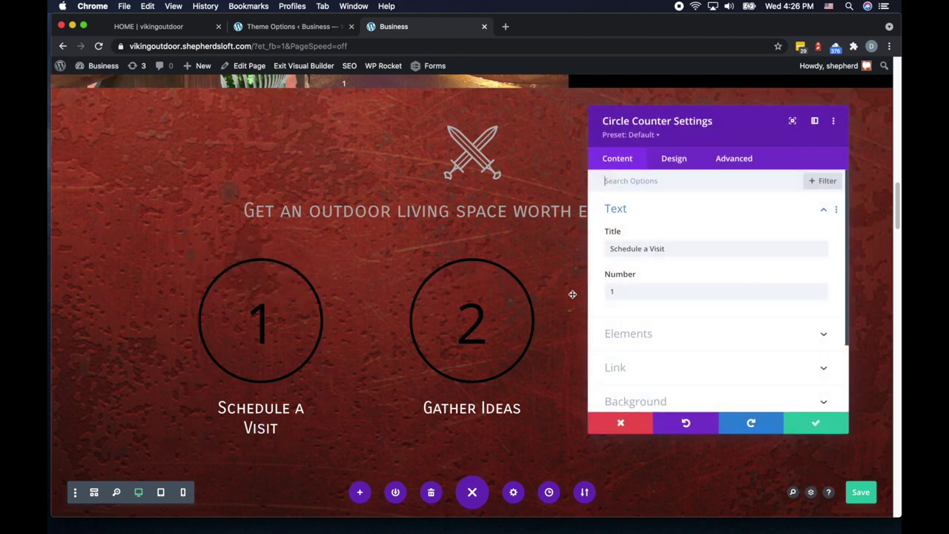
click(679, 162)
click(657, 215)
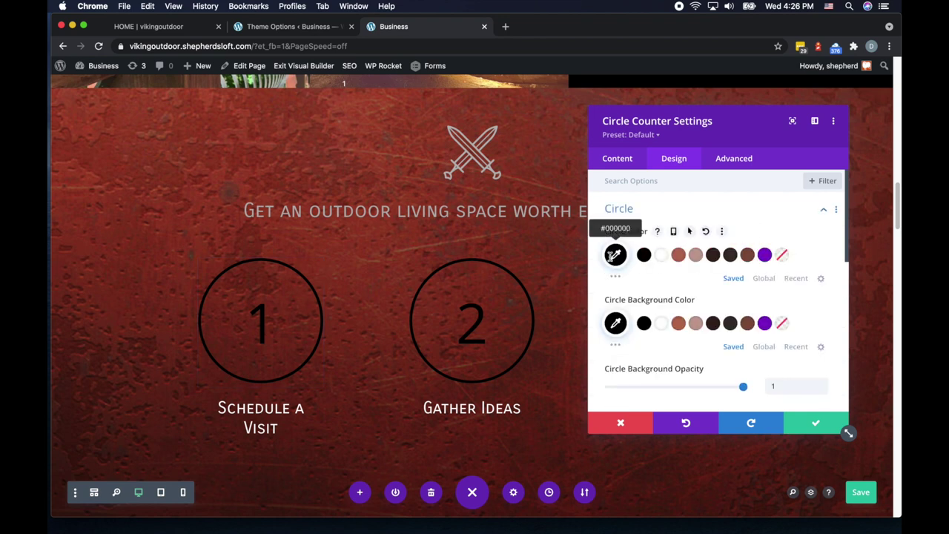
click(615, 254)
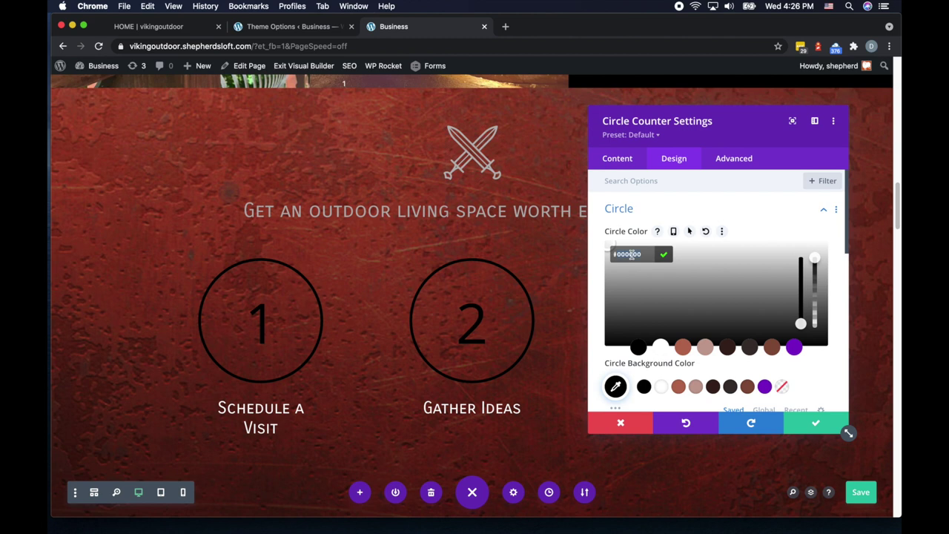
click(654, 283)
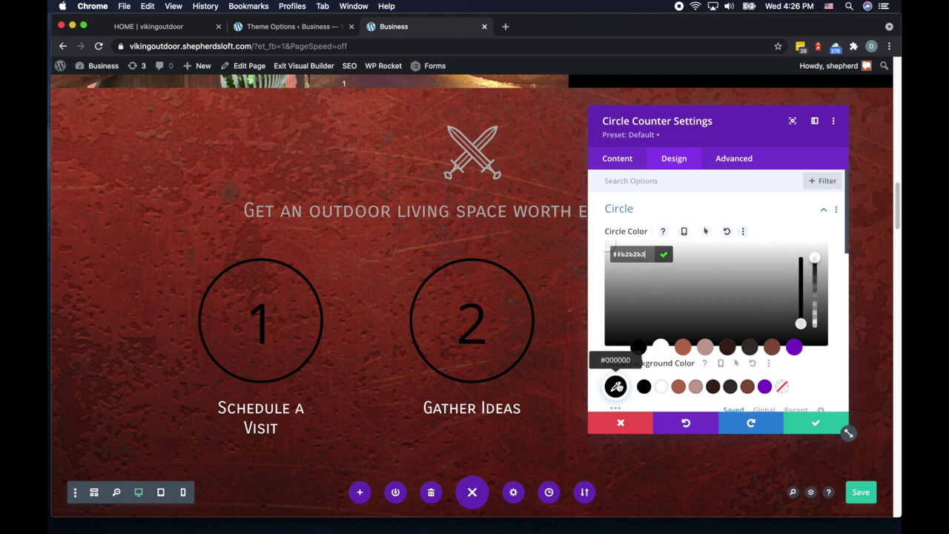
Set the circle background color of the "Schedule a Visit" counter to #b2b2b2.
click(616, 385)
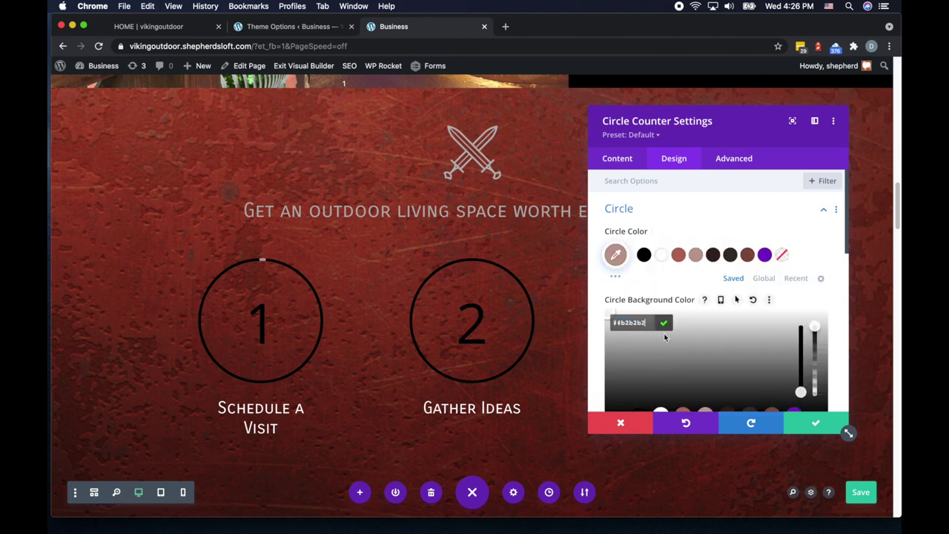
scroll(665, 337, down, 2)
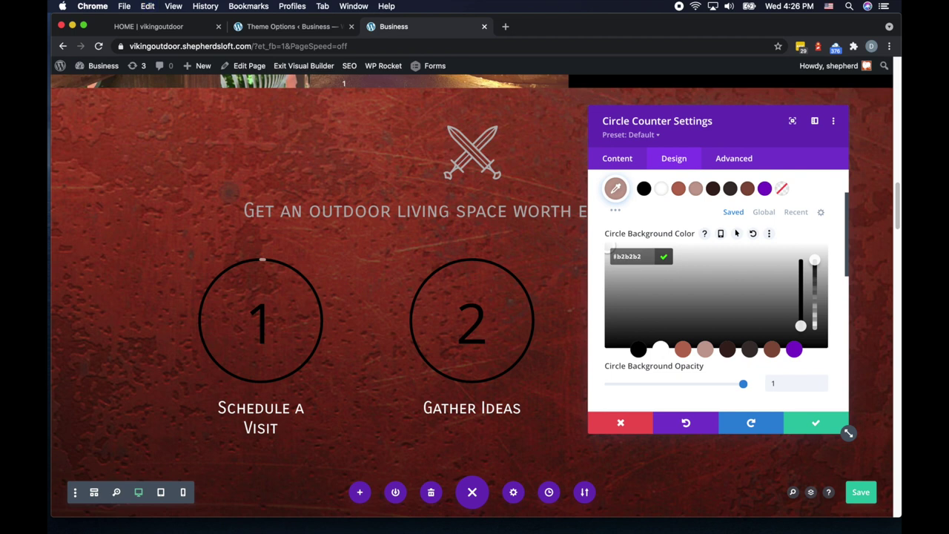
key(Return)
Set the number text color of the "Schedule a Visit" counter to #b2b2b2.
scroll(654, 277, down, 5)
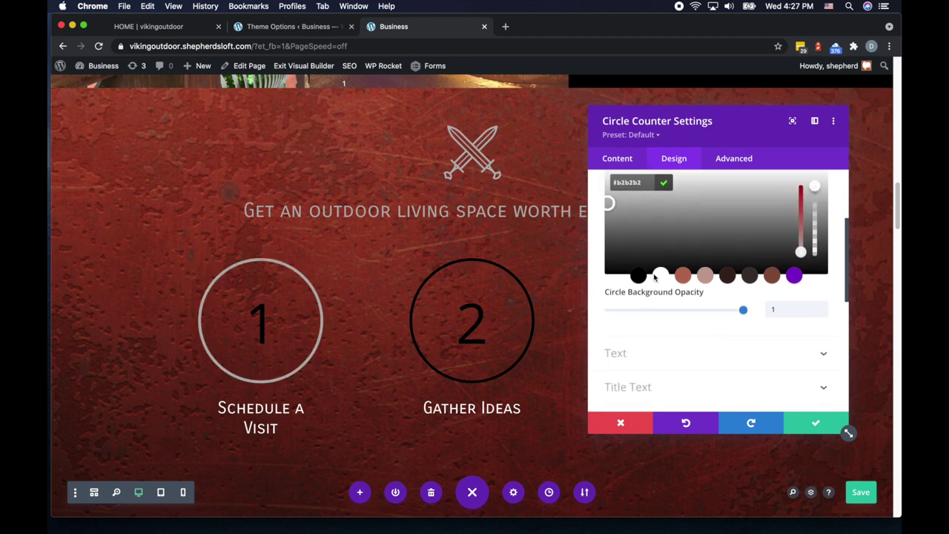
scroll(630, 321, down, 2)
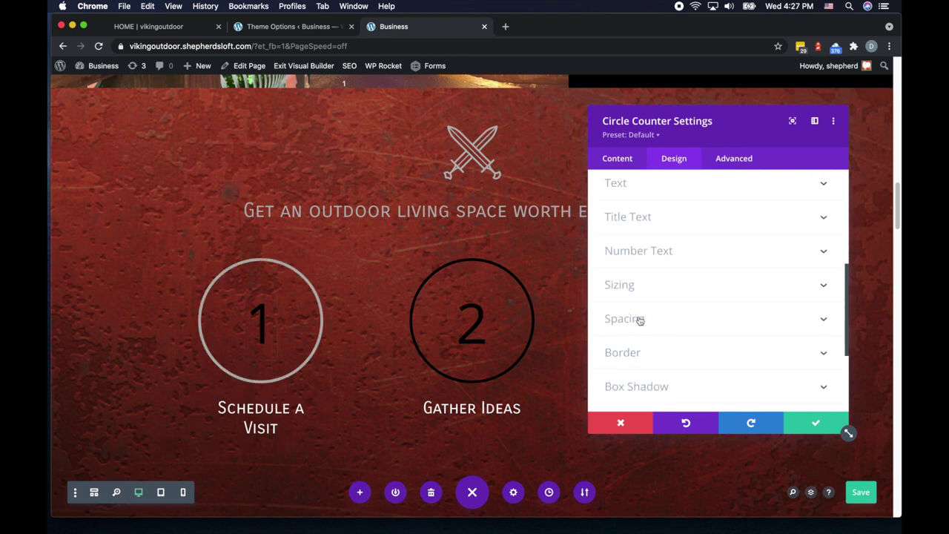
click(631, 252)
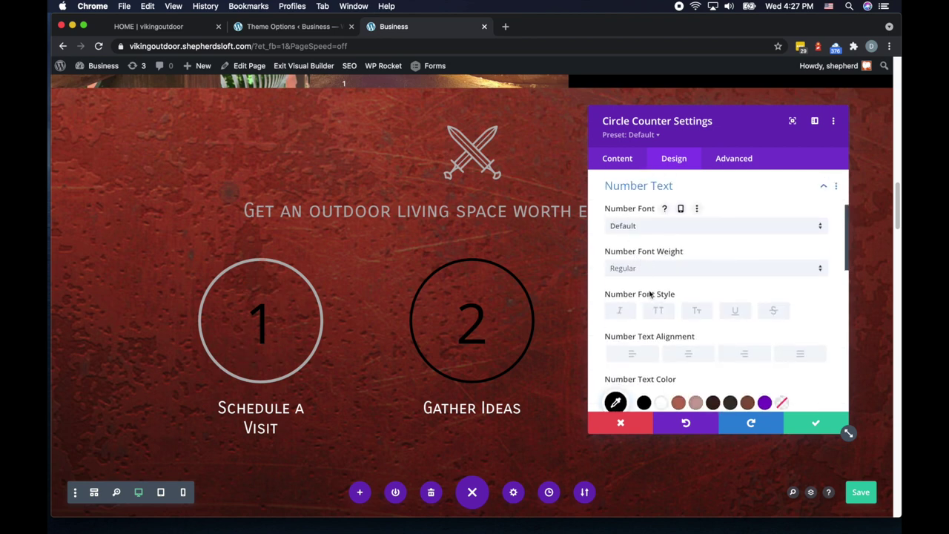
scroll(650, 294, down, 3)
click(615, 301)
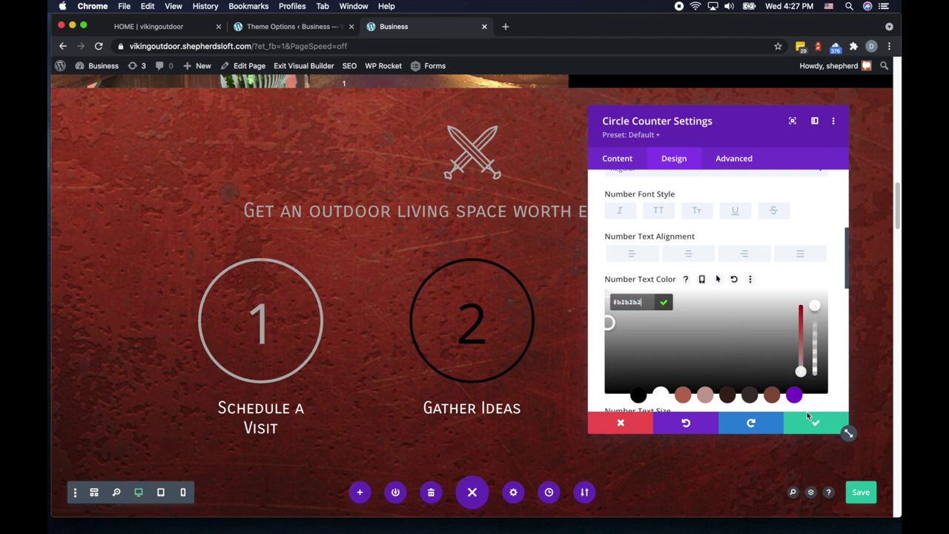
scroll(736, 364, down, 4)
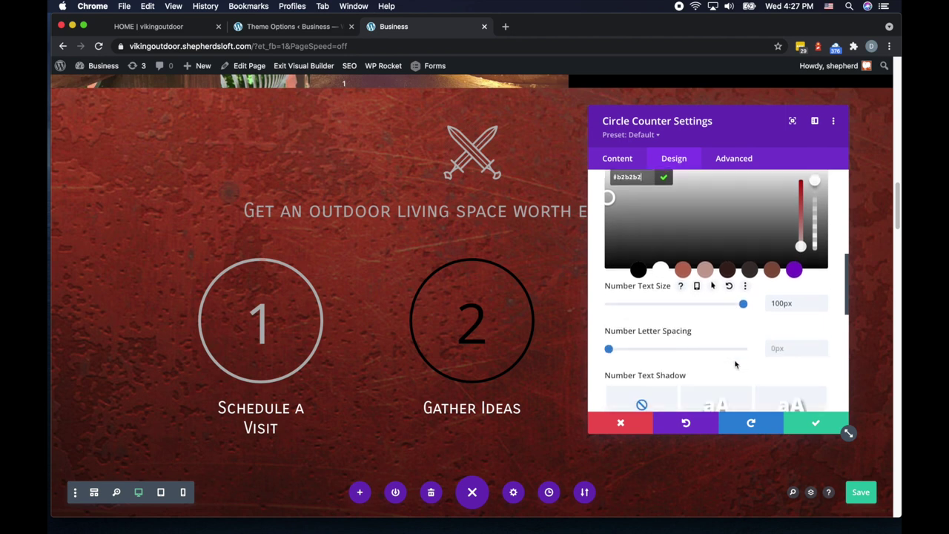
scroll(736, 364, down, 5)
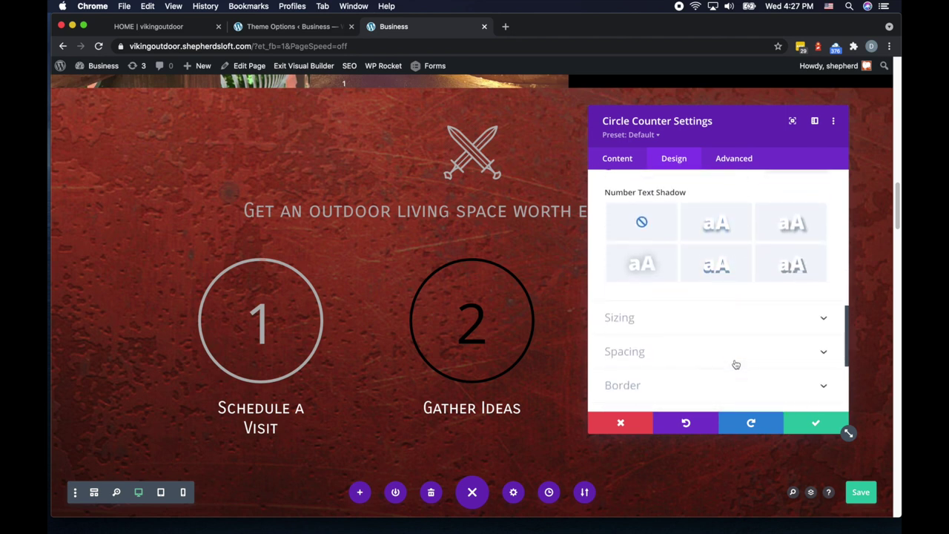
scroll(736, 365, down, 5)
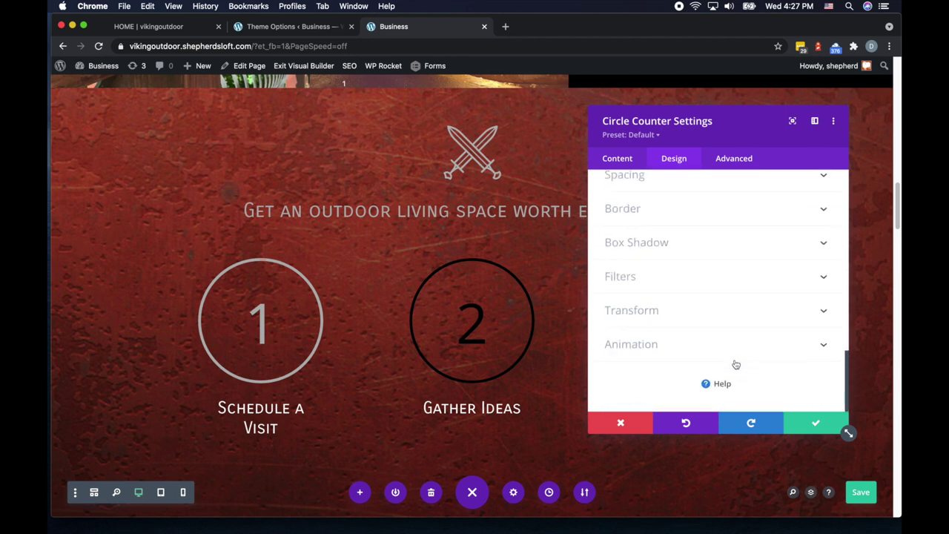
scroll(736, 364, up, 15)
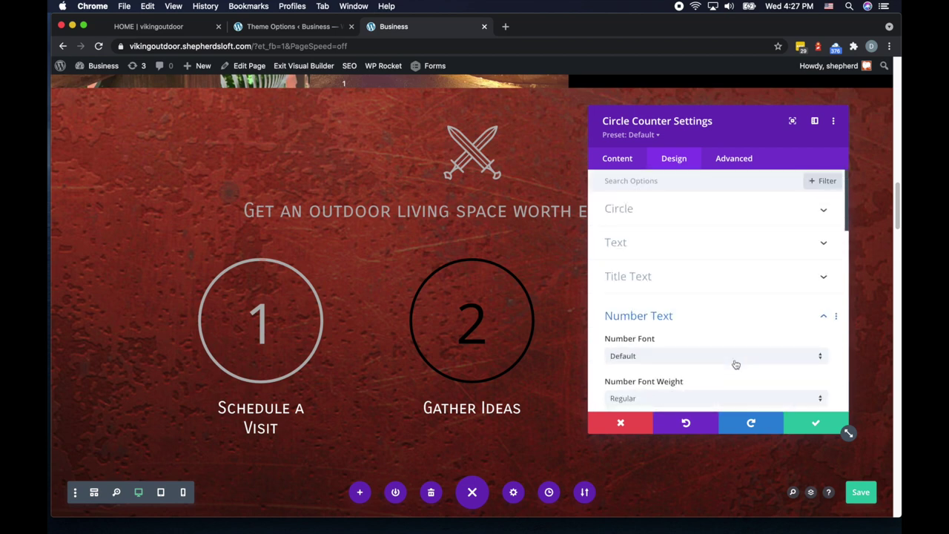
Set the title text color of the "Schedule a Visit" counter to #b2b2b2.
click(734, 301)
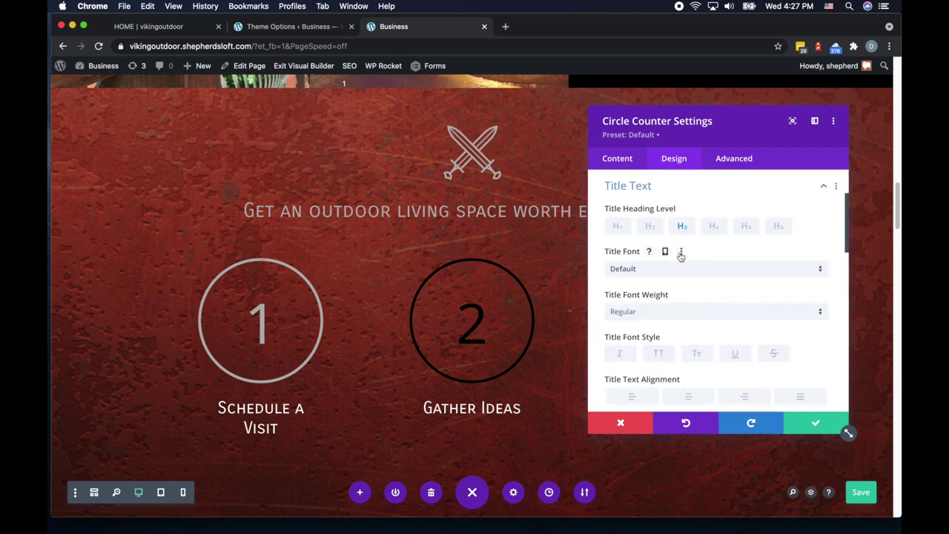
scroll(712, 292, down, 3)
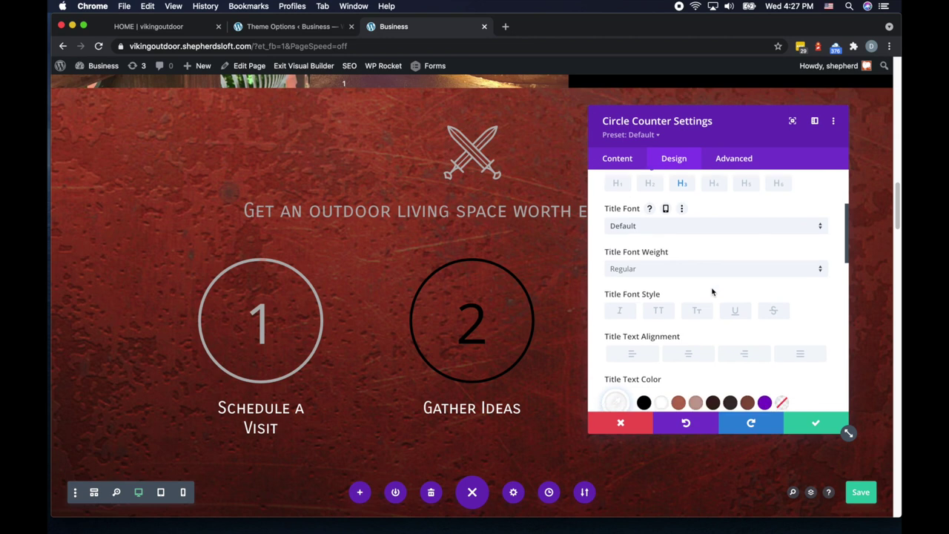
click(616, 333)
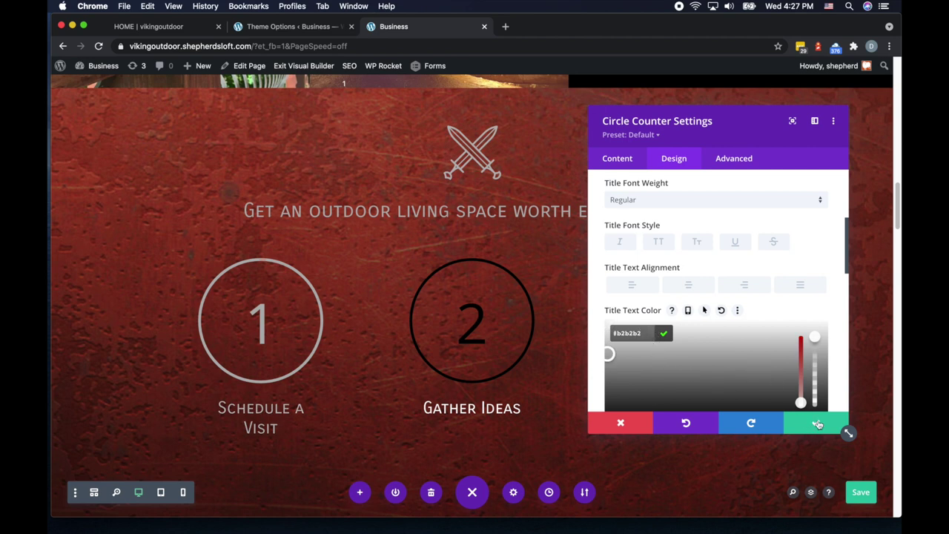
Apply the second text shadow preset to the "Schedule a Visit" title, set its shadow color to black, and save the counter settings.
scroll(746, 368, down, 10)
scroll(746, 367, up, 3)
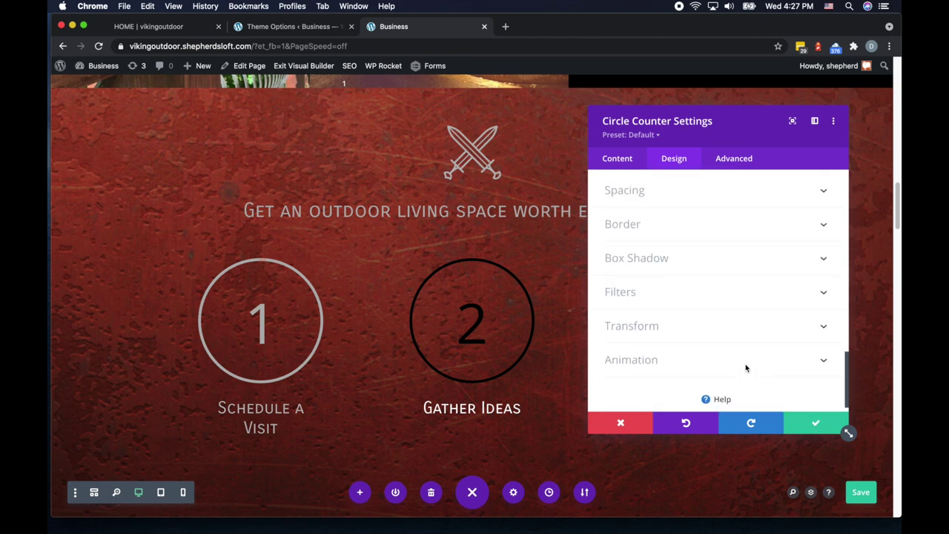
scroll(746, 368, up, 6)
scroll(747, 367, down, 2)
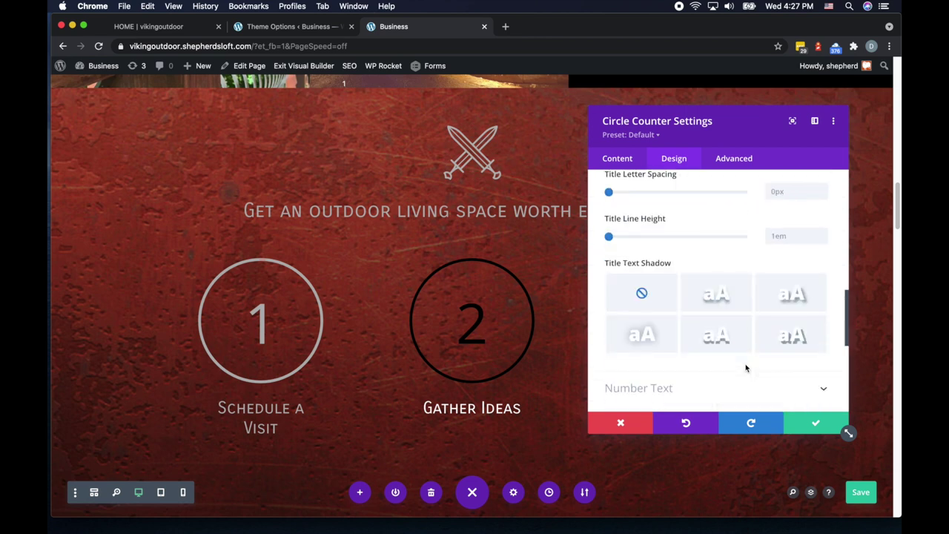
click(795, 302)
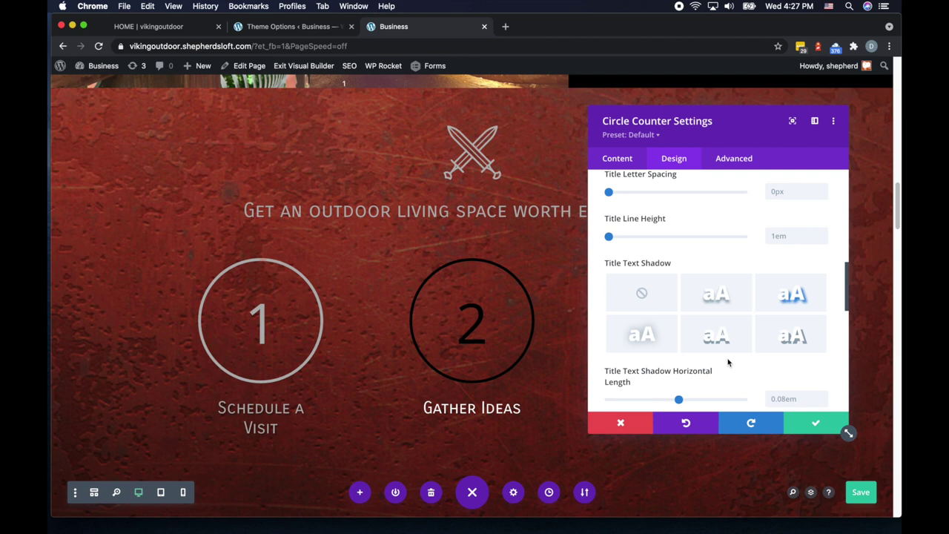
scroll(728, 362, down, 4)
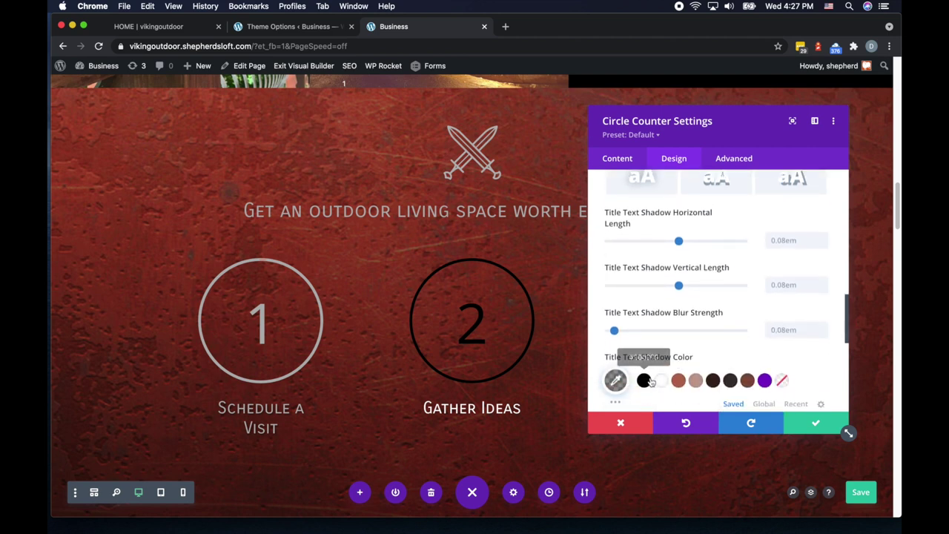
click(648, 381)
scroll(748, 366, down, 1)
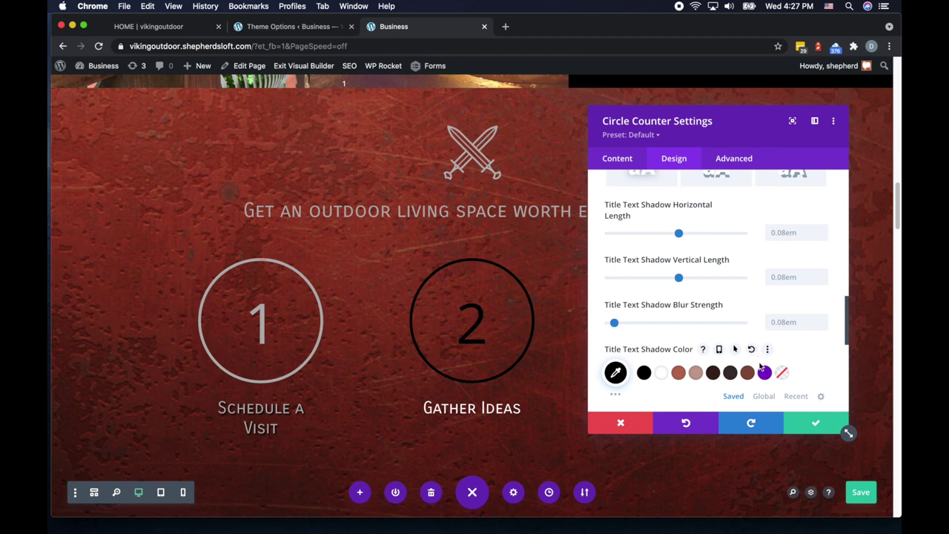
click(816, 424)
Extend the "Schedule a Visit" counter's styles to all circle counters throughout this row.
mouse_move(259, 297)
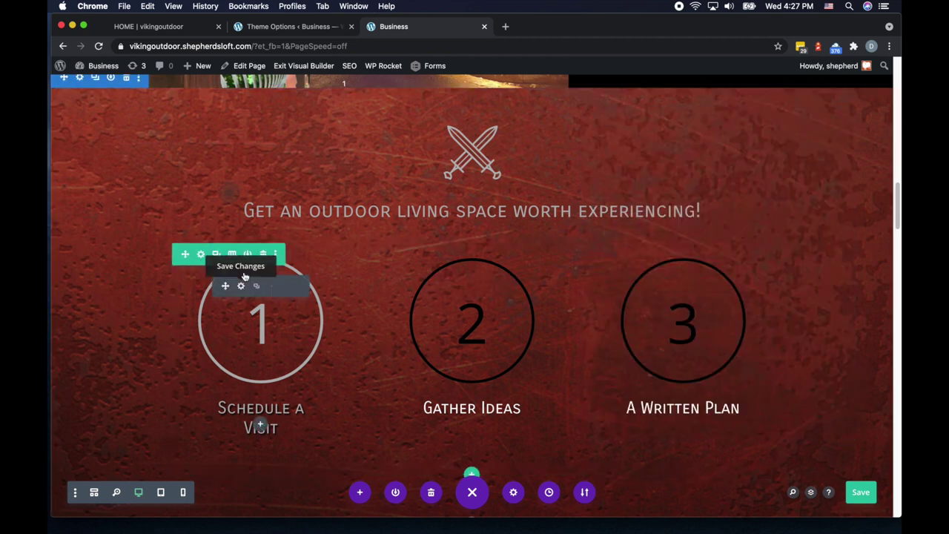
click(300, 287)
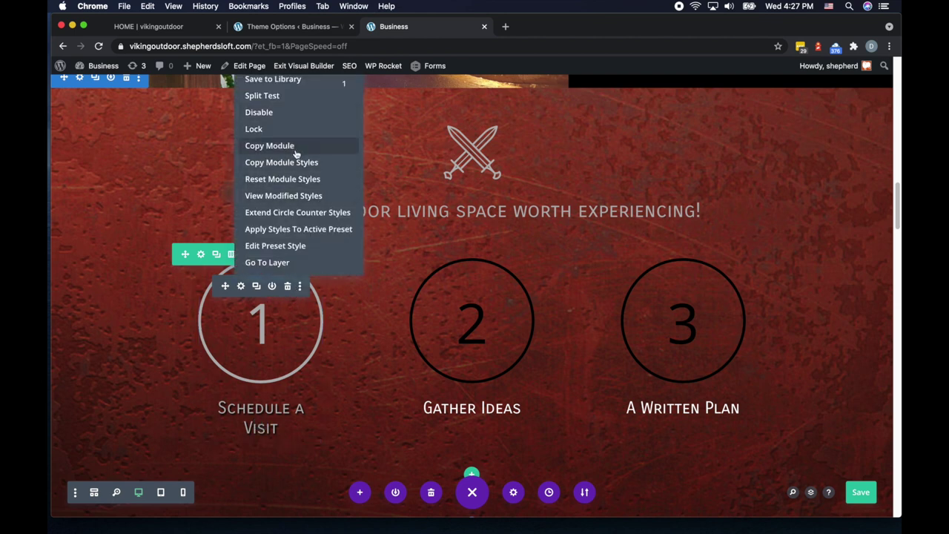
click(297, 212)
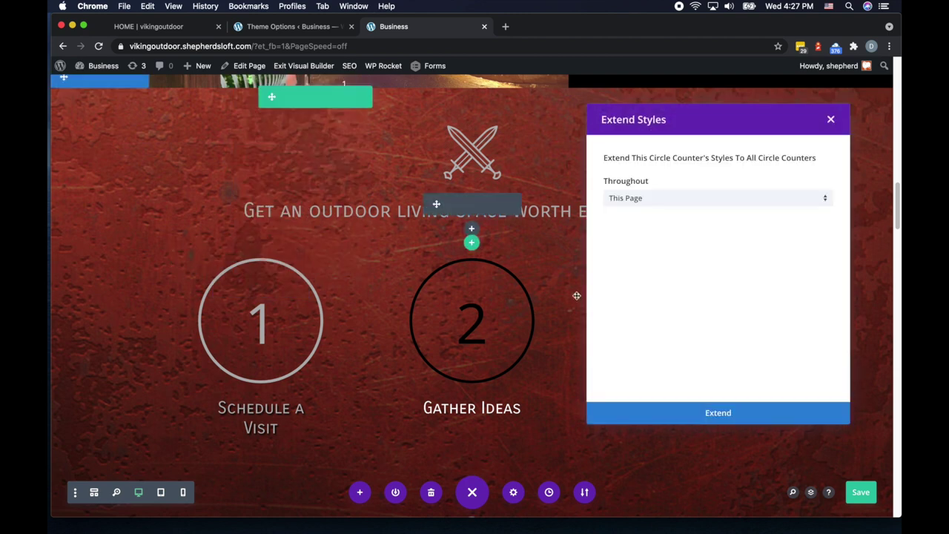
click(667, 212)
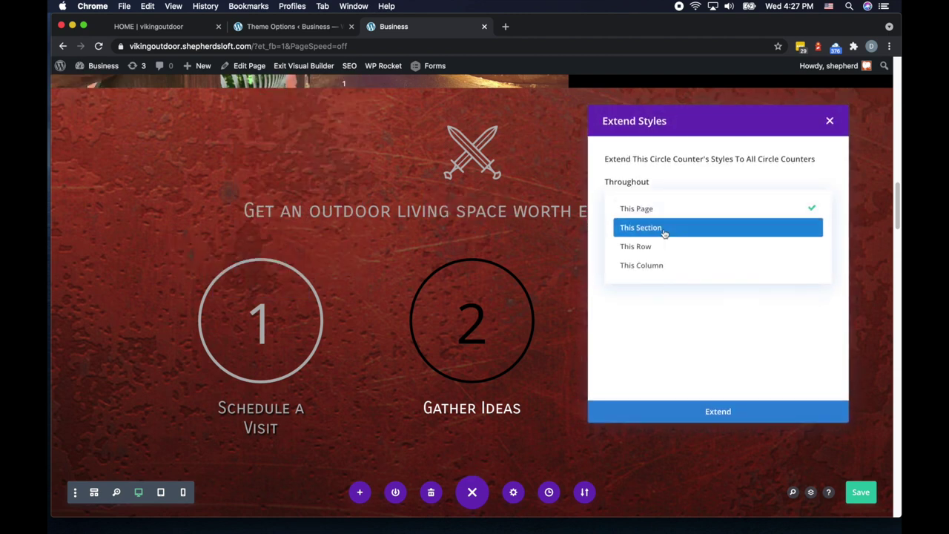
click(666, 251)
click(719, 411)
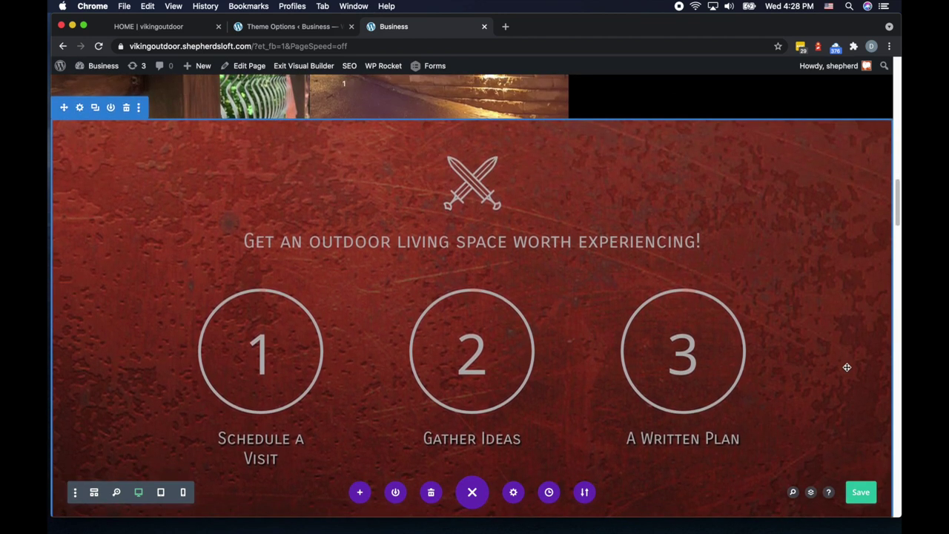
Try to move the red three-step section farther down the page, toward the "Outdoor Living Experienced" testimonials.
scroll(834, 343, up, 5)
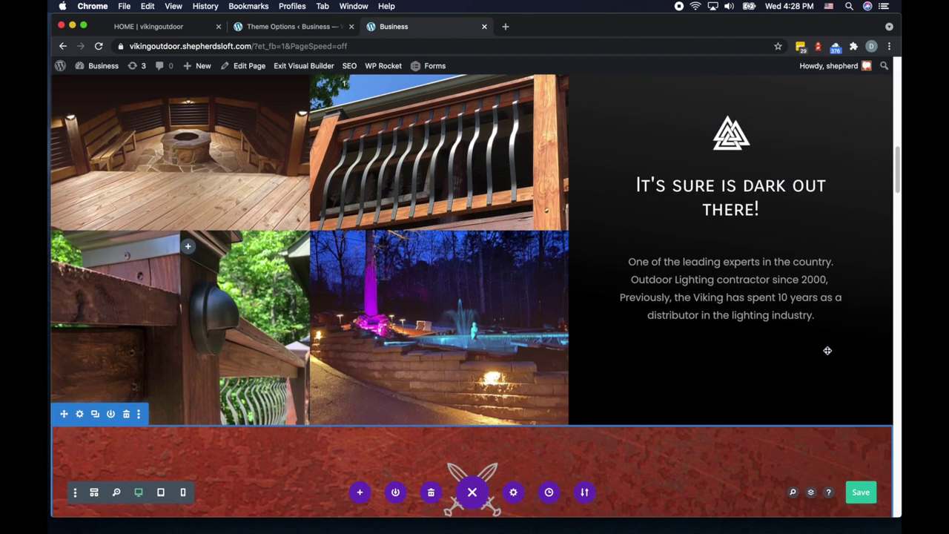
scroll(618, 275, down, 14)
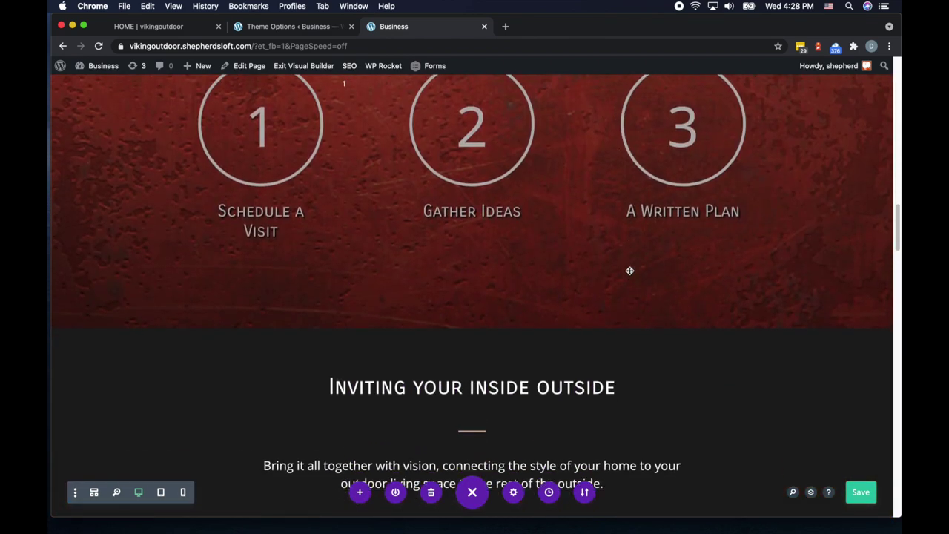
scroll(562, 212, up, 3)
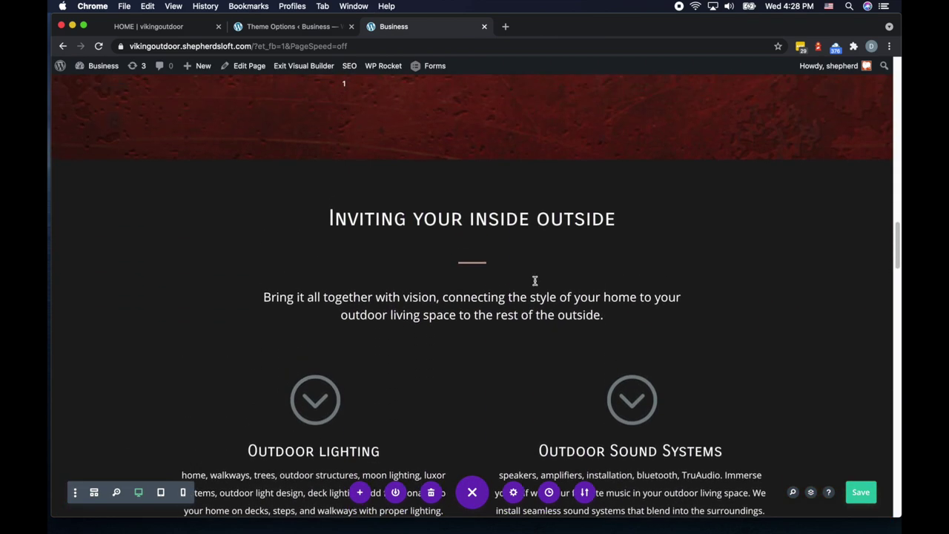
scroll(414, 327, up, 8)
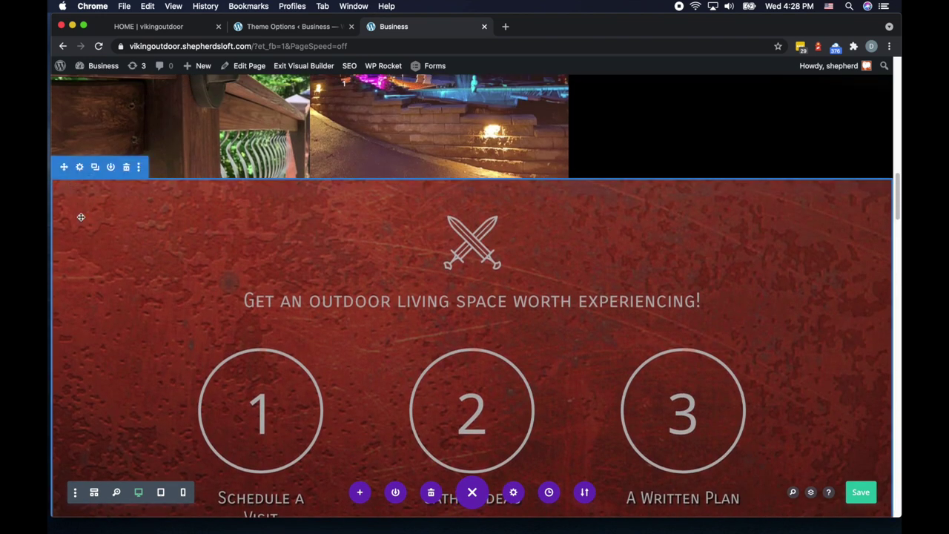
drag(64, 168, 118, 153)
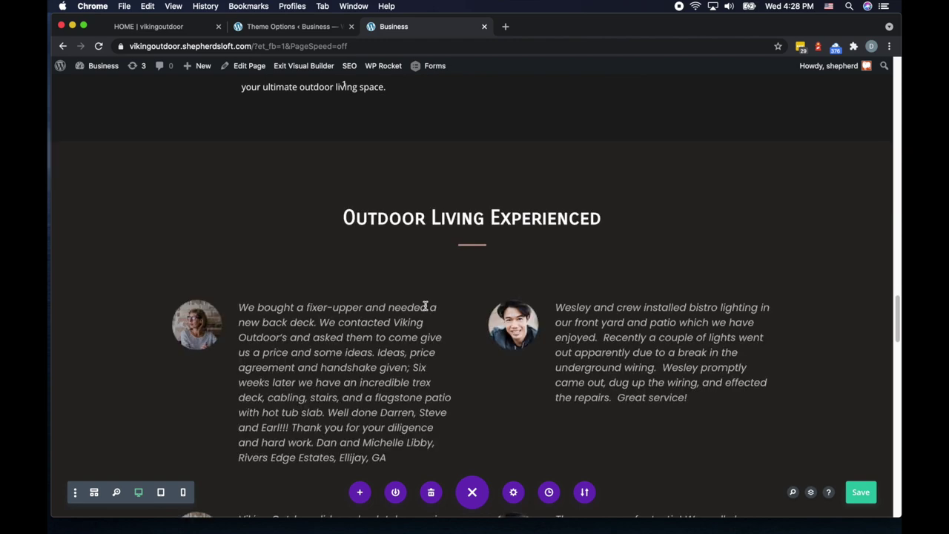
scroll(482, 319, up, 5)
scroll(527, 336, up, 15)
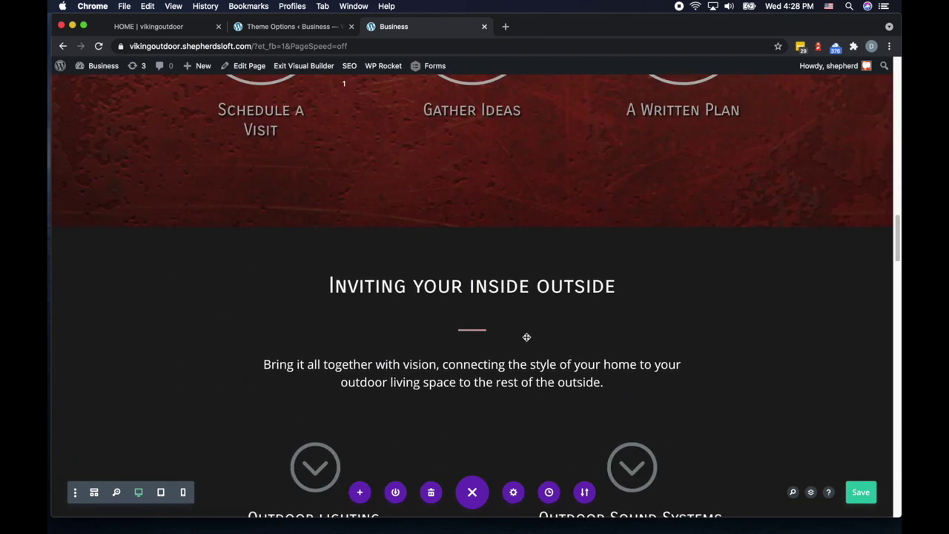
scroll(525, 334, up, 1)
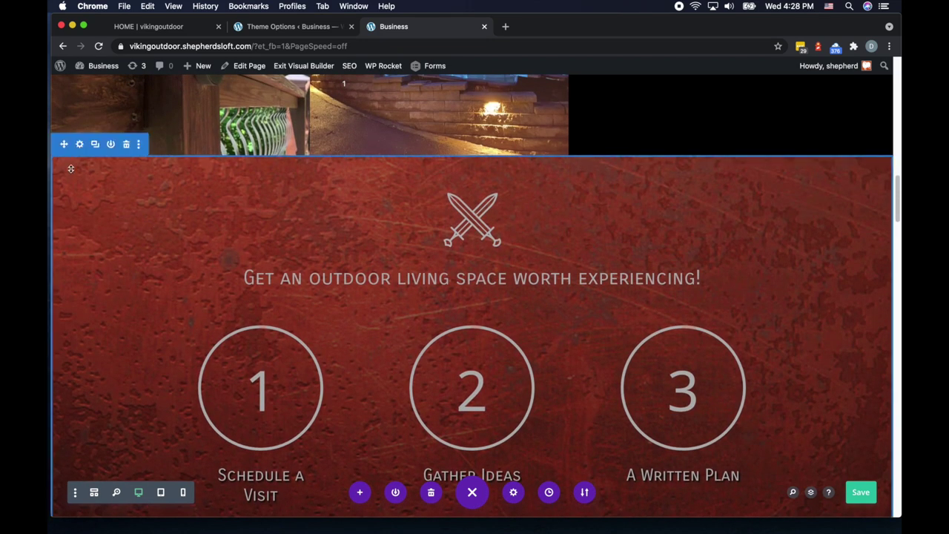
Move the red three-step section below the "Inviting your inside outside" section, directly above "Outdoor Living Experienced".
drag(71, 178, 334, 180)
scroll(112, 274, down, 10)
scroll(112, 274, down, 3)
scroll(112, 274, up, 4)
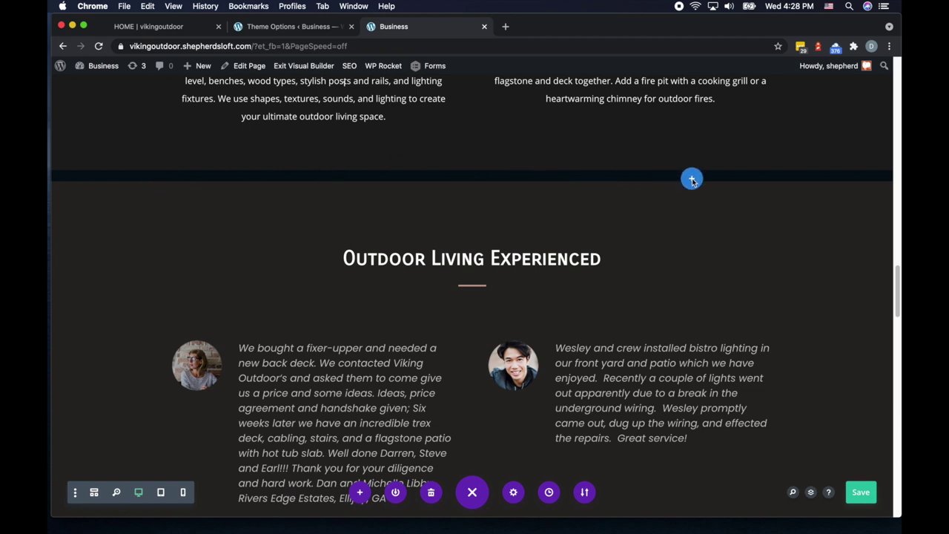
drag(692, 180, 693, 178)
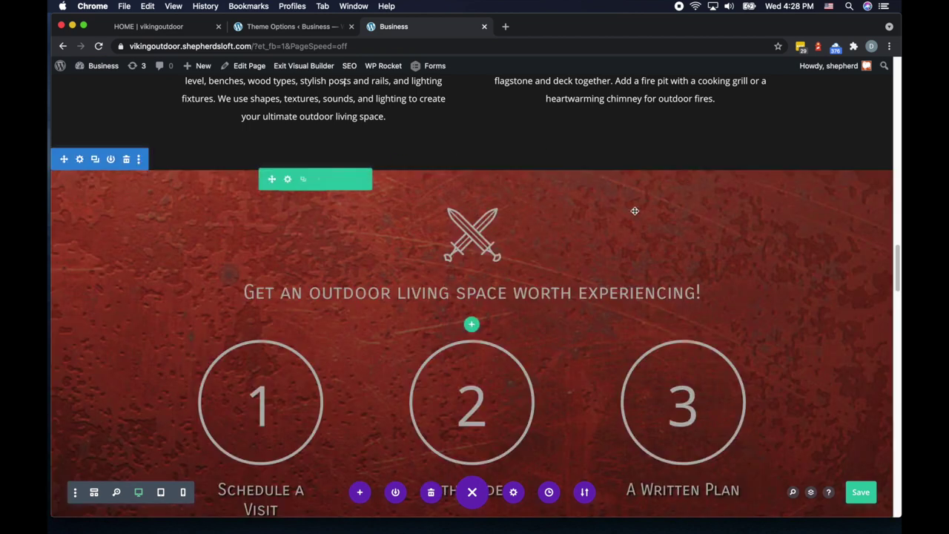
Review the rearranged page's flow from the feature boxes through the photo grid to the "Inviting your inside outside" services section.
scroll(505, 223, up, 6)
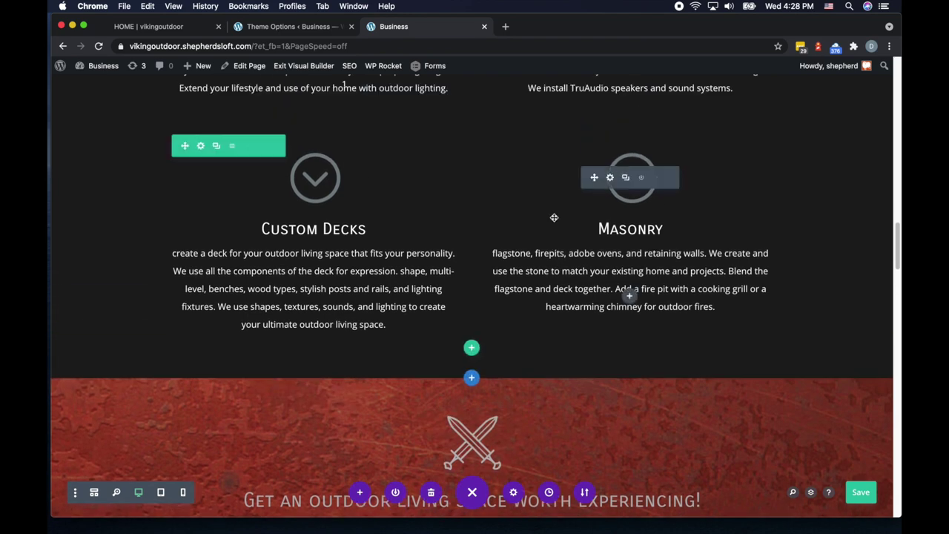
scroll(554, 218, up, 10)
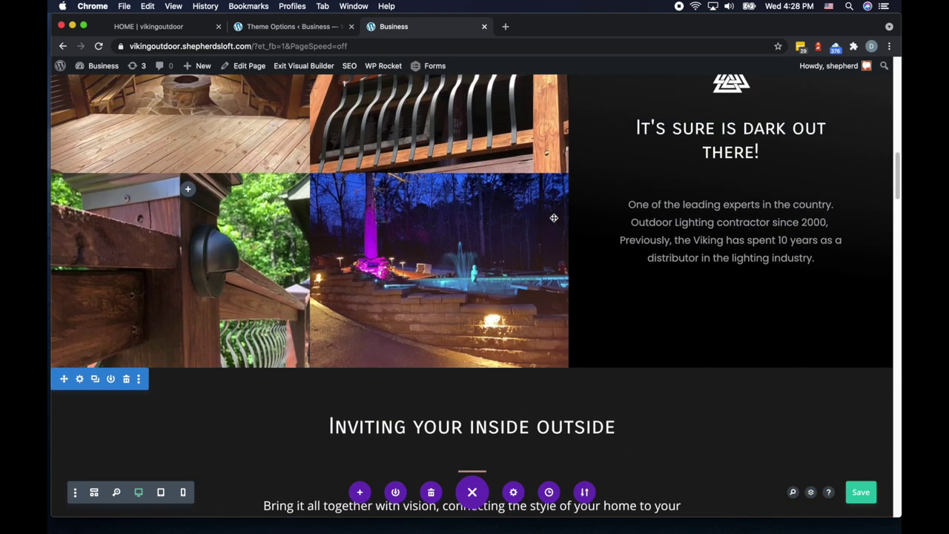
scroll(554, 218, up, 5)
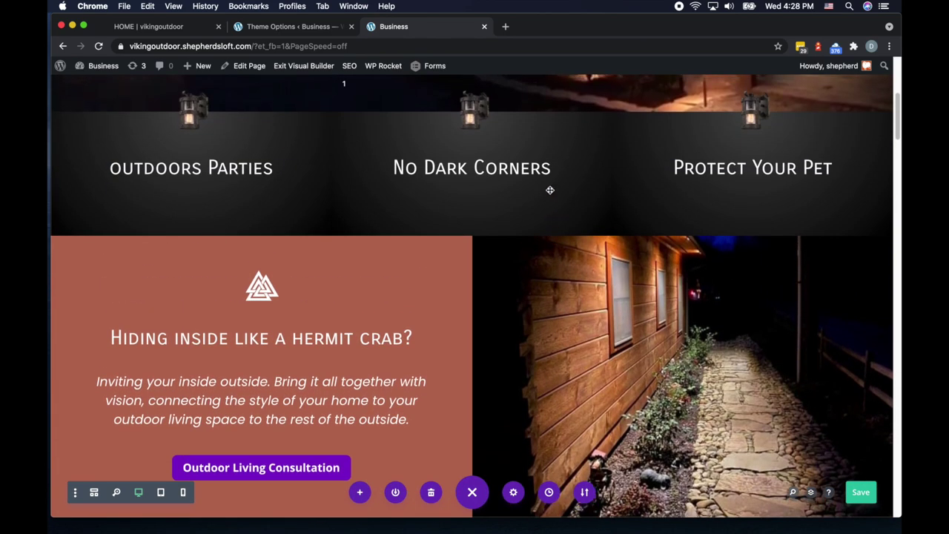
scroll(636, 215, down, 2)
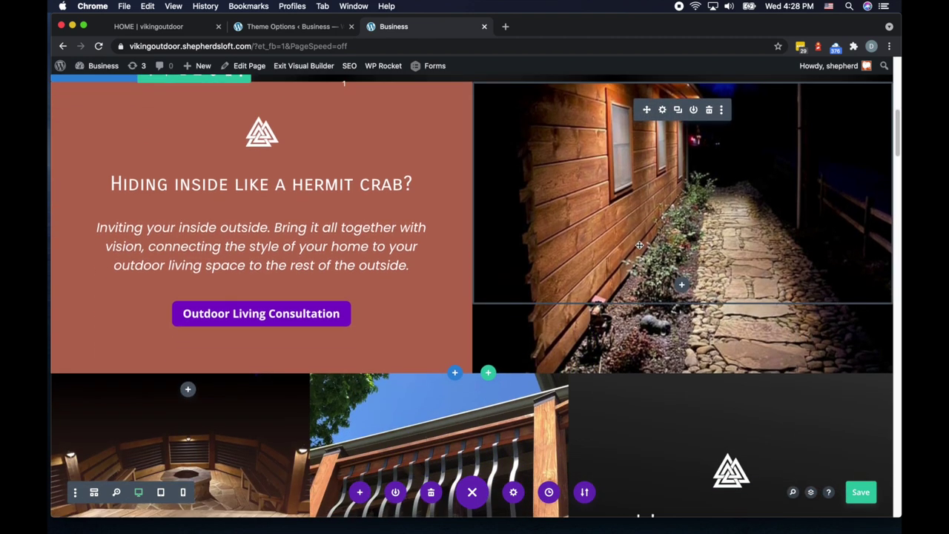
scroll(687, 226, down, 2)
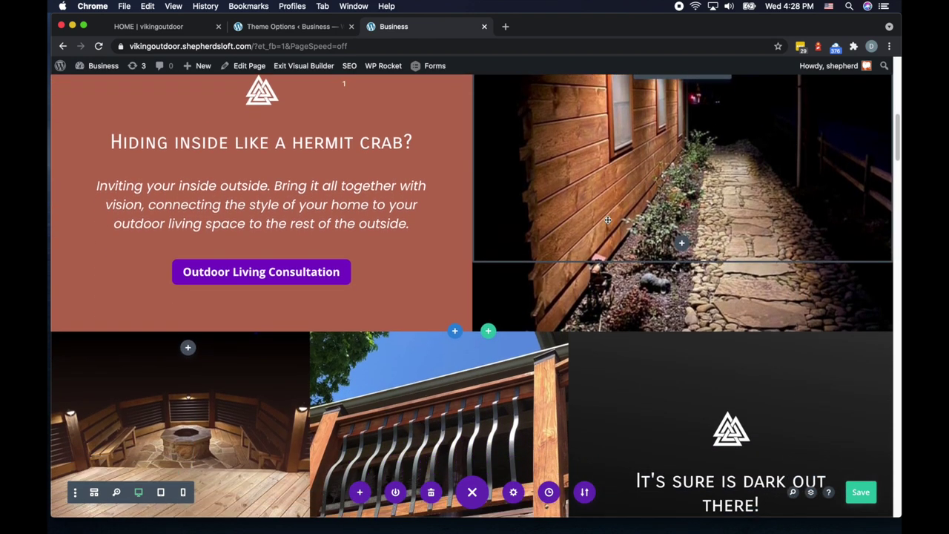
scroll(506, 221, up, 1)
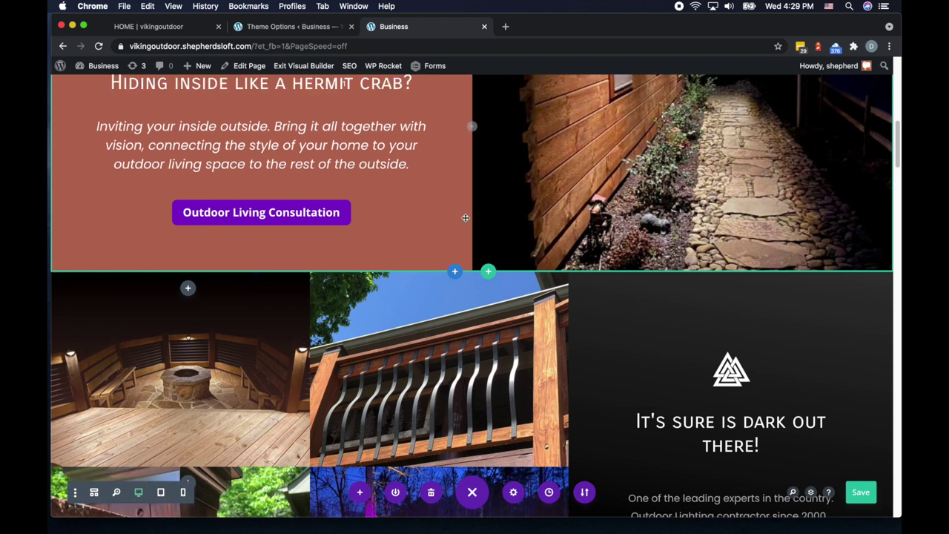
scroll(347, 245, down, 3)
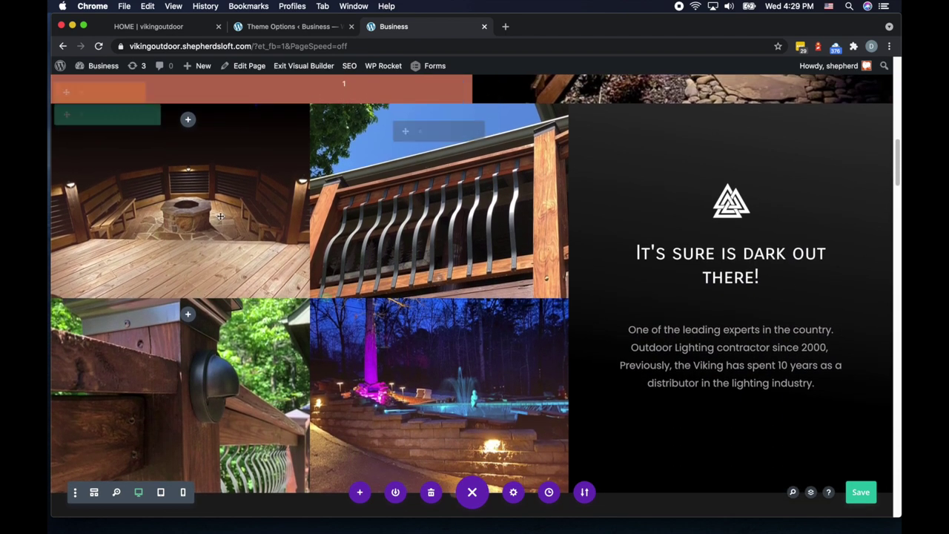
scroll(231, 250, down, 1)
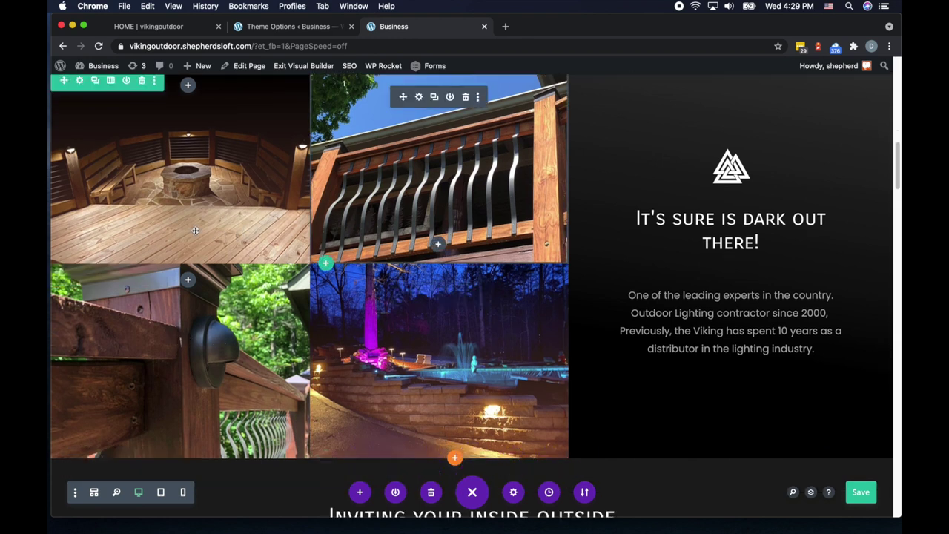
scroll(499, 369, down, 6)
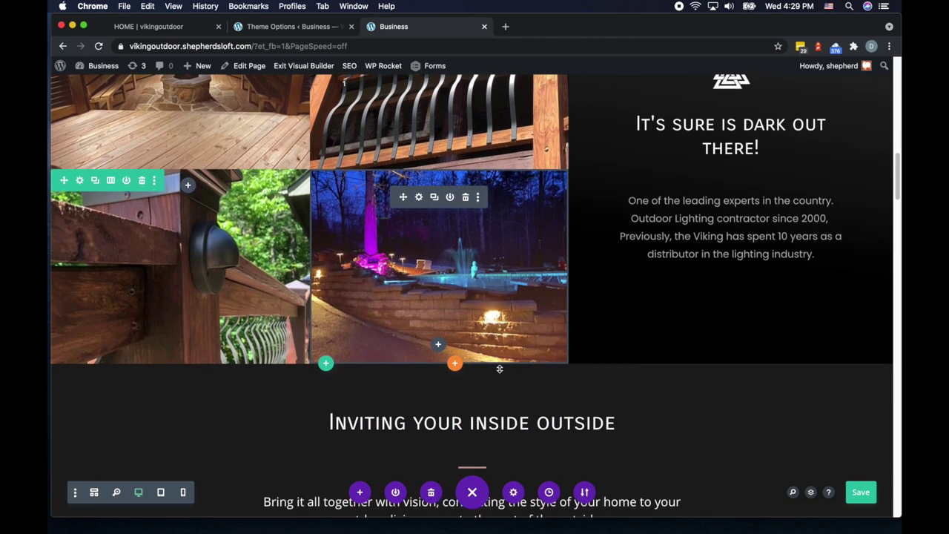
scroll(499, 369, down, 8)
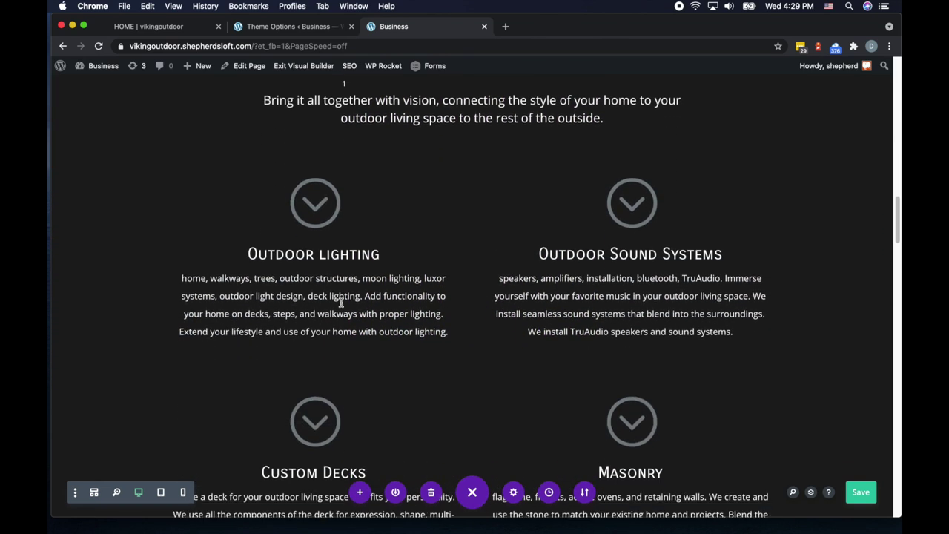
scroll(556, 222, up, 6)
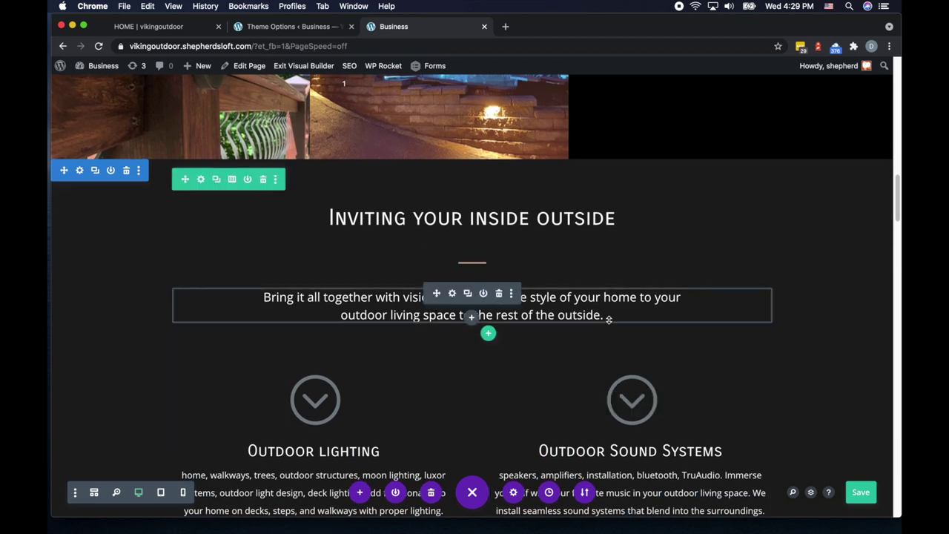
scroll(608, 320, up, 1)
scroll(608, 320, up, 9)
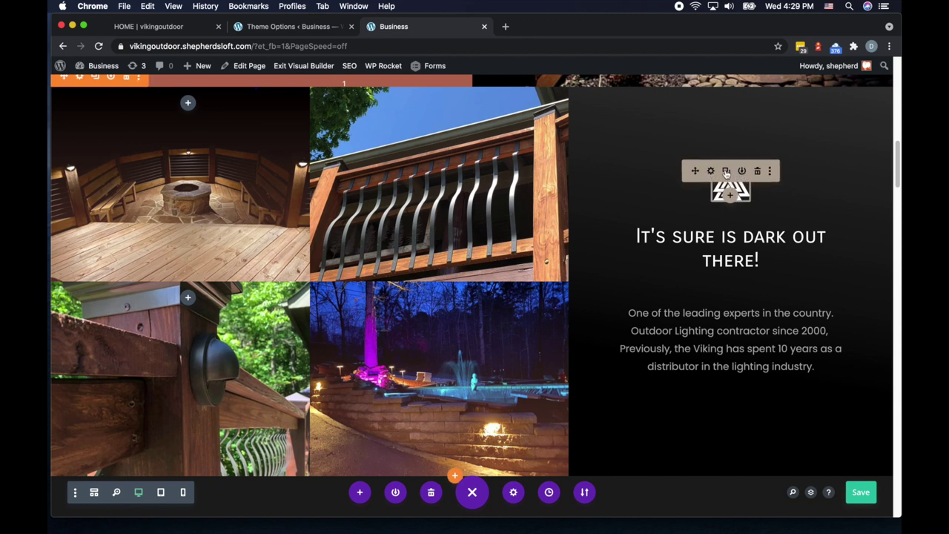
click(727, 173)
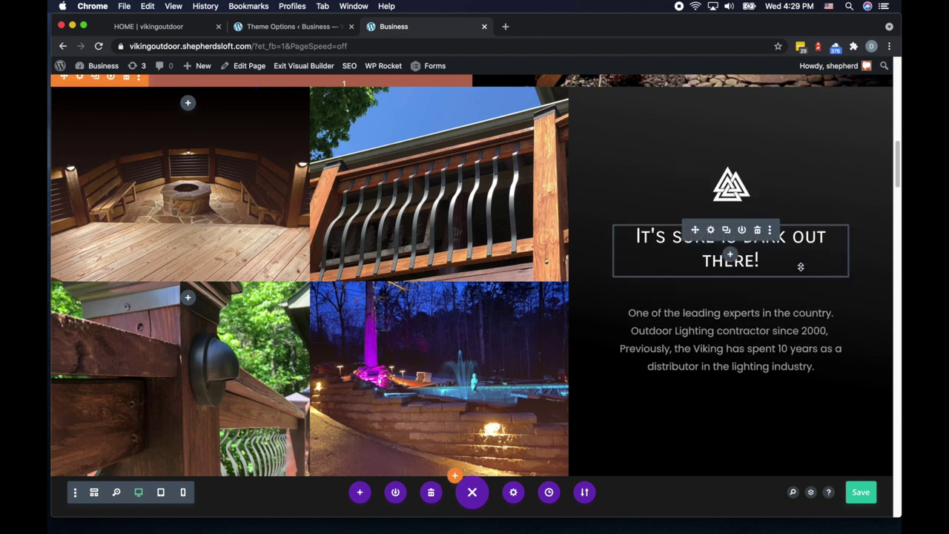
Try to move the triangle logo into the "Inviting your inside outside" section and return a duplicate to the "It's sure is dark out there!" column.
mouse_move(696, 171)
mouse_down()
mouse_move(672, 270)
mouse_move(492, 335)
mouse_move(464, 383)
mouse_move(476, 334)
mouse_up()
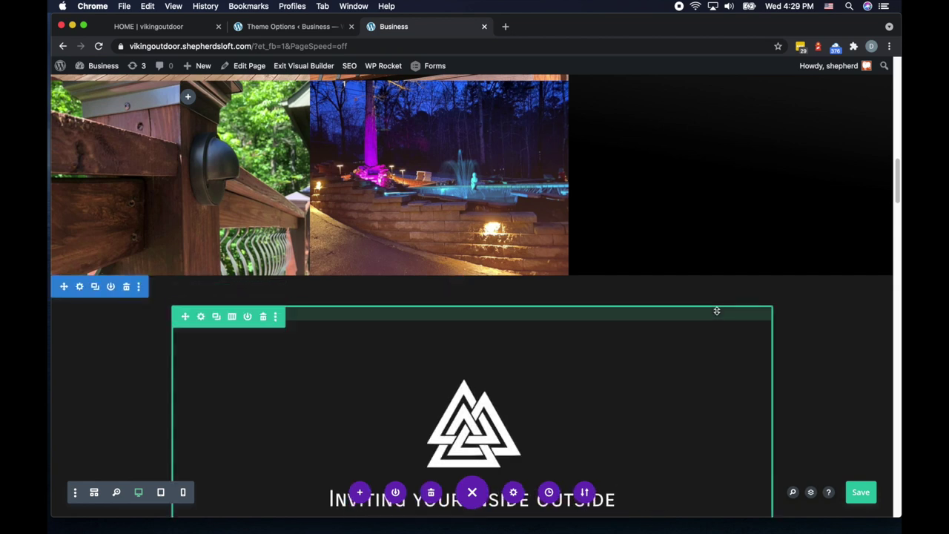
scroll(715, 312, up, 5)
scroll(717, 312, down, 5)
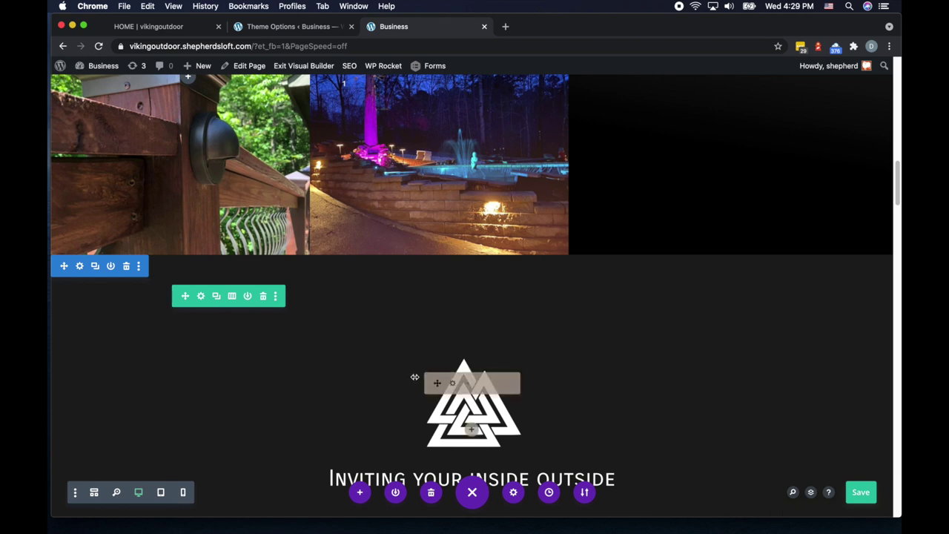
click(468, 384)
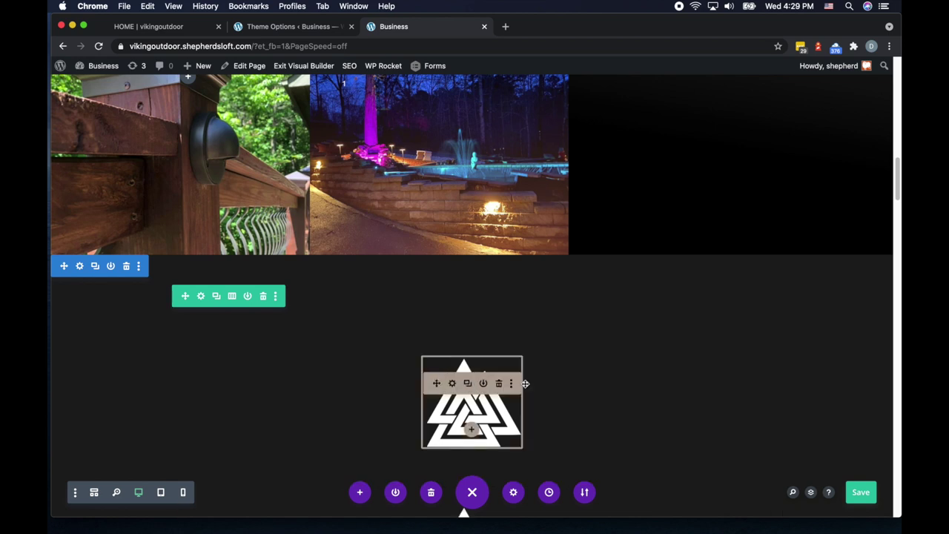
mouse_move(437, 383)
mouse_down()
mouse_move(640, 216)
mouse_move(689, 193)
mouse_move(716, 238)
mouse_move(720, 275)
mouse_move(724, 261)
mouse_move(721, 381)
mouse_move(791, 396)
mouse_move(836, 339)
mouse_up()
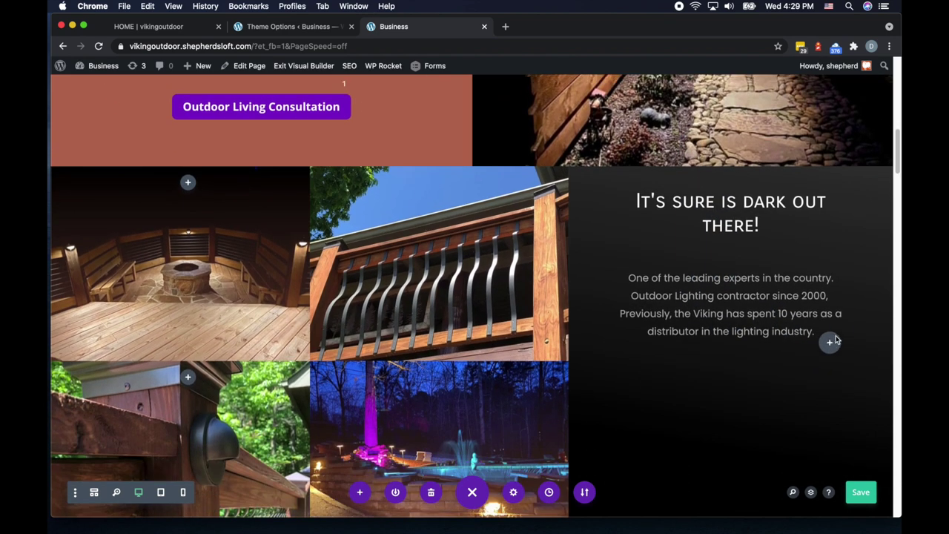
mouse_move(841, 299)
mouse_down()
mouse_move(846, 349)
mouse_move(806, 263)
mouse_move(792, 284)
mouse_move(811, 309)
mouse_move(752, 319)
mouse_move(762, 187)
mouse_up()
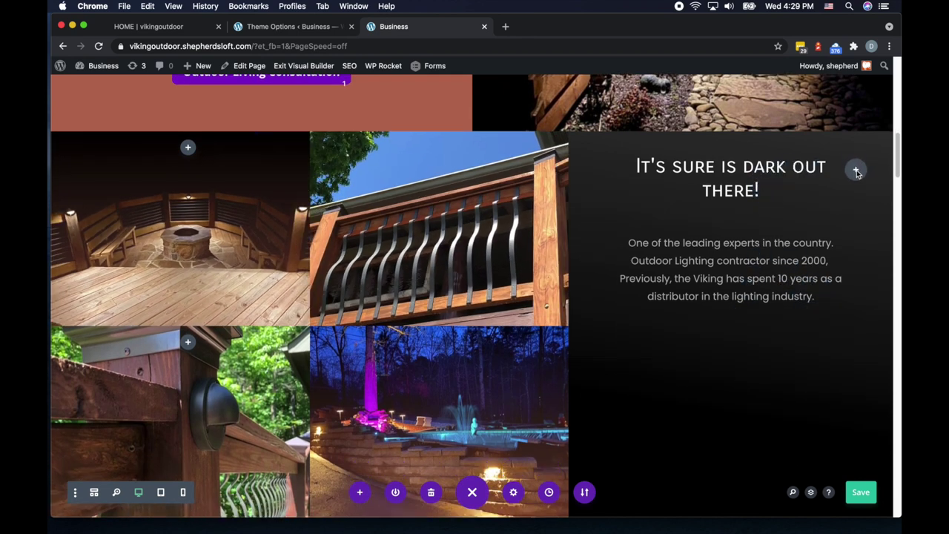
mouse_move(852, 194)
mouse_down()
mouse_move(845, 275)
mouse_move(829, 314)
mouse_move(786, 309)
mouse_move(717, 264)
mouse_move(387, 252)
mouse_move(765, 184)
mouse_move(767, 150)
mouse_move(772, 244)
mouse_move(806, 317)
mouse_move(850, 348)
mouse_move(856, 334)
mouse_up()
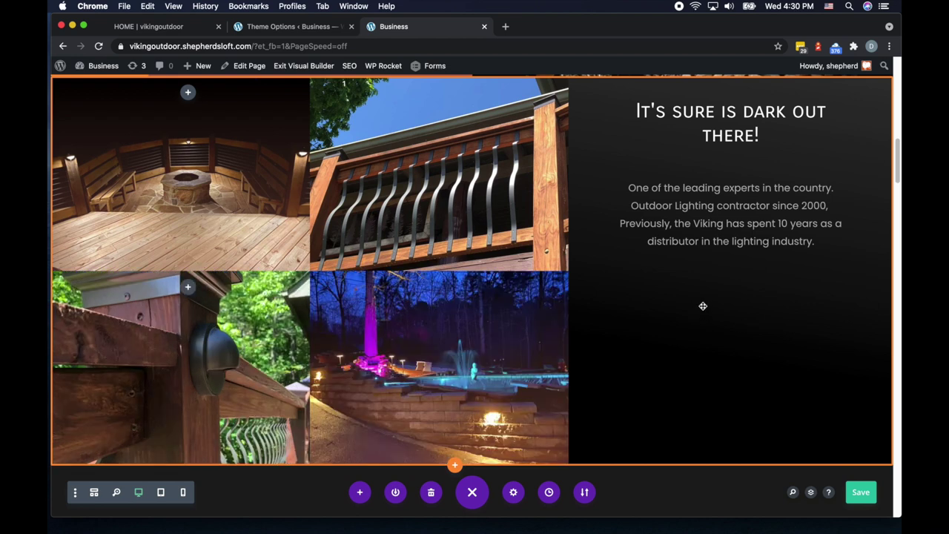
scroll(703, 305, up, 1)
scroll(703, 306, down, 5)
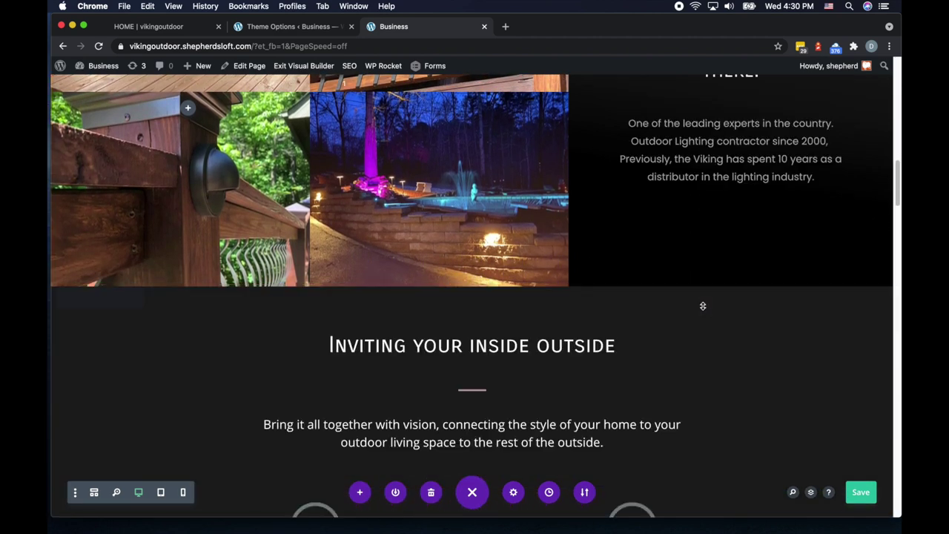
scroll(704, 306, up, 4)
scroll(703, 306, up, 2)
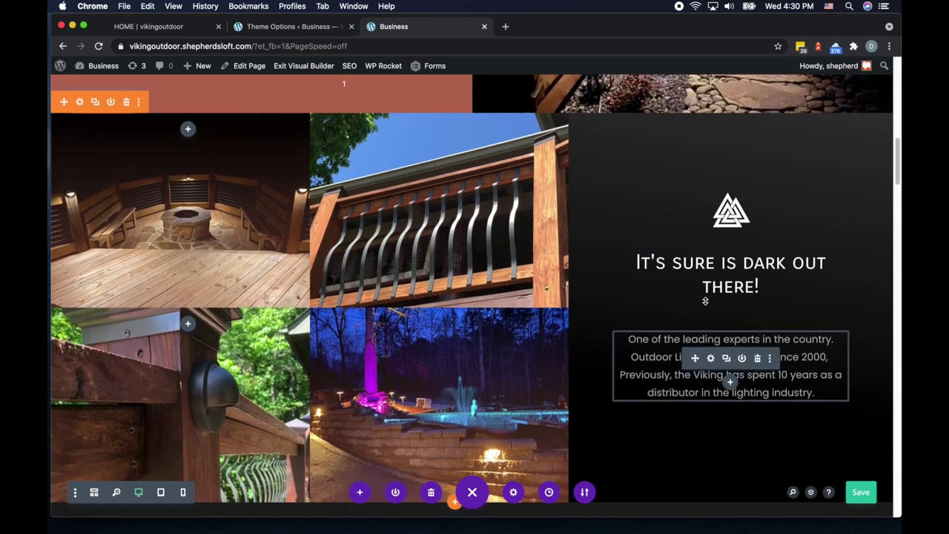
Duplicate the triangle logo above "It's sure is dark out there!" and move the copy into the "Inviting your inside outside" section.
scroll(706, 301, up, 1)
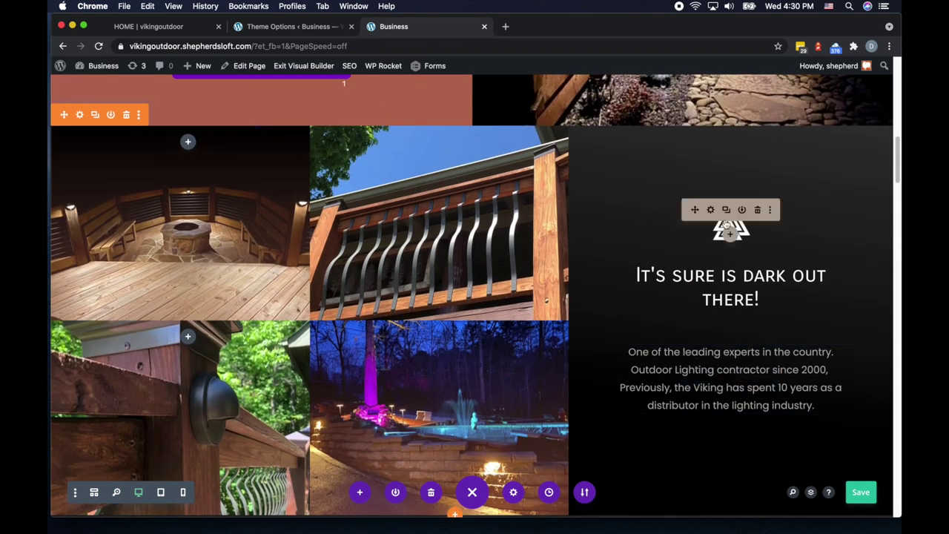
click(728, 211)
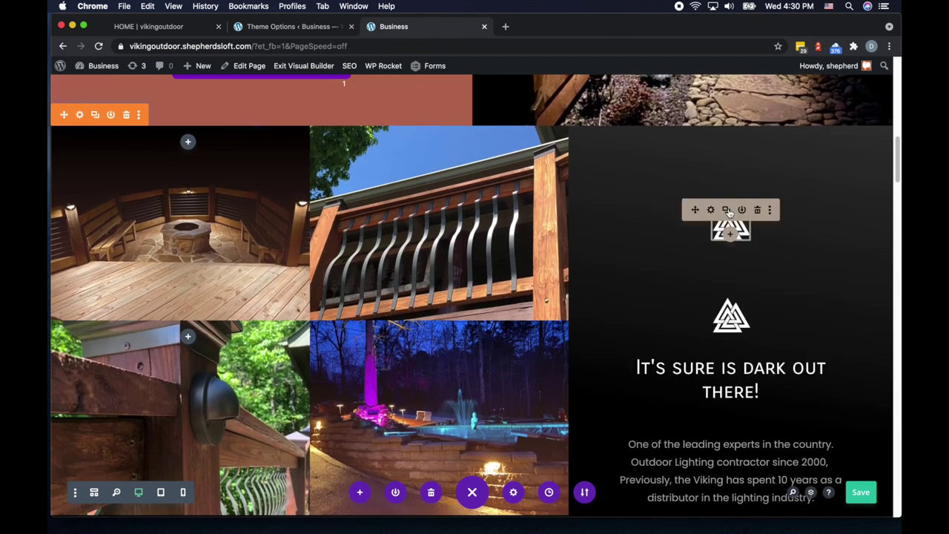
drag(729, 318, 704, 308)
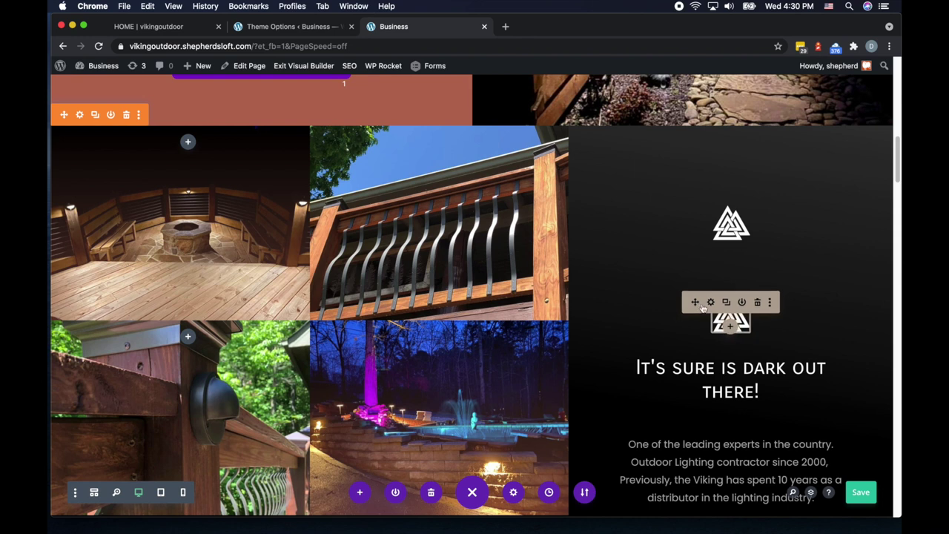
scroll(697, 363, down, 5)
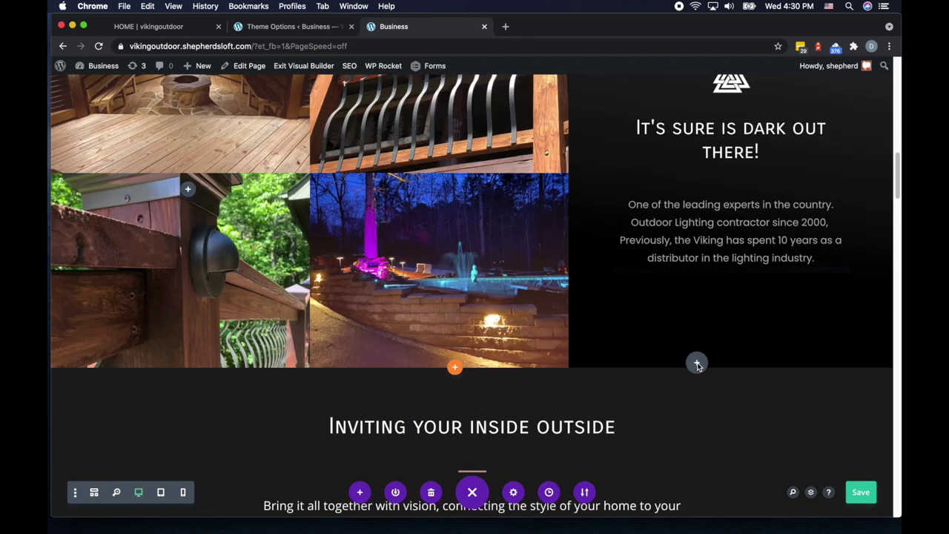
scroll(486, 366, down, 1)
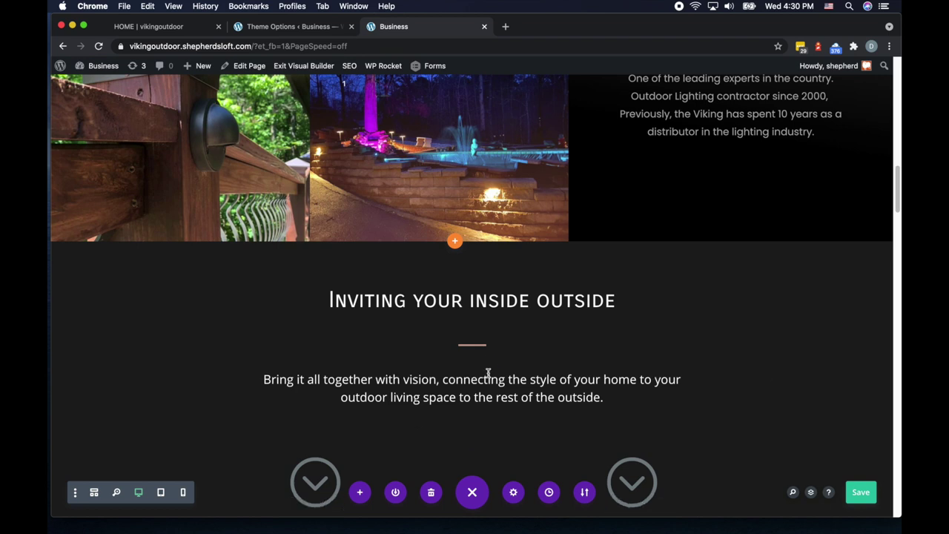
drag(487, 376, 553, 373)
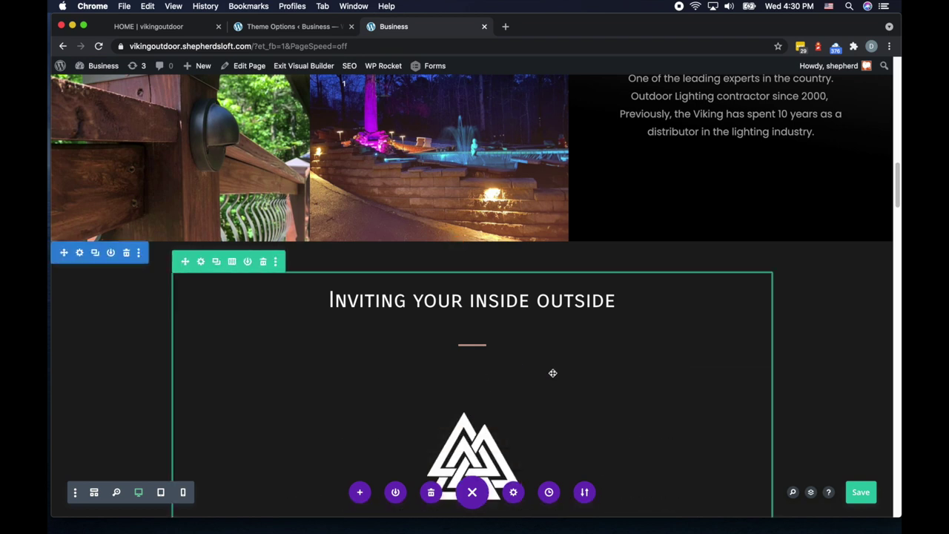
Reorder the section so the triangle logo sits above the "Inviting your inside outside" heading, with the divider line beneath the heading.
scroll(519, 386, down, 2)
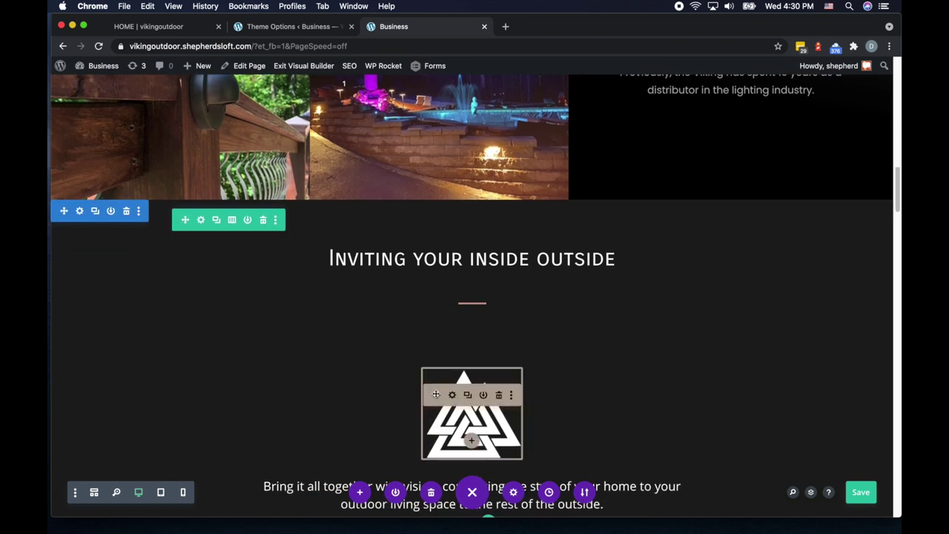
drag(436, 394, 469, 294)
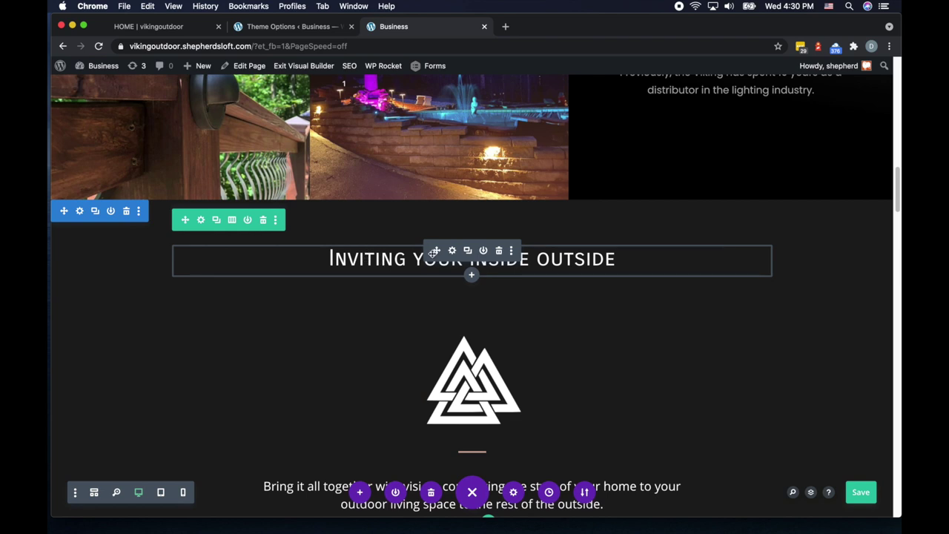
drag(436, 250, 511, 384)
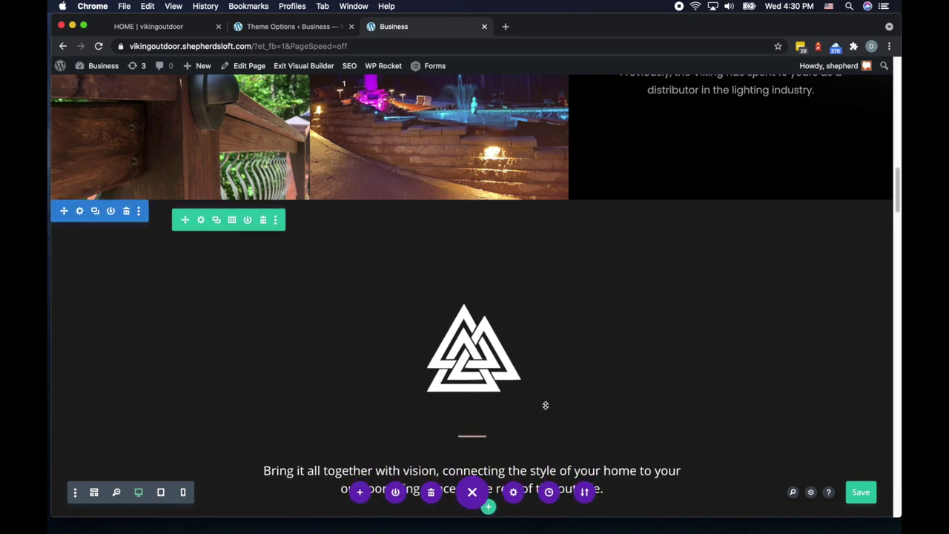
Remove the divider line below the "Inviting your inside outside" heading and close the empty space above the triangle logo.
scroll(534, 415, down, 2)
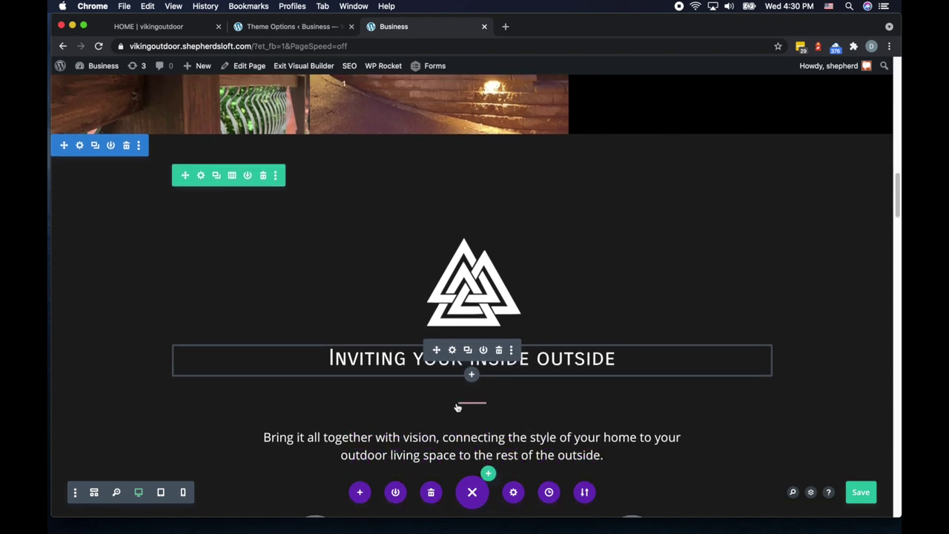
scroll(578, 397, up, 3)
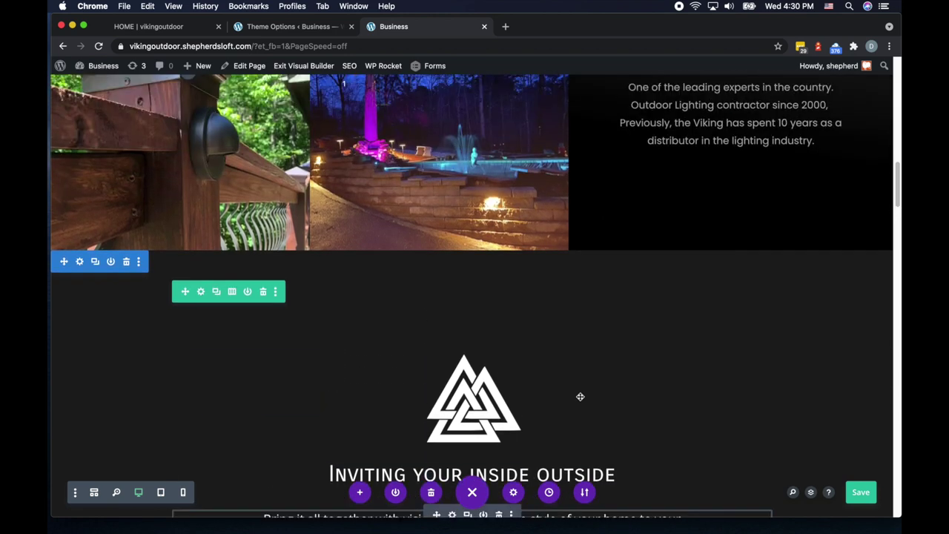
mouse_move(462, 325)
drag(463, 314, 468, 265)
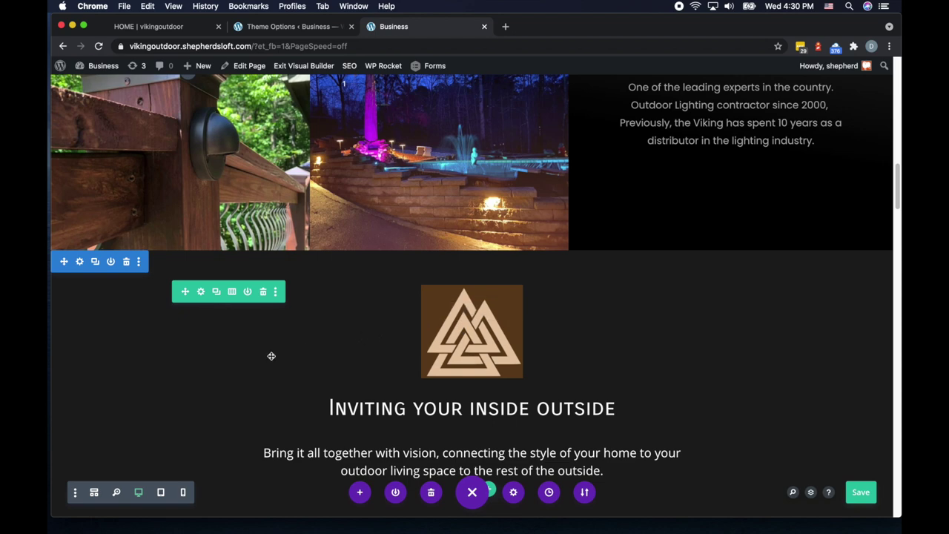
click(312, 413)
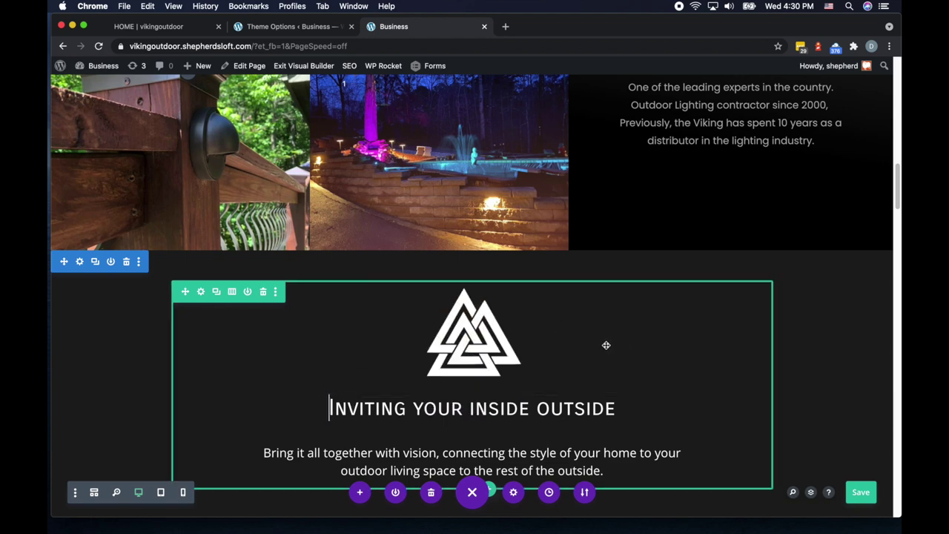
Review the page from the "Hiding inside like a hermit crab?" section down to the testimonials, comparing logo placement and section spacing.
scroll(606, 345, up, 10)
scroll(607, 345, up, 5)
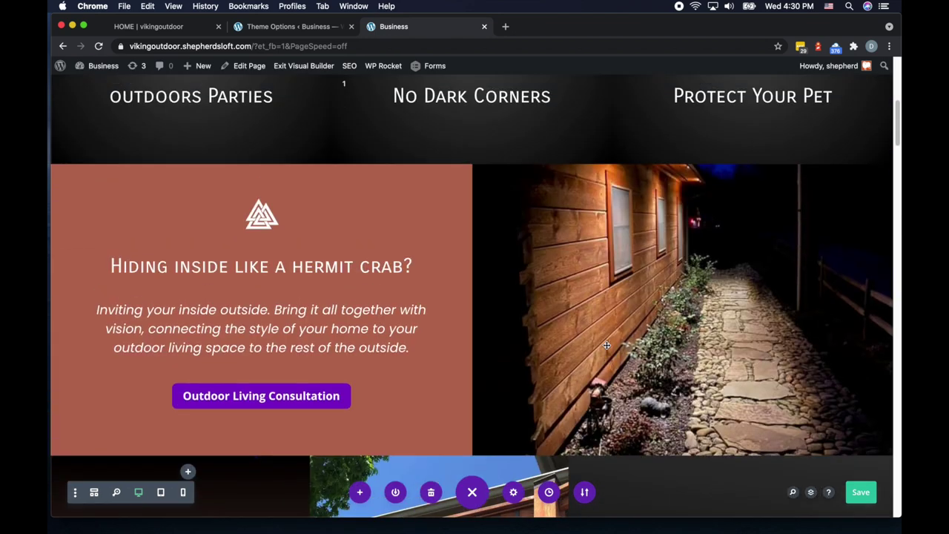
scroll(607, 345, down, 9)
scroll(607, 345, down, 12)
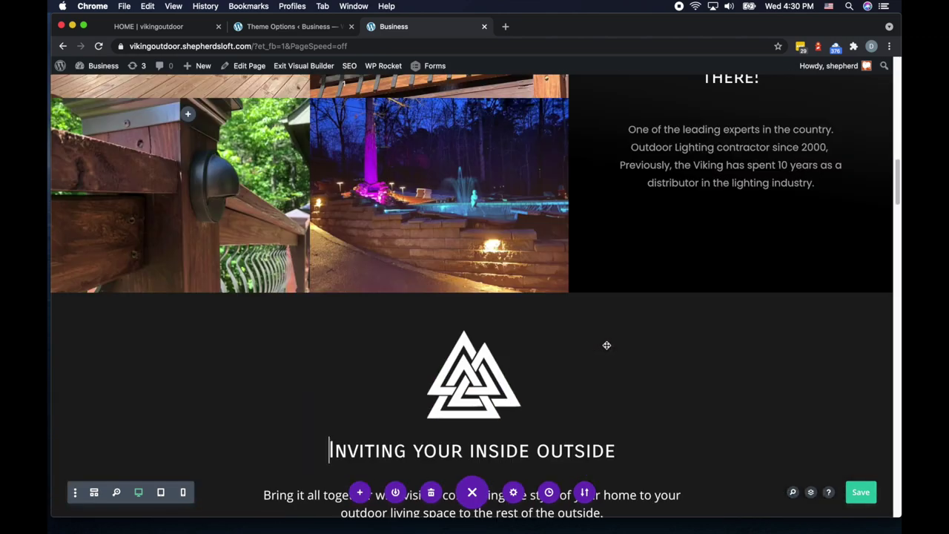
scroll(606, 345, down, 3)
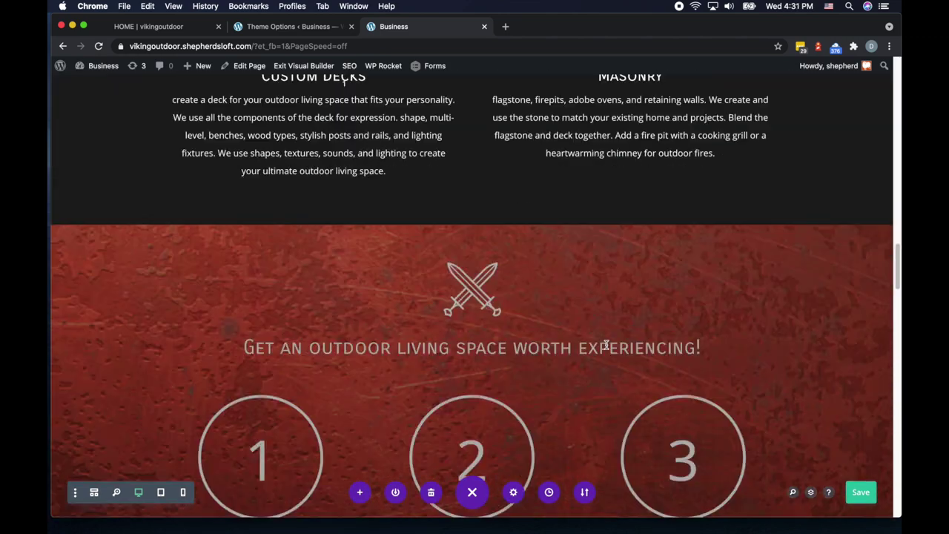
scroll(607, 345, up, 10)
scroll(608, 341, down, 10)
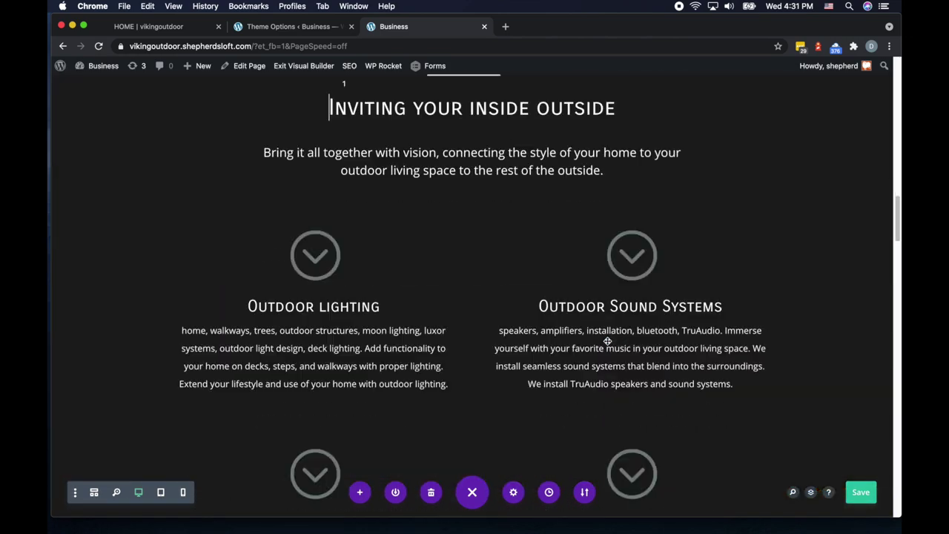
scroll(608, 341, down, 6)
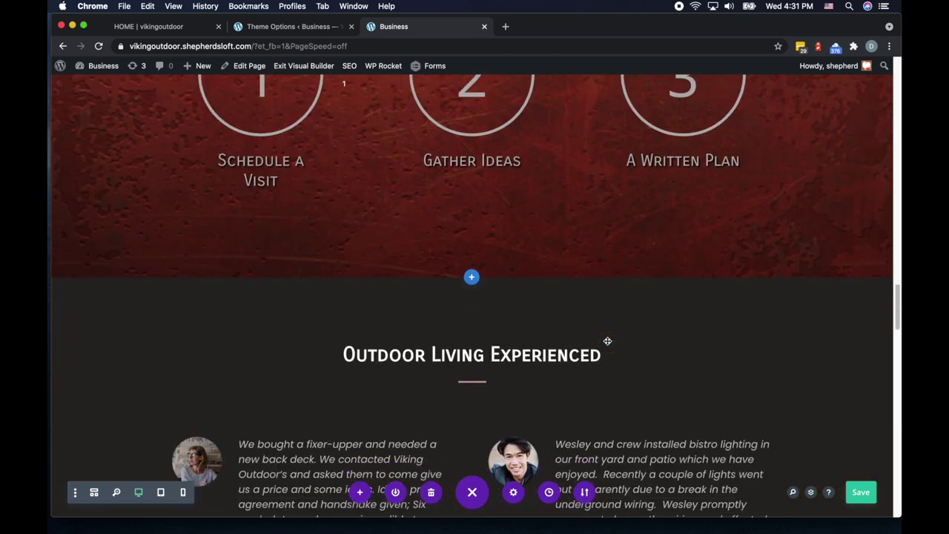
scroll(611, 358, down, 4)
scroll(611, 358, down, 5)
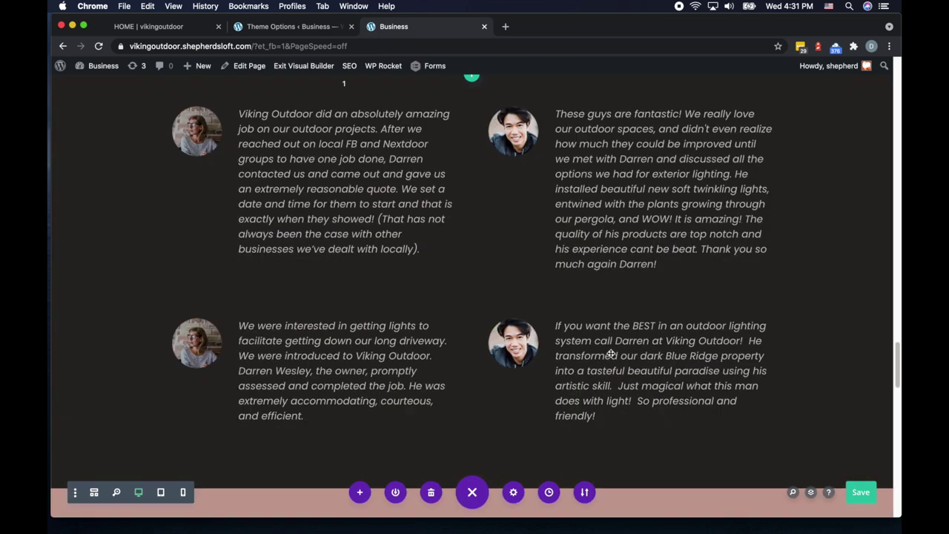
scroll(611, 356, up, 10)
scroll(612, 353, up, 8)
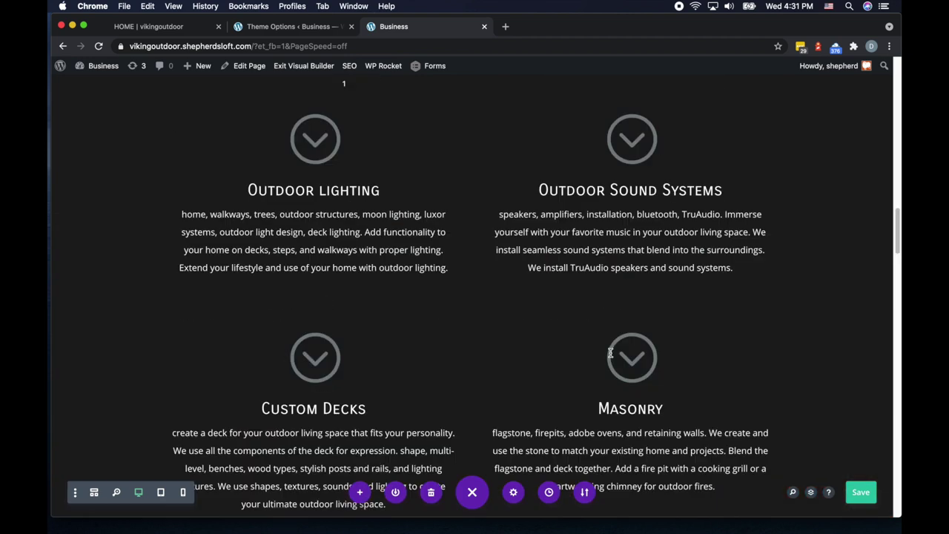
Set the width of the triangle logo above "Inviting your inside outside" to 5%.
mouse_move(481, 303)
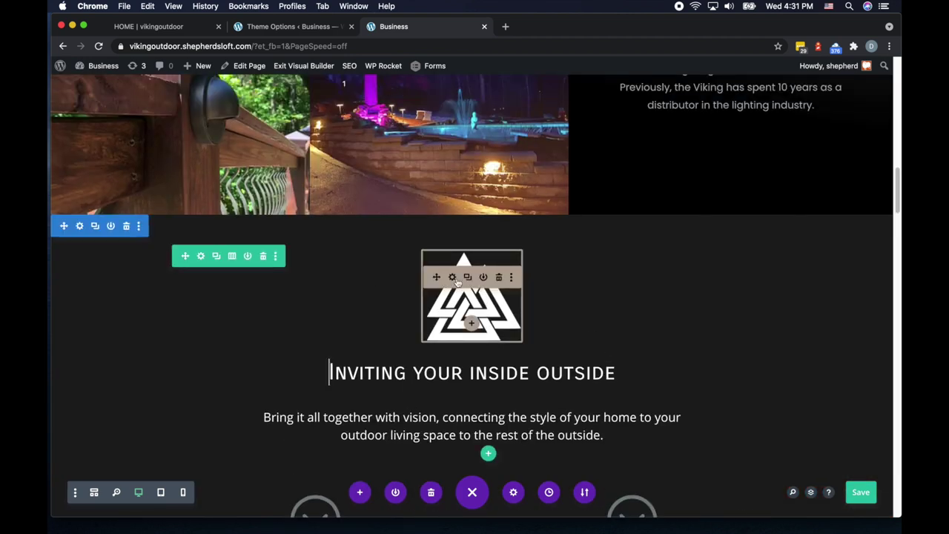
click(454, 278)
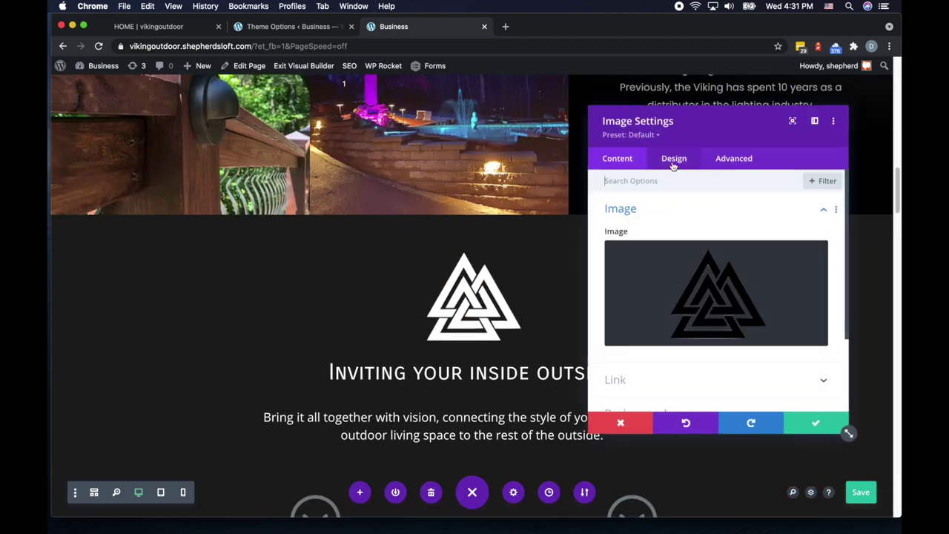
click(675, 164)
click(633, 243)
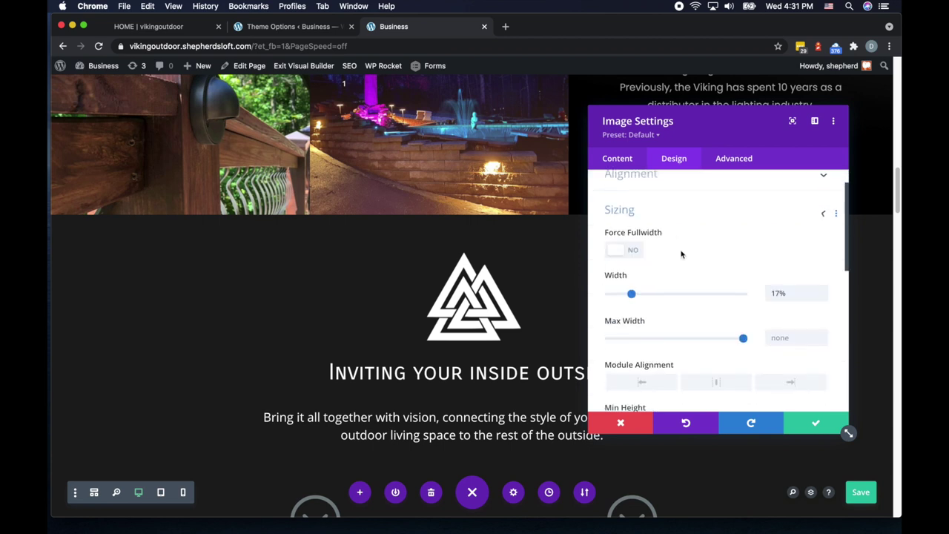
drag(632, 270, 616, 271)
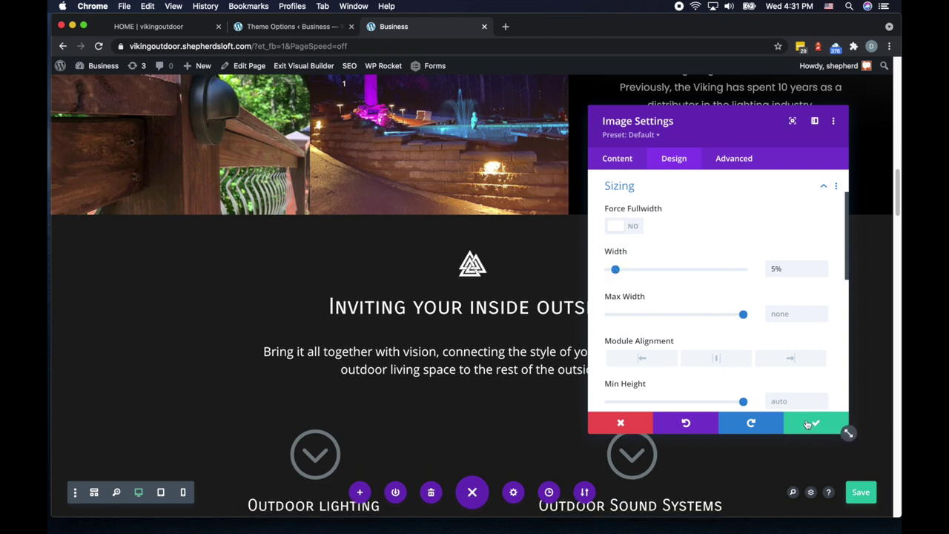
click(570, 370)
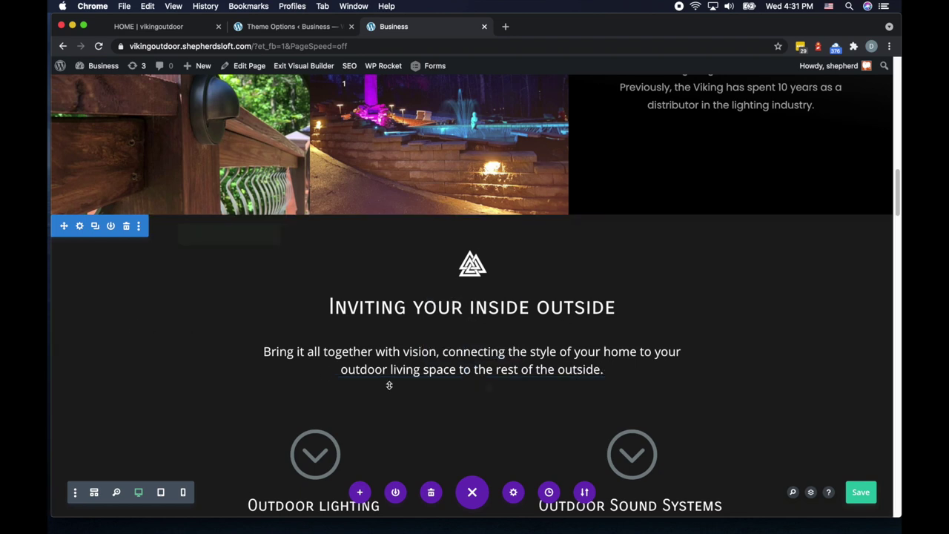
Examine the text, sizing and spacing design settings of the paragraph below the "Inviting your inside outside" heading.
click(455, 349)
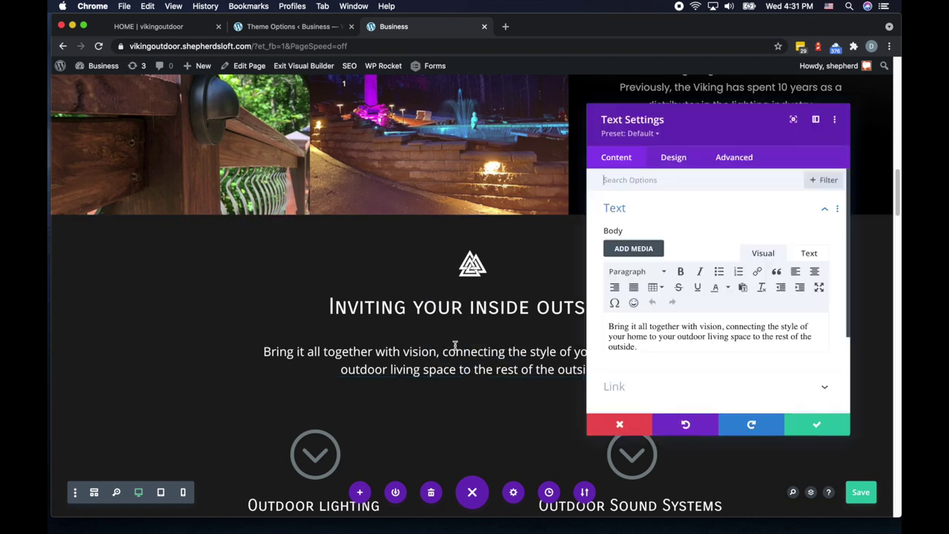
click(684, 163)
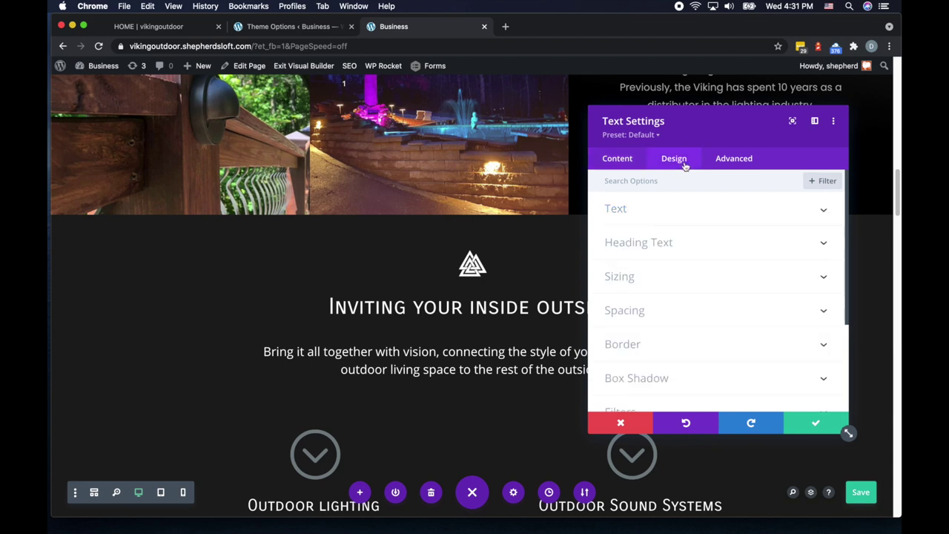
click(676, 210)
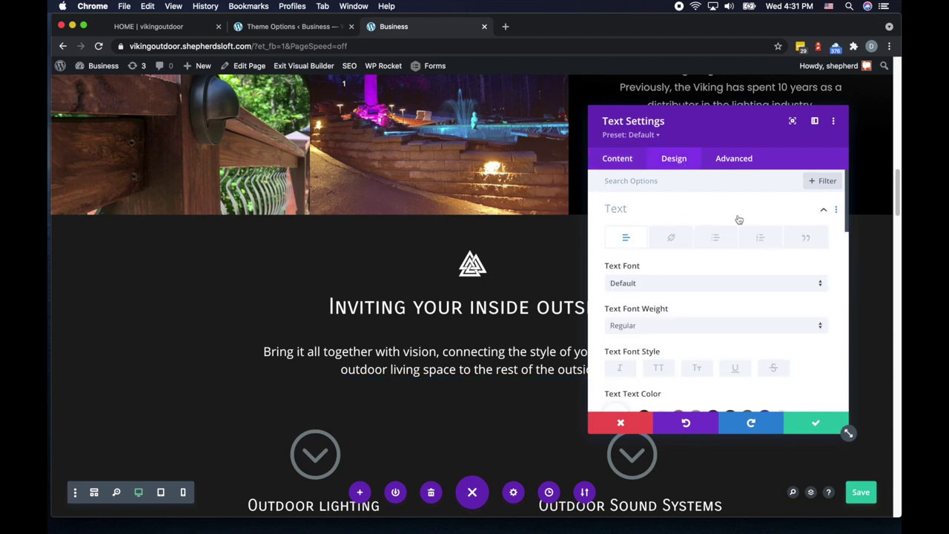
scroll(713, 286, down, 5)
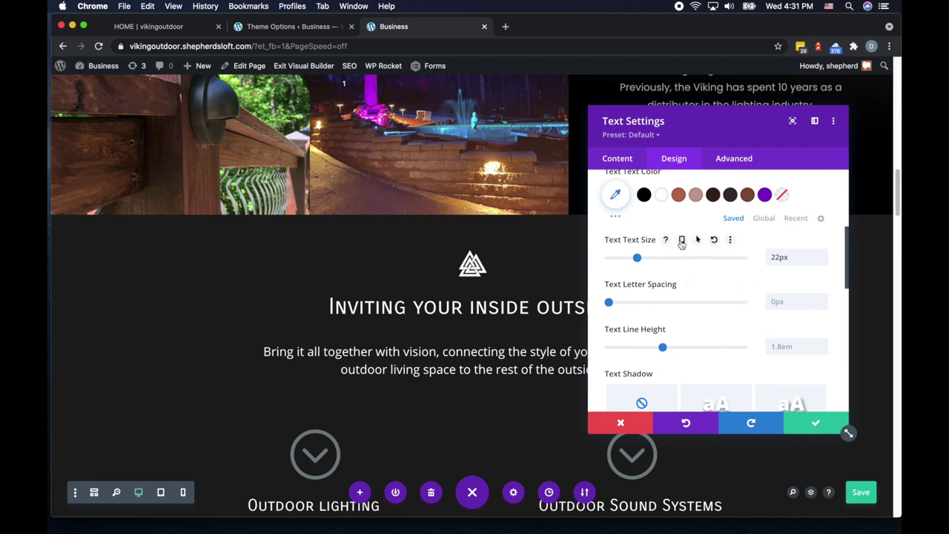
scroll(673, 245, down, 8)
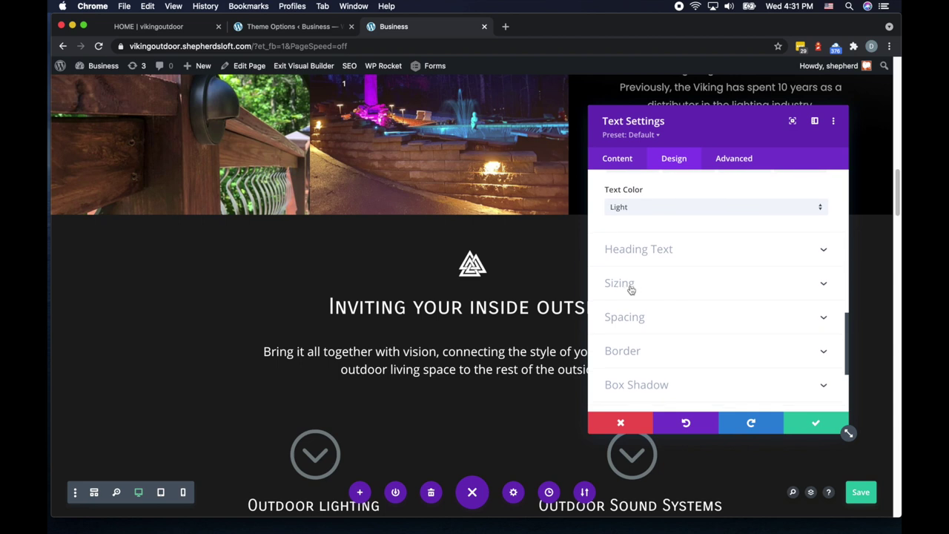
click(629, 287)
scroll(674, 261, up, 2)
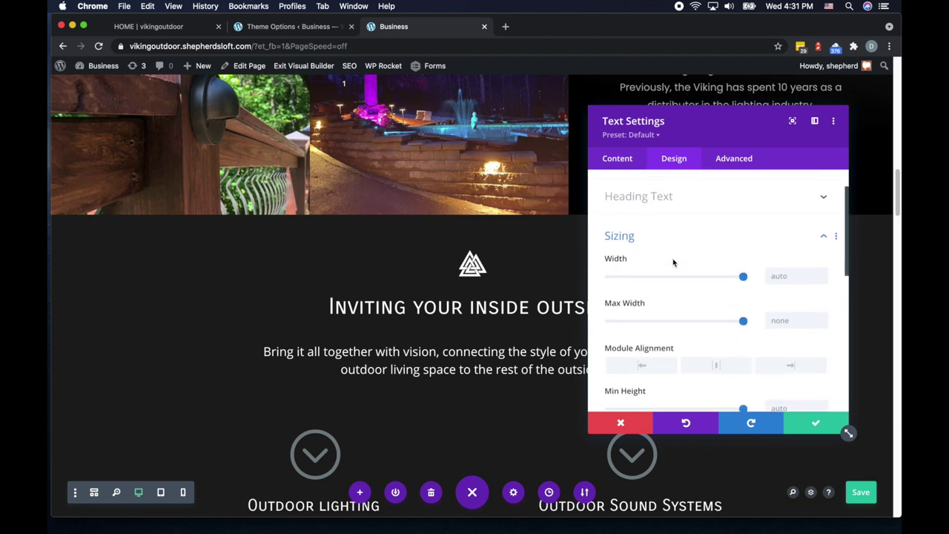
scroll(725, 269, down, 1)
click(632, 234)
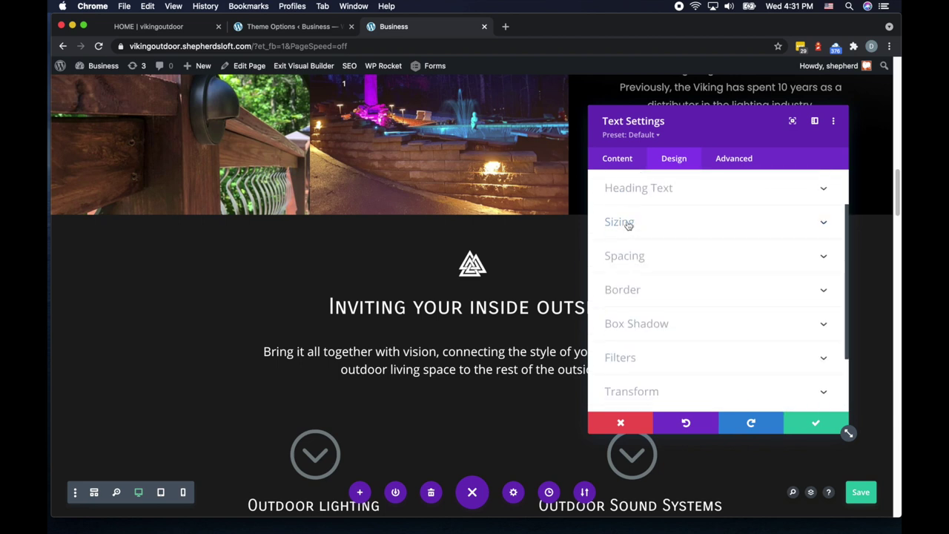
click(629, 225)
scroll(689, 246, down, 2)
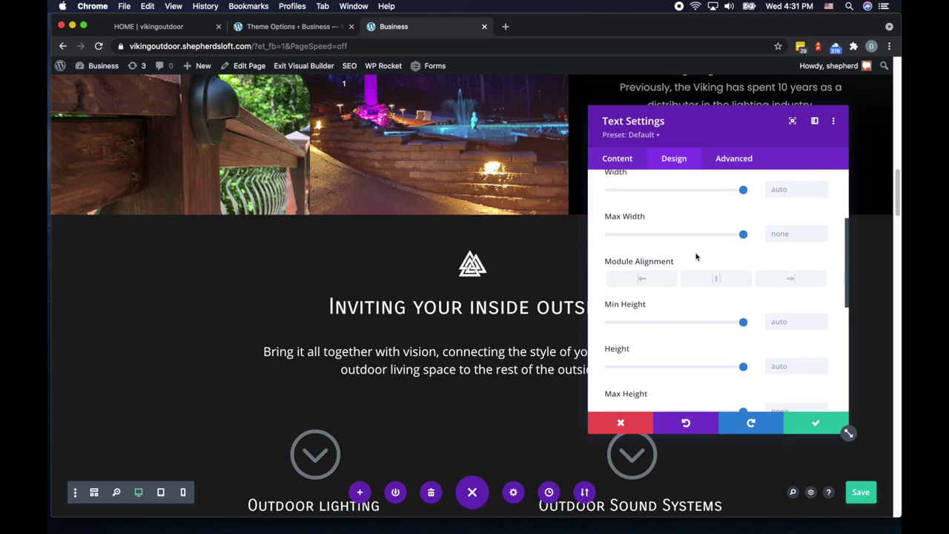
scroll(689, 263, down, 4)
click(643, 282)
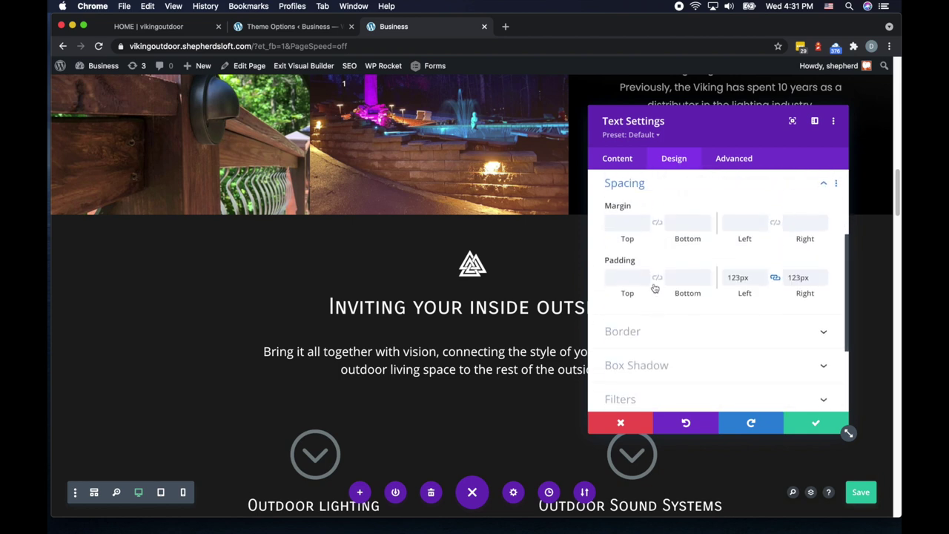
Set the paragraph's linked left and right padding to 9px for phone view only.
mouse_move(655, 211)
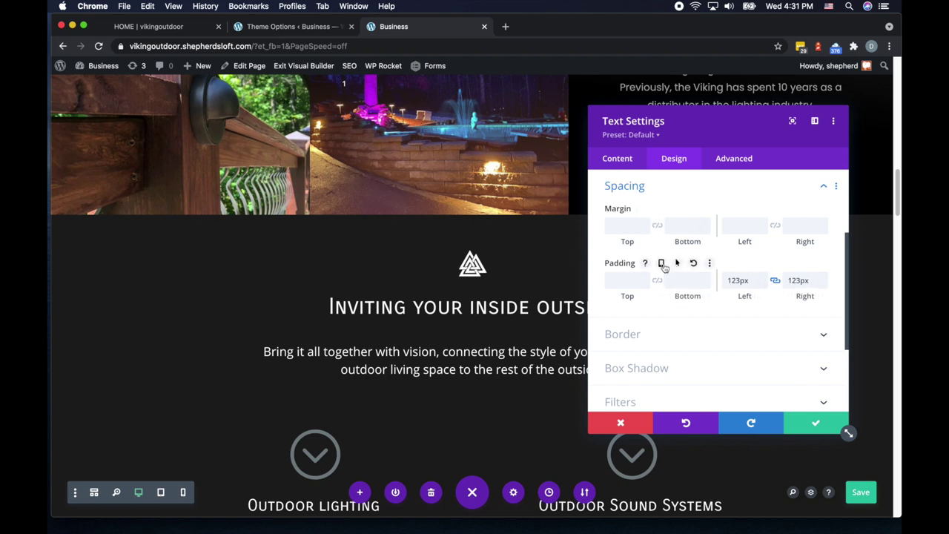
click(661, 264)
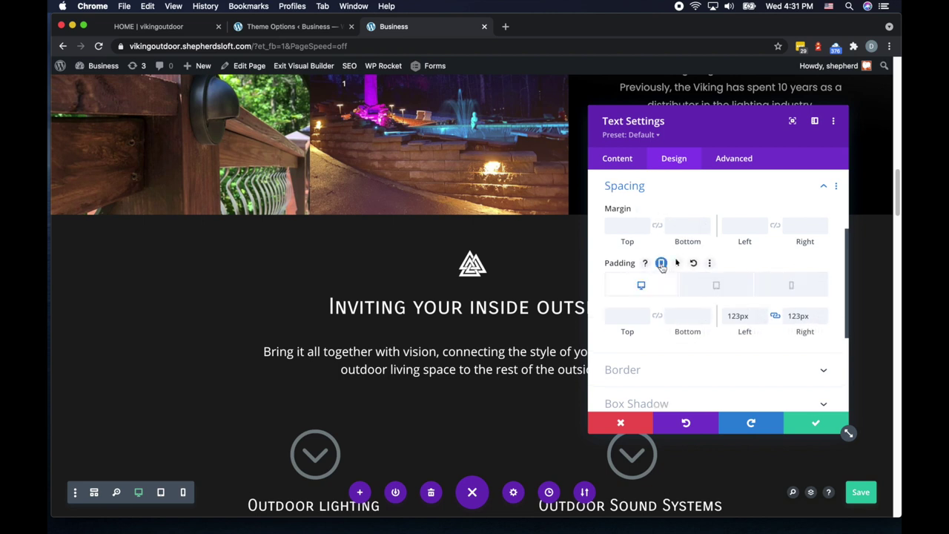
click(791, 285)
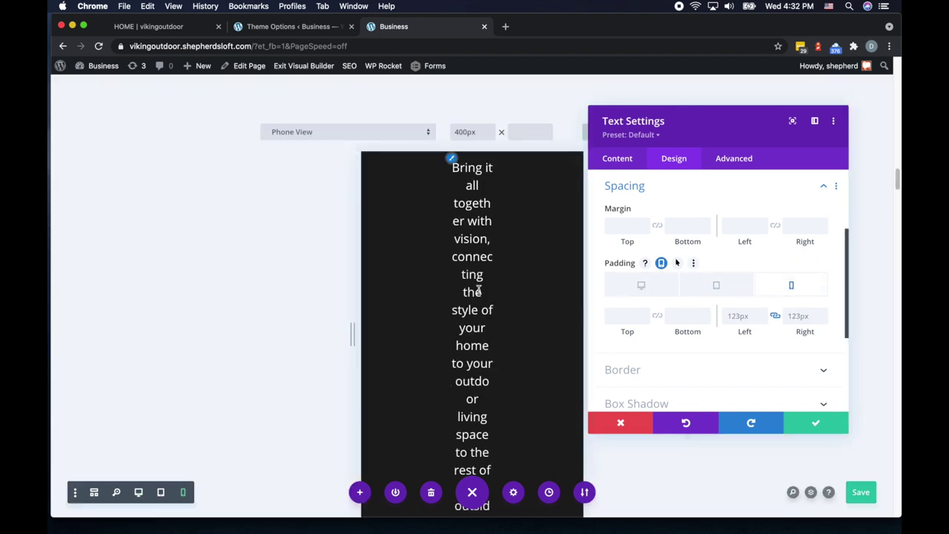
scroll(481, 290, up, 3)
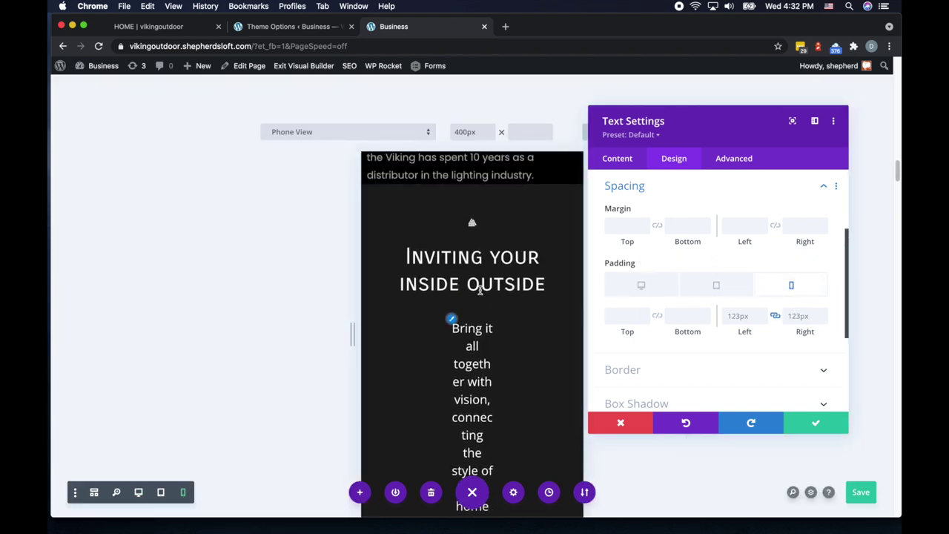
click(739, 317)
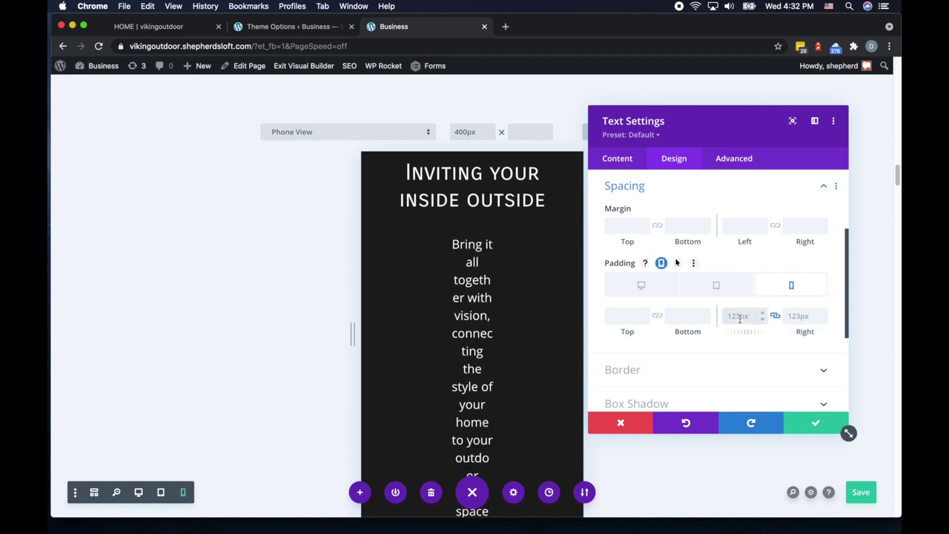
text(10)
click(772, 316)
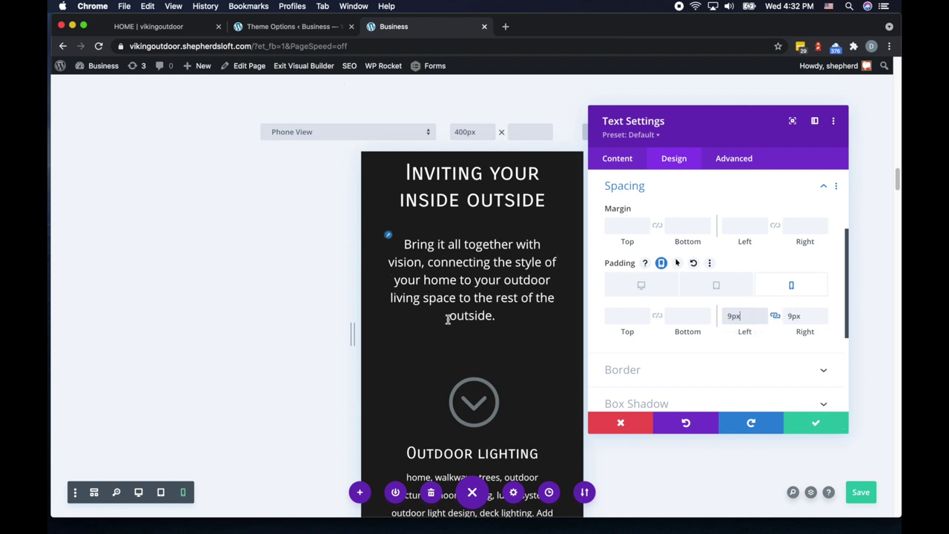
Compare the "Inviting your inside outside" section's logo and text with the "It's sure is dark out there!" section in phone and desktop views.
scroll(386, 237, up, 3)
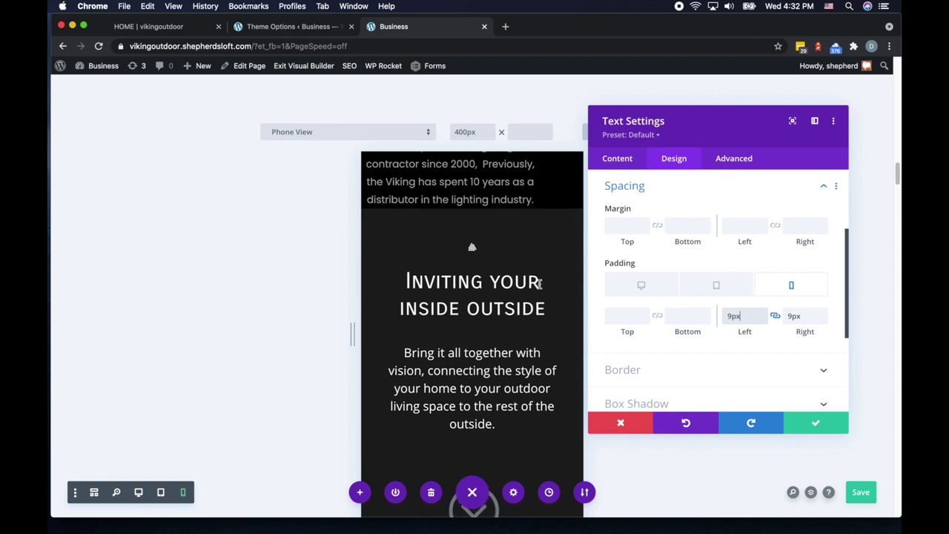
scroll(467, 279, up, 1)
scroll(471, 271, up, 5)
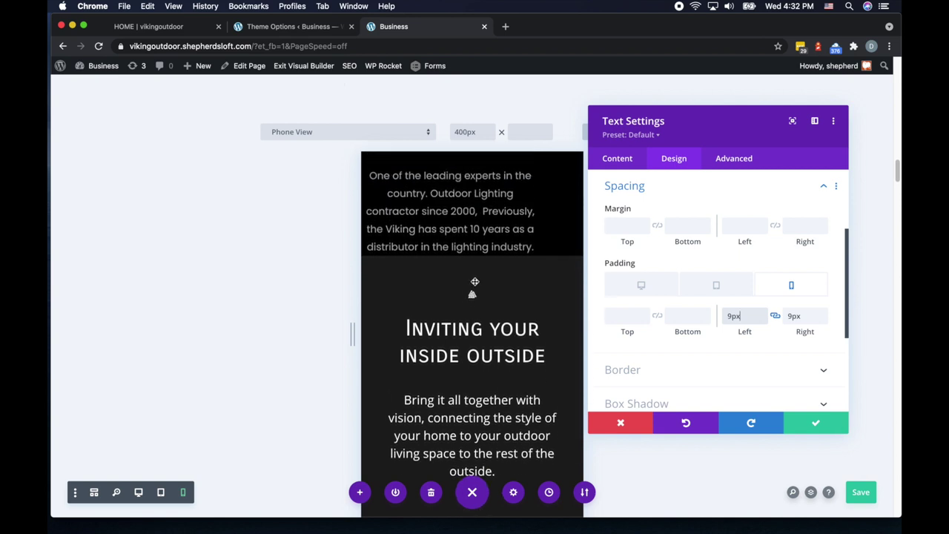
scroll(477, 297, up, 4)
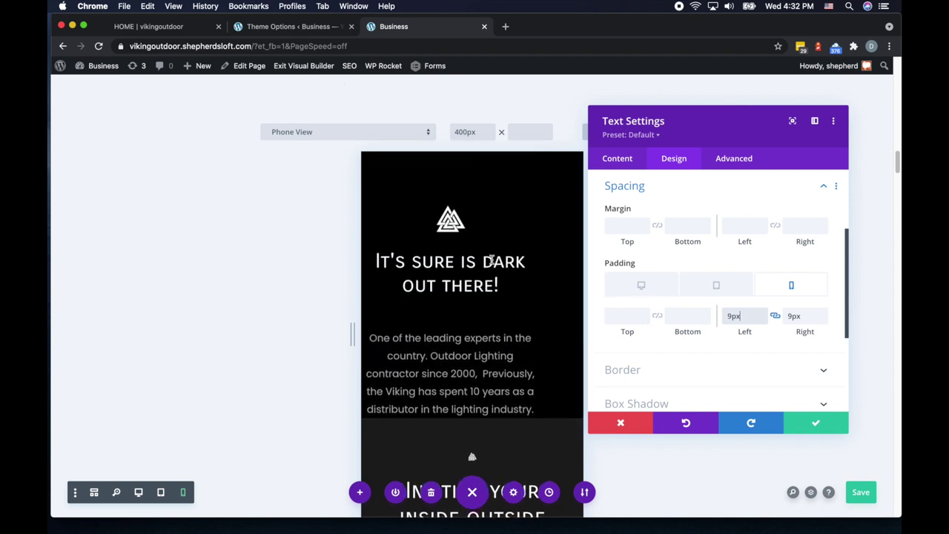
scroll(479, 334, down, 6)
scroll(482, 319, down, 7)
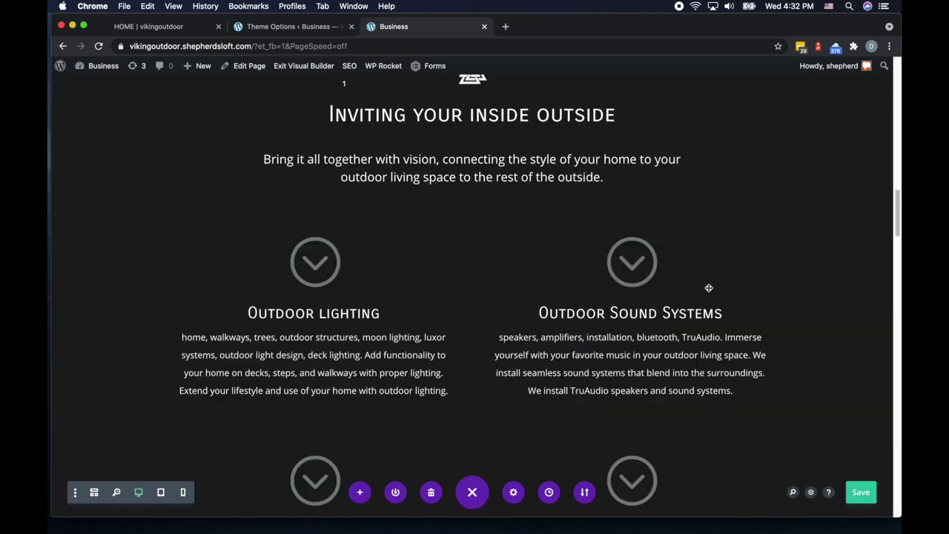
scroll(710, 286, up, 5)
scroll(569, 294, up, 6)
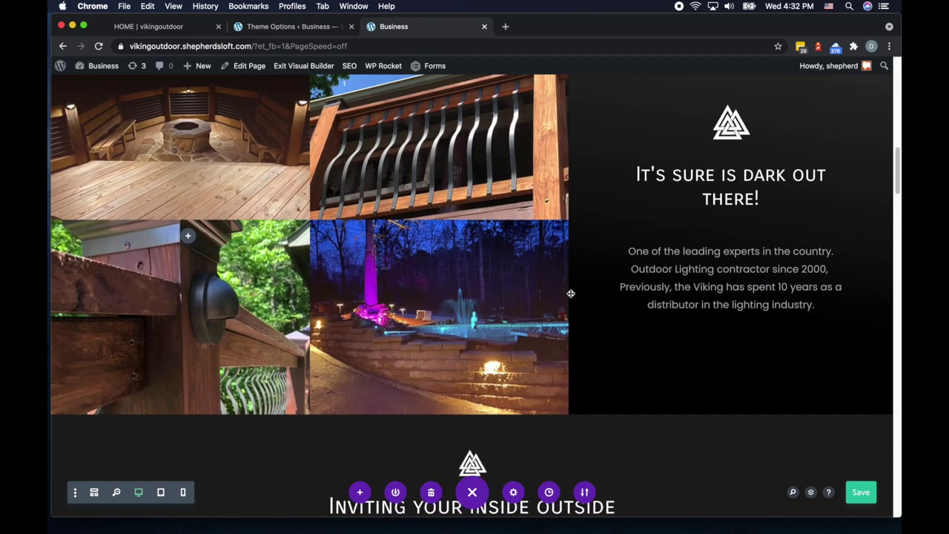
scroll(570, 295, down, 5)
scroll(571, 295, down, 3)
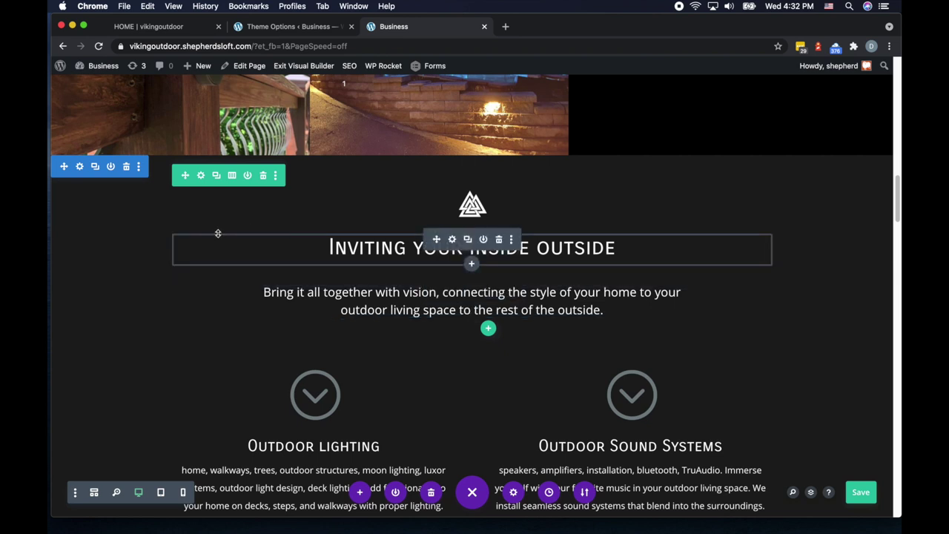
Add a background gradient from black (#000000) to white (#ffffff) to the "Inviting your inside outside" section.
click(80, 168)
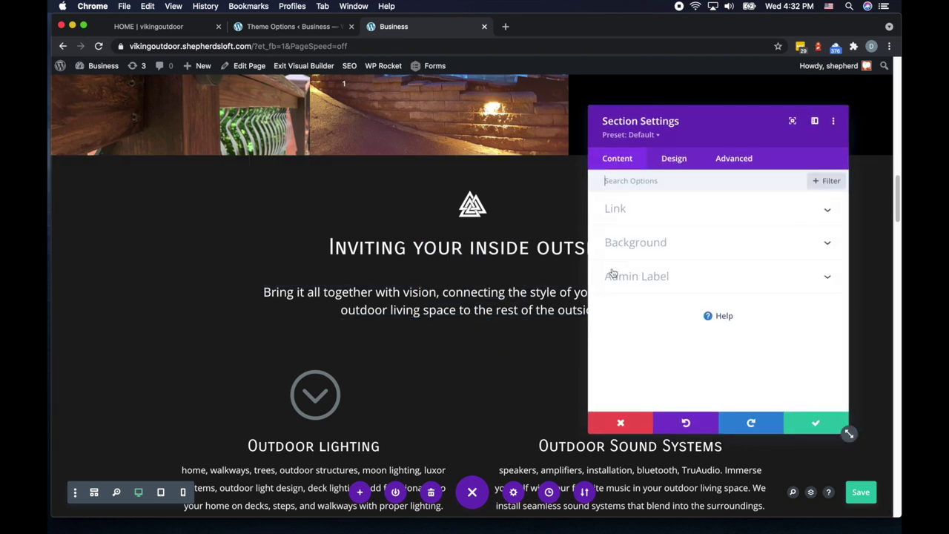
click(661, 247)
click(687, 230)
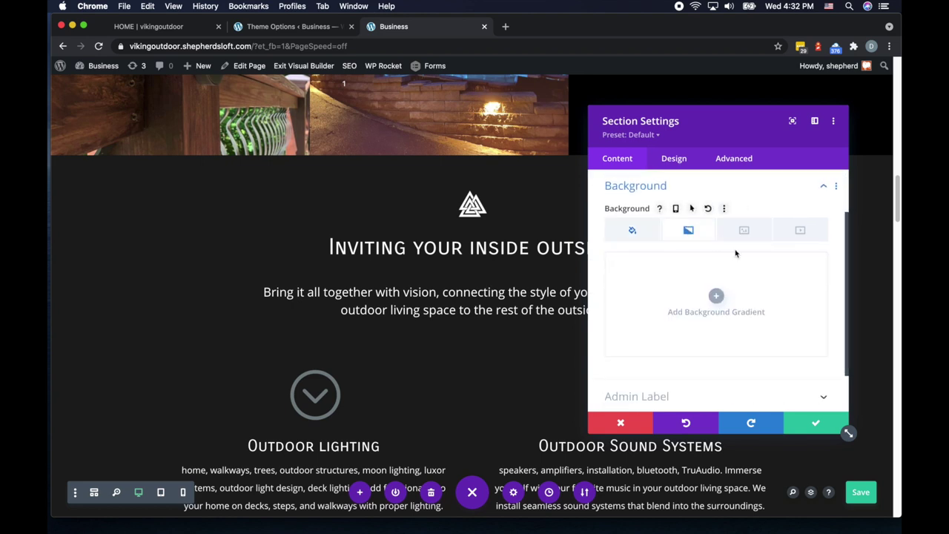
click(718, 298)
scroll(615, 314, down, 3)
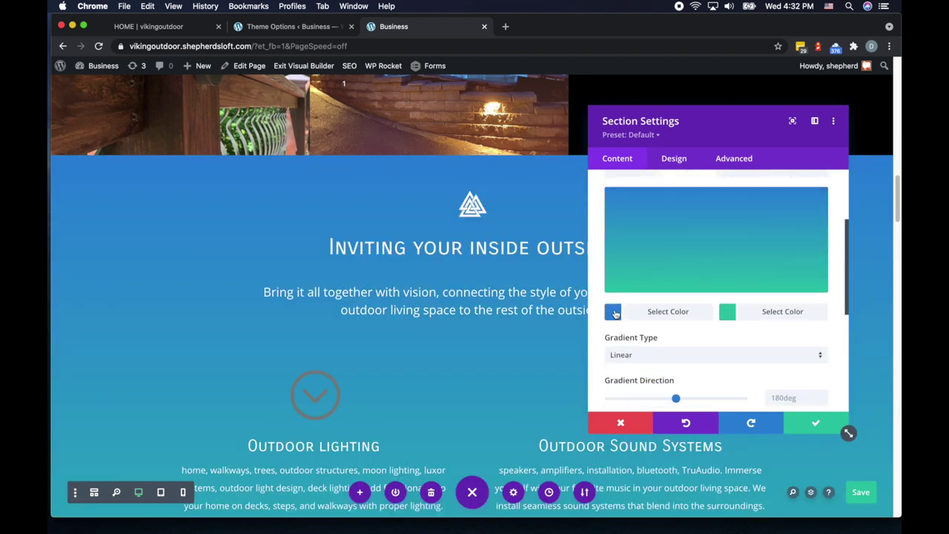
click(614, 313)
click(644, 310)
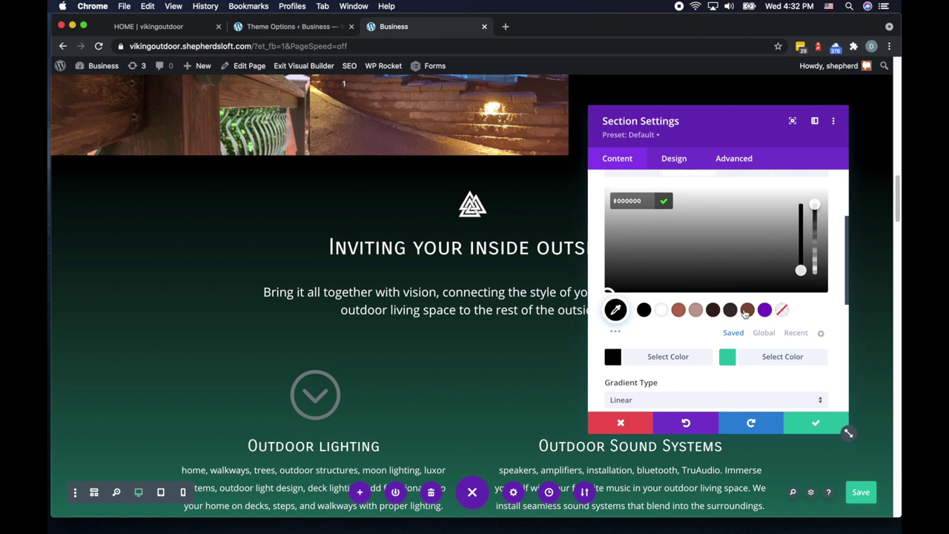
click(729, 359)
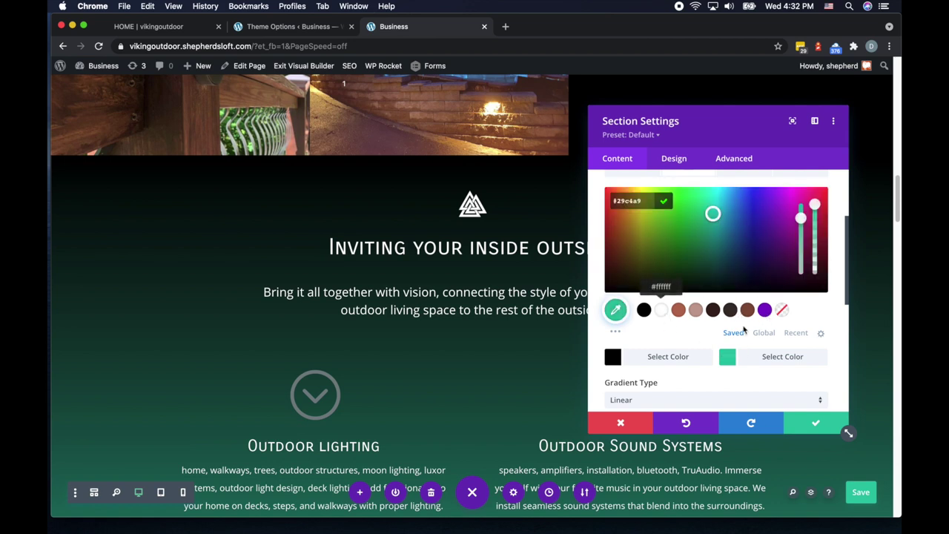
click(661, 310)
Set the section background's linear gradient direction to 45deg.
scroll(677, 304, down, 3)
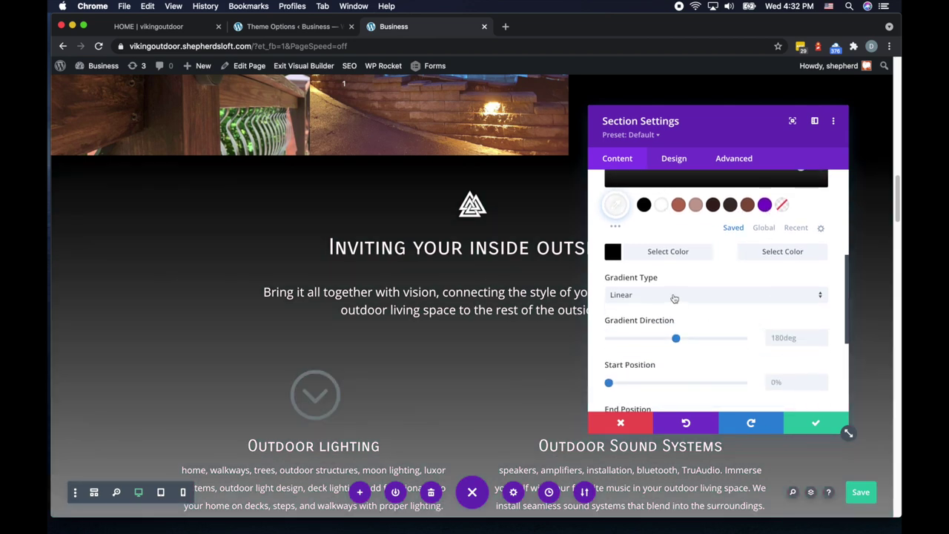
scroll(681, 341, down, 1)
drag(676, 340, 632, 340)
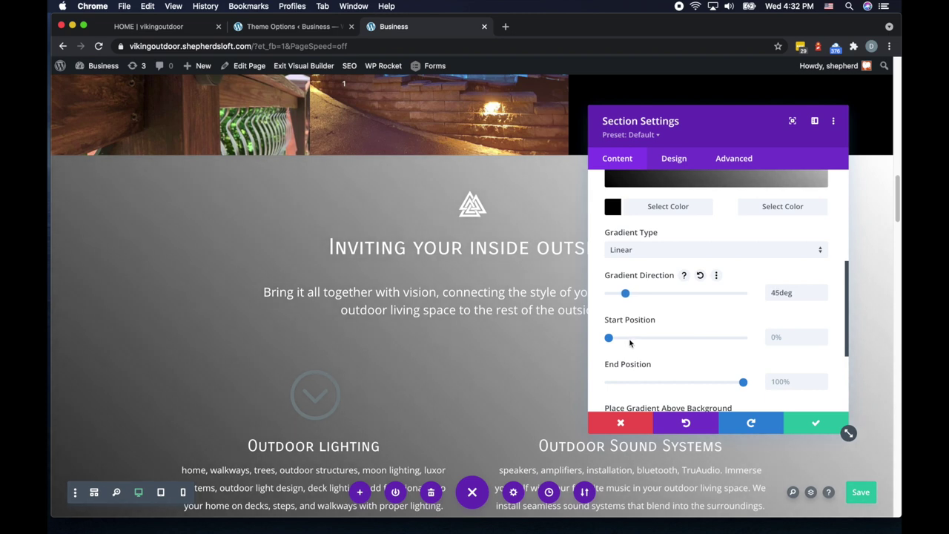
Set the gradient's start and end positions both to 50% and check the diagonal split across the section.
scroll(686, 333, down, 2)
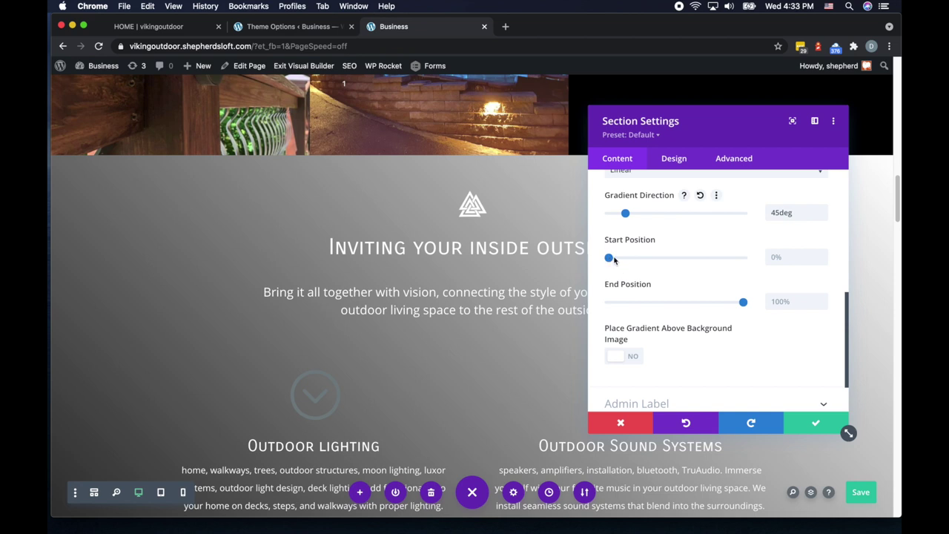
drag(611, 259, 667, 260)
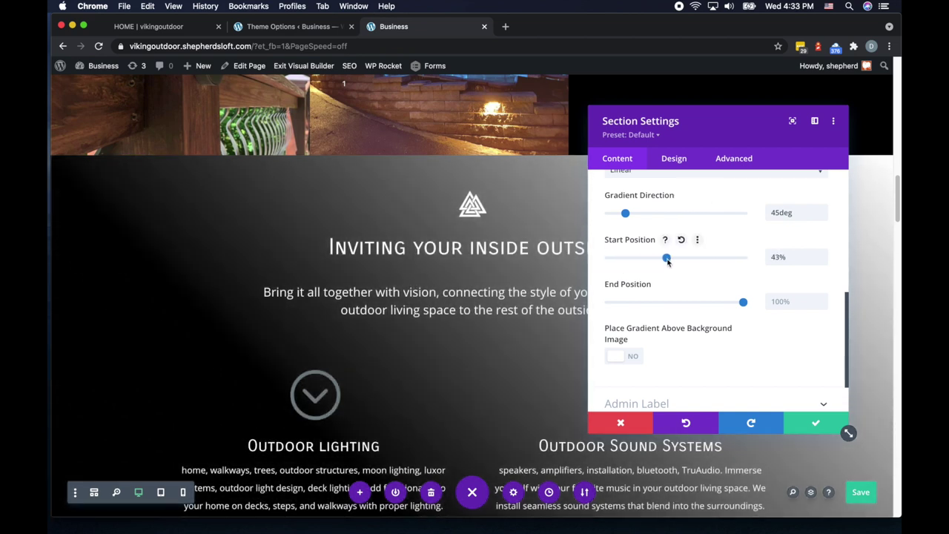
click(802, 261)
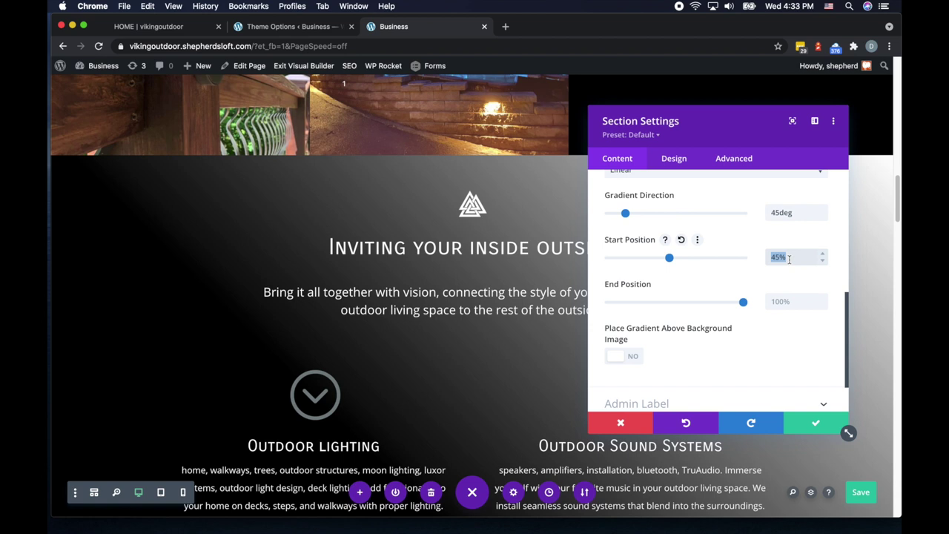
text(50%)
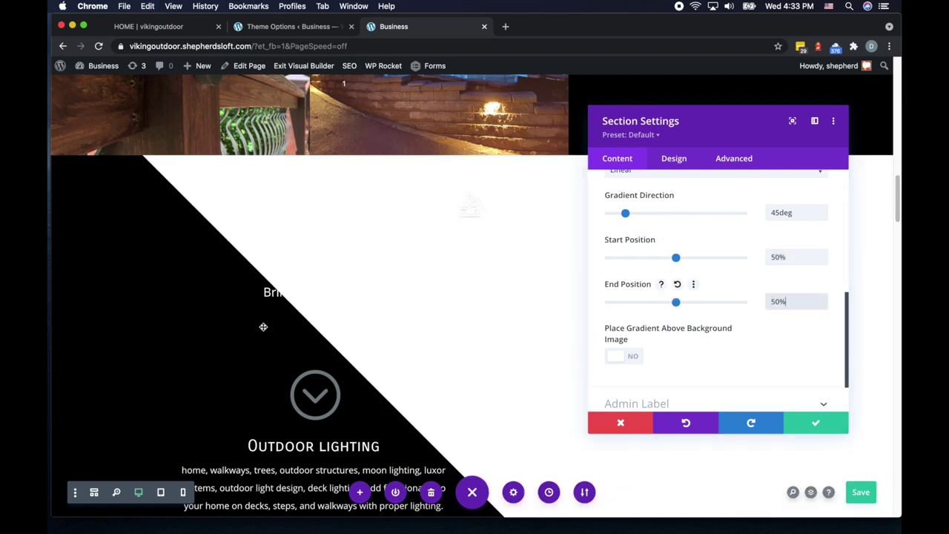
scroll(443, 339, down, 10)
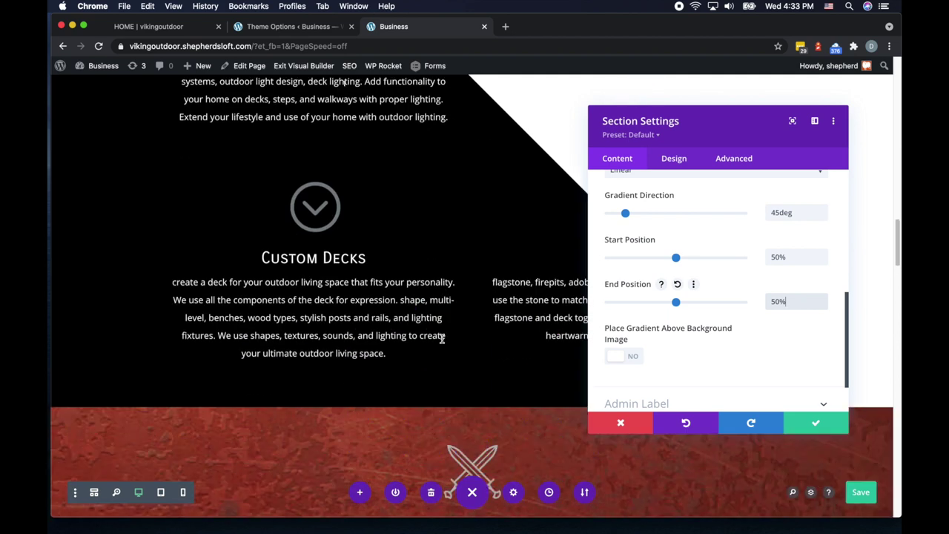
scroll(442, 339, up, 10)
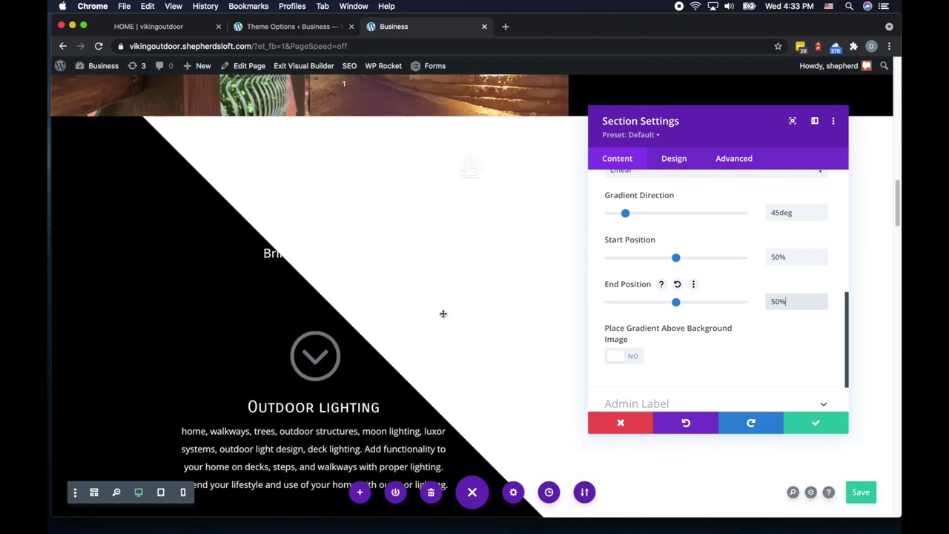
scroll(727, 318, up, 1)
scroll(730, 317, down, 2)
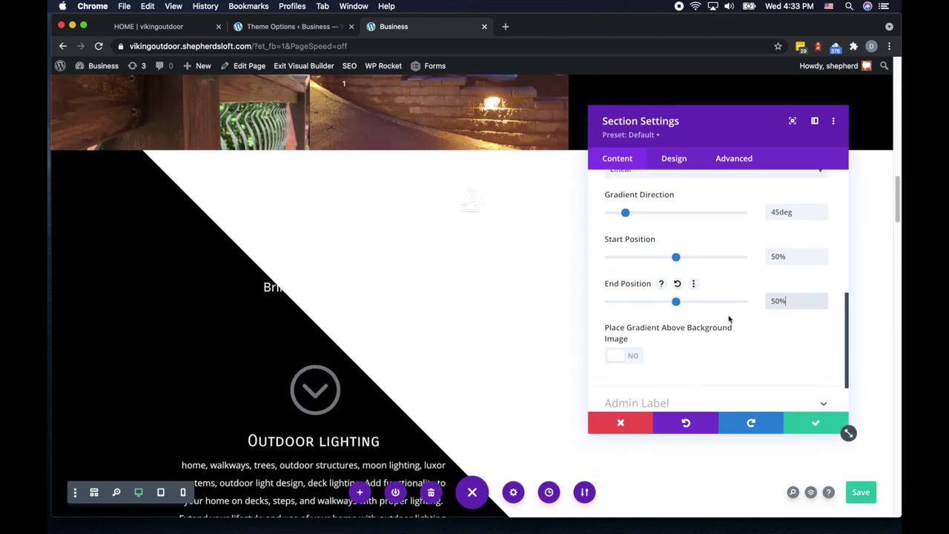
Examine how the diagonal black and white split falls across the section's logo, heading and service columns.
scroll(729, 319, up, 2)
scroll(729, 318, down, 3)
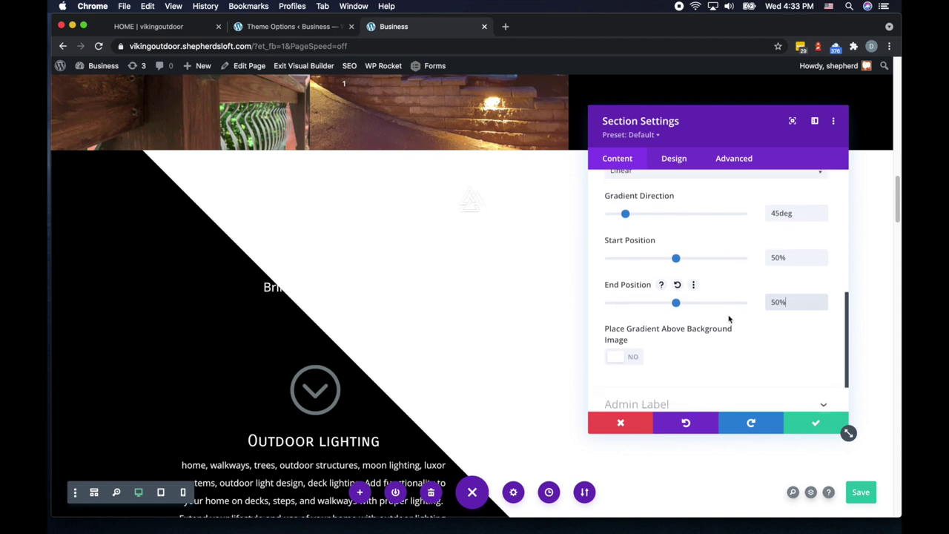
scroll(729, 319, down, 1)
scroll(362, 349, down, 5)
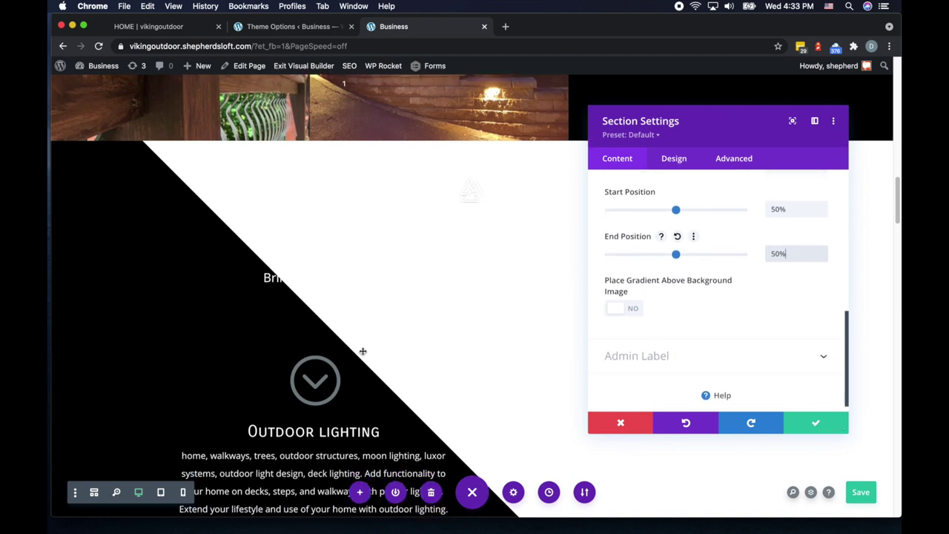
scroll(403, 355, up, 5)
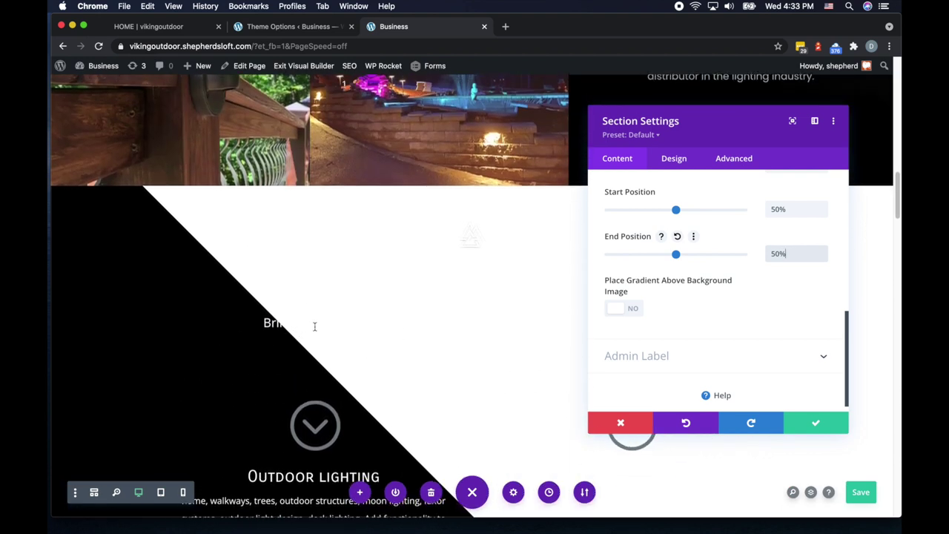
scroll(509, 318, down, 3)
scroll(452, 322, up, 3)
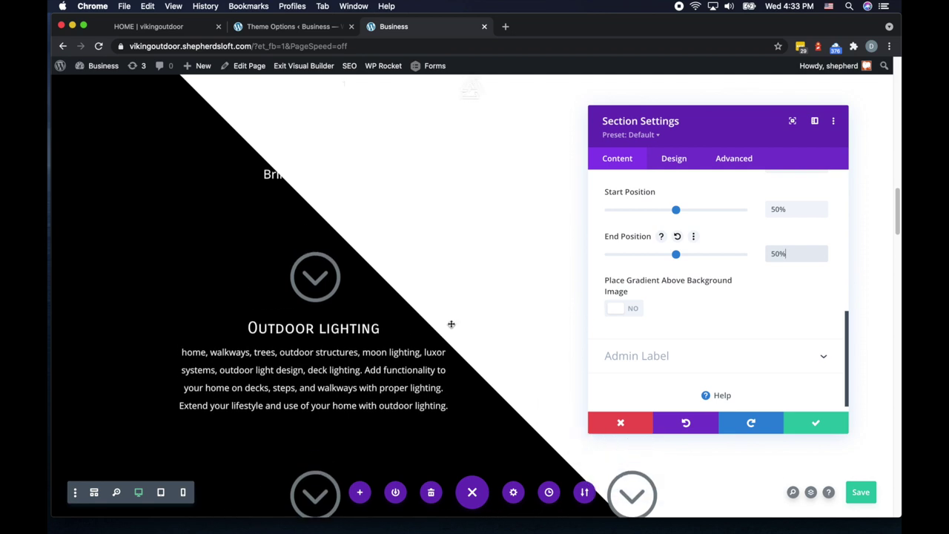
scroll(450, 324, up, 1)
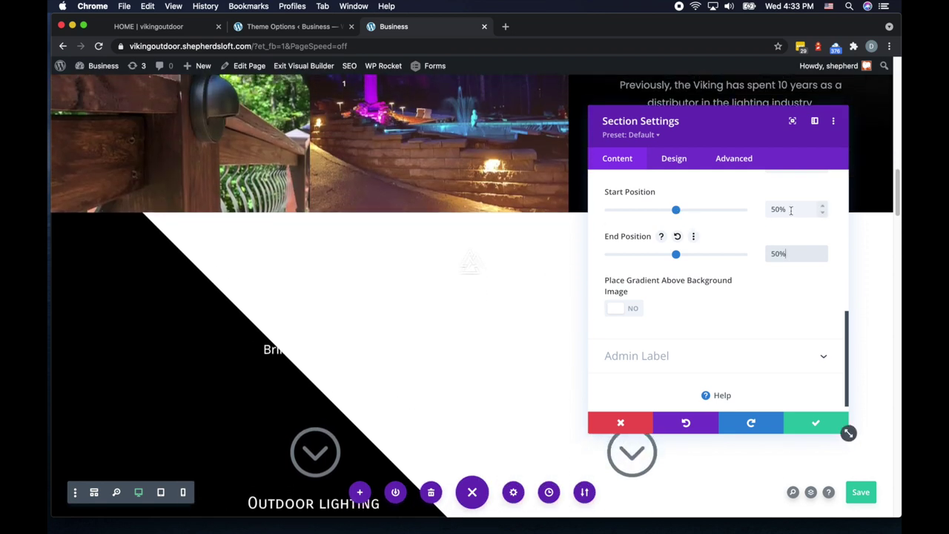
Set the section gradient's start position to 80% and end position to 20%, and uncover the white area behind the settings window.
double_click(790, 211)
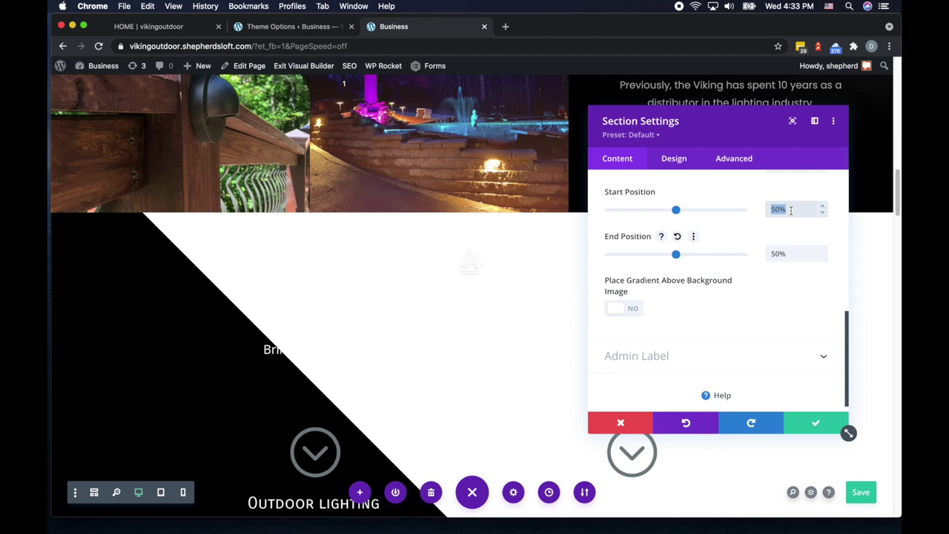
click(793, 255)
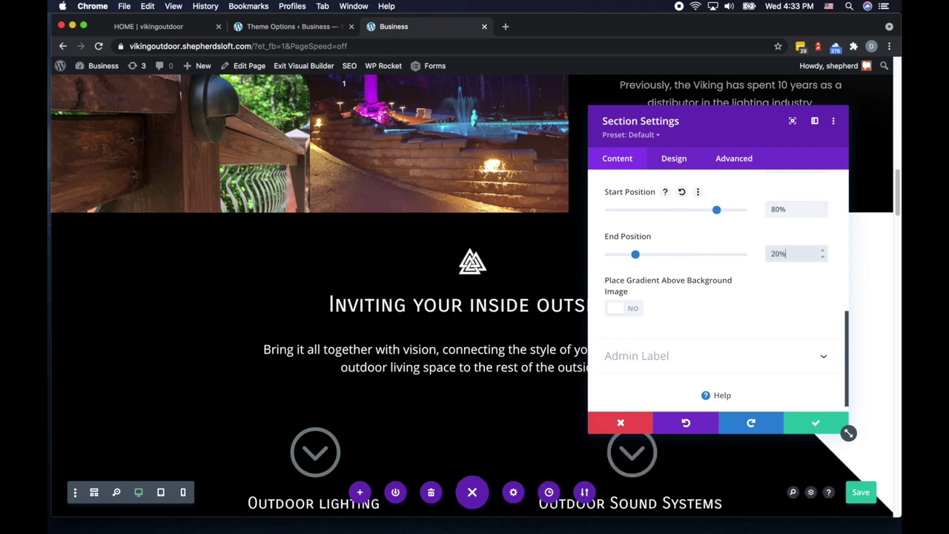
drag(747, 118, 315, 86)
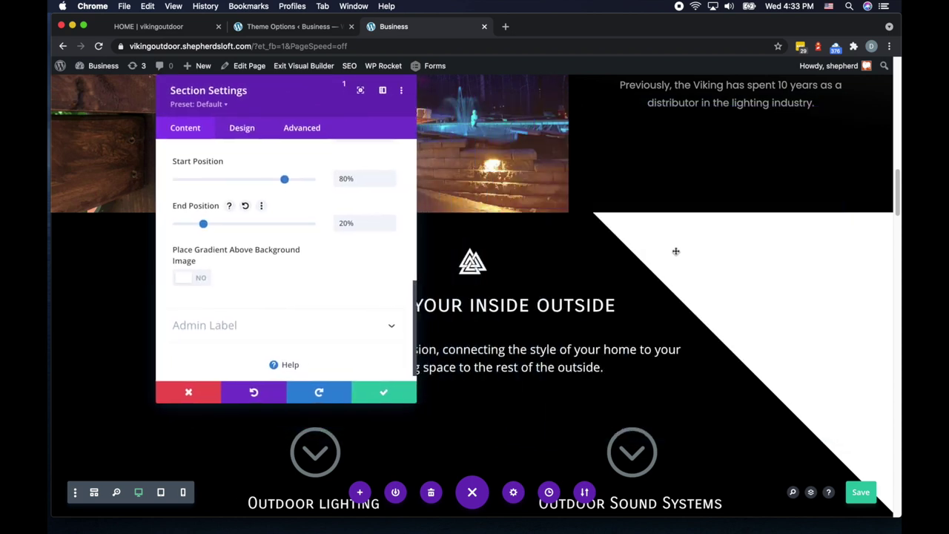
Check the shifted diagonal split against the section's text and review the background gradient settings.
scroll(735, 272, down, 5)
scroll(765, 263, up, 4)
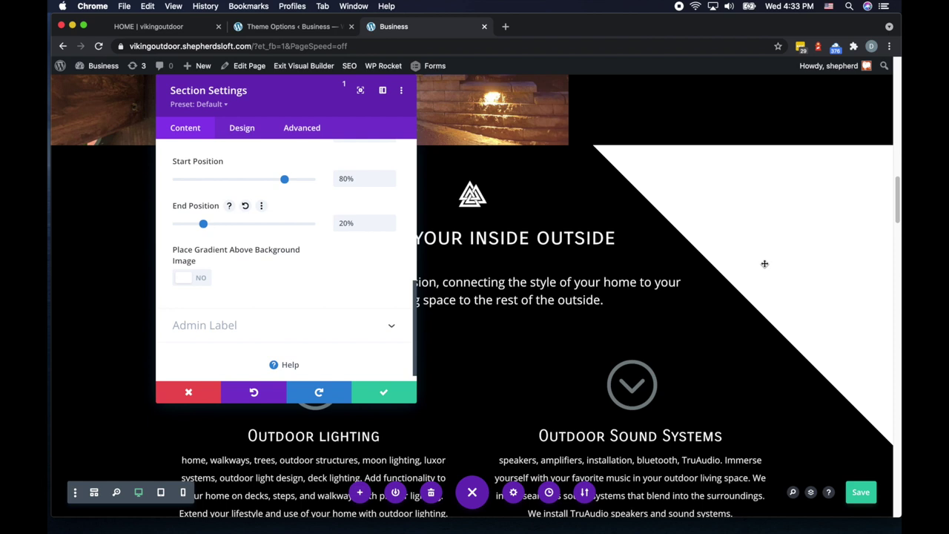
scroll(694, 311, up, 3)
scroll(710, 303, down, 2)
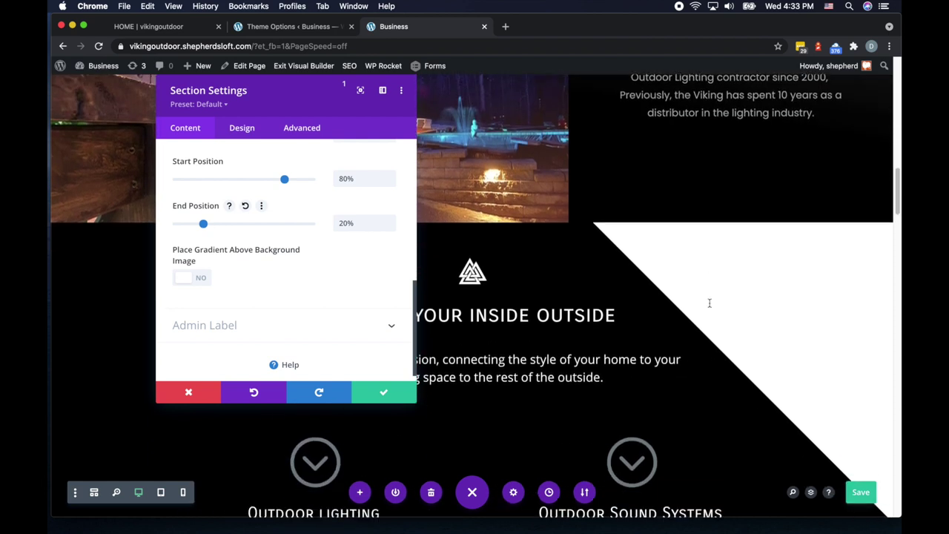
scroll(746, 294, down, 3)
scroll(746, 295, up, 3)
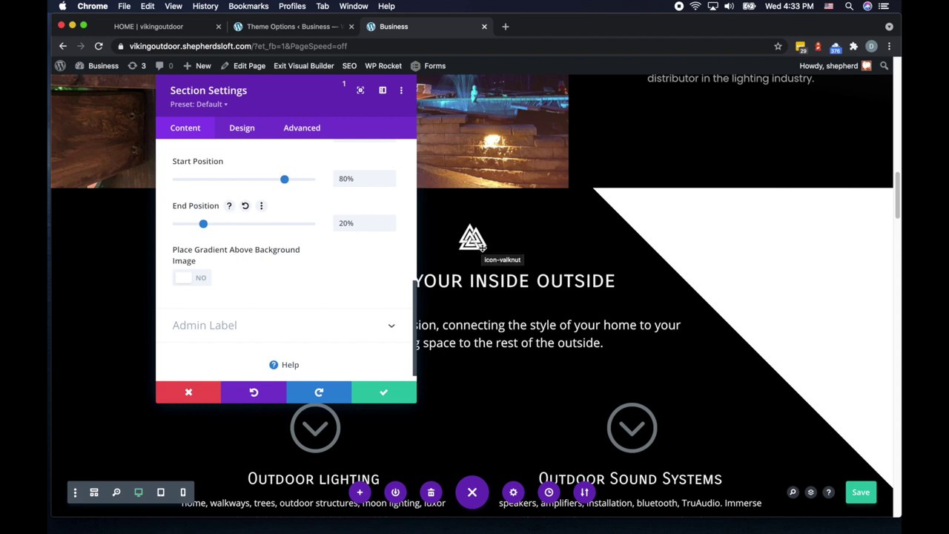
scroll(478, 256, up, 2)
scroll(327, 263, up, 1)
scroll(327, 263, up, 3)
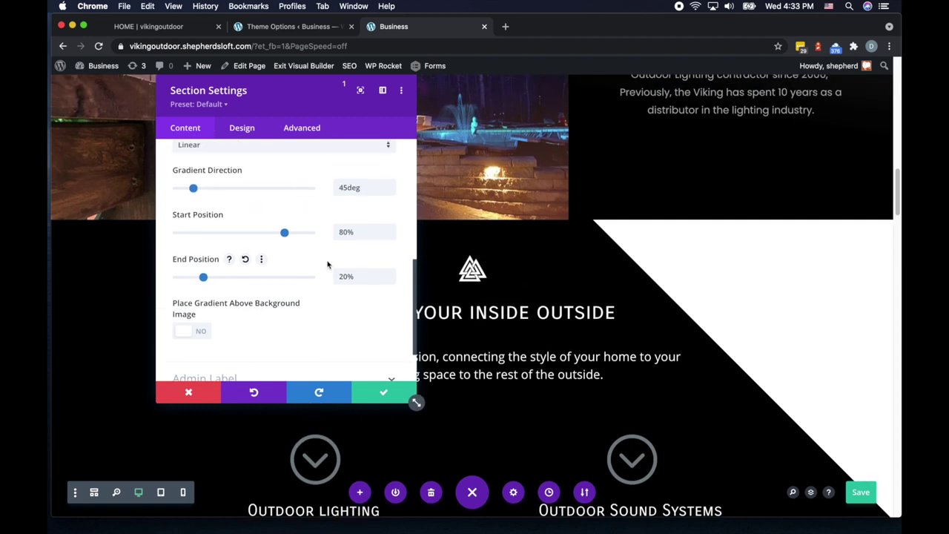
scroll(721, 349, down, 5)
scroll(722, 348, up, 4)
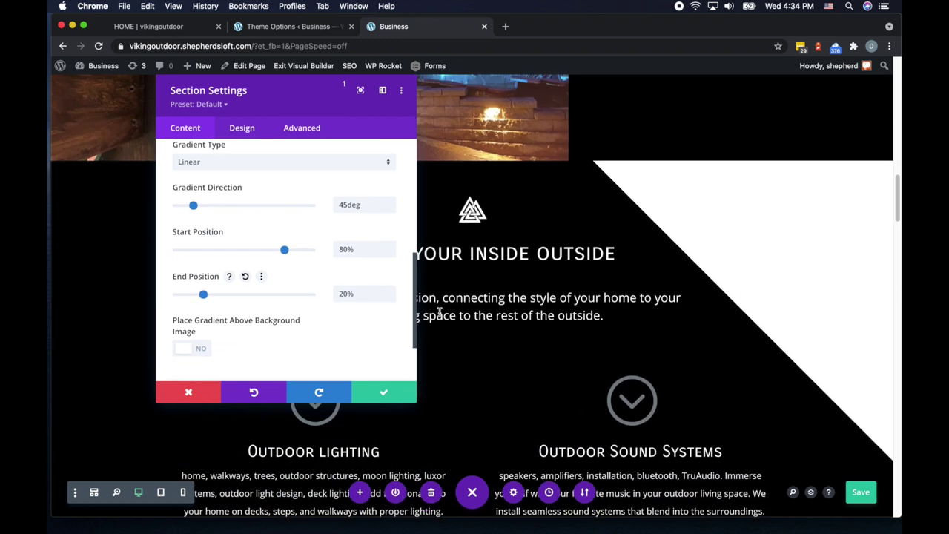
scroll(308, 270, up, 5)
scroll(308, 269, up, 1)
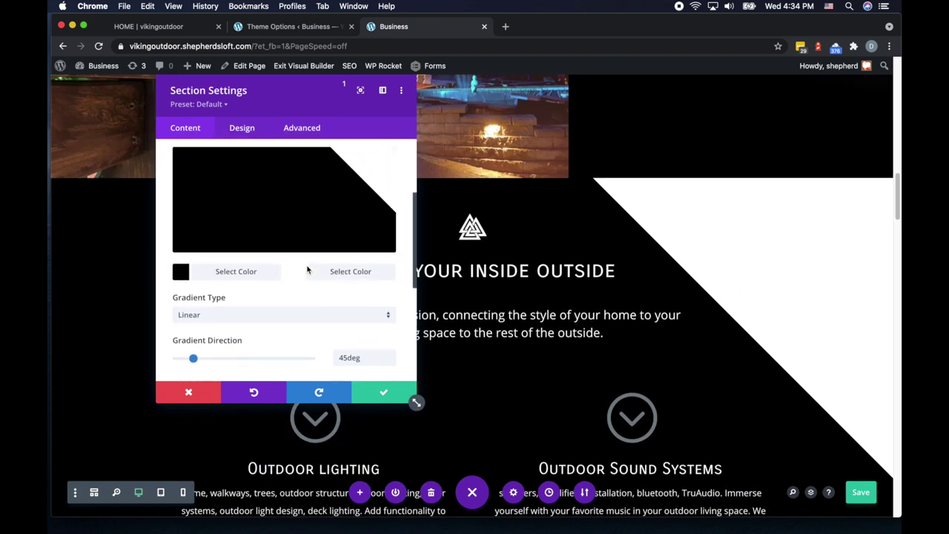
Set the section background's gradient direction to 55deg.
scroll(308, 269, down, 4)
click(391, 258)
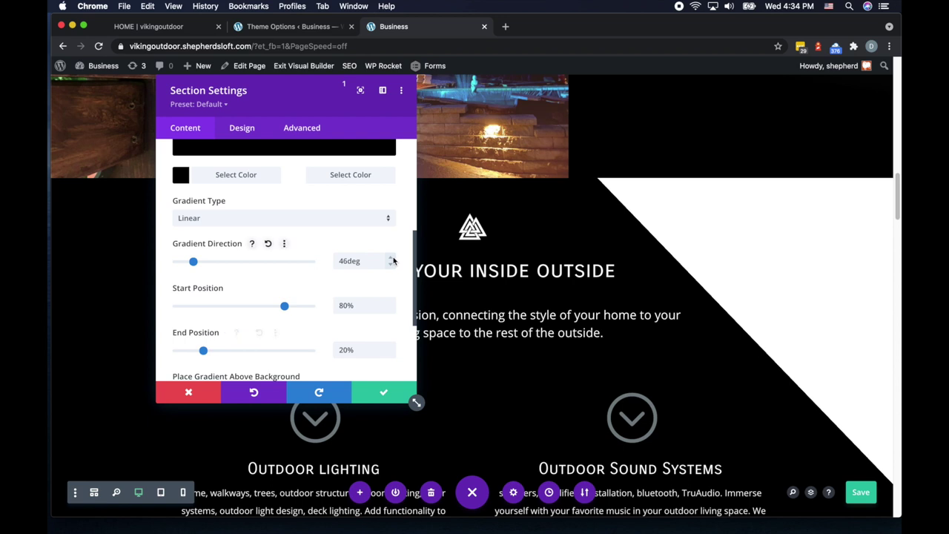
click(391, 259)
click(391, 259)
click(391, 259)
click(391, 259)
click(391, 259)
click(391, 259)
click(392, 260)
click(392, 260)
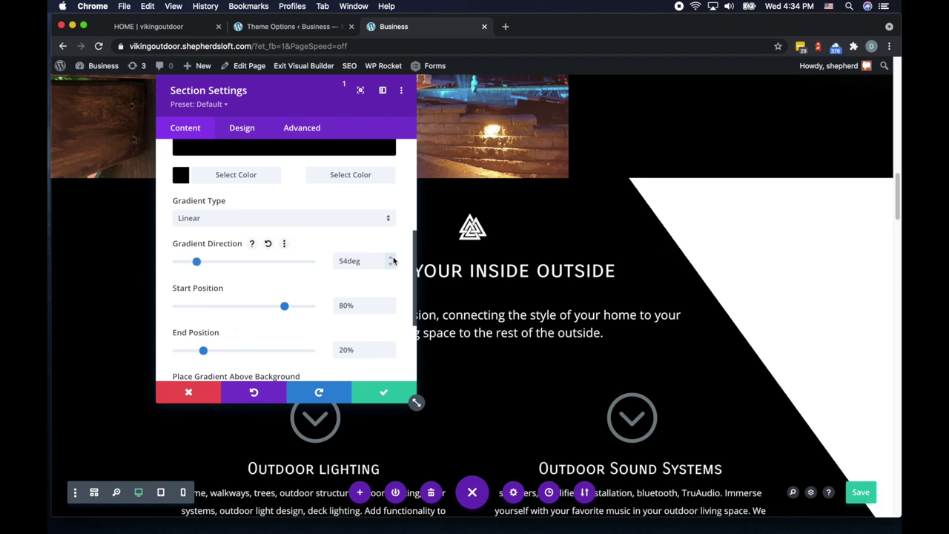
click(393, 259)
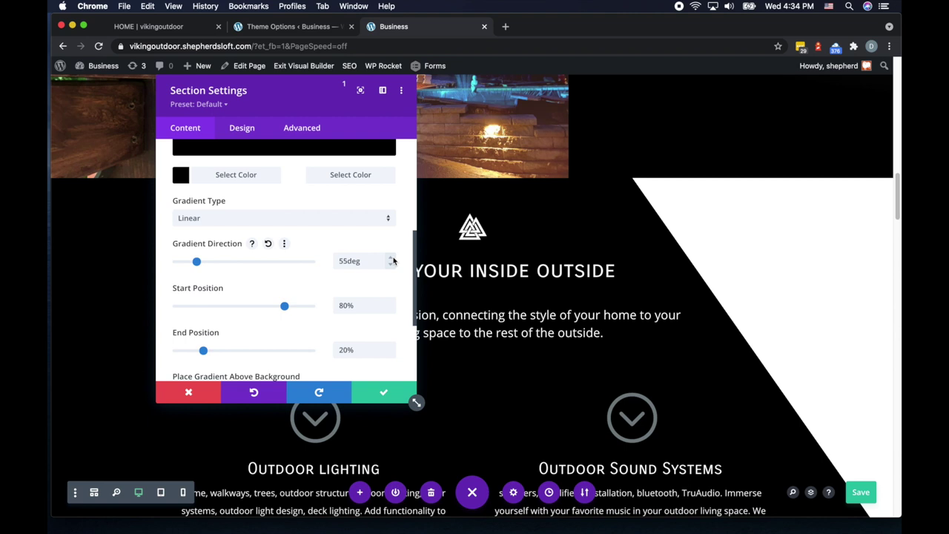
Apply the section settings and review the steeper split against the neighbouring "It's sure is dark out there!" section and service columns.
scroll(623, 304, down, 5)
scroll(620, 302, up, 3)
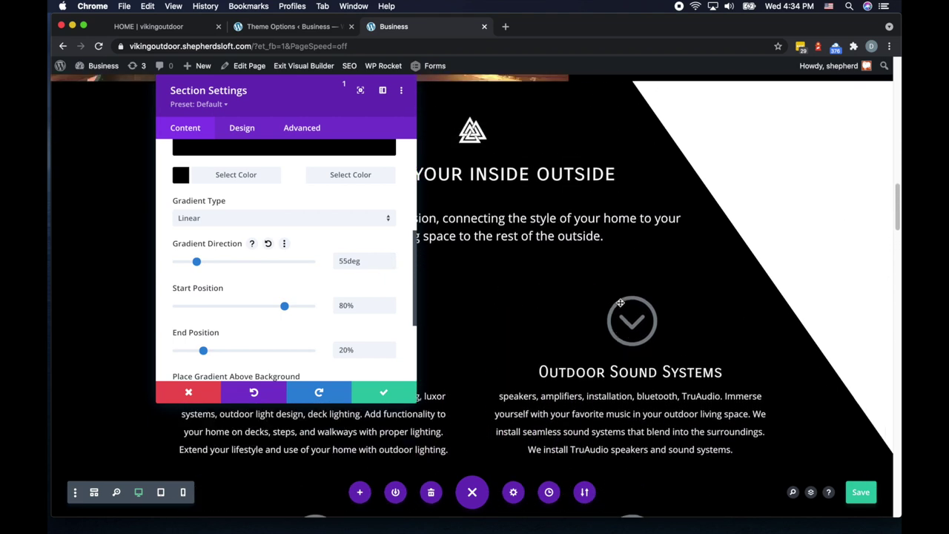
scroll(623, 297, up, 3)
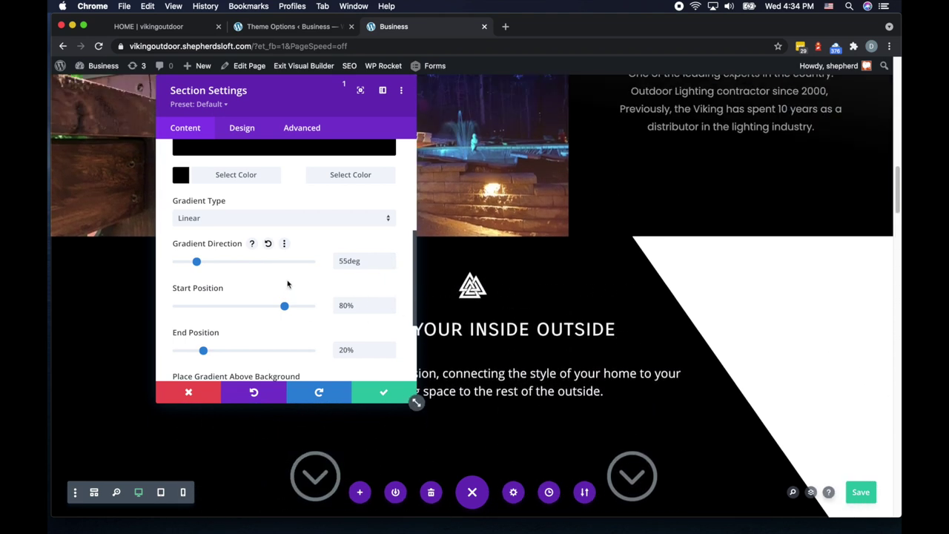
scroll(321, 300, up, 2)
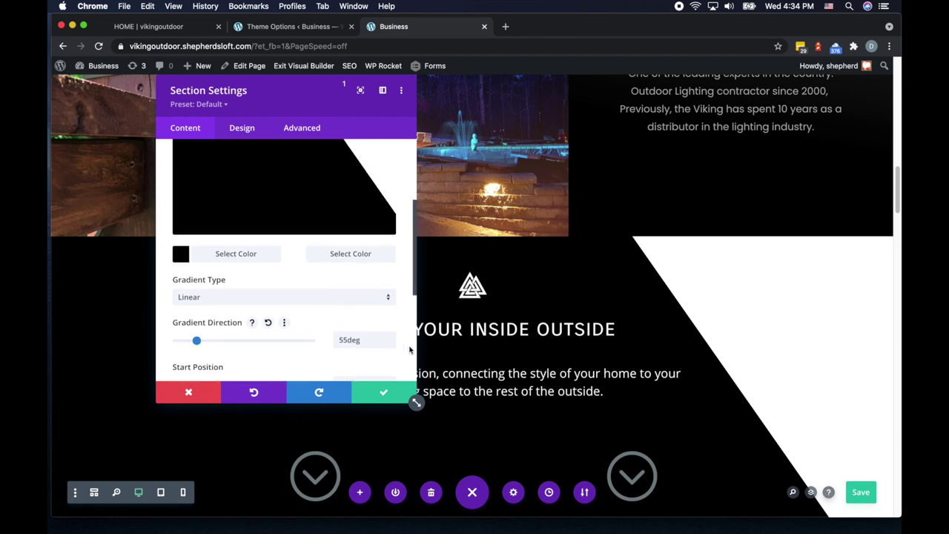
scroll(327, 311, down, 2)
click(384, 394)
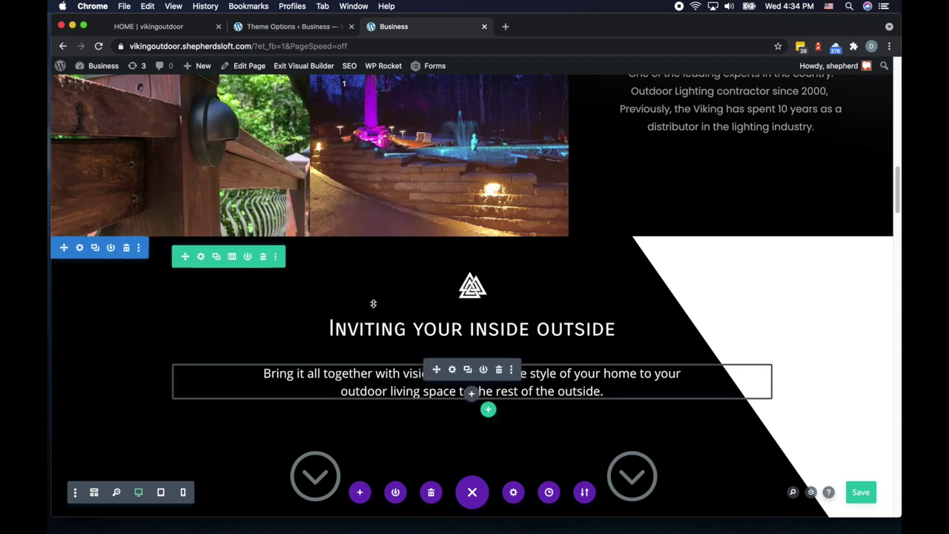
scroll(762, 338, down, 3)
scroll(738, 311, up, 8)
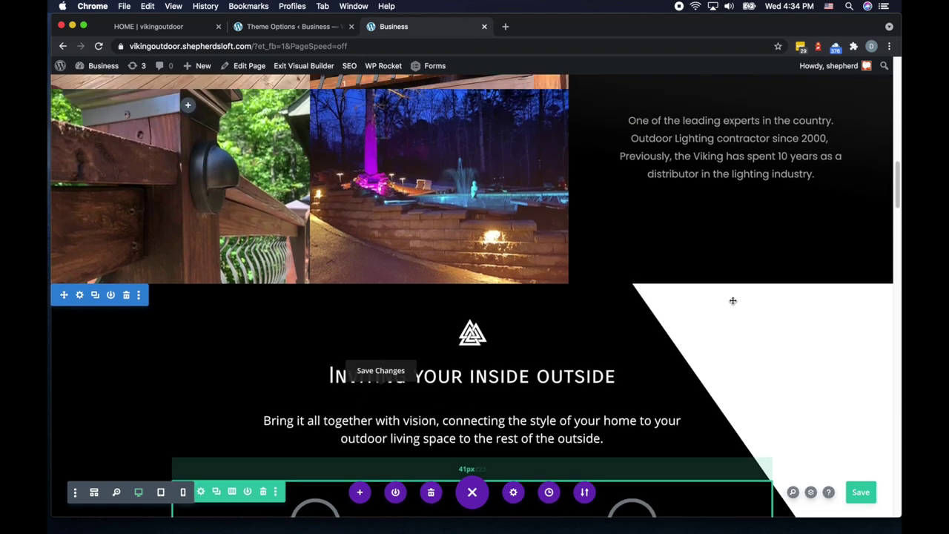
scroll(732, 299, down, 8)
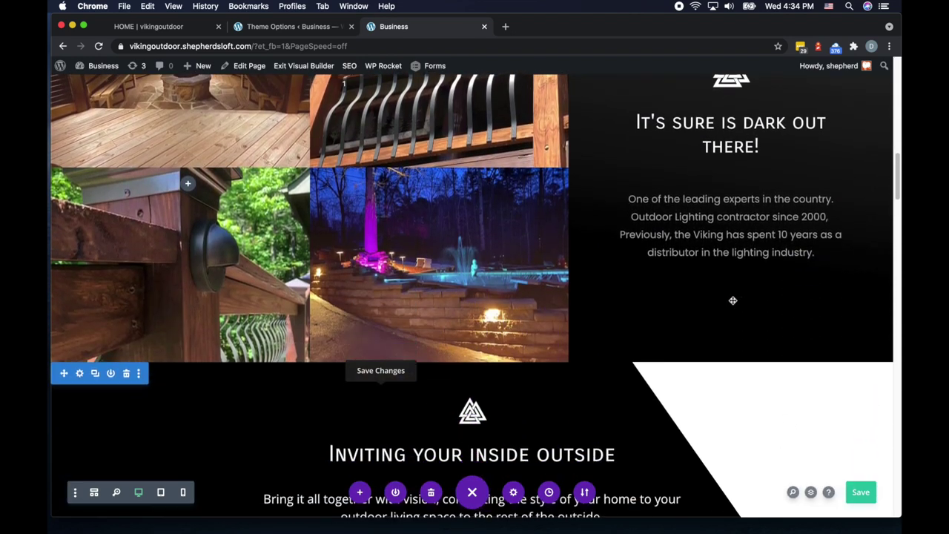
scroll(732, 301, up, 3)
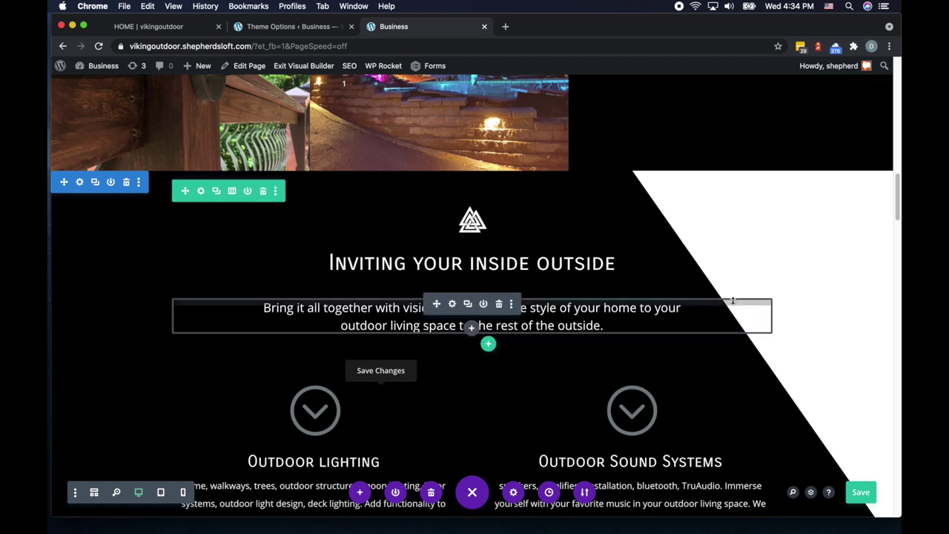
scroll(732, 299, down, 4)
scroll(668, 304, up, 1)
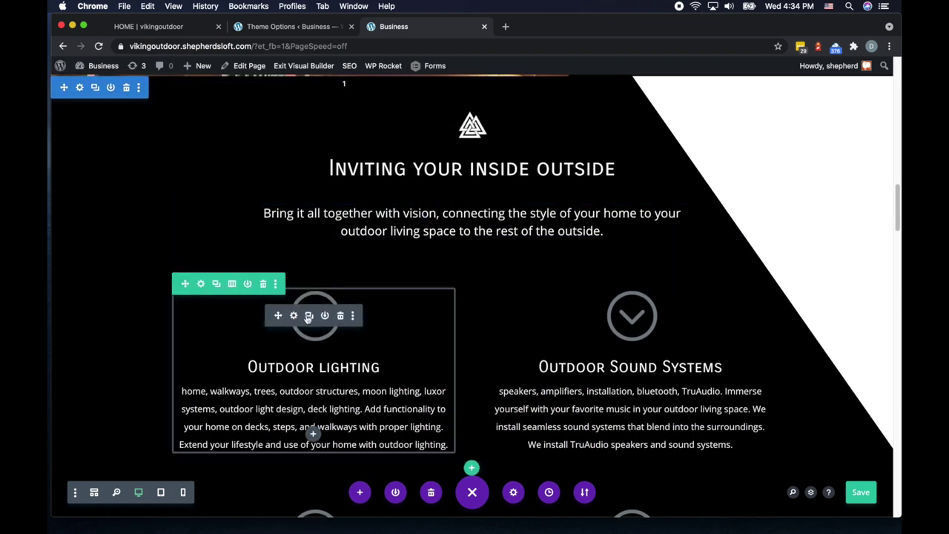
Change the "Outdoor lighting" blurb's icon to the light bulb and apply the blurb settings.
scroll(369, 312, down, 2)
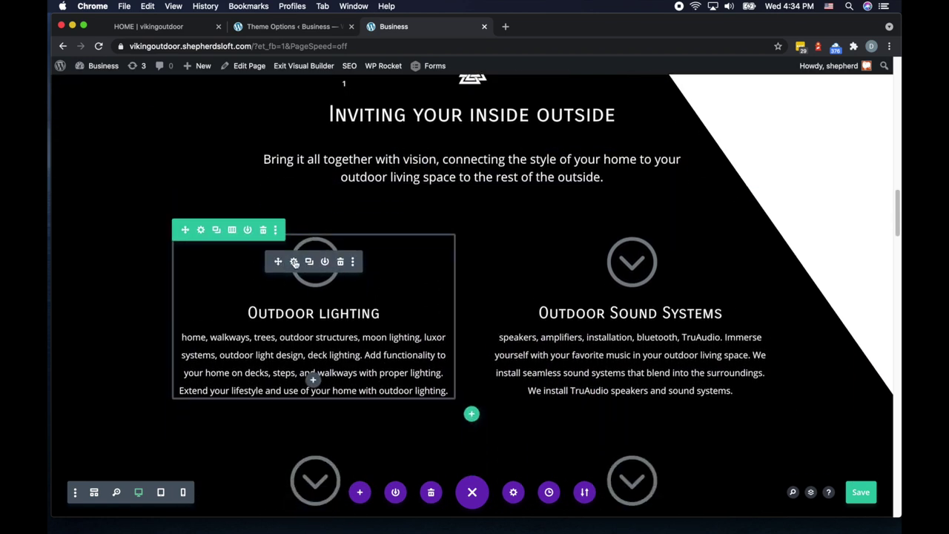
click(295, 263)
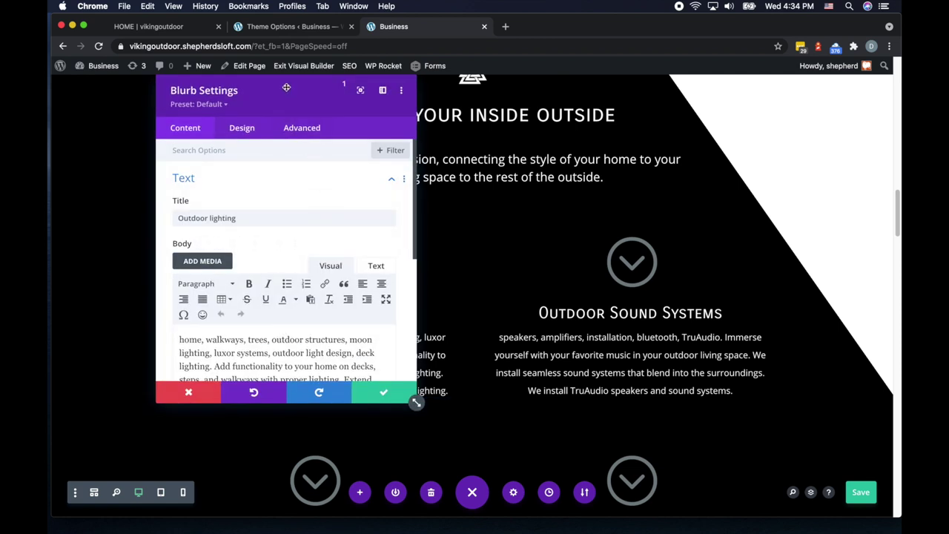
drag(287, 88, 644, 121)
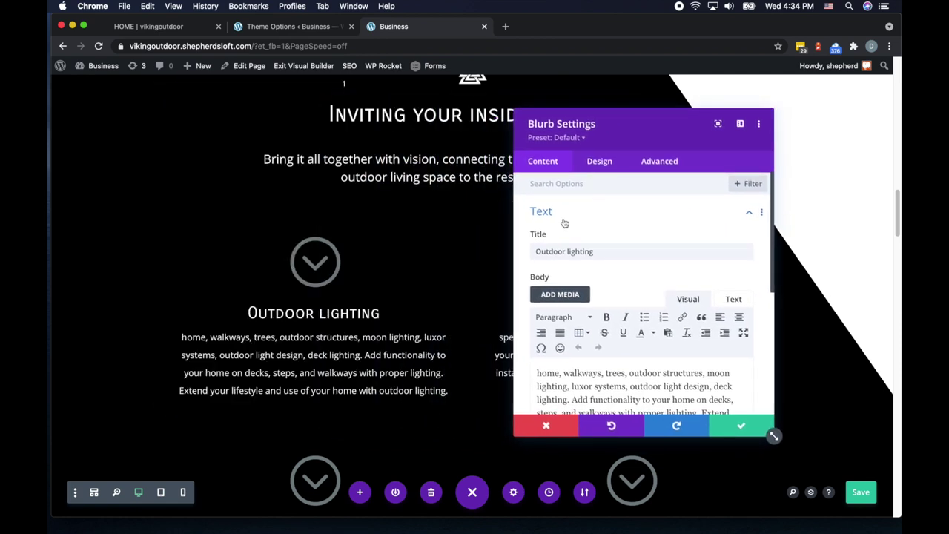
scroll(575, 223, down, 6)
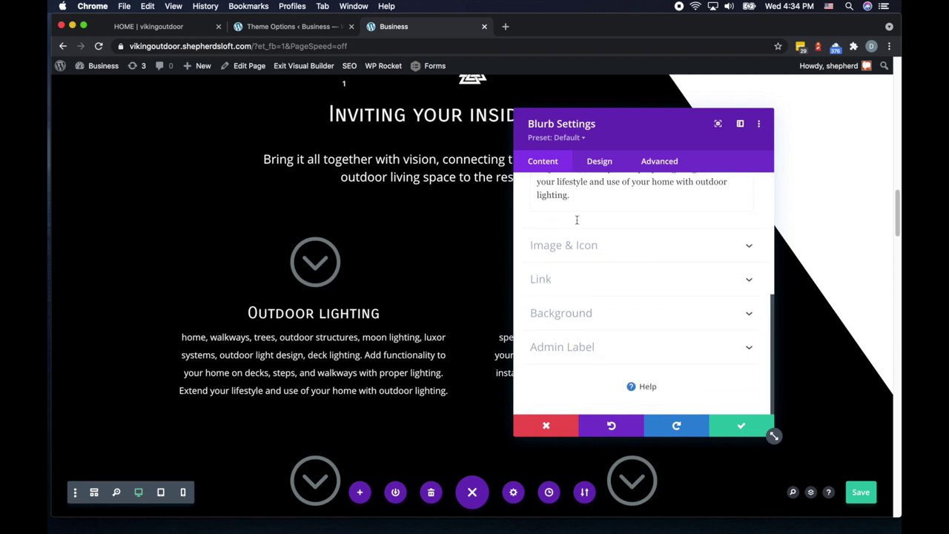
click(564, 247)
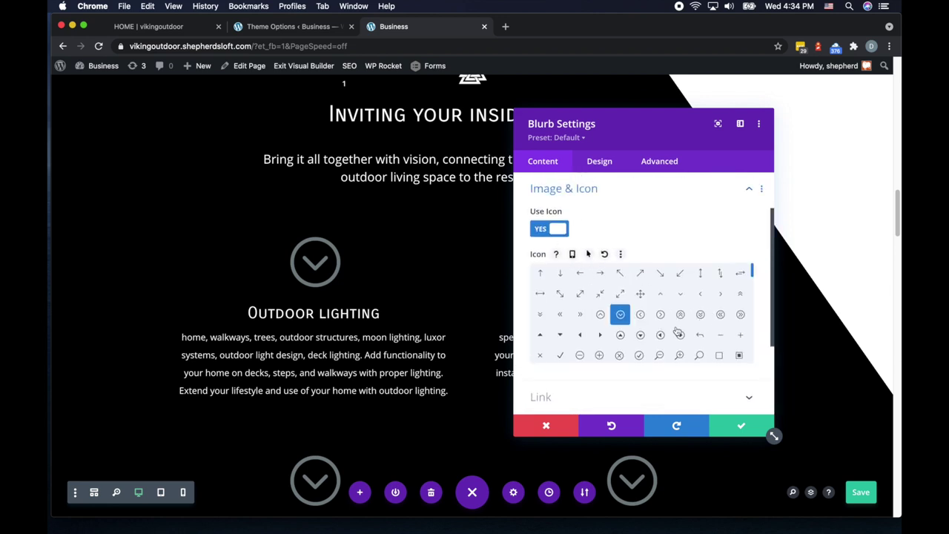
drag(752, 272, 756, 292)
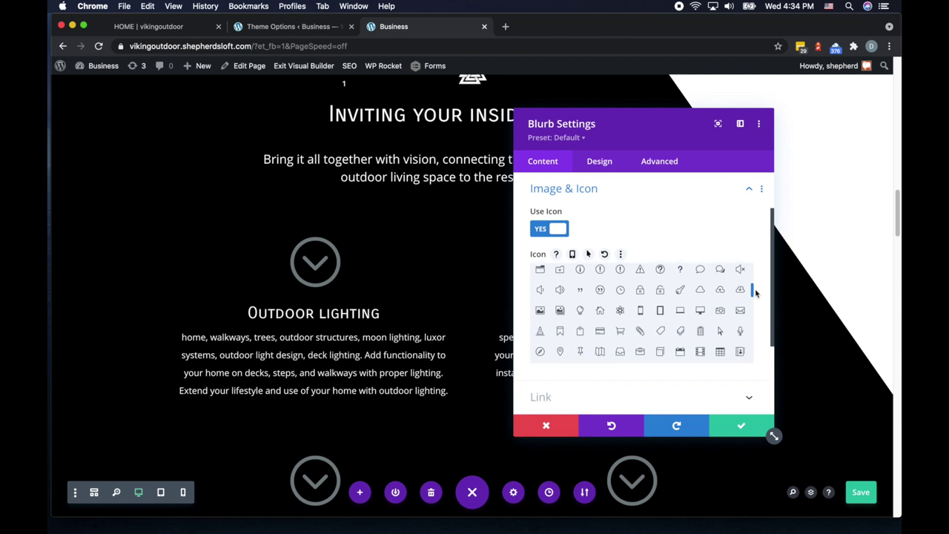
click(583, 312)
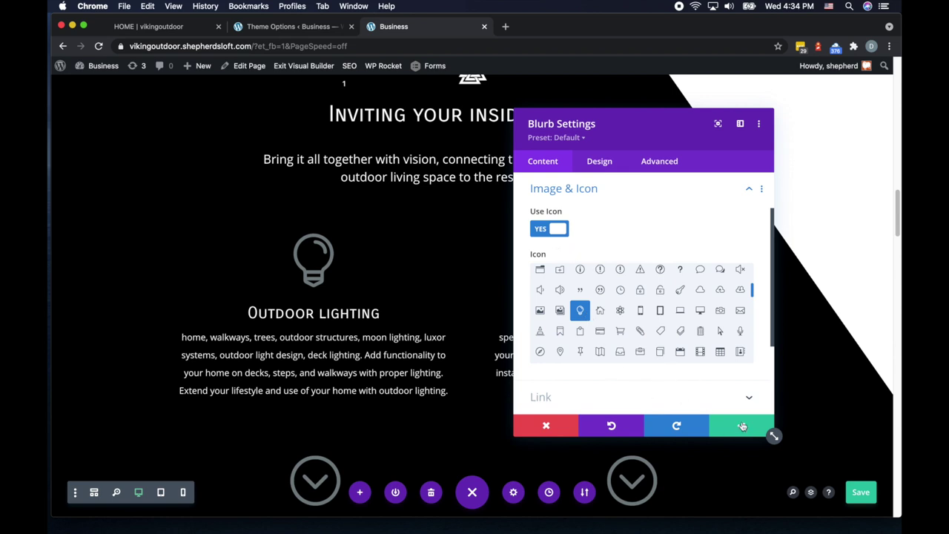
click(744, 425)
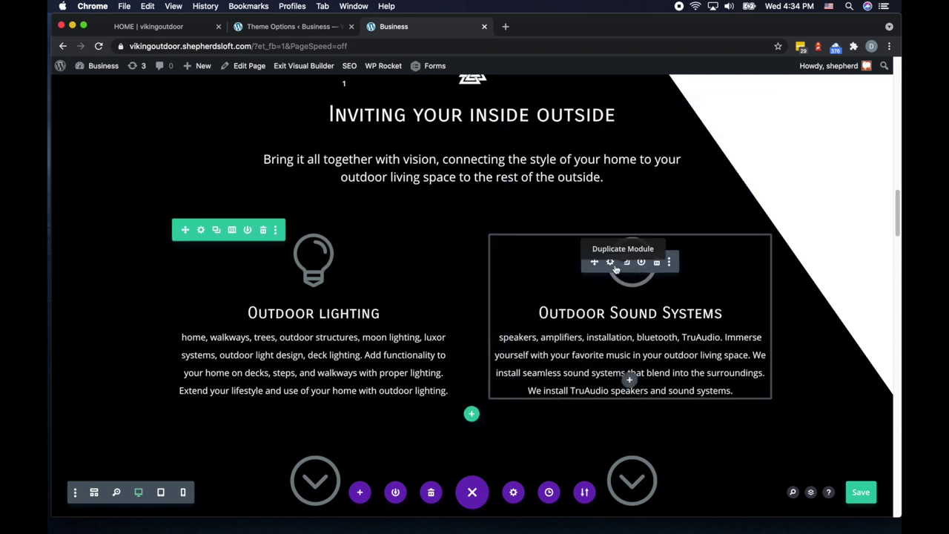
Change the "Outdoor Sound Systems" blurb's icon to the loudspeaker with sound waves and apply the blurb settings.
click(611, 263)
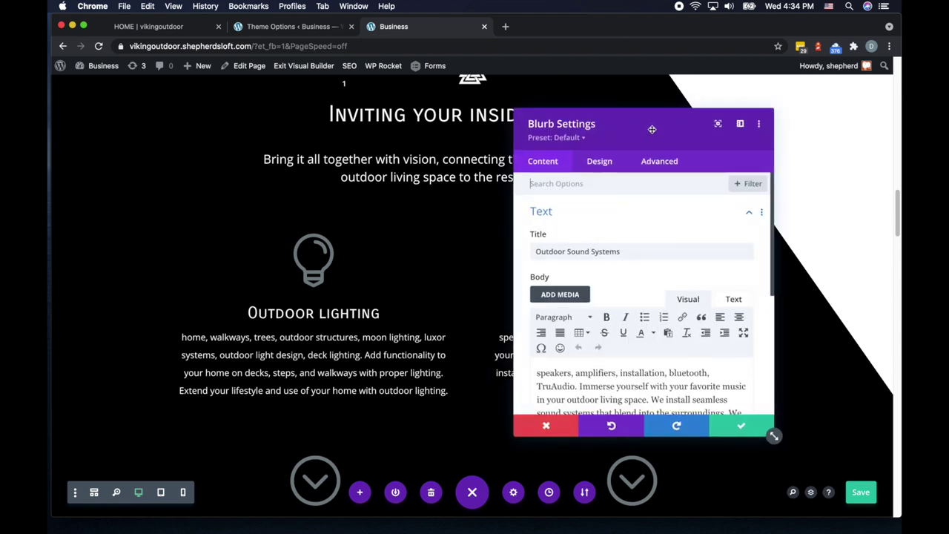
drag(652, 129, 277, 105)
scroll(245, 245, down, 5)
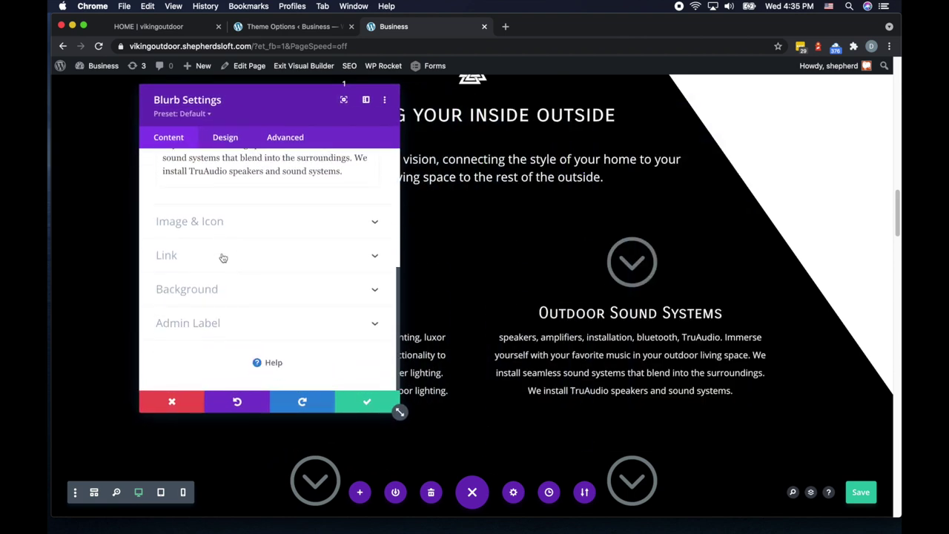
click(164, 223)
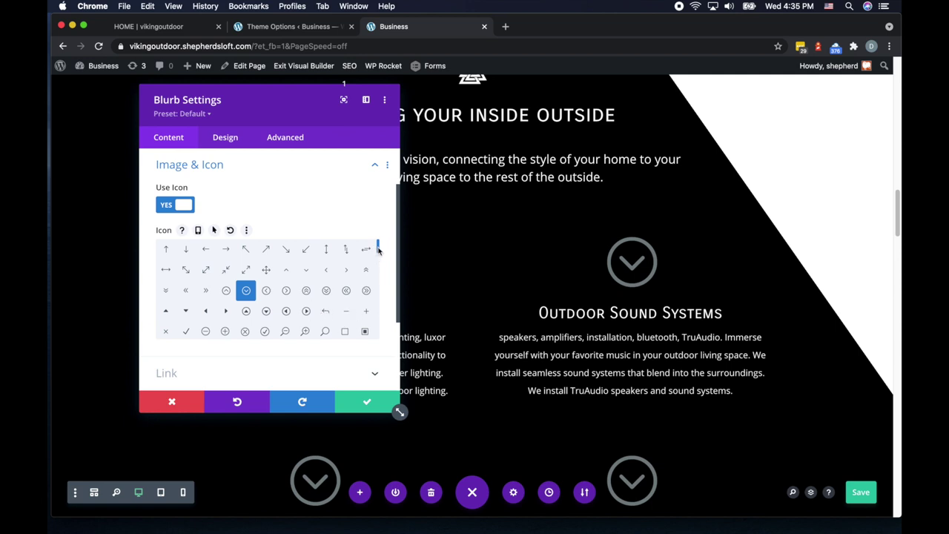
drag(377, 250, 380, 268)
click(186, 296)
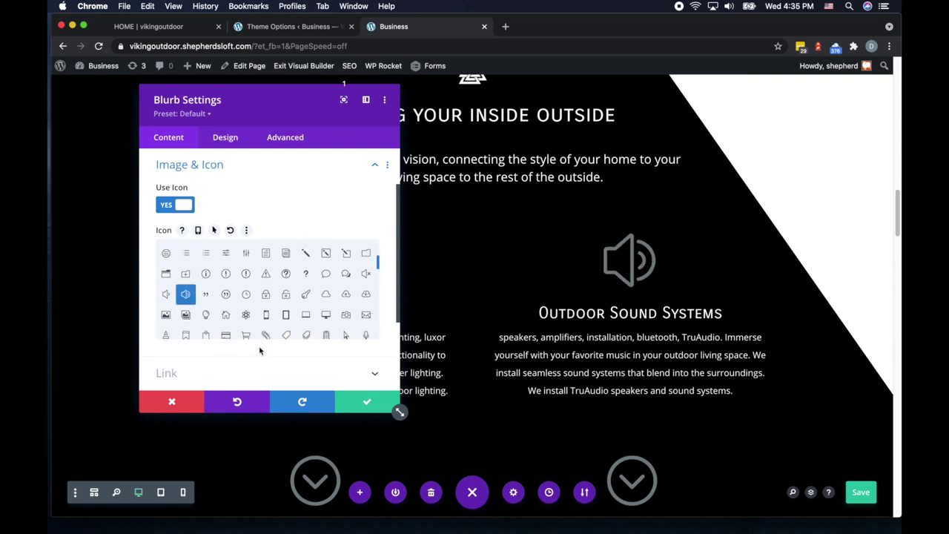
click(366, 405)
Change the "Custom Decks" blurb's icon to the house outline and apply the blurb settings.
scroll(459, 397, down, 1)
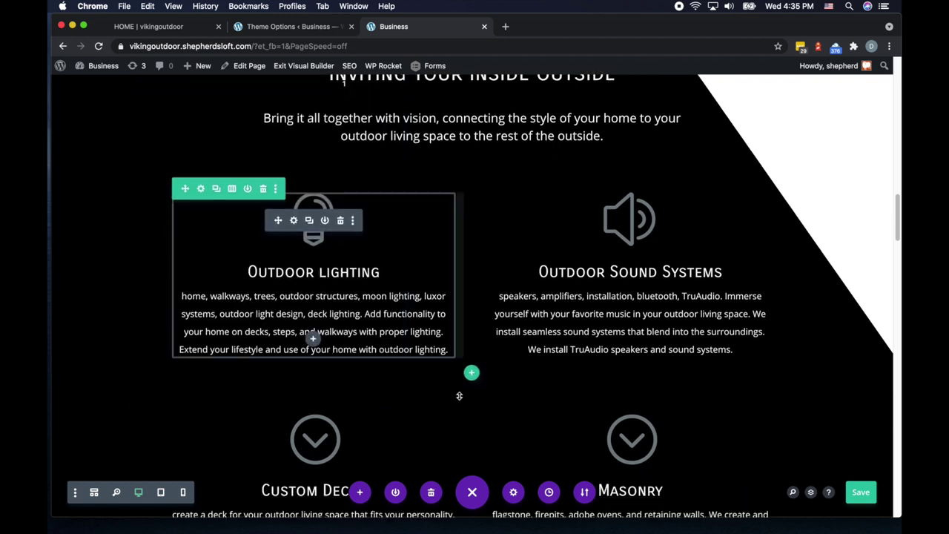
scroll(459, 396, down, 5)
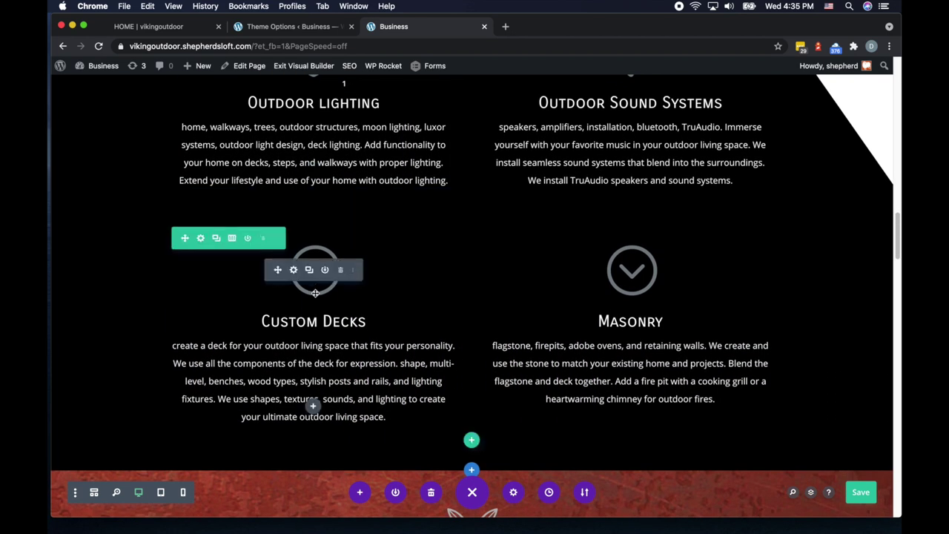
click(294, 270)
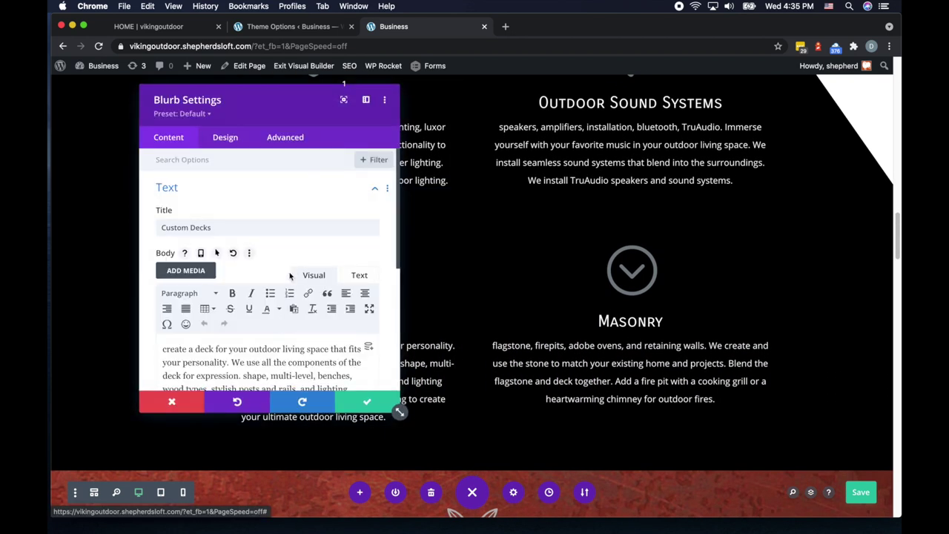
scroll(220, 297, down, 5)
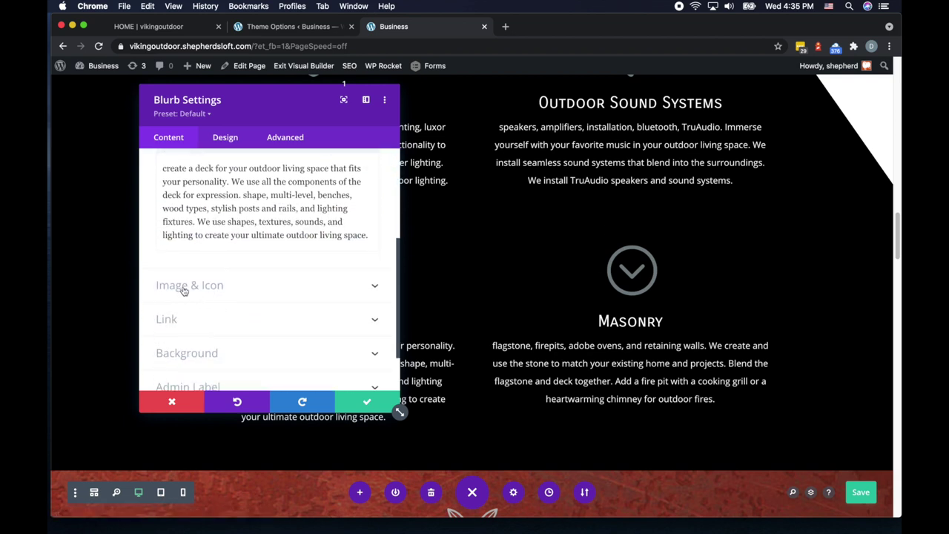
click(184, 285)
drag(229, 112, 580, 123)
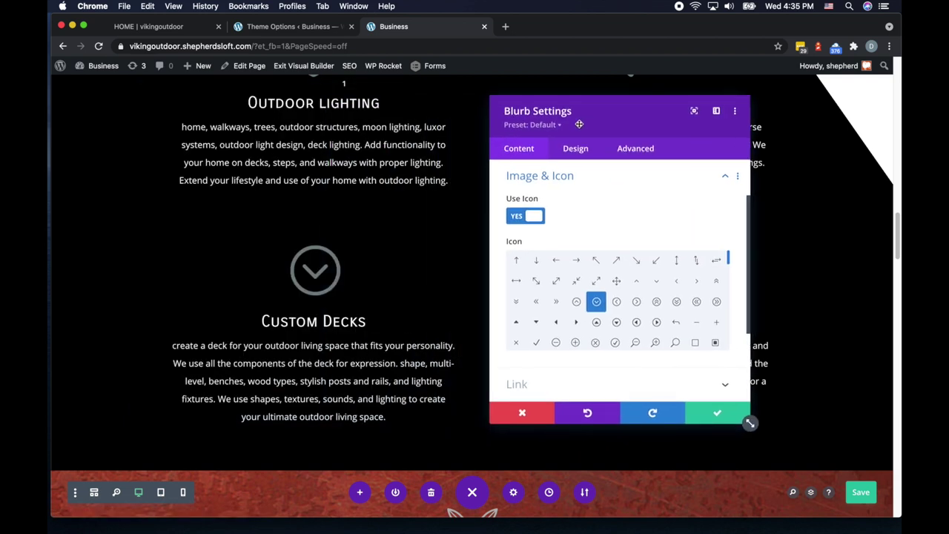
drag(731, 263, 734, 283)
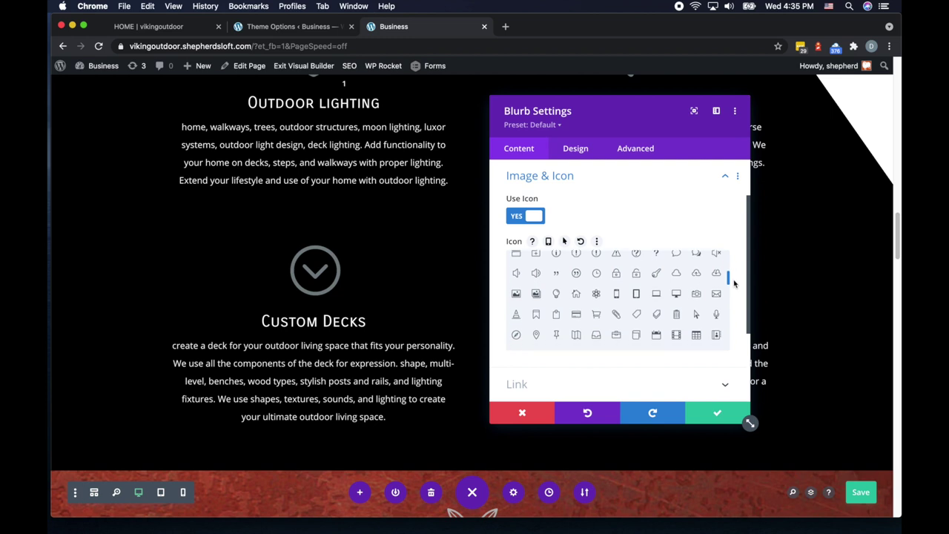
drag(734, 284, 735, 285)
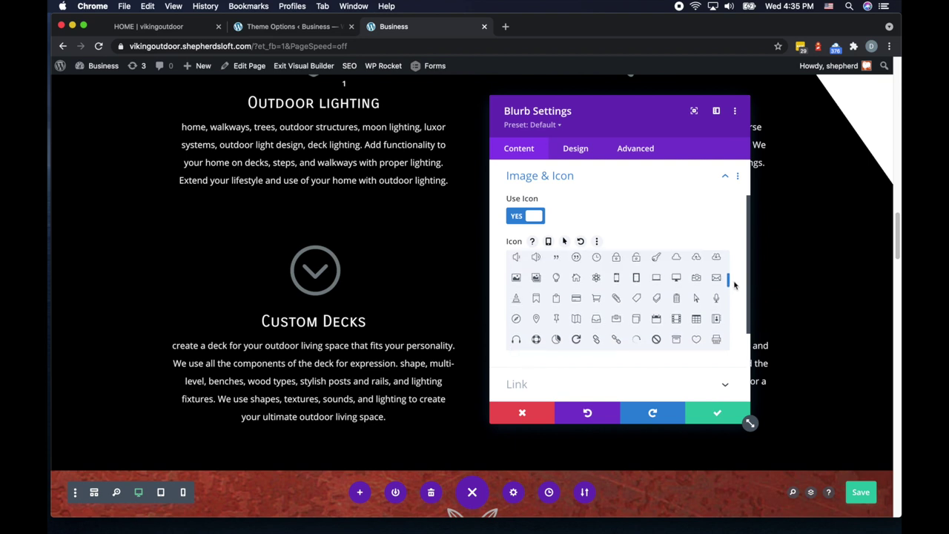
click(576, 277)
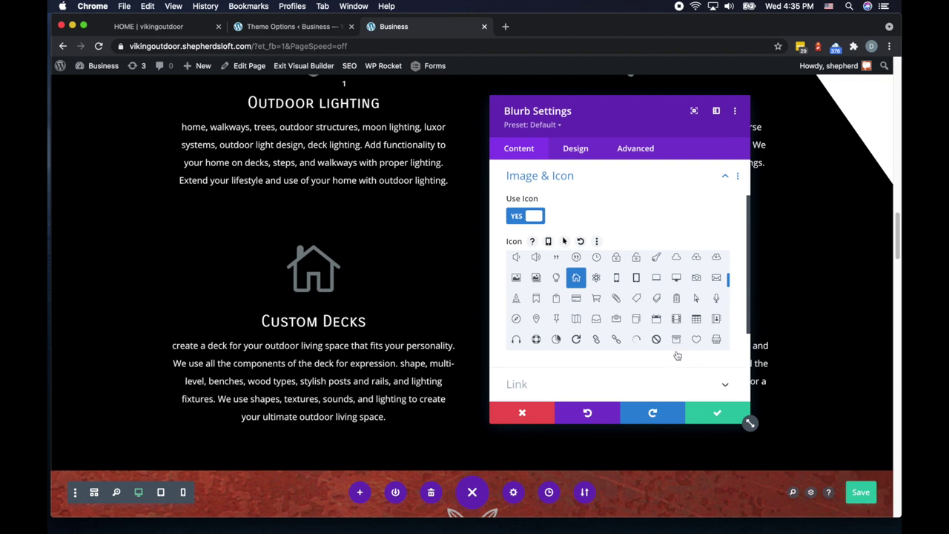
click(718, 413)
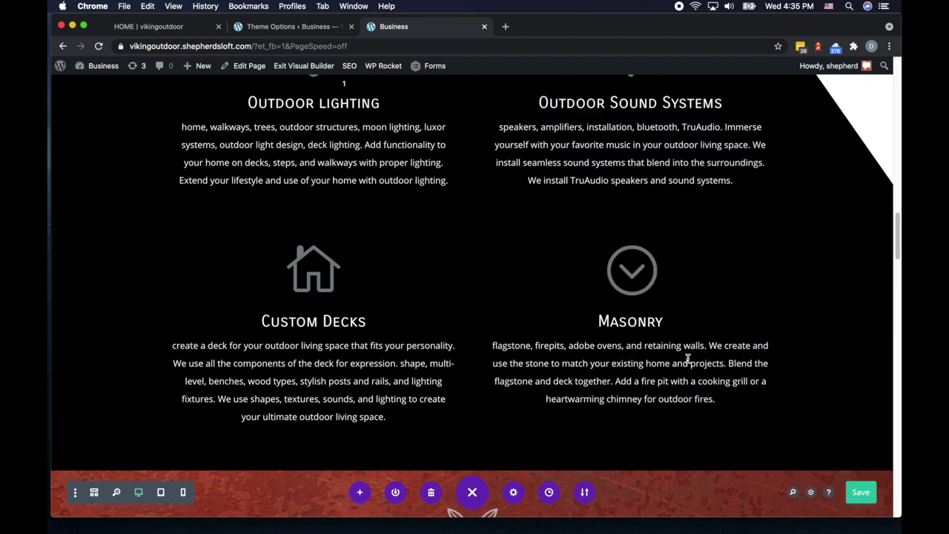
Look through the icon set for the "Masonry" blurb, choose the compass icon and apply the blurb settings.
click(610, 270)
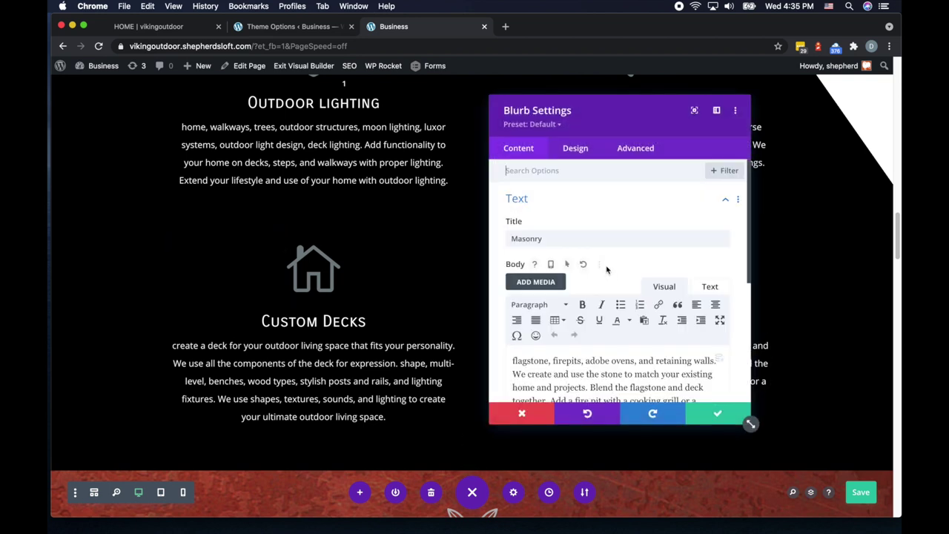
drag(654, 112, 311, 106)
scroll(239, 320, down, 5)
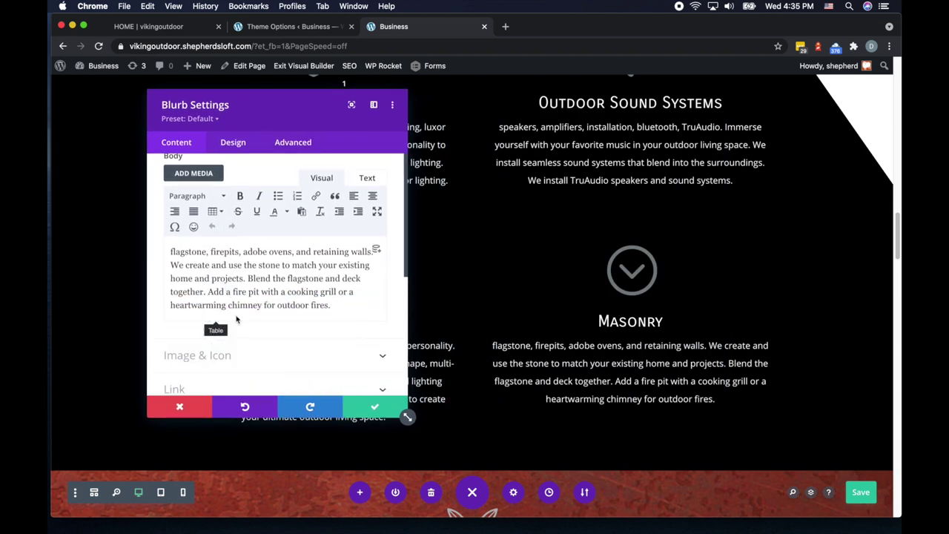
click(182, 230)
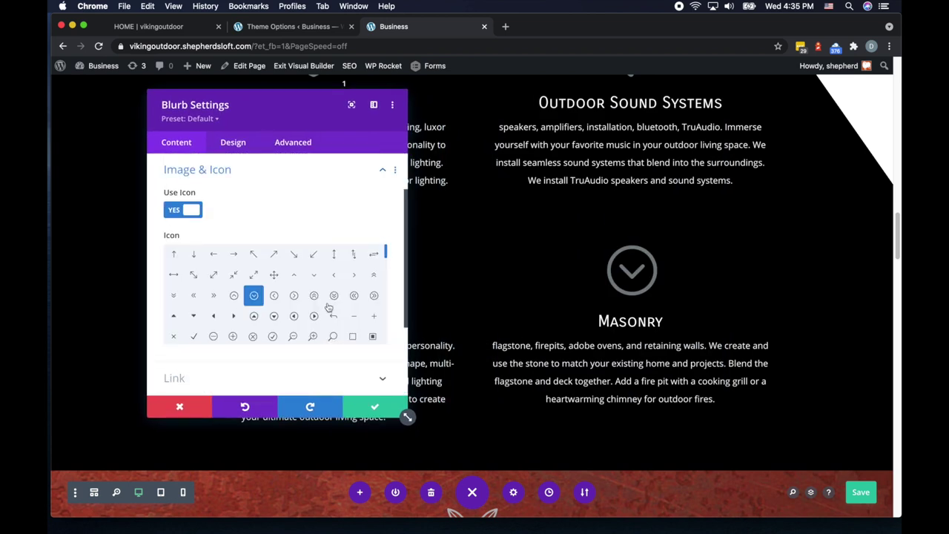
scroll(387, 262, down, 3)
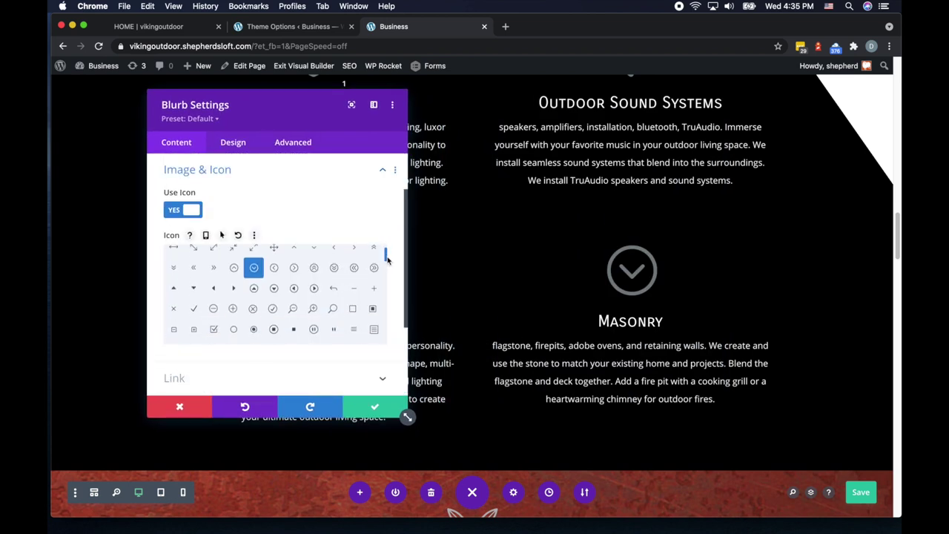
scroll(388, 262, down, 2)
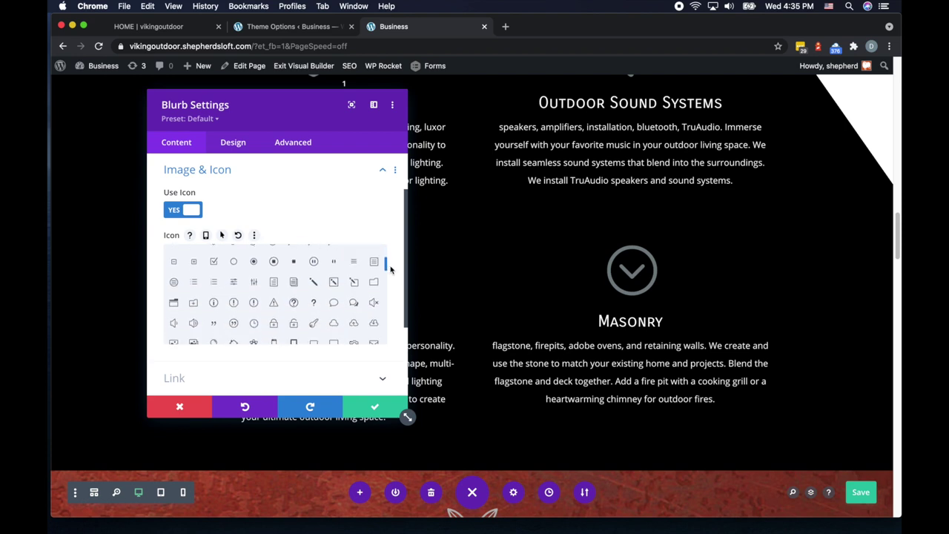
scroll(390, 269, down, 4)
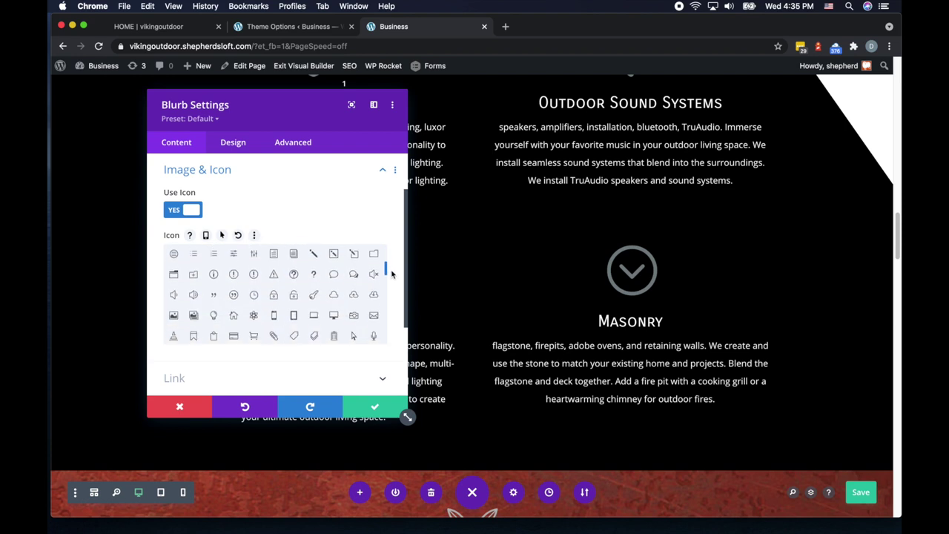
scroll(392, 279, down, 1)
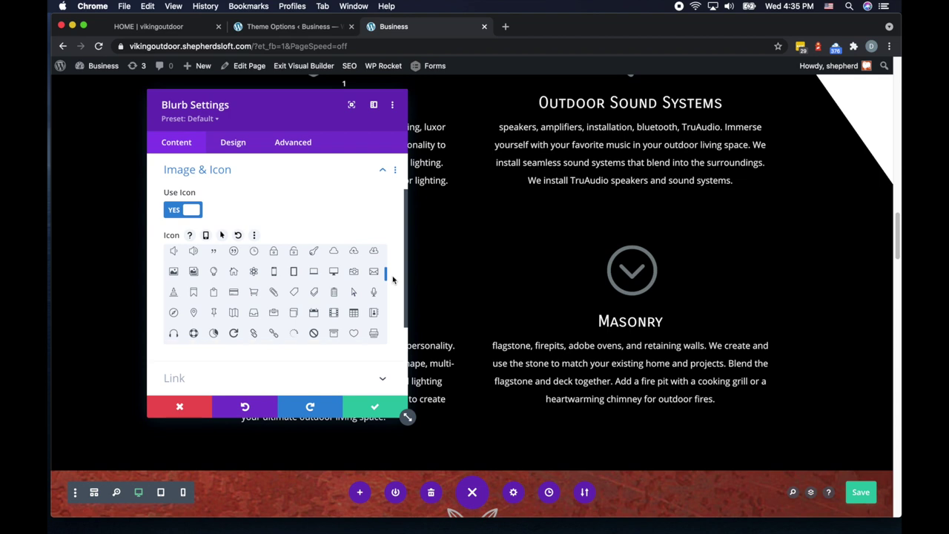
scroll(392, 279, down, 6)
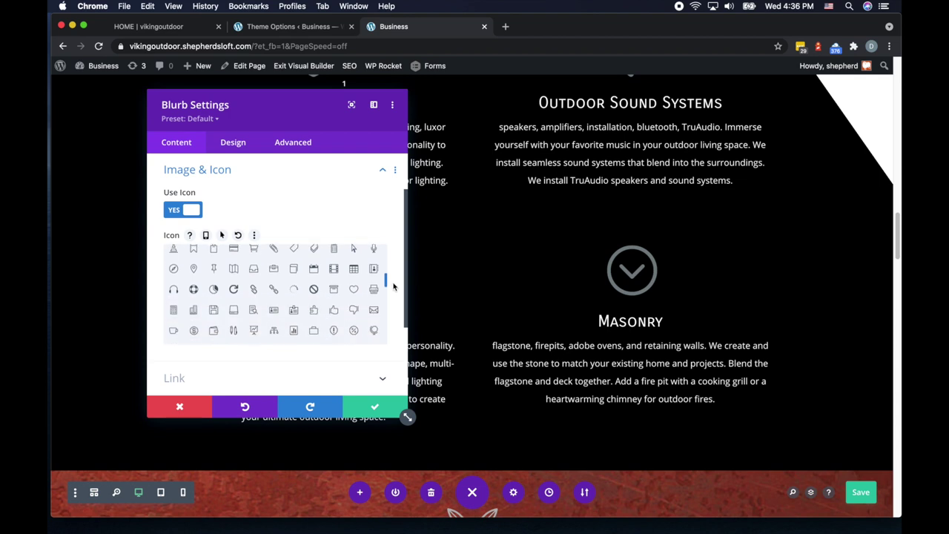
scroll(393, 290, down, 1)
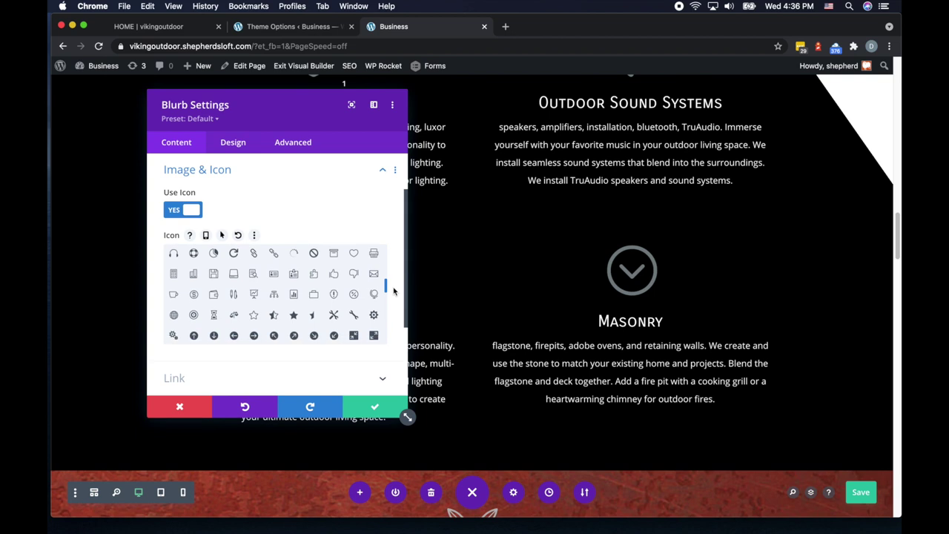
scroll(394, 291, down, 4)
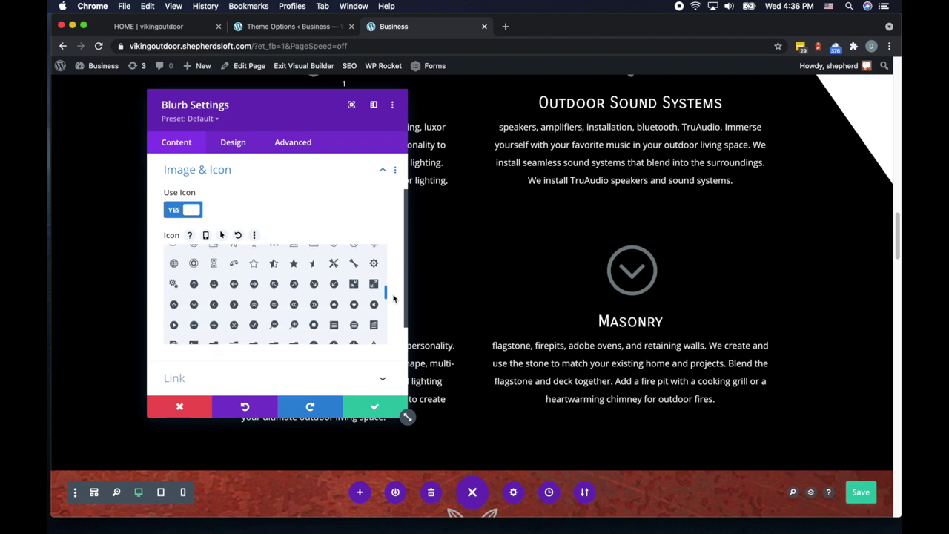
scroll(393, 295, up, 7)
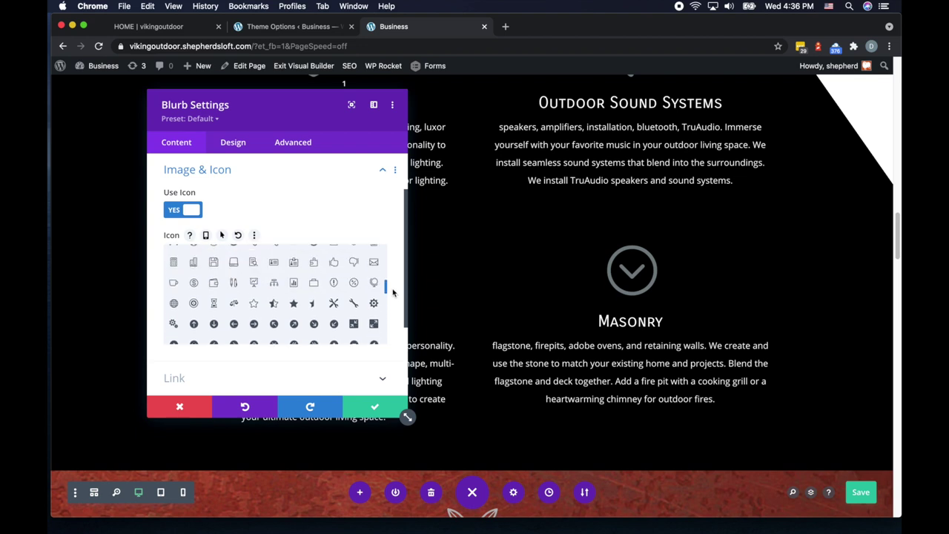
scroll(393, 289, up, 3)
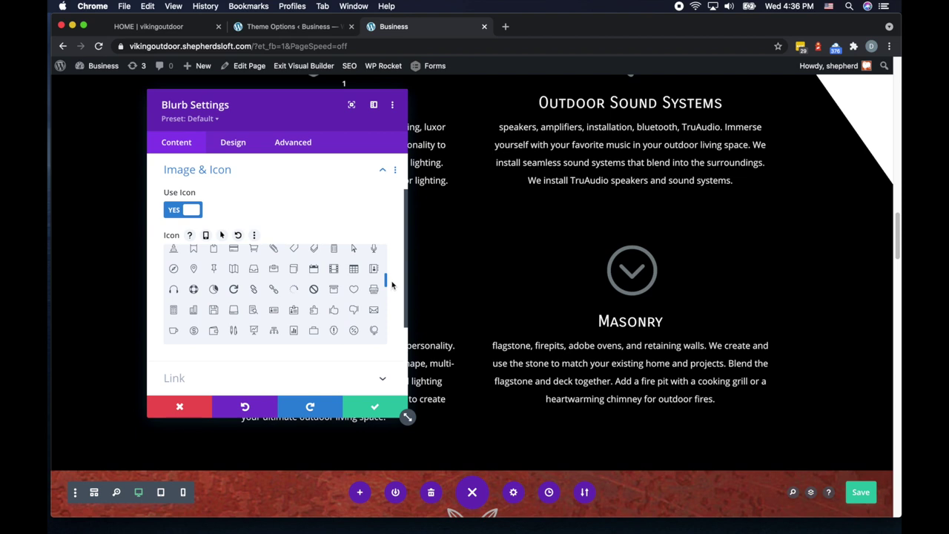
scroll(393, 285, up, 1)
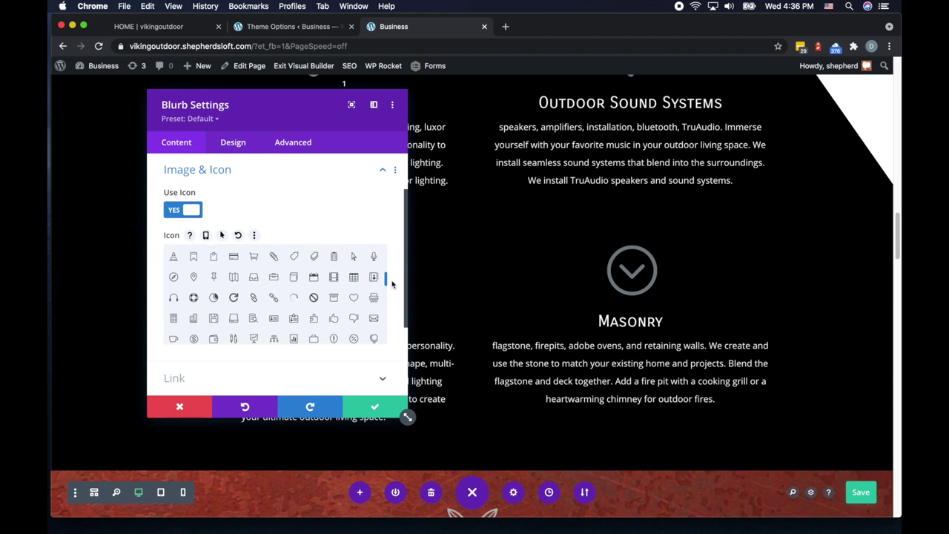
scroll(392, 283, up, 2)
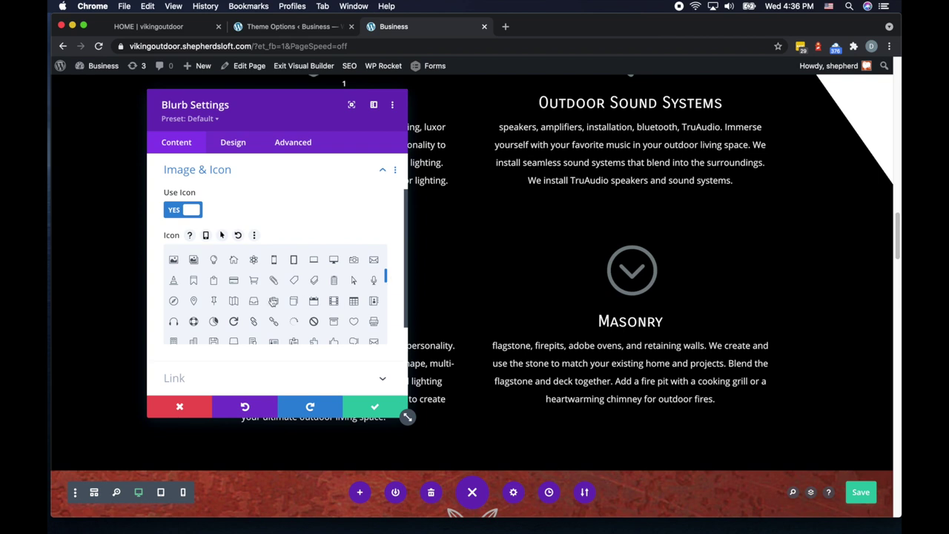
click(174, 301)
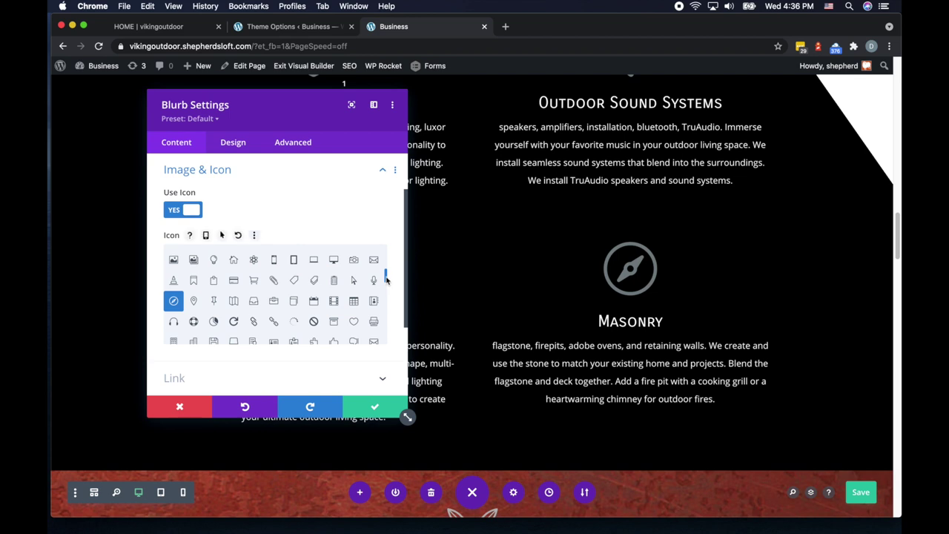
drag(386, 279, 386, 252)
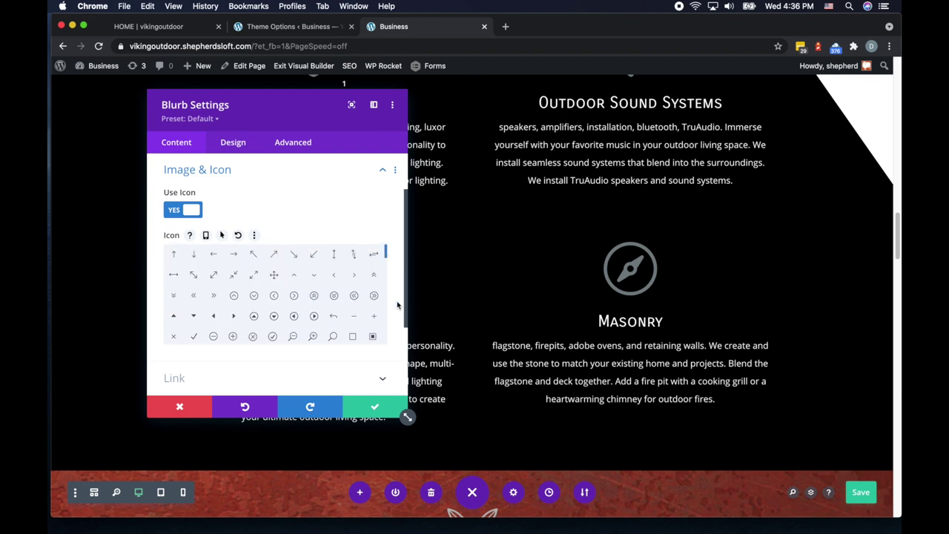
click(373, 409)
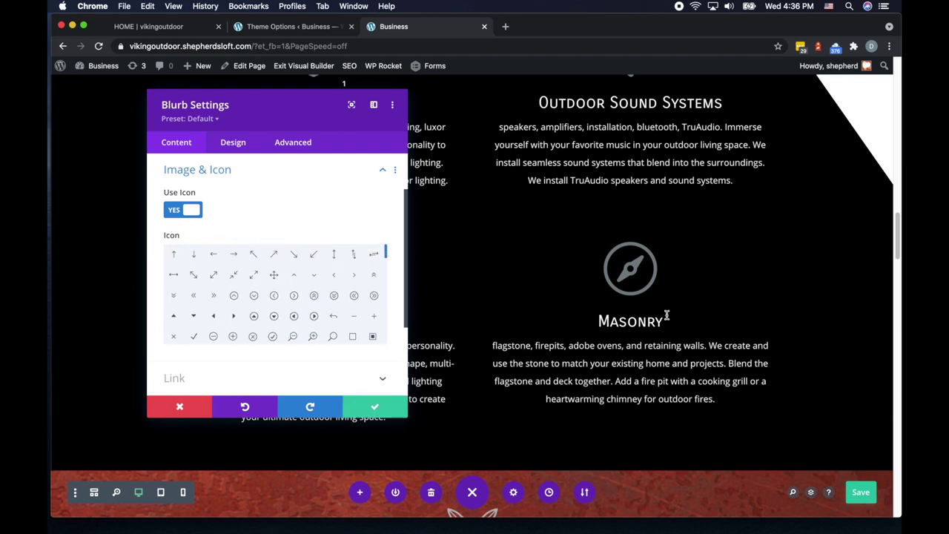
Review the four service icons and the angled split across the "Inviting your inside outside" section, down to the red section below.
scroll(668, 312, up, 2)
scroll(693, 294, up, 4)
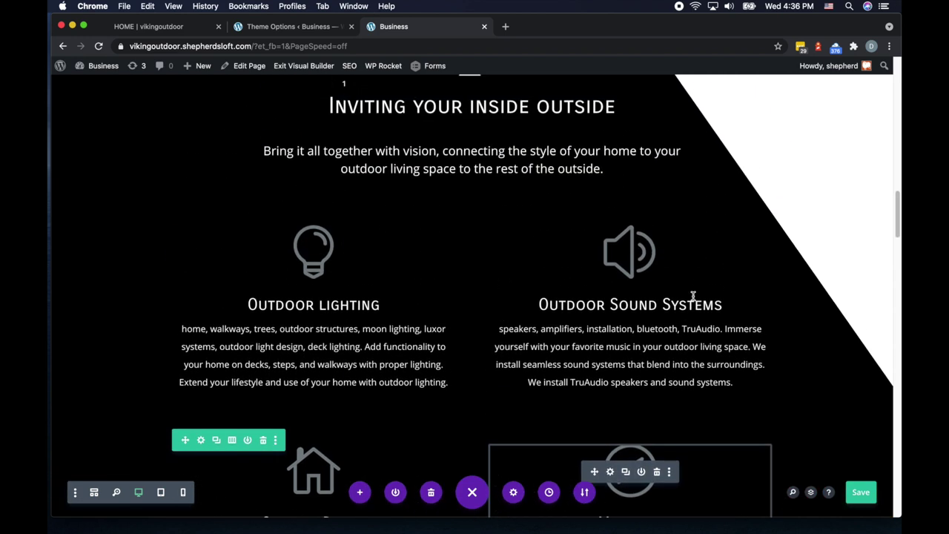
scroll(695, 296, down, 2)
scroll(696, 296, down, 6)
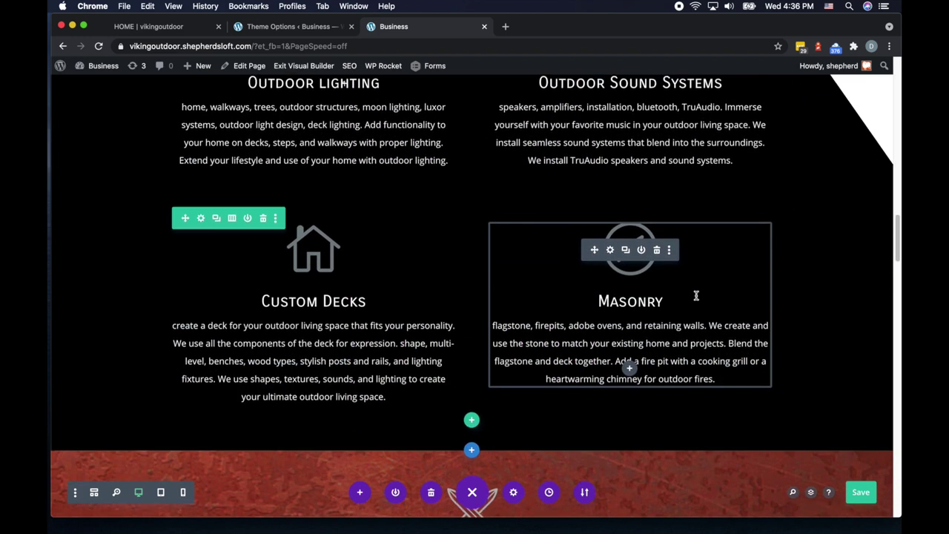
scroll(655, 294, up, 10)
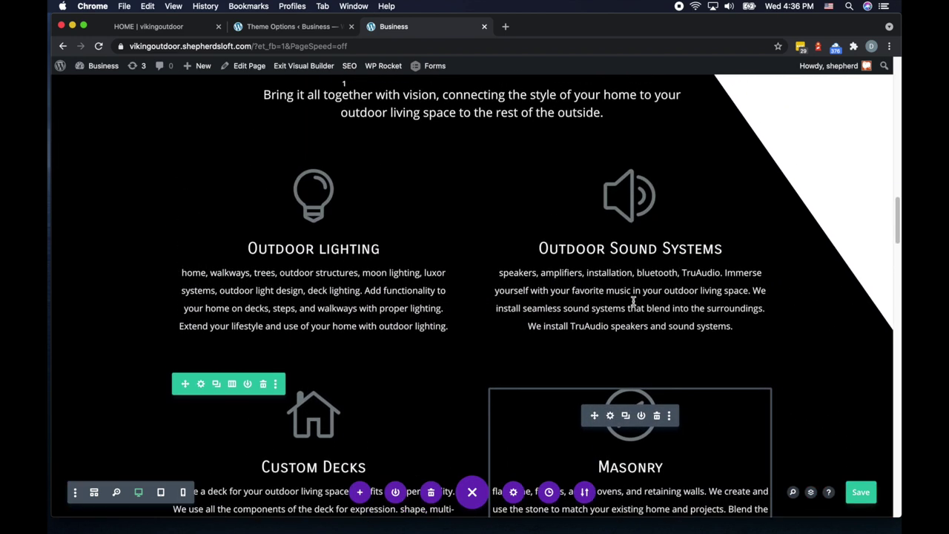
scroll(631, 302, down, 1)
scroll(497, 294, up, 1)
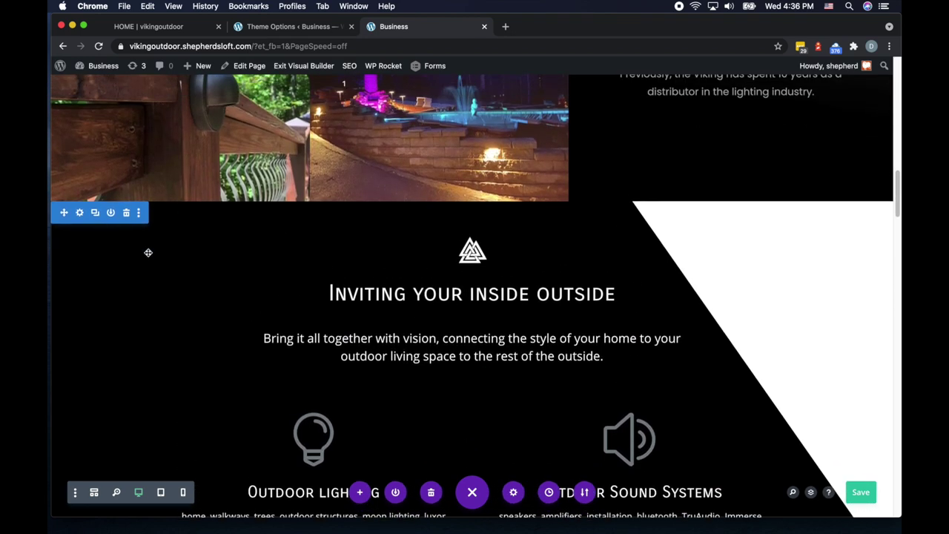
scroll(445, 292, down, 14)
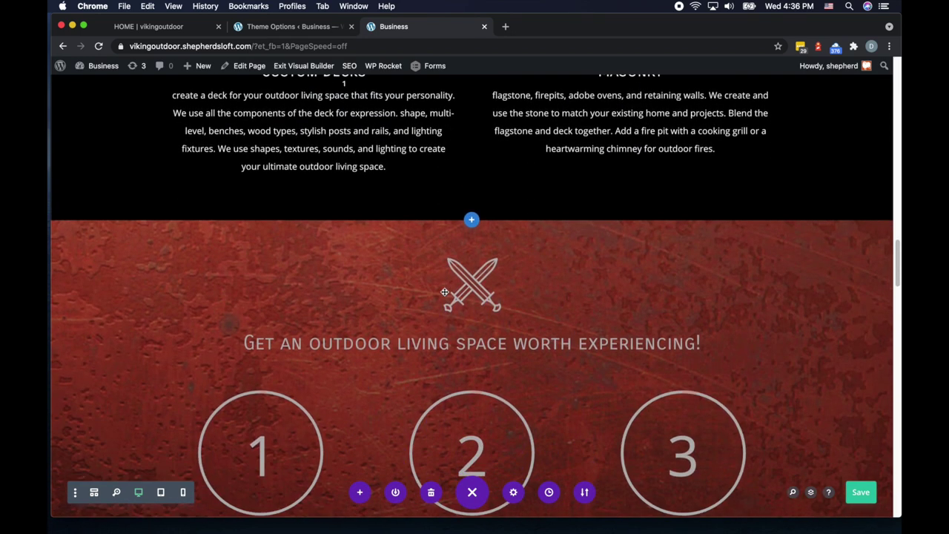
Add a bottom divider in the plain single-layer V style to the "Inviting your inside outside" section.
scroll(443, 289, up, 8)
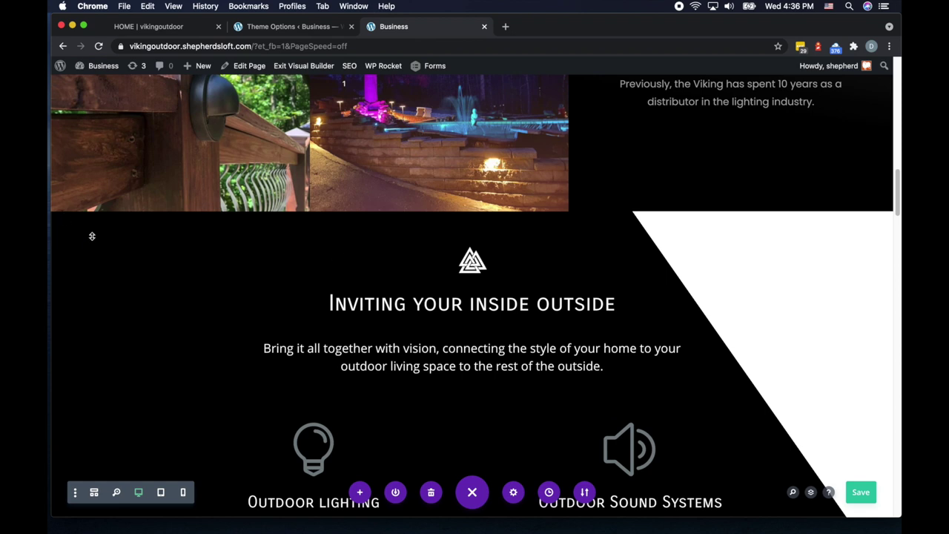
mouse_move(79, 234)
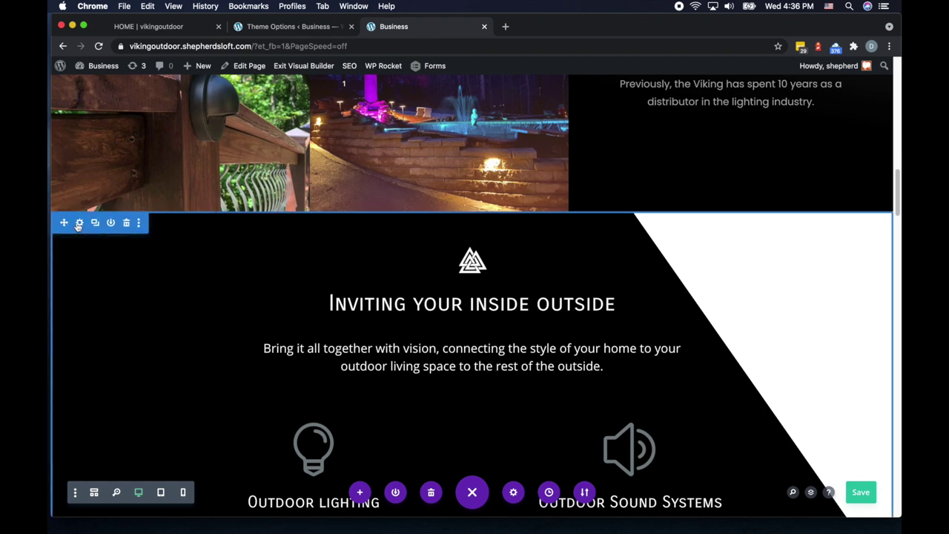
click(79, 222)
scroll(509, 330, down, 10)
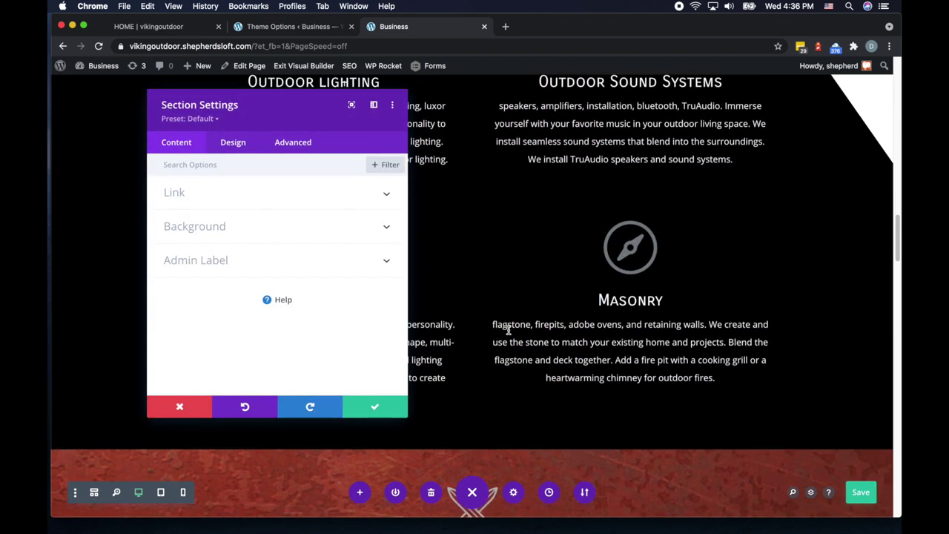
scroll(509, 330, down, 2)
click(235, 145)
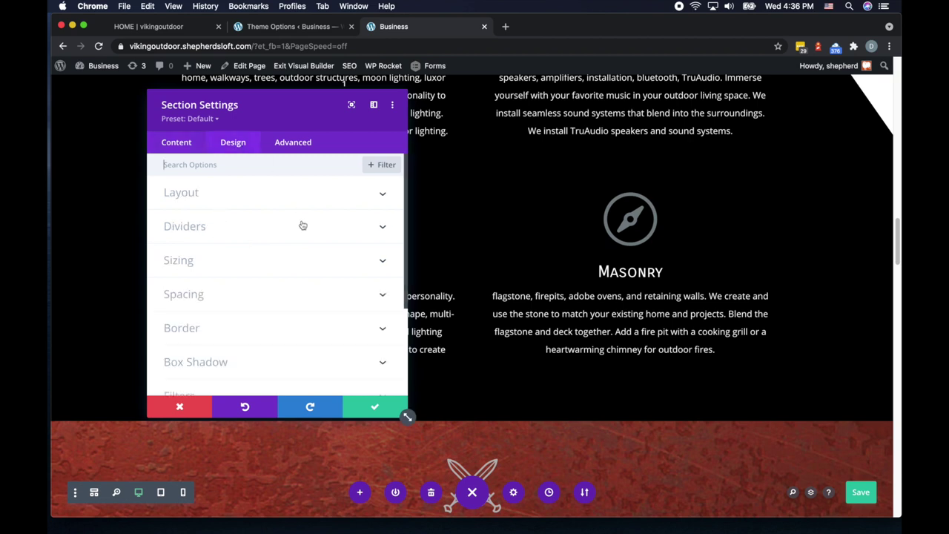
click(198, 226)
drag(282, 111, 552, 96)
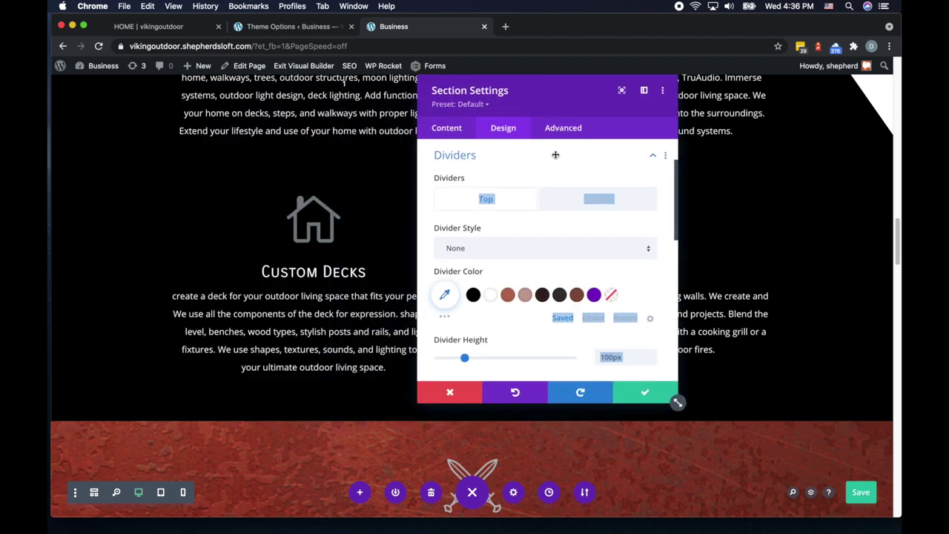
click(605, 202)
scroll(557, 245, down, 2)
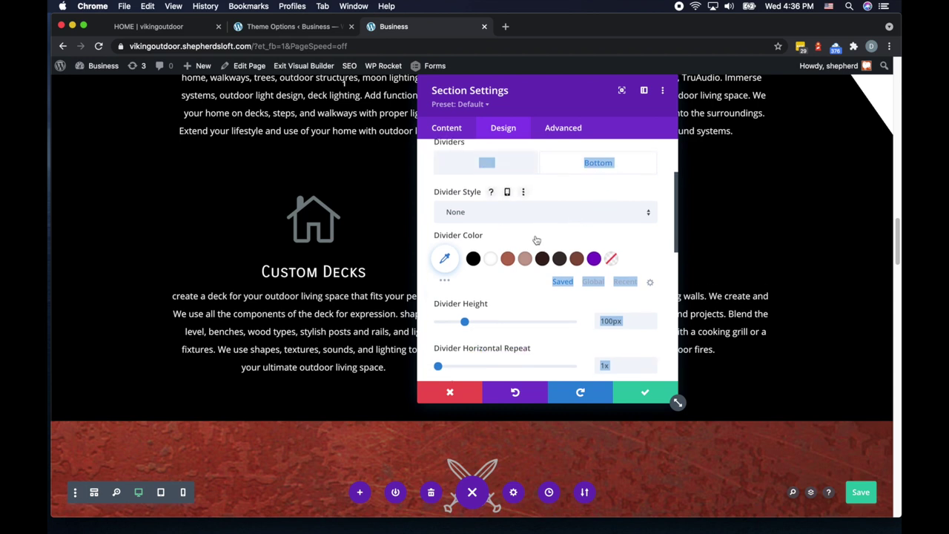
click(487, 213)
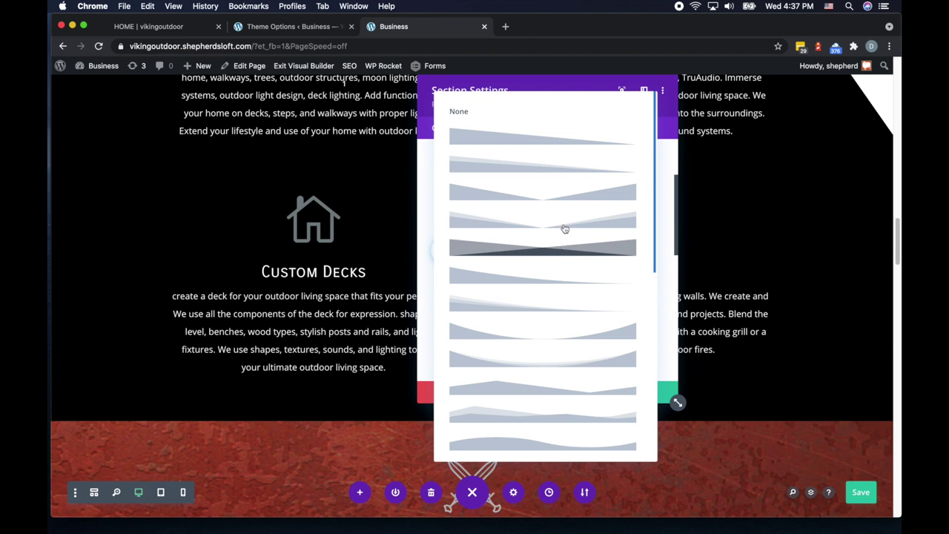
click(597, 195)
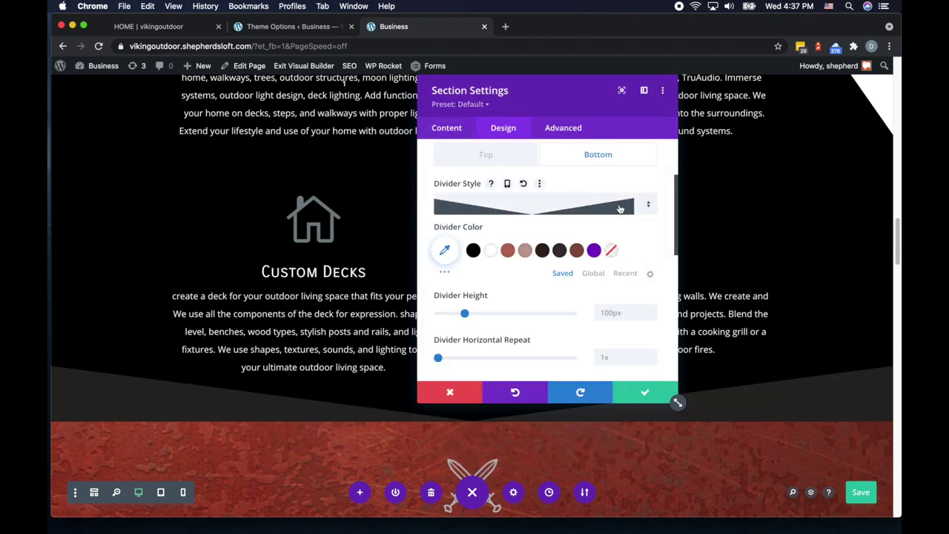
Color the black section's bottom divider white, check it against the red section below, and apply the section settings.
click(490, 250)
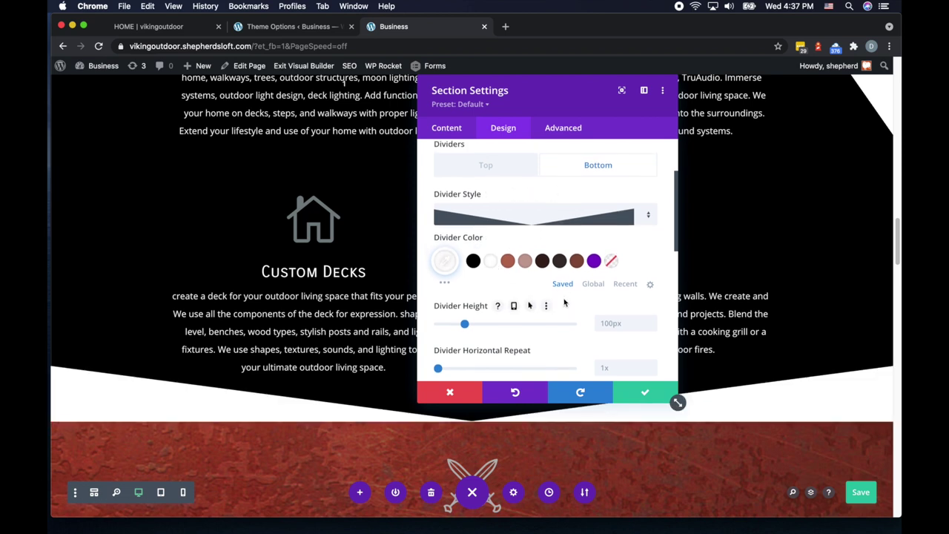
scroll(299, 325, up, 5)
scroll(301, 325, down, 4)
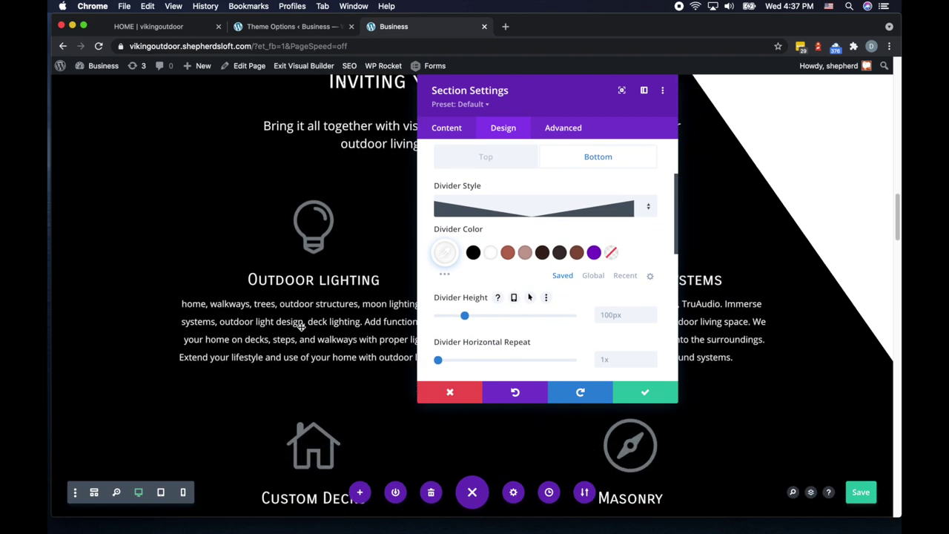
scroll(301, 326, down, 5)
scroll(302, 324, up, 2)
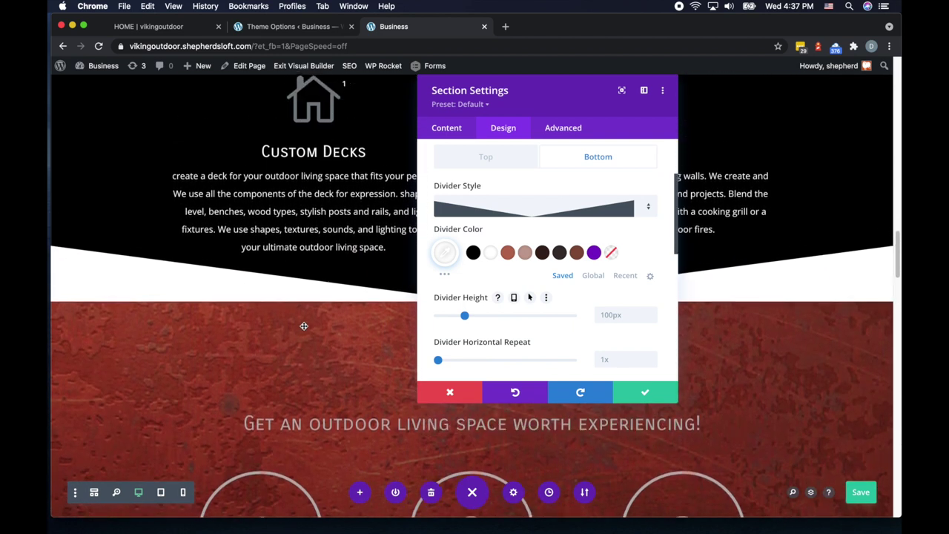
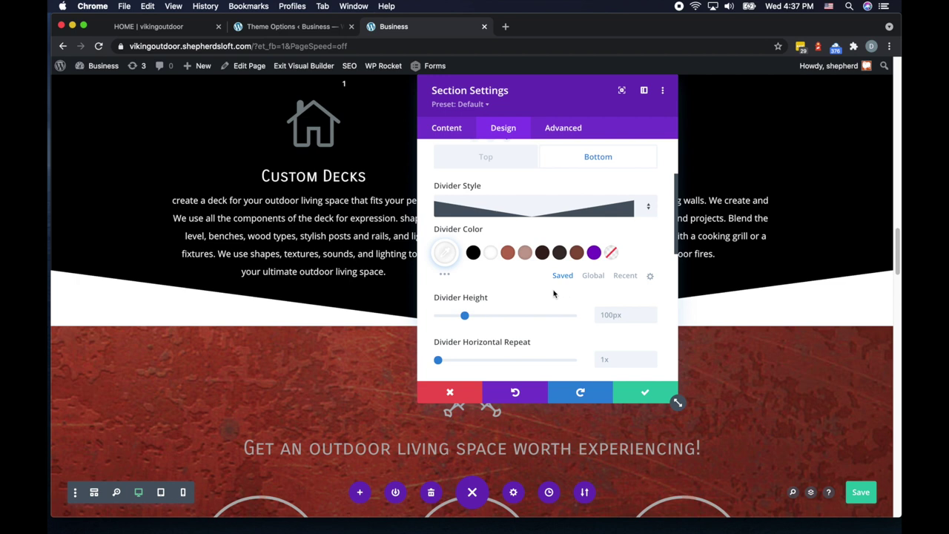
scroll(514, 307, up, 3)
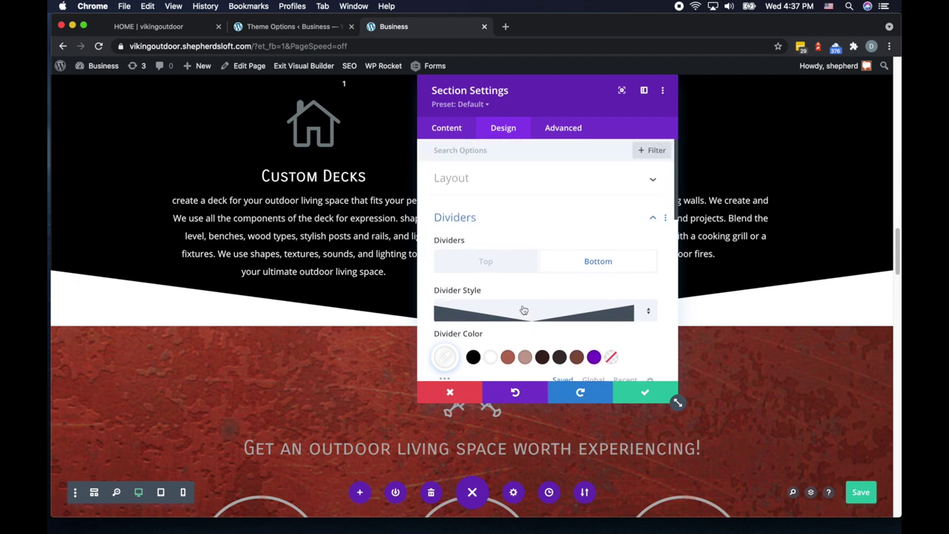
scroll(578, 326, down, 3)
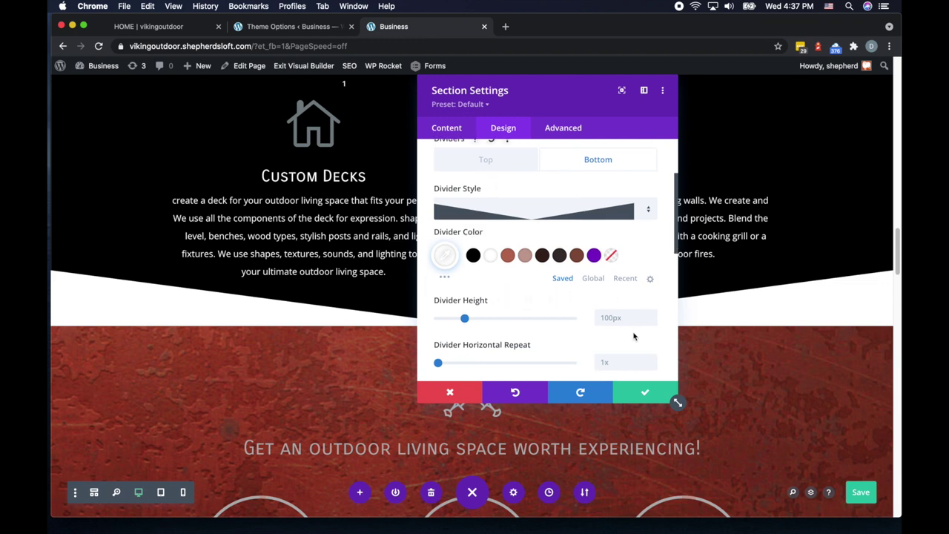
click(644, 391)
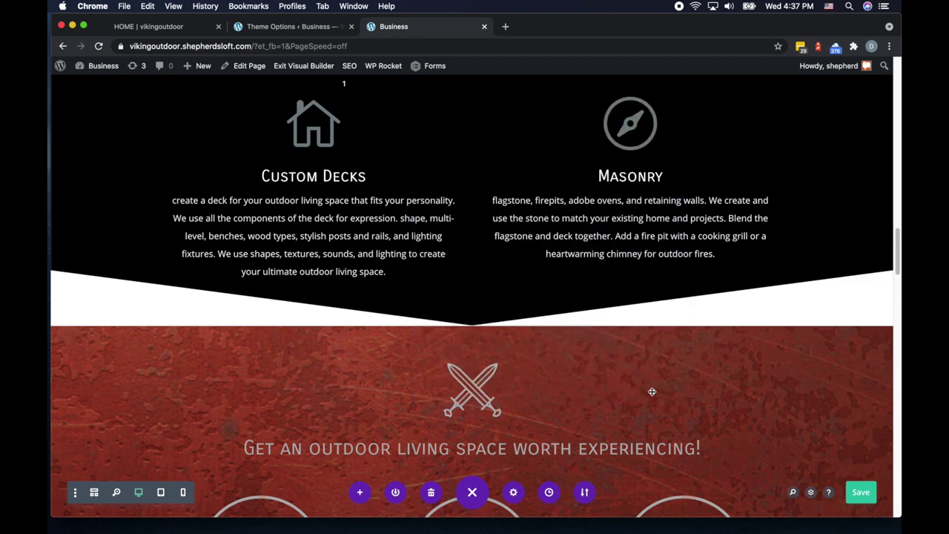
In the red "Get an outdoor living space worth experiencing!" section's settings, select Underneath Section Content as the top divider's arrangement.
scroll(352, 358, down, 1)
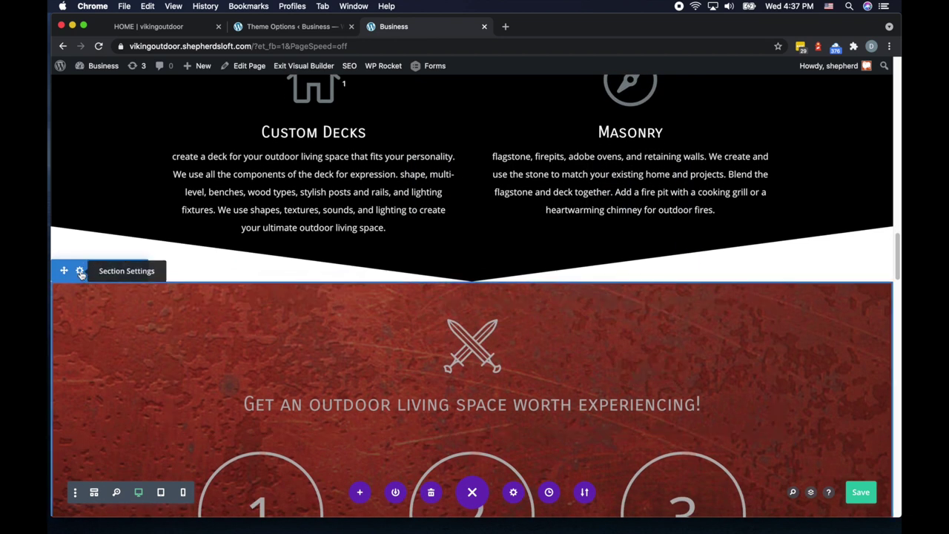
click(79, 270)
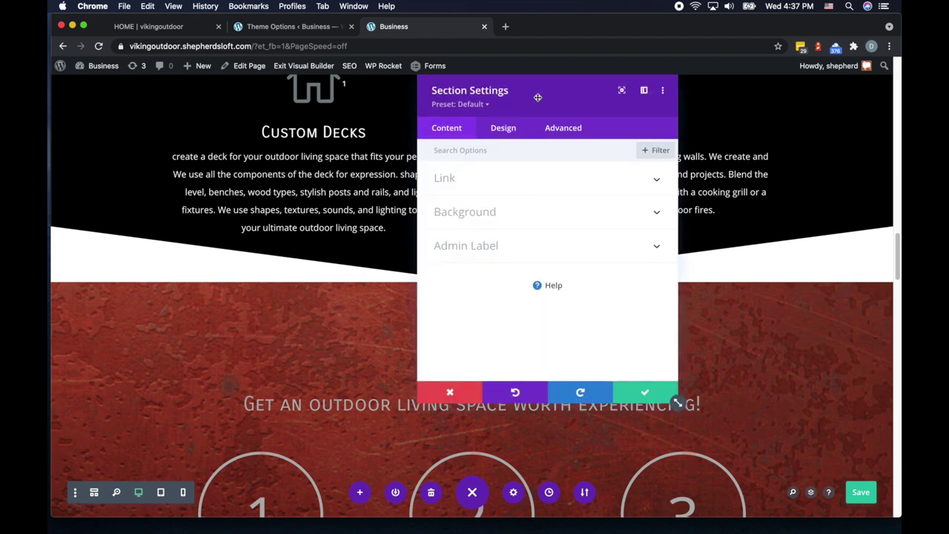
drag(538, 97, 707, 137)
click(672, 168)
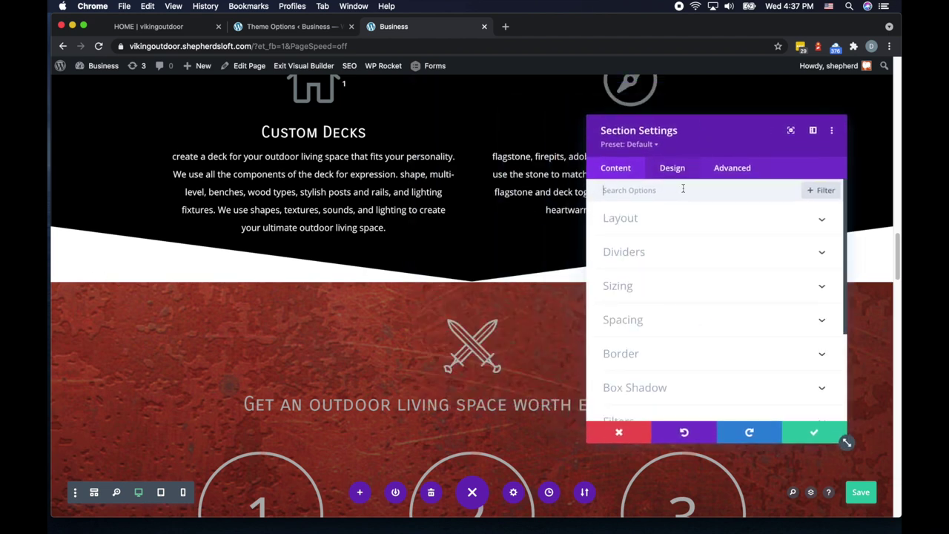
click(645, 253)
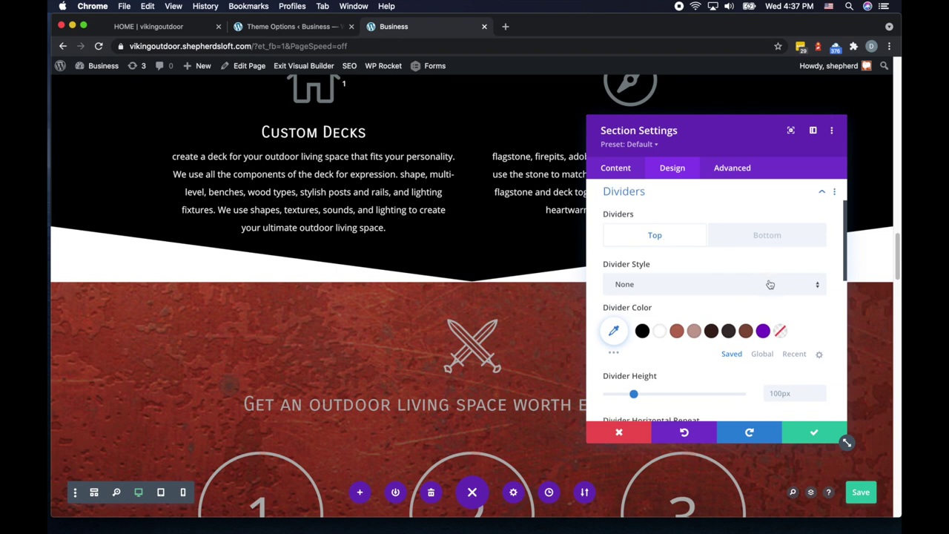
scroll(770, 283, down, 4)
scroll(771, 286, down, 1)
scroll(772, 285, up, 2)
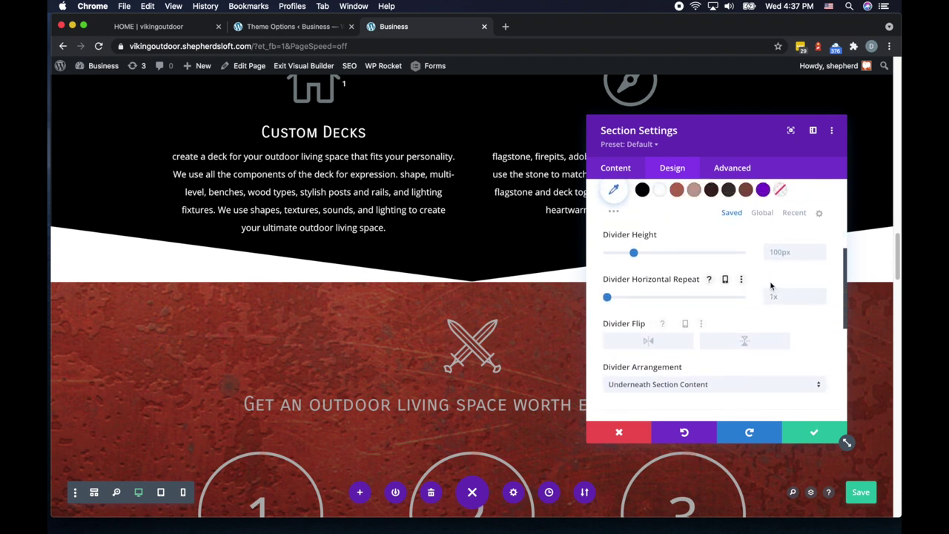
scroll(668, 356, down, 2)
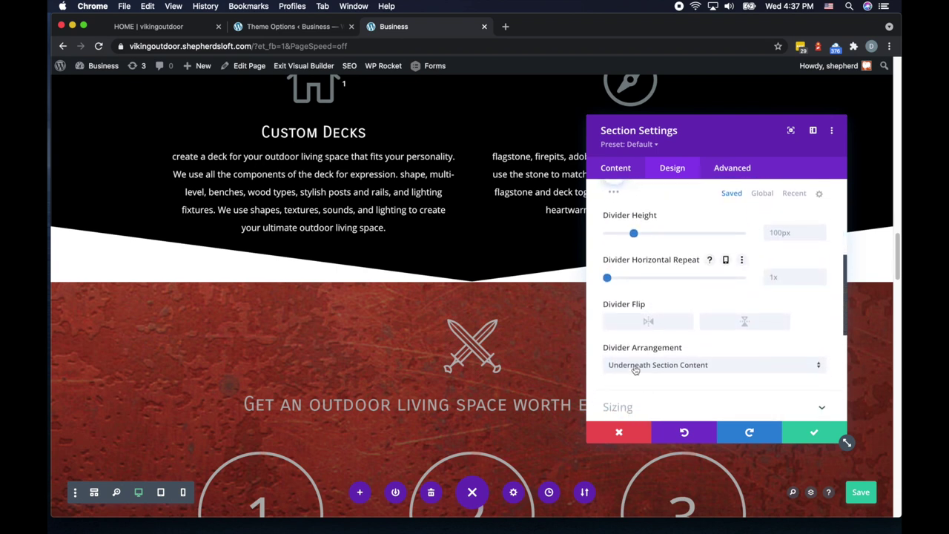
click(683, 367)
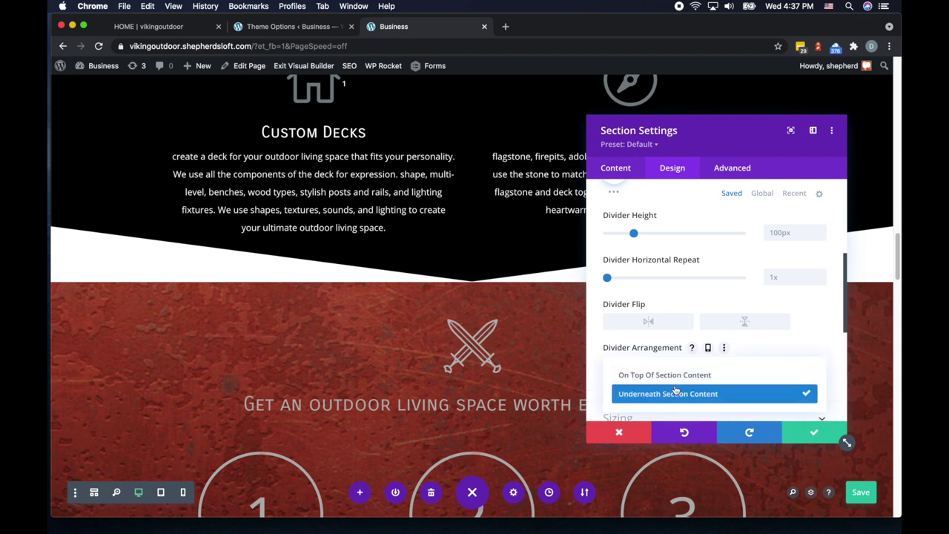
click(666, 387)
Set the red section's top divider to the plain downward-pointing V style after looking through the other divider shapes.
scroll(660, 297, up, 3)
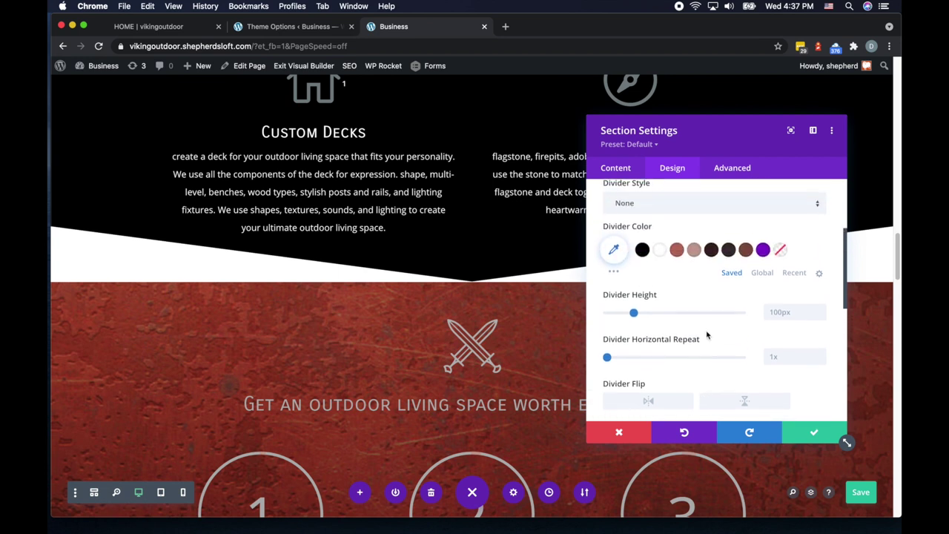
click(660, 248)
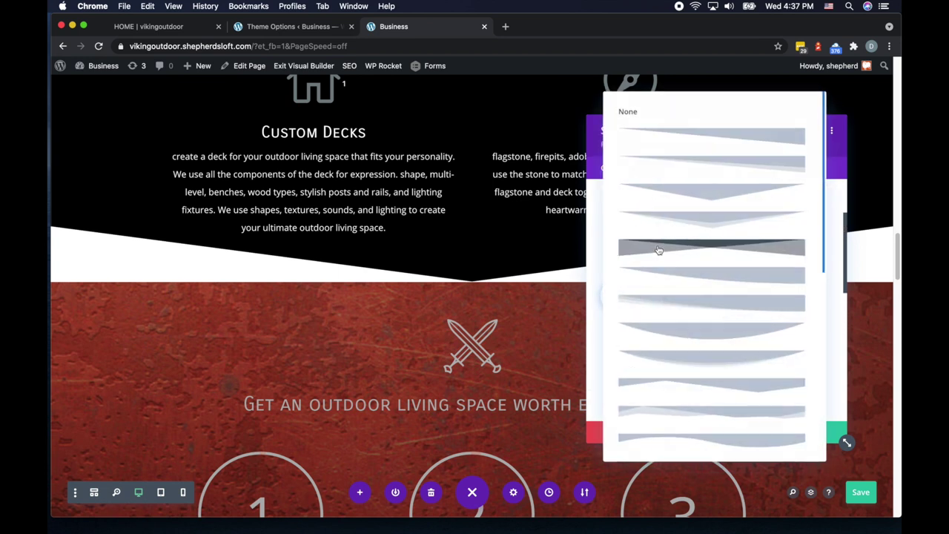
click(712, 196)
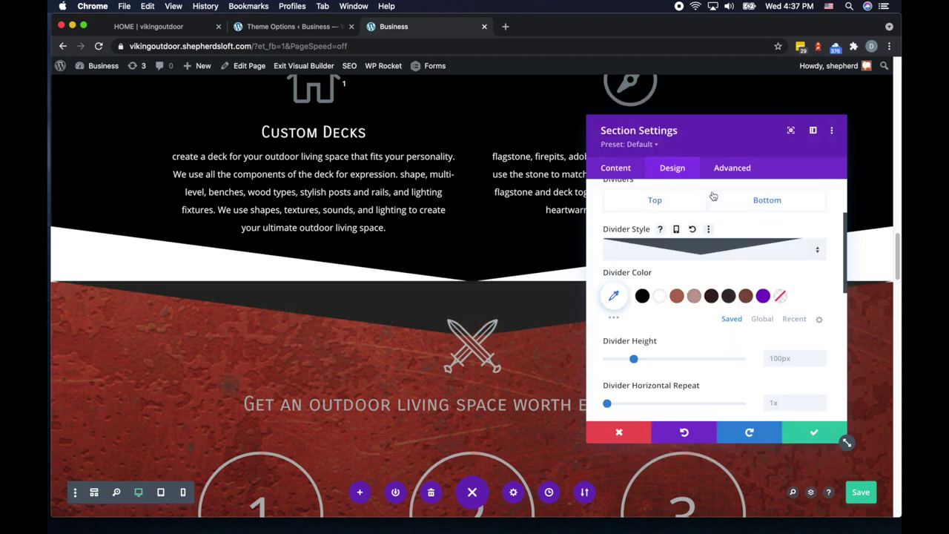
click(728, 248)
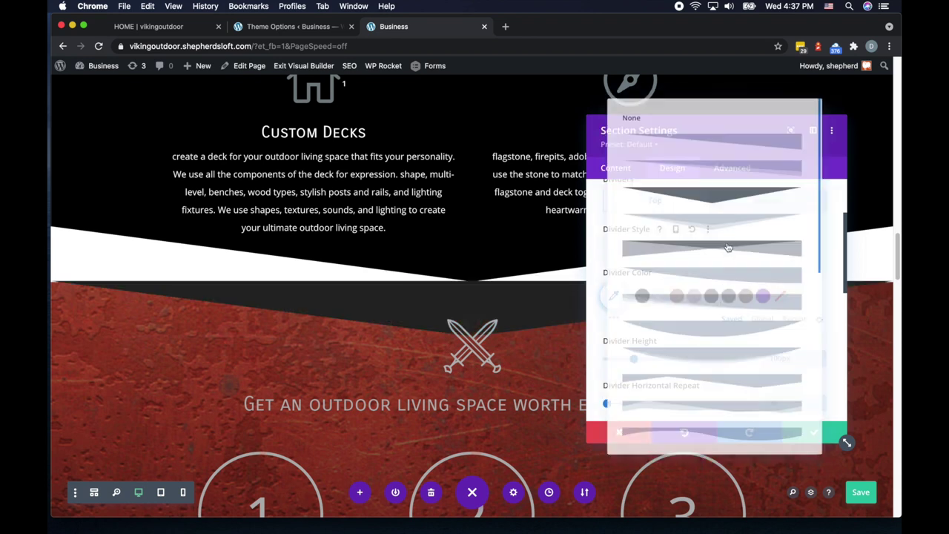
scroll(728, 247, down, 10)
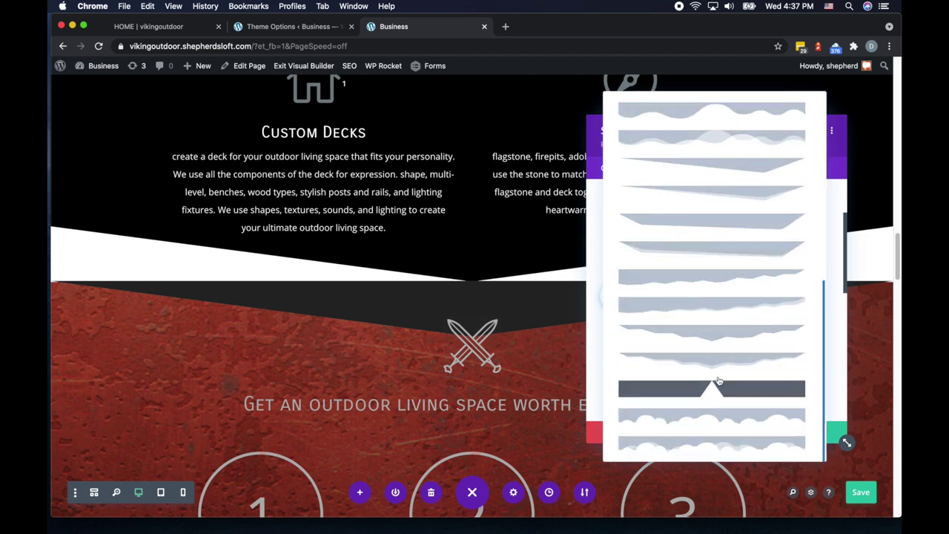
scroll(719, 297, up, 10)
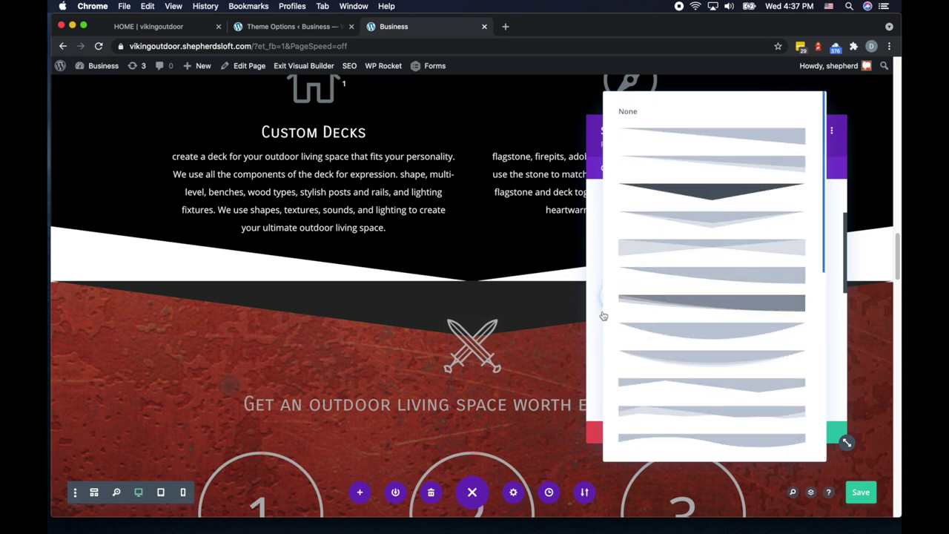
click(709, 192)
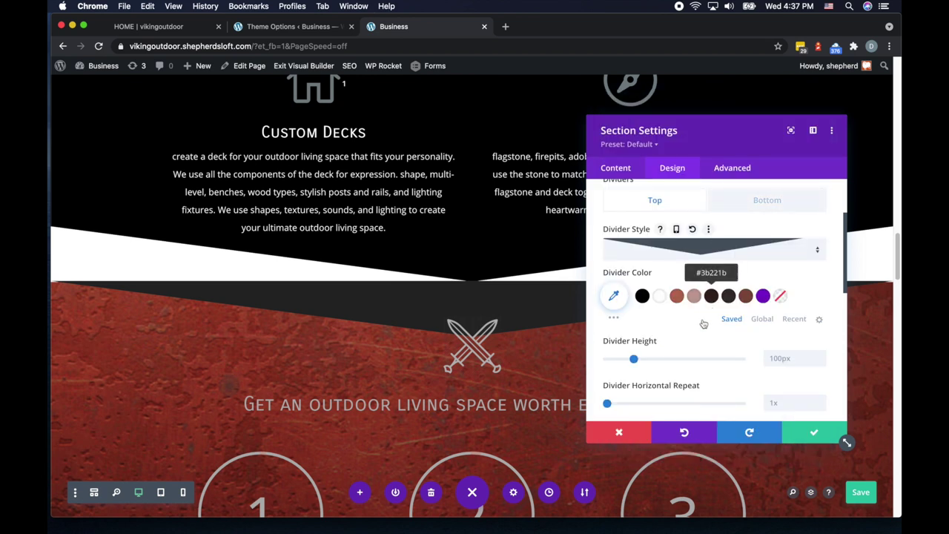
Flip the red section's top divider vertically, apply the section settings, and review the section down to its three numbered steps.
scroll(740, 311, down, 8)
scroll(741, 289, up, 3)
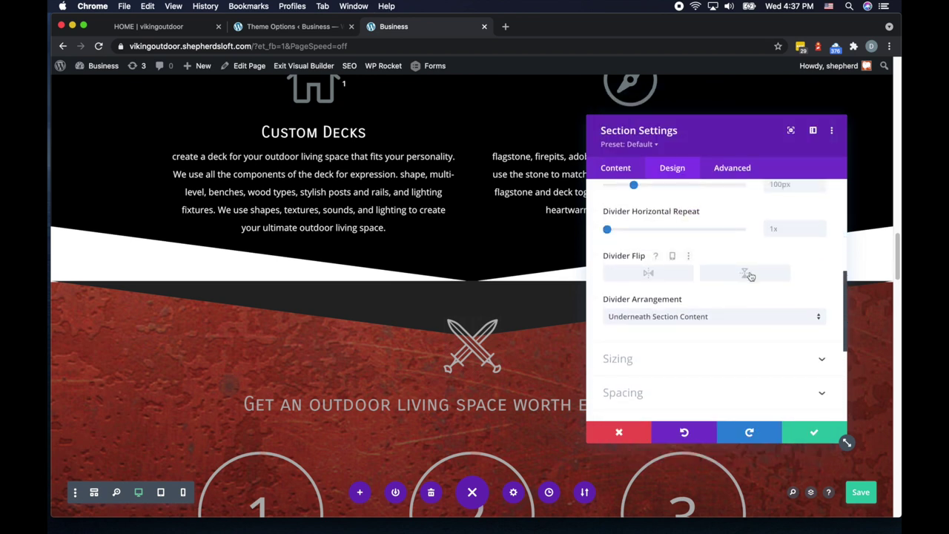
click(746, 274)
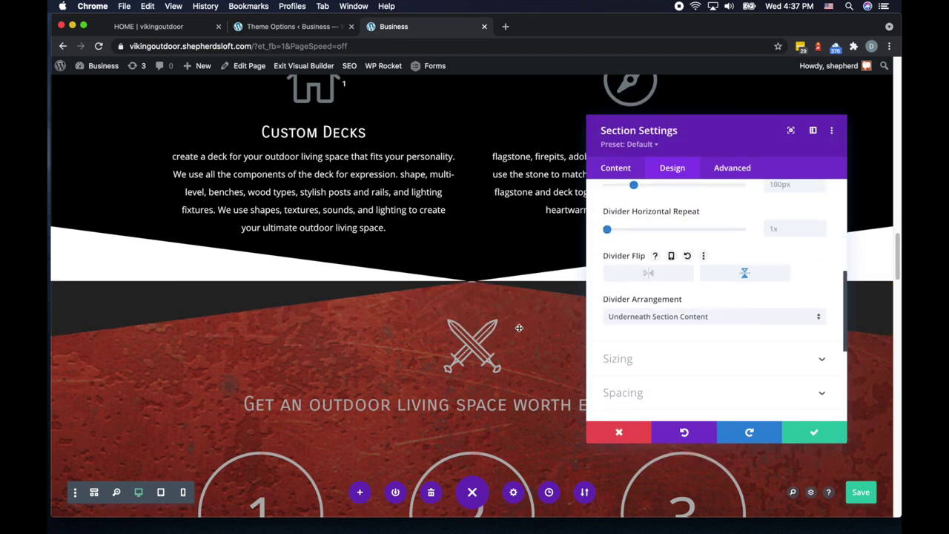
click(813, 435)
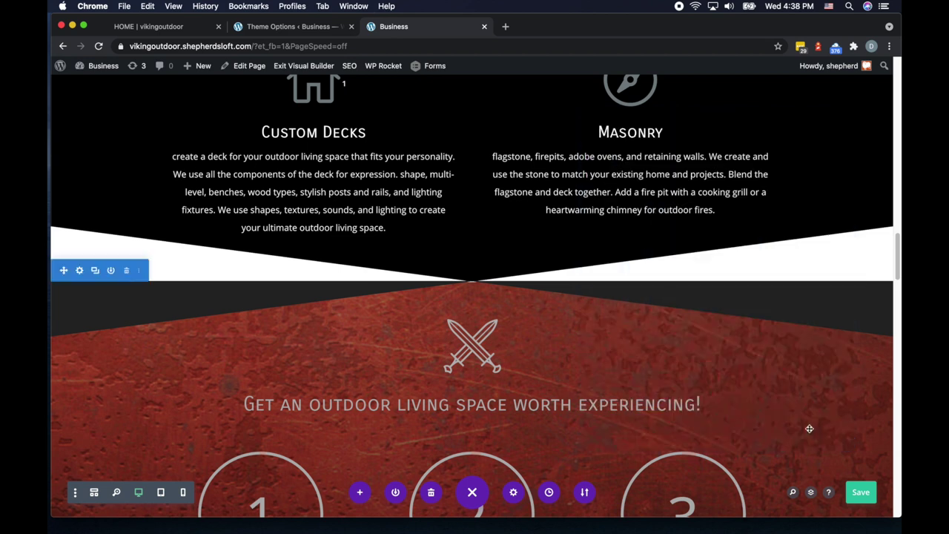
scroll(201, 349, up, 5)
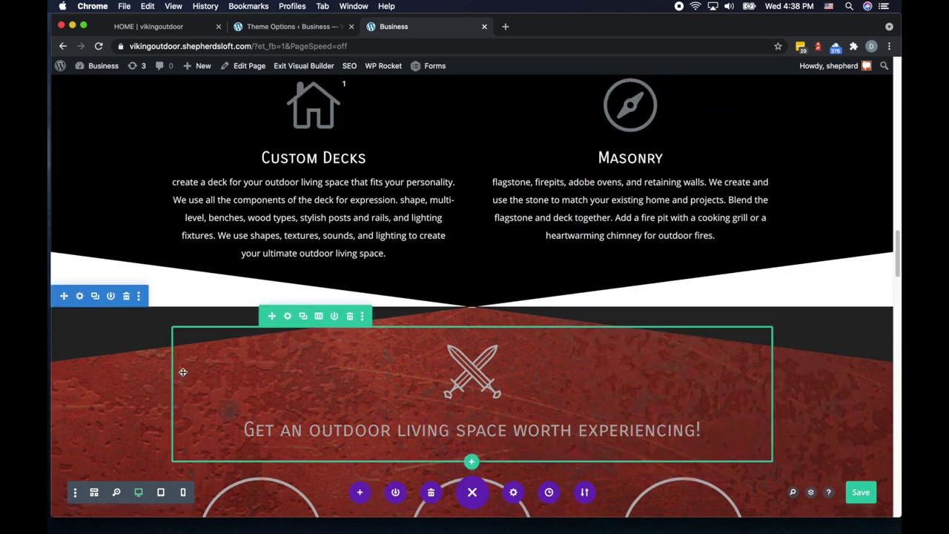
scroll(206, 329, down, 7)
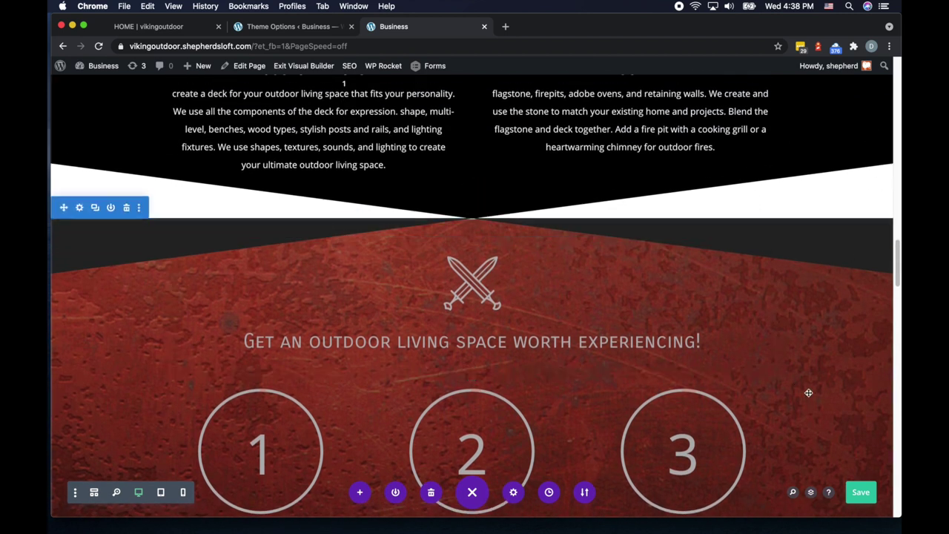
scroll(828, 347, down, 5)
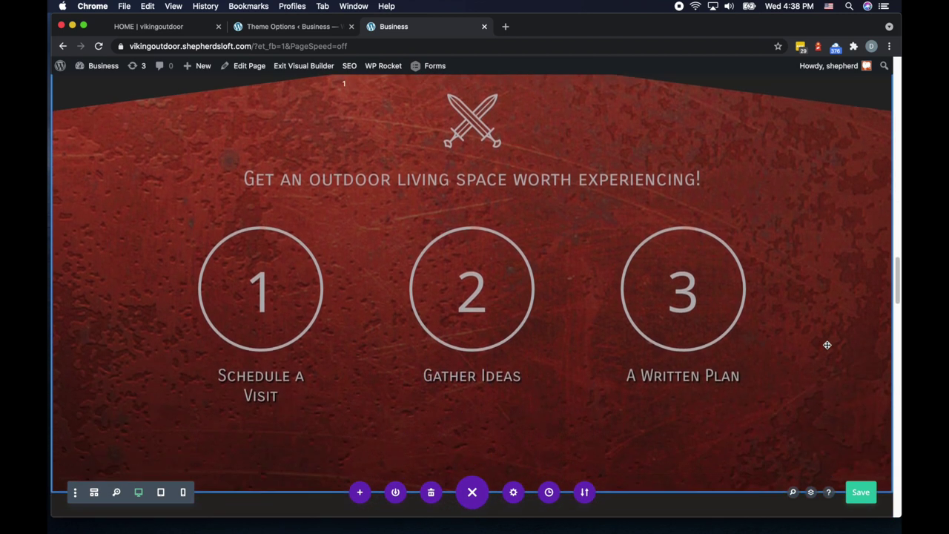
Review the page from the "Outdoor Living Experienced" section up to the hero banner and the three lantern feature blocks.
scroll(827, 345, up, 4)
scroll(827, 346, down, 20)
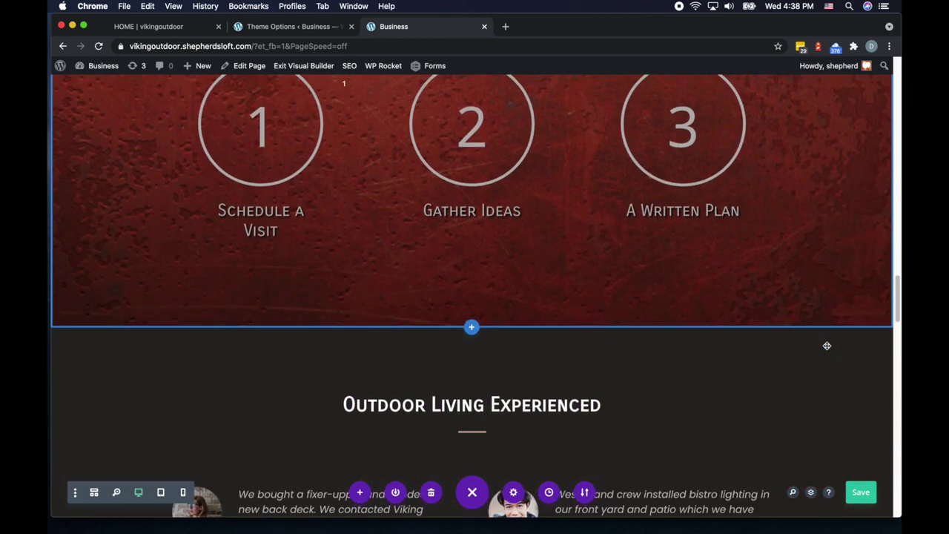
scroll(827, 346, up, 10)
scroll(827, 346, up, 20)
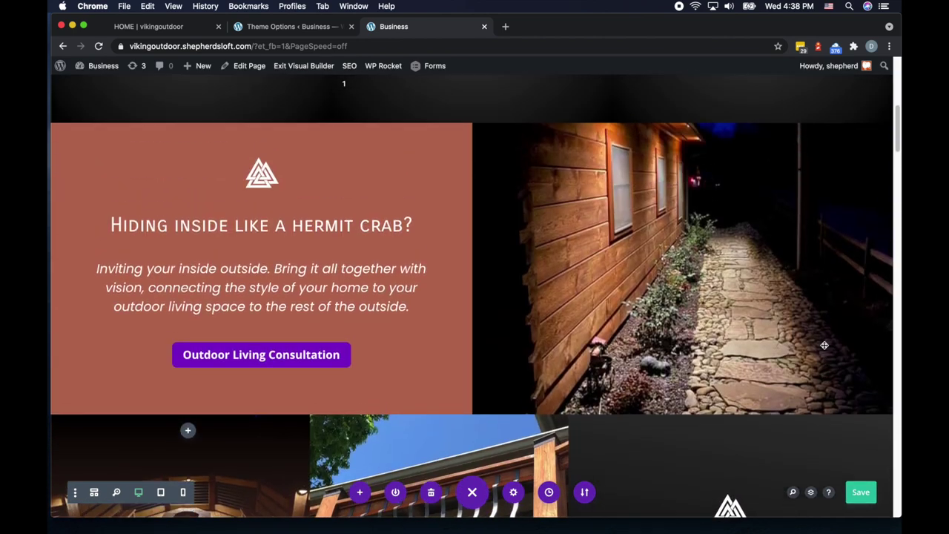
scroll(816, 350, down, 8)
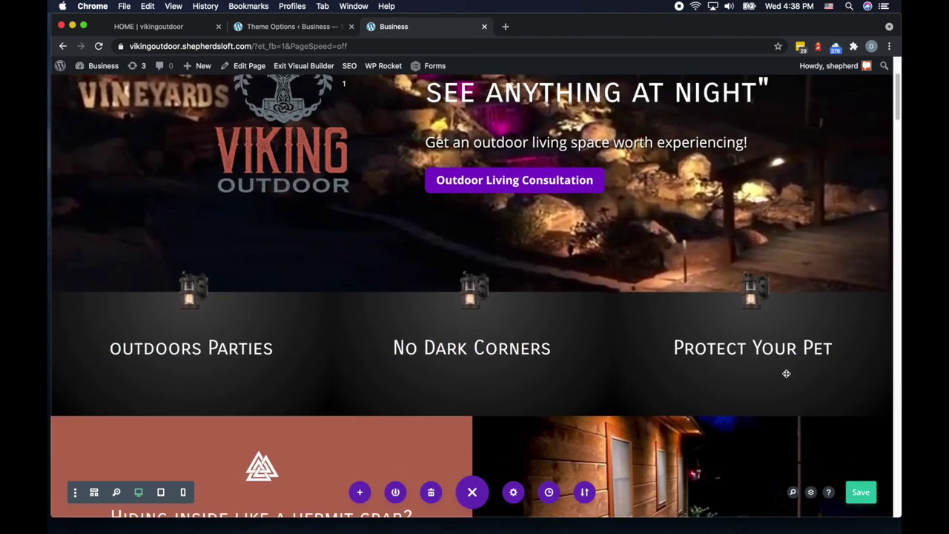
scroll(786, 372, up, 3)
scroll(526, 333, up, 4)
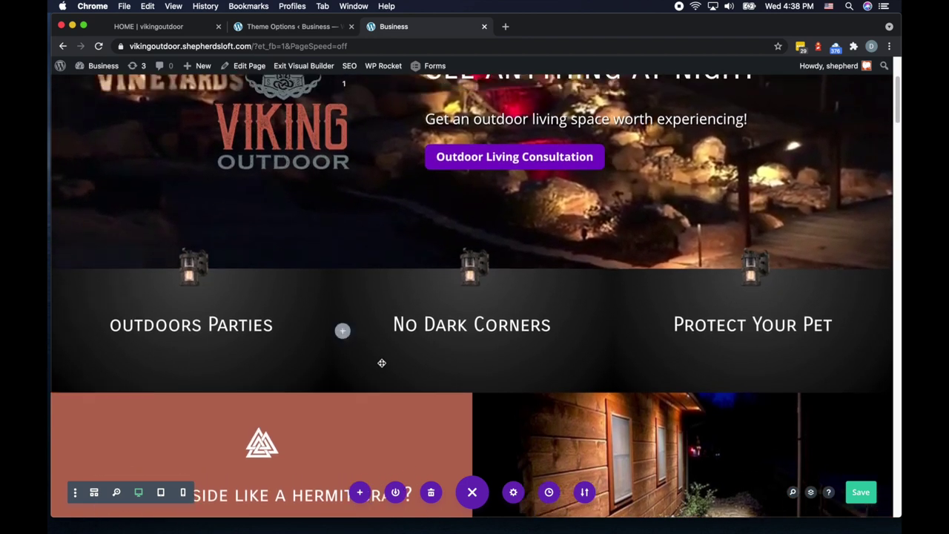
scroll(528, 364, down, 1)
scroll(528, 364, down, 5)
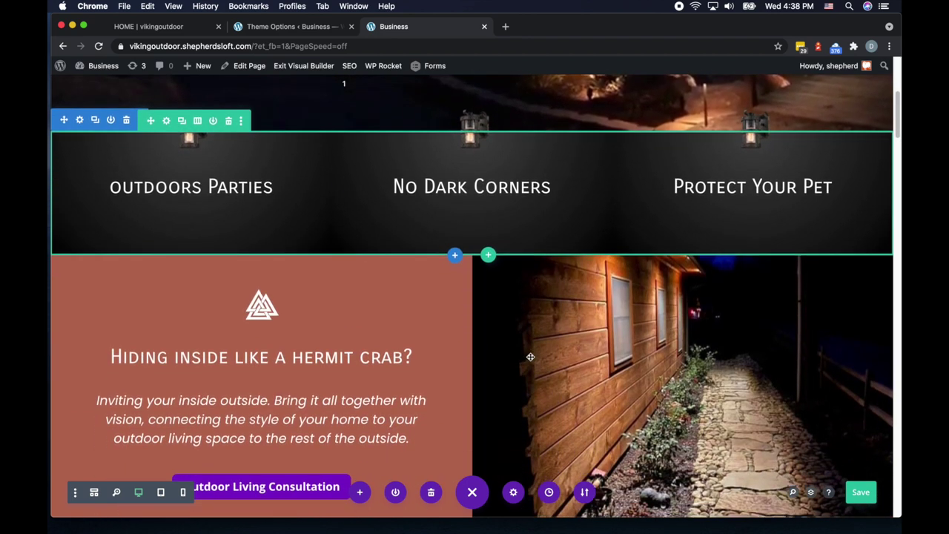
scroll(478, 261, up, 2)
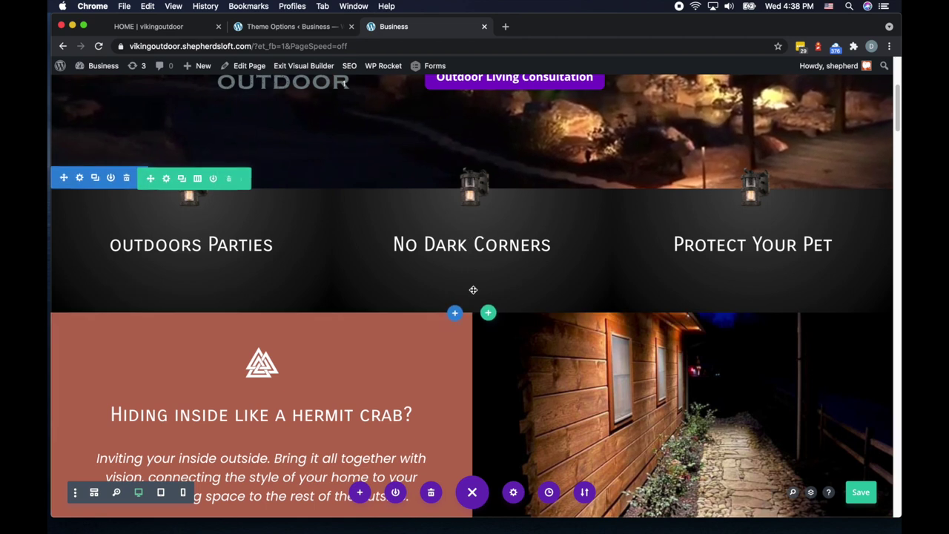
Insert a regular section with a single-column row and an Image module between the lantern feature blocks and the "Hiding inside like a hermit crab?" section.
click(456, 313)
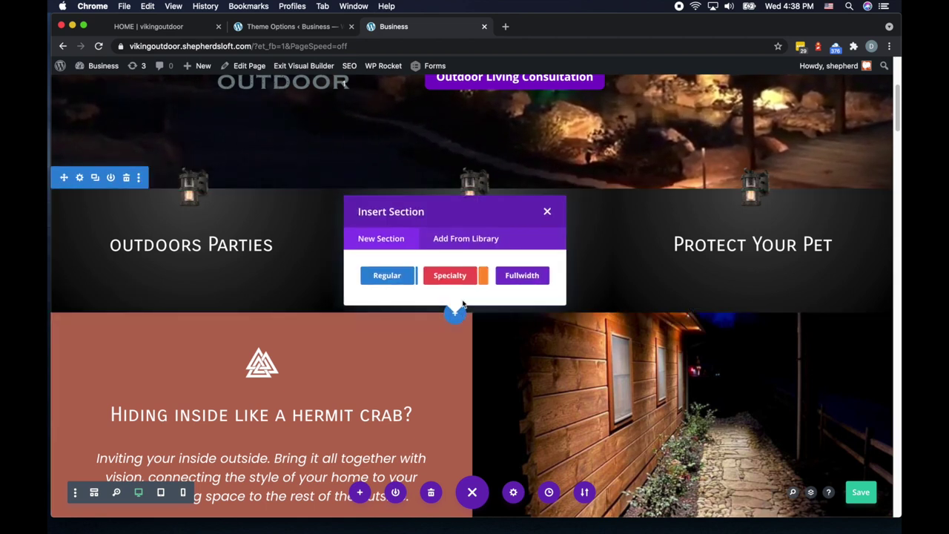
click(386, 275)
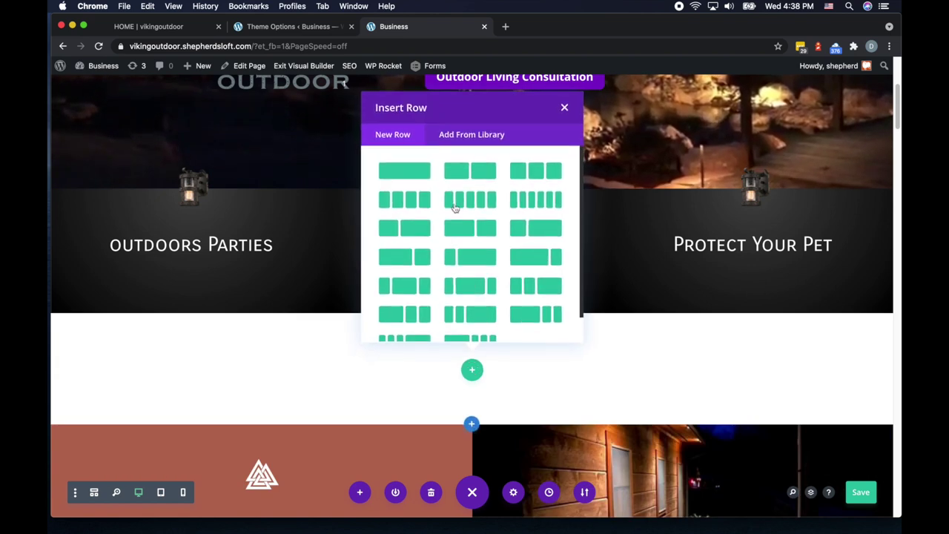
click(405, 172)
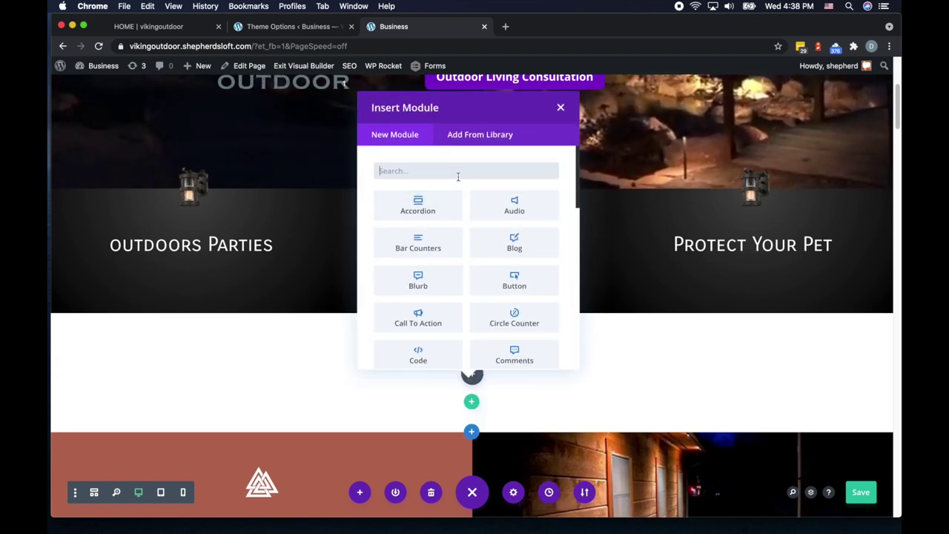
text(image)
click(419, 207)
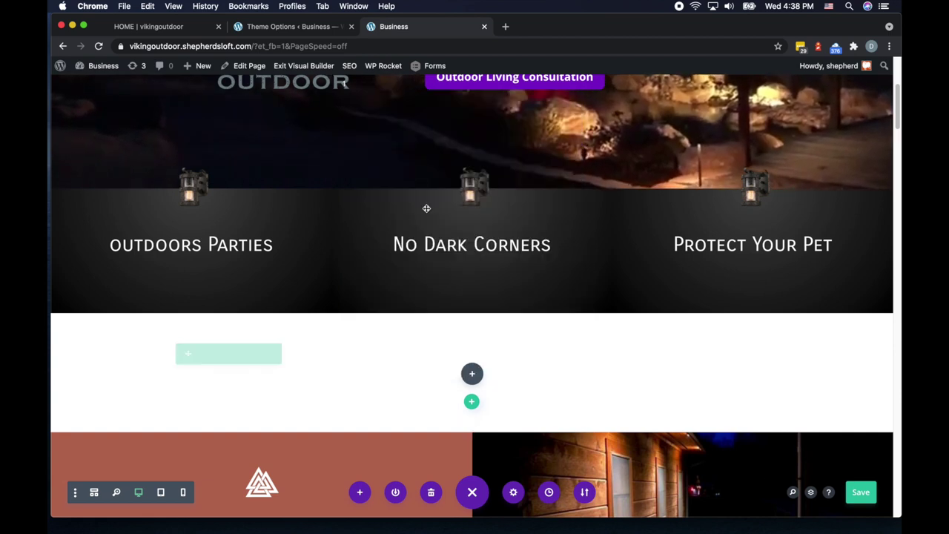
Use the knotwork icon icon-reef.jpeg from the media library as the new module's image.
click(775, 268)
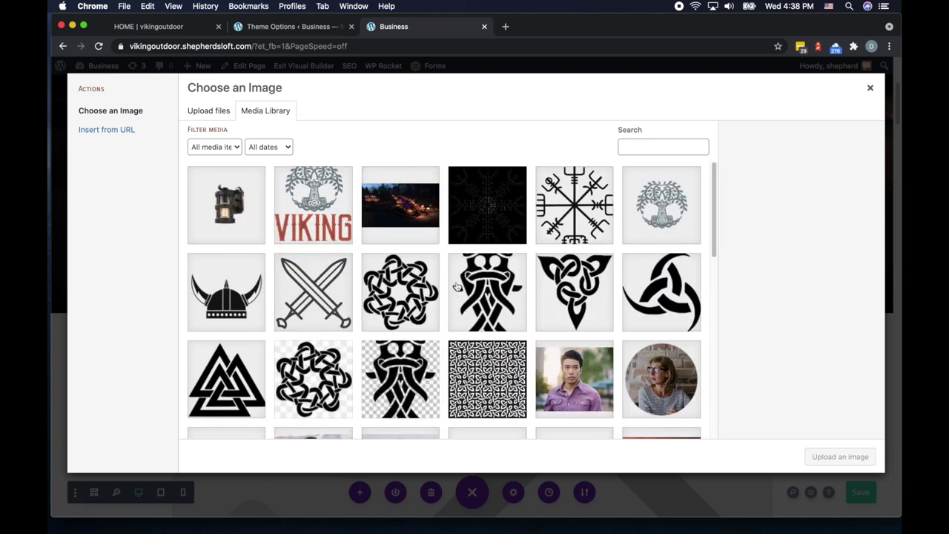
scroll(476, 290, down, 2)
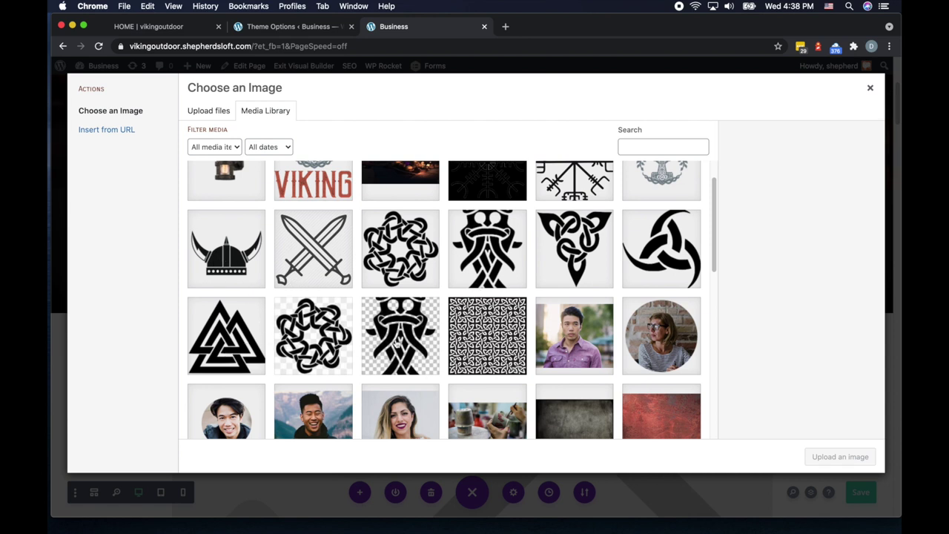
click(315, 333)
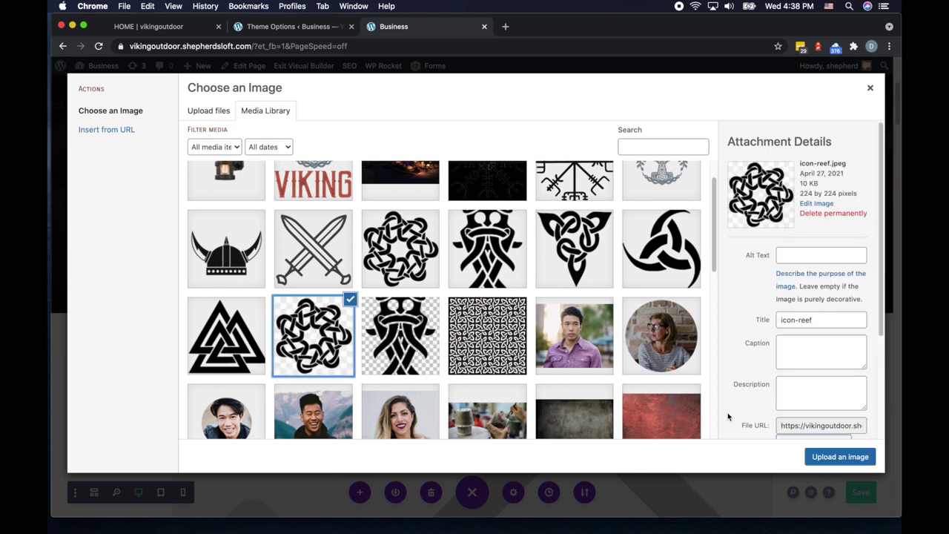
click(853, 457)
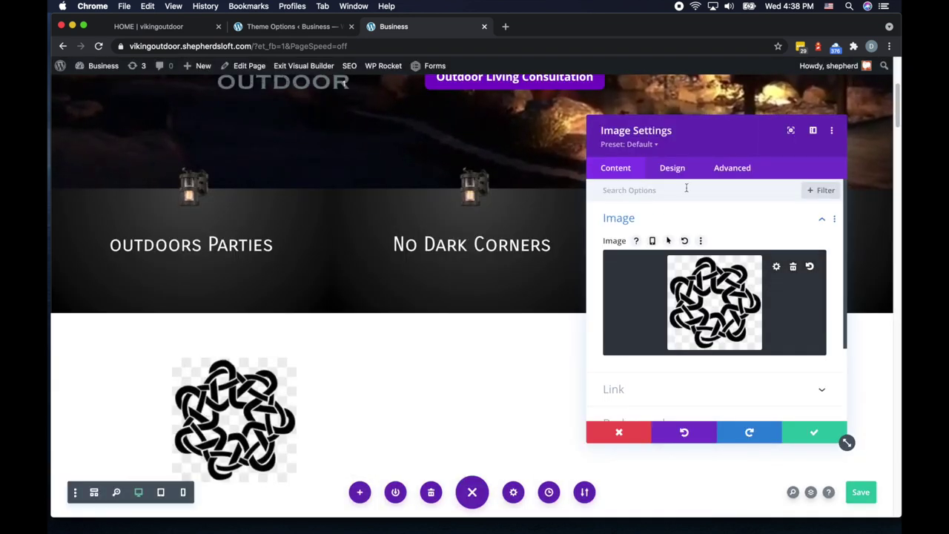
Center the knotwork icon, set its width to 3%, and apply the image settings.
click(675, 170)
click(632, 219)
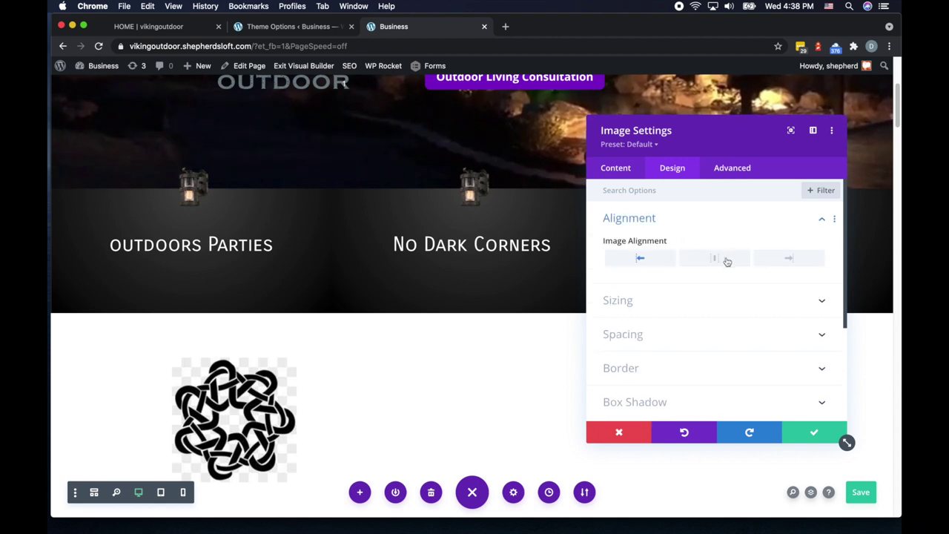
click(718, 258)
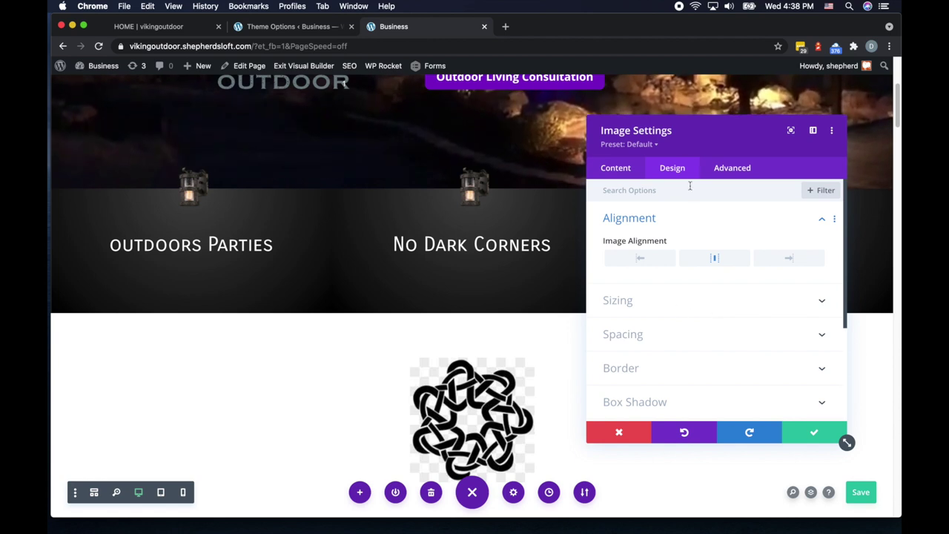
click(627, 301)
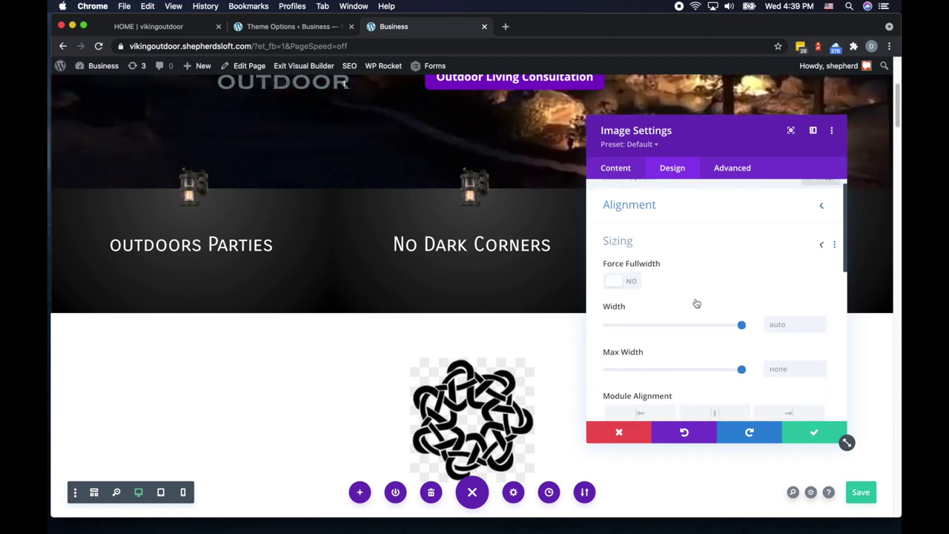
drag(740, 282, 611, 286)
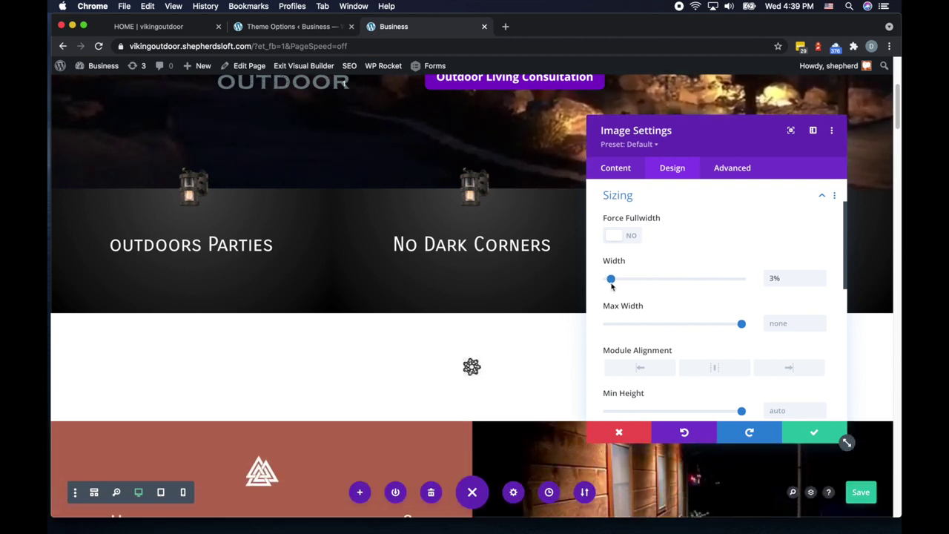
click(816, 432)
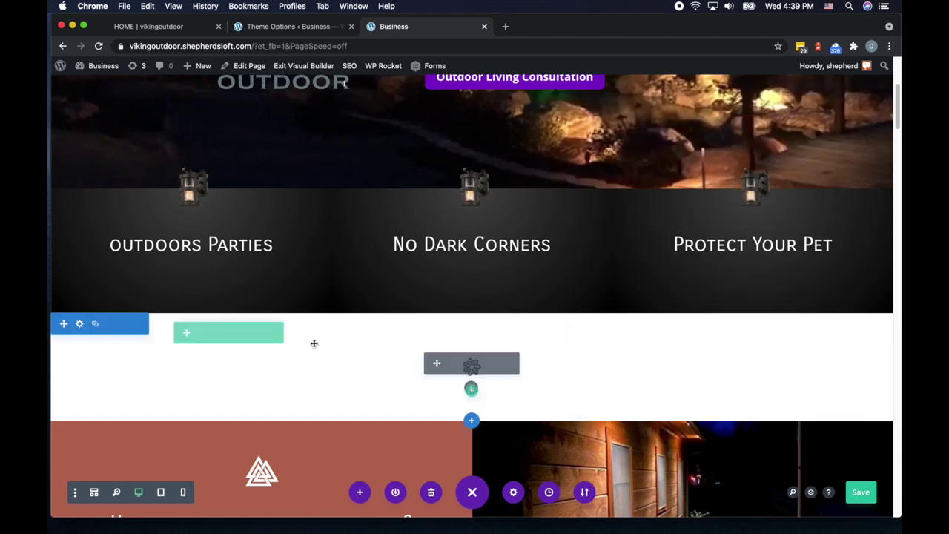
Reduce the spacing above and below the knotwork icon to make its section a narrow band.
drag(249, 327, 248, 272)
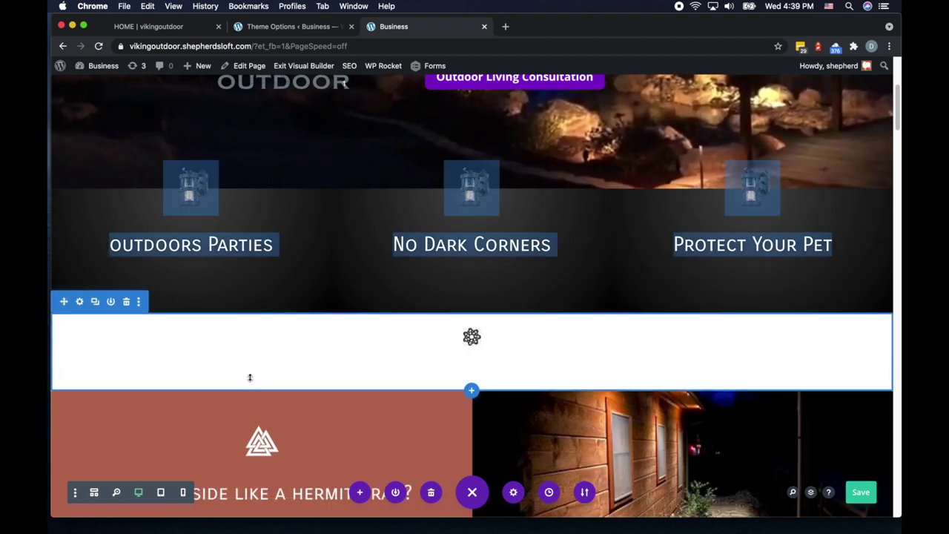
drag(250, 377, 249, 332)
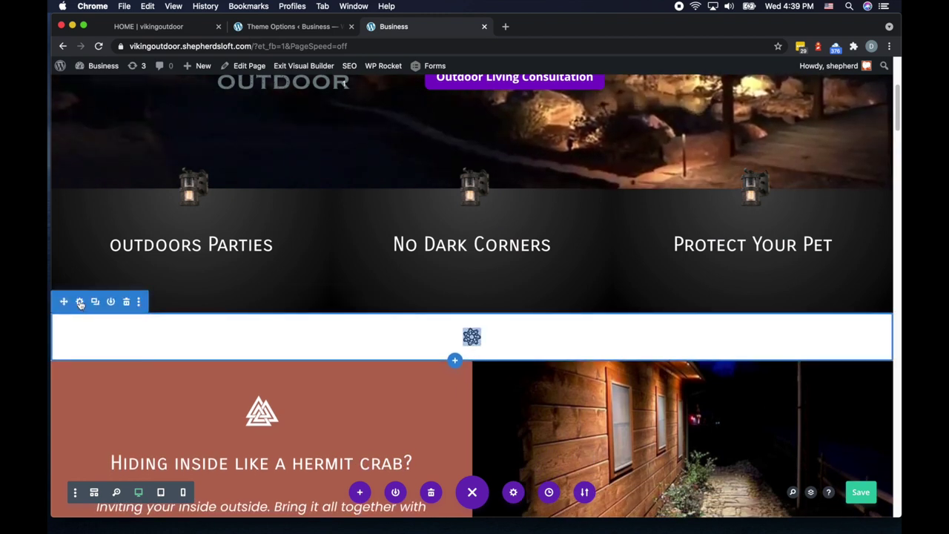
Add a background gradient to the knotwork icon's section.
click(133, 301)
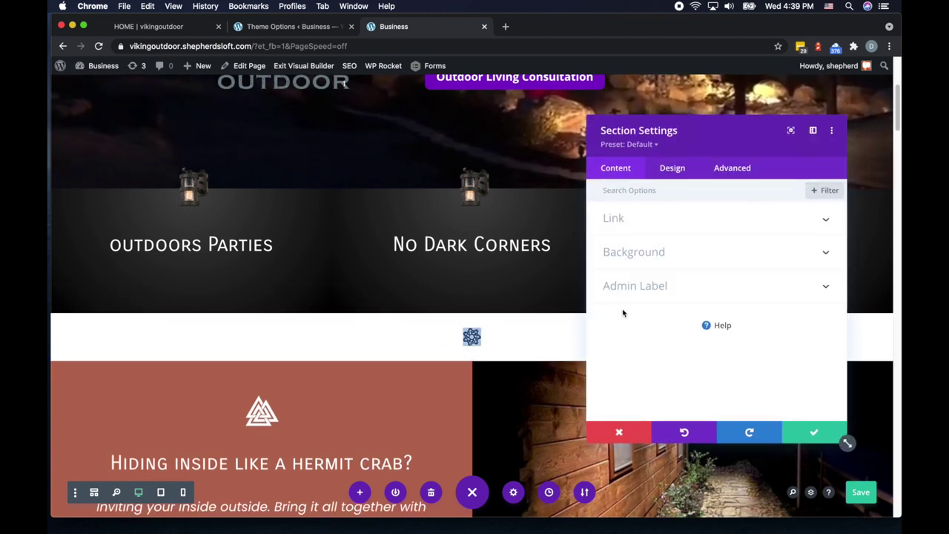
click(661, 255)
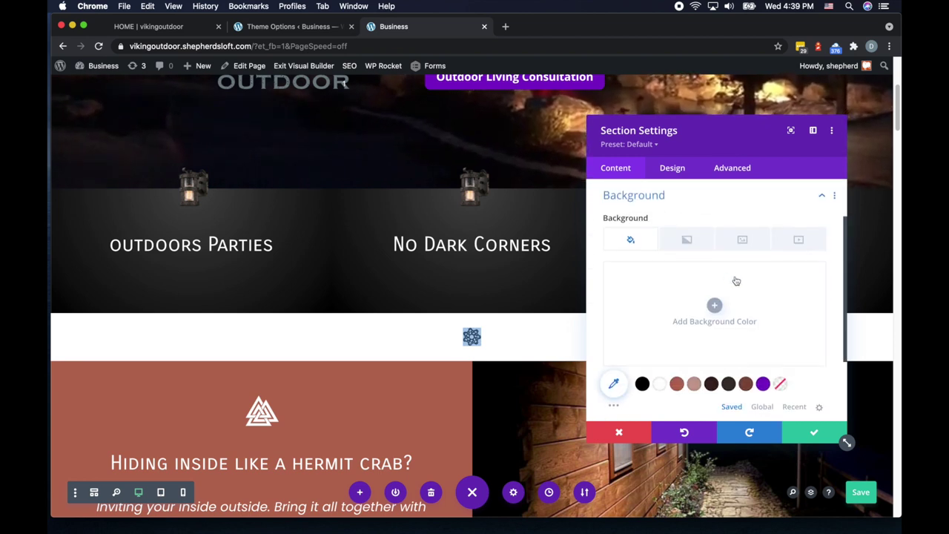
click(719, 301)
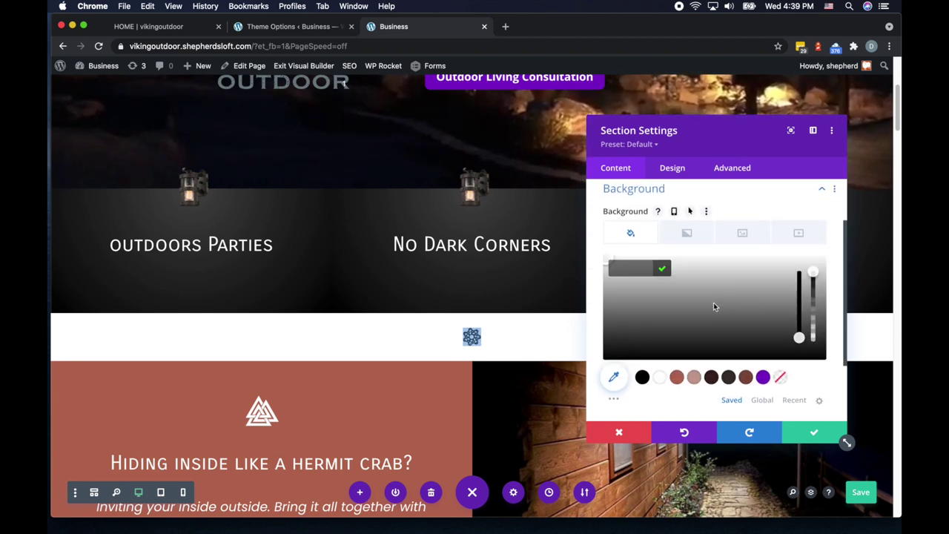
click(687, 235)
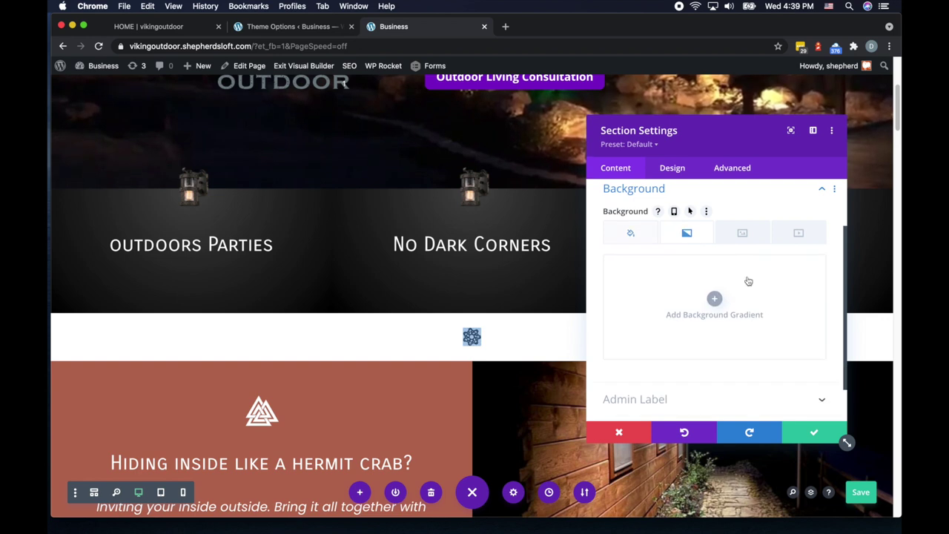
click(714, 299)
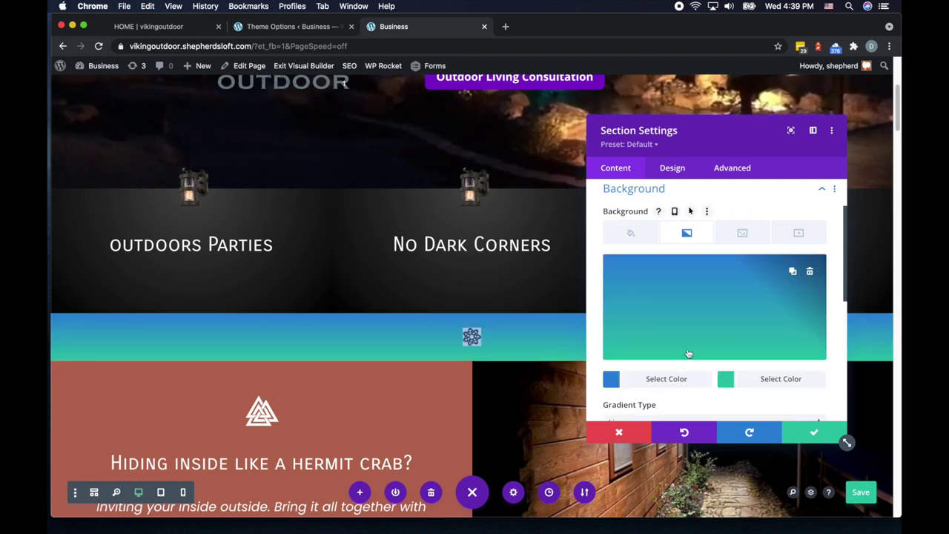
Set the gradient's first color to black (#000000) and its second color to white (#ffffff).
click(623, 383)
click(643, 377)
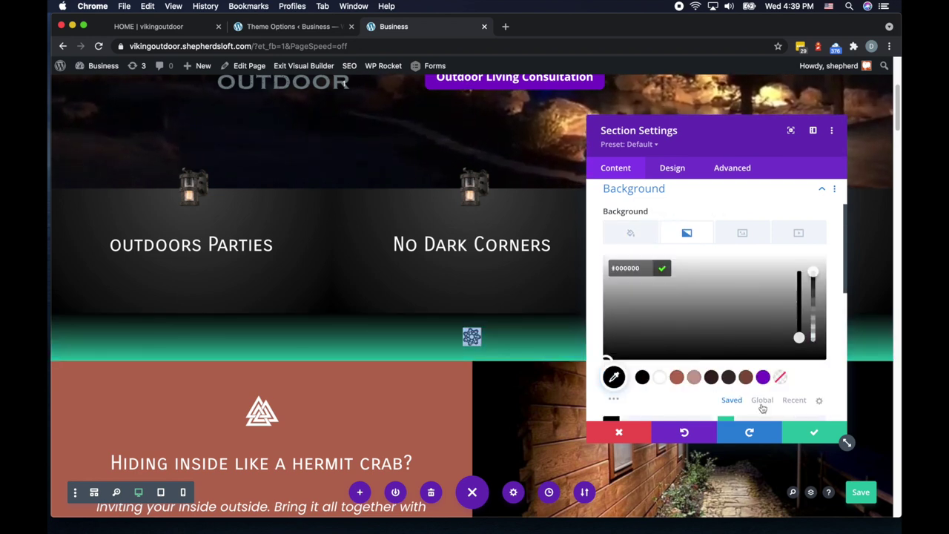
scroll(770, 399, down, 1)
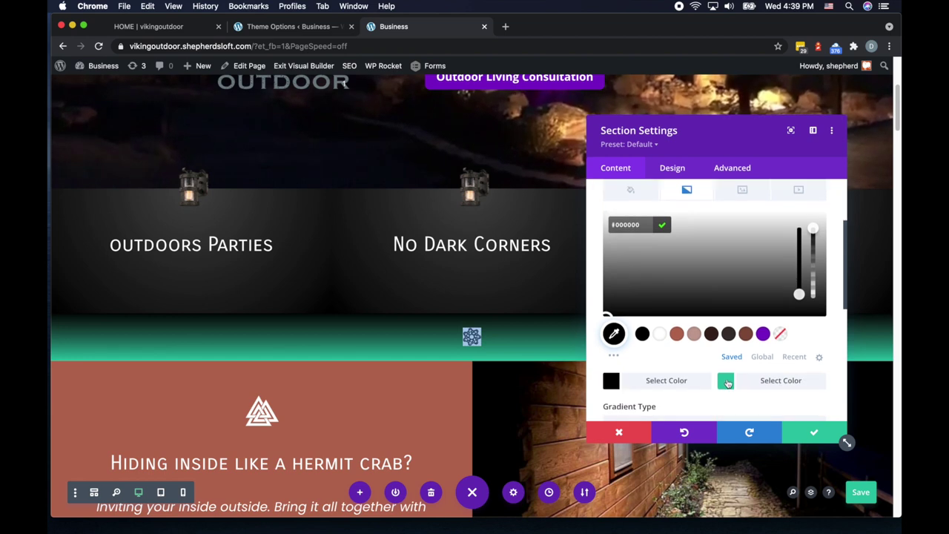
click(727, 382)
click(660, 333)
scroll(794, 375, down, 2)
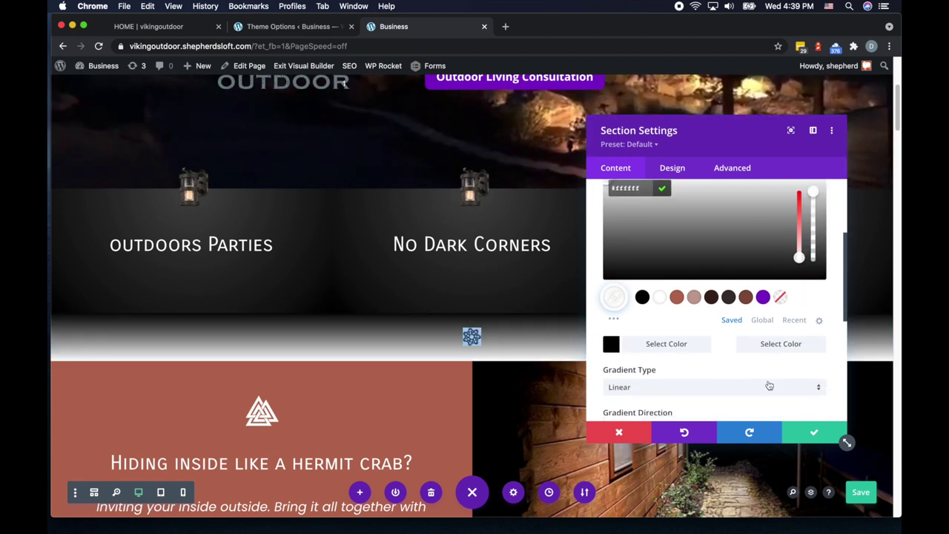
scroll(796, 375, down, 1)
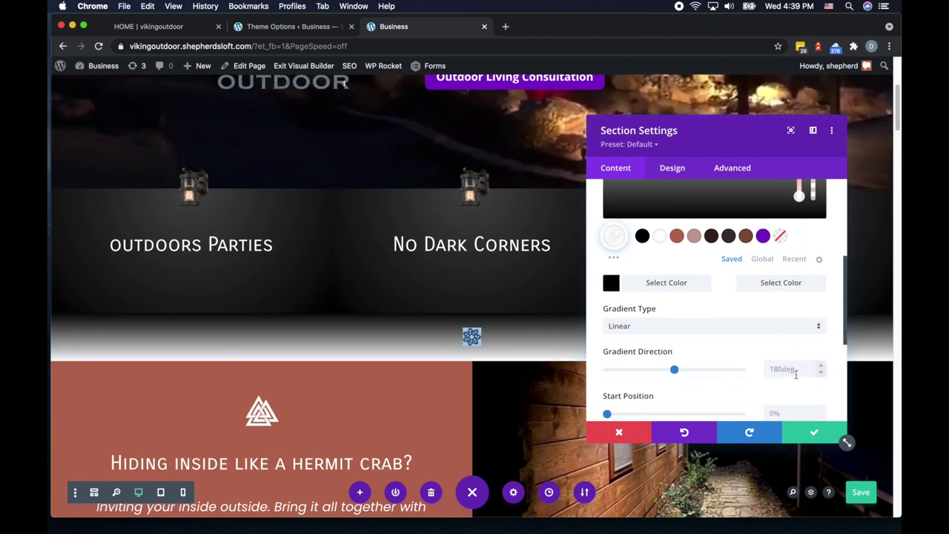
click(498, 336)
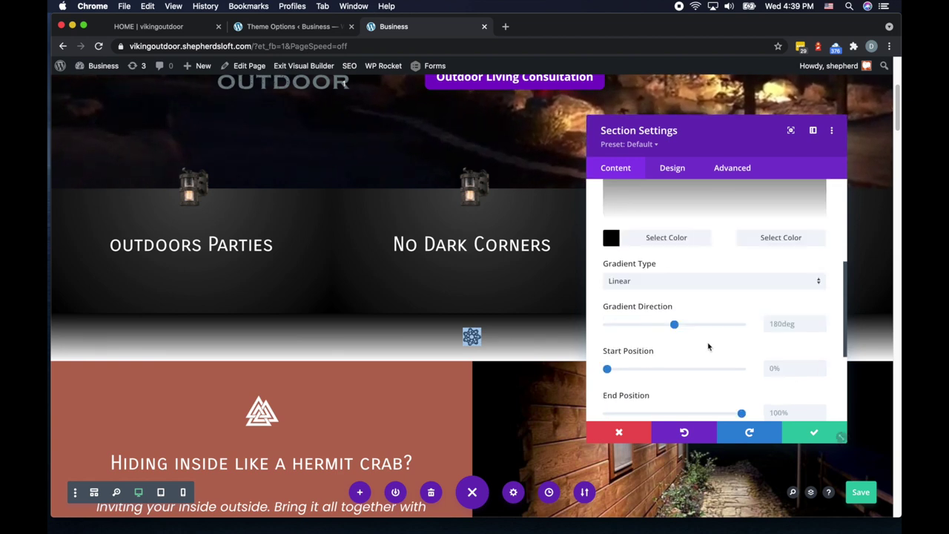
Set both the gradient's start position and end position to 50%.
scroll(729, 351, down, 2)
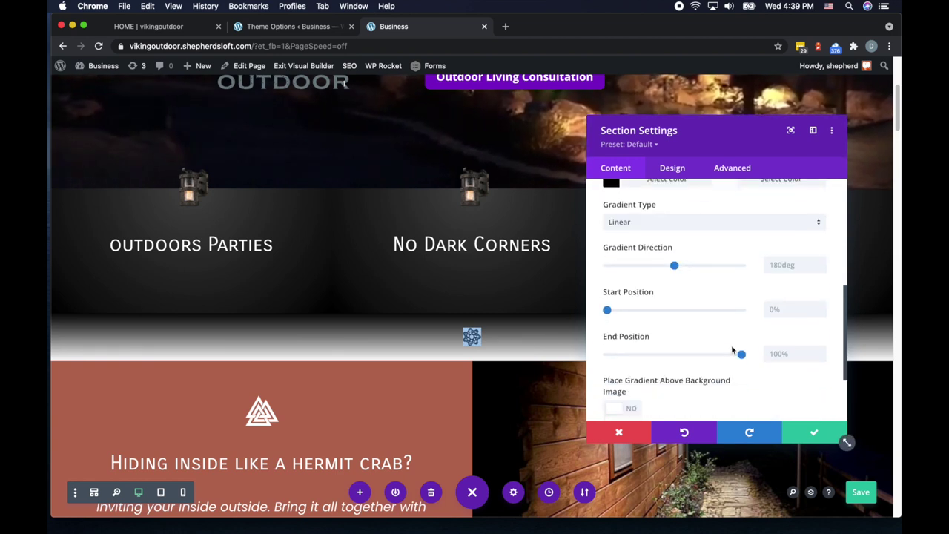
click(796, 311)
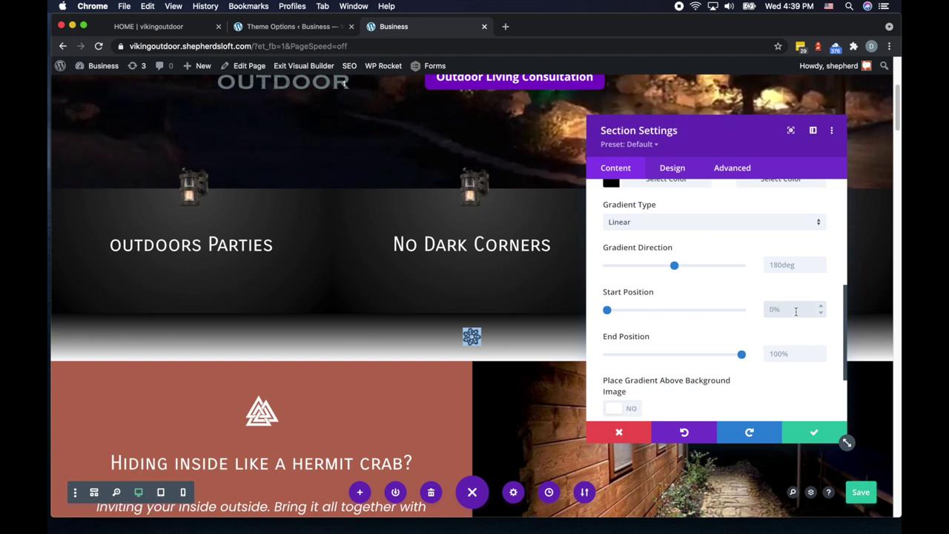
text(50%)
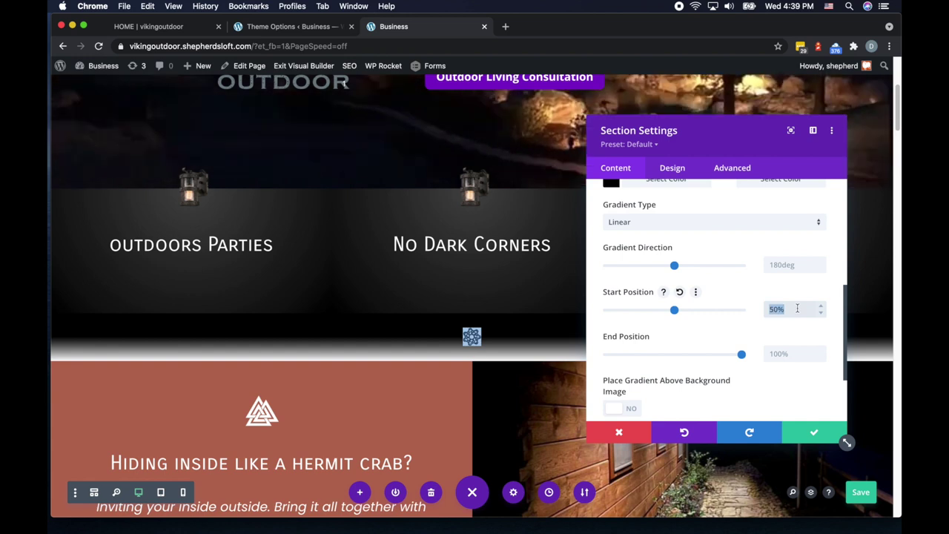
click(797, 353)
text(50%)
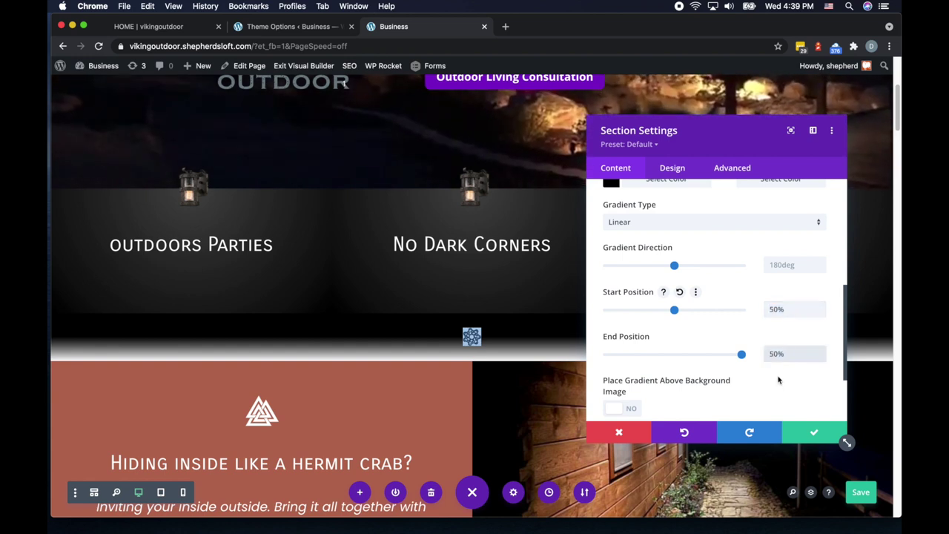
Try gradient directions of 45deg and 65deg on the knotwork icon's section, settle on 10deg, and save the section settings.
scroll(781, 378, down, 3)
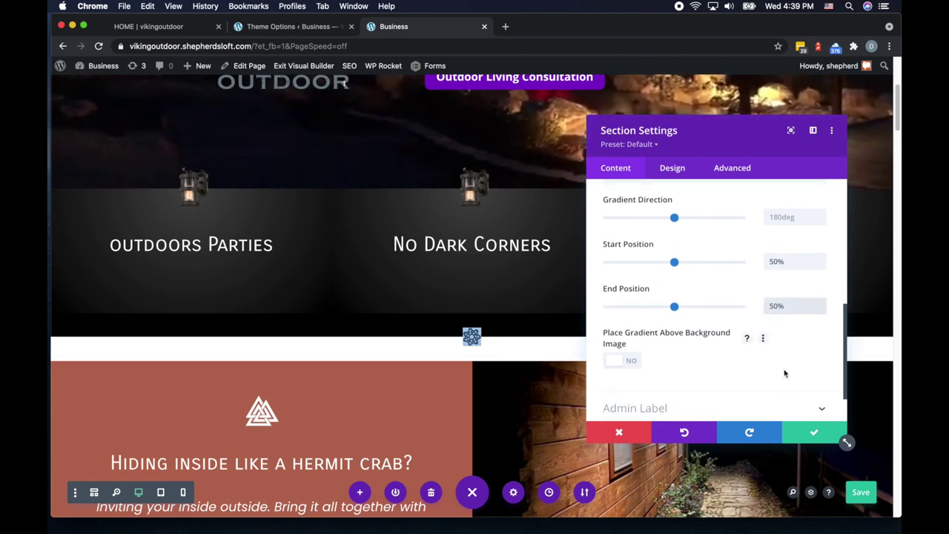
scroll(784, 373, down, 2)
scroll(786, 373, up, 8)
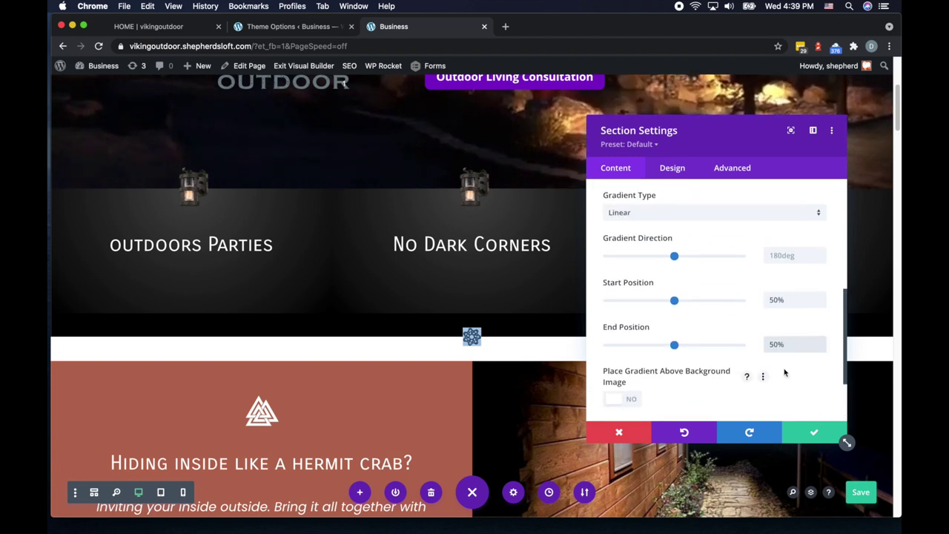
scroll(711, 348, down, 1)
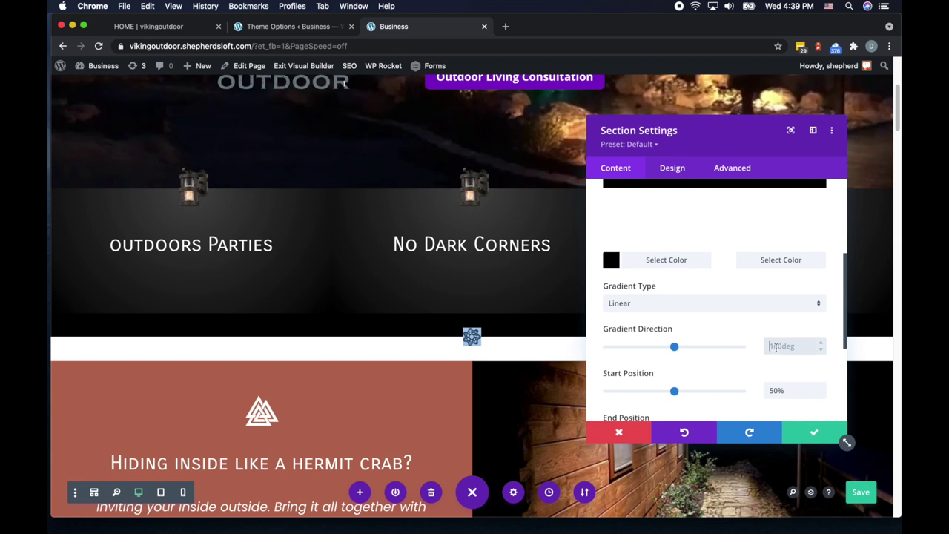
text(deg)
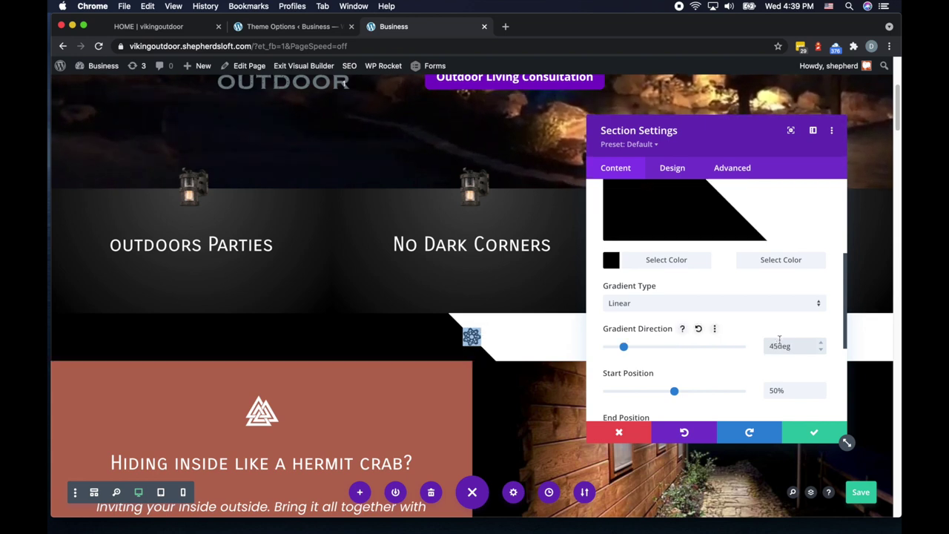
text(6)
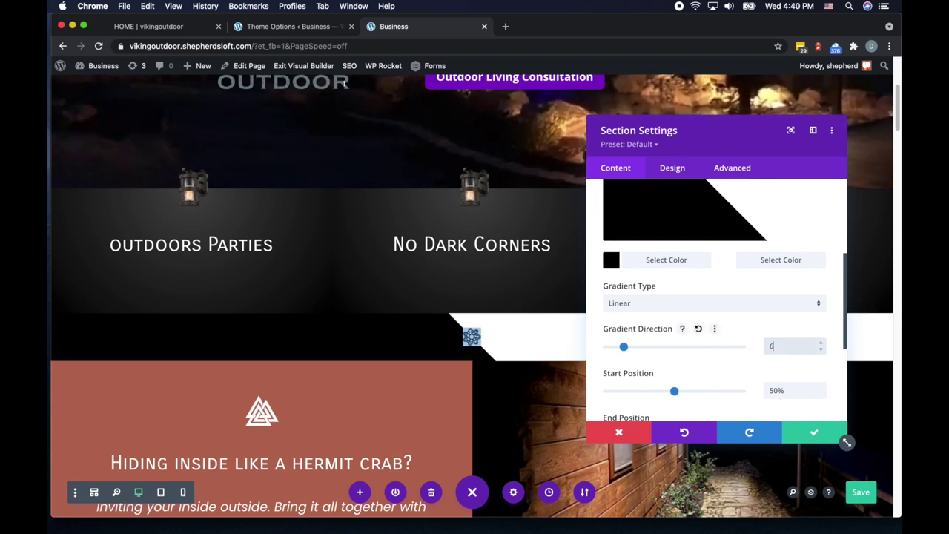
text(5deg)
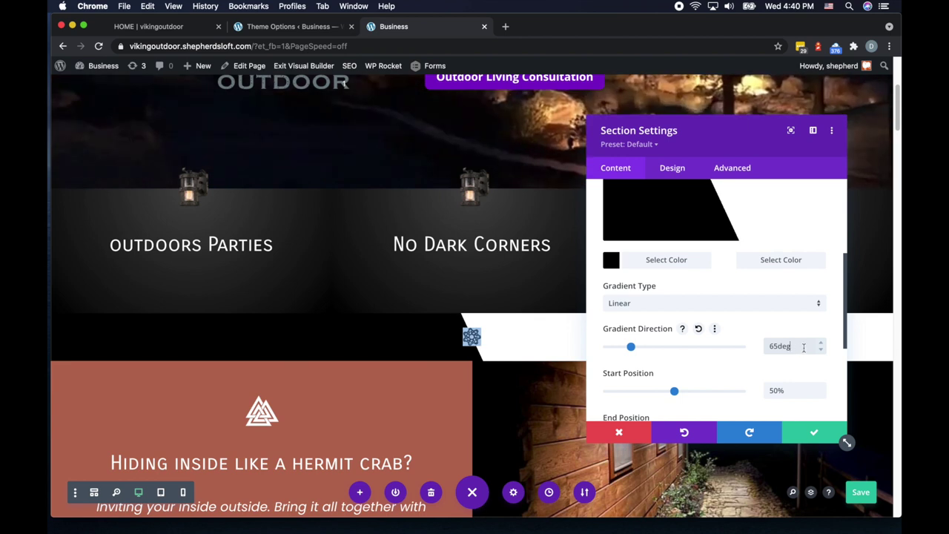
text(deg)
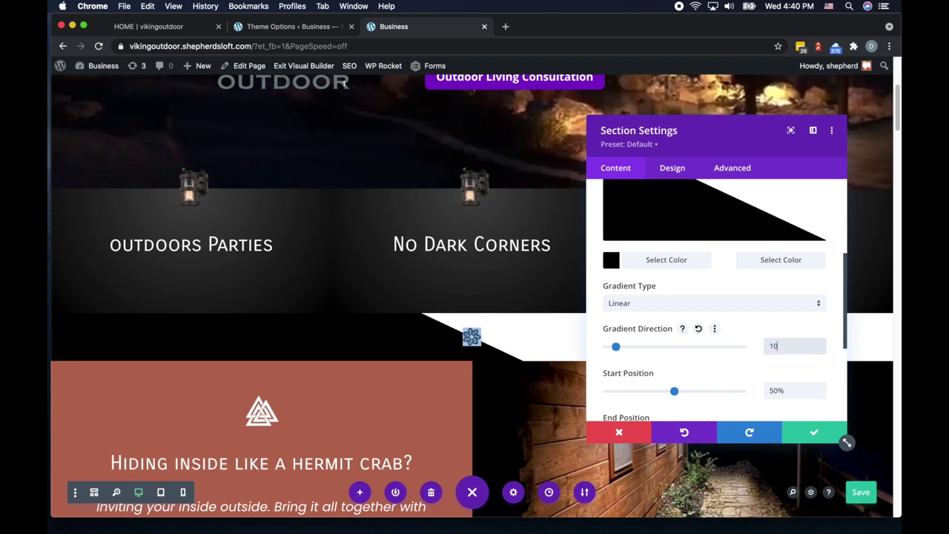
text(deg)
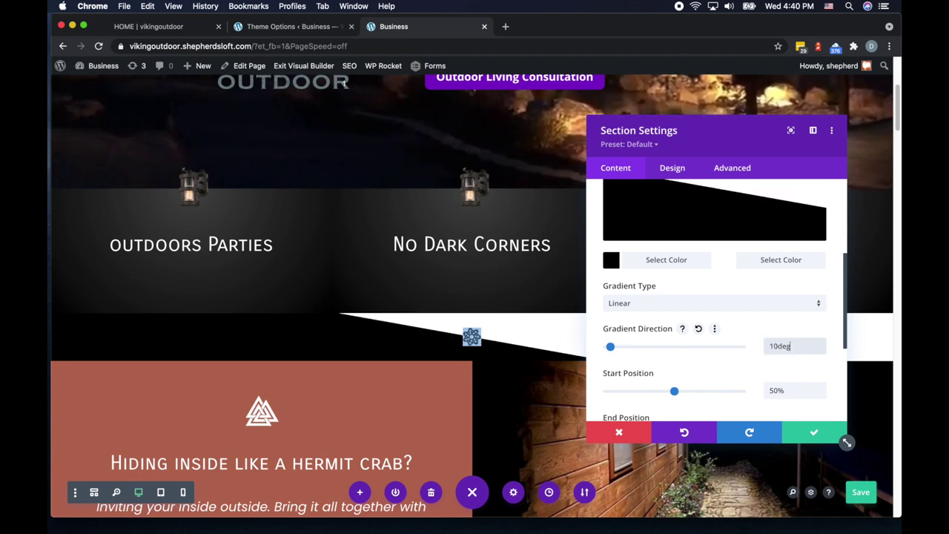
click(820, 432)
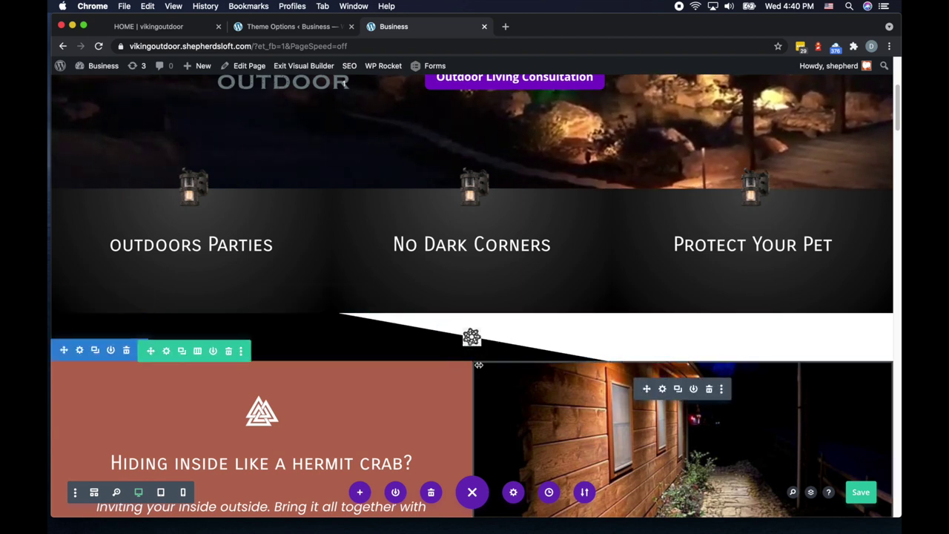
Replace the knotwork image in the slanted band with the black triple-horn icon from the media library and save the module.
click(500, 343)
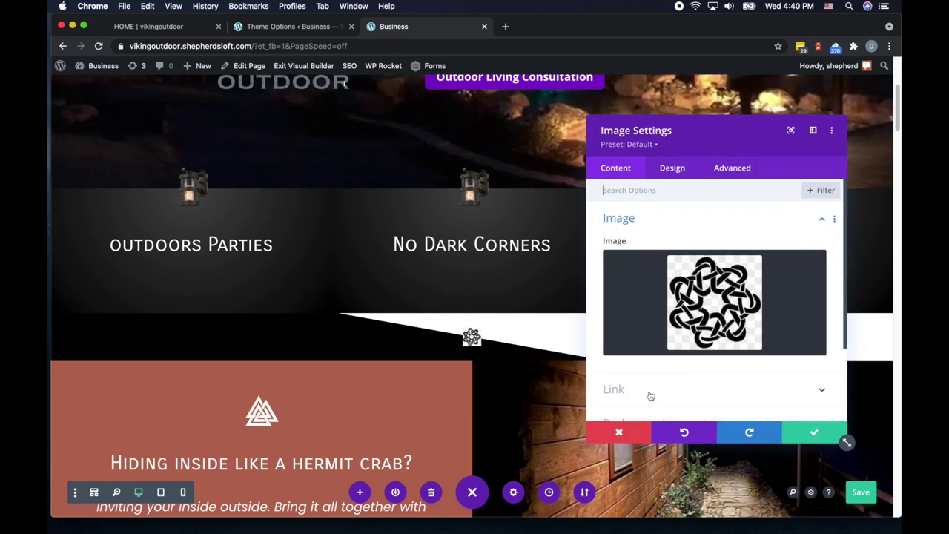
scroll(706, 283, down, 3)
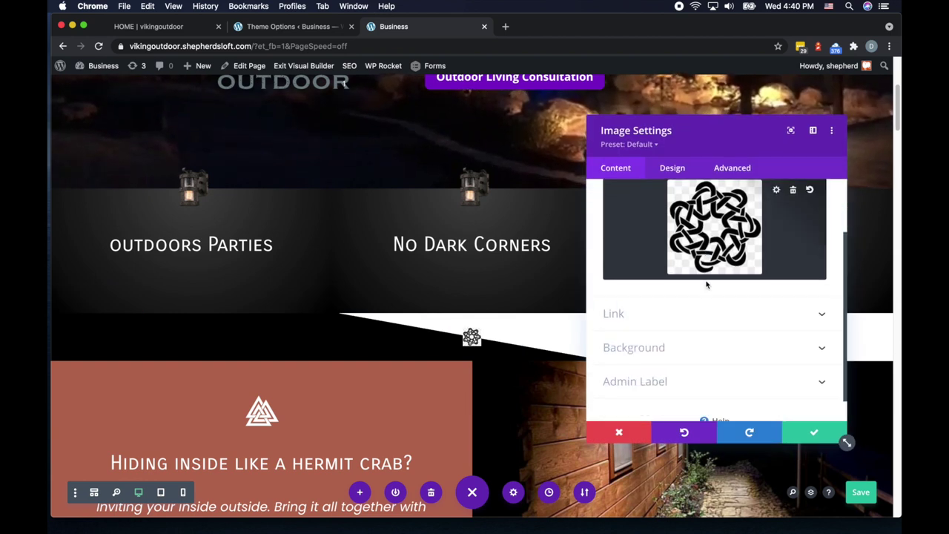
scroll(735, 282, up, 3)
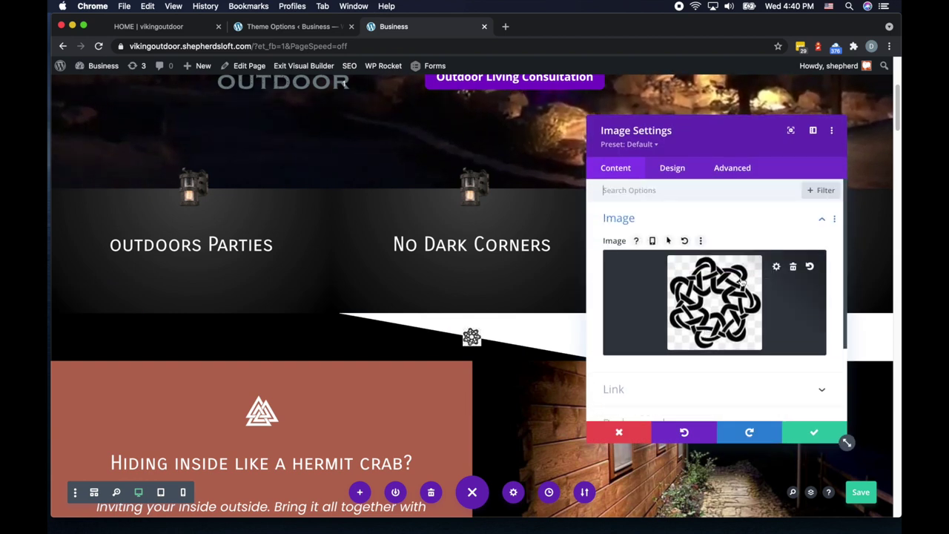
click(777, 267)
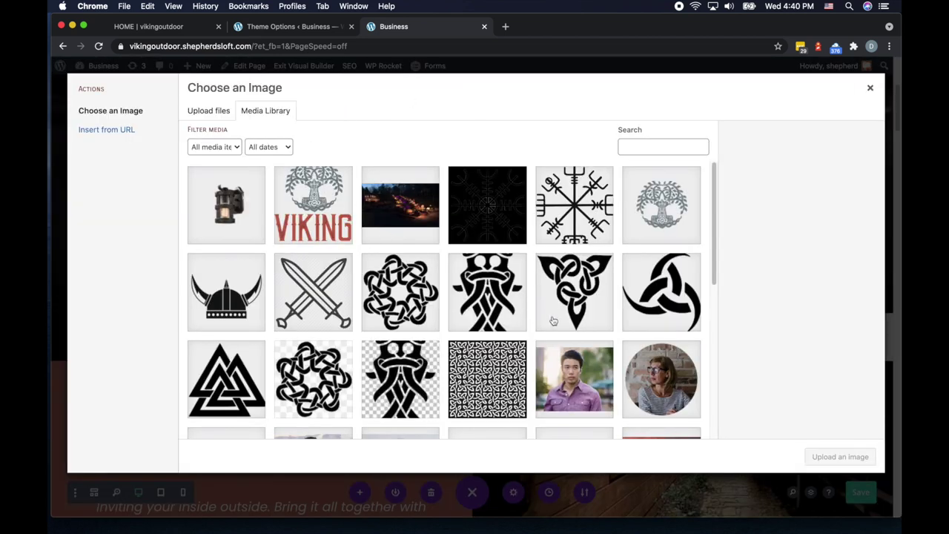
click(576, 300)
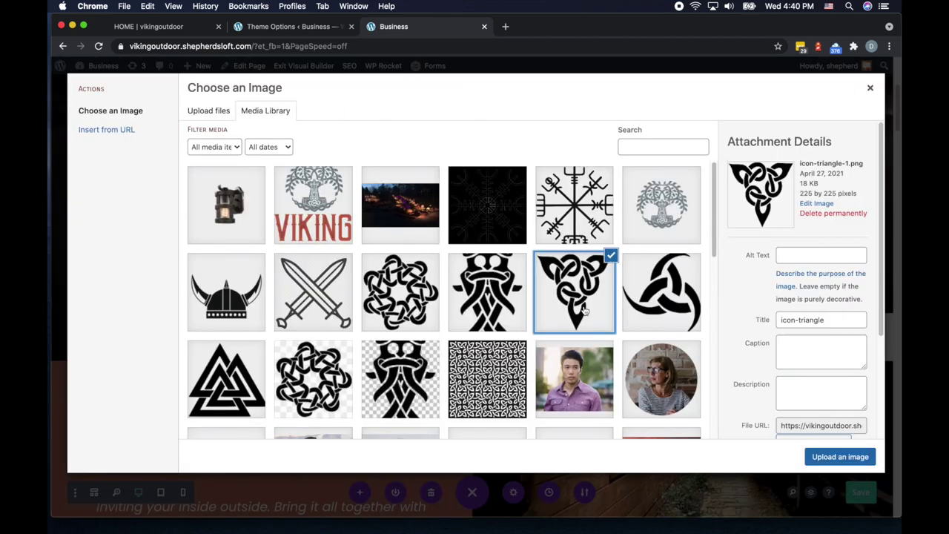
click(672, 314)
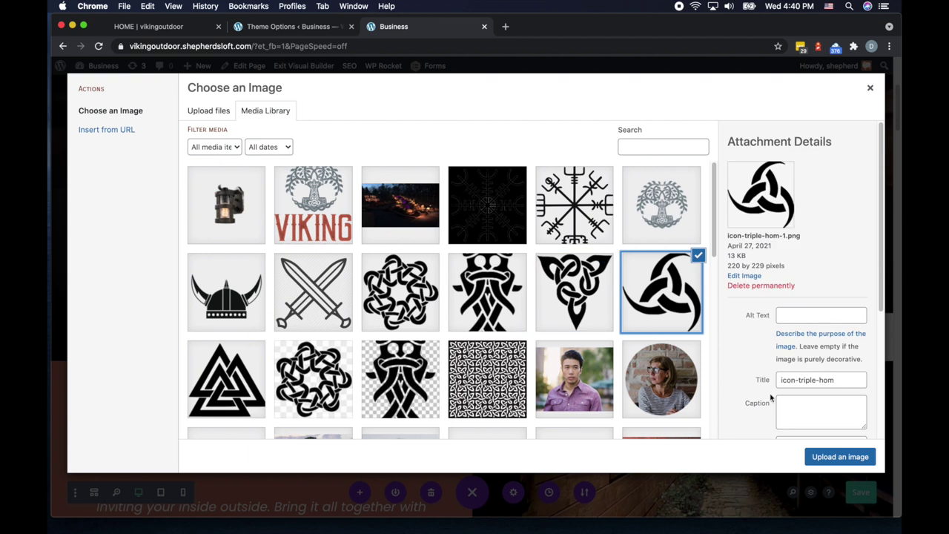
click(847, 454)
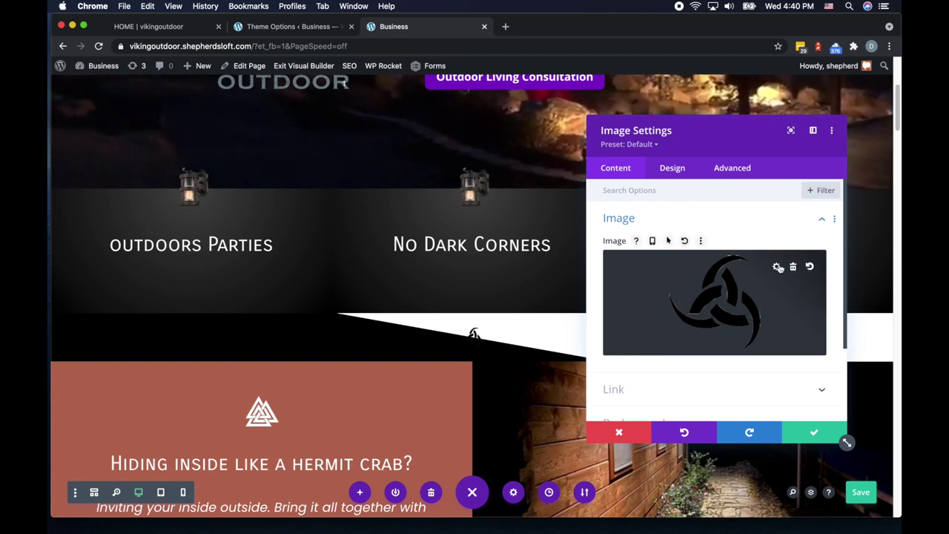
click(816, 436)
Compare the slanted black-and-white band below the lantern blocks with the diagonal background of the "Inviting your inside outside" section.
scroll(785, 401, down, 3)
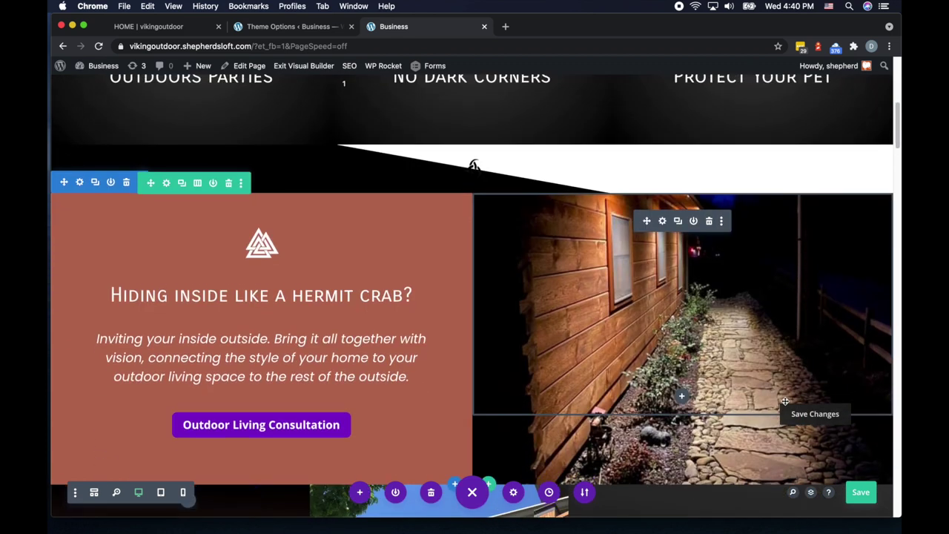
scroll(785, 402, up, 5)
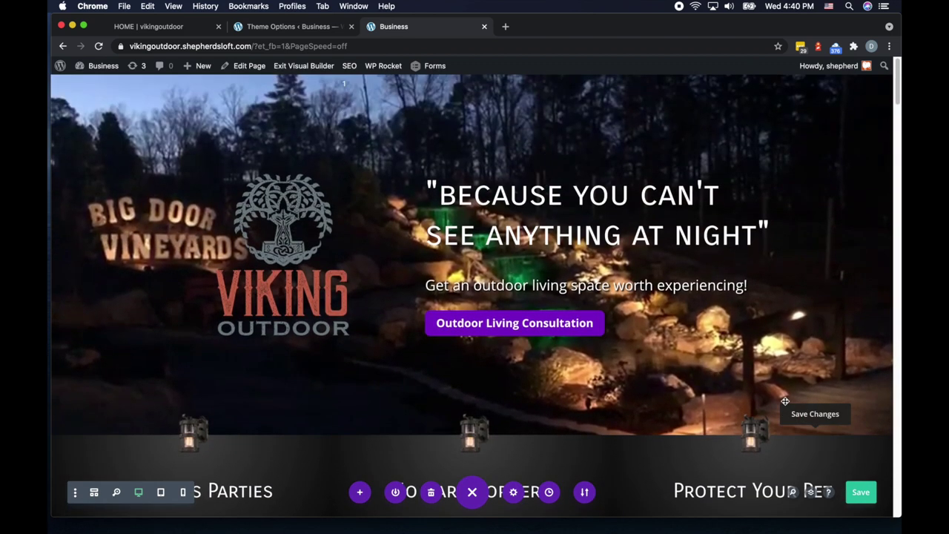
scroll(785, 401, down, 6)
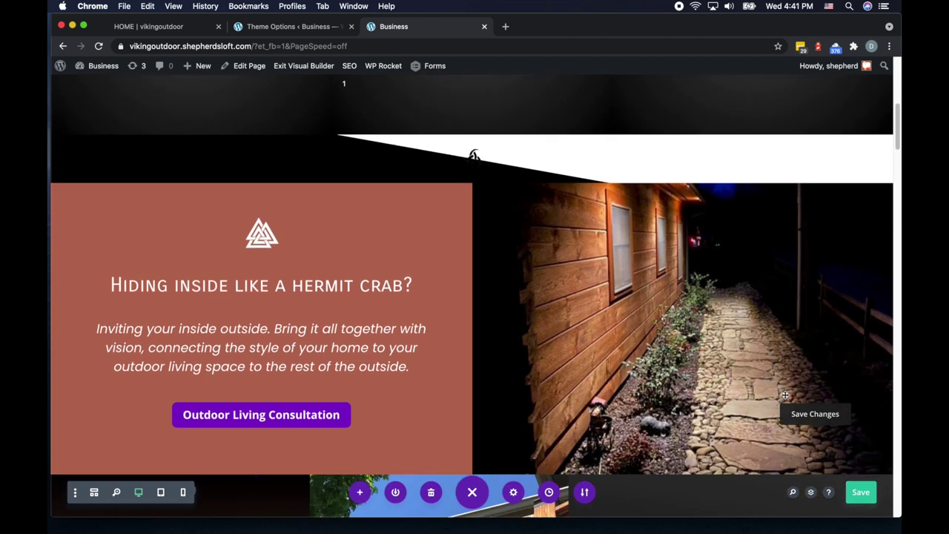
scroll(785, 399, up, 3)
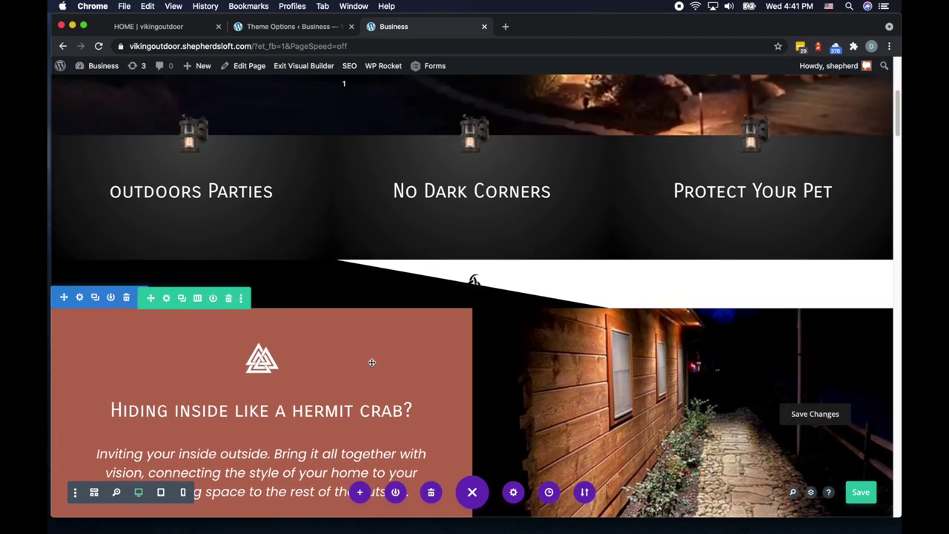
scroll(379, 348, down, 7)
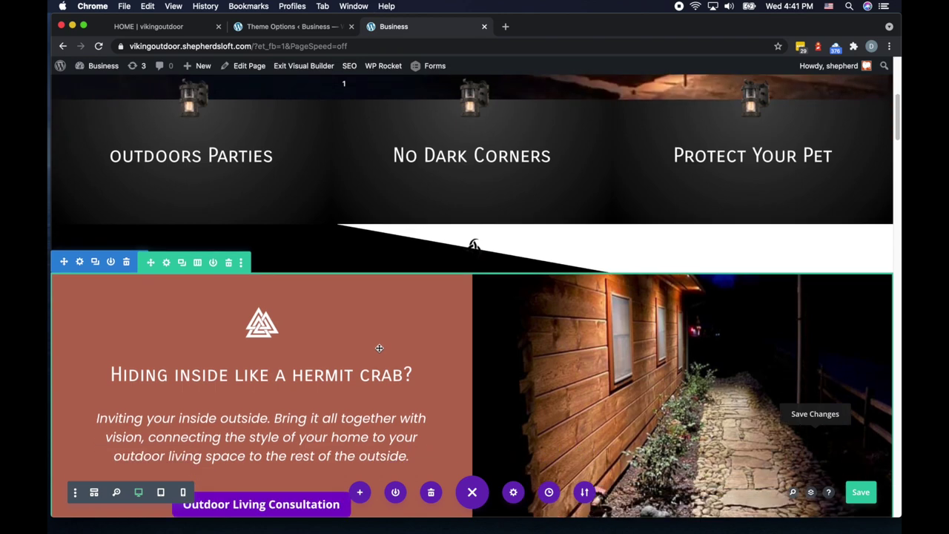
scroll(379, 347, down, 14)
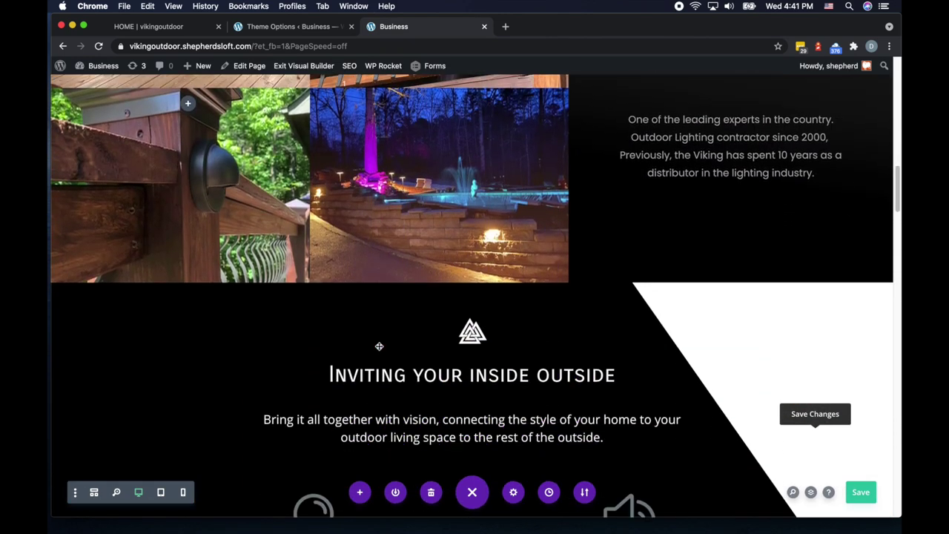
scroll(690, 290, up, 3)
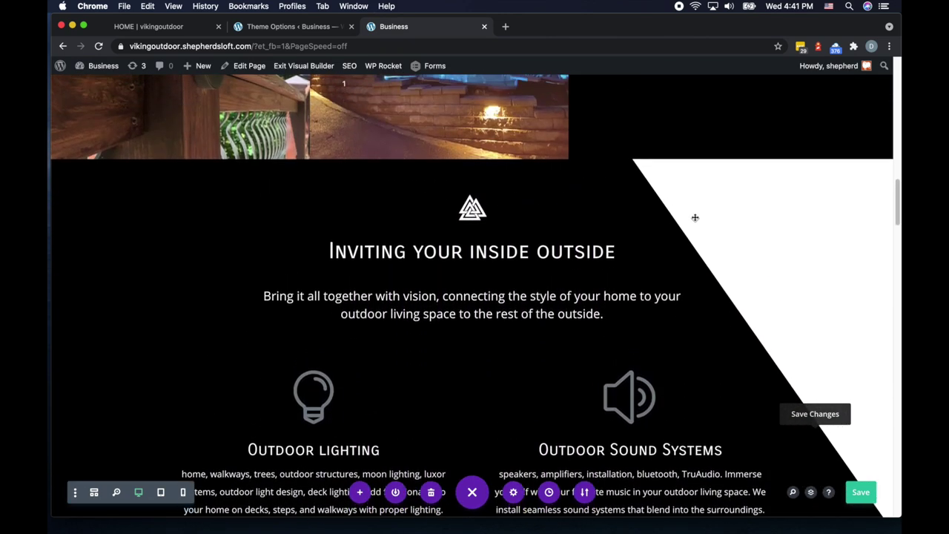
scroll(582, 253, up, 8)
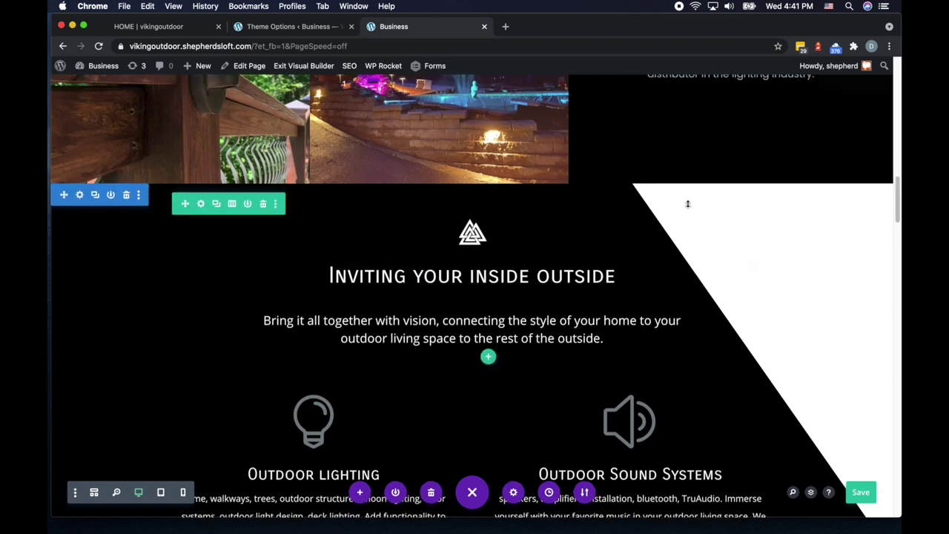
scroll(623, 209, up, 10)
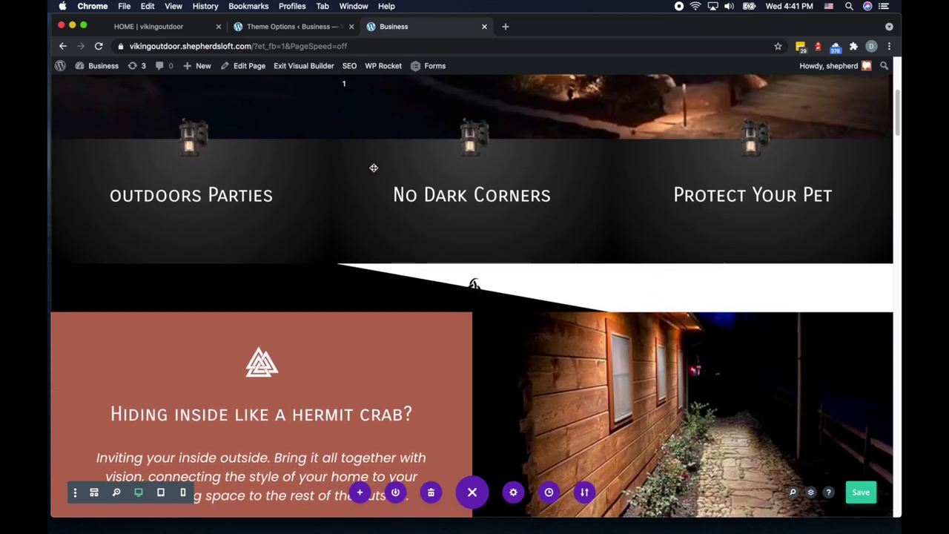
scroll(511, 263, down, 6)
scroll(511, 262, down, 8)
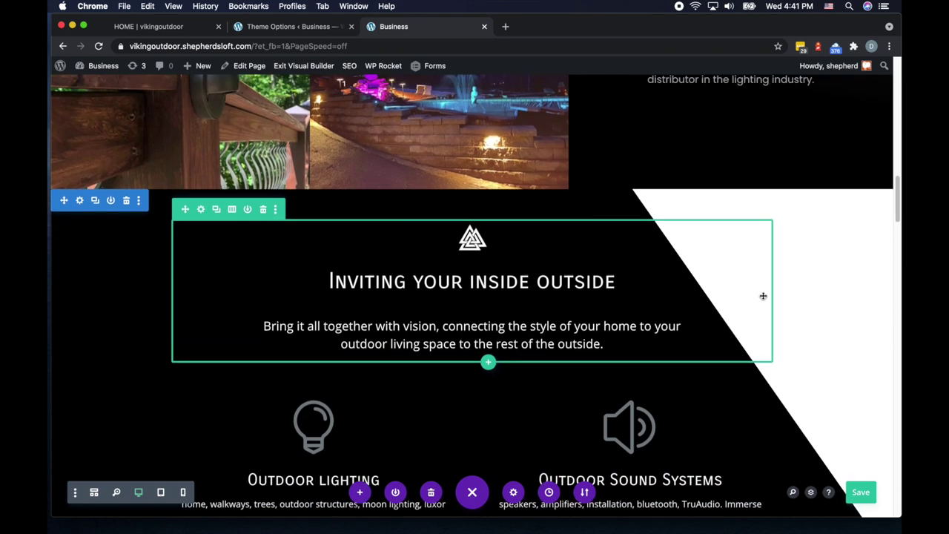
Remove the top padding of the small icon row above the hermit crab section and set its bottom padding to about 57 px.
scroll(235, 227, up, 10)
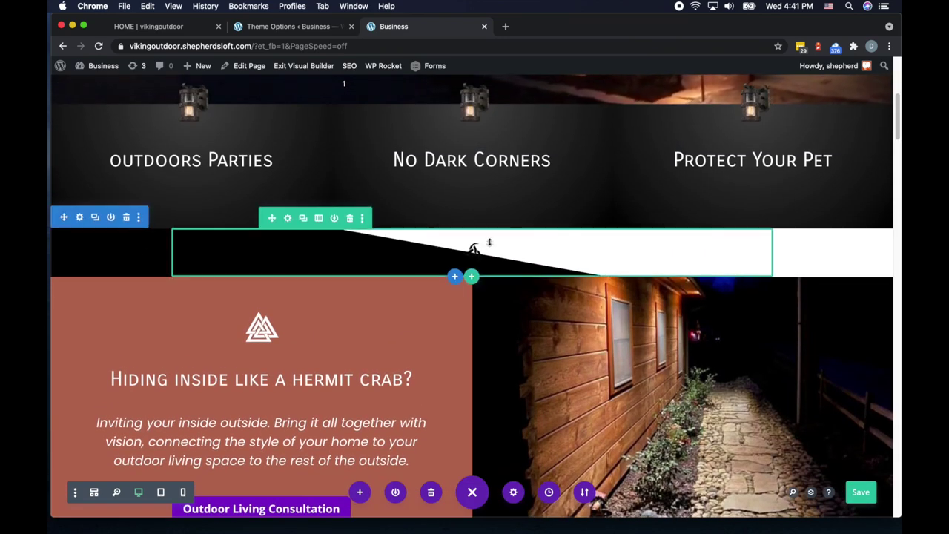
click(452, 250)
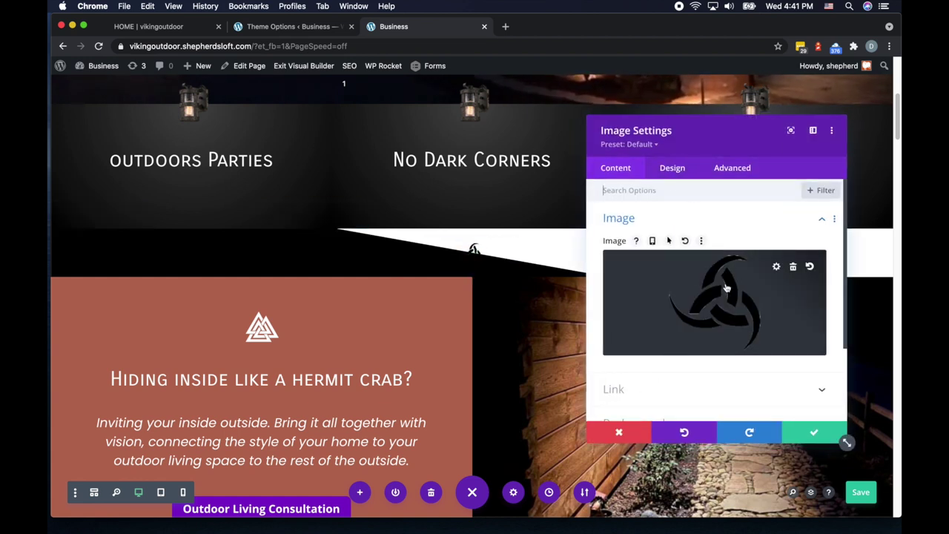
click(816, 433)
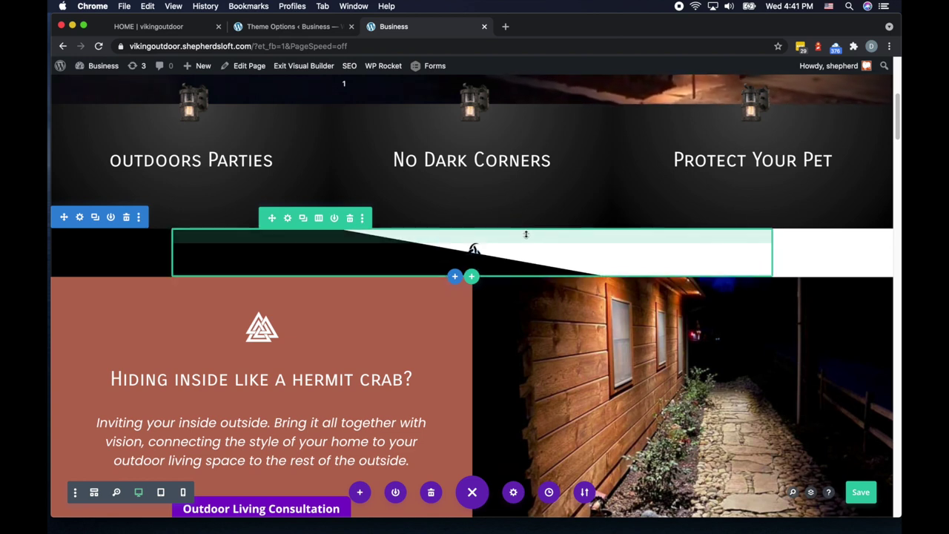
drag(472, 248, 526, 220)
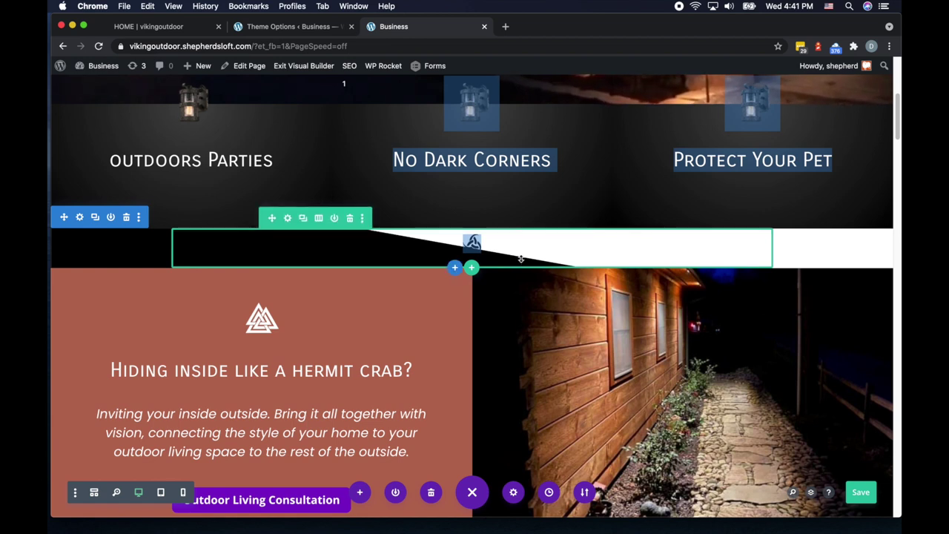
drag(521, 261, 512, 284)
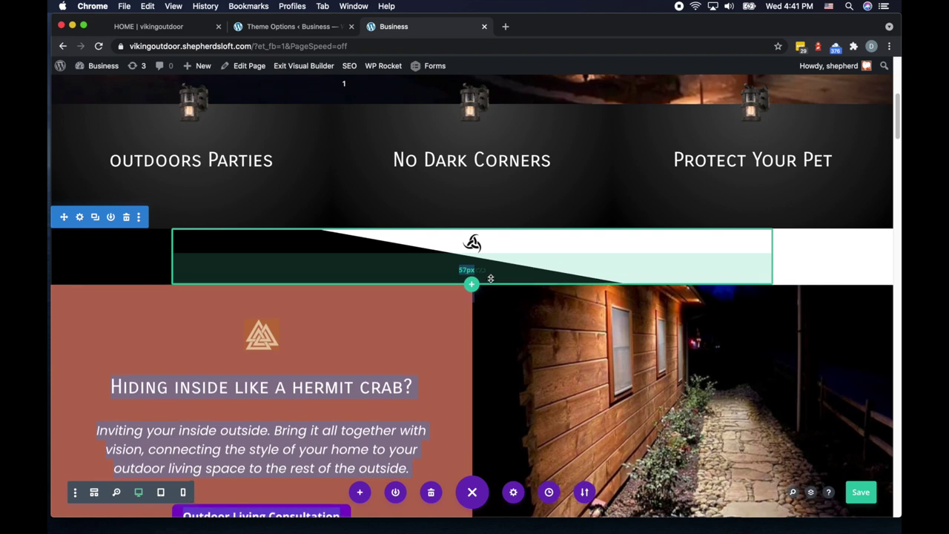
Swap the icon section's background gradient colors, making the first color white (#ffffff) and the second black (#000000).
click(80, 217)
click(673, 169)
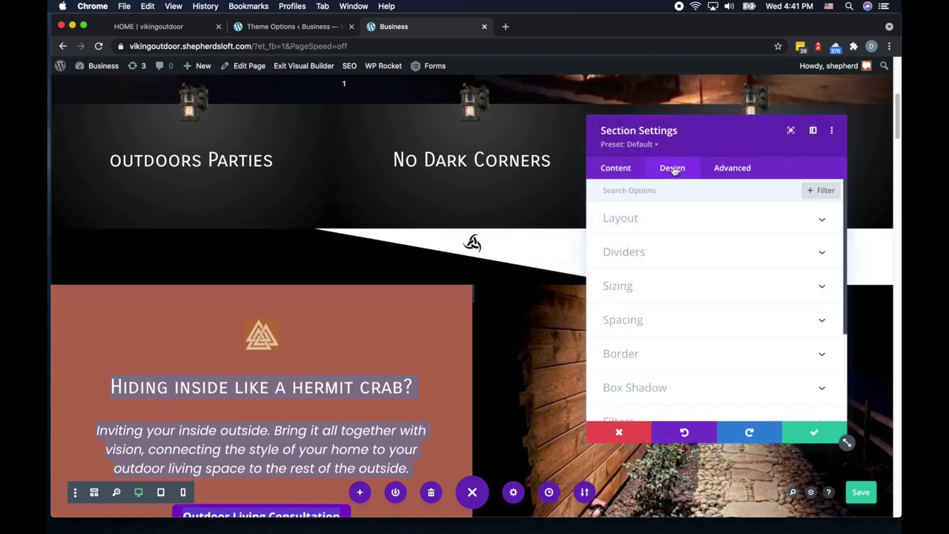
click(617, 169)
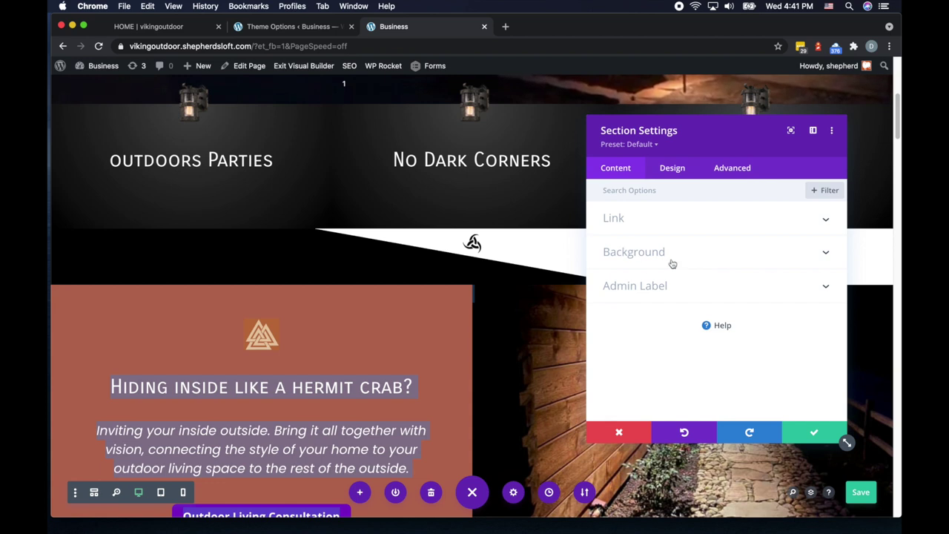
click(672, 264)
scroll(778, 315, down, 3)
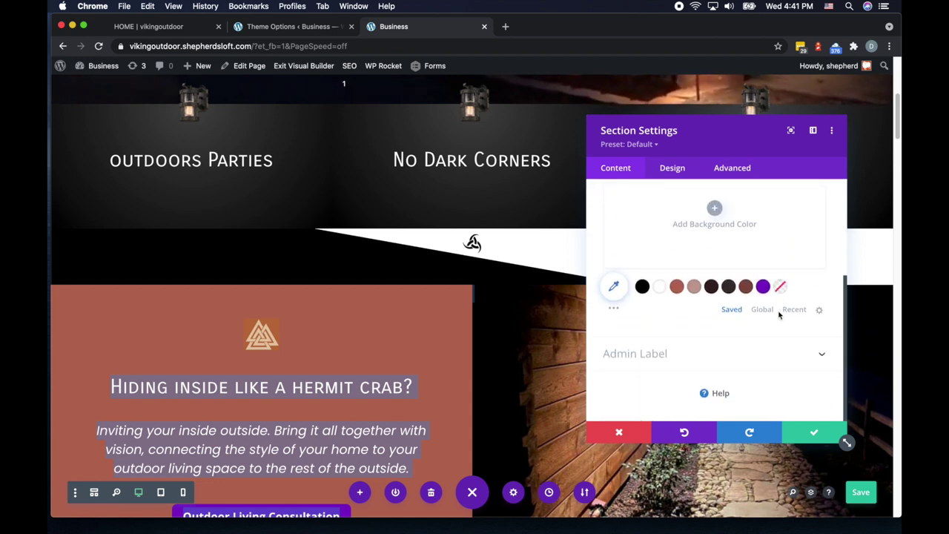
scroll(779, 315, up, 1)
click(694, 226)
scroll(766, 307, down, 1)
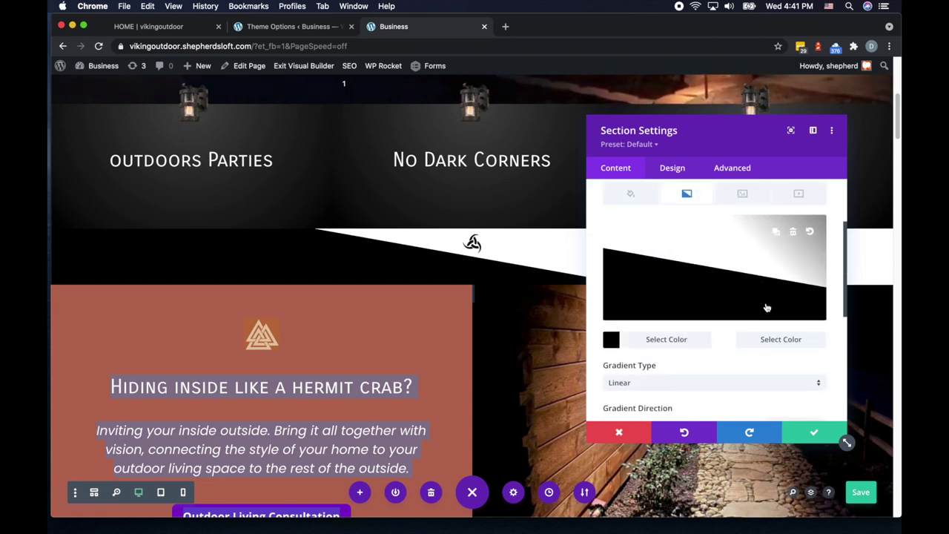
click(614, 351)
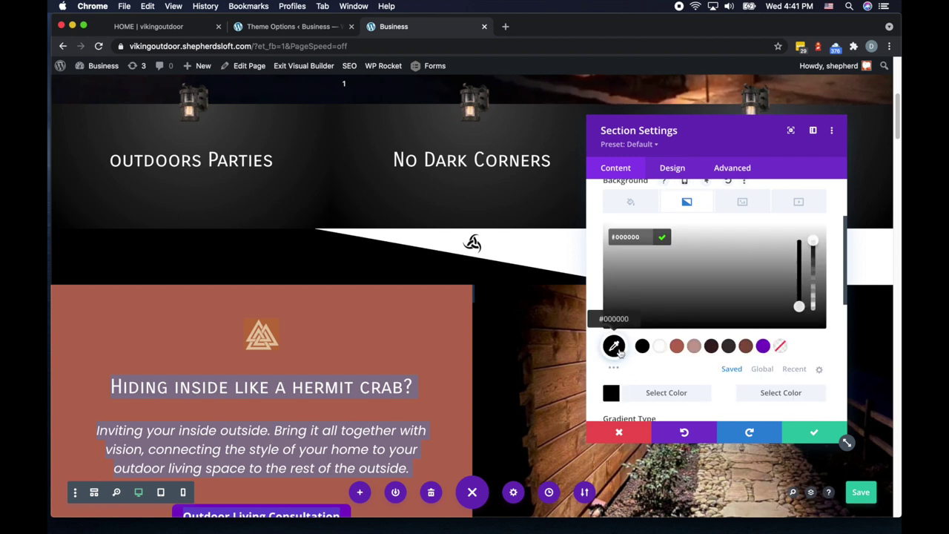
click(659, 347)
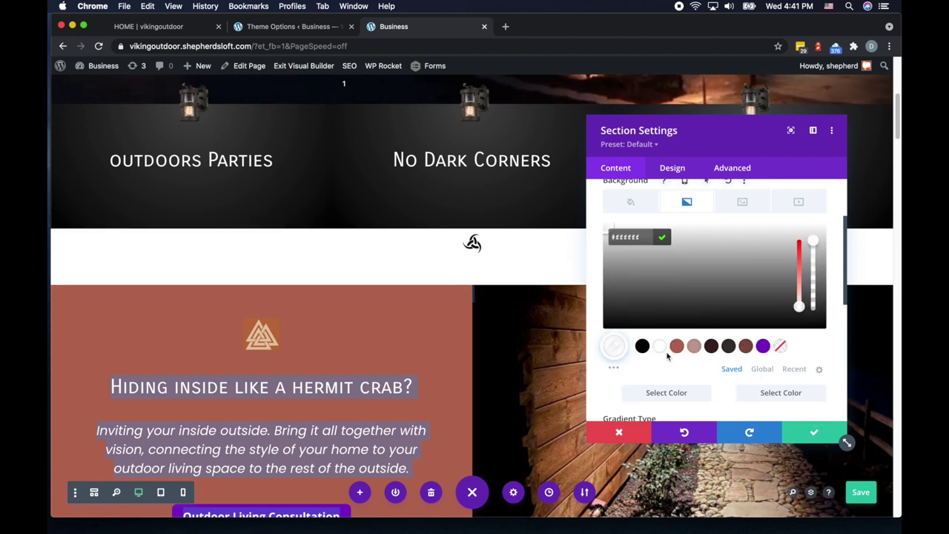
click(642, 347)
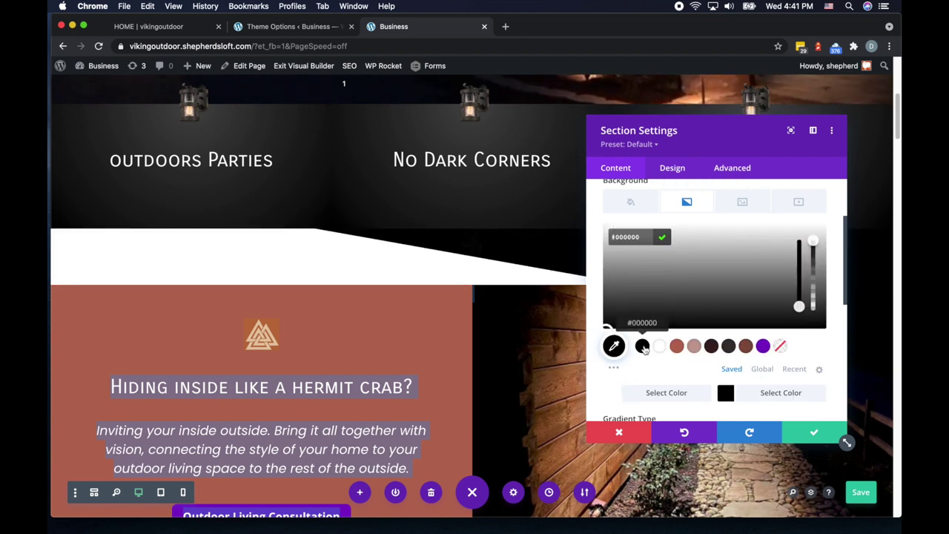
click(817, 434)
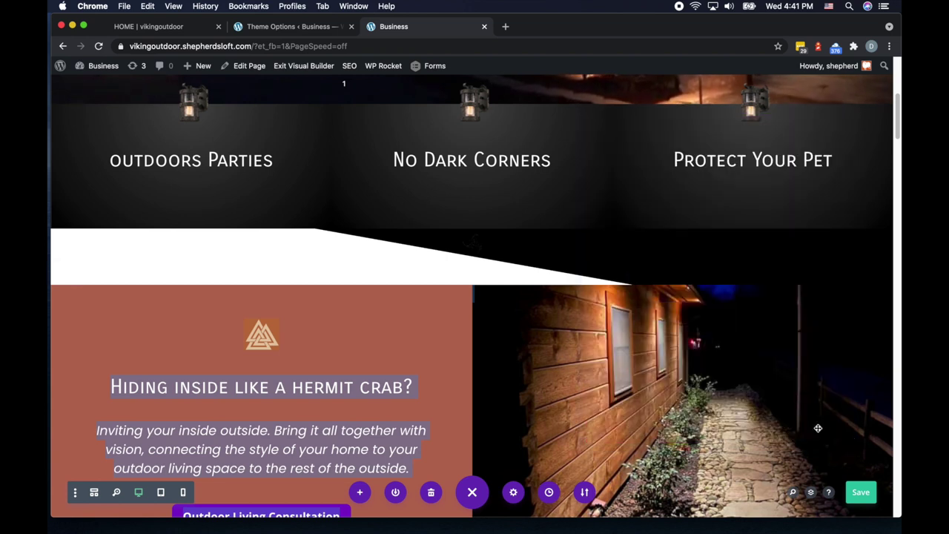
Set the Invert filter to 100% on the three-horned symbol image in the black-and-white divider section.
click(452, 240)
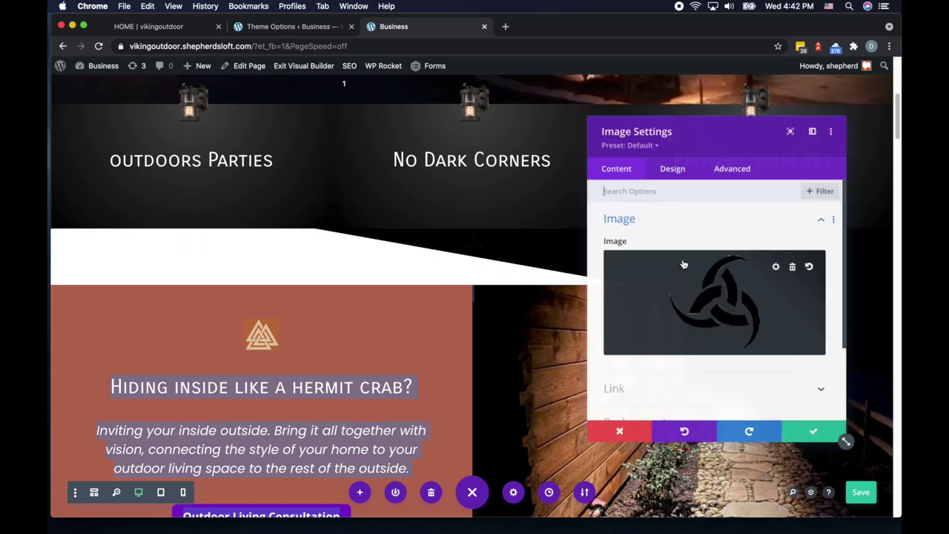
scroll(672, 237, down, 3)
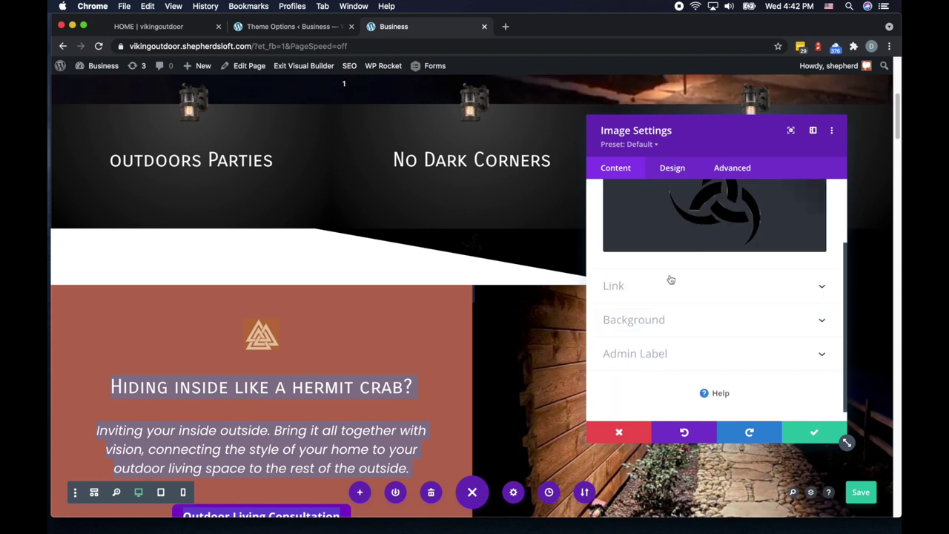
click(672, 168)
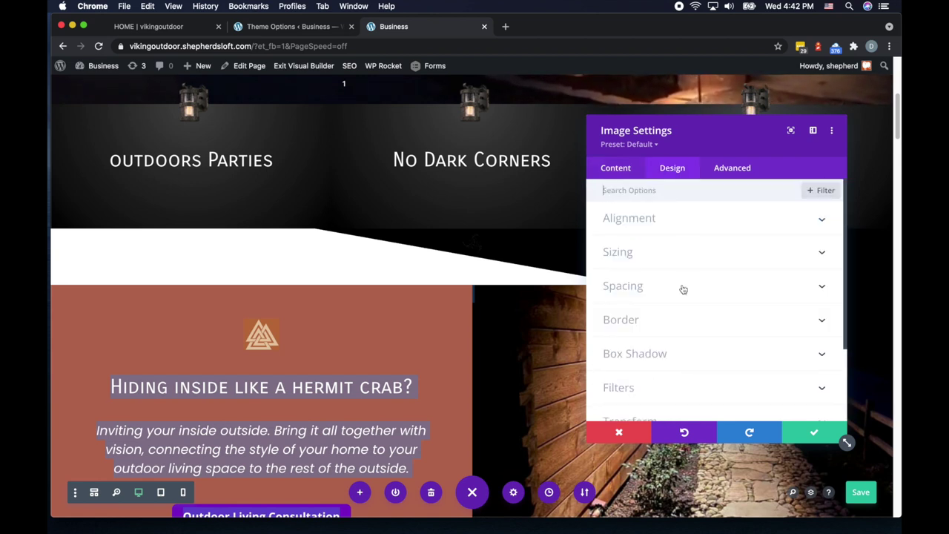
scroll(675, 296, down, 3)
click(624, 289)
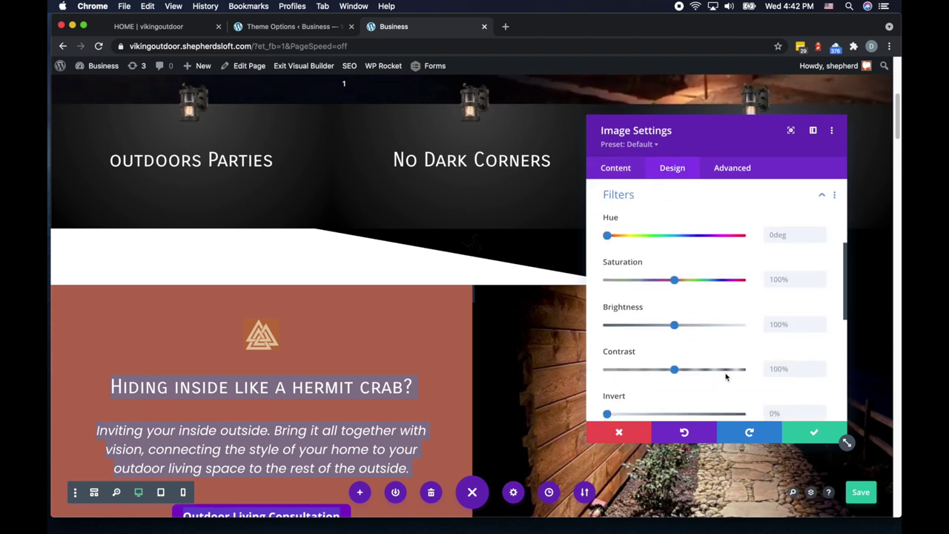
scroll(631, 313, down, 3)
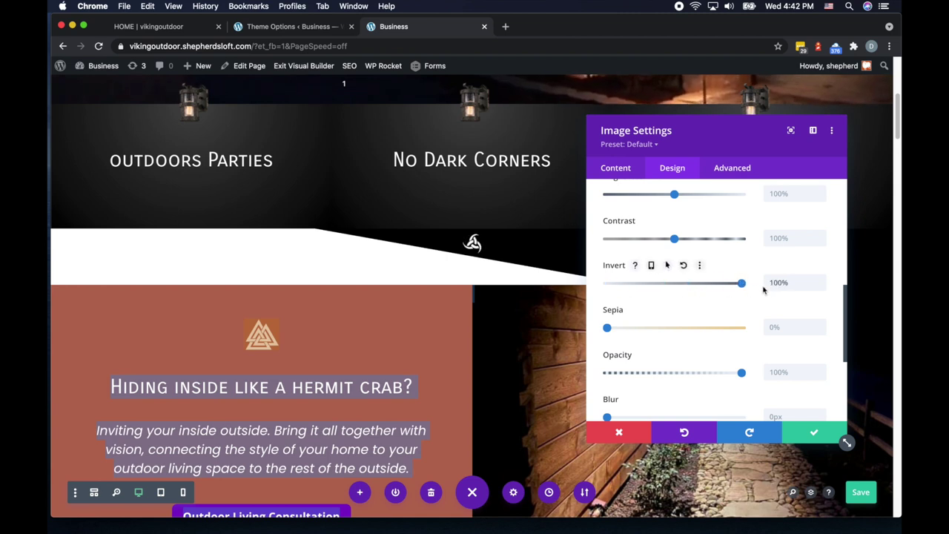
click(816, 434)
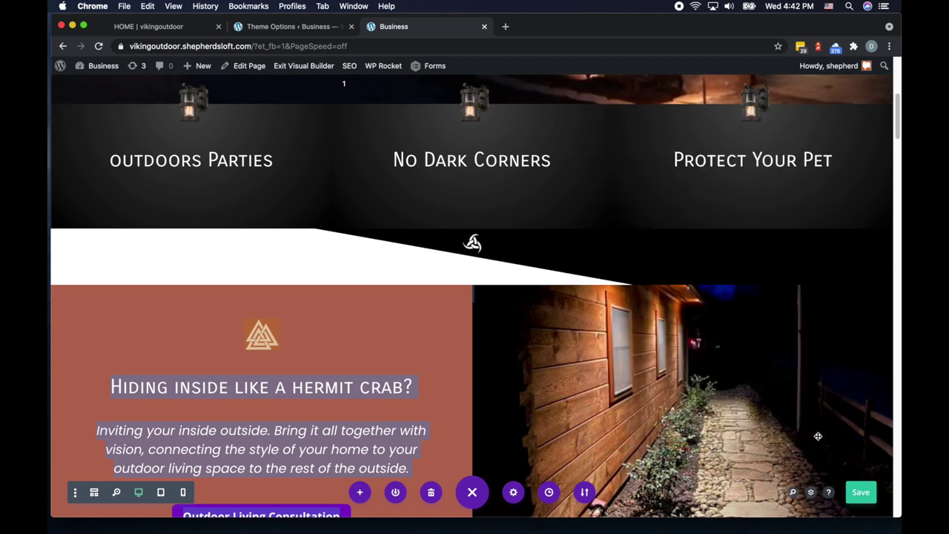
Compare the recolored divider section with the diagonal black-and-white background of the Inviting Your Inside Outside section.
scroll(814, 431, up, 2)
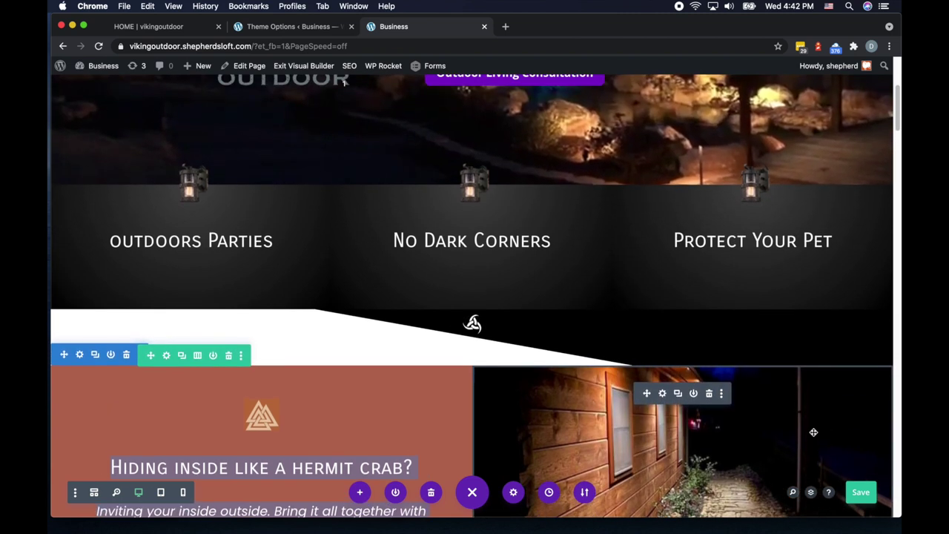
scroll(814, 433, down, 2)
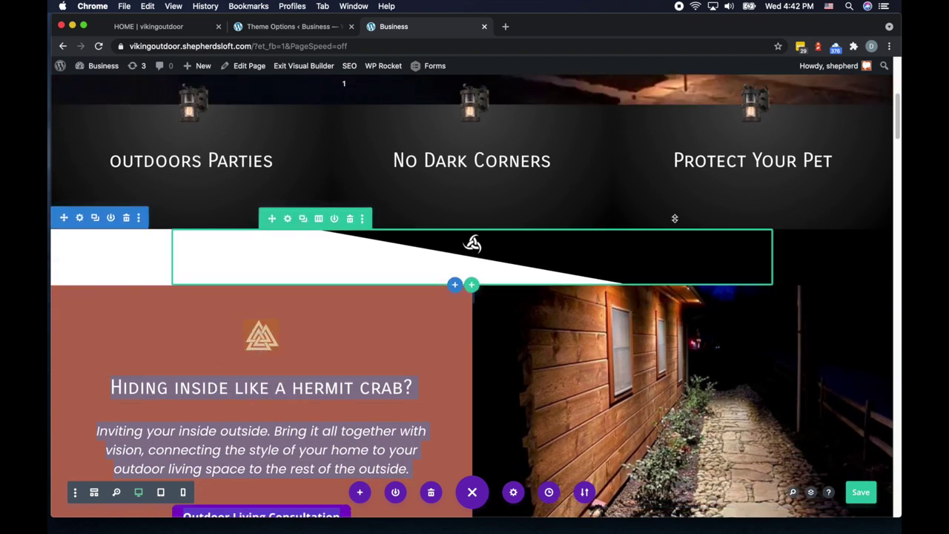
scroll(525, 250, up, 5)
scroll(525, 250, down, 17)
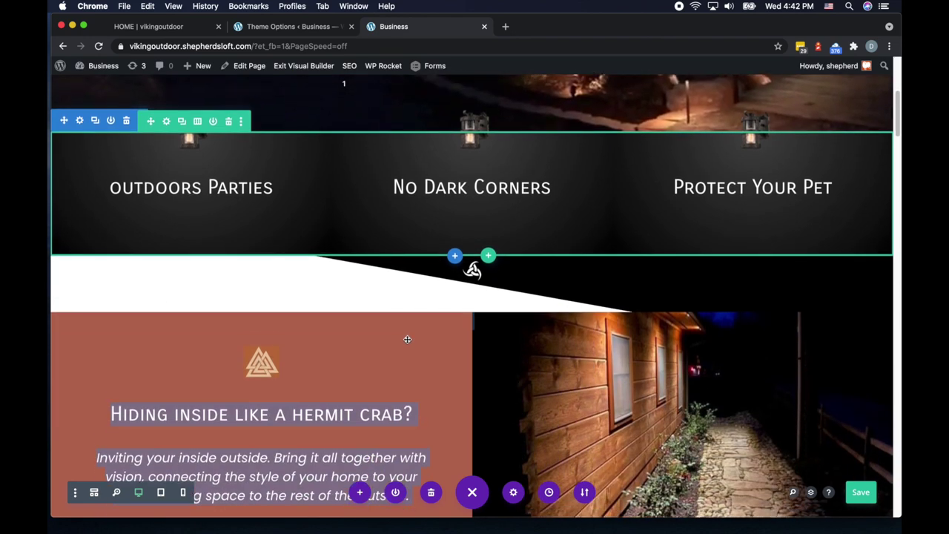
scroll(457, 337, down, 9)
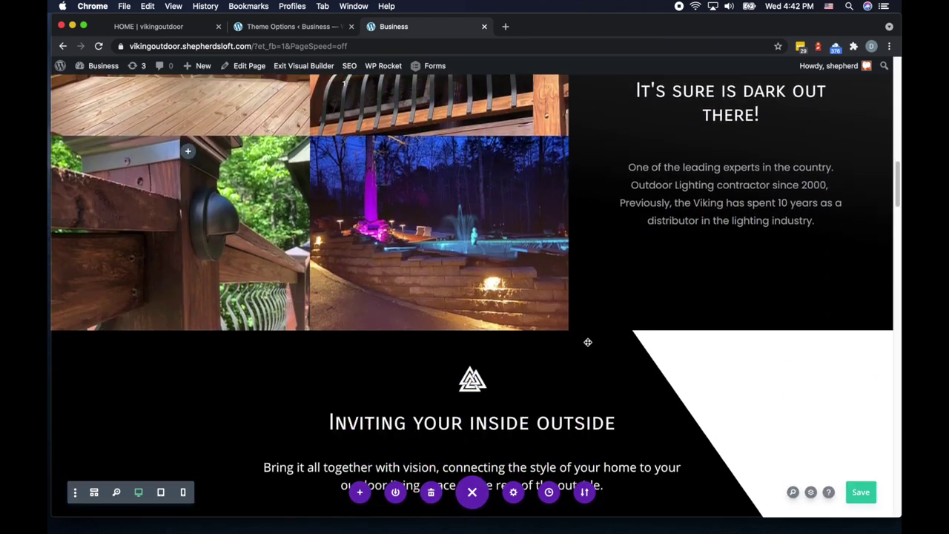
scroll(613, 314, up, 9)
scroll(624, 315, up, 14)
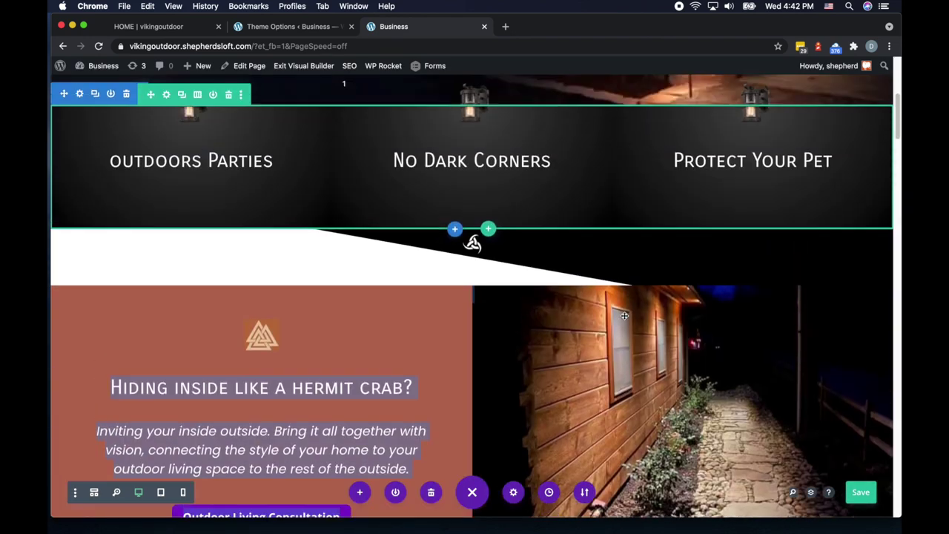
scroll(624, 316, down, 20)
scroll(624, 315, down, 20)
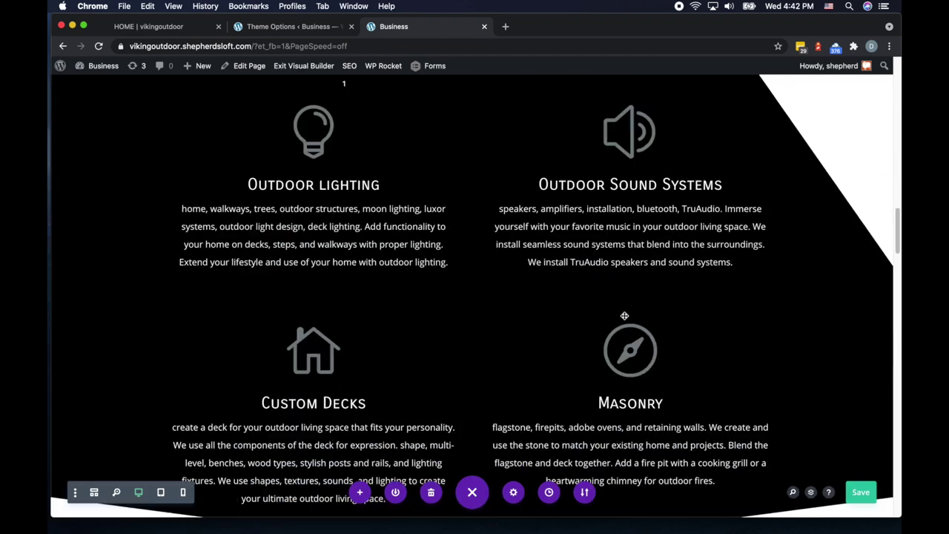
Review the Outdoor Living Experienced testimonials and the Outdoor Living Answers section for styling that needs adjusting.
scroll(624, 316, down, 10)
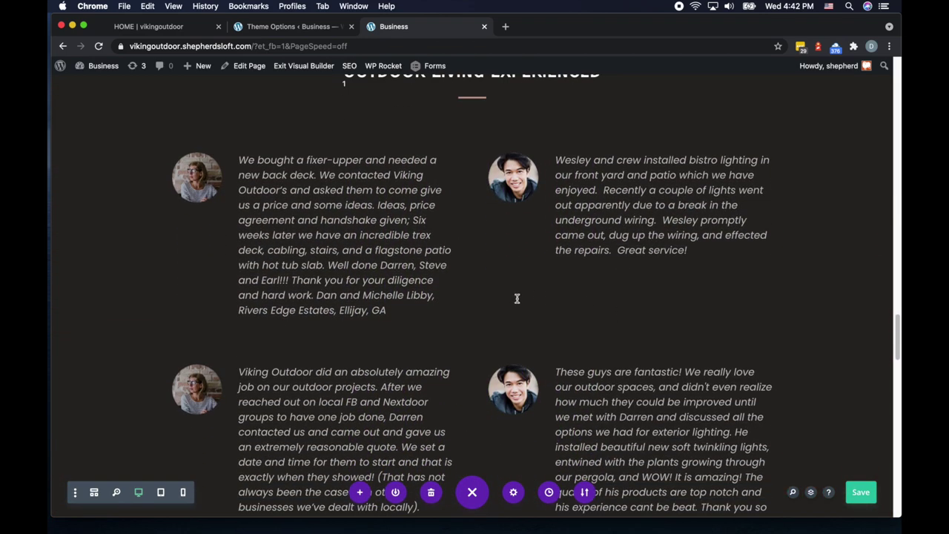
scroll(506, 335, up, 6)
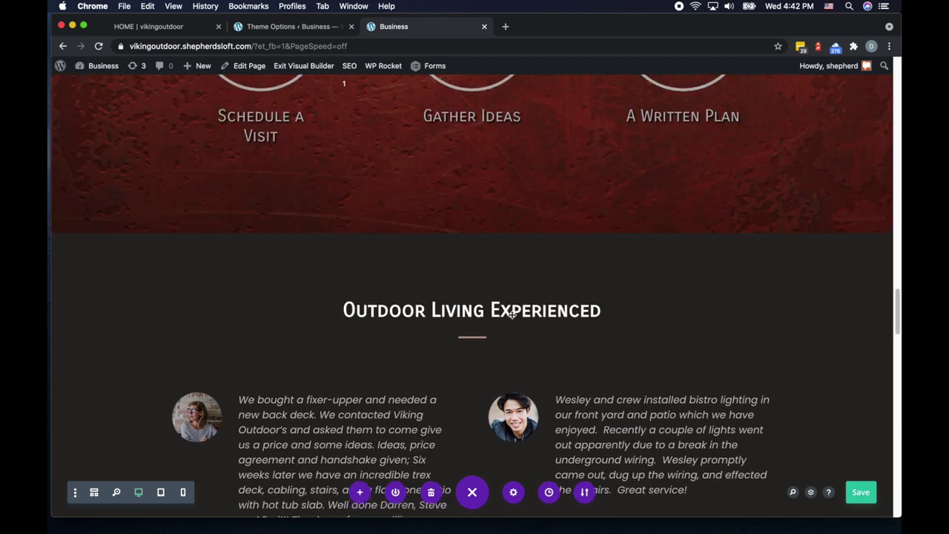
scroll(523, 319, down, 6)
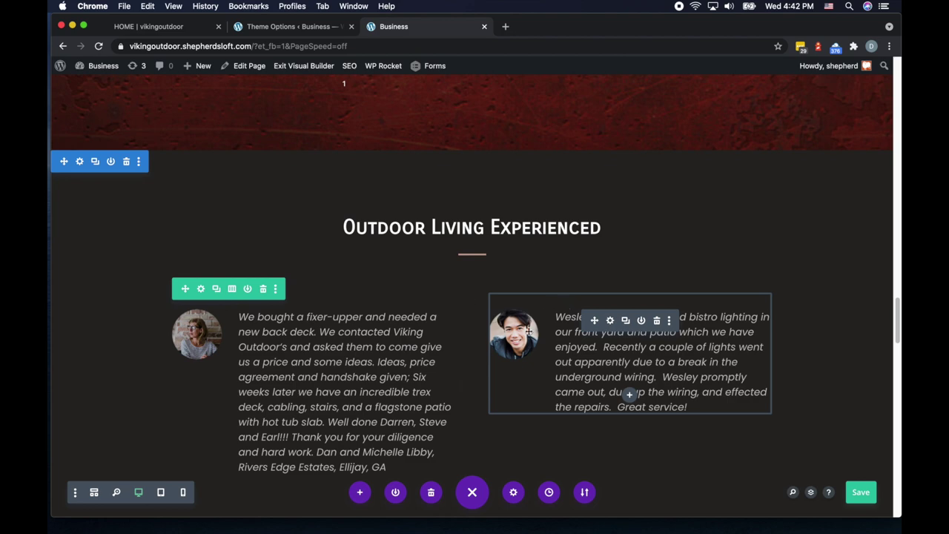
scroll(494, 336, down, 10)
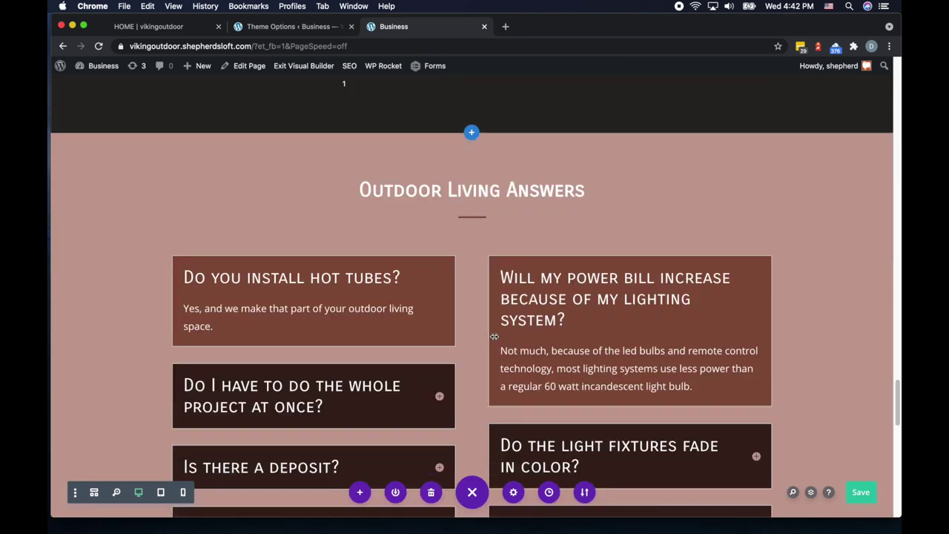
scroll(494, 340, up, 5)
scroll(494, 340, down, 10)
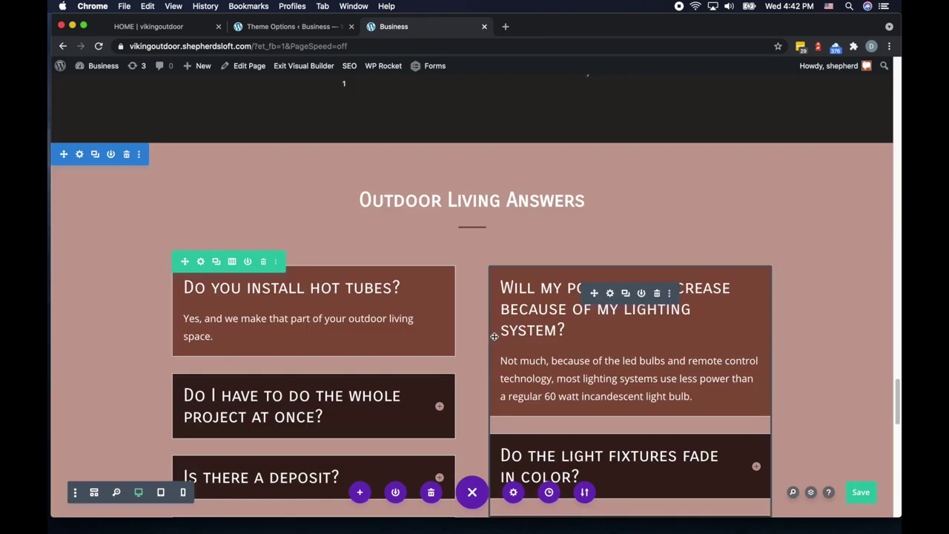
scroll(495, 339, up, 8)
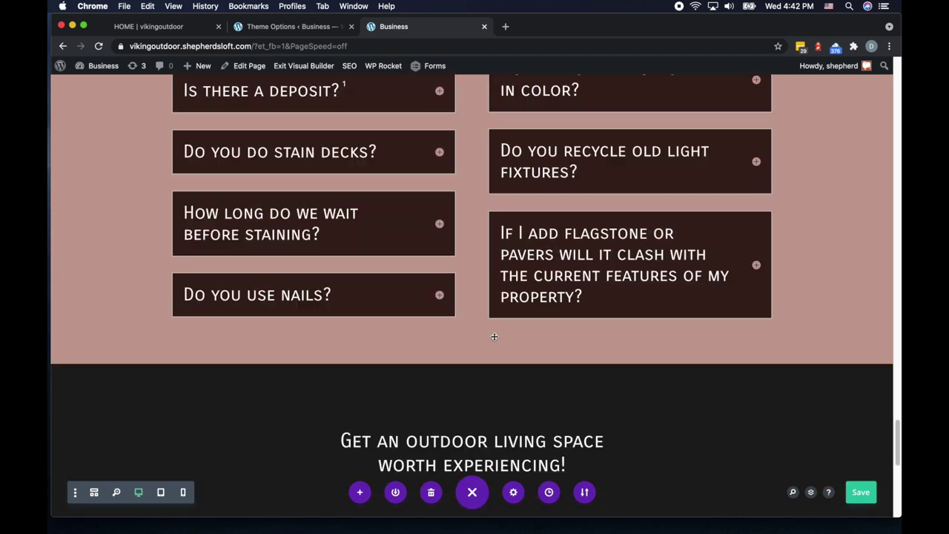
scroll(494, 337, up, 8)
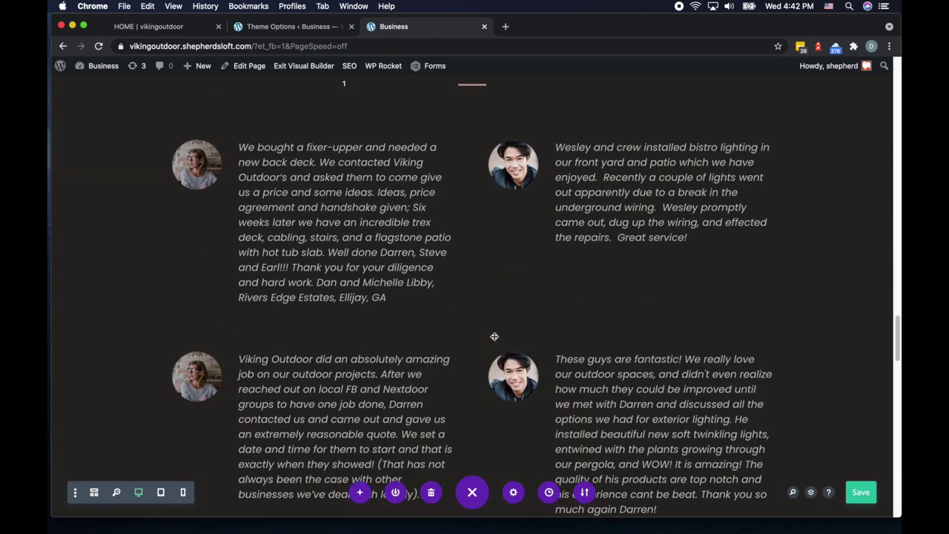
Delete the short divider line below the Outdoor Living Experienced heading.
scroll(494, 336, up, 1)
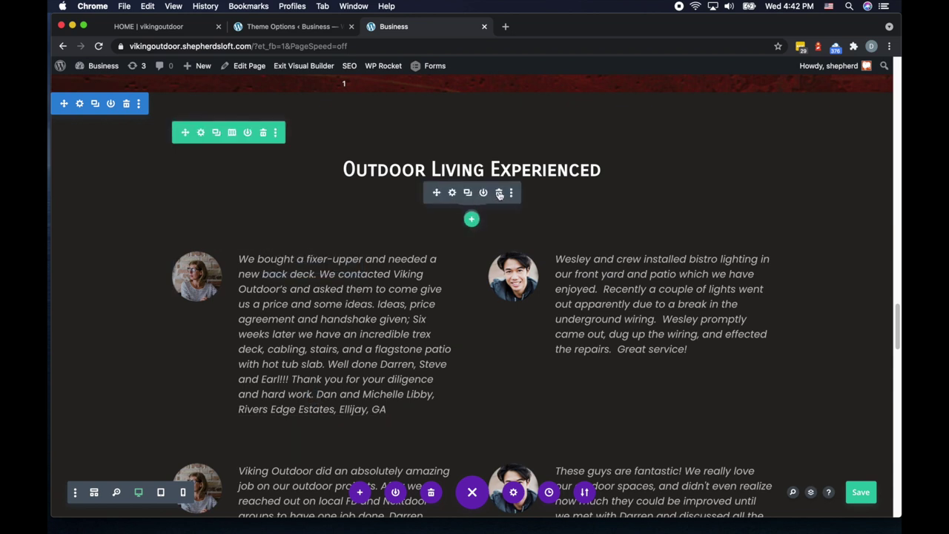
scroll(594, 244, up, 2)
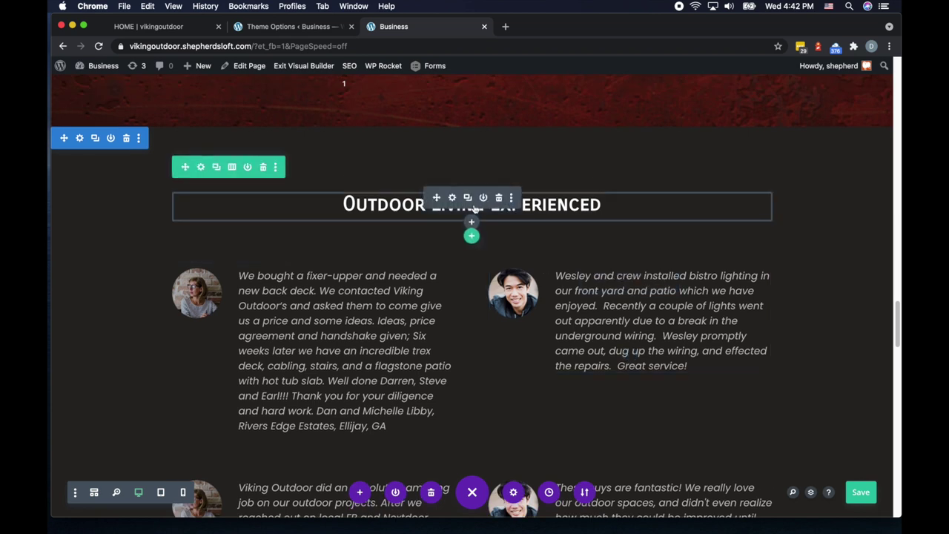
scroll(475, 209, up, 10)
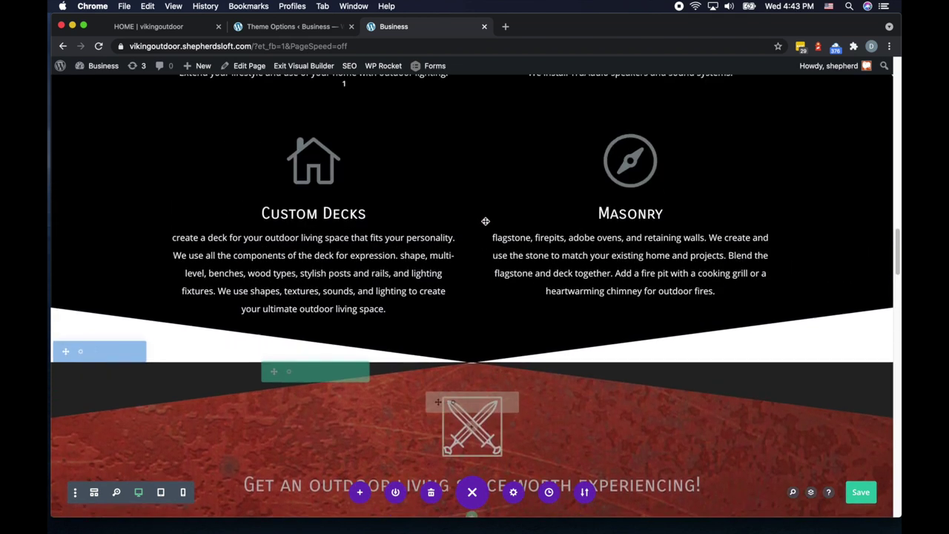
Duplicate the white triangle symbol above the Inviting Your Inside Outside heading and move the copy above the Outdoor Living Experienced heading.
scroll(486, 221, up, 8)
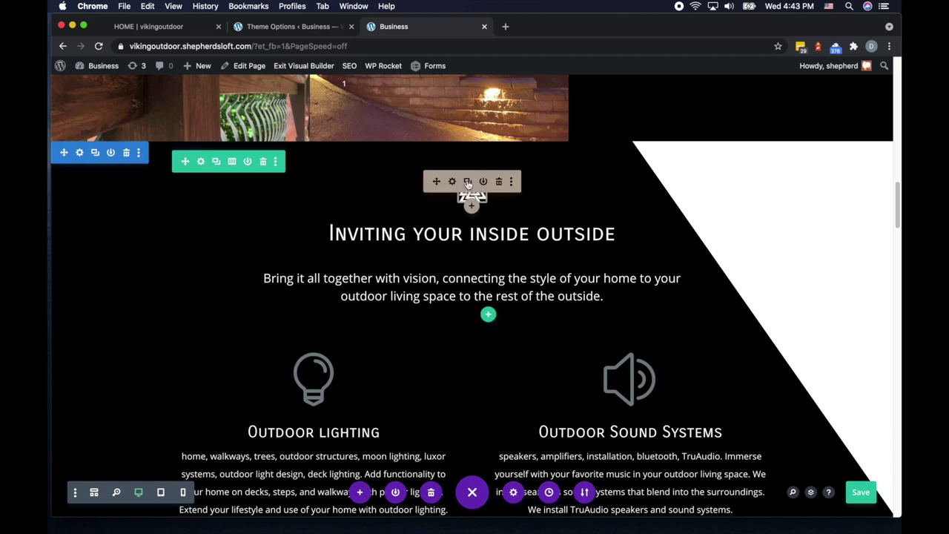
click(467, 182)
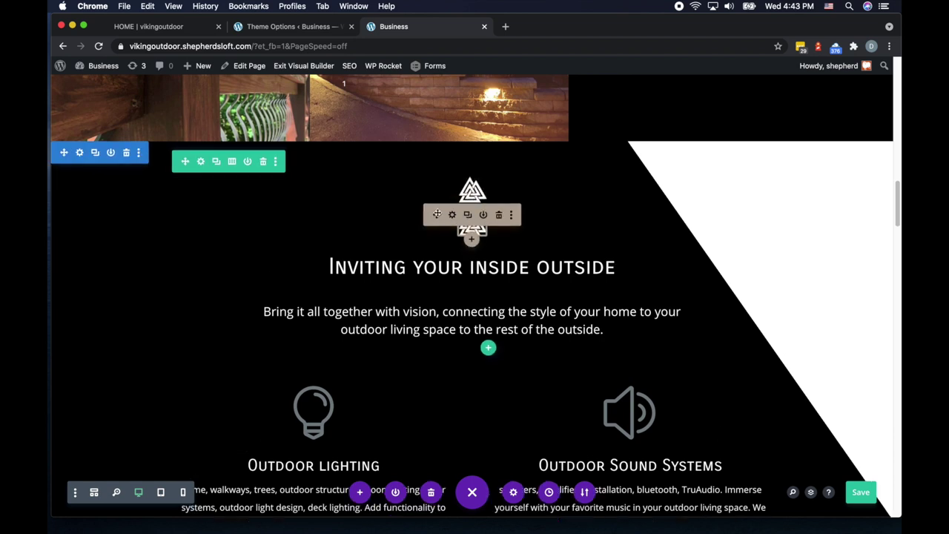
scroll(439, 269, down, 10)
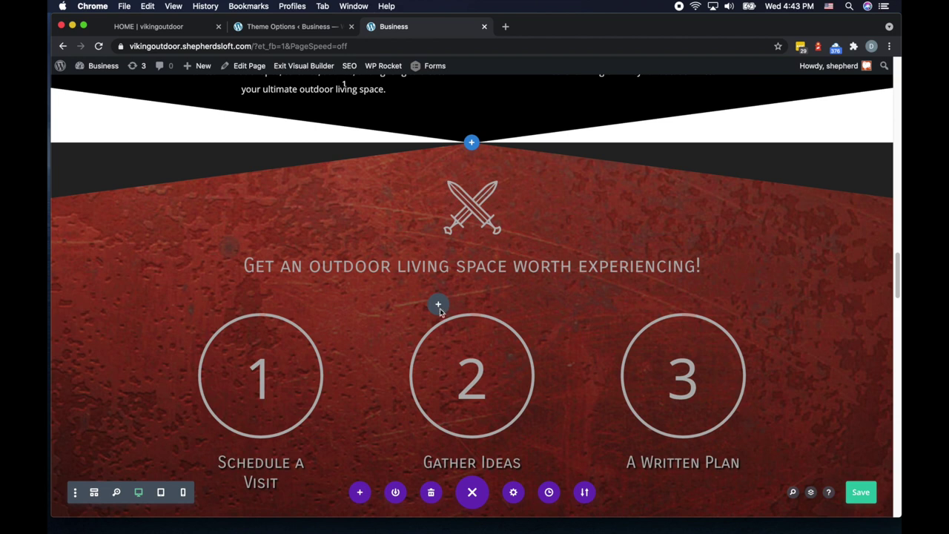
scroll(439, 312, down, 10)
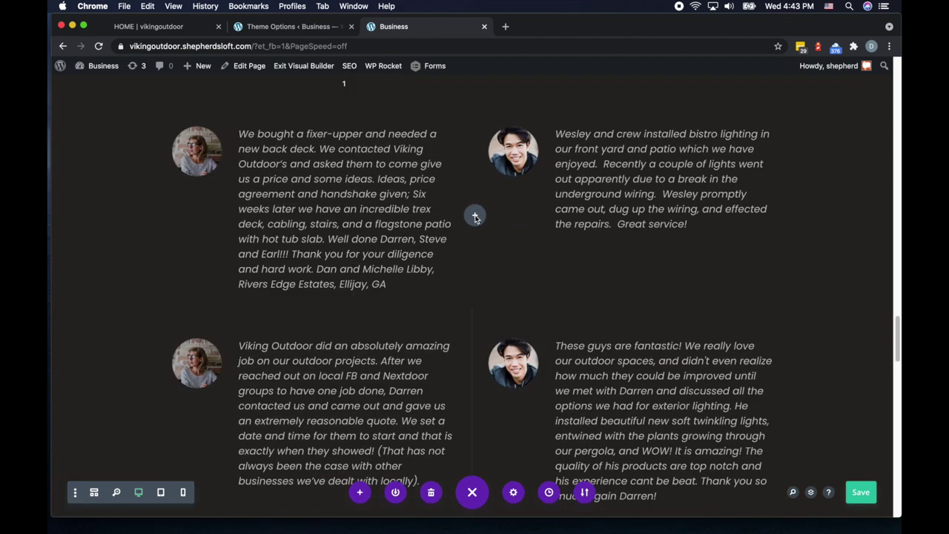
scroll(475, 216, up, 3)
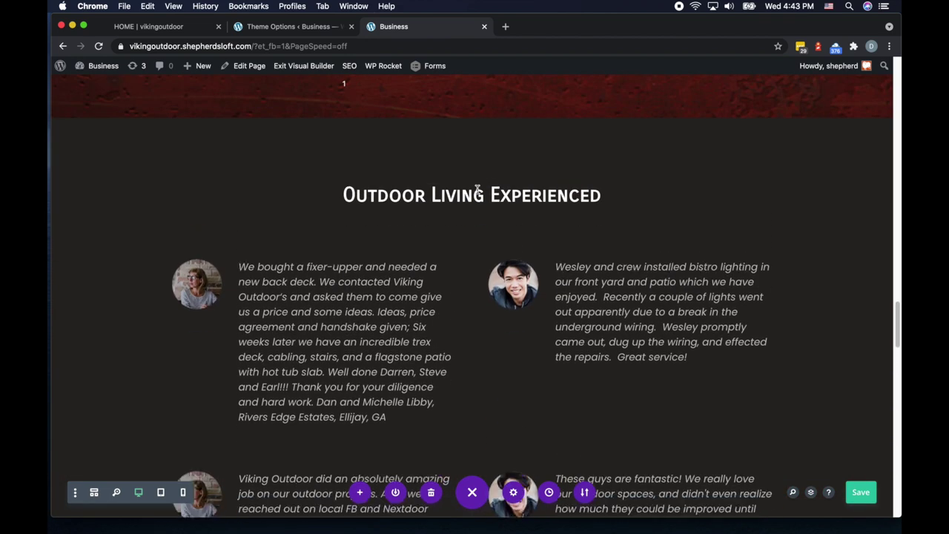
scroll(477, 190, down, 1)
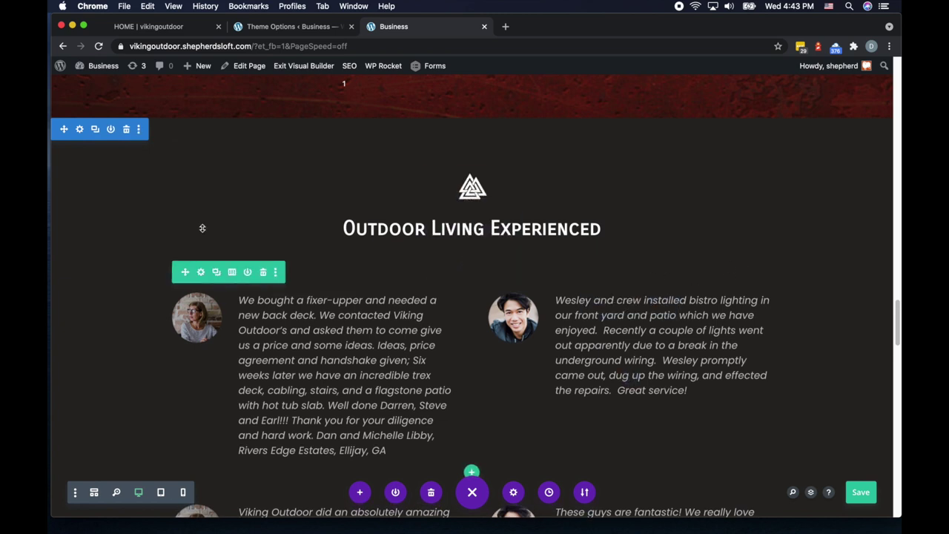
Change the background color of the Outdoor Living Experienced section to a near-black gray.
click(80, 129)
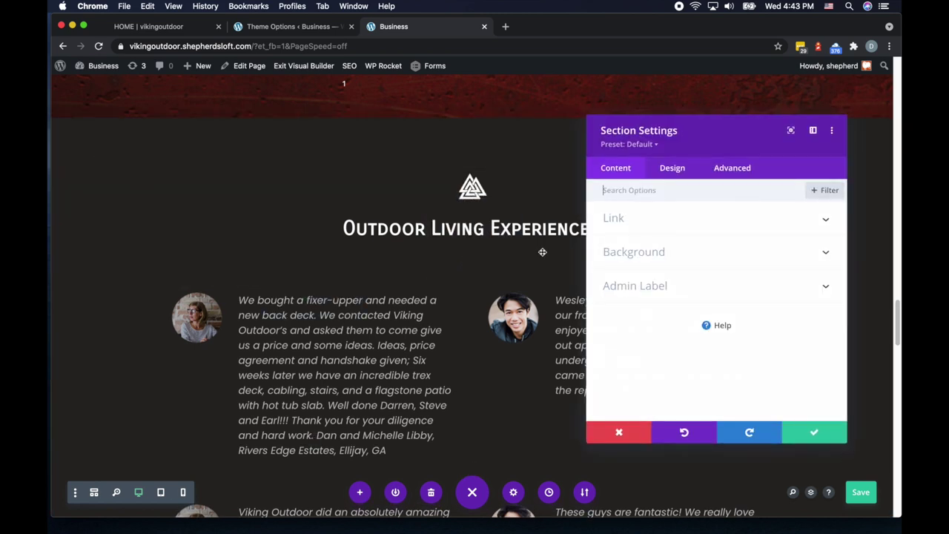
click(627, 252)
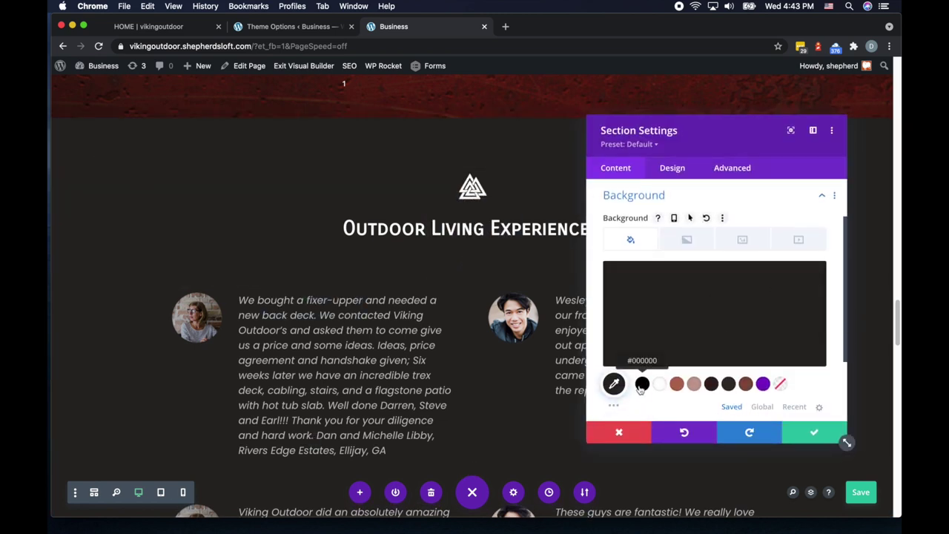
click(614, 384)
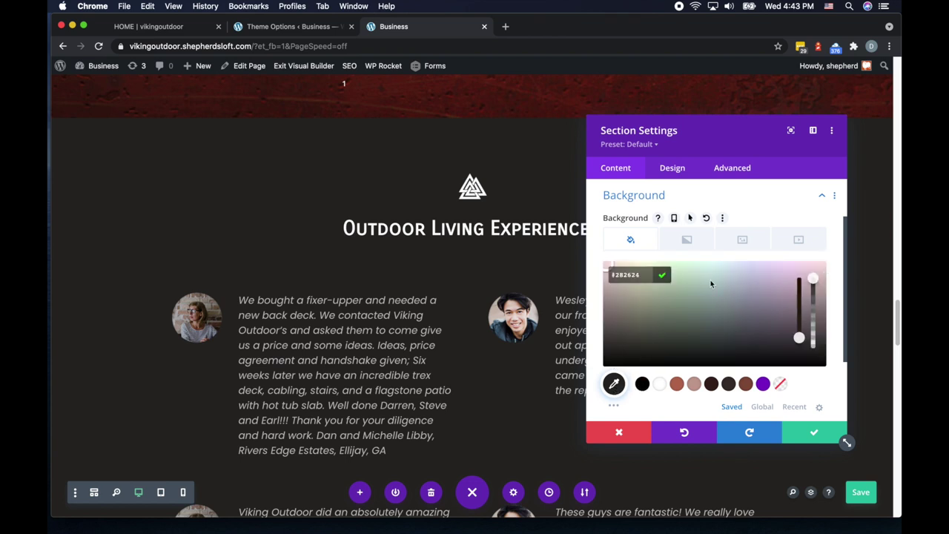
click(641, 384)
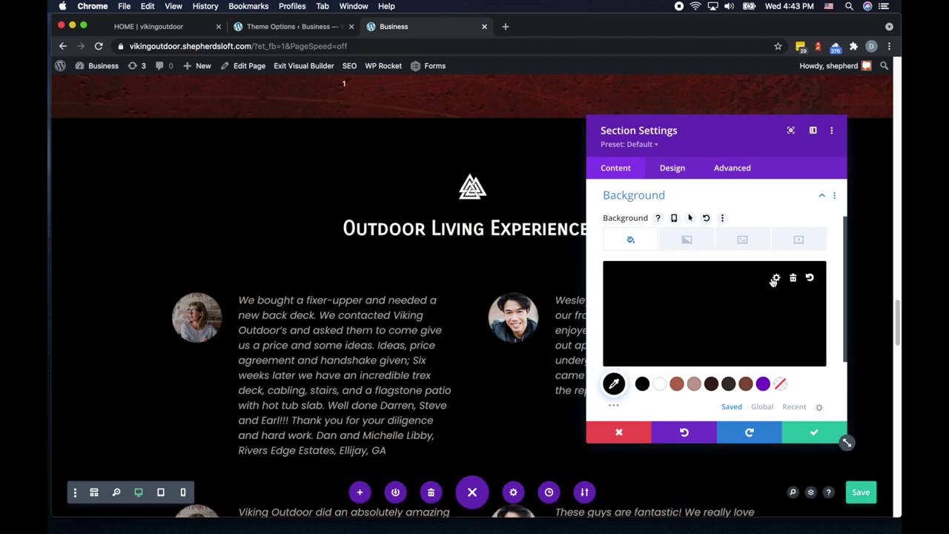
click(776, 279)
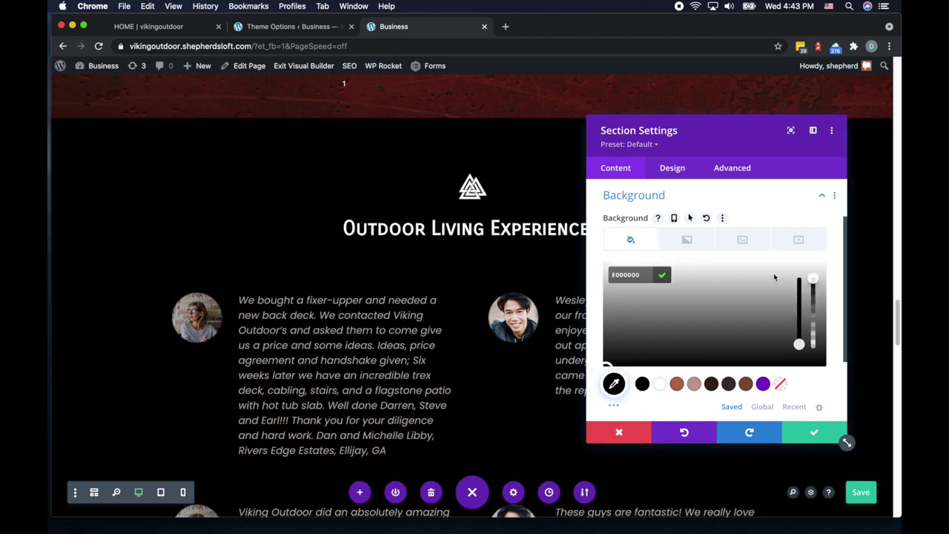
click(607, 362)
click(607, 361)
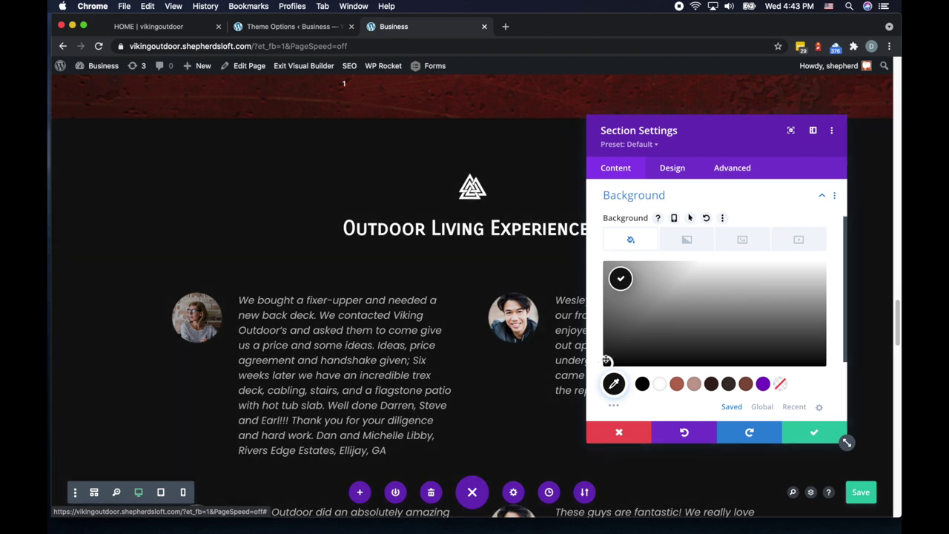
Add a background gradient to the Outdoor Living Experienced section with #000000 as first color and #ffffff as second color.
click(688, 242)
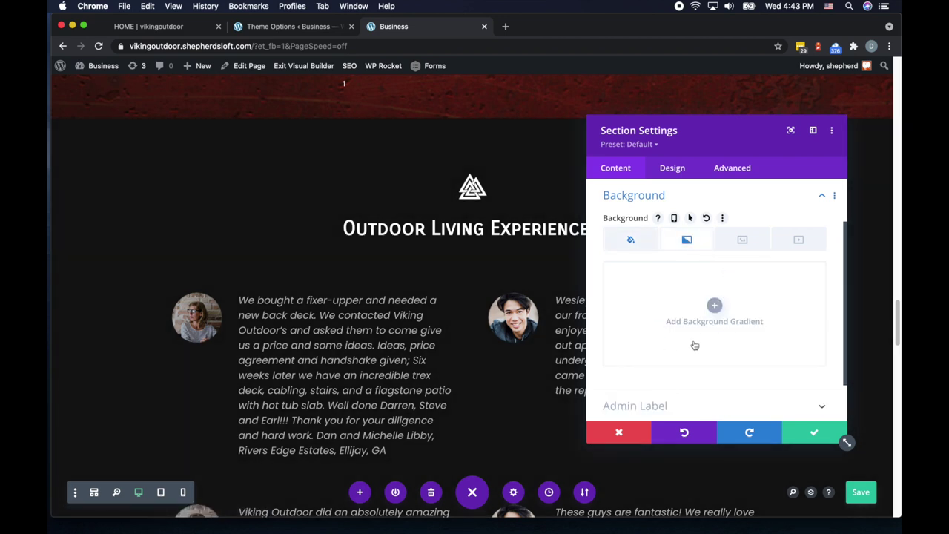
click(714, 305)
scroll(640, 374, down, 1)
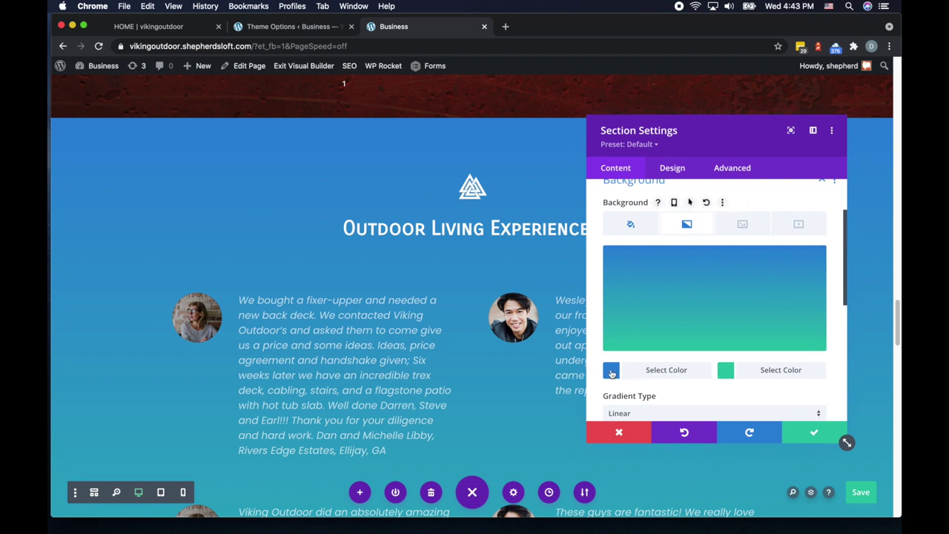
click(738, 372)
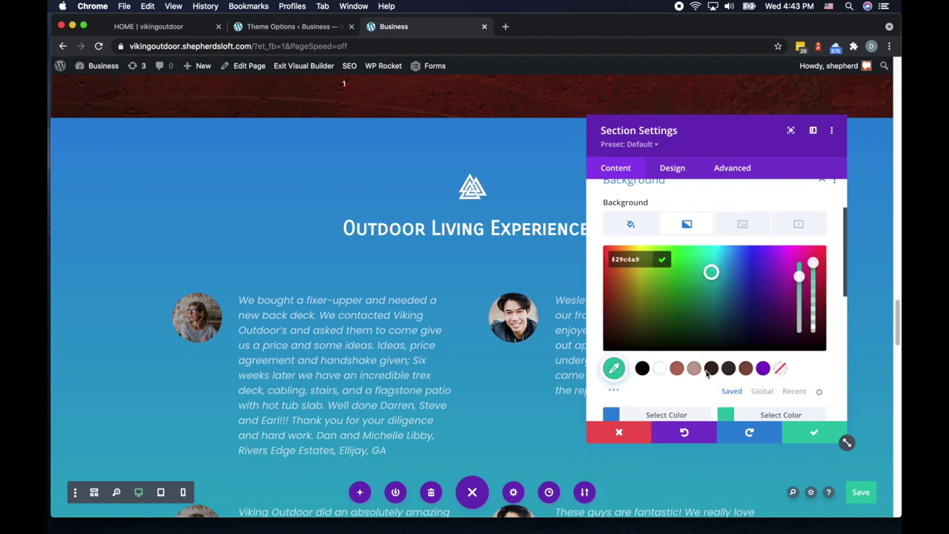
click(660, 369)
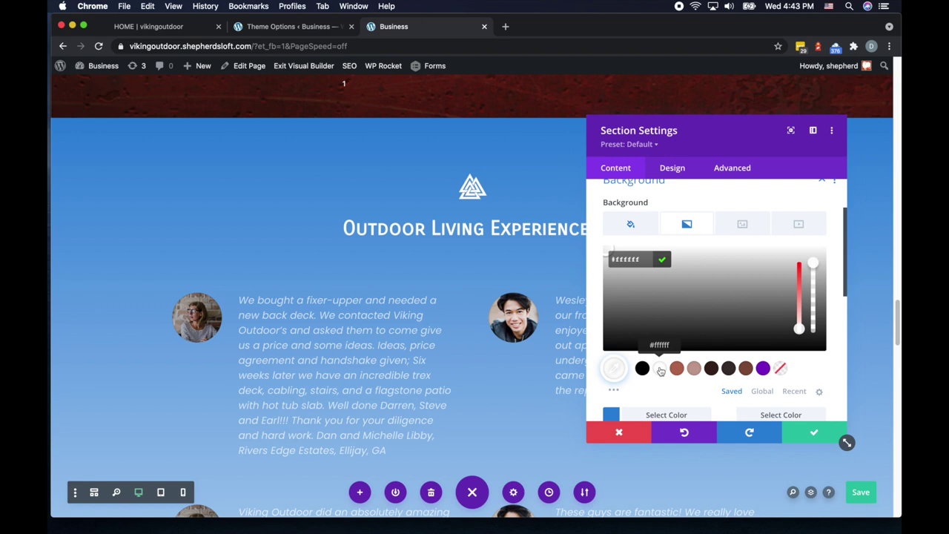
click(616, 405)
click(642, 358)
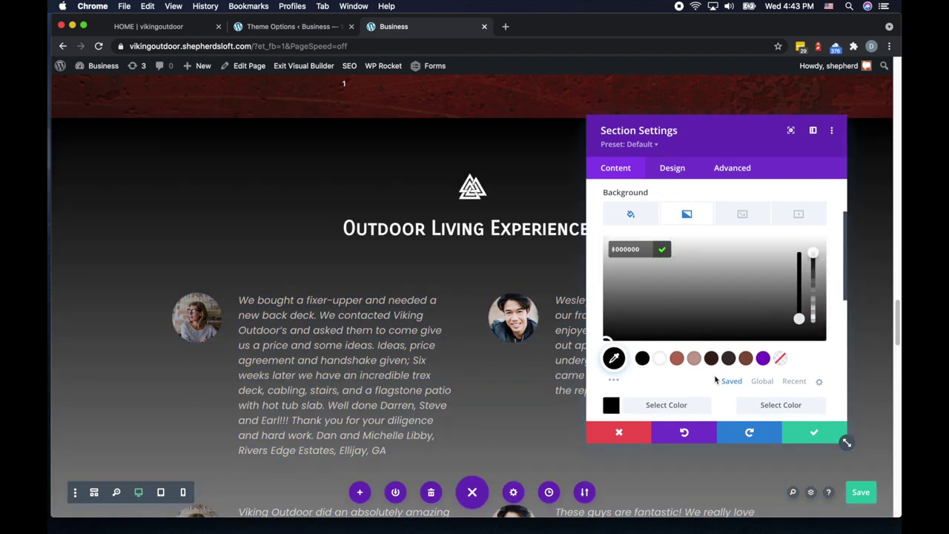
Set the direction of the section's linear background gradient to 267deg.
scroll(715, 378, down, 1)
scroll(714, 376, down, 5)
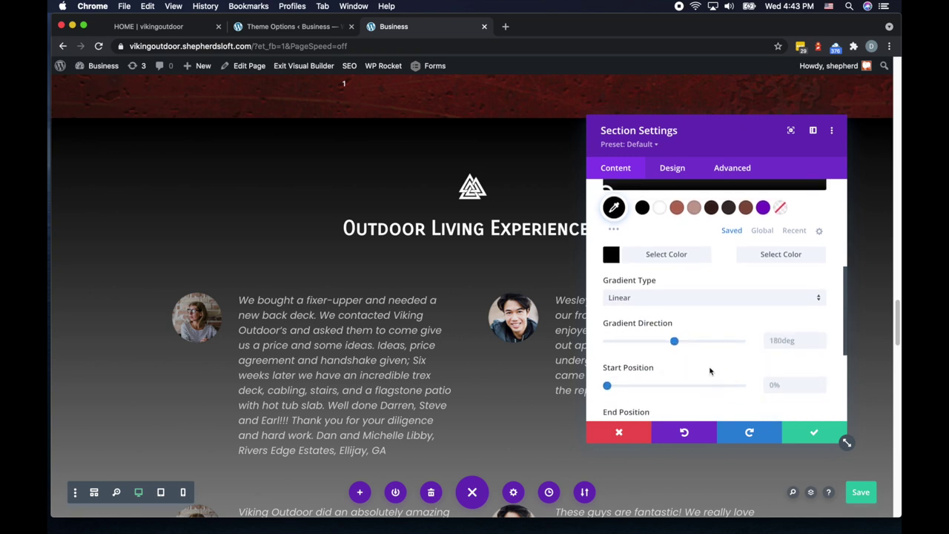
scroll(680, 344, down, 1)
drag(675, 343, 707, 346)
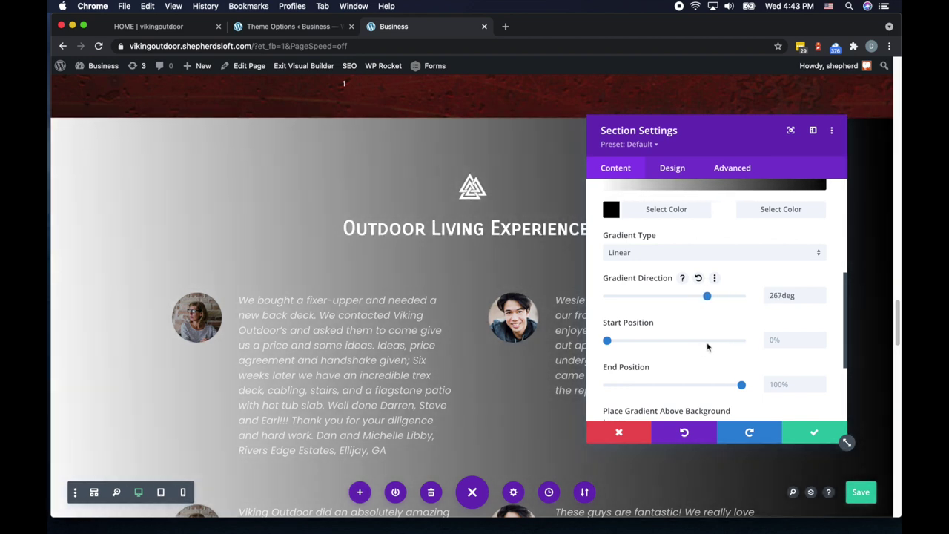
scroll(690, 369, down, 2)
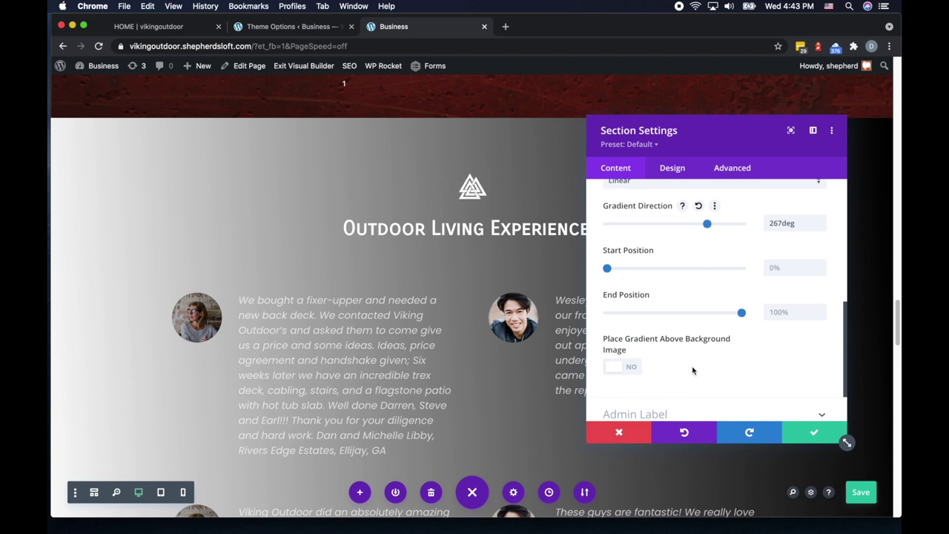
scroll(692, 371, up, 2)
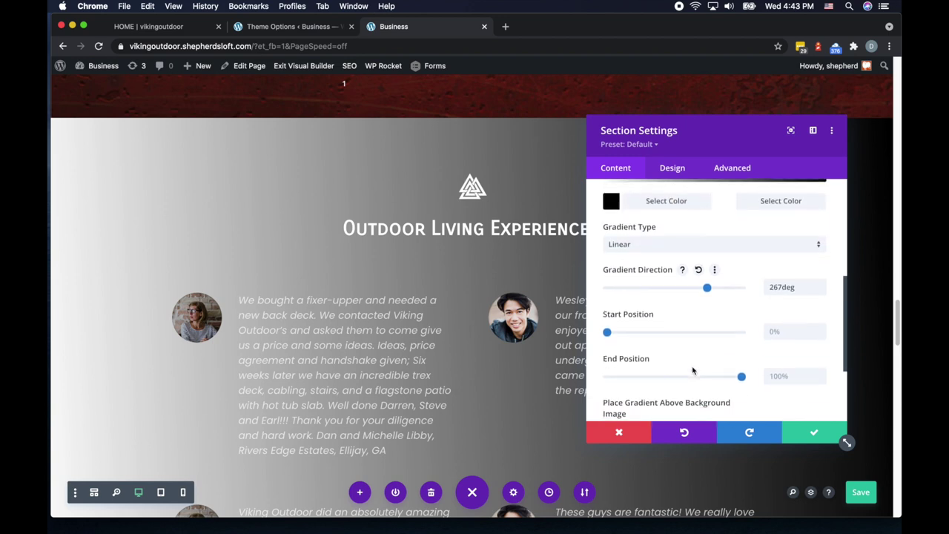
Change the second color of the section's background gradient to dark gray #3d3d3d.
scroll(693, 371, up, 2)
click(727, 287)
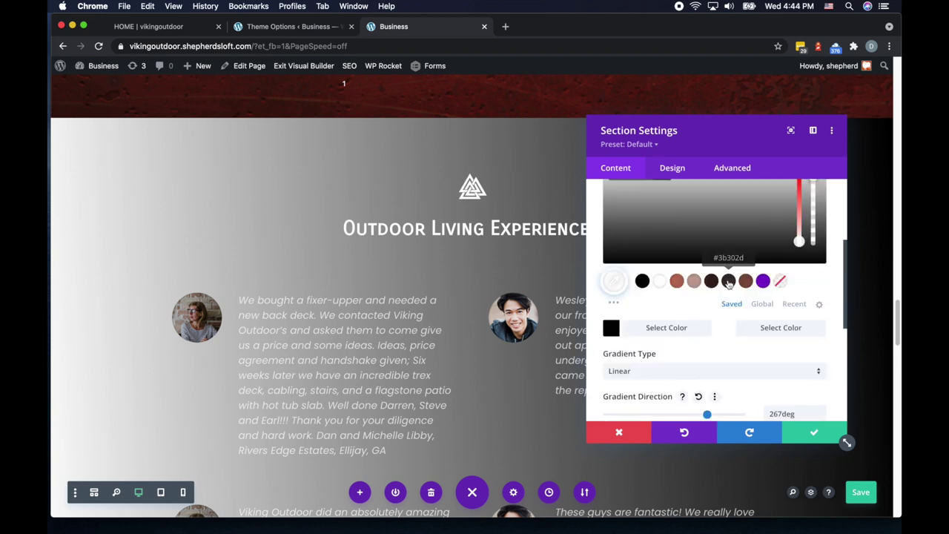
click(643, 280)
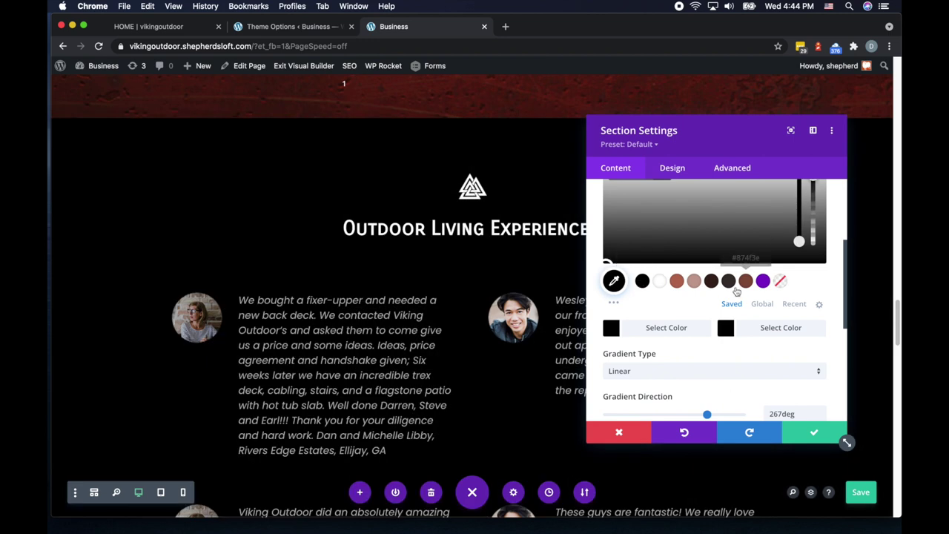
scroll(736, 289, up, 3)
drag(607, 369, 606, 354)
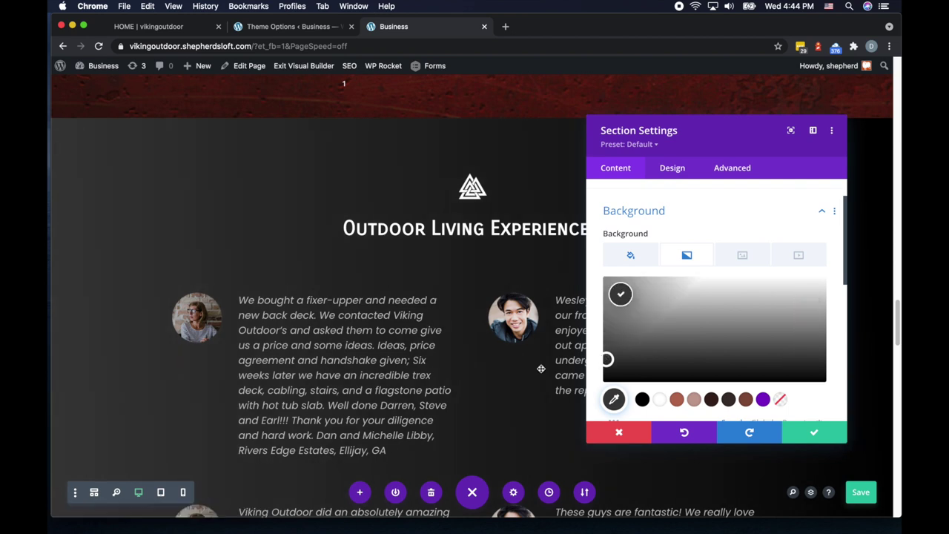
Compare the dark gradient with the neighboring page sections and save the Outdoor Living Experienced section settings.
scroll(540, 366, down, 5)
scroll(542, 368, down, 7)
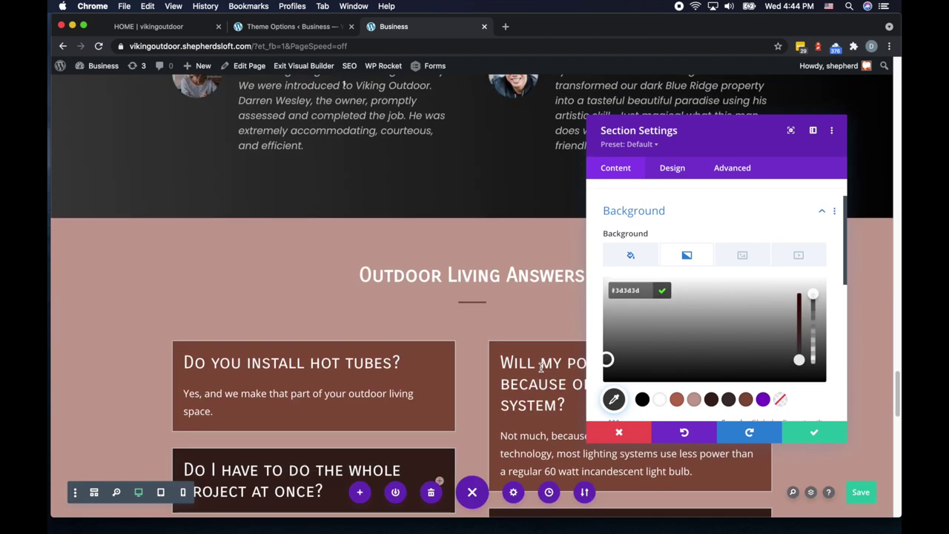
scroll(542, 368, up, 12)
scroll(541, 366, down, 3)
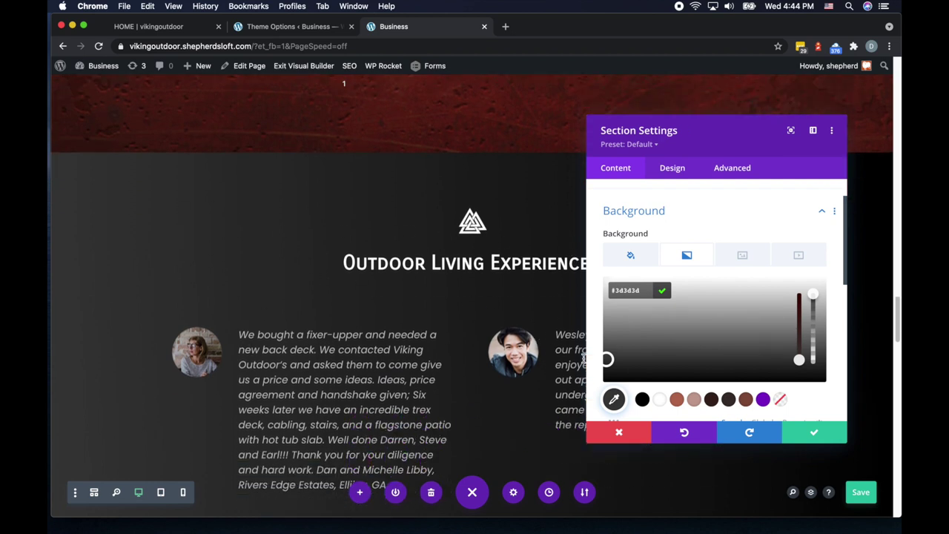
scroll(403, 322, up, 20)
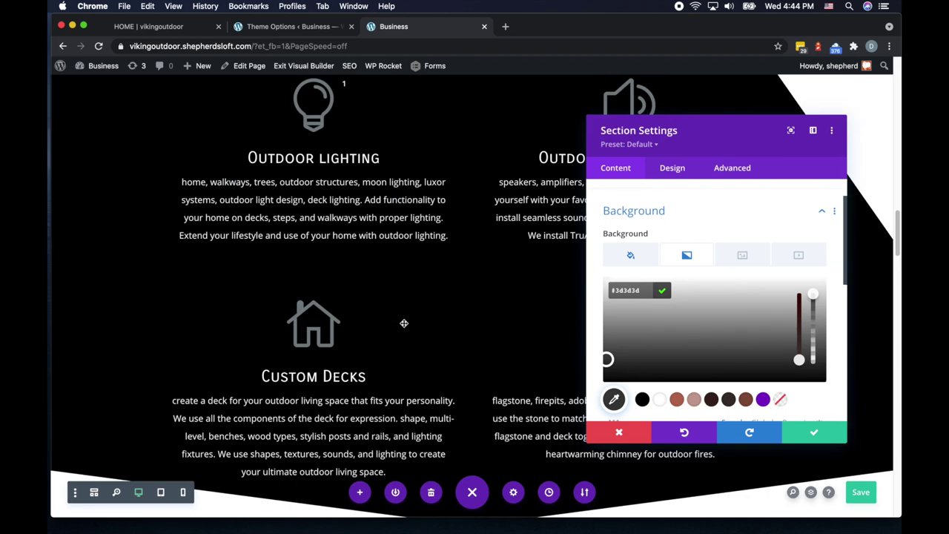
scroll(403, 323, down, 3)
scroll(404, 322, down, 15)
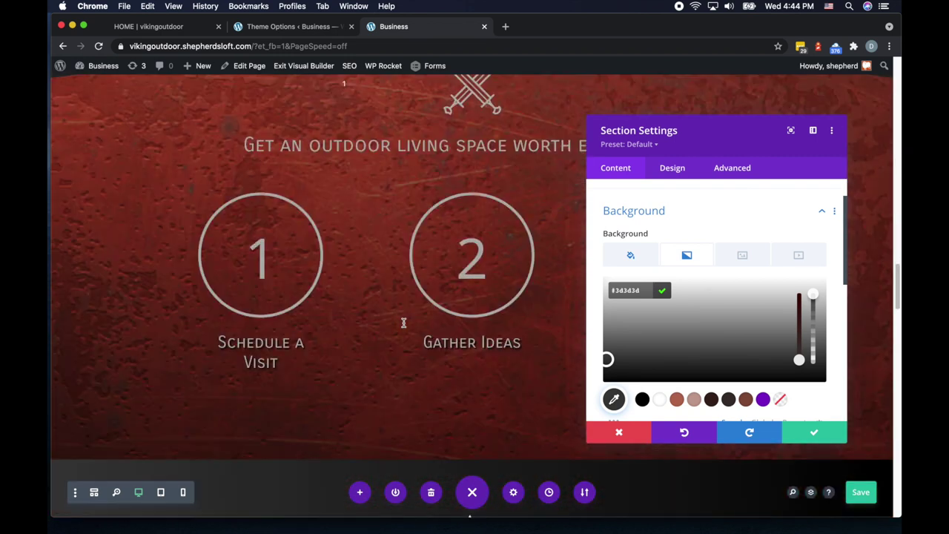
scroll(403, 323, up, 1)
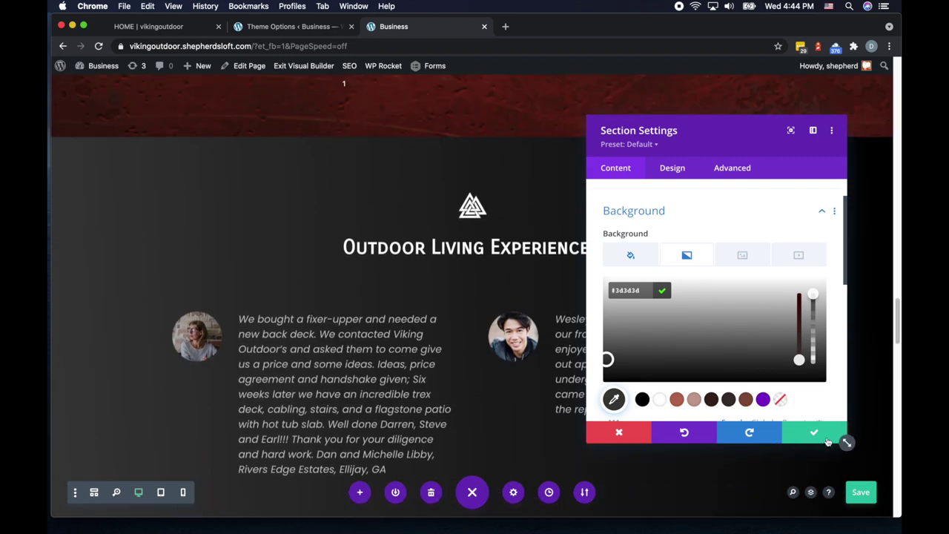
click(820, 435)
click(820, 436)
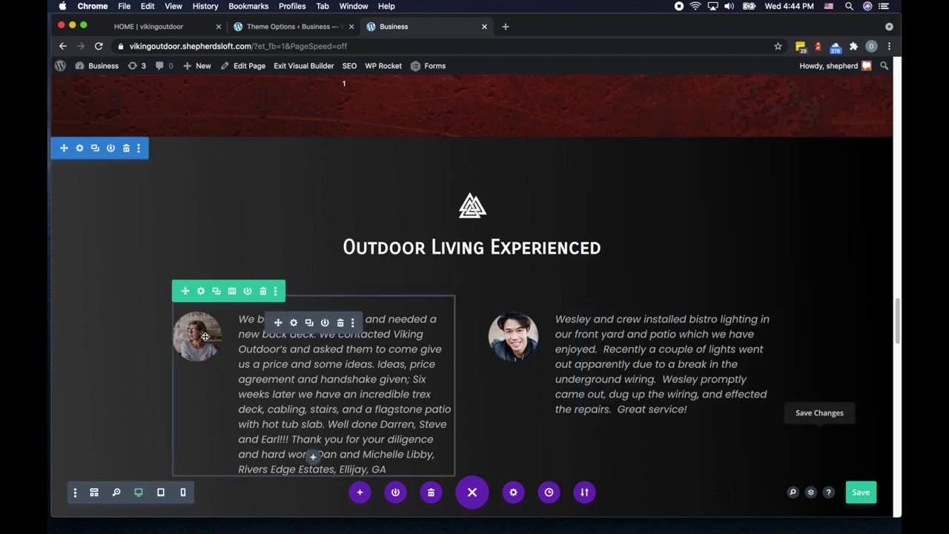
Replace the portrait in the first testimonial of the Outdoor Living Experienced section with viking-helmet-icon.png from the media library.
click(310, 323)
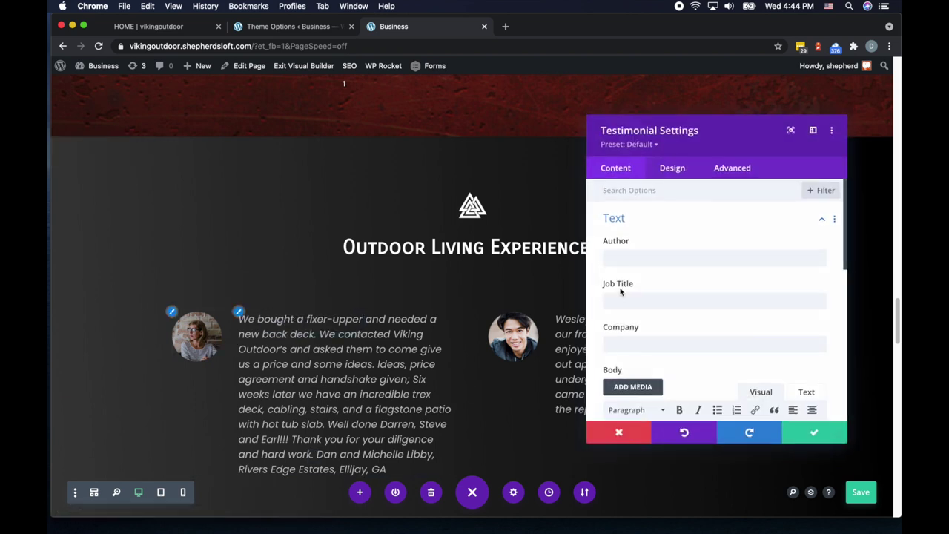
scroll(661, 313, down, 10)
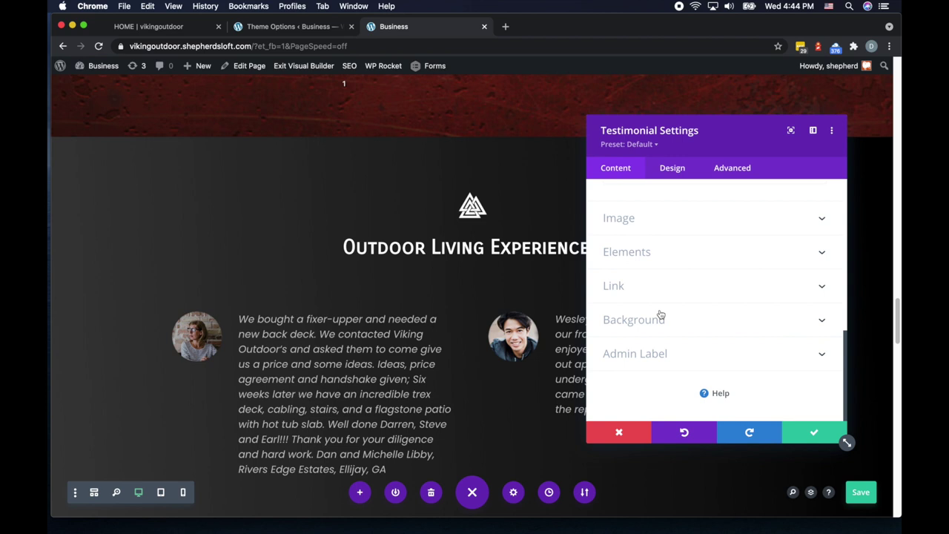
click(613, 230)
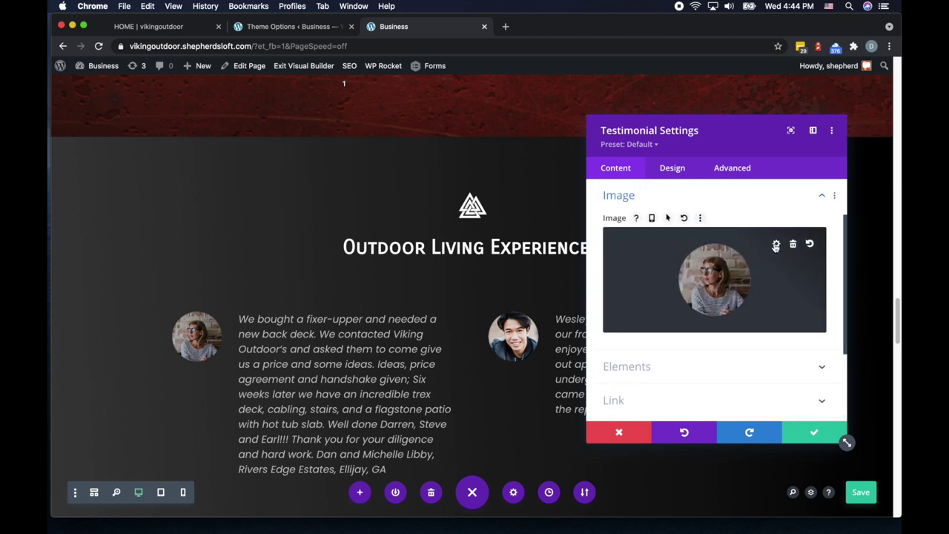
click(776, 245)
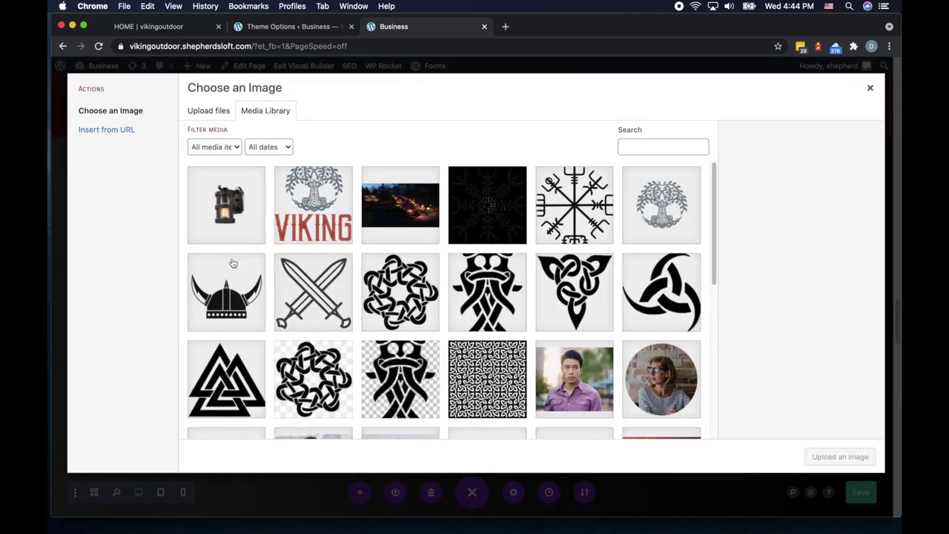
click(222, 300)
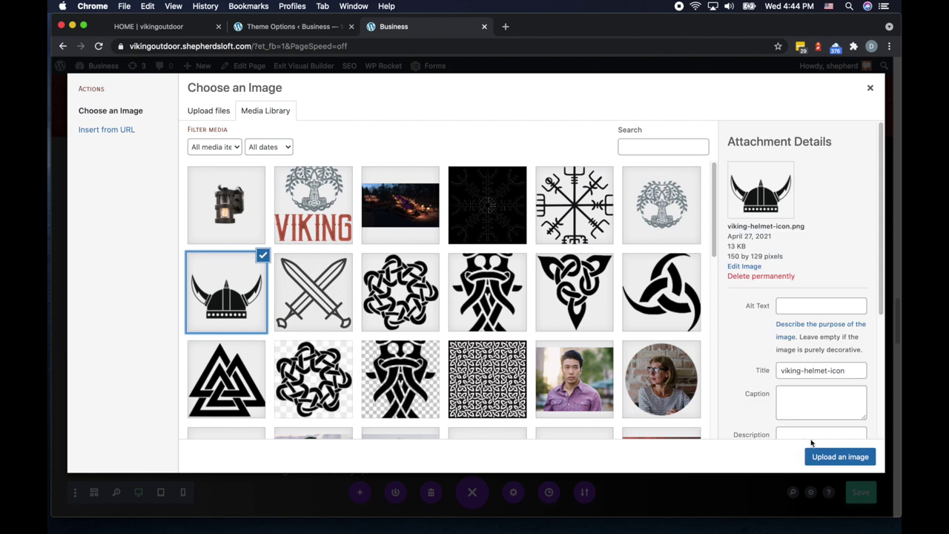
click(842, 458)
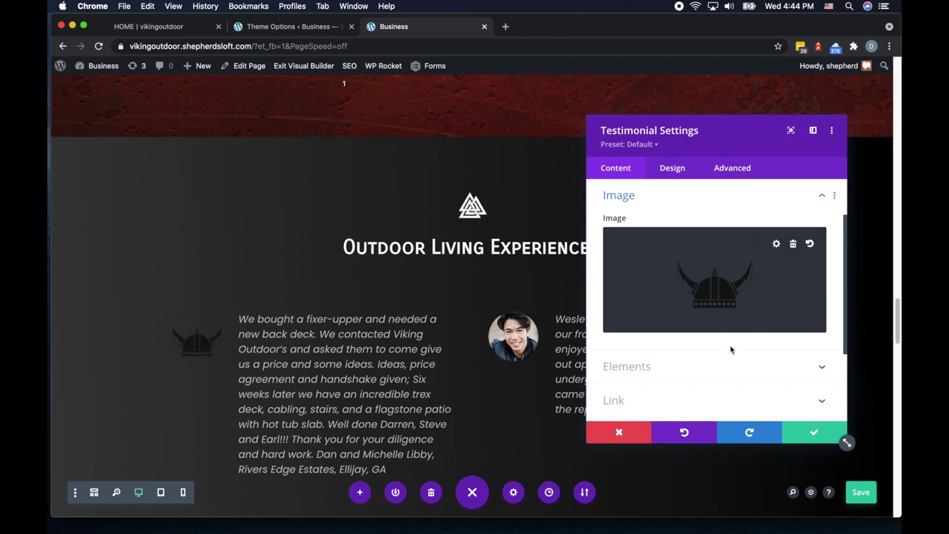
Set the Invert filter of the first testimonial to 100% so the black helmet icon turns white.
scroll(687, 299, down, 3)
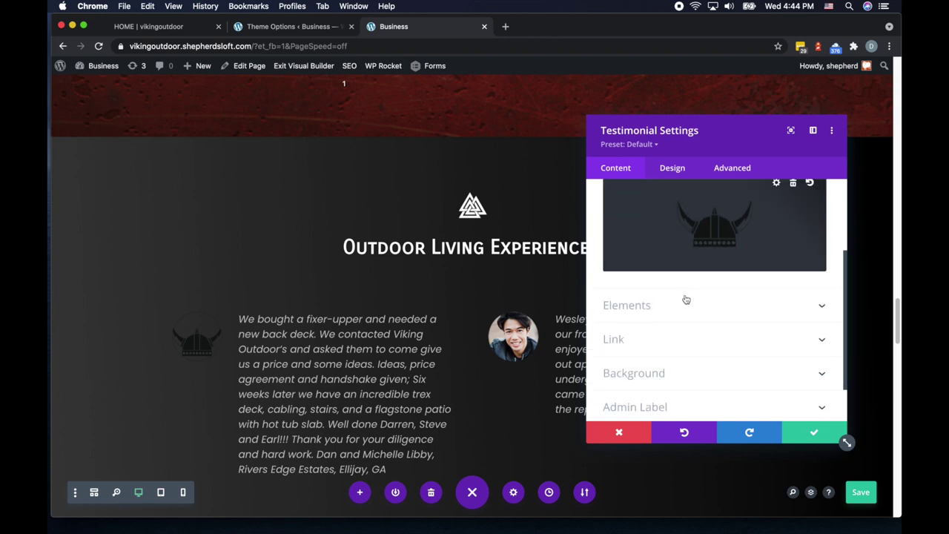
scroll(662, 334, up, 5)
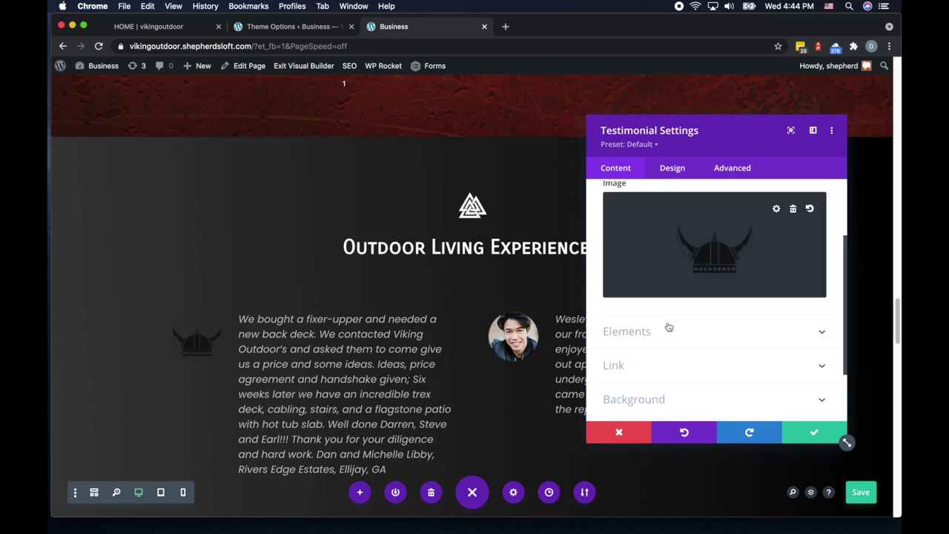
click(672, 167)
scroll(682, 317, down, 10)
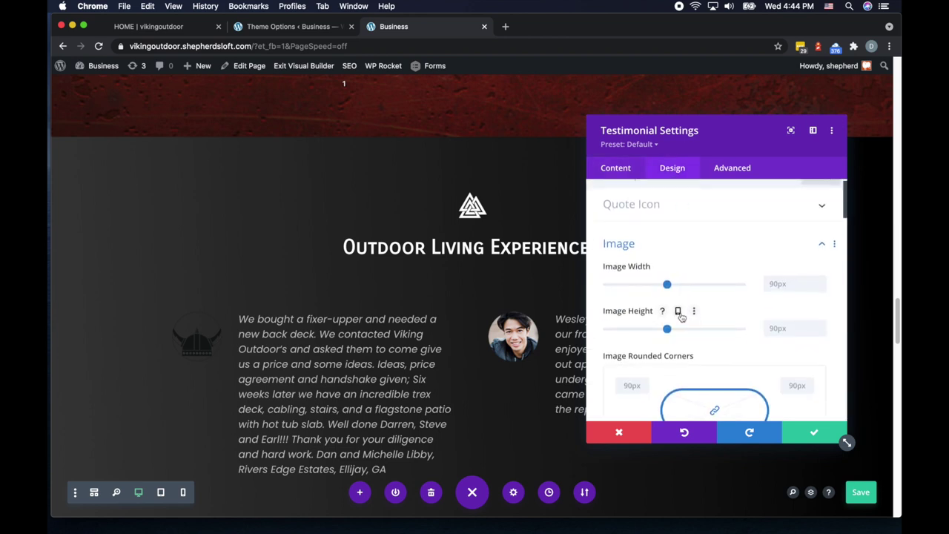
scroll(683, 318, up, 2)
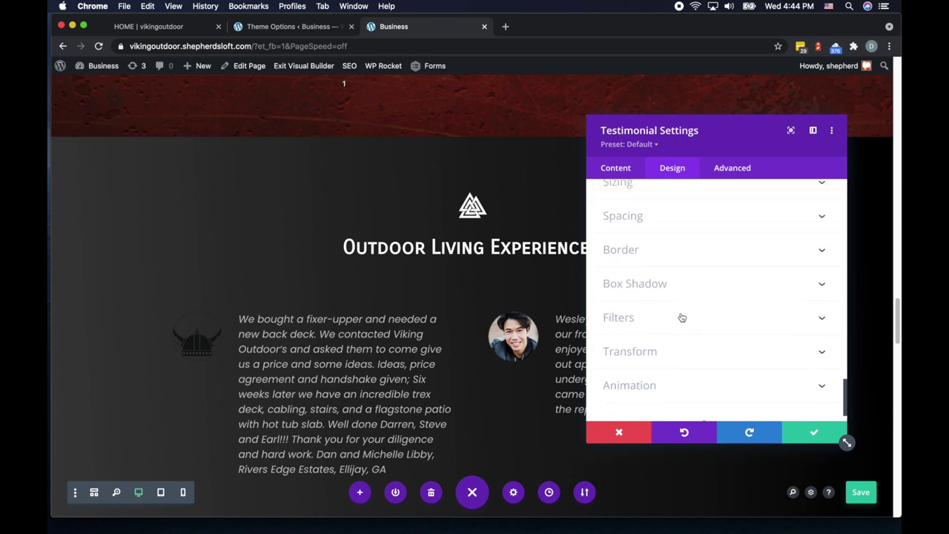
scroll(682, 317, up, 6)
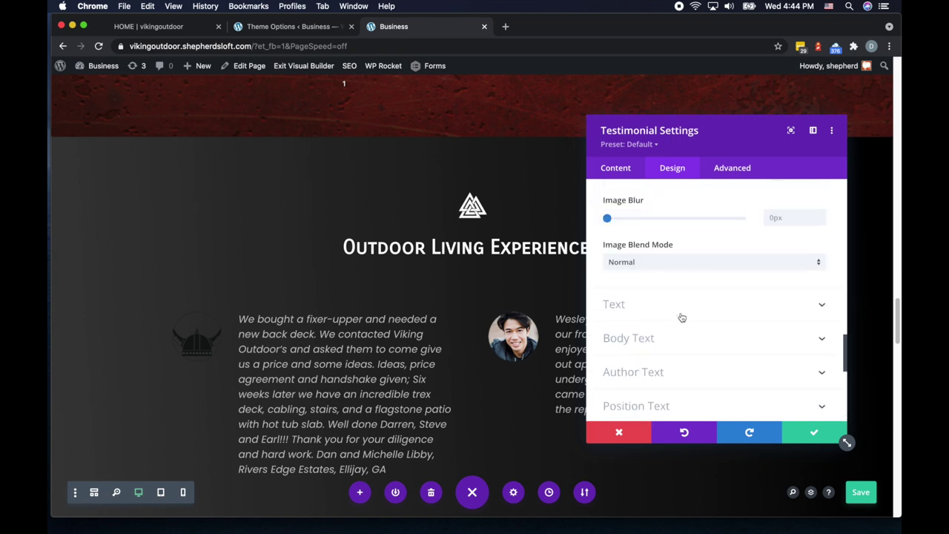
scroll(684, 314, up, 1)
scroll(683, 314, down, 6)
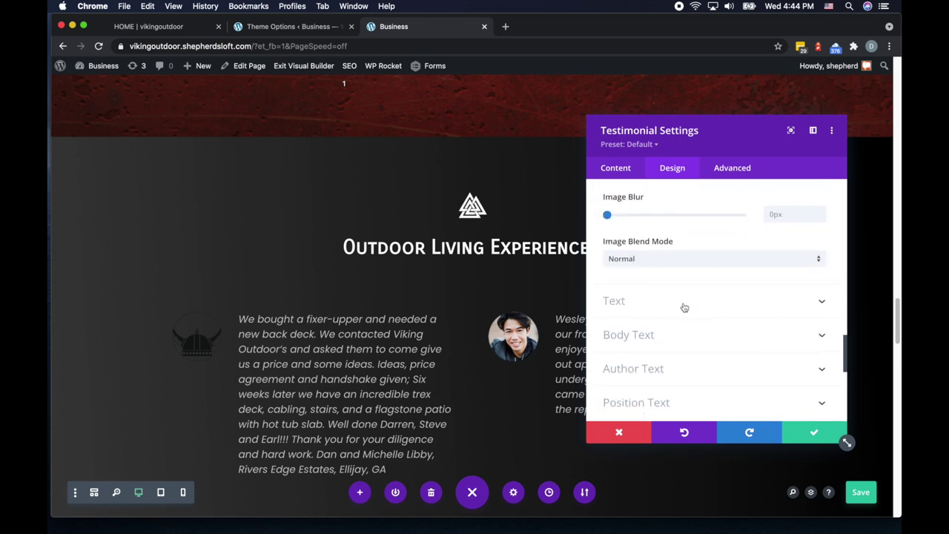
scroll(686, 310, down, 5)
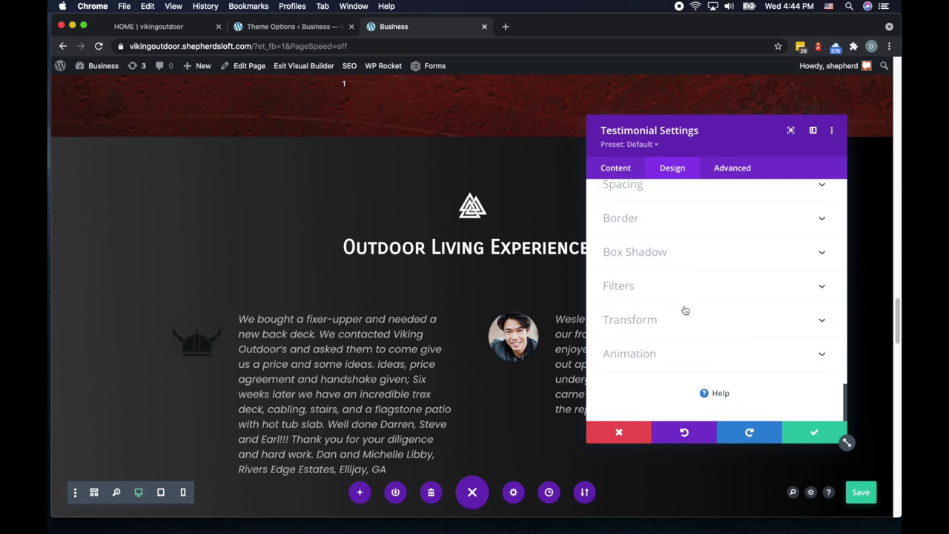
click(728, 300)
scroll(700, 329, down, 3)
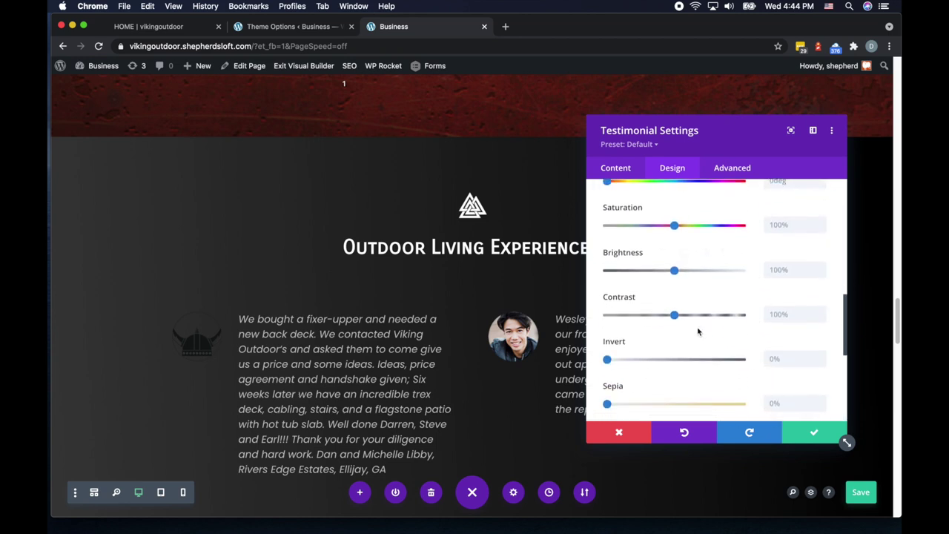
drag(607, 322, 757, 324)
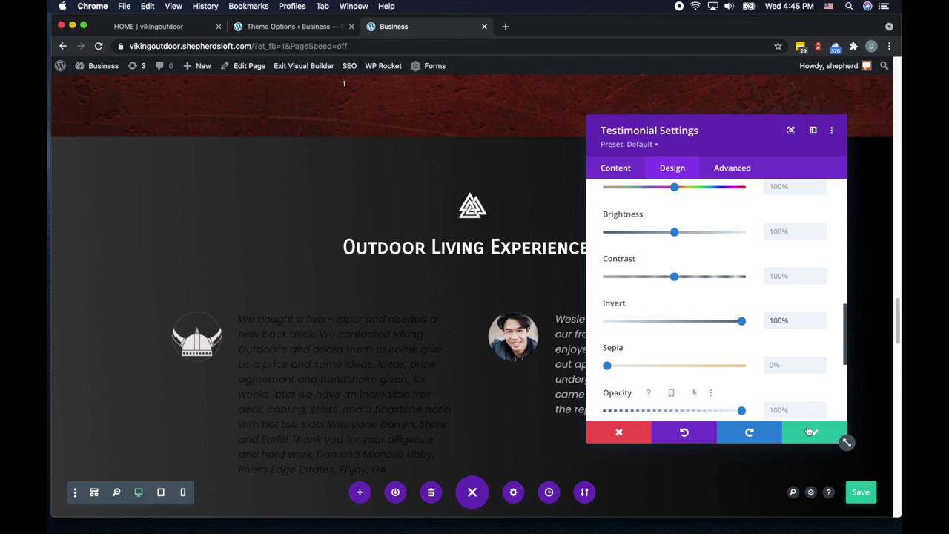
Set the first testimonial's body font to Default.
scroll(727, 346, up, 10)
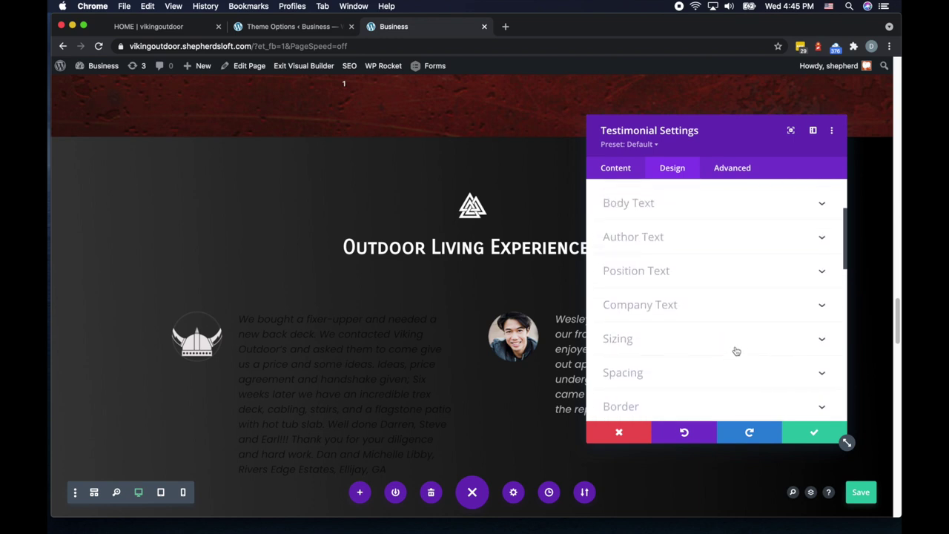
scroll(734, 349, up, 5)
click(678, 325)
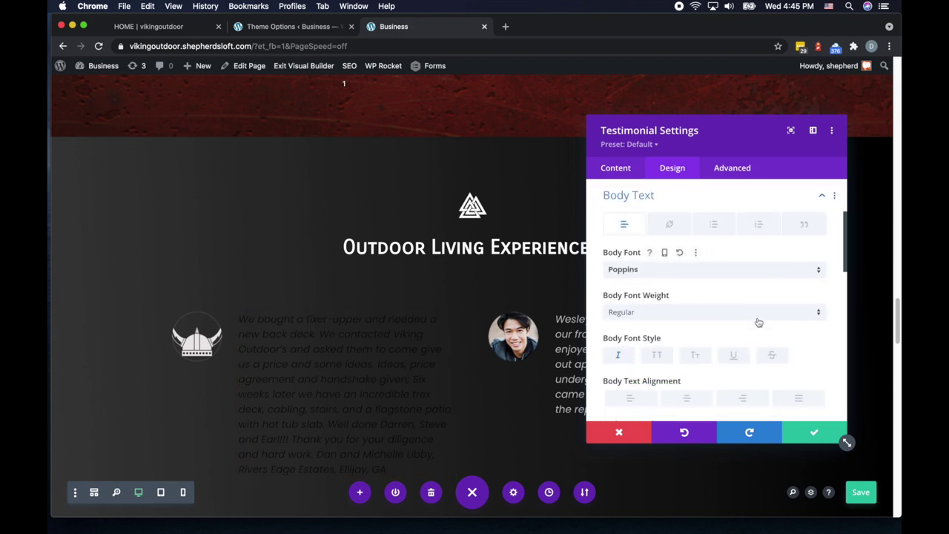
scroll(686, 291, up, 1)
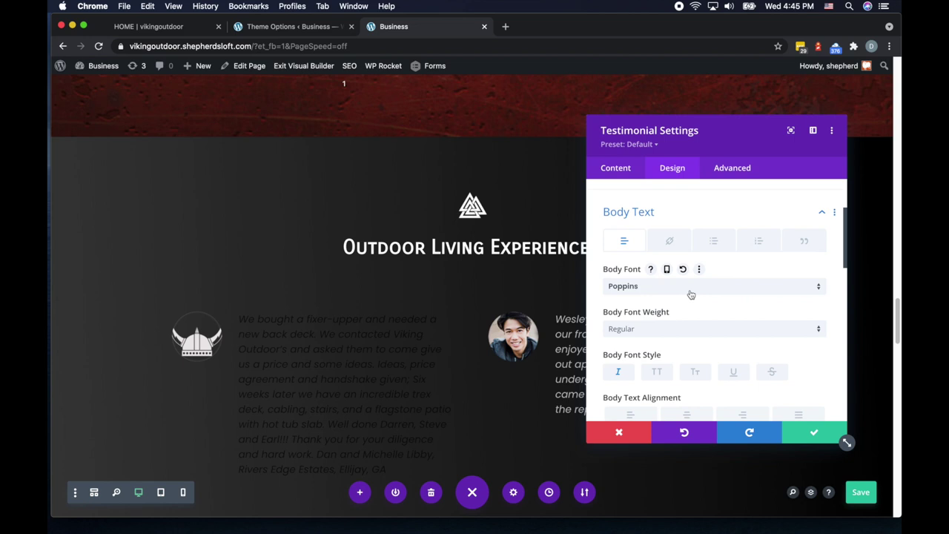
click(645, 287)
click(644, 261)
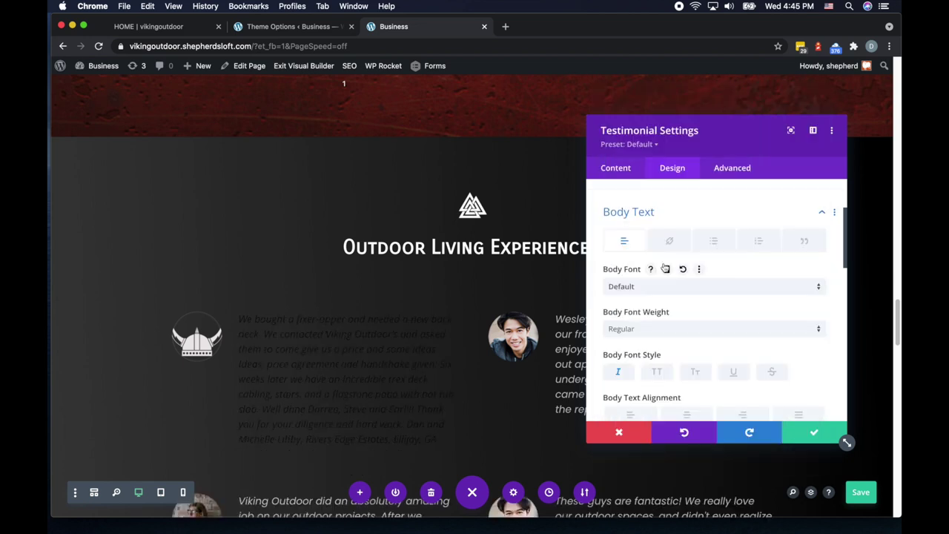
Set the first testimonial's body text color to black and save the testimonial settings.
scroll(703, 303, up, 3)
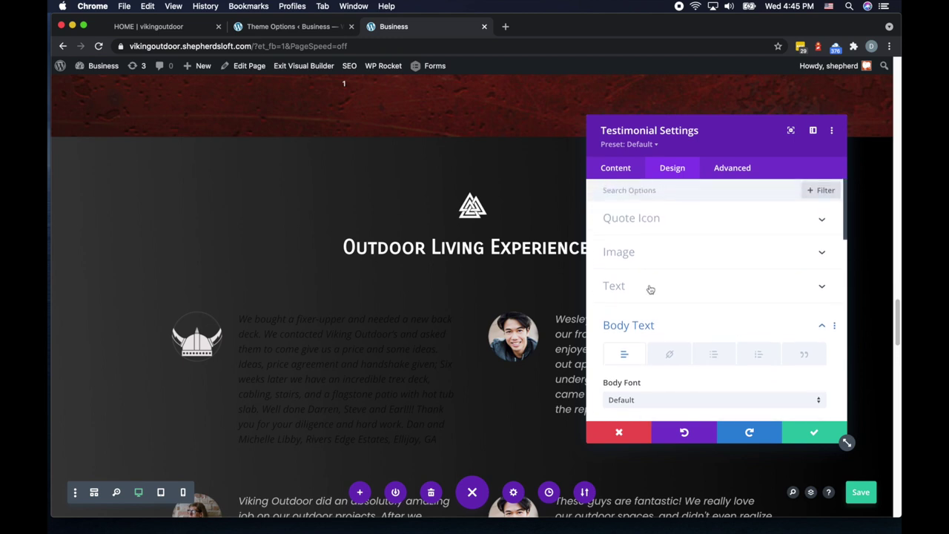
scroll(697, 301, down, 5)
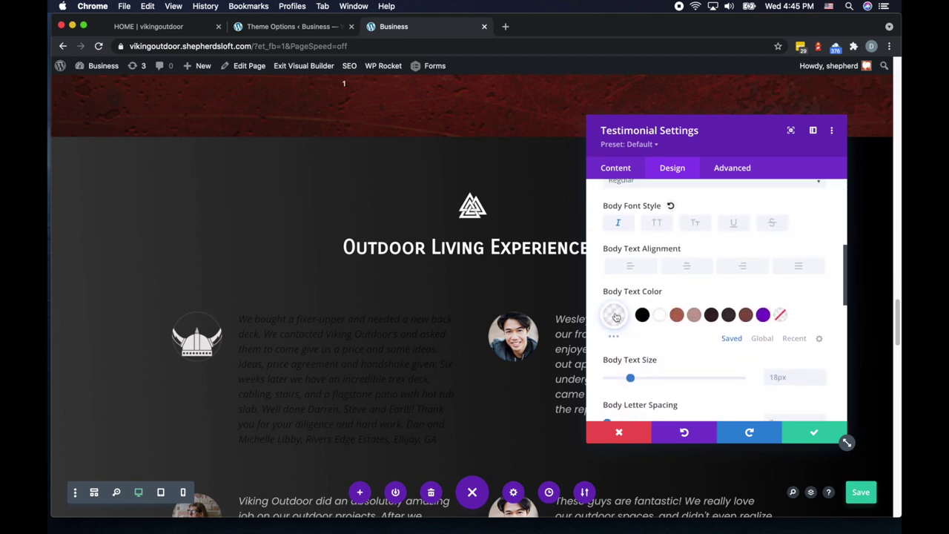
click(643, 316)
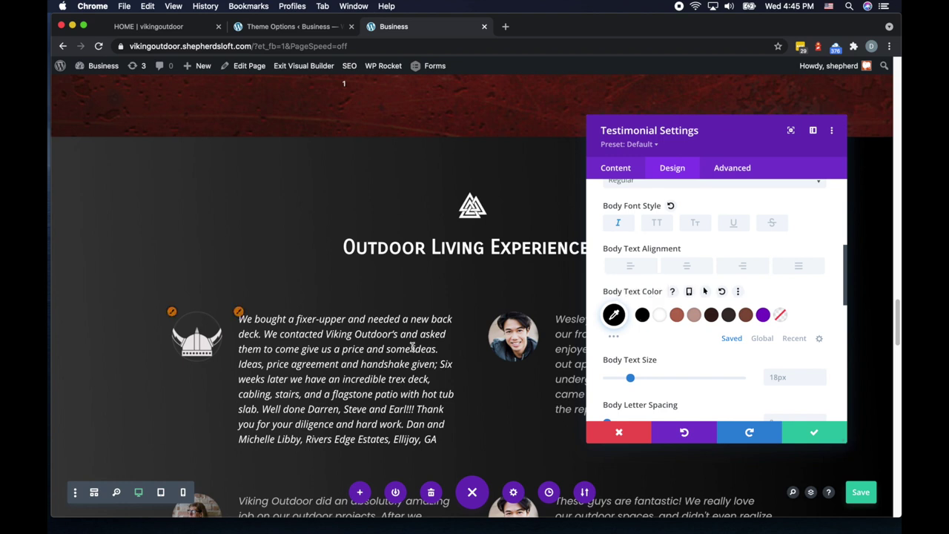
click(817, 433)
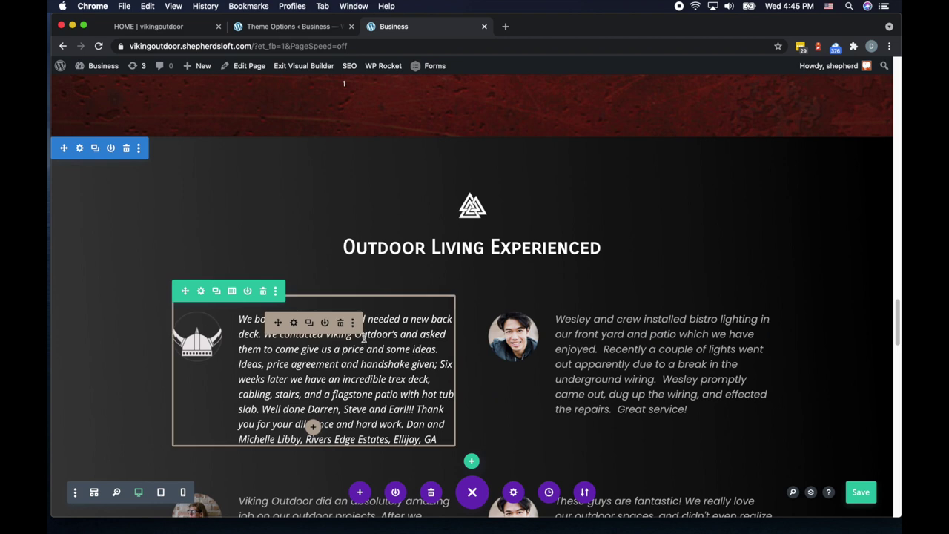
Extend the first testimonial's styles to all testimonials throughout This Section.
click(353, 323)
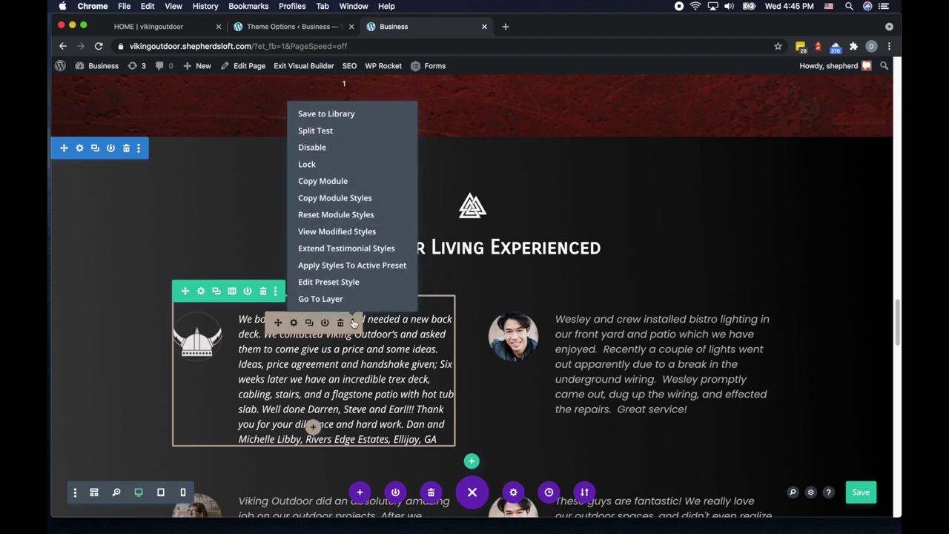
click(347, 248)
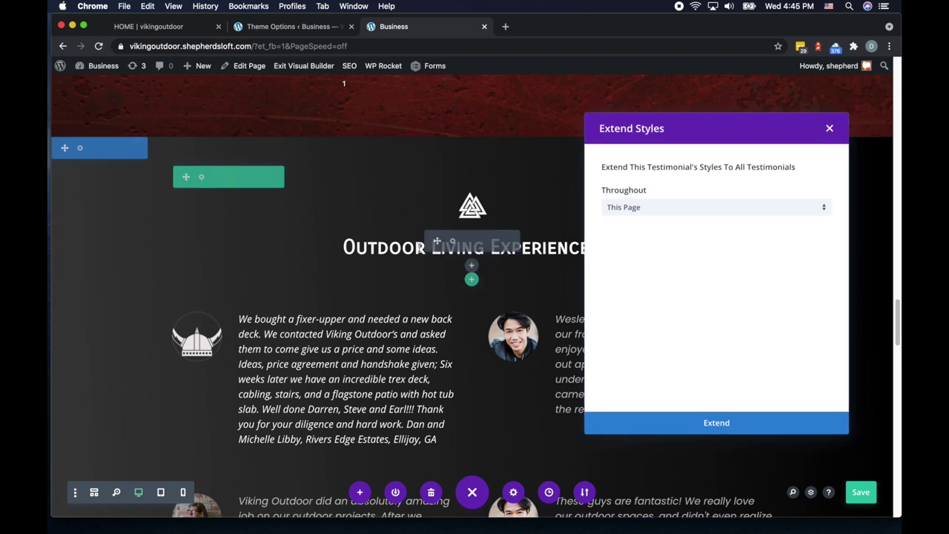
click(690, 210)
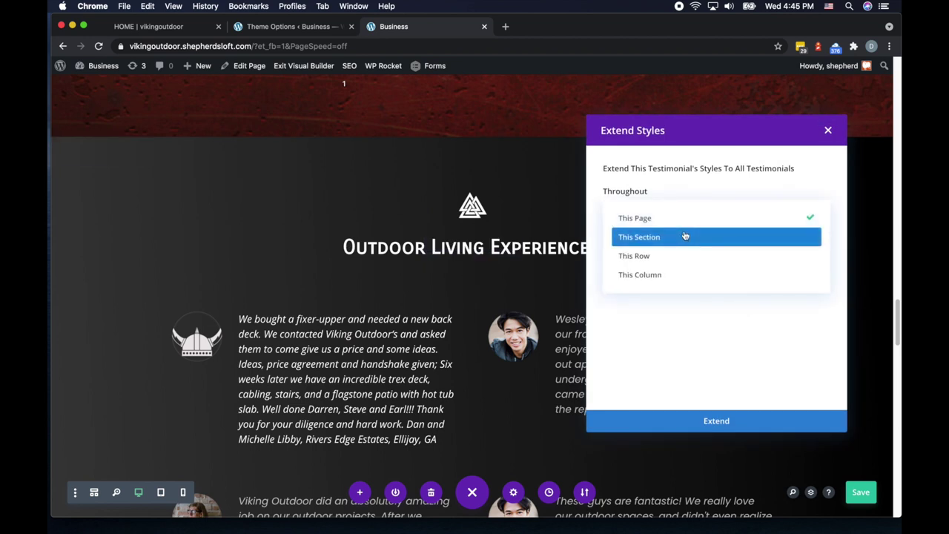
click(686, 236)
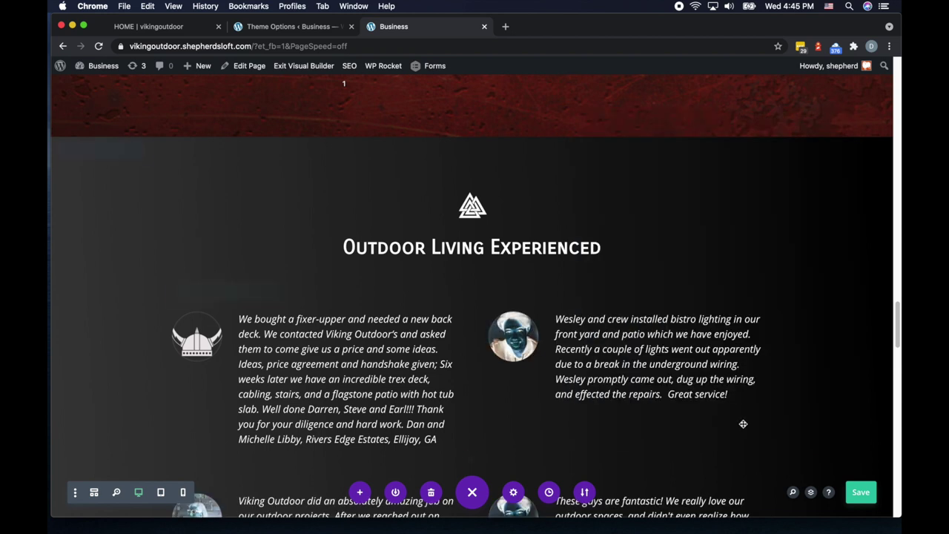
Replace the portrait in the bistro lighting testimonial with viking-helmet-icon.png from the media library and save its settings.
scroll(743, 418, down, 5)
scroll(744, 419, down, 5)
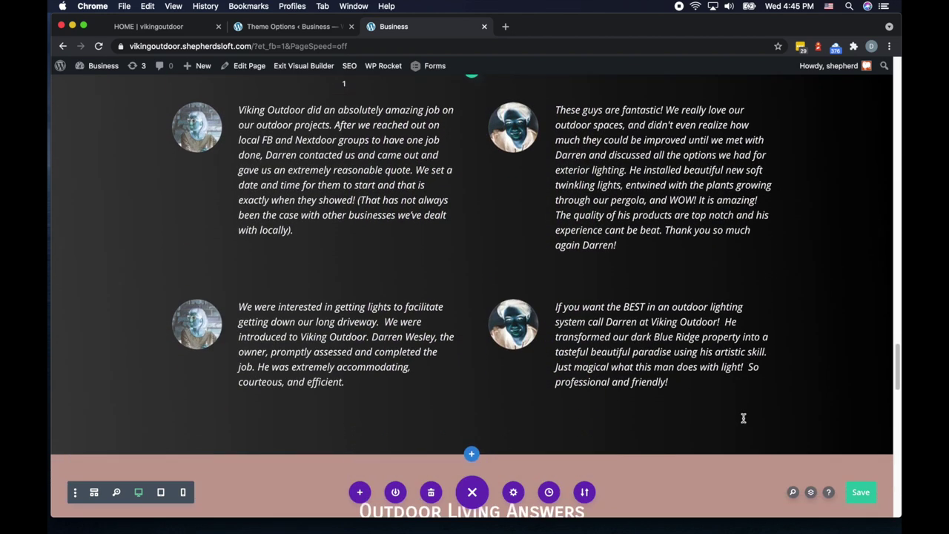
scroll(744, 418, up, 7)
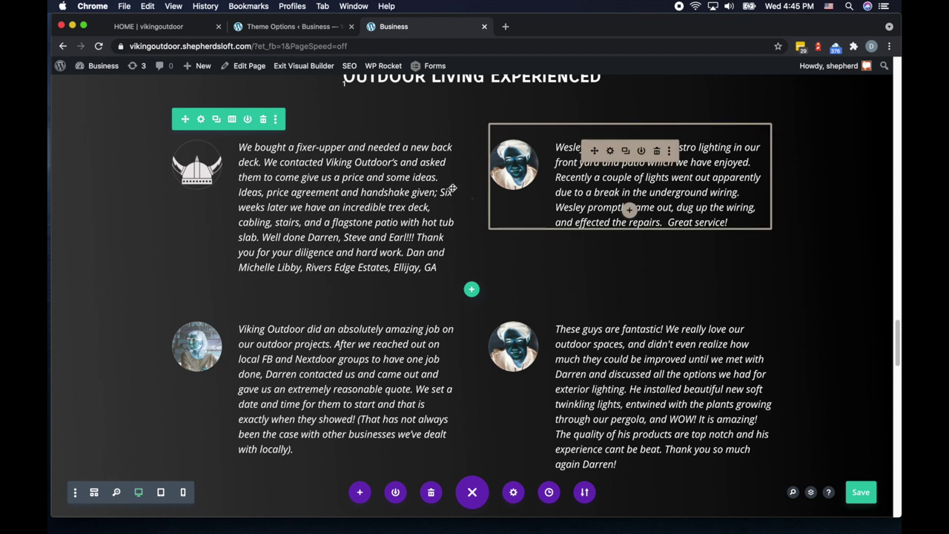
scroll(519, 185, up, 2)
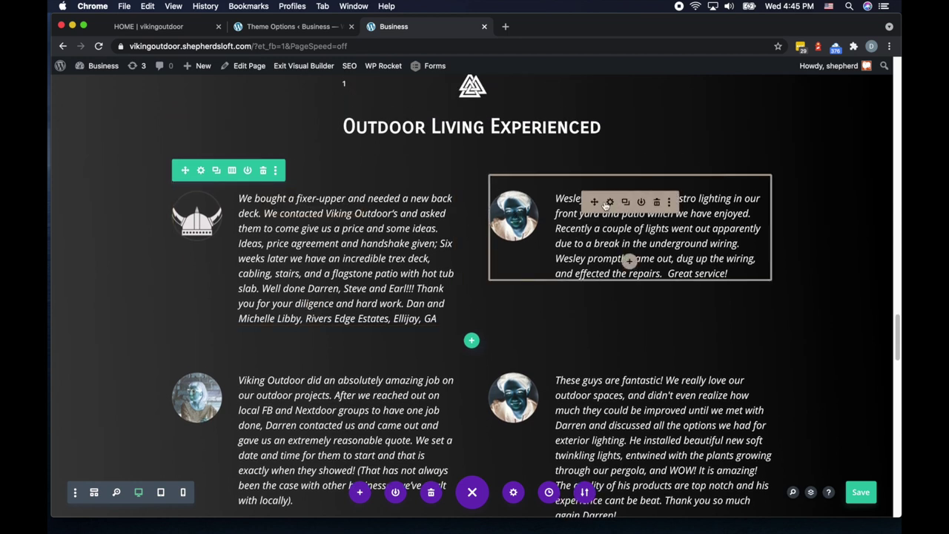
click(611, 201)
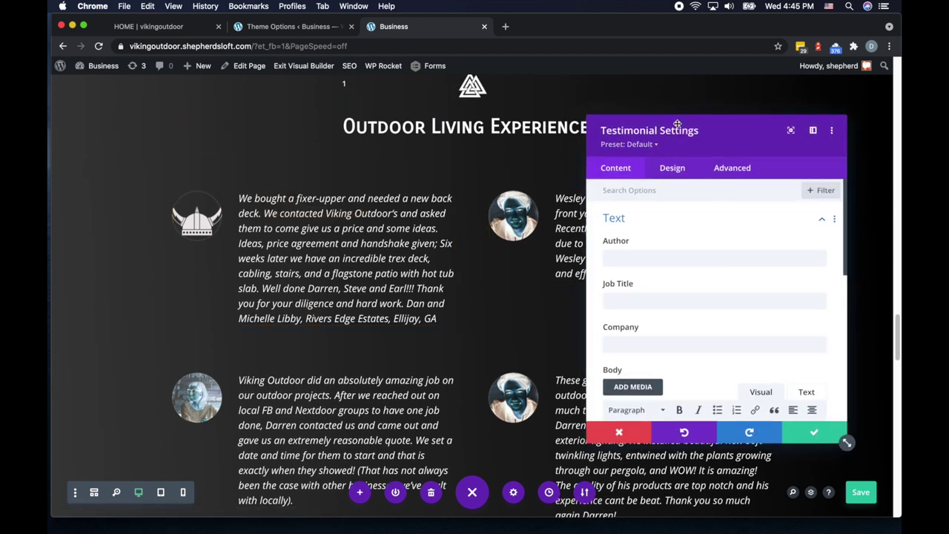
drag(704, 129, 723, 110)
scroll(705, 238, down, 5)
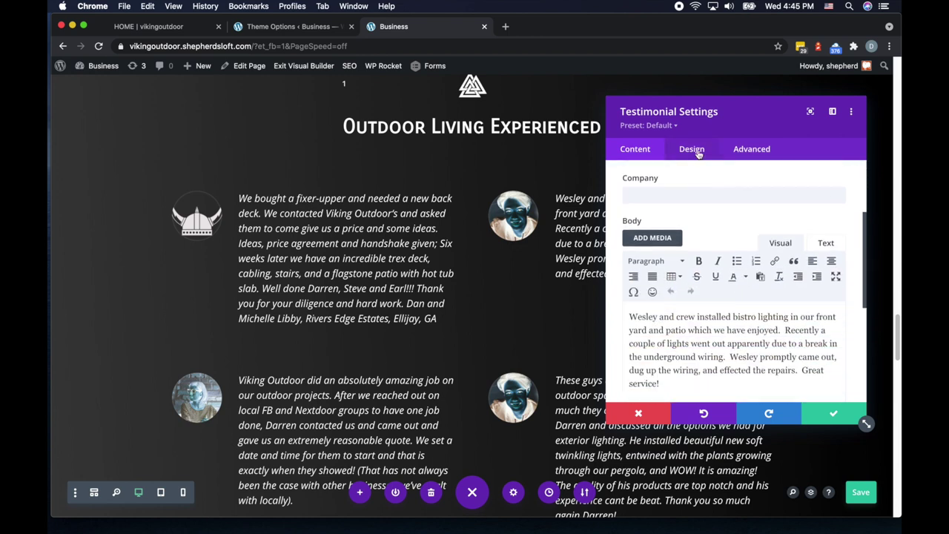
scroll(704, 234, down, 5)
click(701, 229)
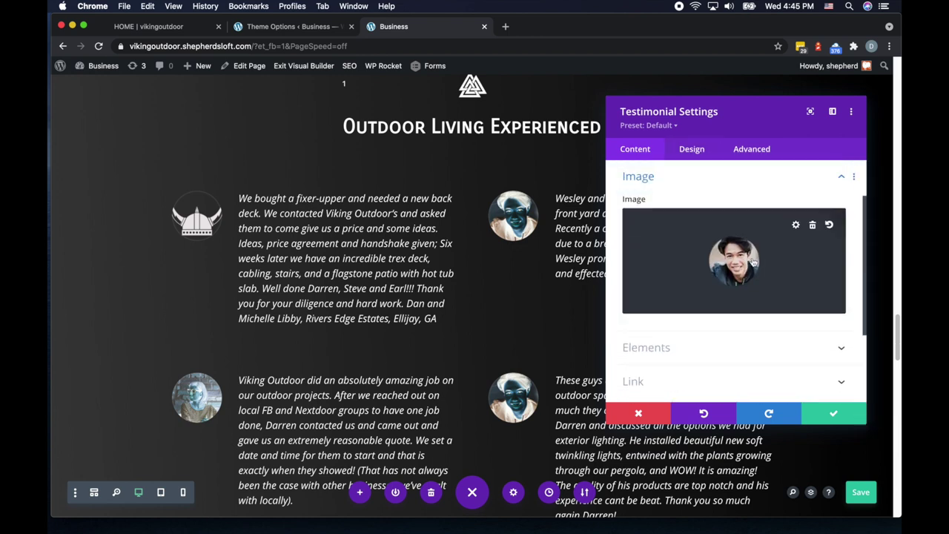
click(797, 226)
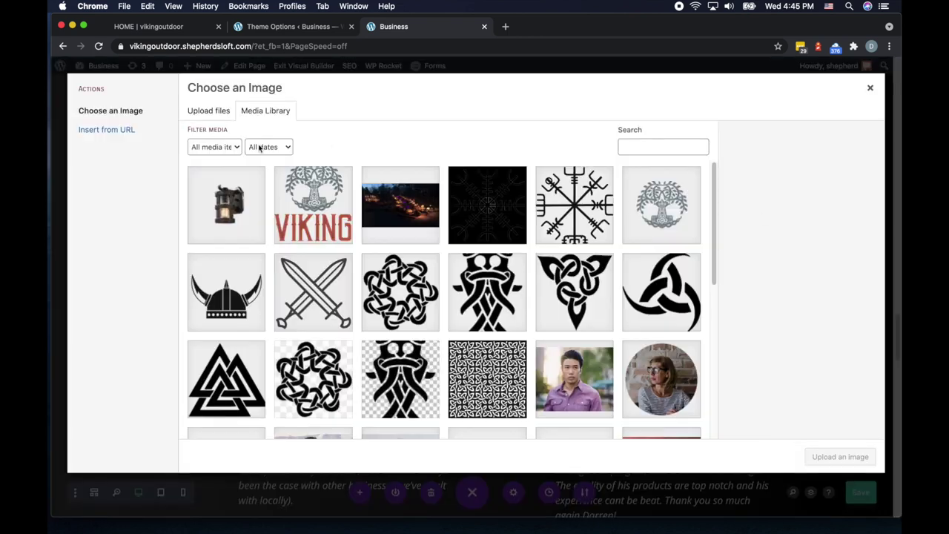
click(231, 295)
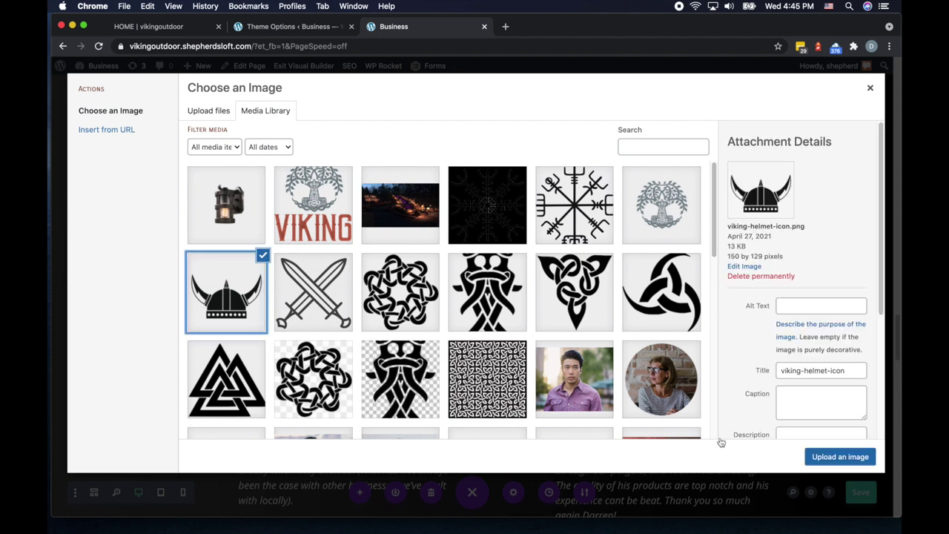
click(839, 456)
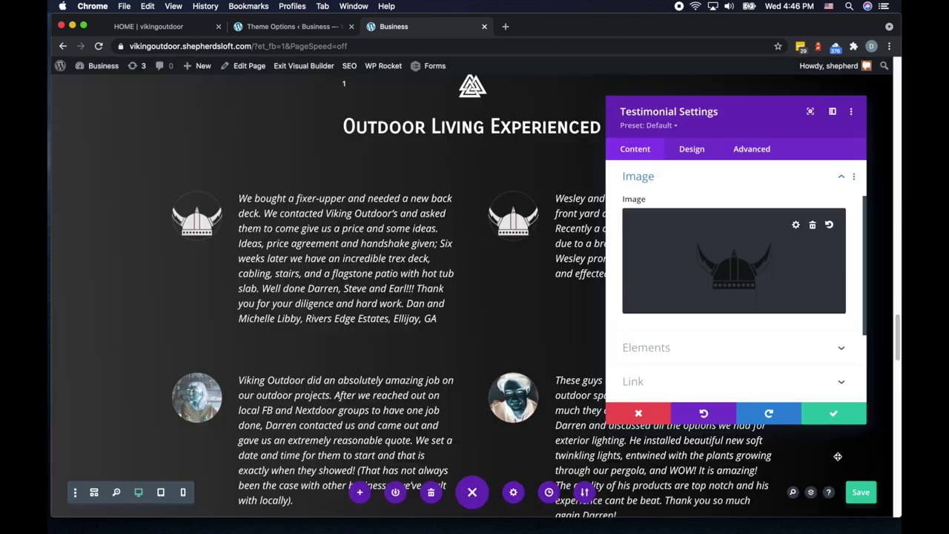
click(835, 413)
Replace the portrait in the second-row testimonial beginning "Viking Outdoor did an absolutely amazing job" with viking-helmet-icon.png and save its settings.
scroll(249, 258, down, 4)
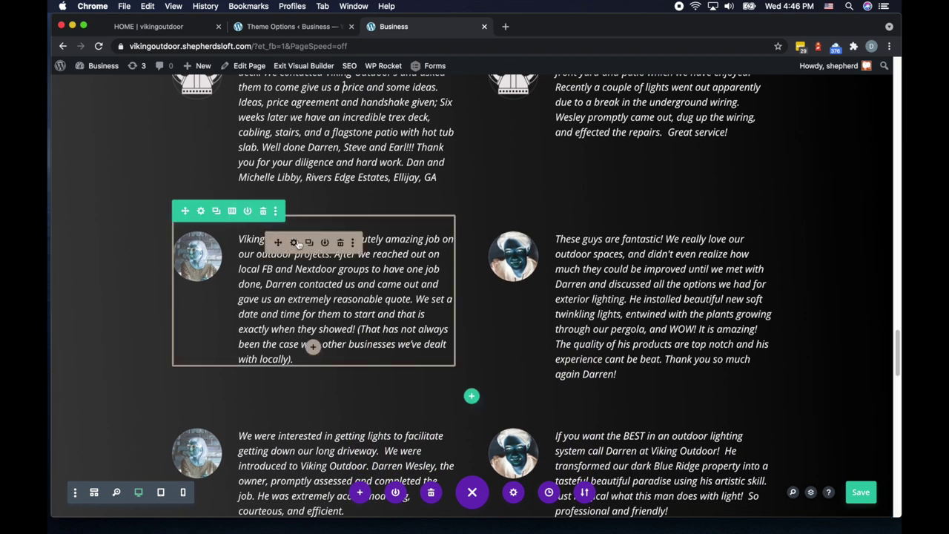
click(295, 243)
click(691, 148)
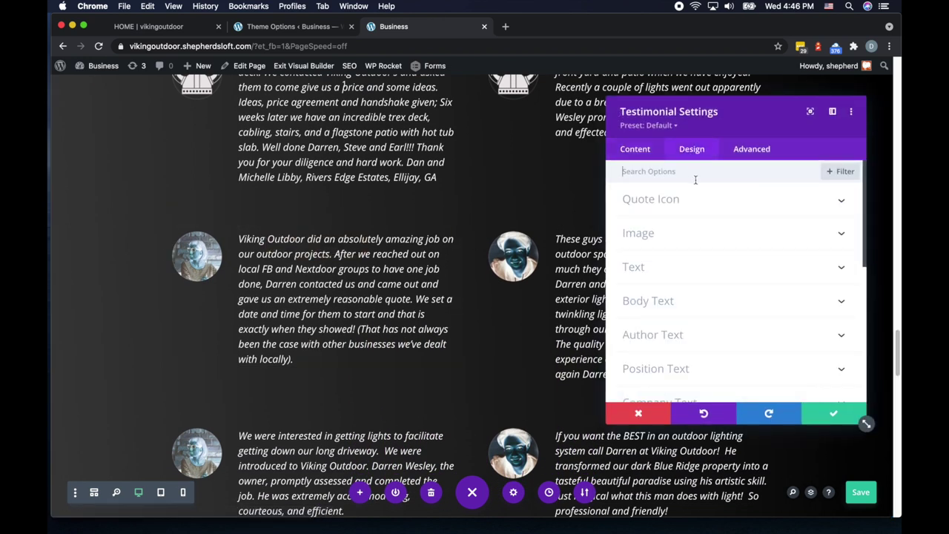
click(635, 148)
scroll(664, 274, down, 5)
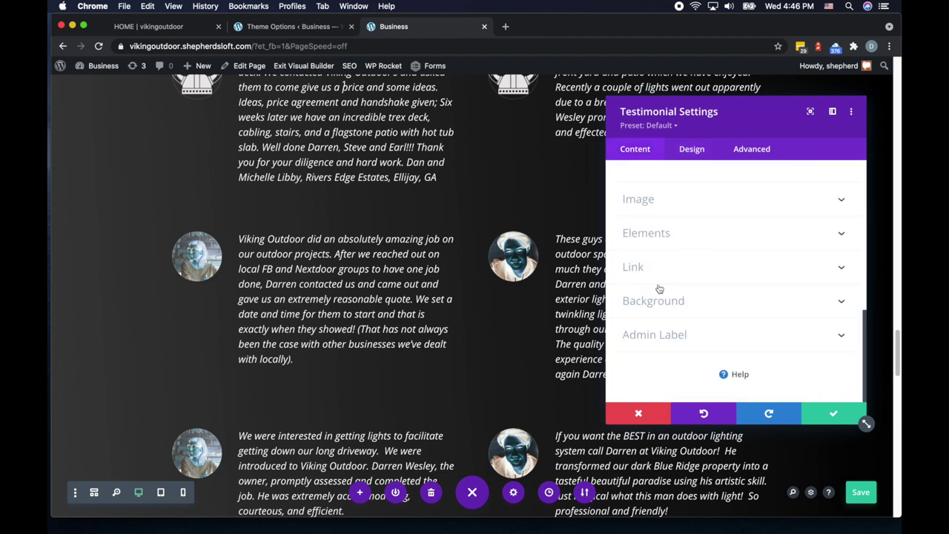
click(642, 200)
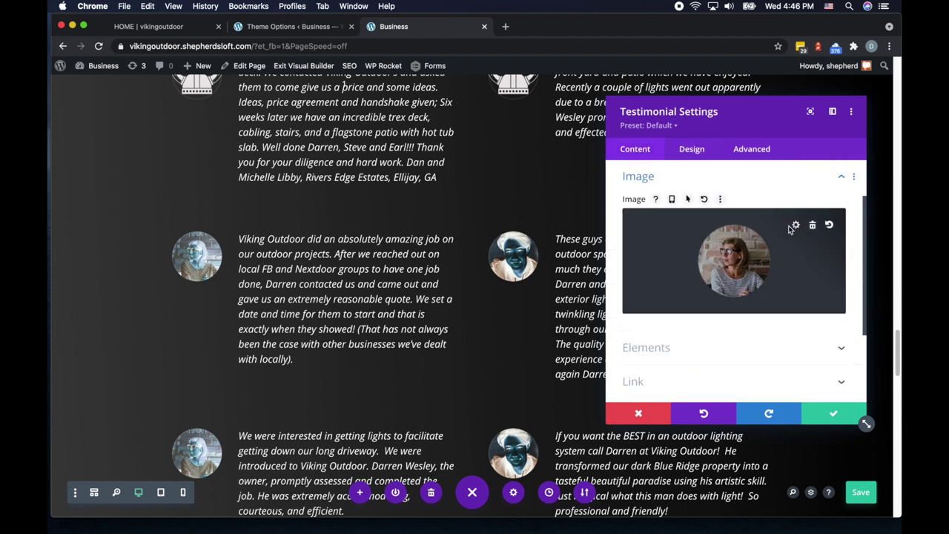
click(792, 226)
click(226, 292)
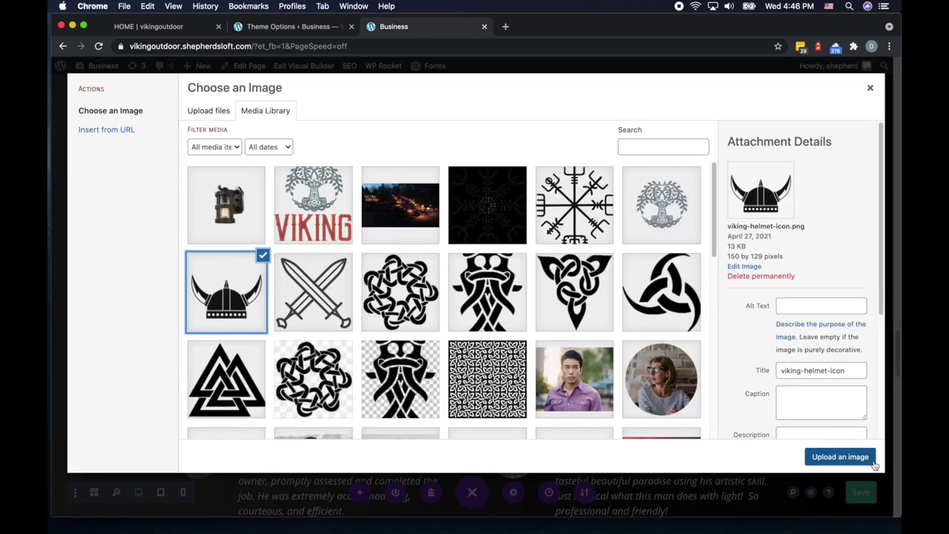
click(840, 457)
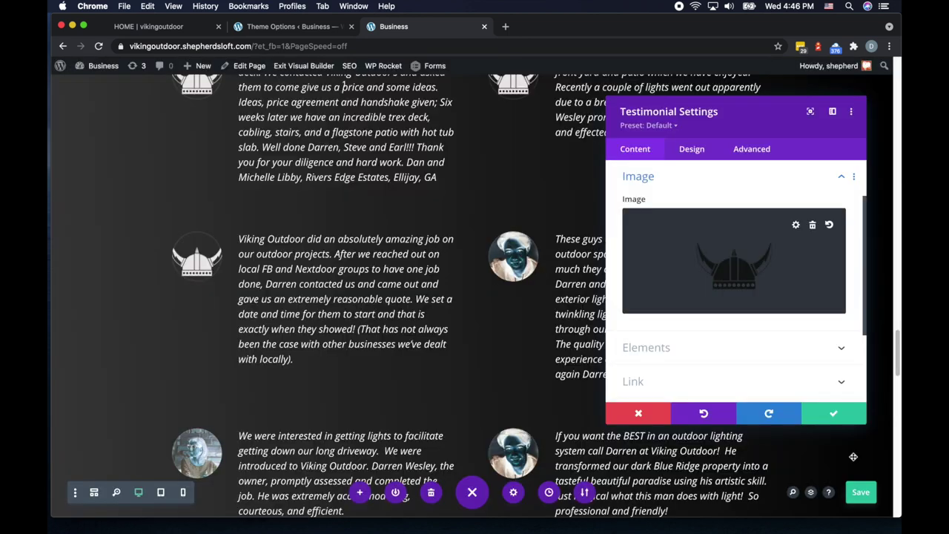
click(831, 414)
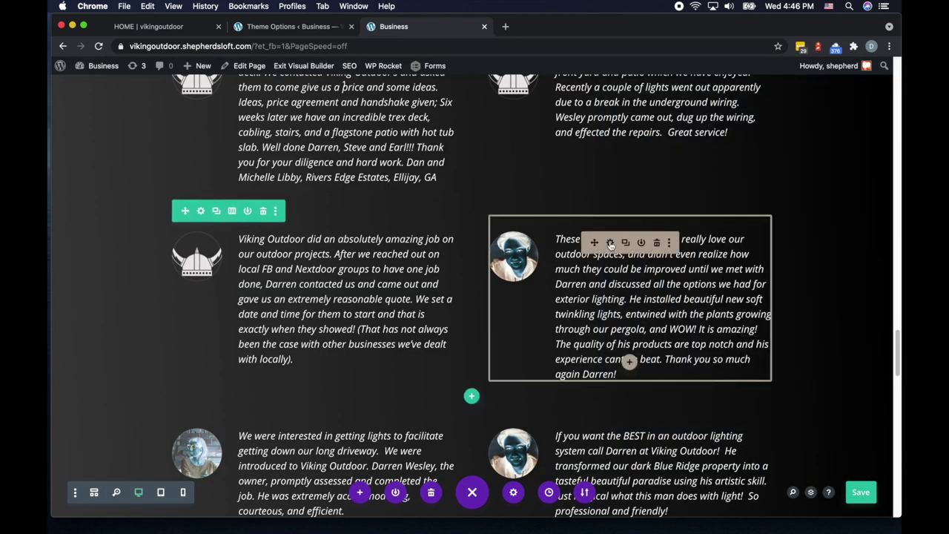
Swap the portrait in the "These guys are fantastic!" testimonial for viking-helmet-icon.png and save its settings.
click(610, 243)
scroll(693, 301, down, 10)
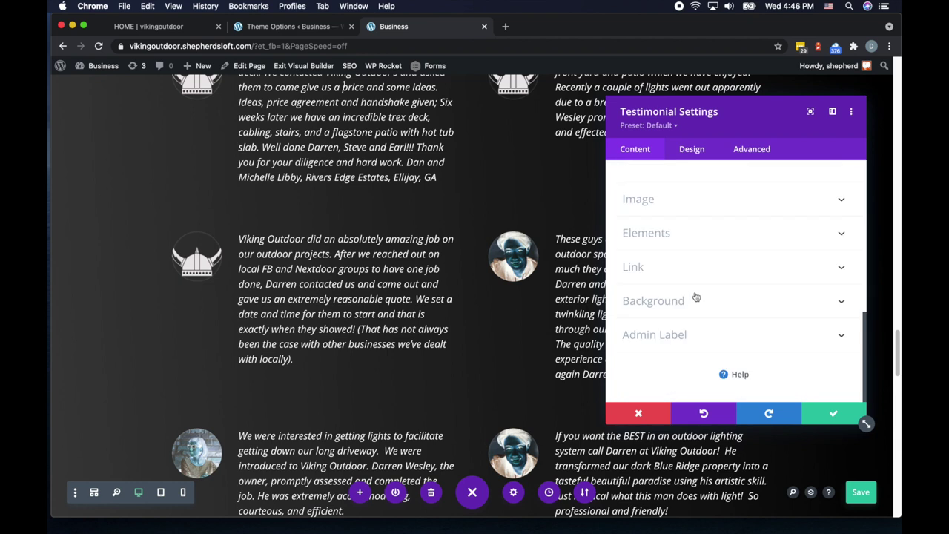
click(652, 201)
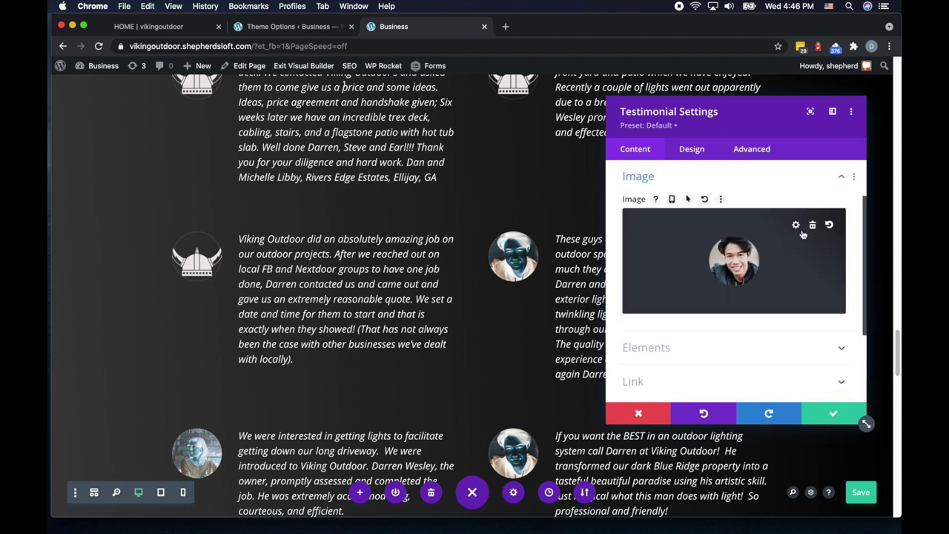
click(797, 226)
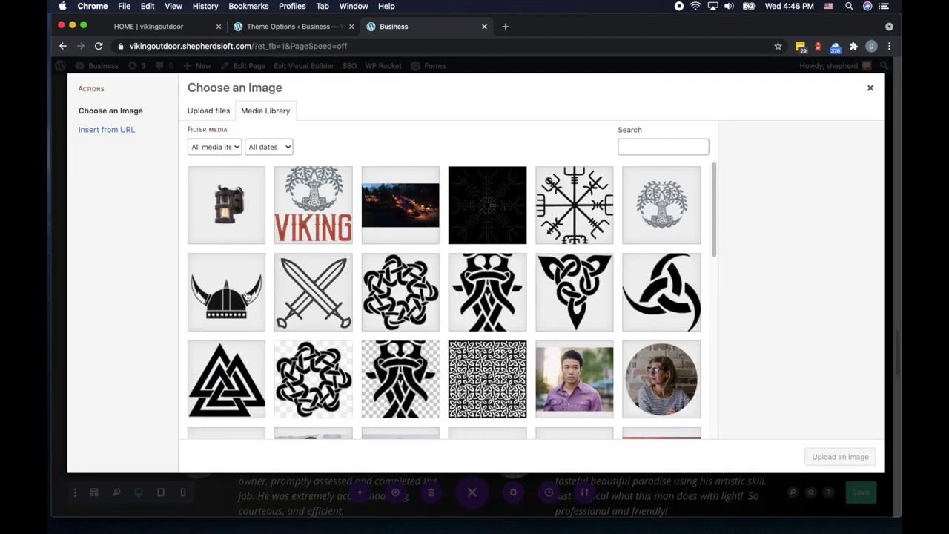
click(247, 296)
click(841, 456)
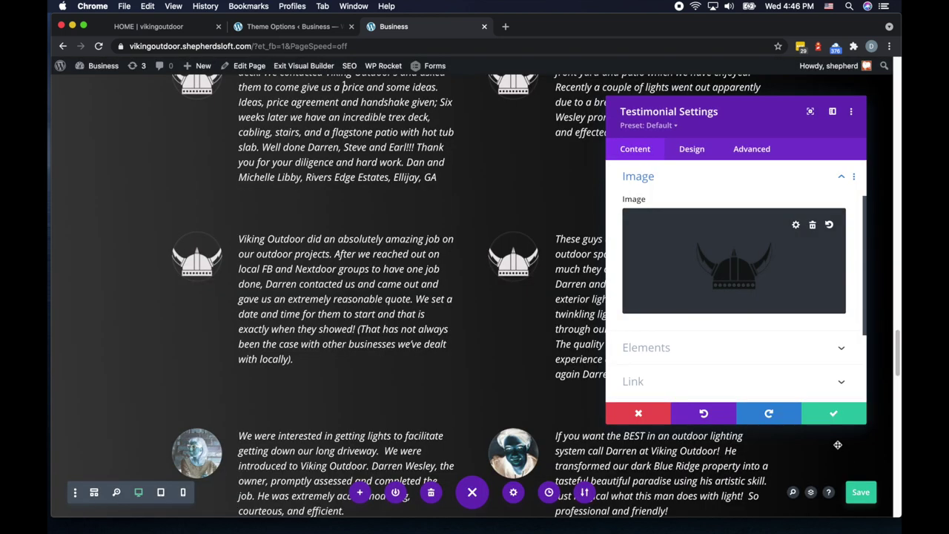
click(827, 417)
Replace the portrait in the third-row testimonial about driveway lights with viking-helmet-icon.png and save its settings.
scroll(807, 402, down, 3)
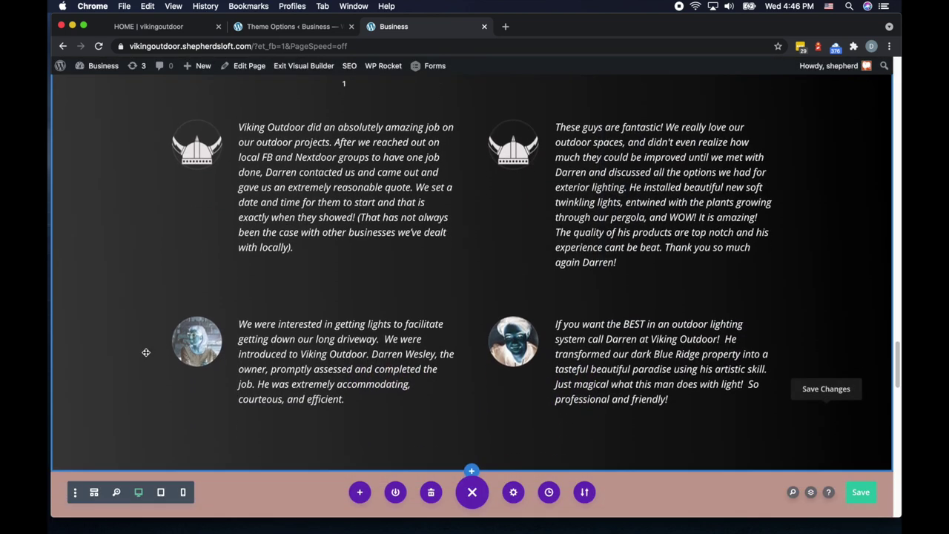
click(293, 325)
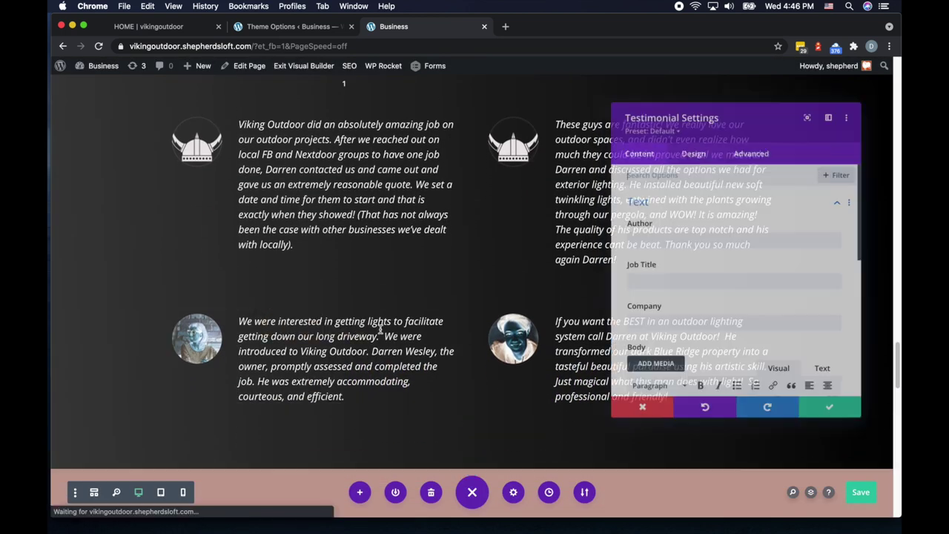
scroll(725, 290, down, 5)
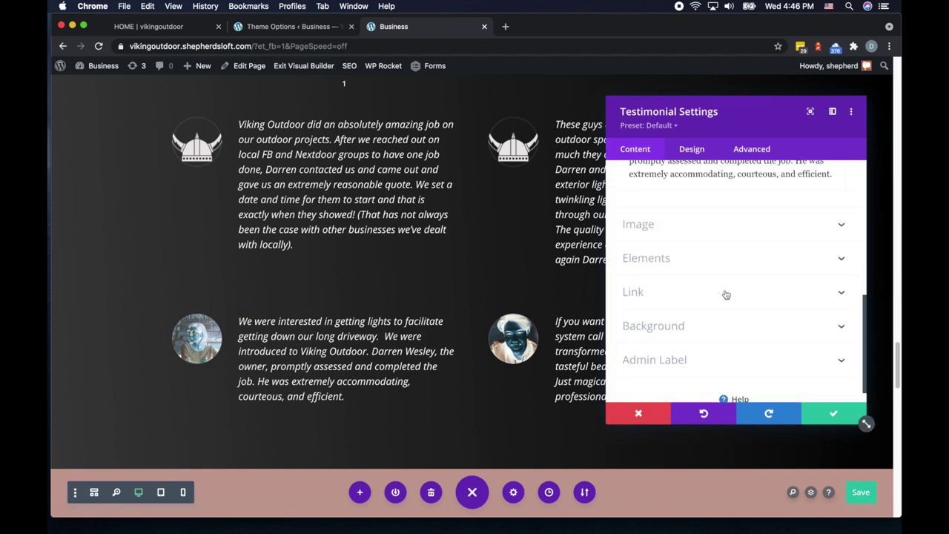
scroll(713, 275, up, 2)
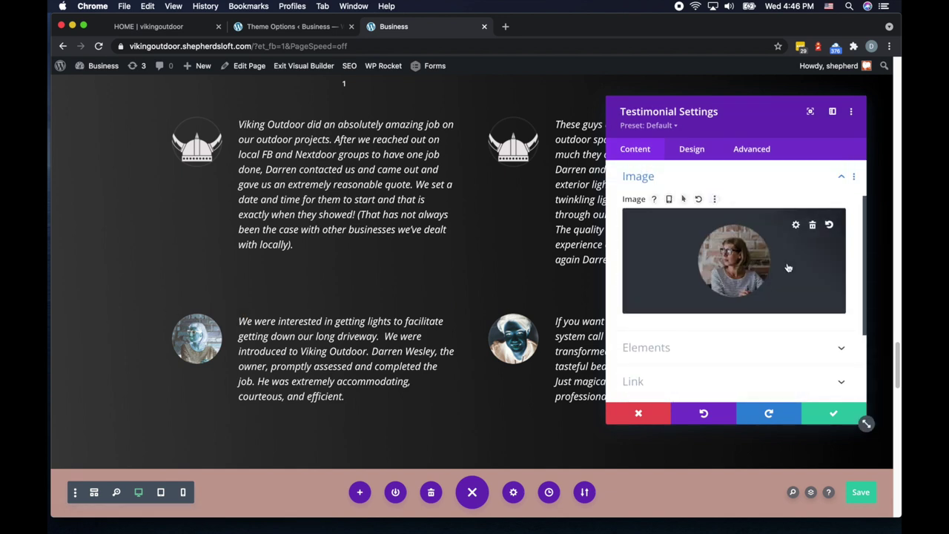
click(798, 227)
click(209, 115)
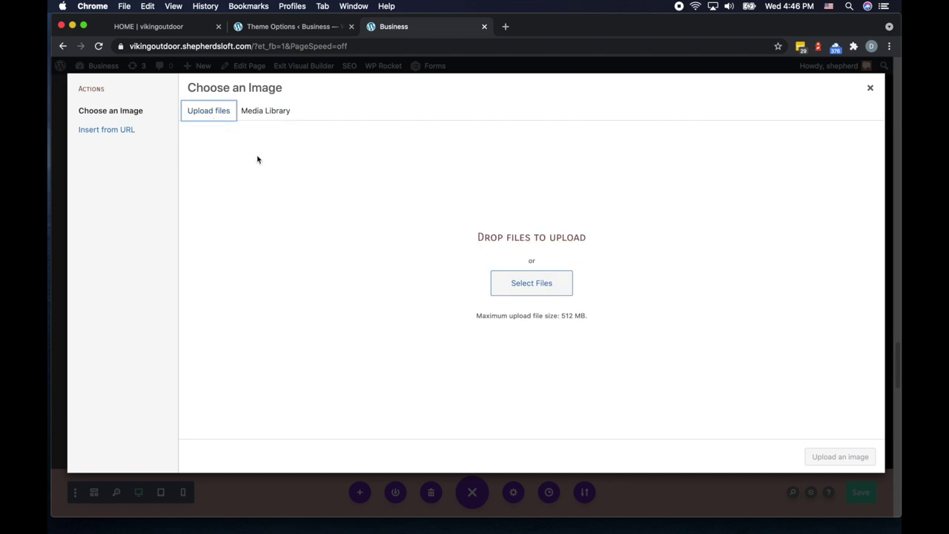
click(265, 112)
click(260, 271)
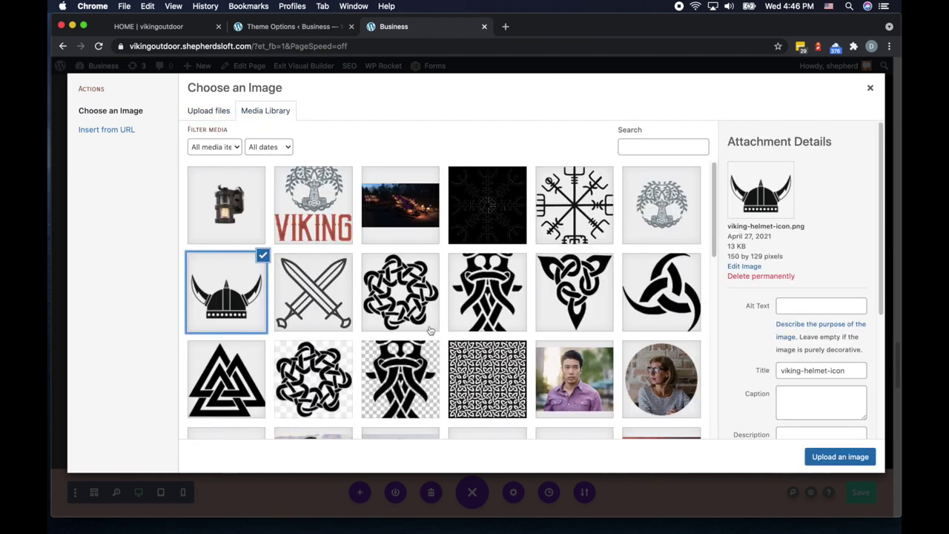
click(839, 457)
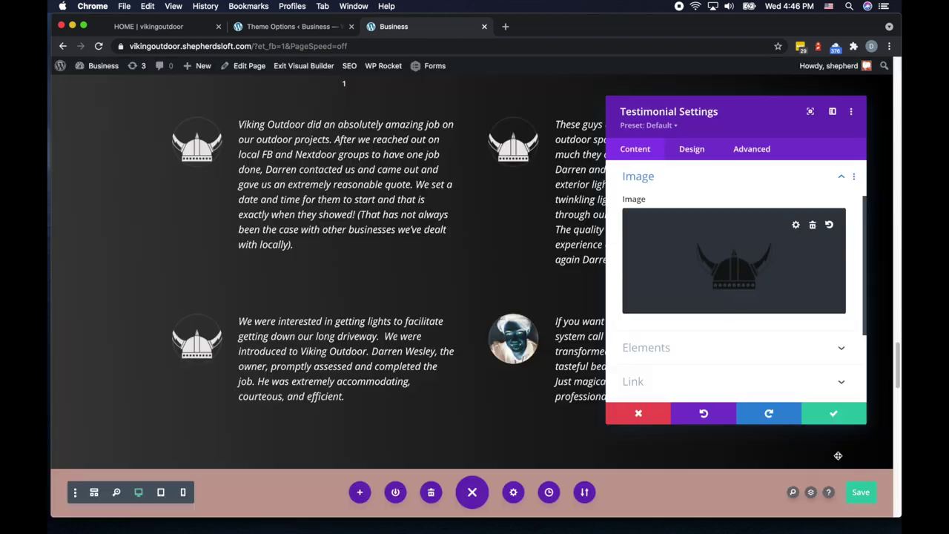
click(836, 413)
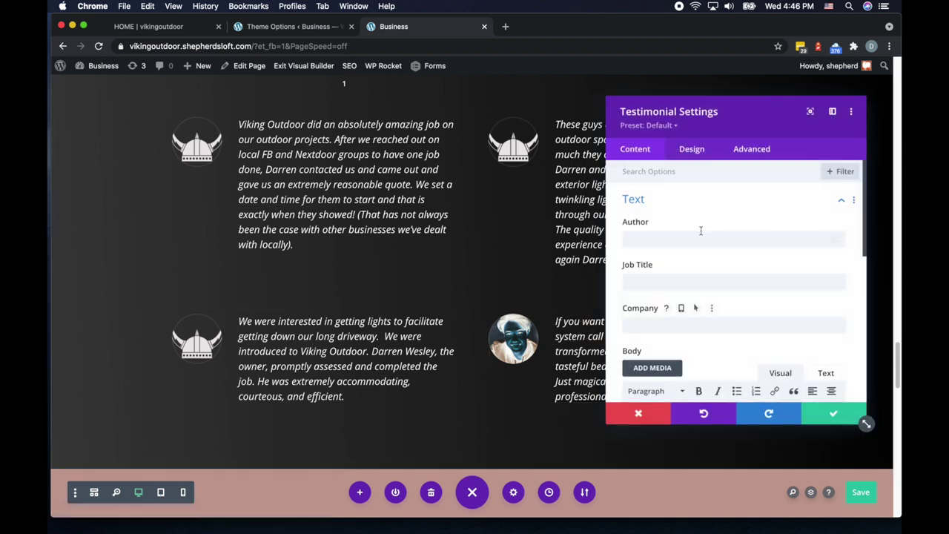
Change the image of the last testimonial, beginning "If you want the BEST", to viking-helmet-icon.png and save its settings.
scroll(690, 223, down, 10)
click(661, 205)
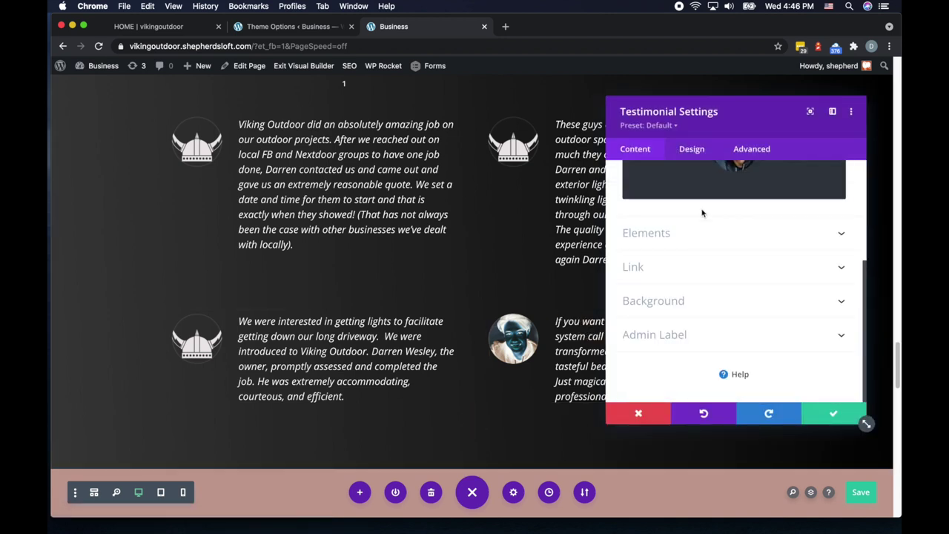
click(799, 227)
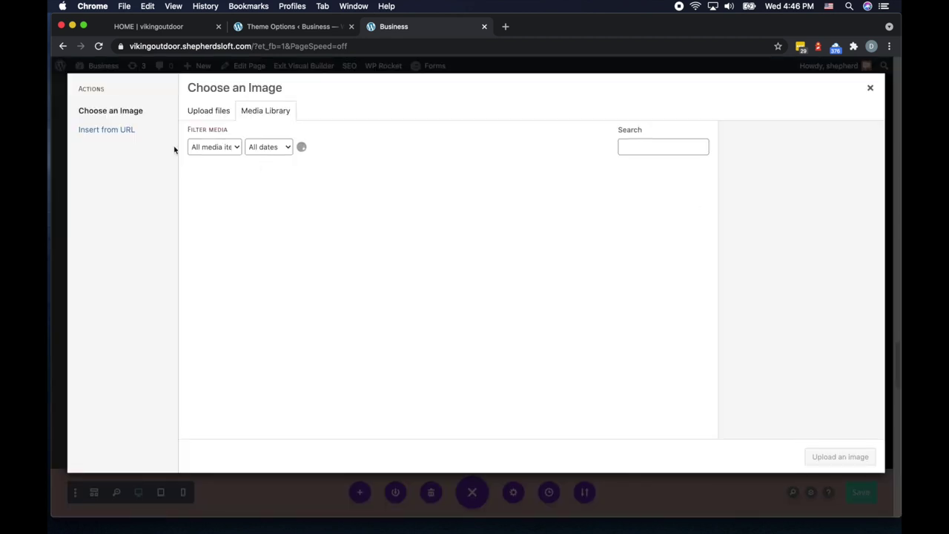
click(233, 298)
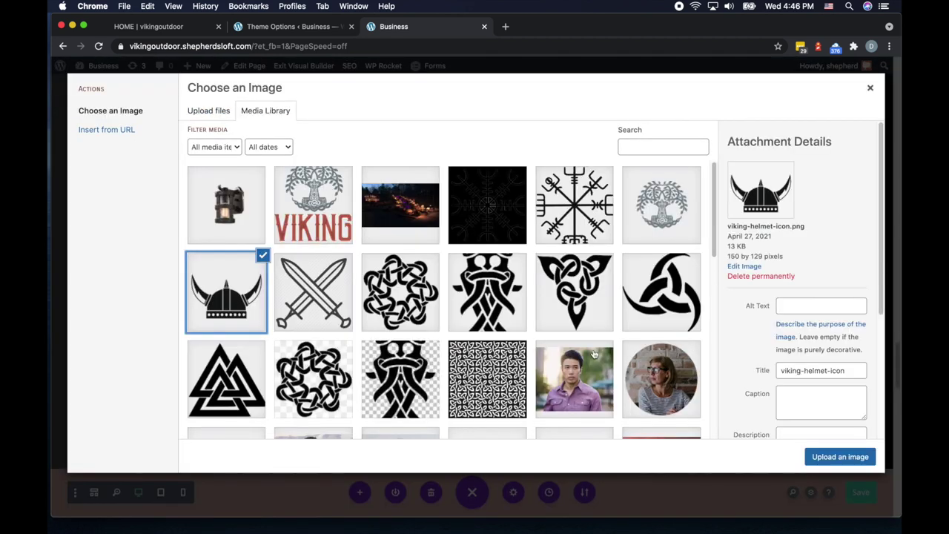
click(836, 456)
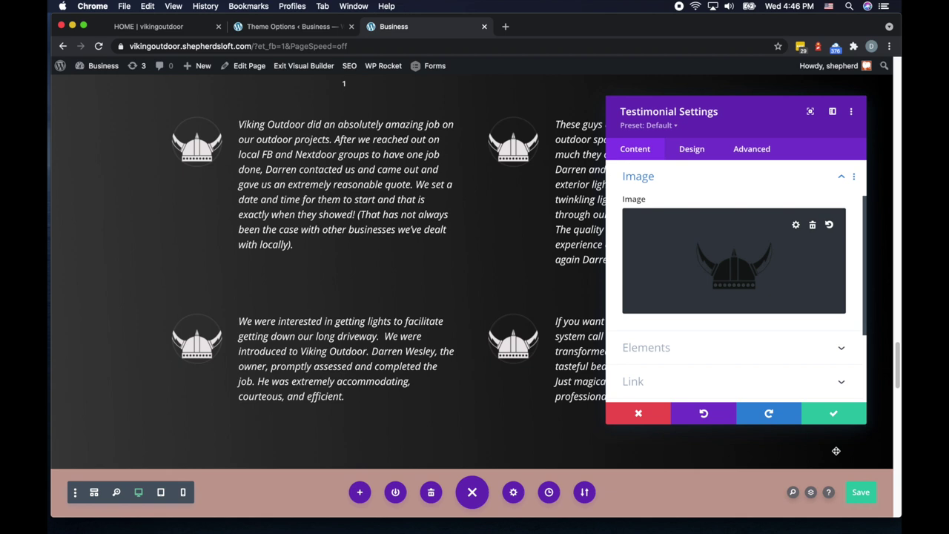
click(825, 414)
scroll(638, 401, up, 5)
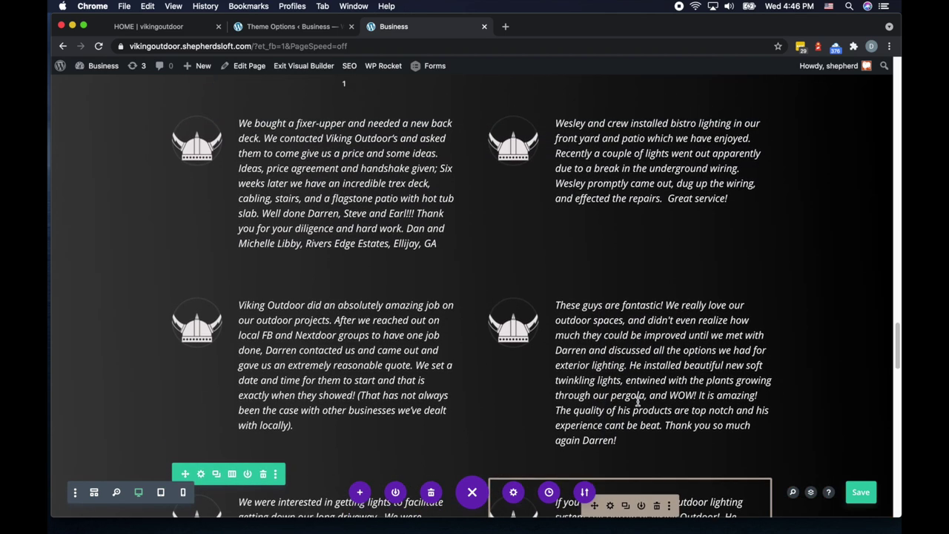
scroll(638, 401, up, 1)
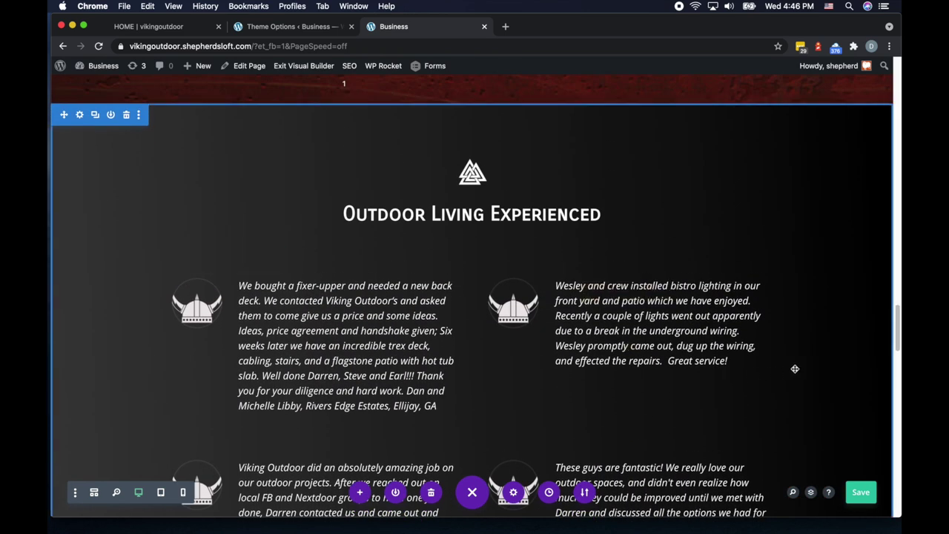
scroll(631, 297, up, 1)
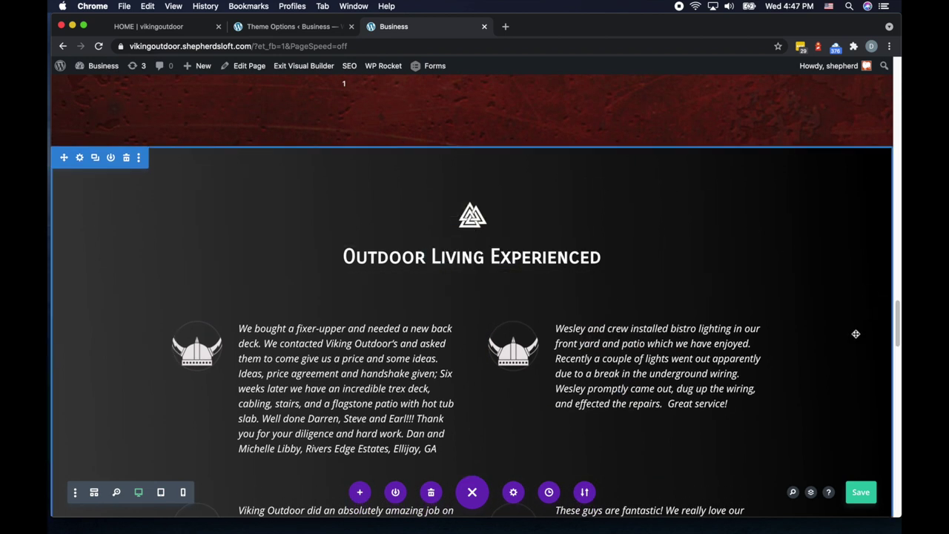
Review the helmet icons across all six testimonials in the "Outdoor Living Experienced" section.
scroll(841, 354, down, 4)
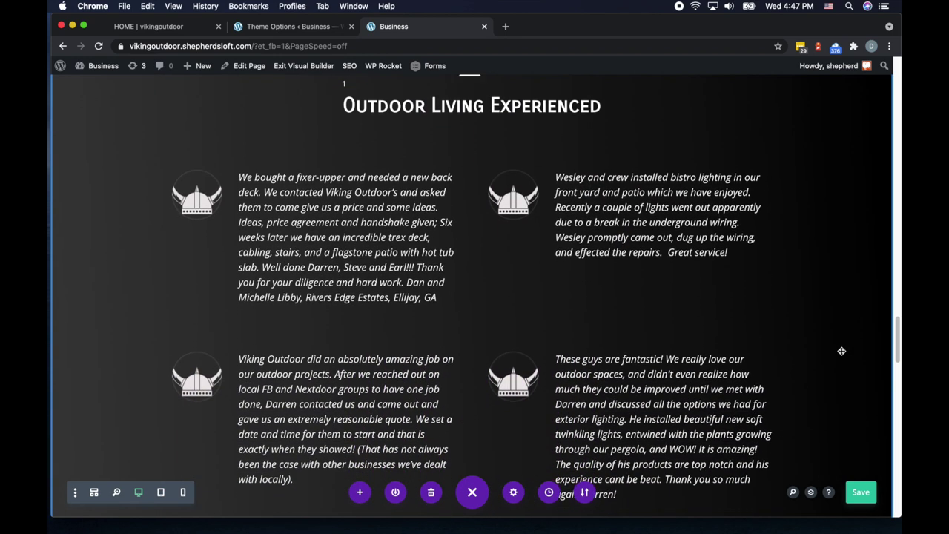
scroll(842, 350, down, 4)
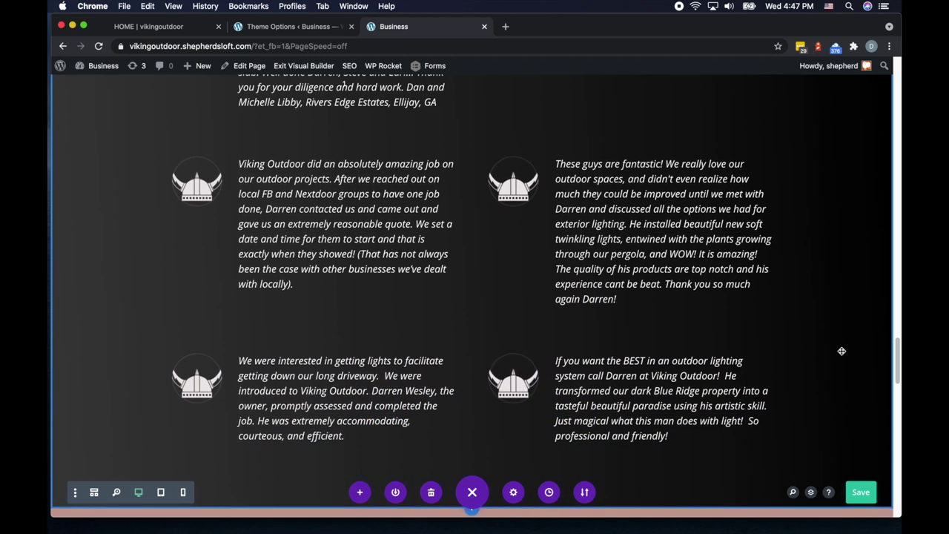
scroll(842, 351, up, 6)
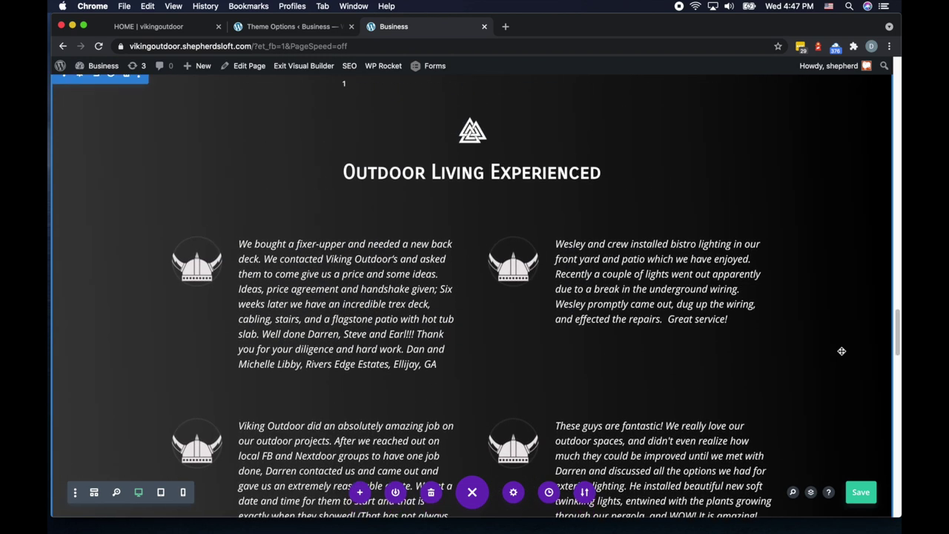
scroll(842, 351, up, 2)
scroll(842, 351, down, 5)
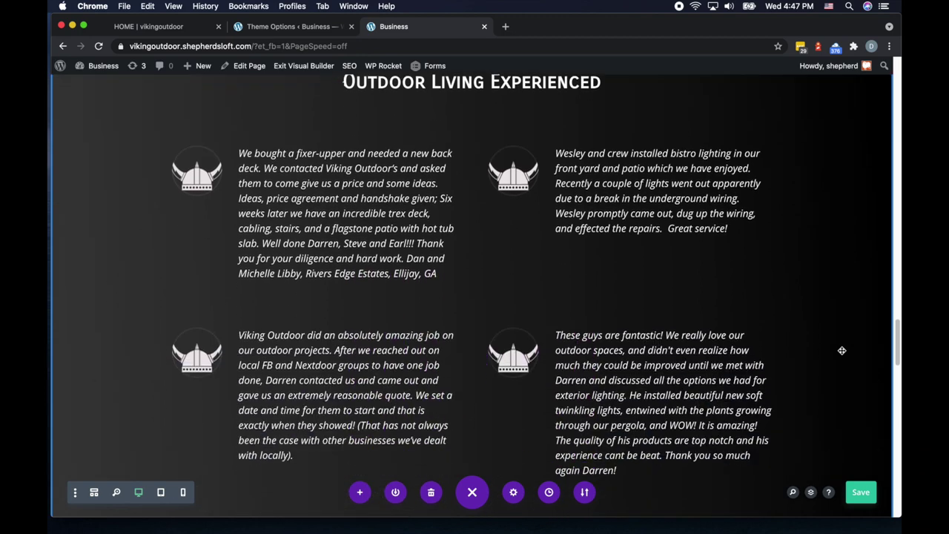
scroll(842, 351, down, 5)
scroll(842, 351, up, 6)
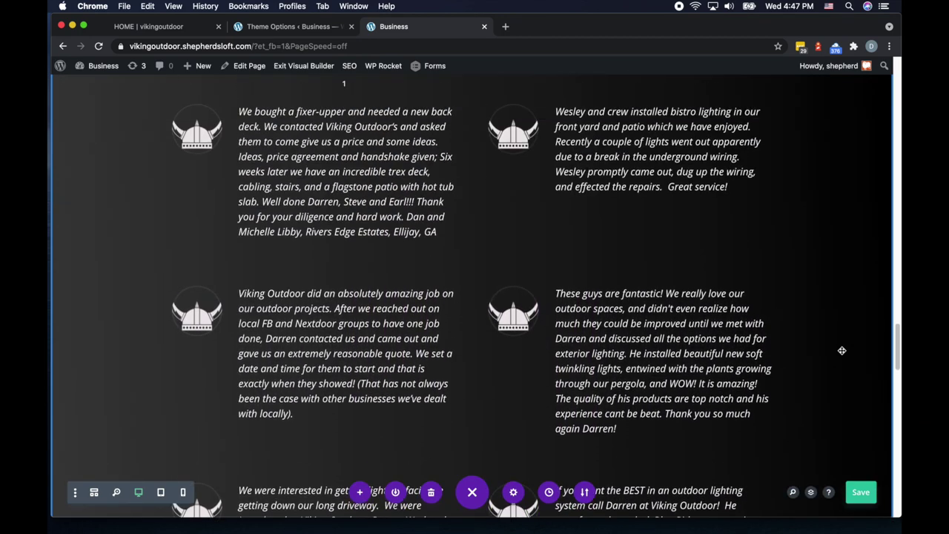
scroll(842, 351, up, 1)
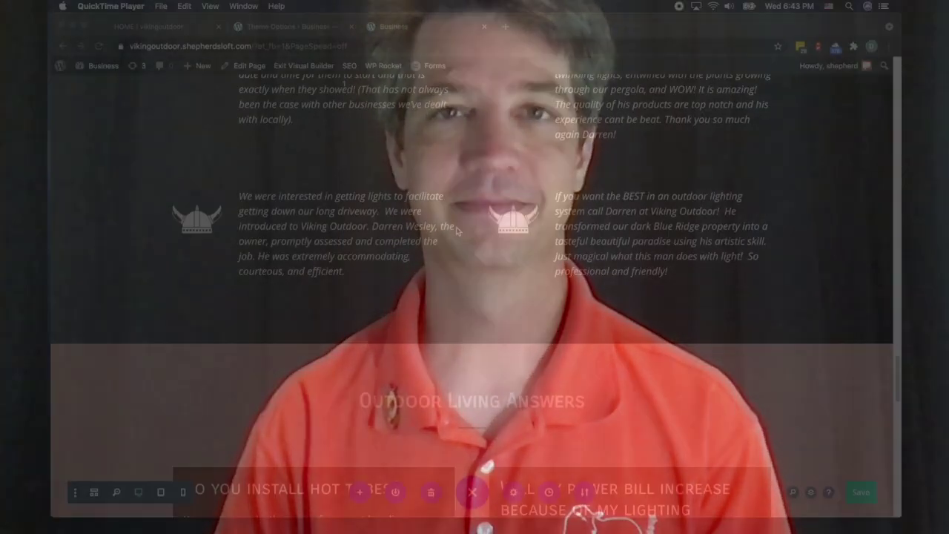
Replace the "Outdoor Living Answers" heading text with "We shine the Light on your Outdoor Living Spacss".
scroll(457, 227, down, 4)
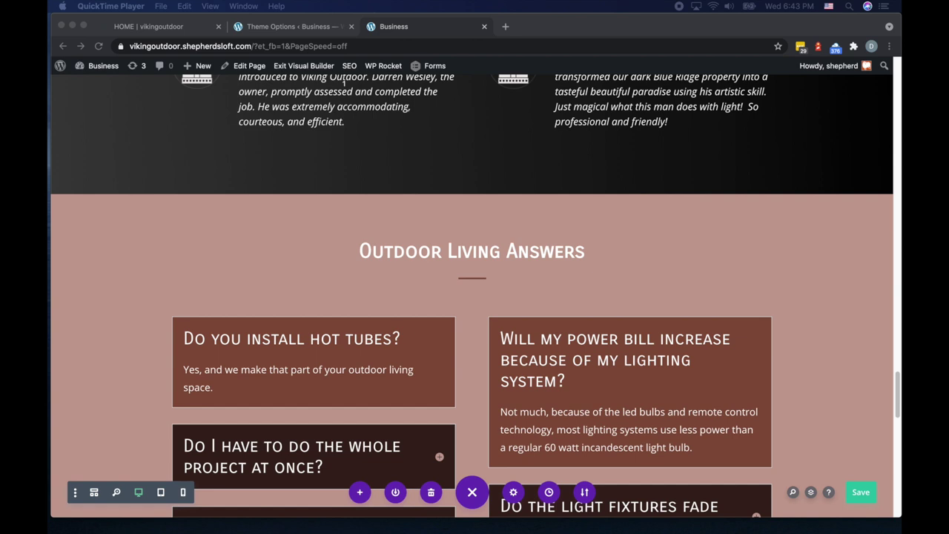
click(439, 239)
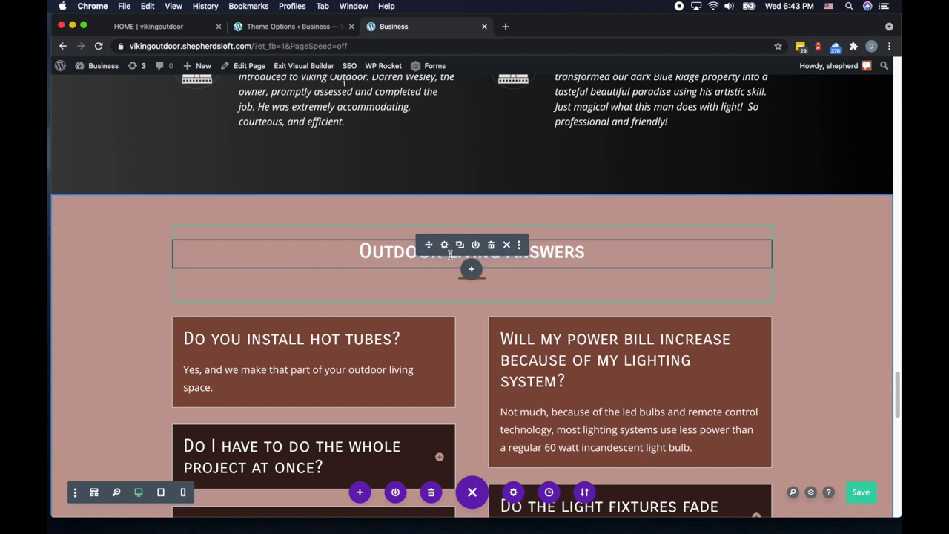
click(488, 287)
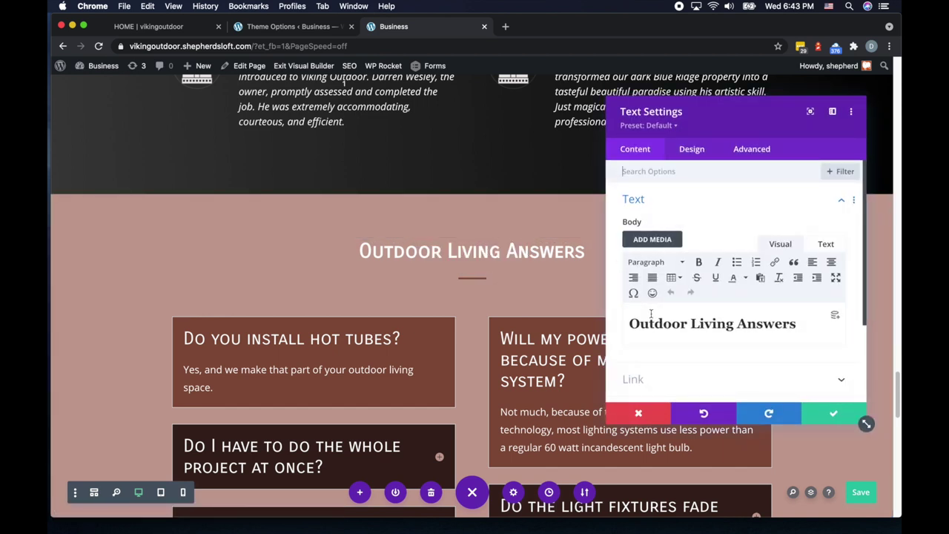
triple_click(654, 324)
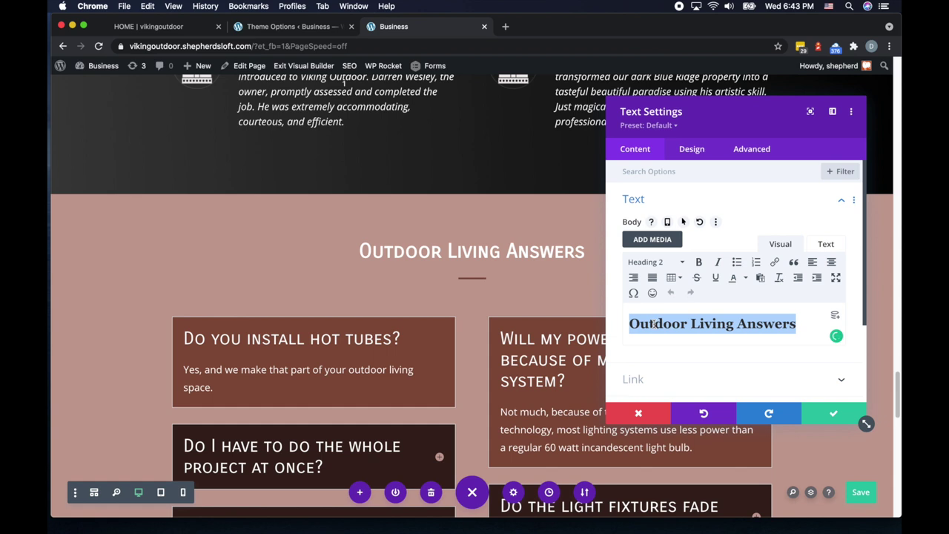
text(We)
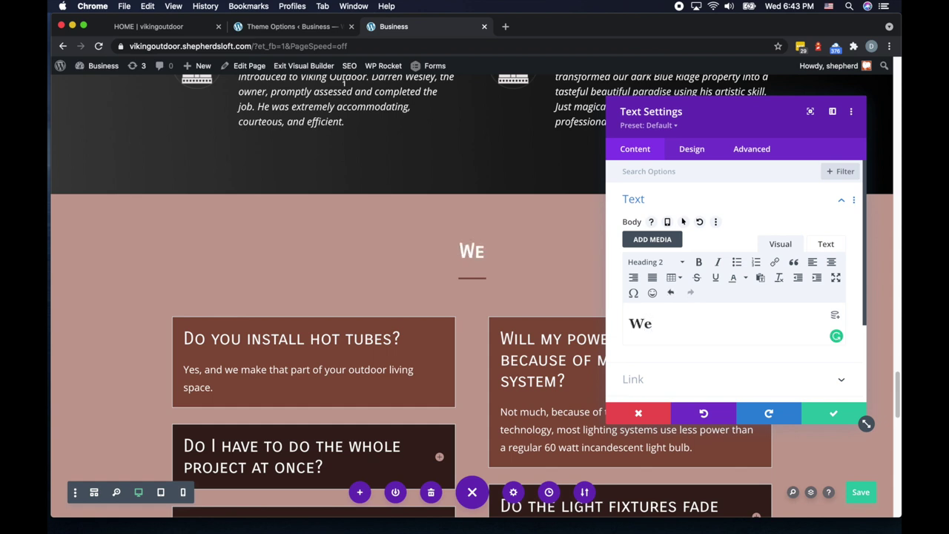
text( shine )
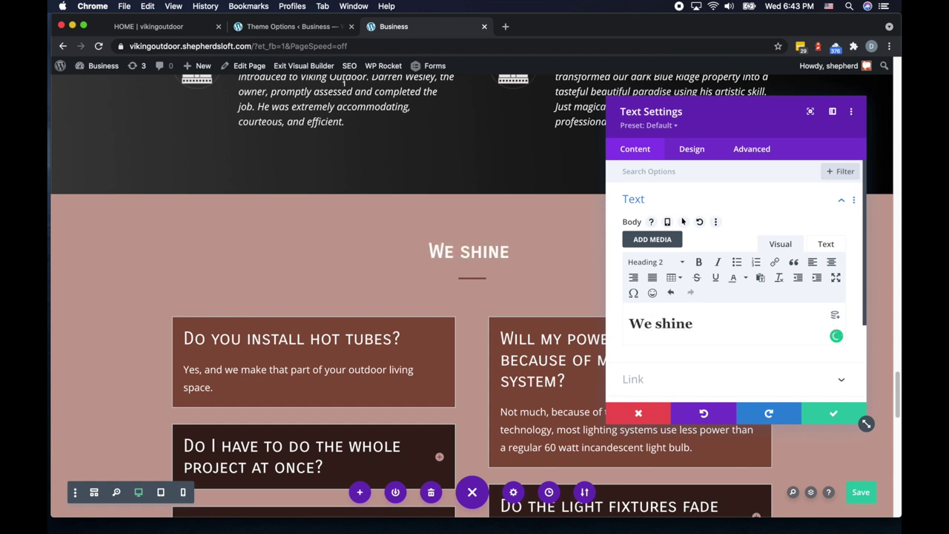
text(the L)
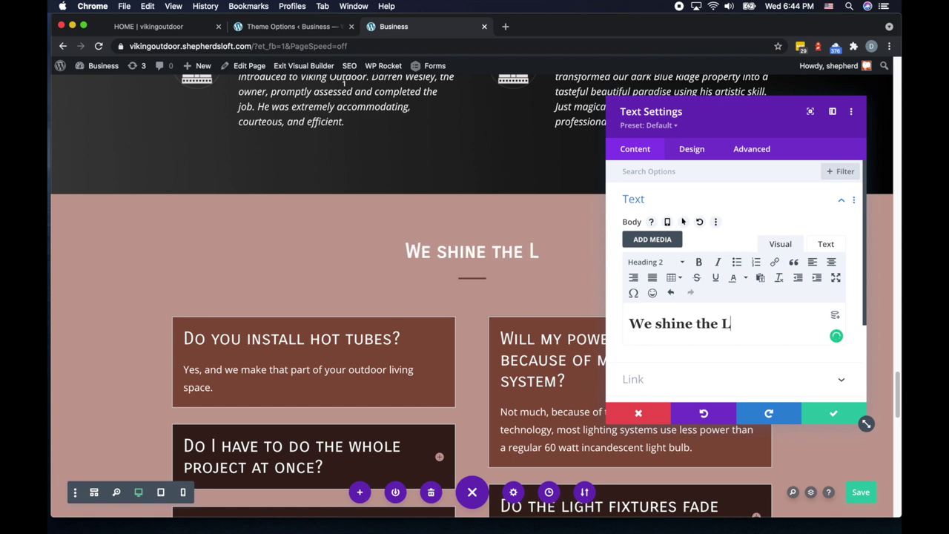
text(ight on y)
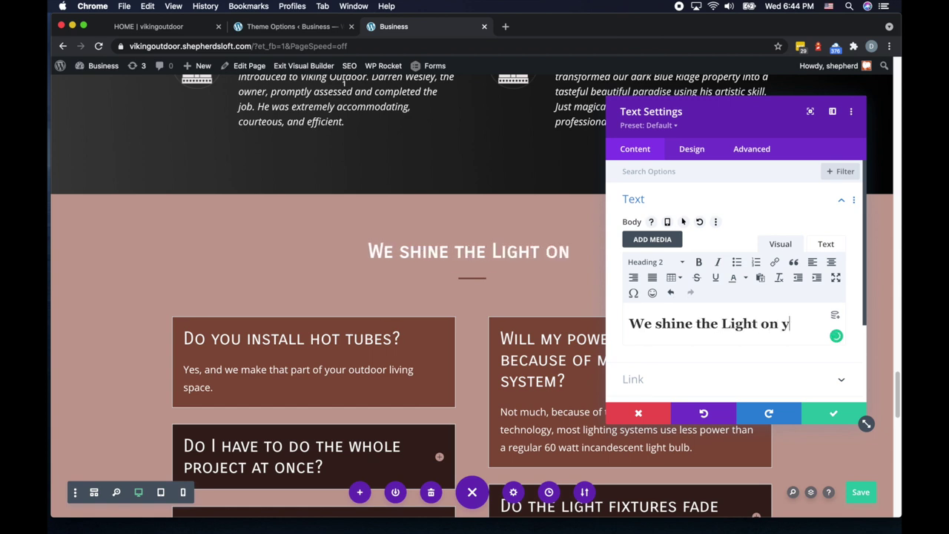
text(our )
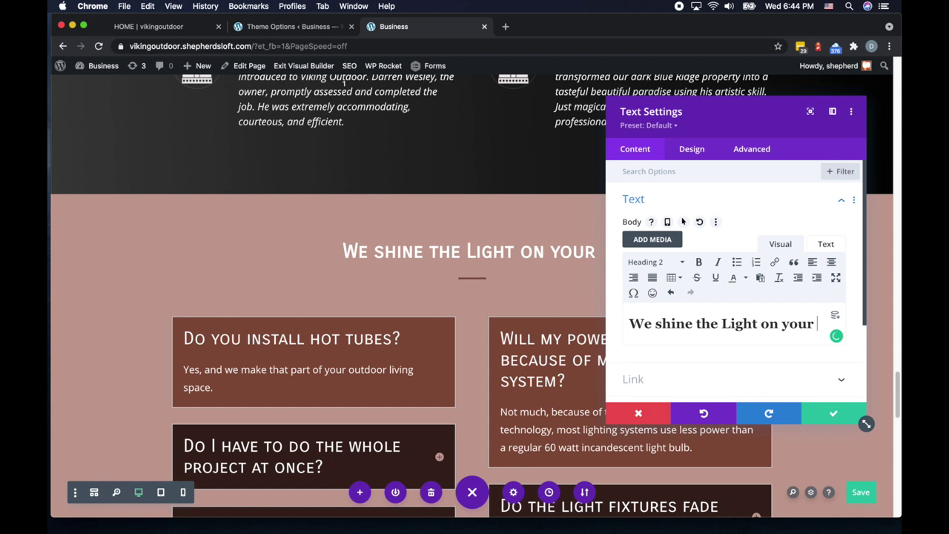
text(out)
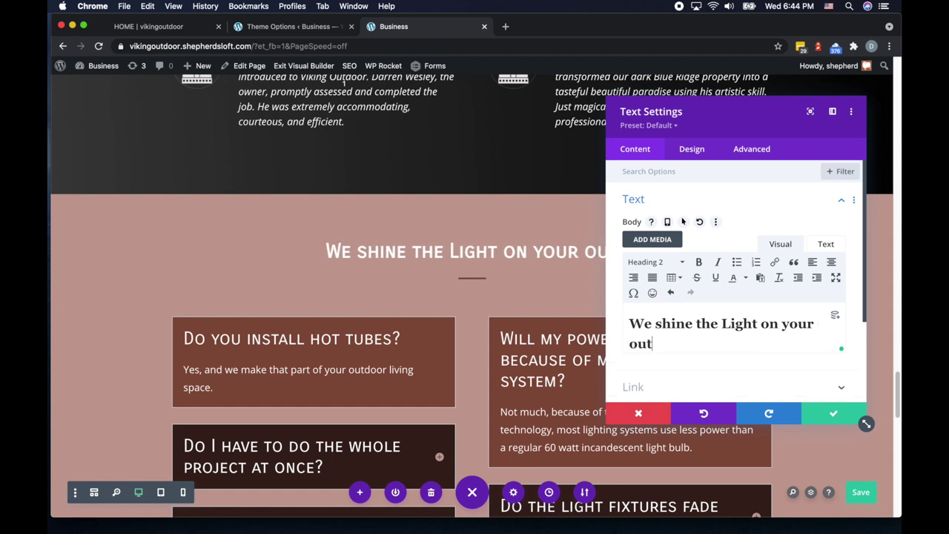
key(BackSpace)
key(BackSpace)
key(BackSpace)
text(Outo)
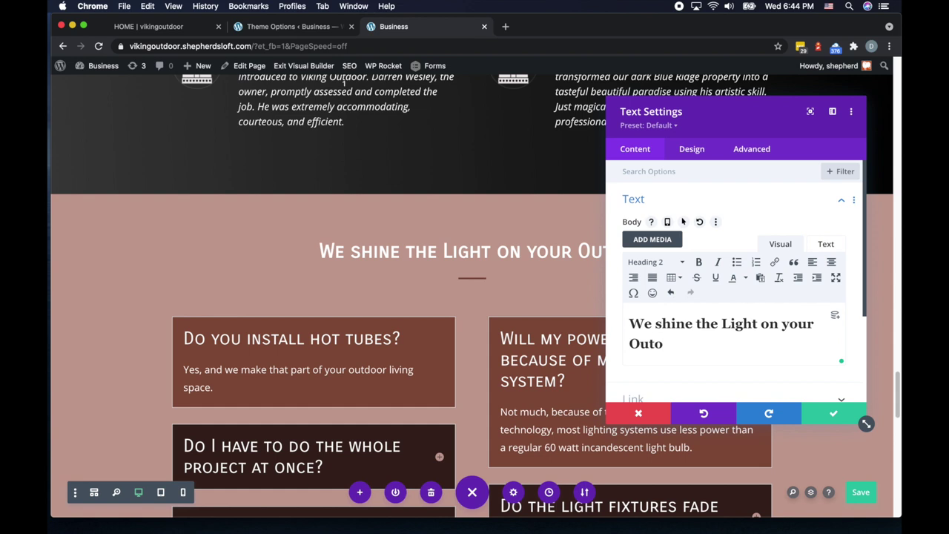
key(BackSpace)
text(door )
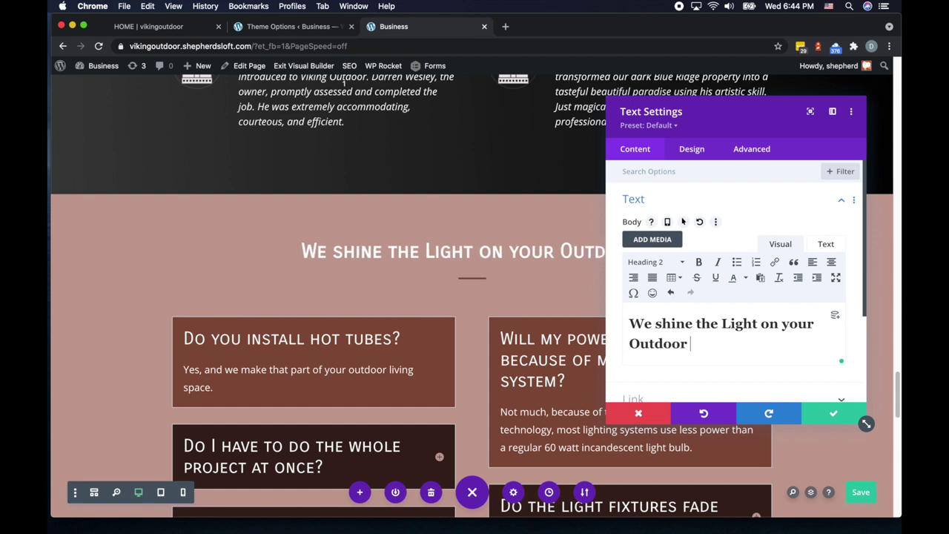
text(Living)
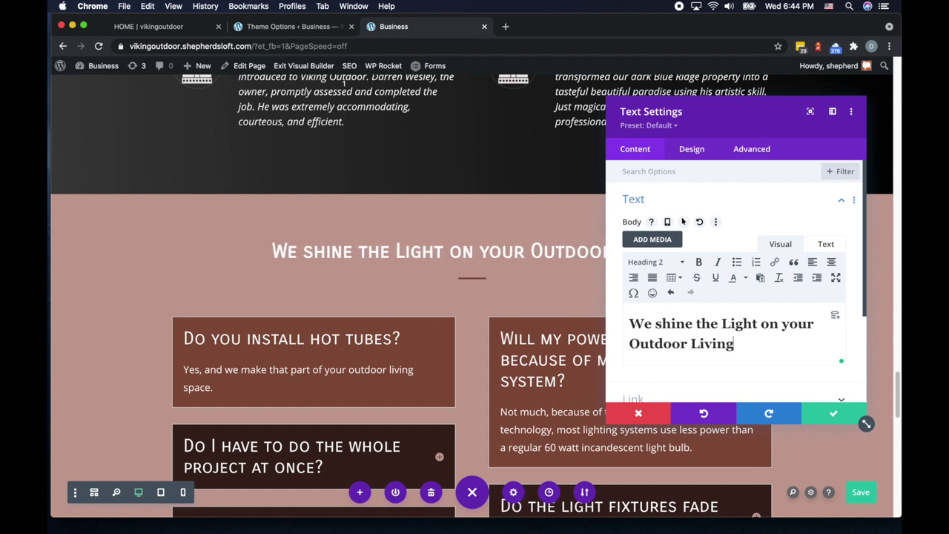
text( Spacs)
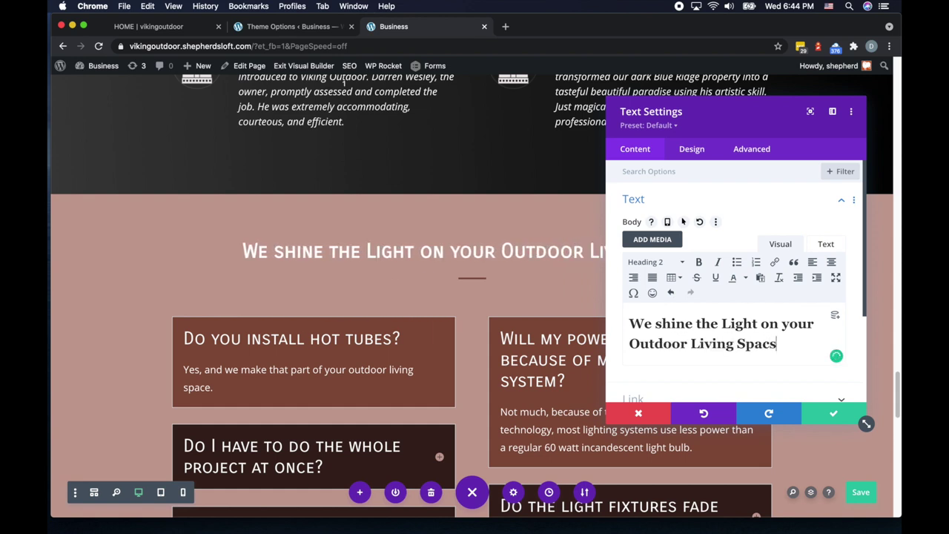
text(s)
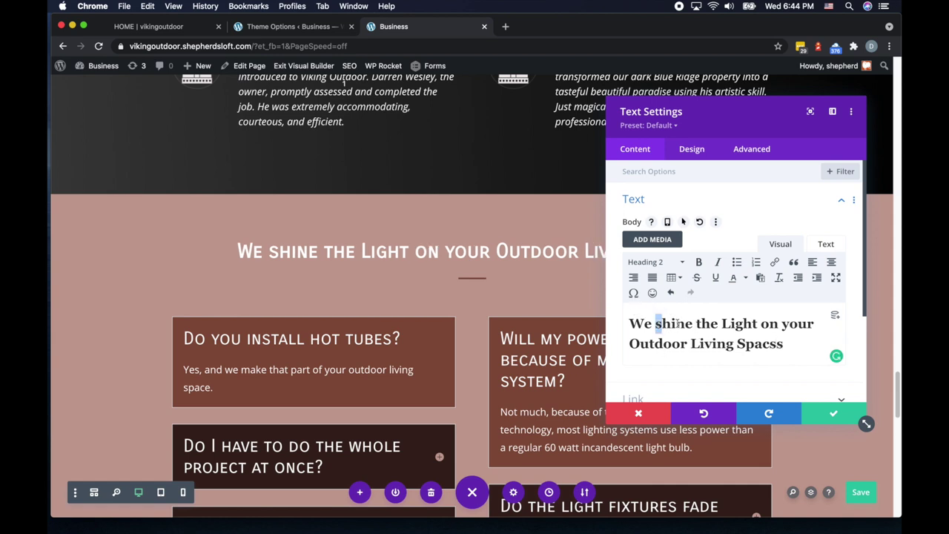
Capitalize "Shine", "The", "On" and "Your" in the heading, correct its last word to "Spaces", and save the text settings.
text(S)
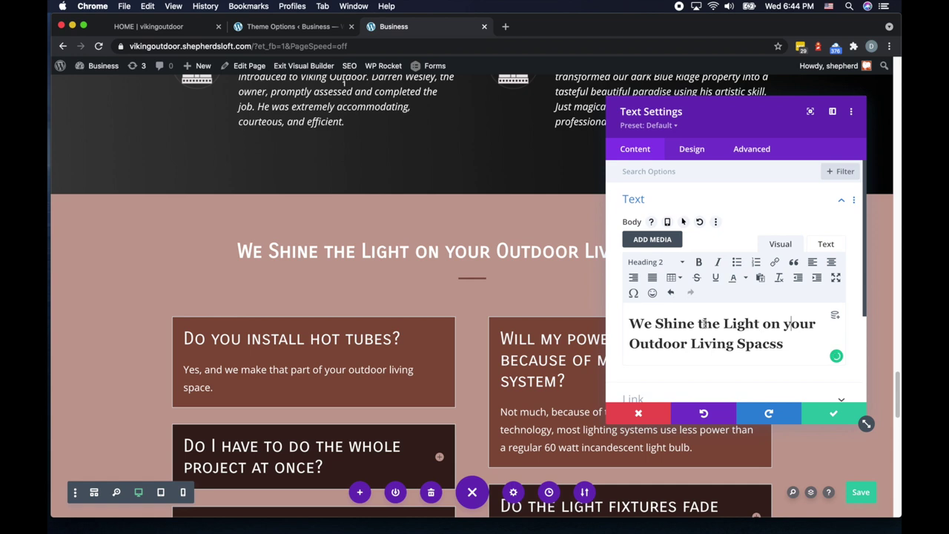
text(T)
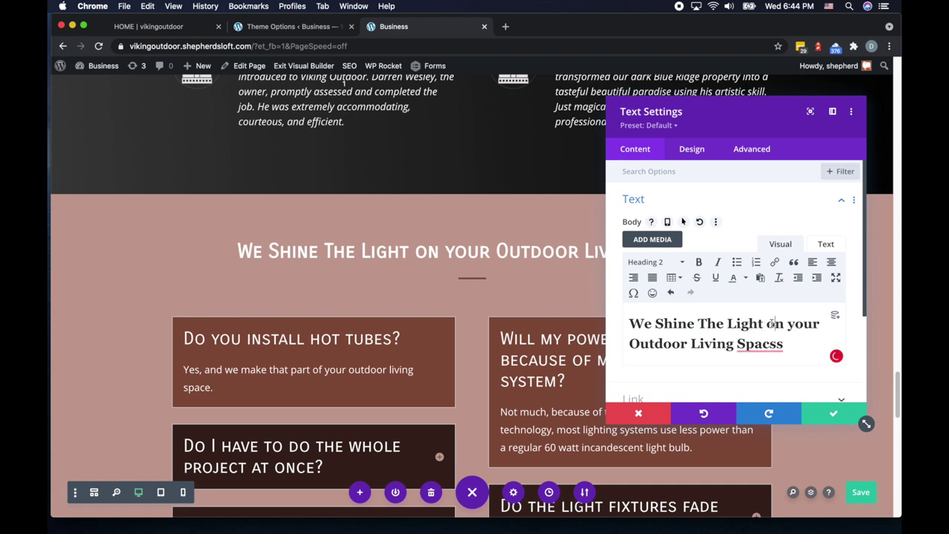
text(O)
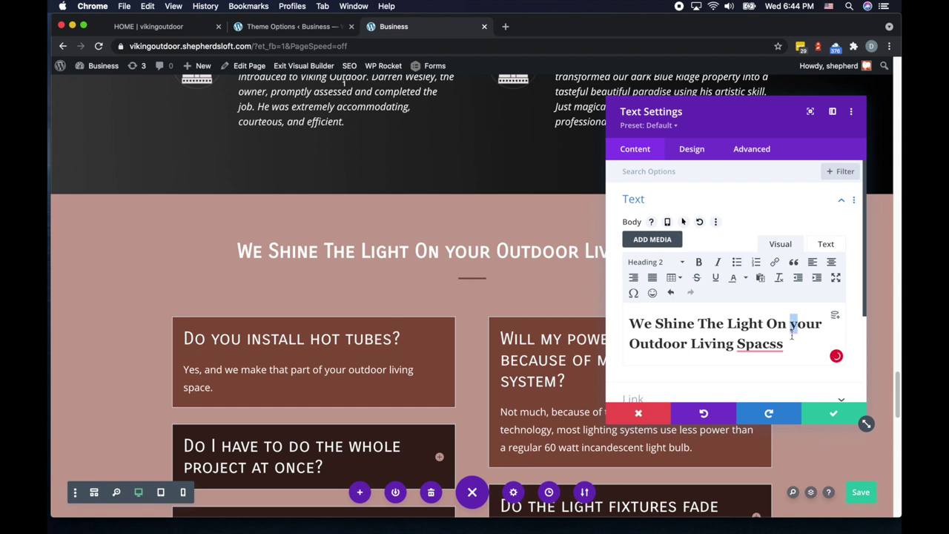
drag(789, 325, 797, 325)
text(Y)
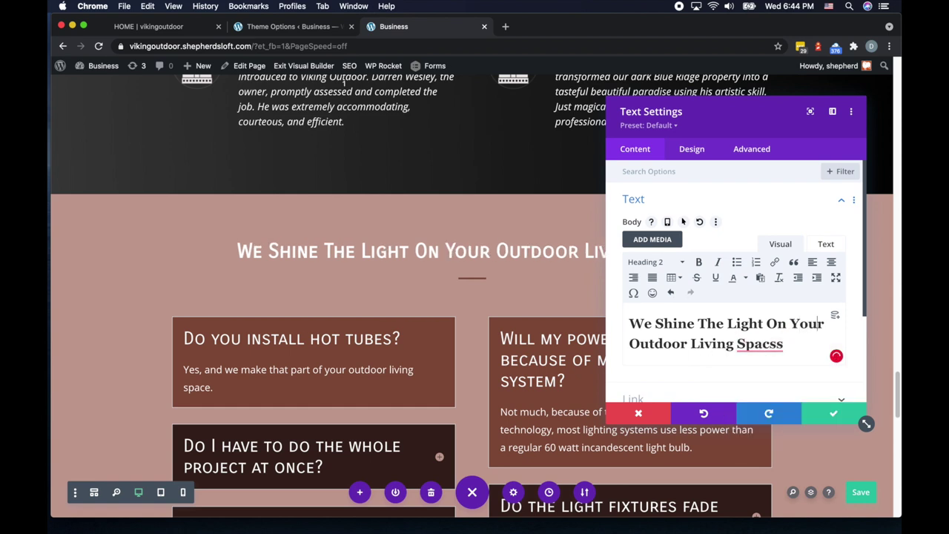
mouse_move(780, 345)
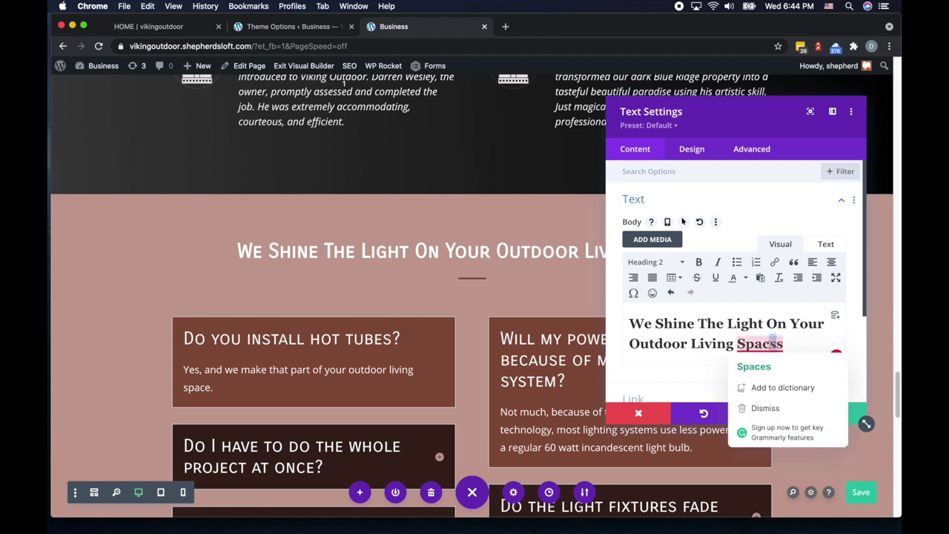
text(e)
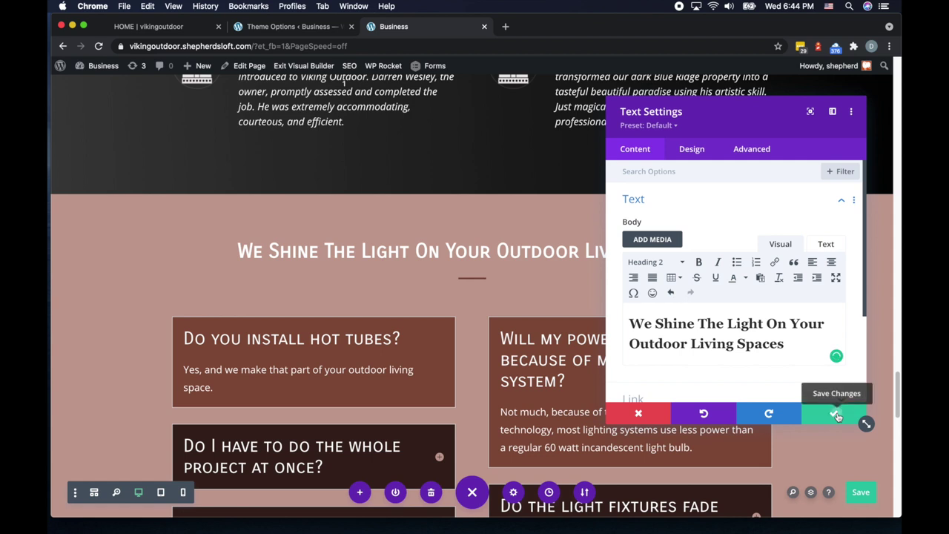
click(835, 414)
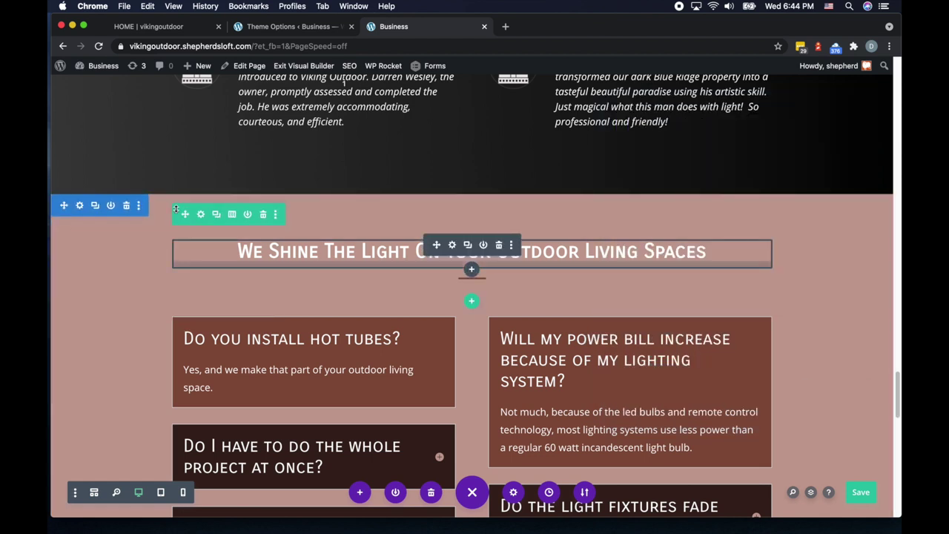
Set the background color of the "We Shine The Light On Your Outdoor Living Spaces" question section to black.
click(80, 205)
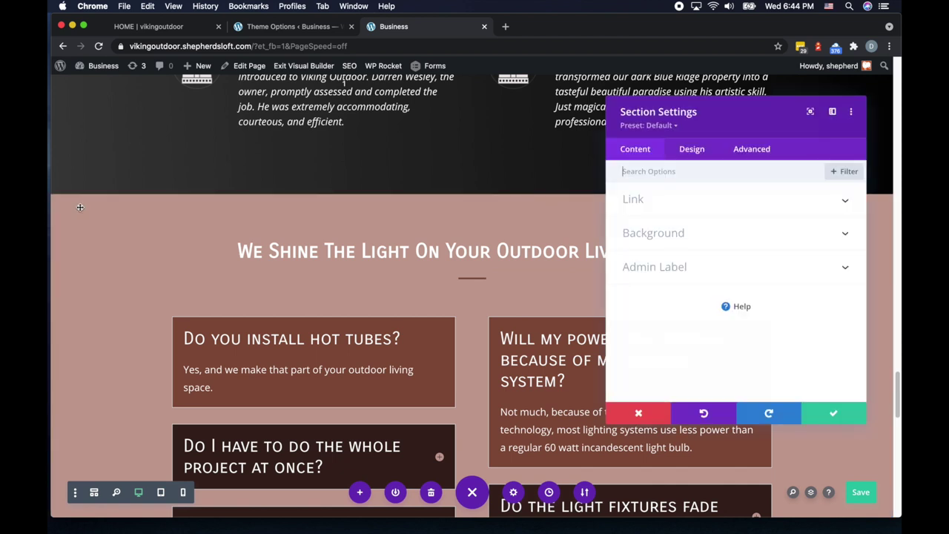
click(660, 239)
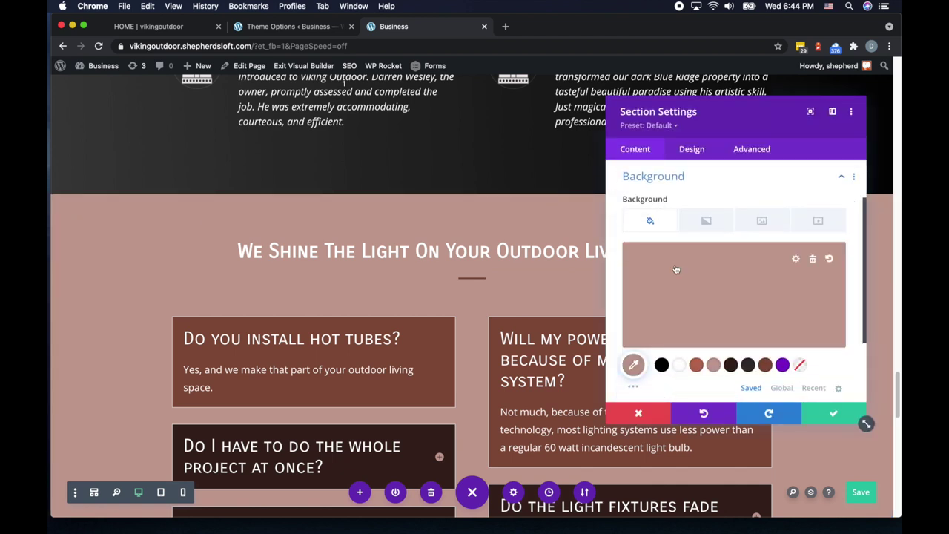
click(661, 365)
Compare the question section's background with the sections above and below it on the page.
scroll(496, 339, up, 10)
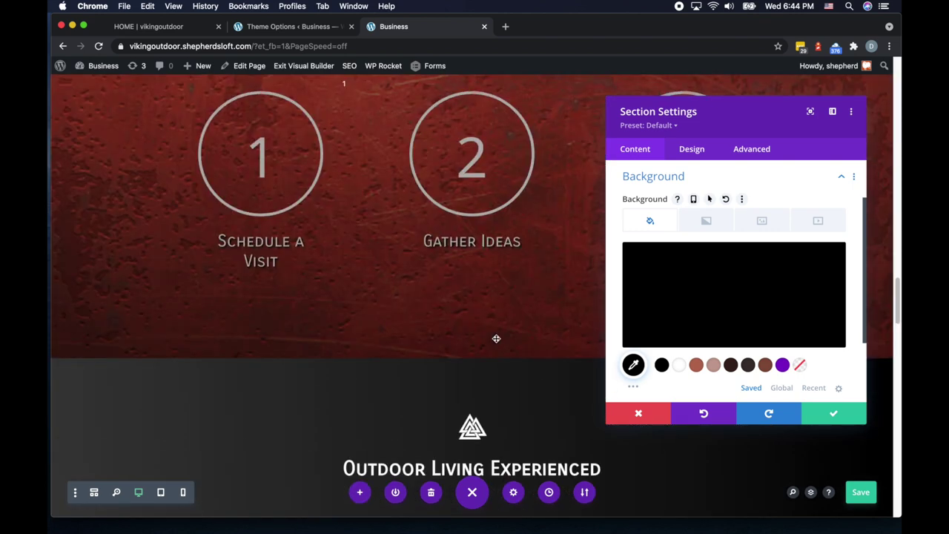
scroll(496, 339, down, 10)
scroll(496, 339, down, 2)
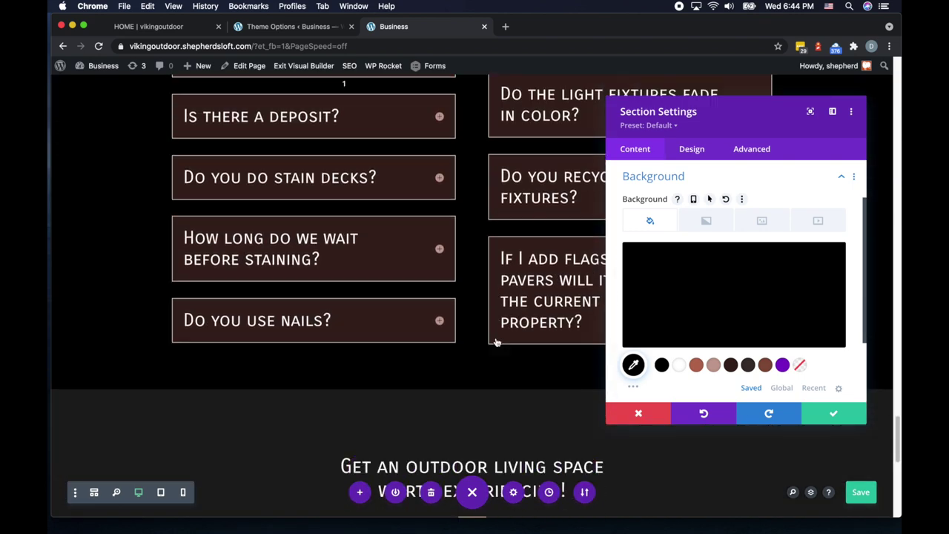
scroll(496, 341, up, 5)
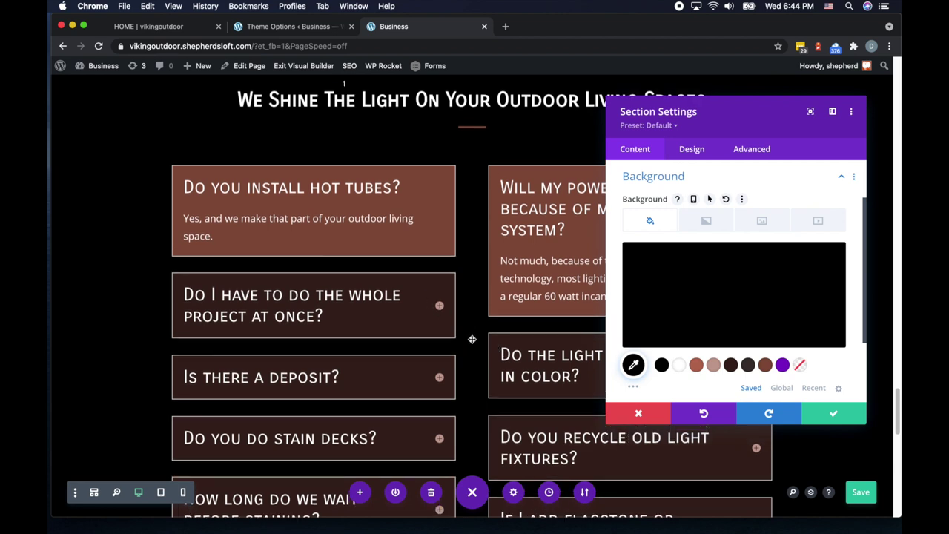
scroll(472, 339, down, 4)
scroll(472, 339, down, 10)
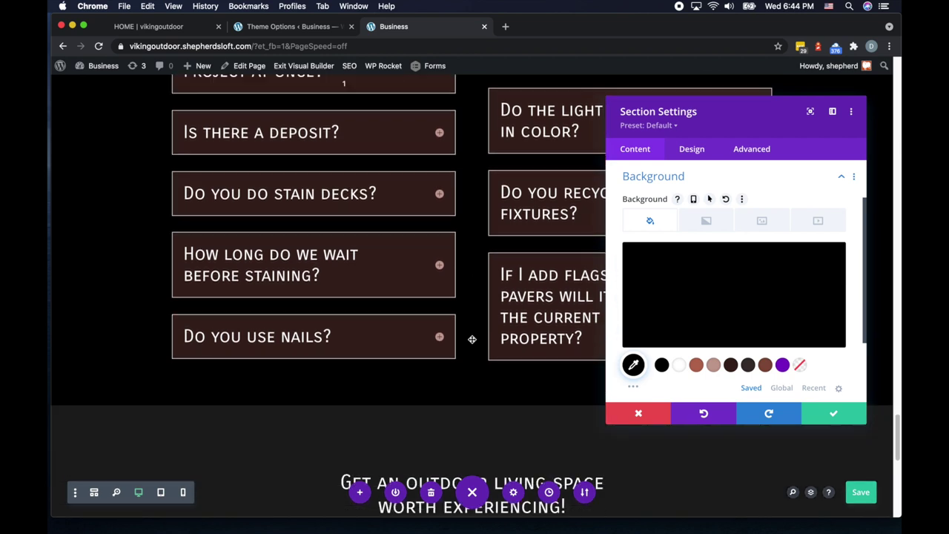
scroll(472, 339, down, 7)
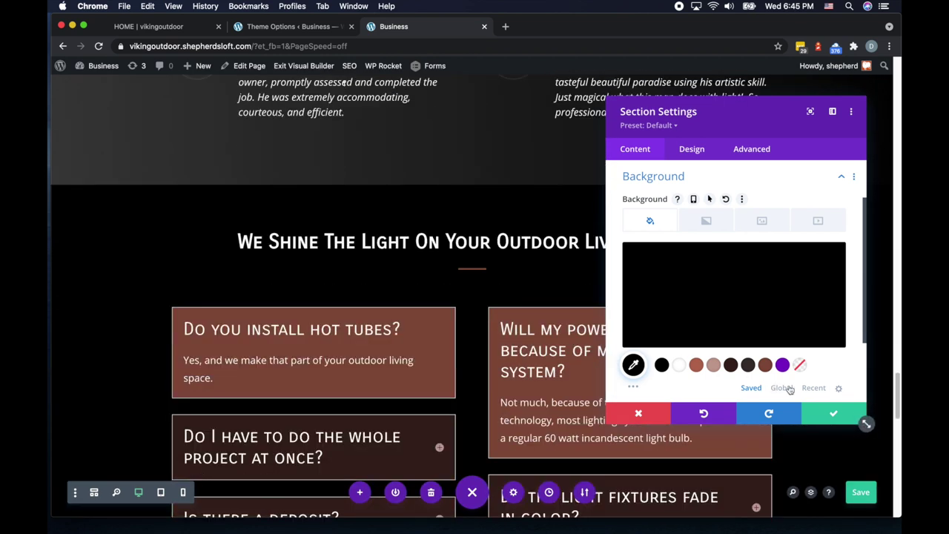
Save the section settings and replace the question heading's divider with a copy of the "Outdoor Living Experienced" triangle icon placed above the heading.
click(842, 413)
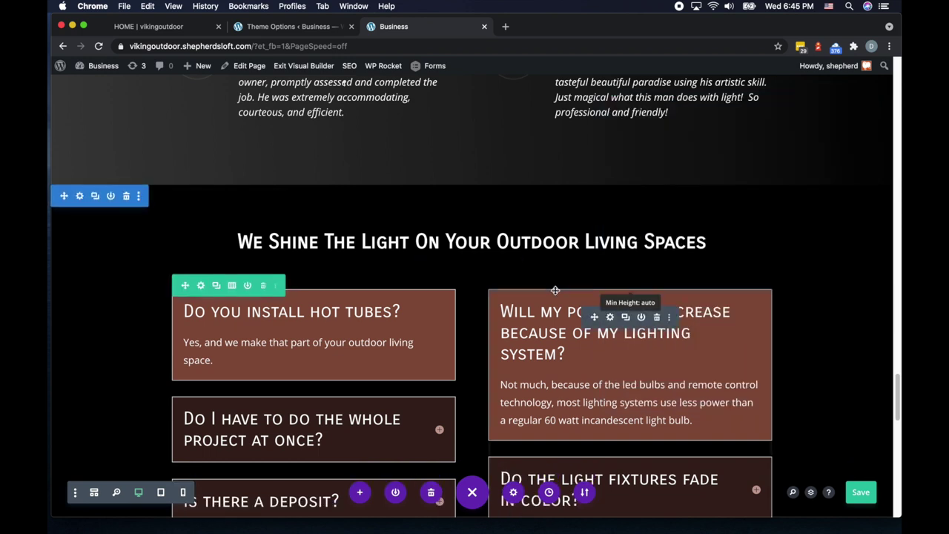
scroll(614, 256, up, 10)
scroll(555, 291, up, 5)
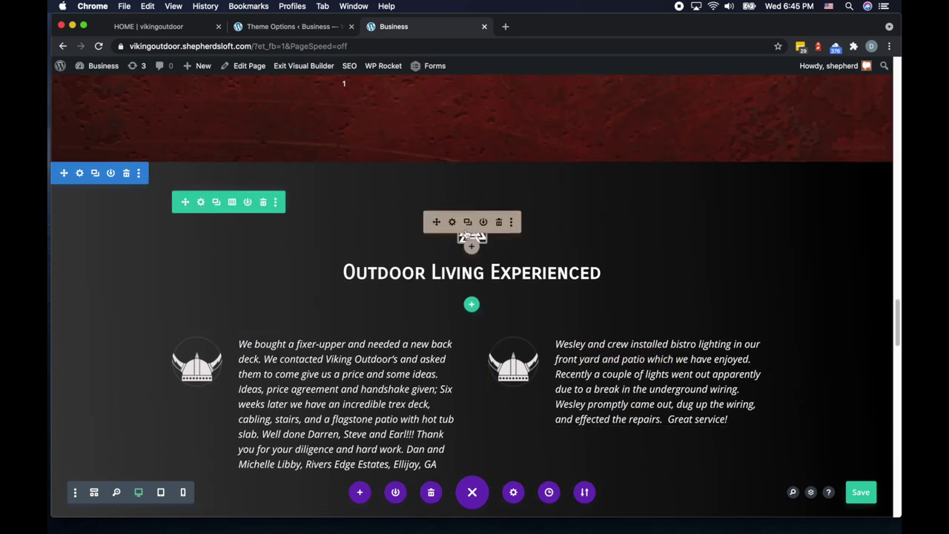
click(468, 222)
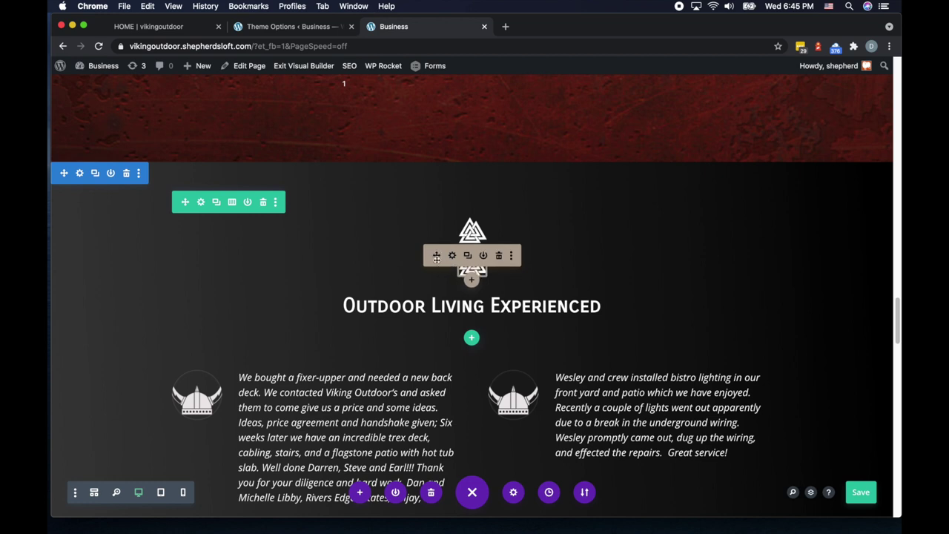
drag(436, 257, 470, 225)
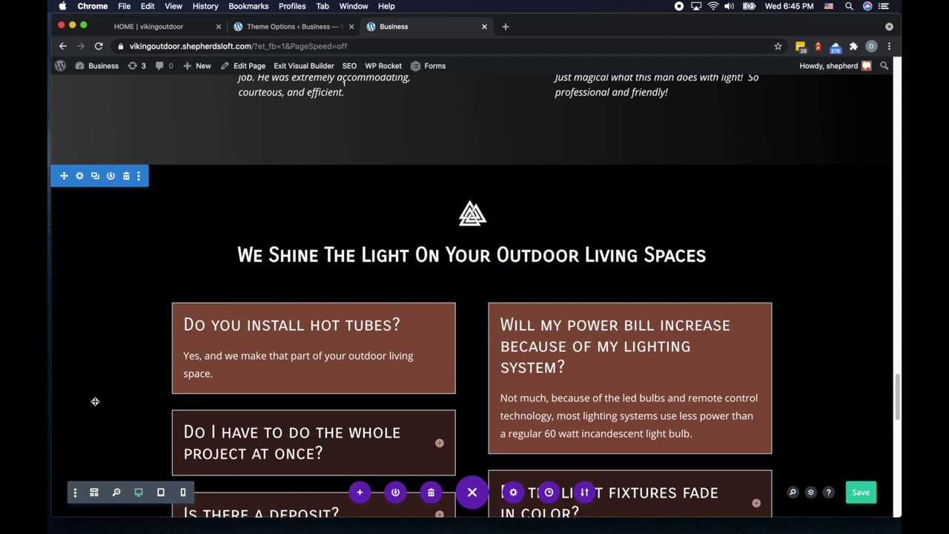
Delete the orange divider below the "Get an outdoor living space worth experiencing!" heading.
scroll(725, 386, down, 3)
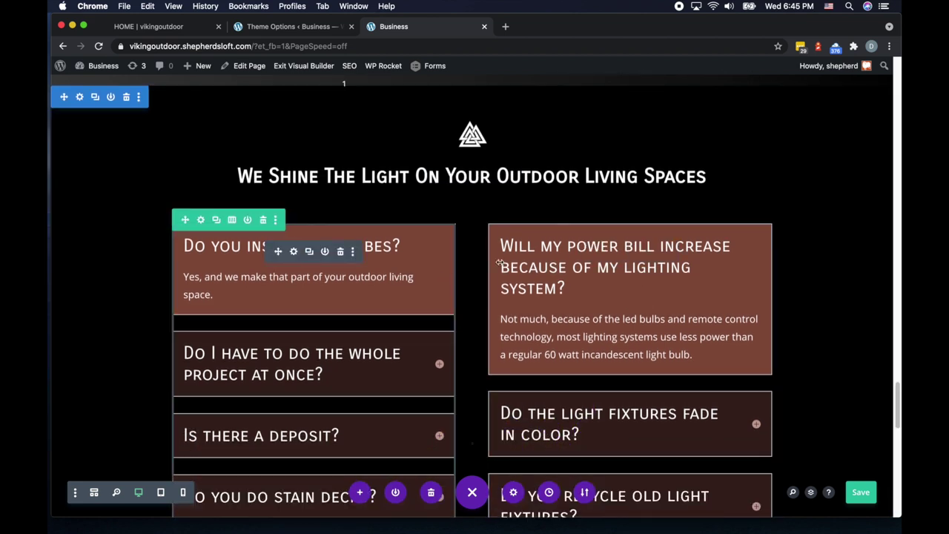
scroll(829, 333, up, 3)
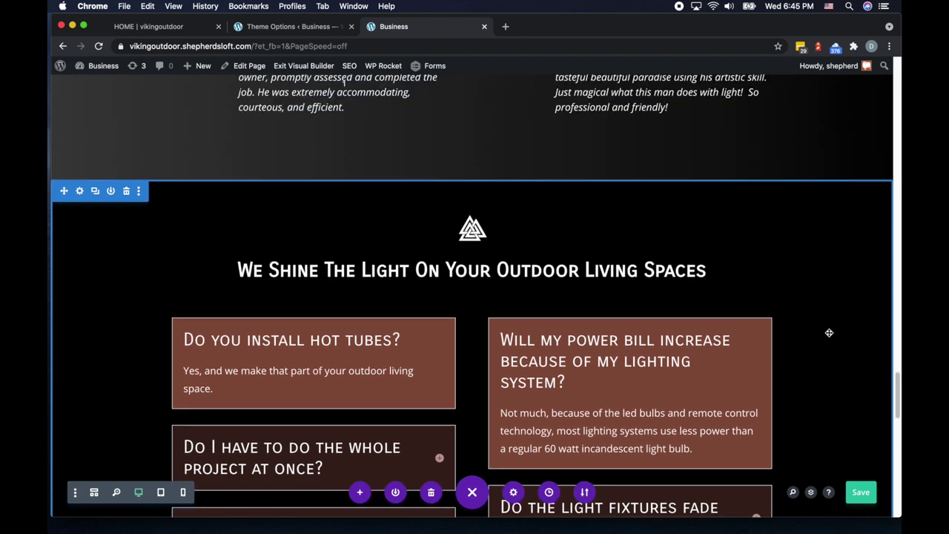
scroll(760, 339, down, 12)
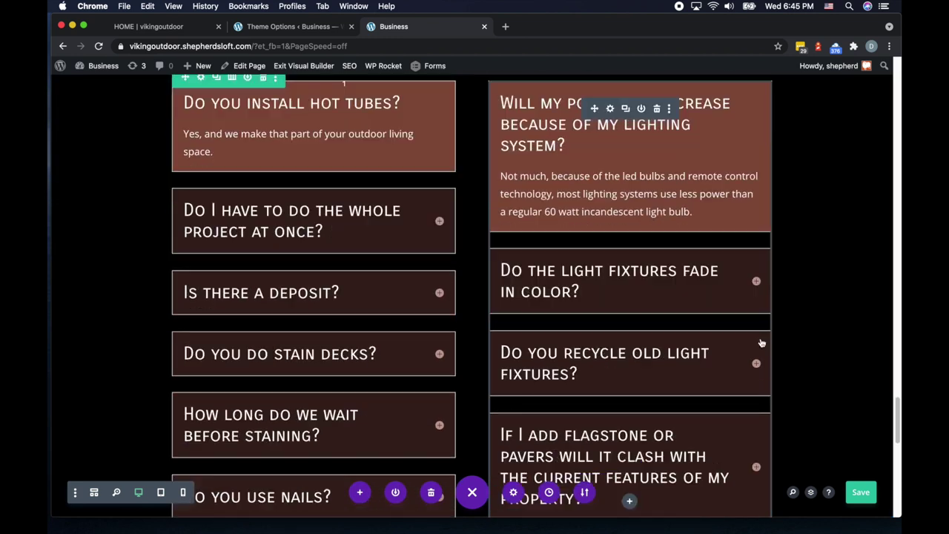
scroll(761, 339, up, 7)
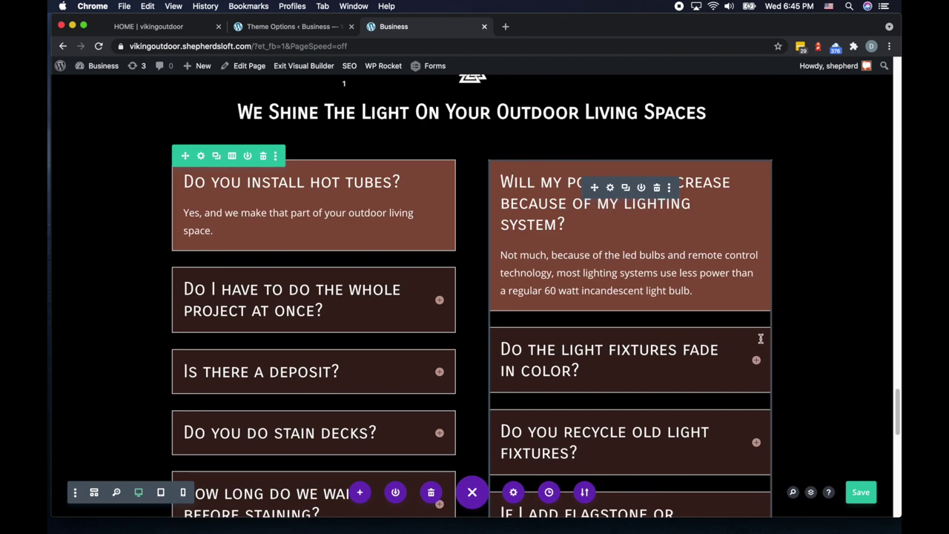
scroll(761, 340, down, 11)
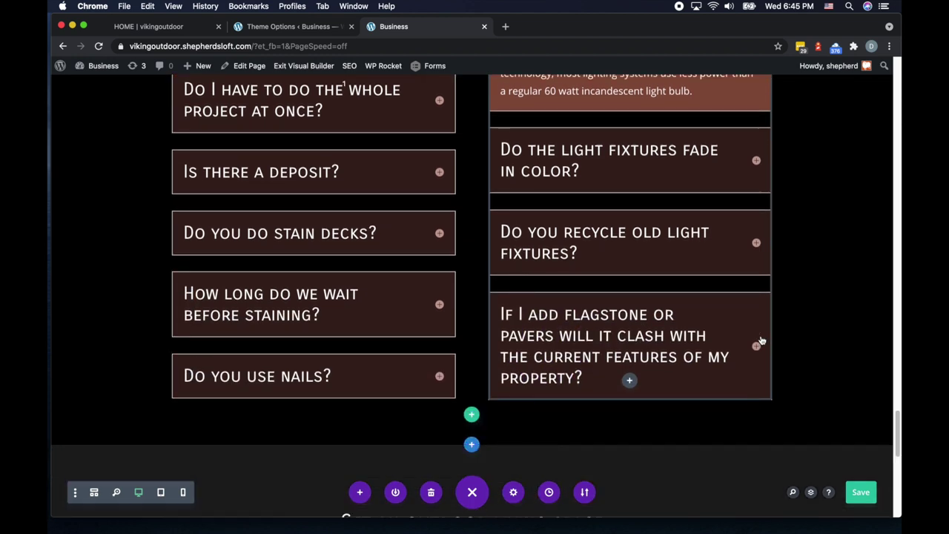
scroll(762, 341, down, 3)
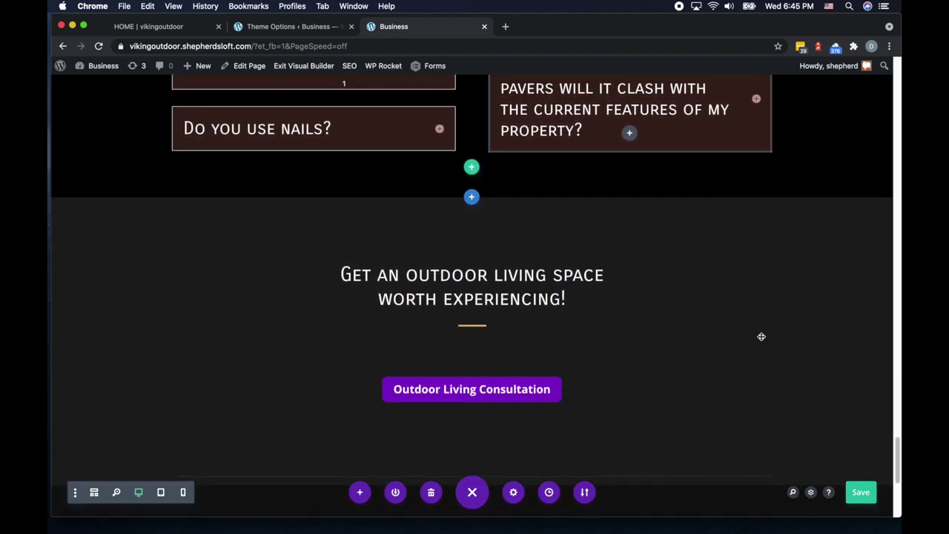
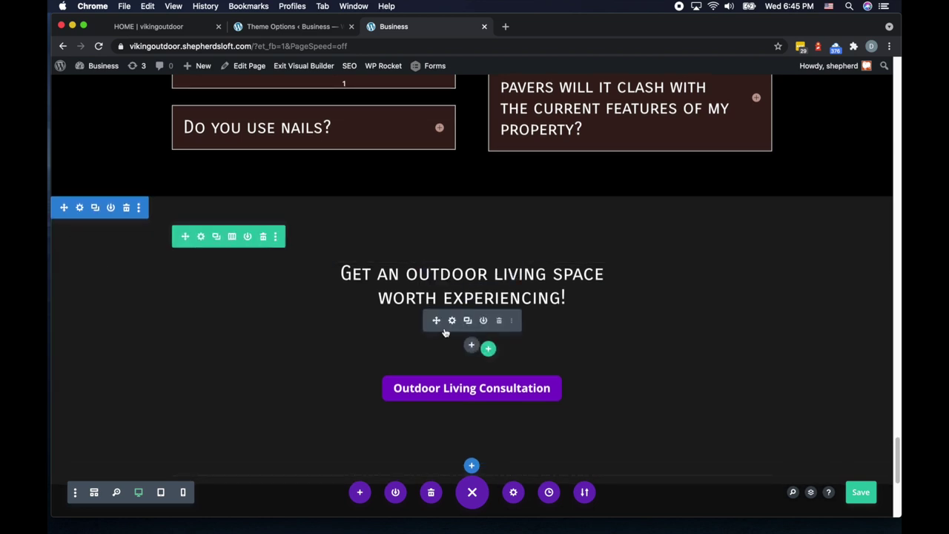
click(499, 321)
Place a copy of the triangle icon above the "Get an outdoor living space worth experiencing!" heading and delete the thin line section below its button.
scroll(490, 323, up, 10)
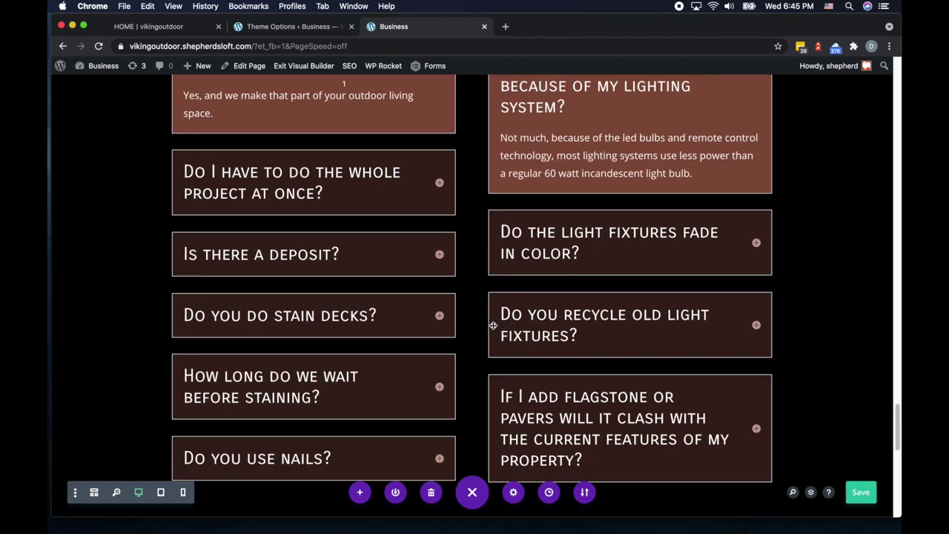
scroll(493, 326, down, 5)
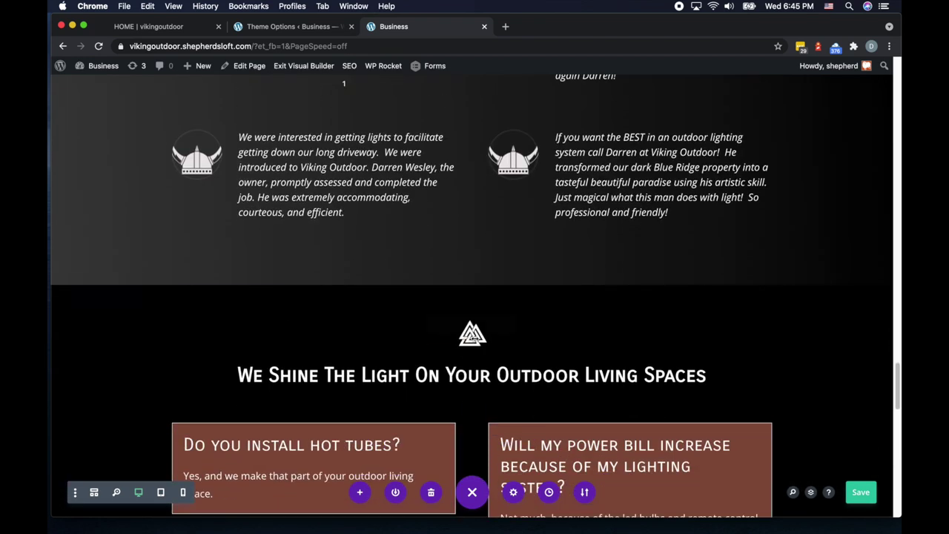
click(468, 325)
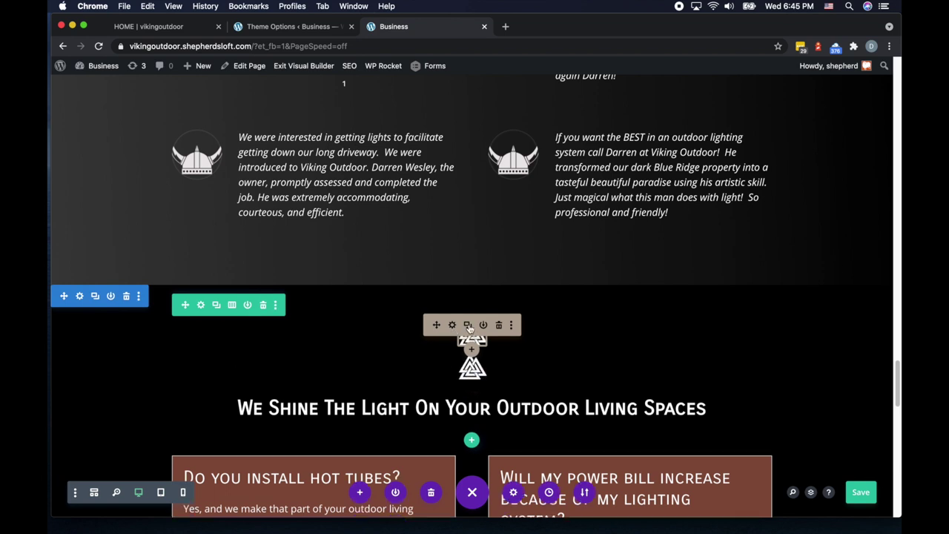
scroll(442, 359, down, 15)
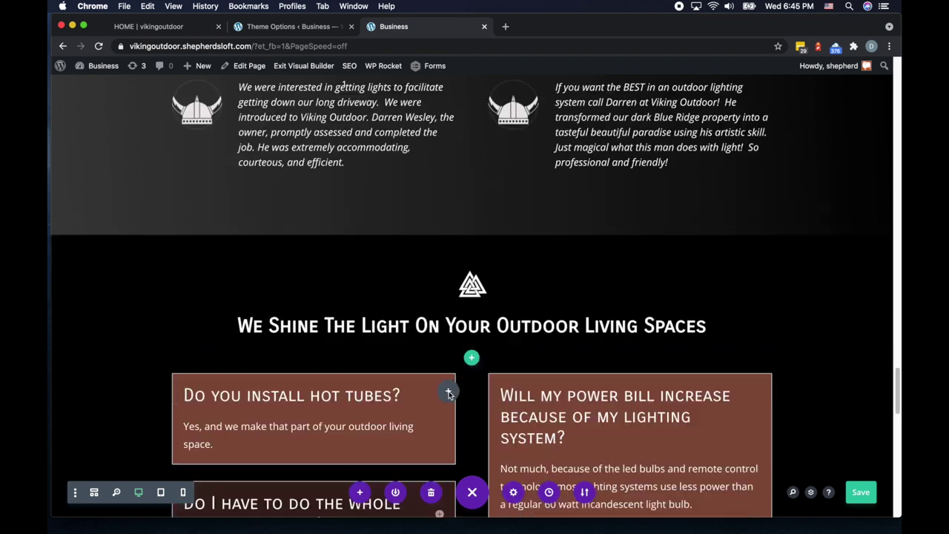
scroll(460, 399, up, 6)
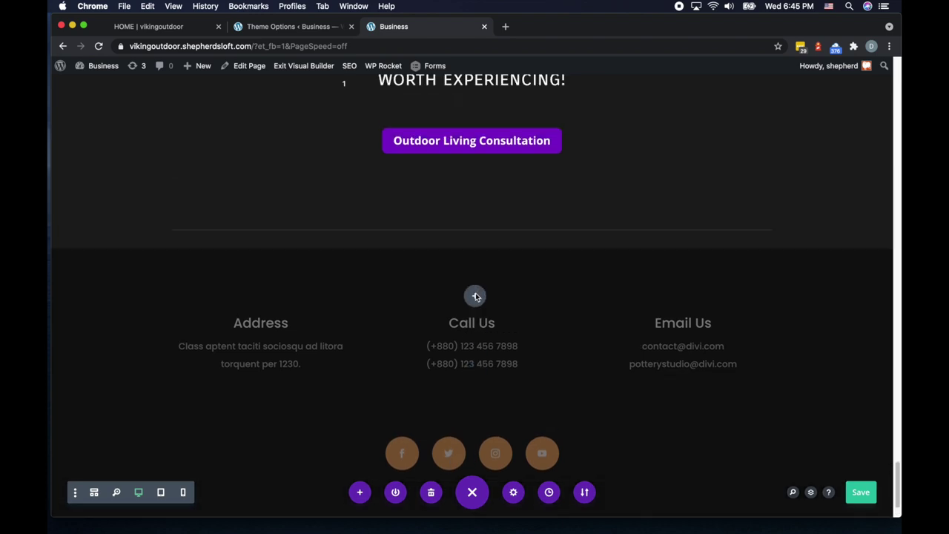
mouse_move(473, 363)
mouse_down()
mouse_move(479, 354)
mouse_move(483, 376)
mouse_move(478, 367)
mouse_up()
scroll(508, 349, down, 3)
scroll(508, 350, down, 2)
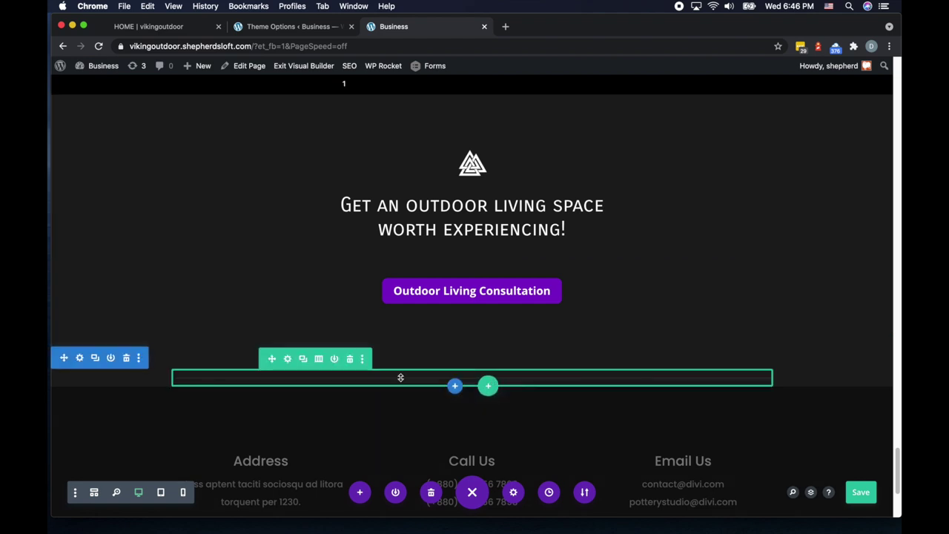
click(127, 359)
Set viking-pattern.jpeg from the media library as the background image of the "Get an outdoor living space worth experiencing!" section.
scroll(344, 386, up, 3)
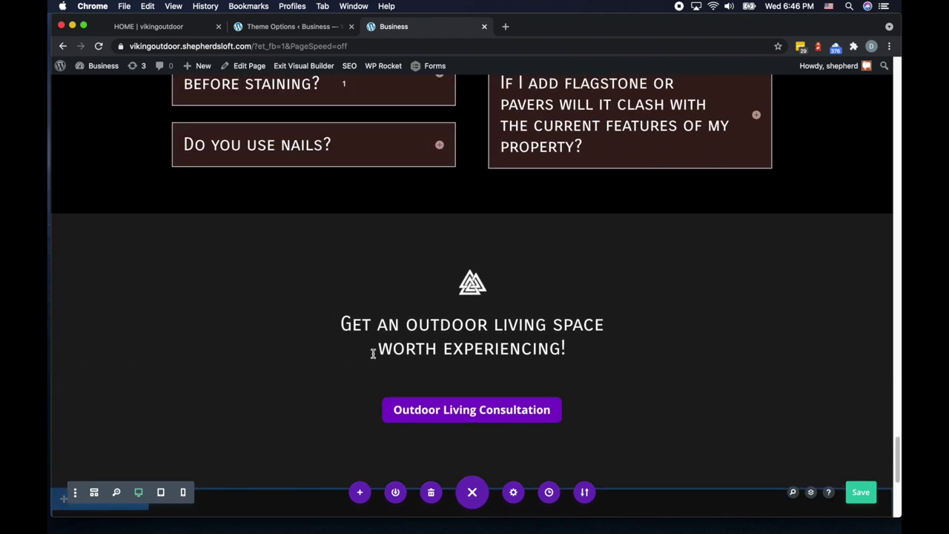
click(79, 224)
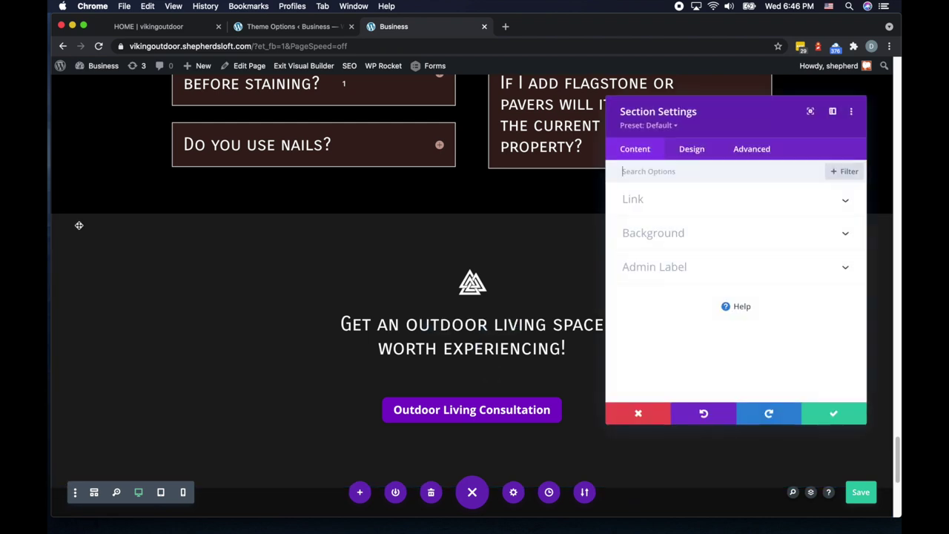
click(671, 236)
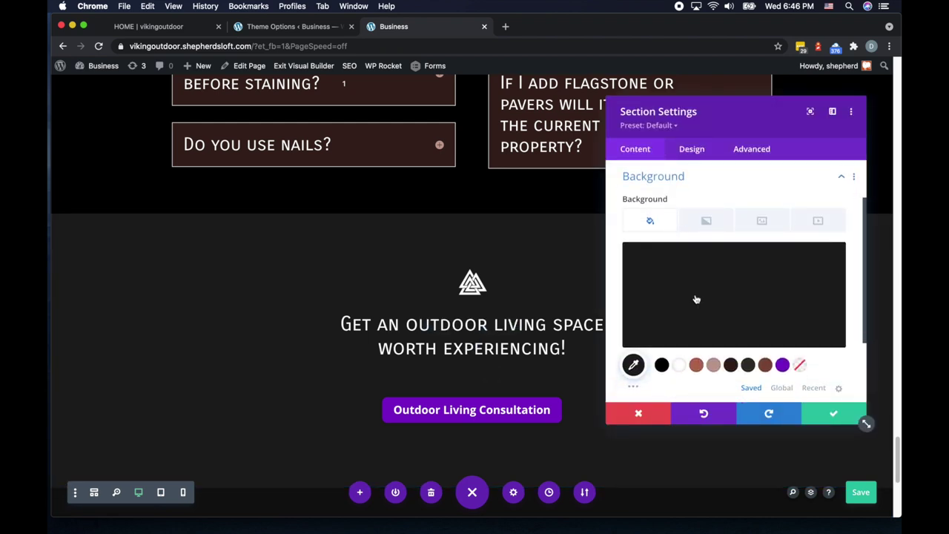
click(762, 224)
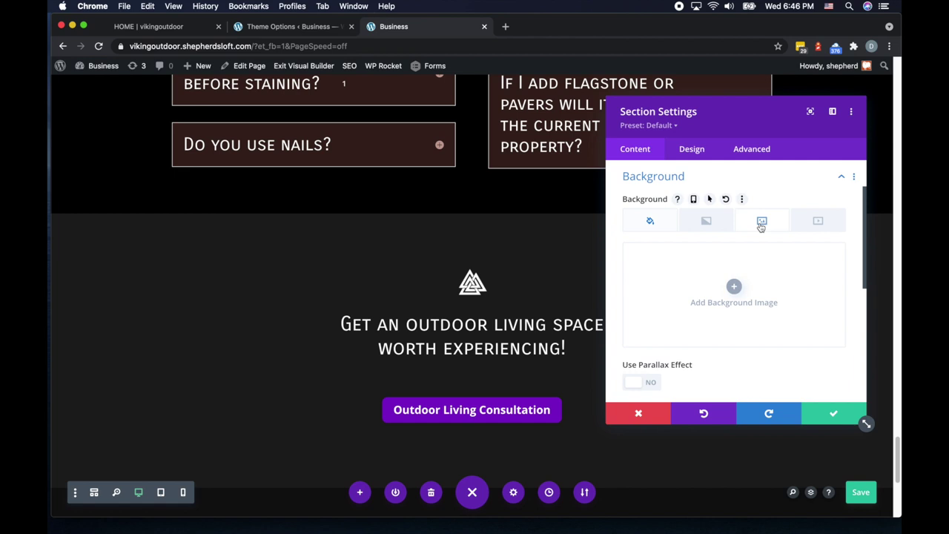
click(734, 288)
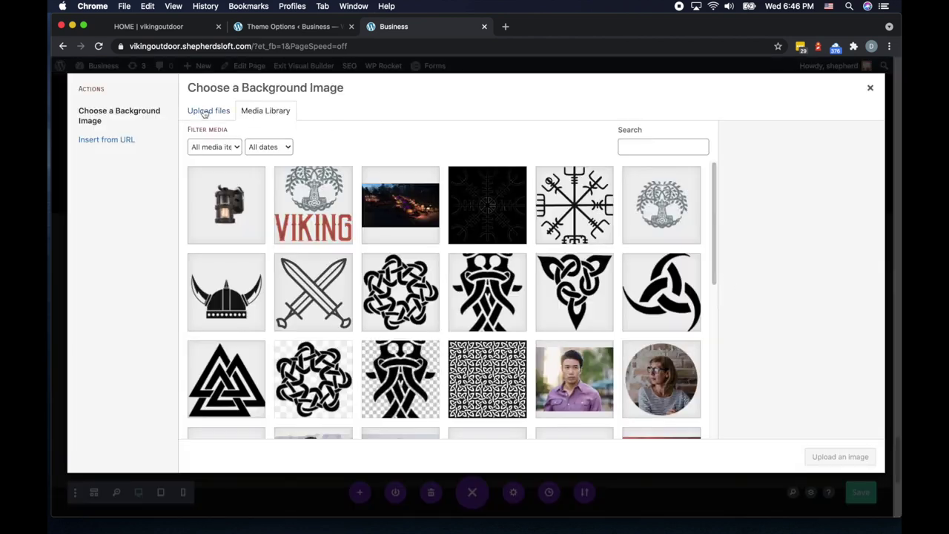
click(501, 359)
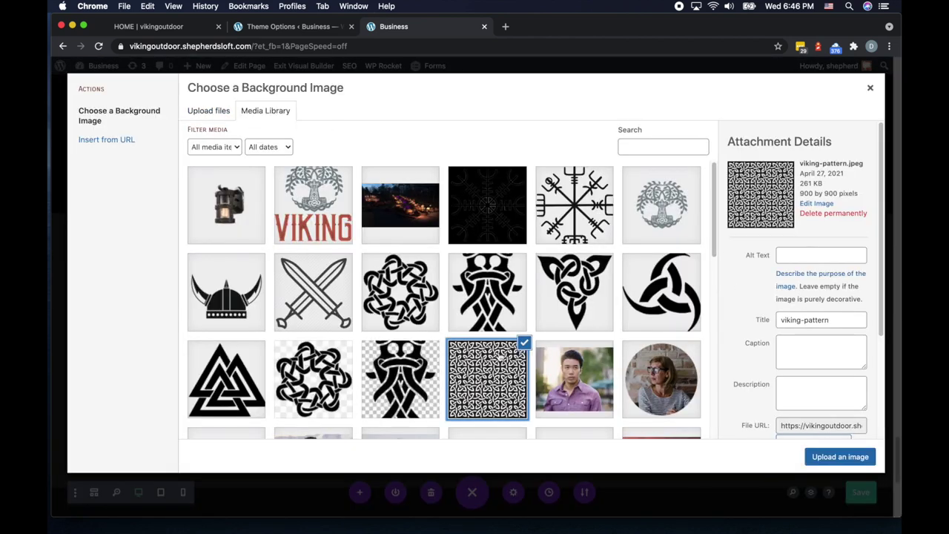
click(849, 457)
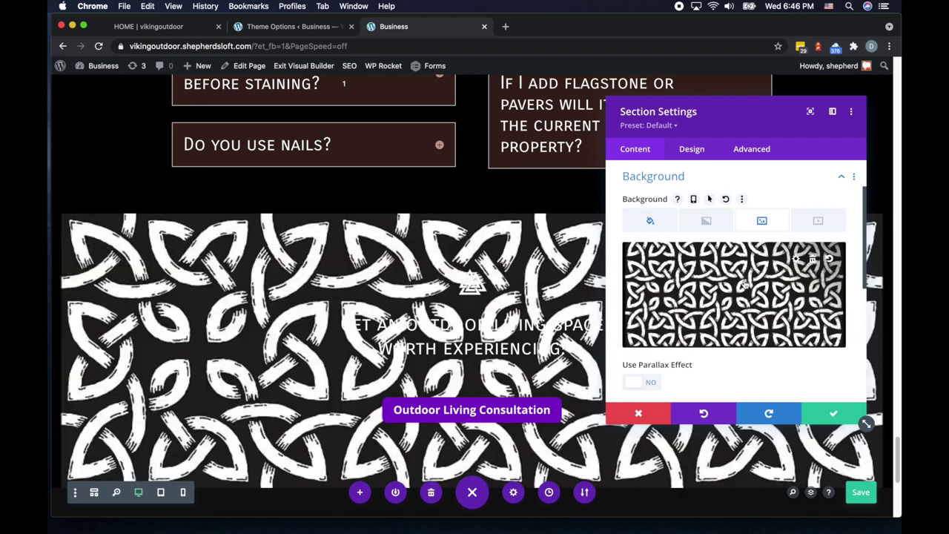
Add a background gradient to the consultation section, running from black (#000000) to dark gray.
click(707, 220)
click(734, 287)
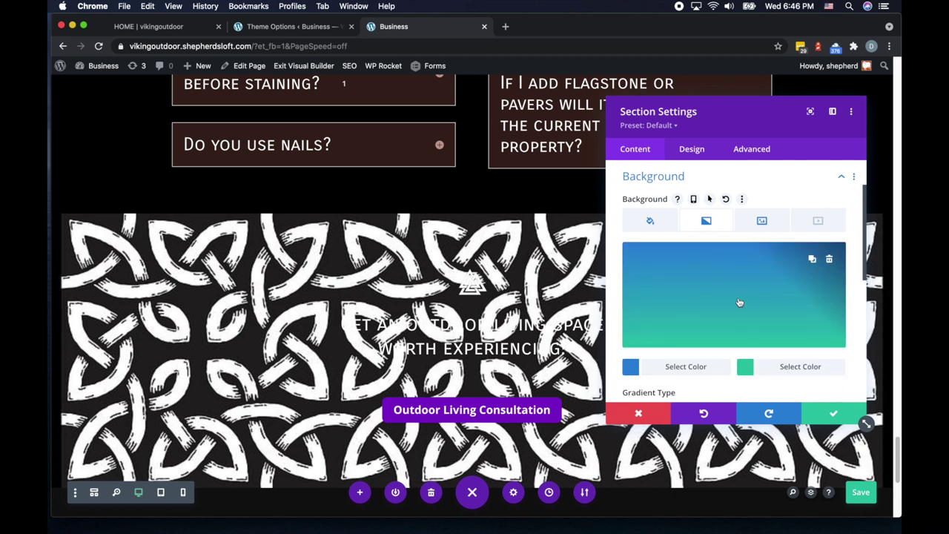
scroll(734, 296, down, 3)
click(632, 257)
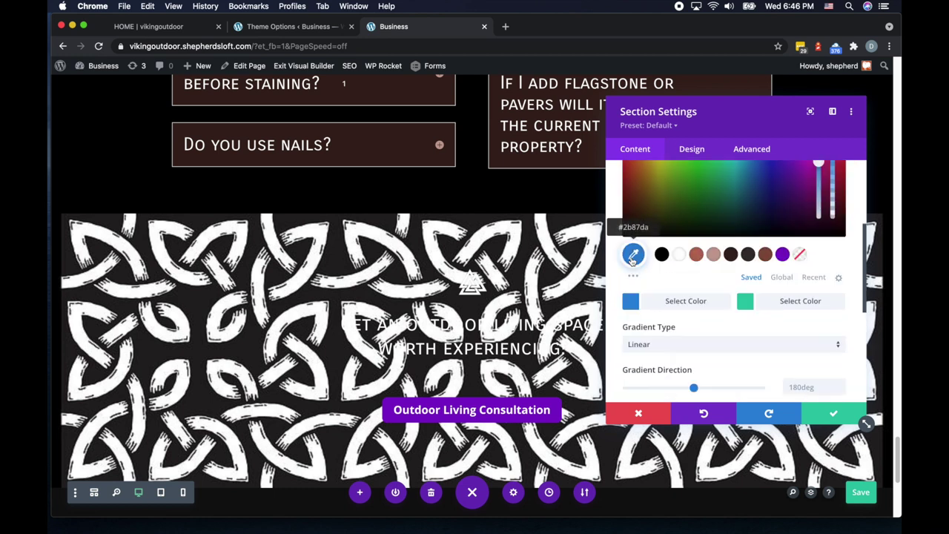
click(661, 255)
scroll(690, 315, up, 1)
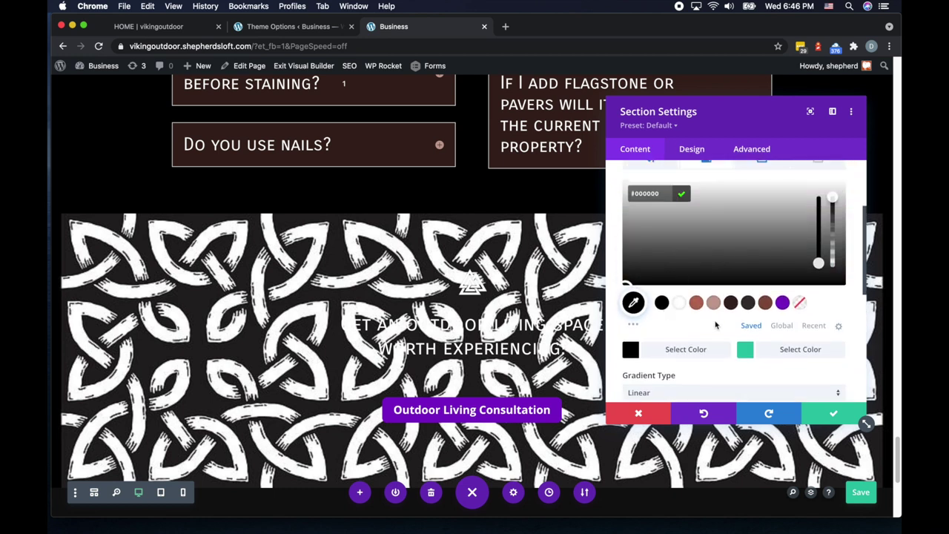
click(748, 353)
click(662, 302)
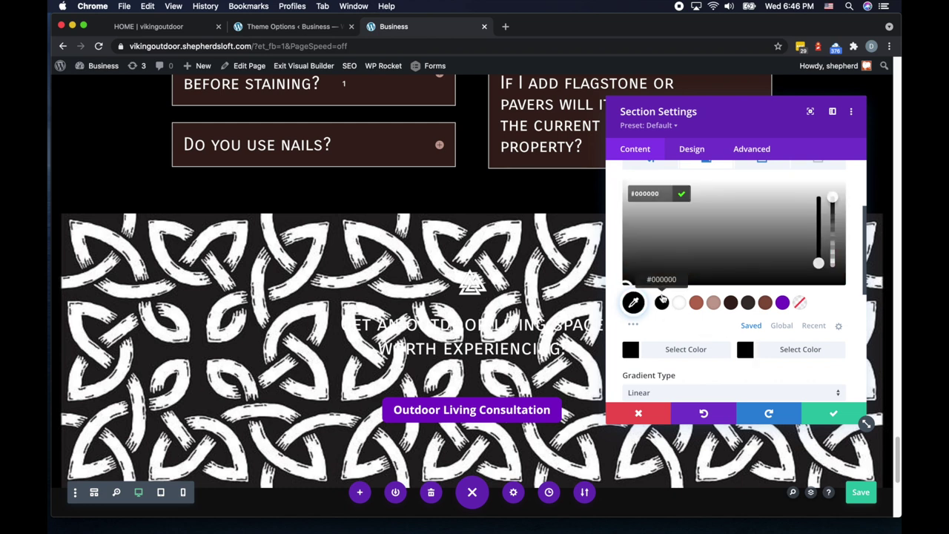
click(627, 268)
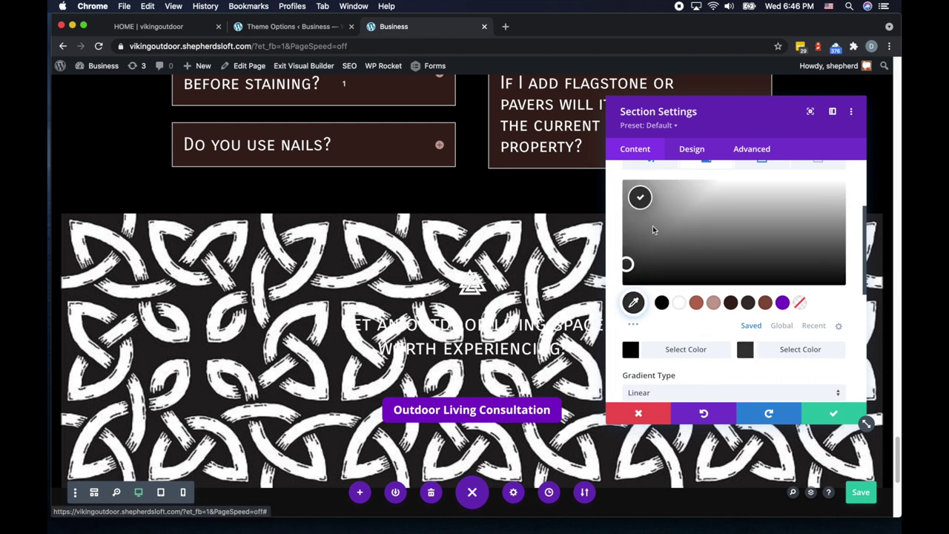
Set the background image blend of the consultation section to Screen.
click(691, 149)
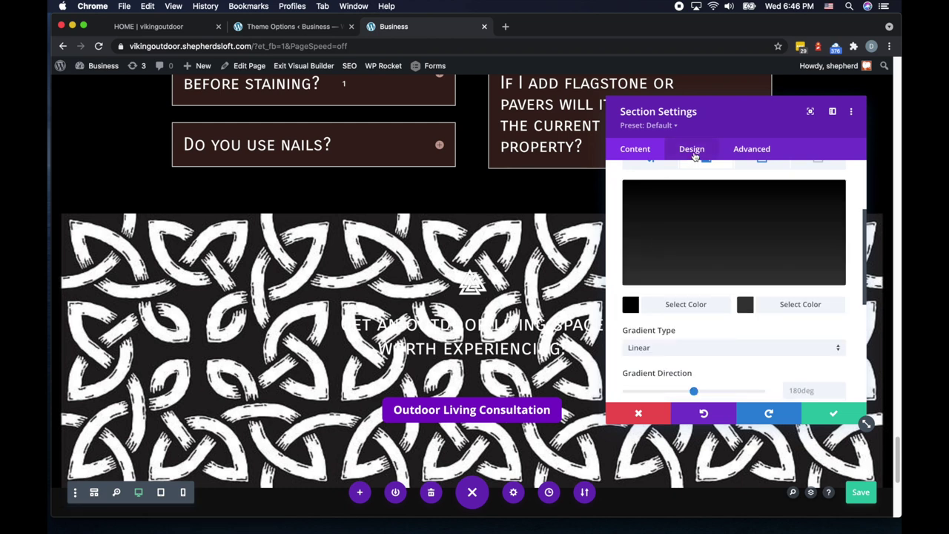
click(640, 151)
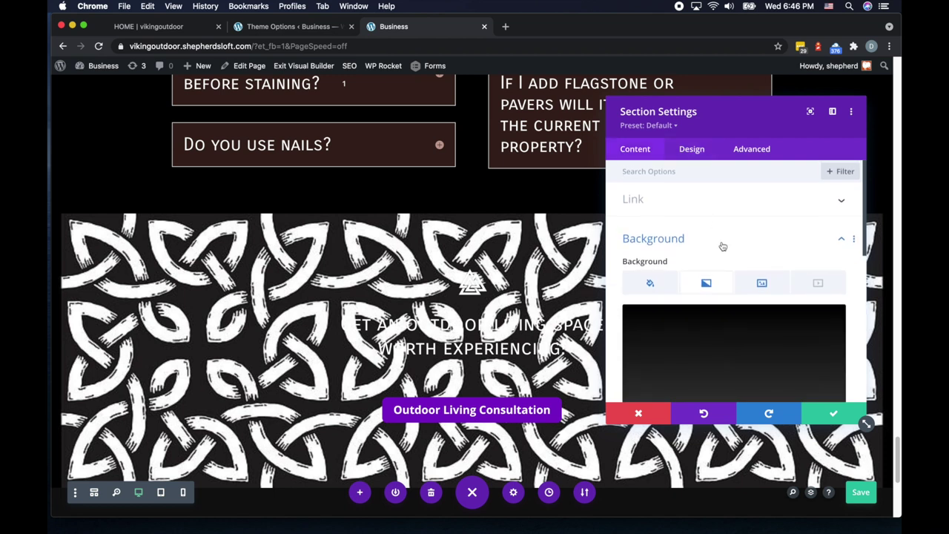
scroll(691, 182, down, 5)
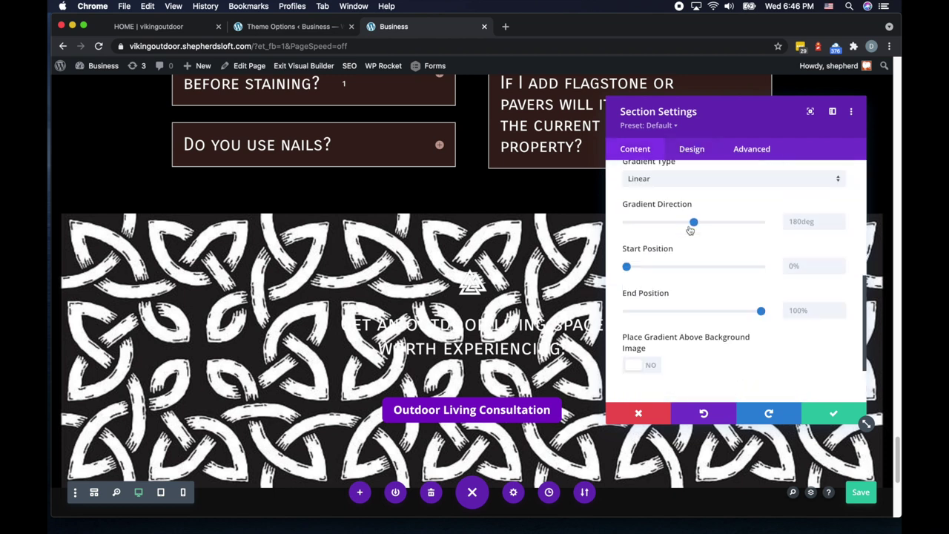
scroll(690, 223, up, 4)
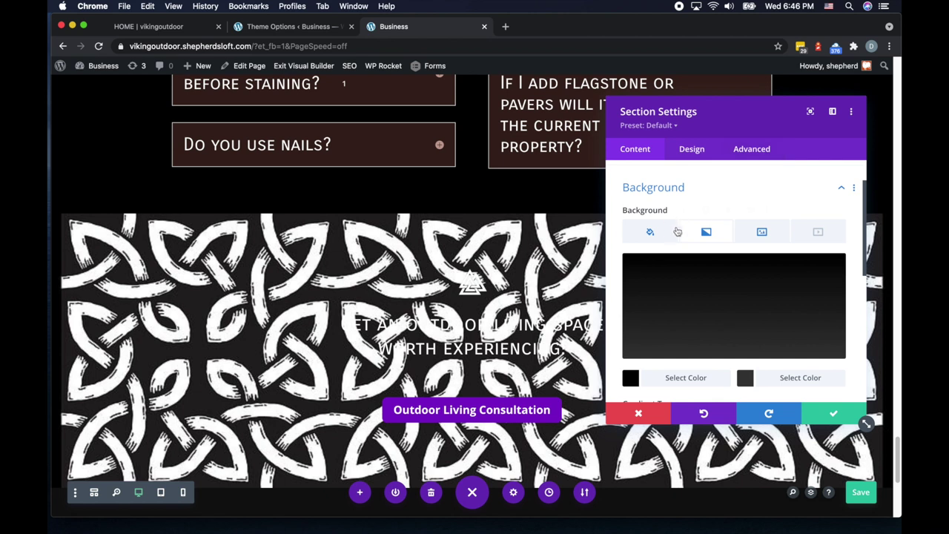
click(762, 231)
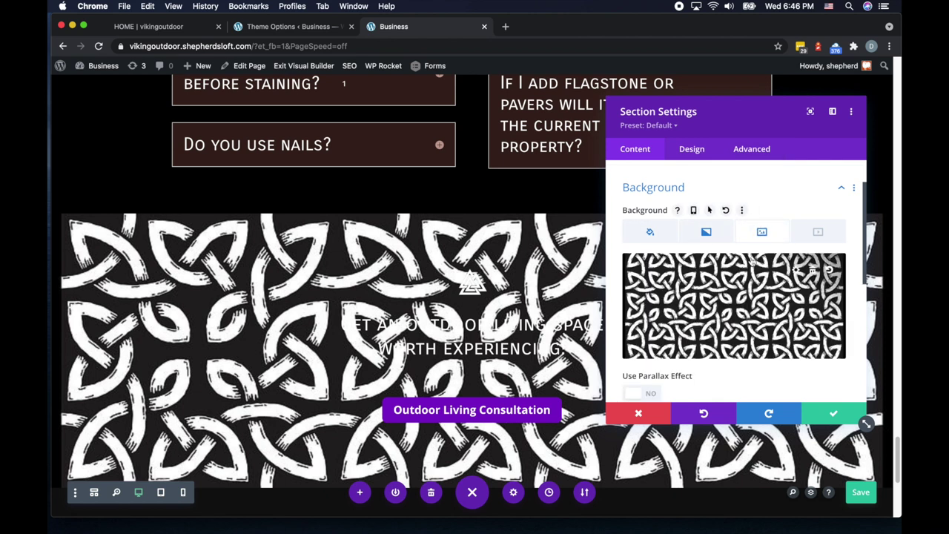
scroll(752, 261, down, 5)
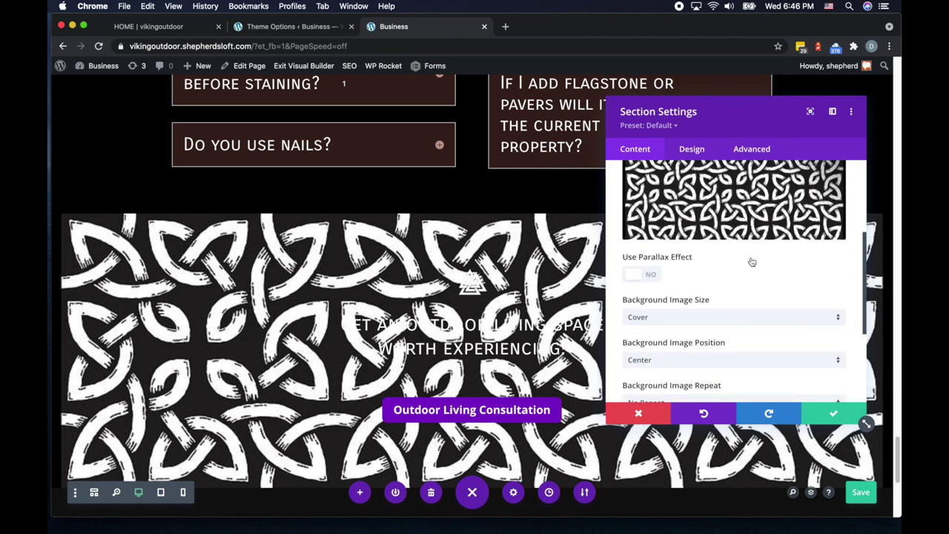
scroll(752, 262, down, 3)
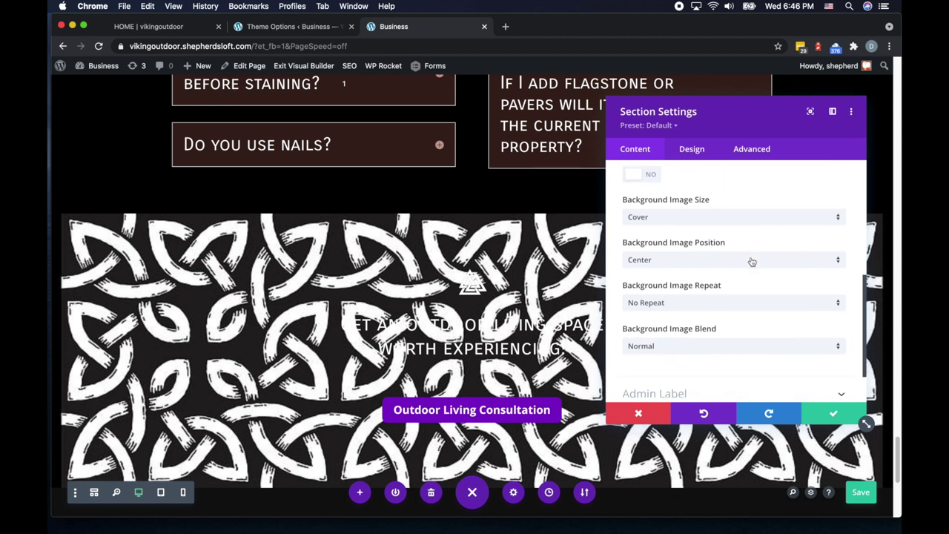
click(682, 346)
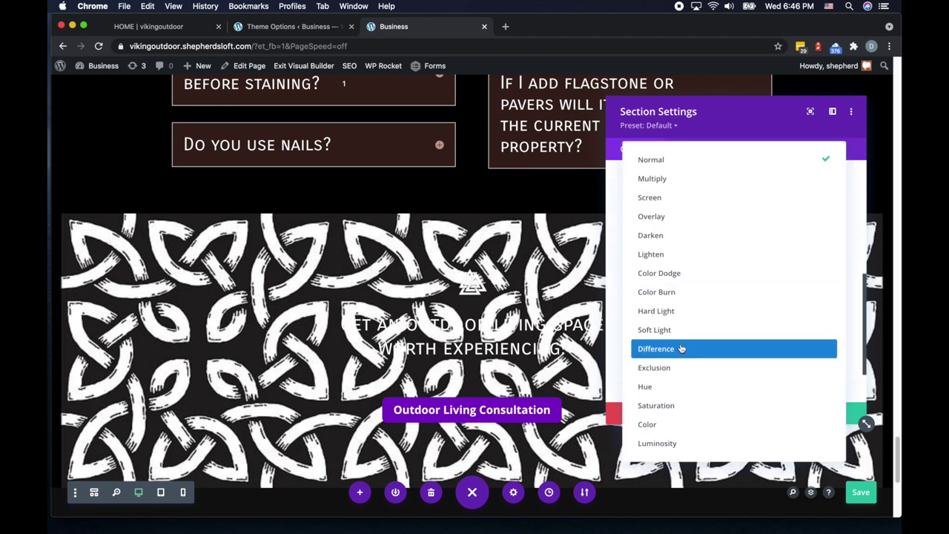
click(686, 199)
scroll(749, 320, up, 5)
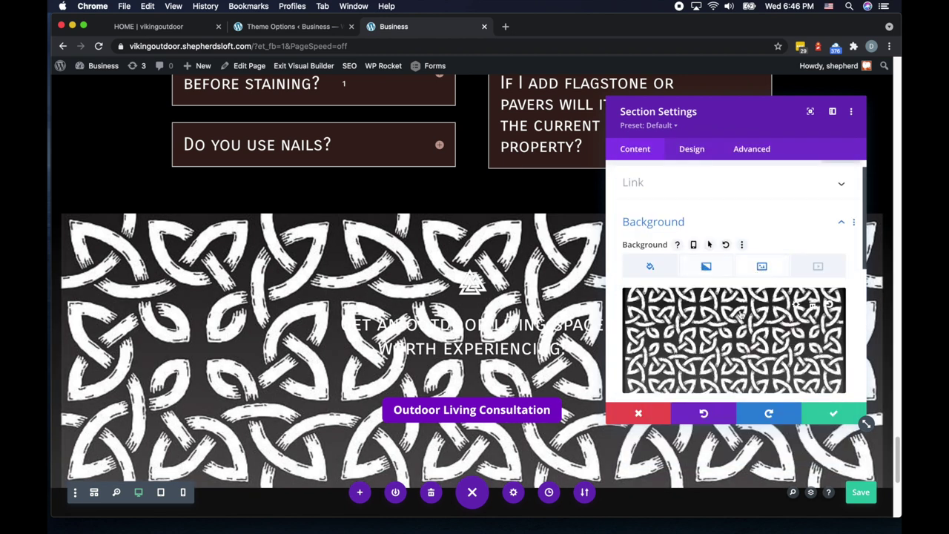
Enable placing the background gradient above the background image in the consultation section.
scroll(741, 319, down, 2)
scroll(740, 321, down, 5)
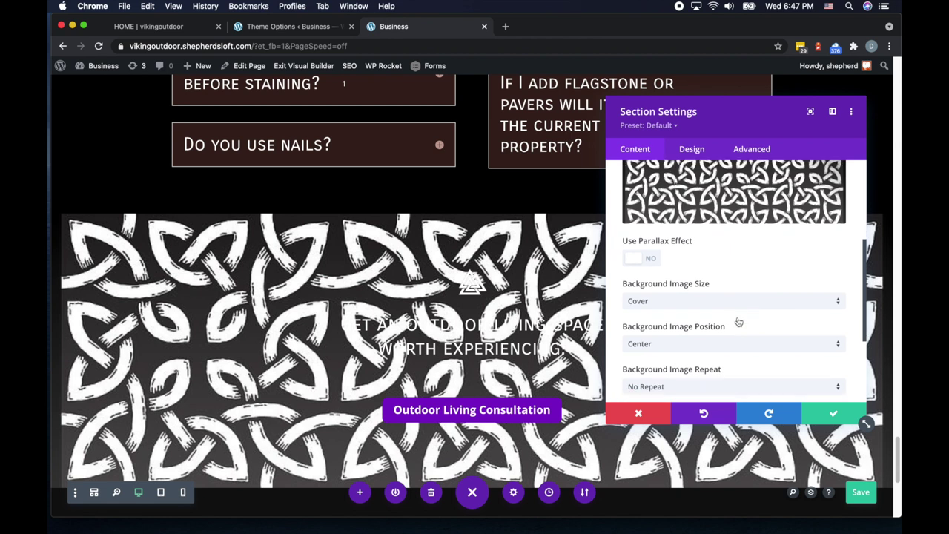
scroll(739, 321, down, 3)
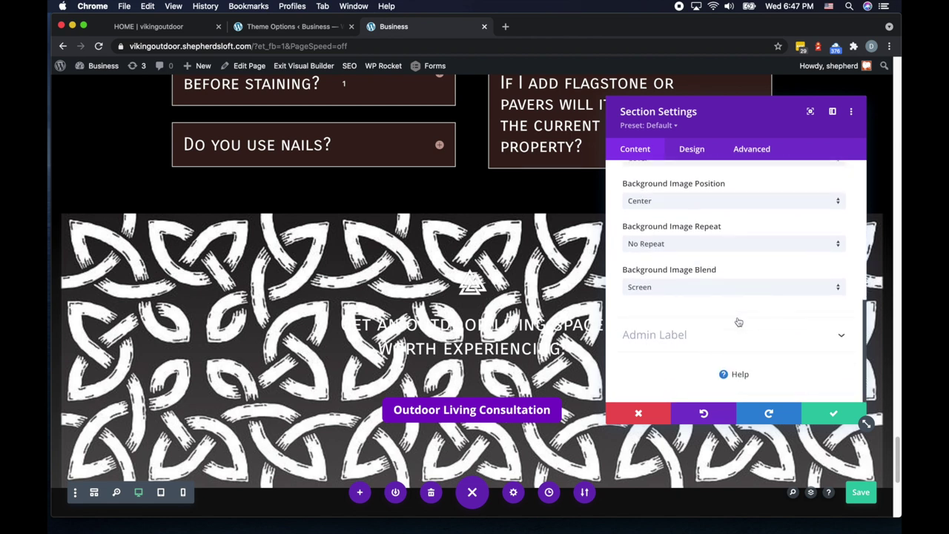
scroll(739, 322, up, 4)
scroll(739, 321, up, 3)
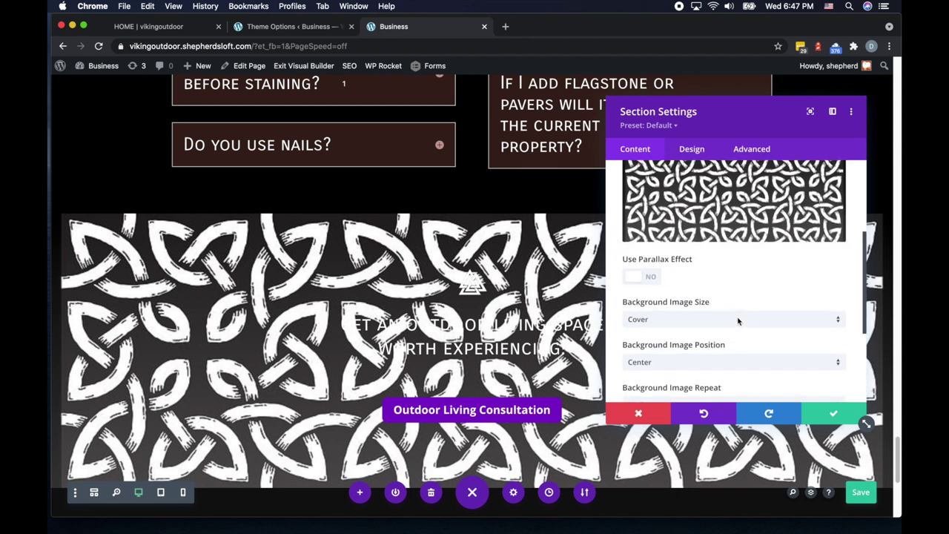
click(706, 196)
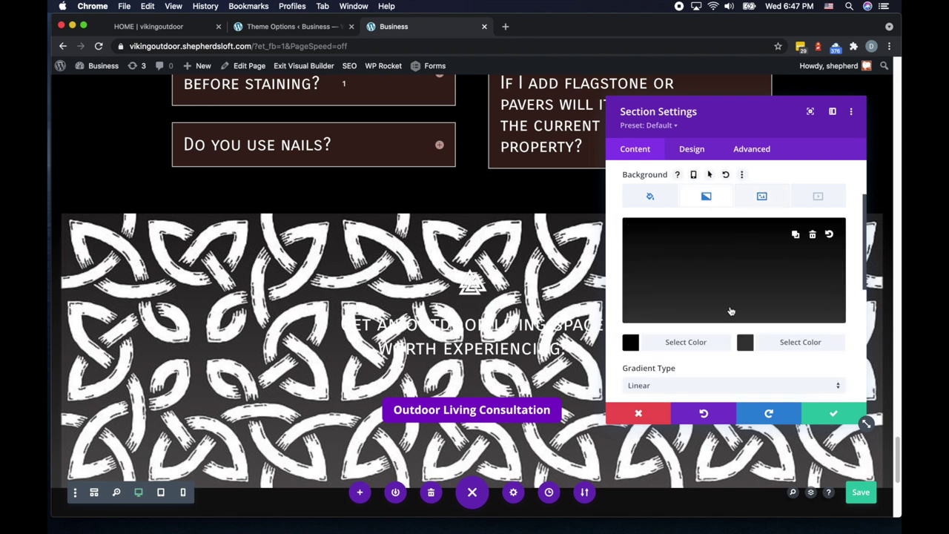
scroll(734, 326, down, 2)
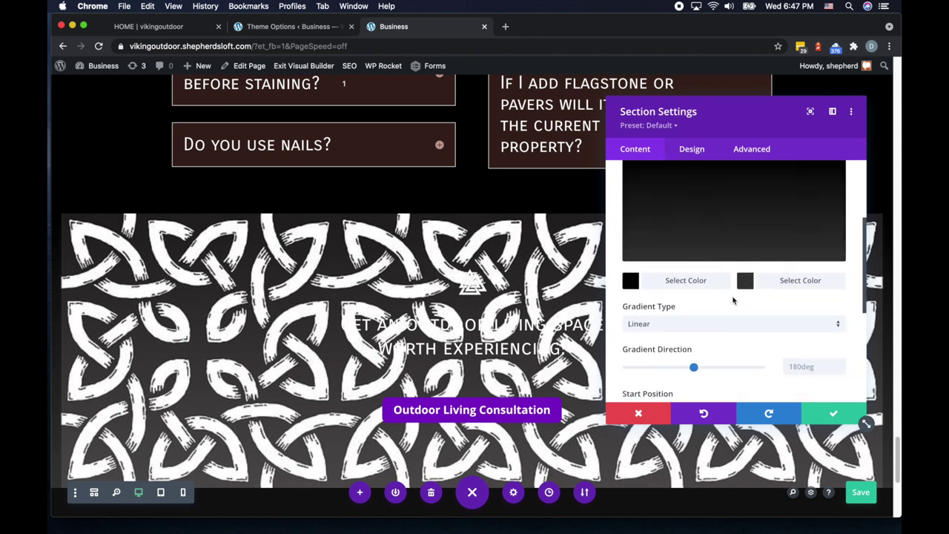
scroll(734, 301, down, 4)
scroll(734, 301, down, 2)
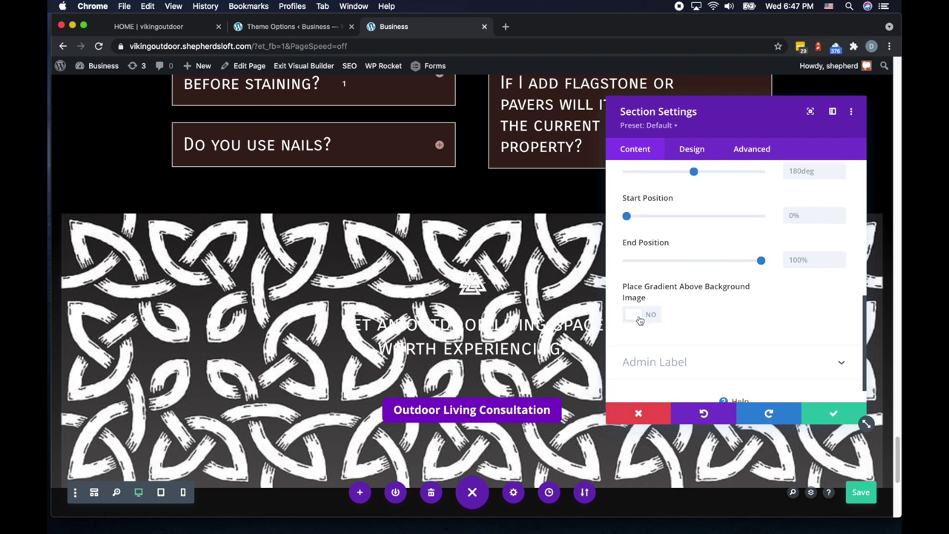
click(640, 320)
Try to lower the opacity of the background gradient's black start color.
scroll(715, 320, up, 4)
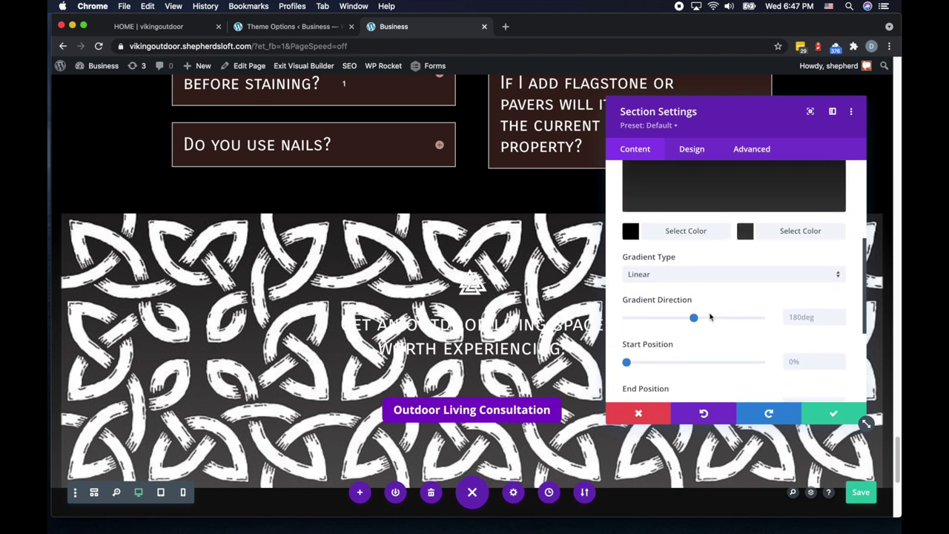
scroll(710, 318, up, 2)
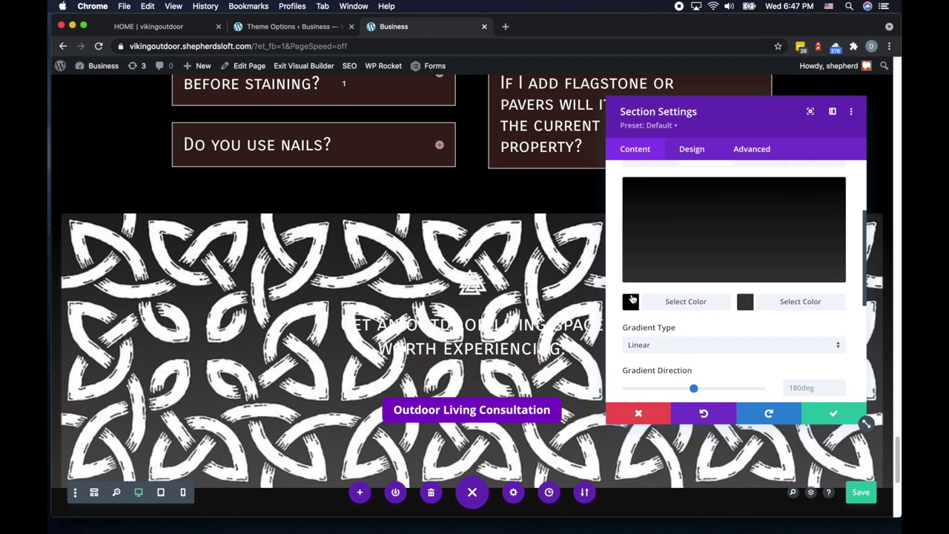
click(633, 301)
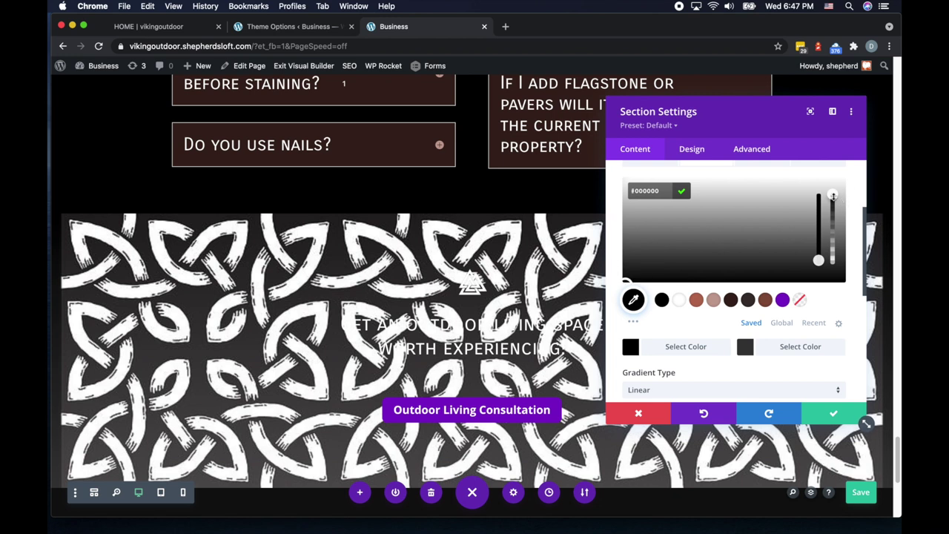
mouse_move(833, 196)
mouse_down()
mouse_move(834, 221)
mouse_move(833, 194)
mouse_up()
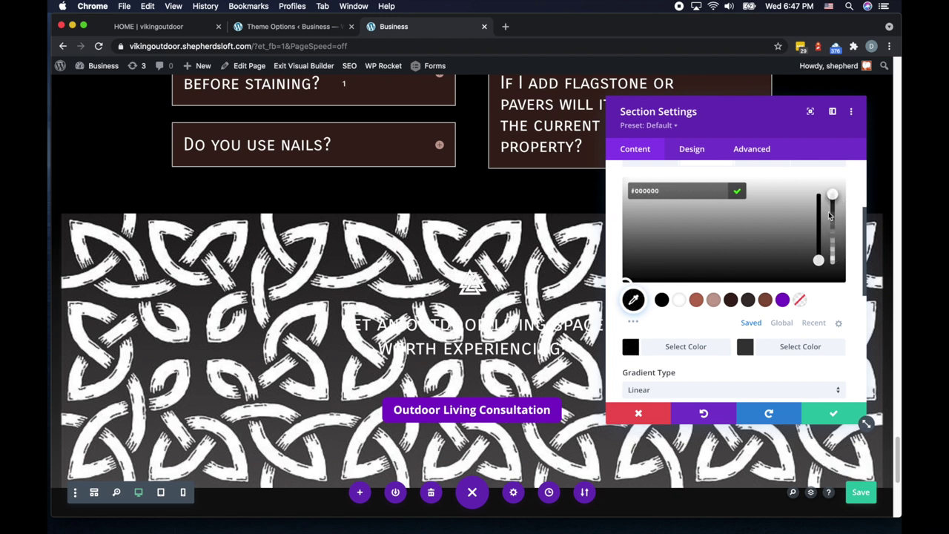
scroll(704, 265, up, 2)
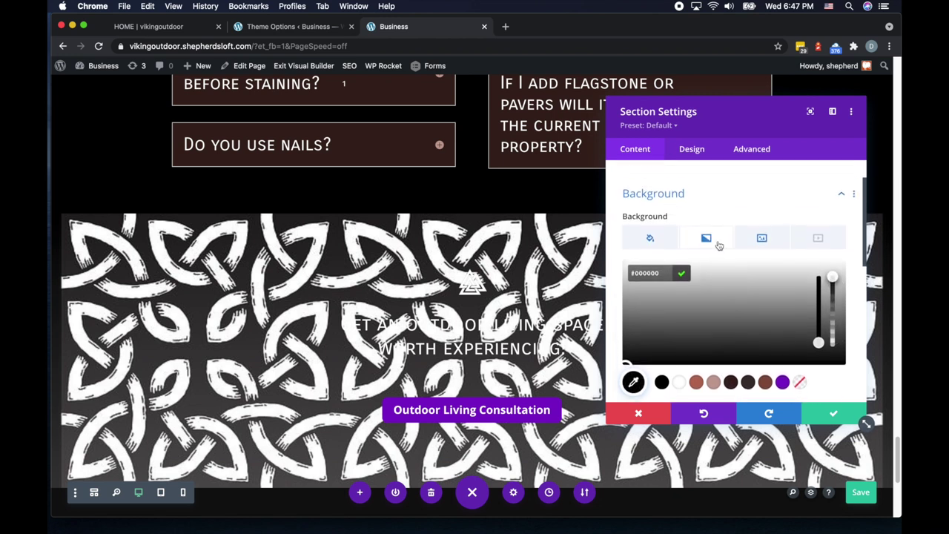
Remove the consultation section's solid background color and set its background image blend to Multiply.
click(650, 219)
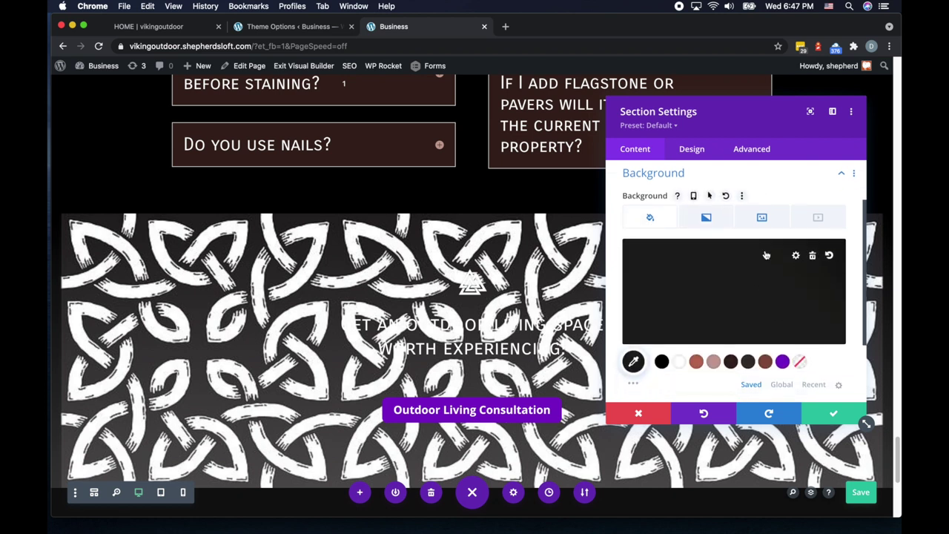
click(706, 217)
click(762, 218)
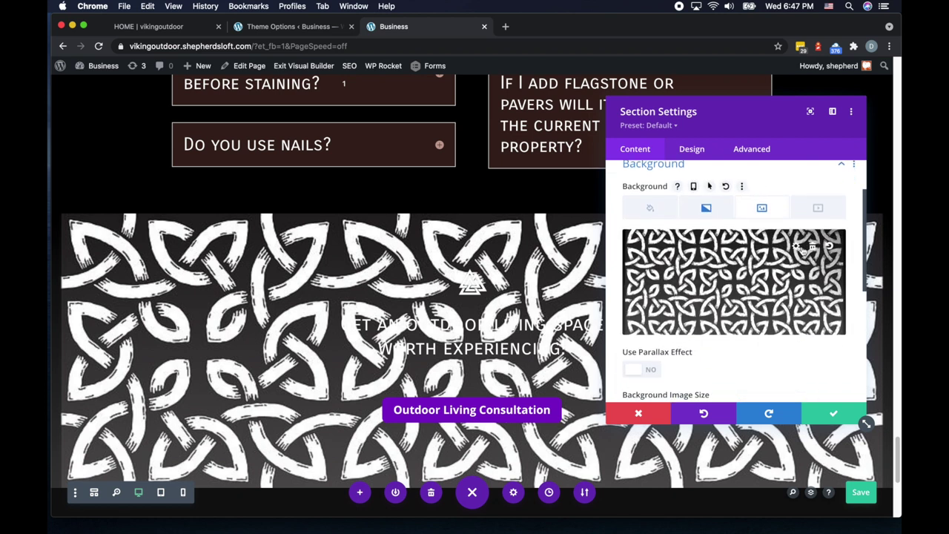
scroll(769, 267, down, 5)
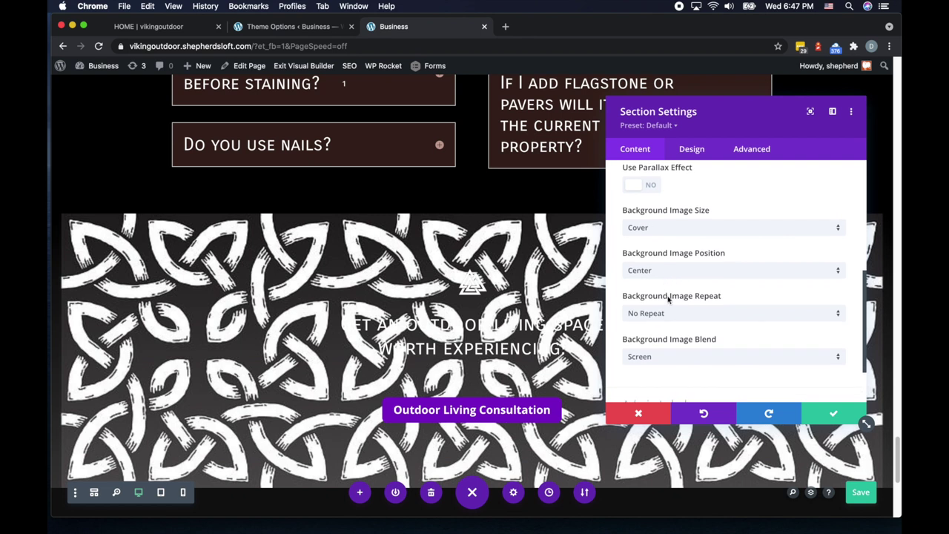
scroll(668, 299, down, 2)
click(689, 289)
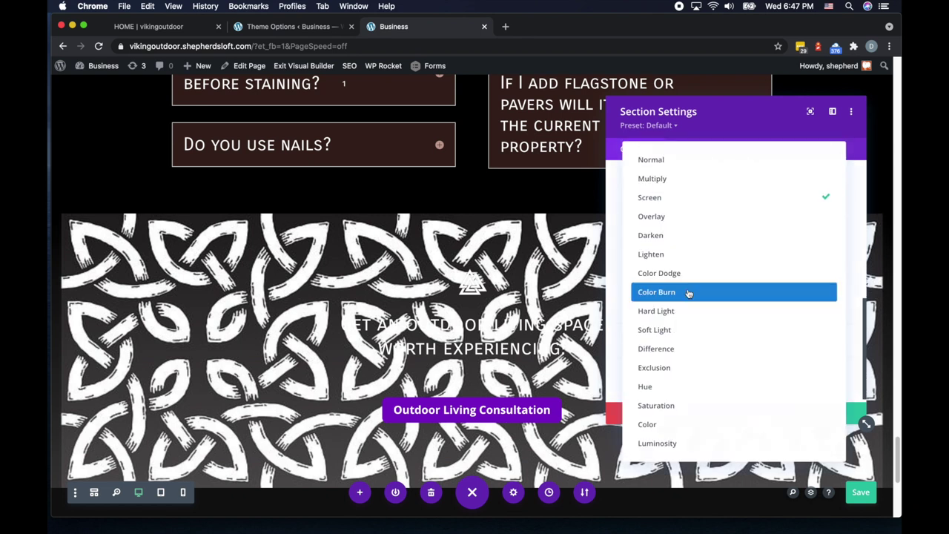
click(677, 179)
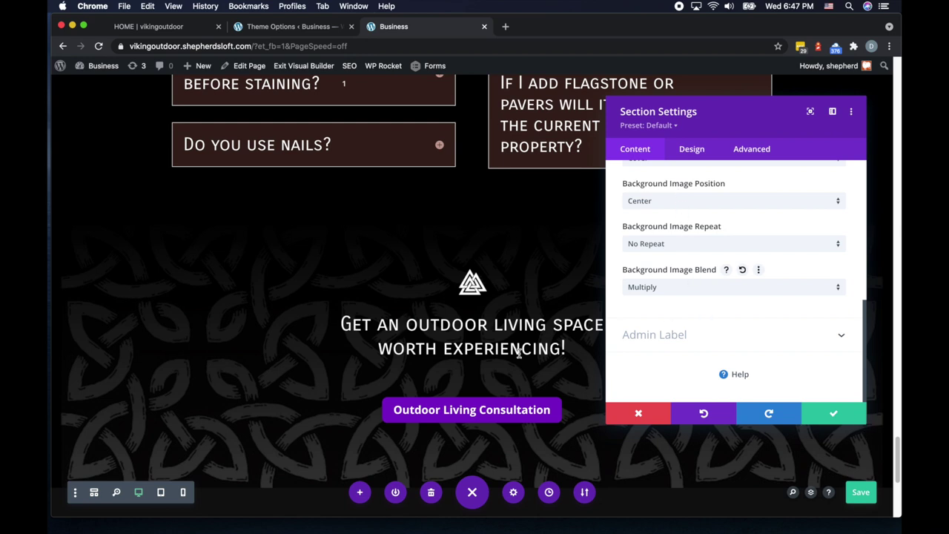
Set the direction of the consultation section's background gradient to 11deg.
scroll(701, 330, down, 1)
scroll(733, 327, up, 5)
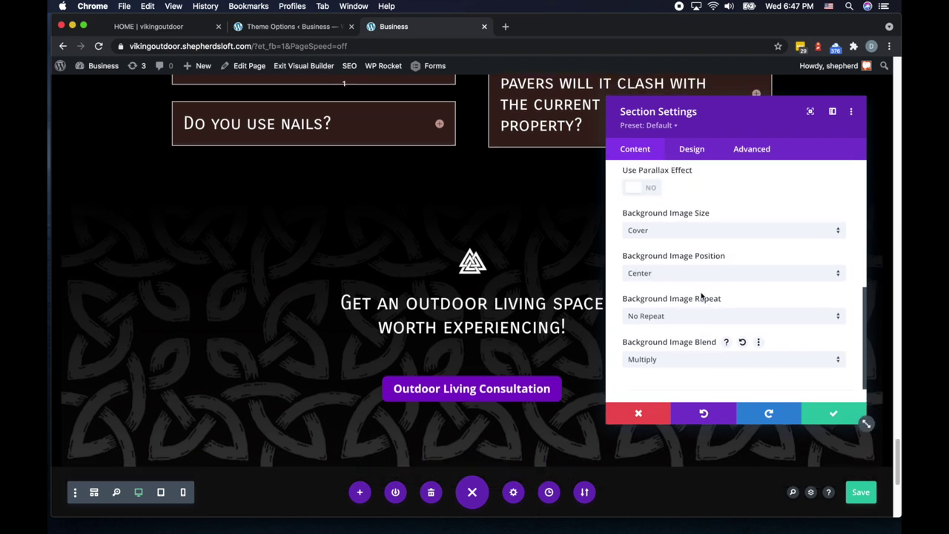
scroll(723, 270, up, 2)
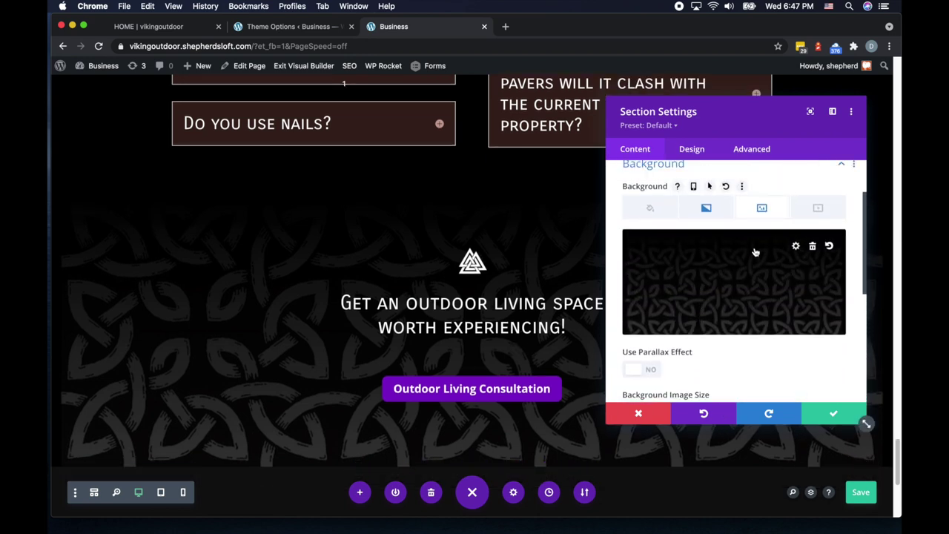
click(706, 209)
scroll(761, 315, down, 2)
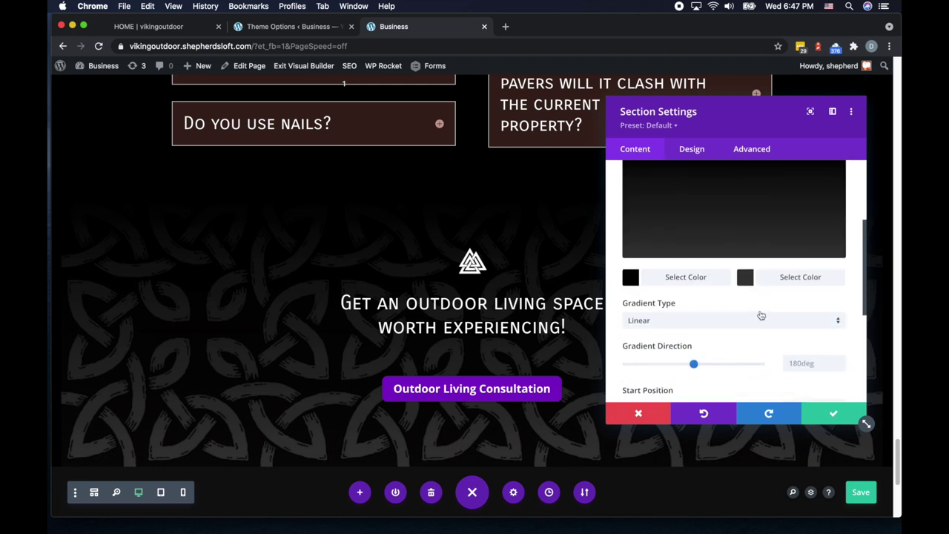
scroll(704, 317, down, 4)
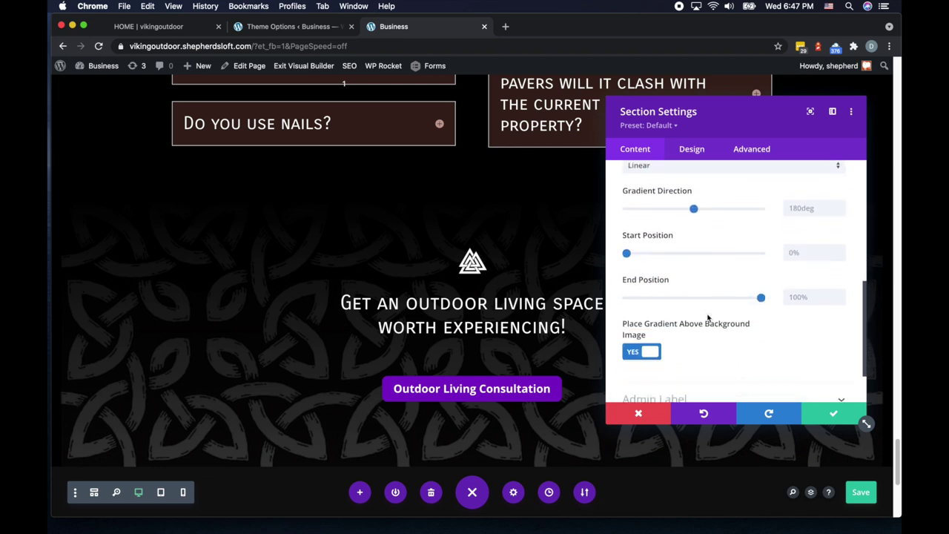
scroll(708, 318, up, 2)
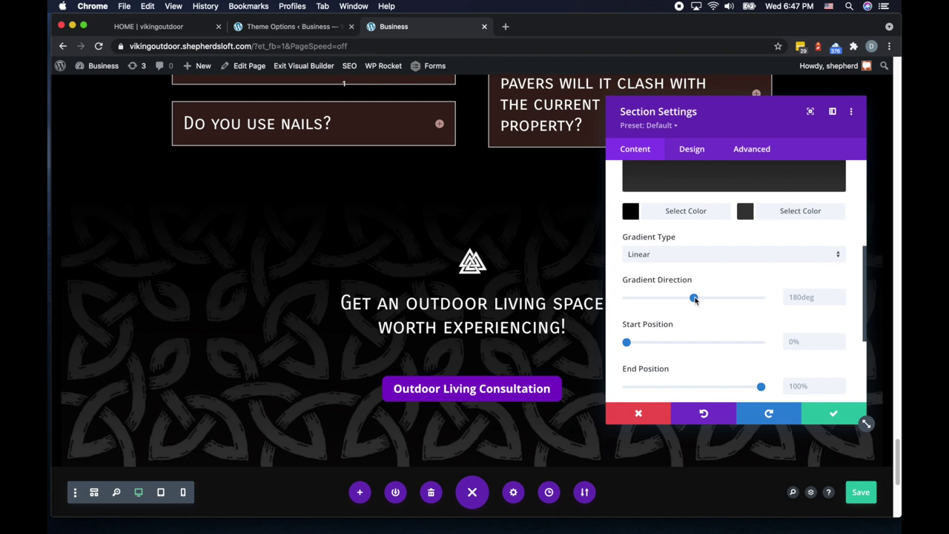
drag(699, 300, 751, 302)
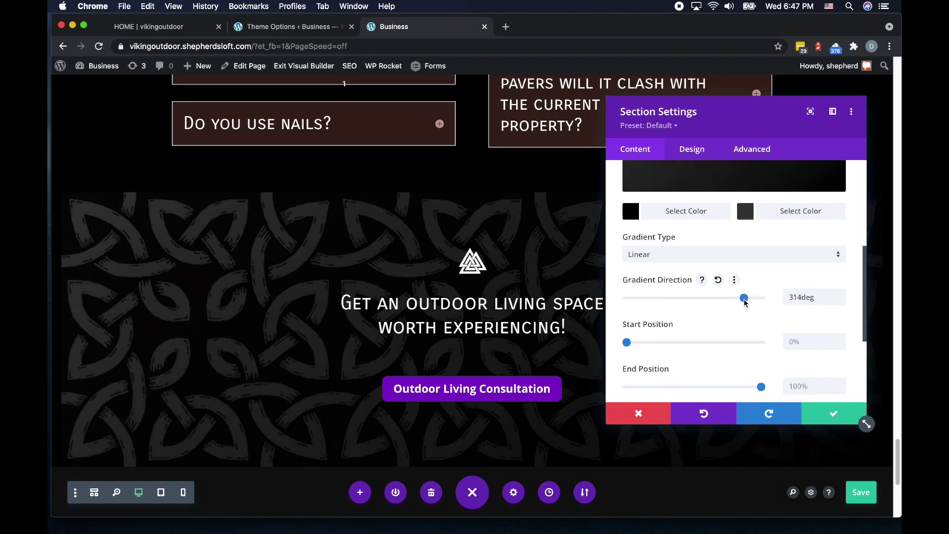
drag(745, 302, 631, 301)
Compare the consultation section's background with the testimonials and FAQ sections above it, moving the section settings window aside.
scroll(460, 324, up, 10)
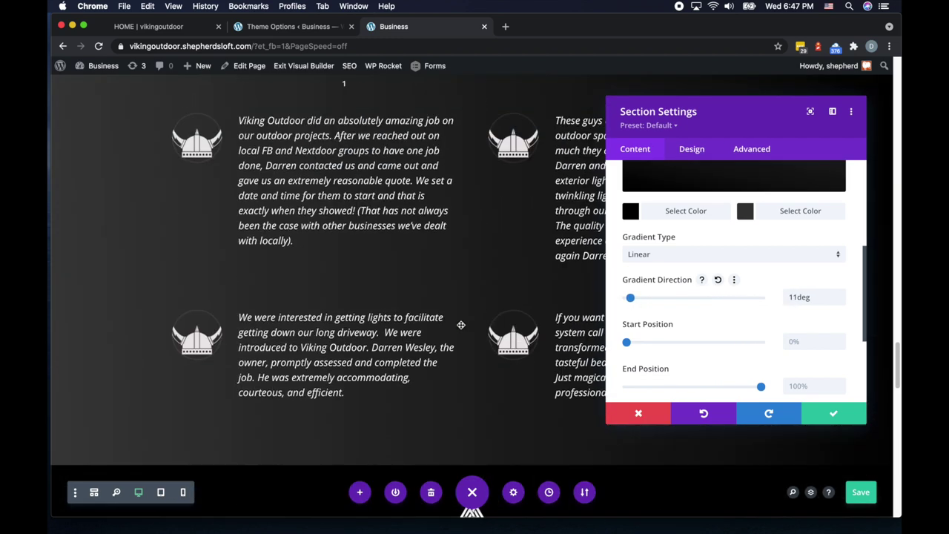
scroll(461, 325, up, 4)
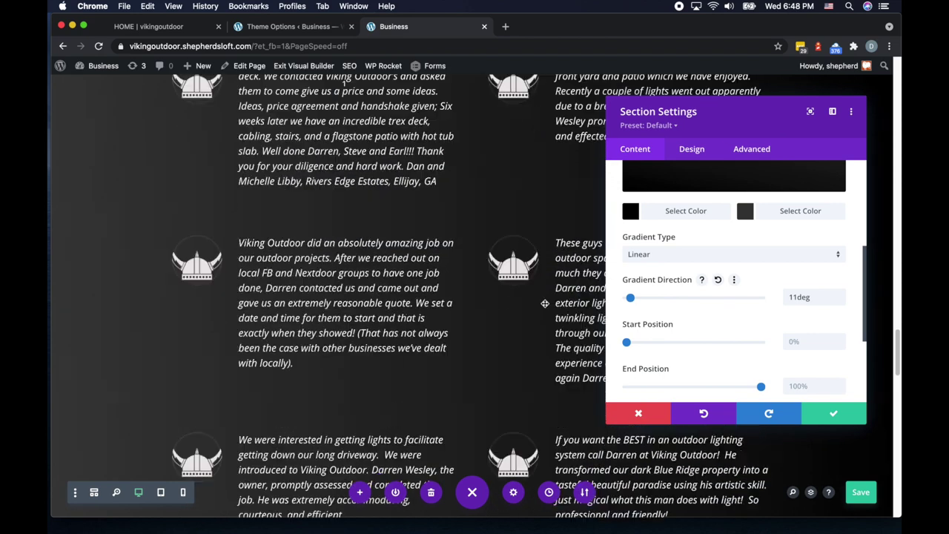
scroll(527, 317, down, 15)
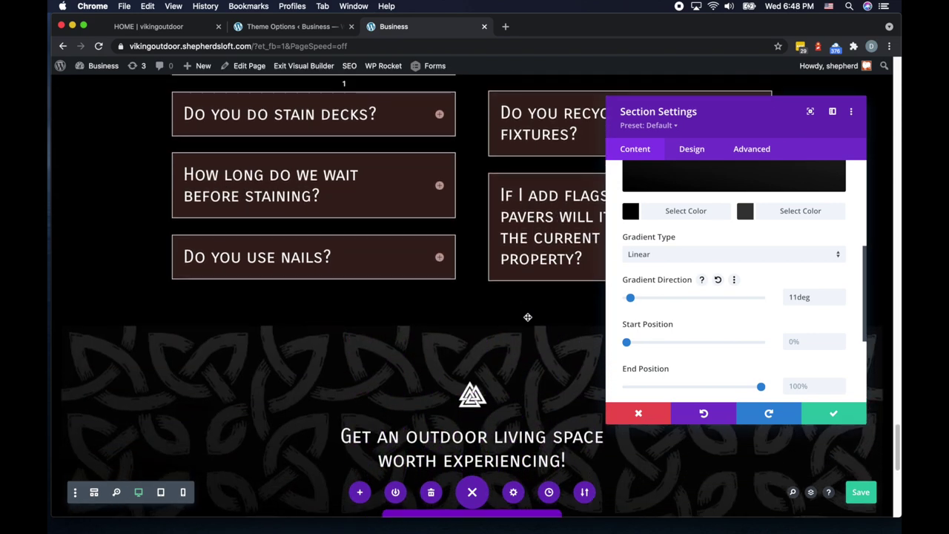
scroll(527, 317, down, 4)
drag(736, 116, 709, 125)
scroll(683, 316, down, 3)
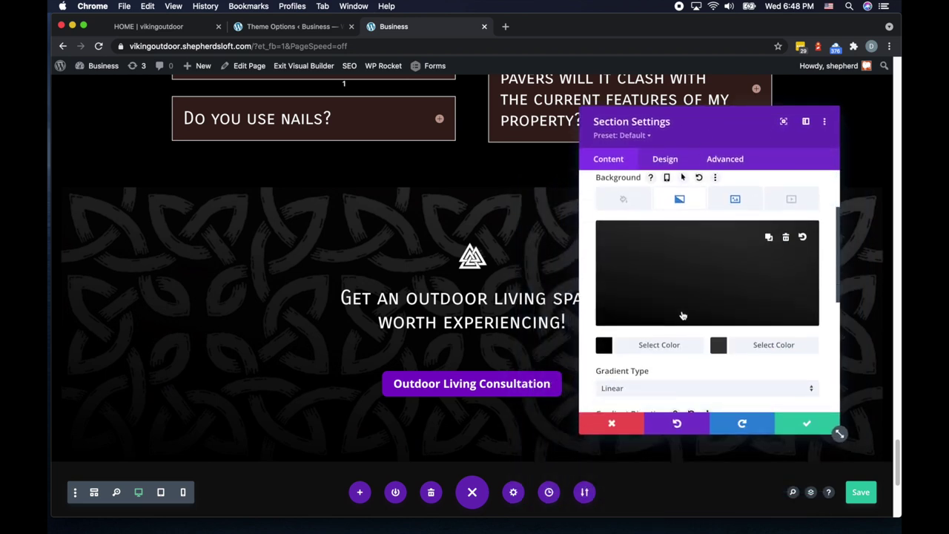
Set the consultation section's background gradient to a 1deg direction and an 82% end position.
scroll(683, 316, down, 2)
scroll(744, 319, down, 2)
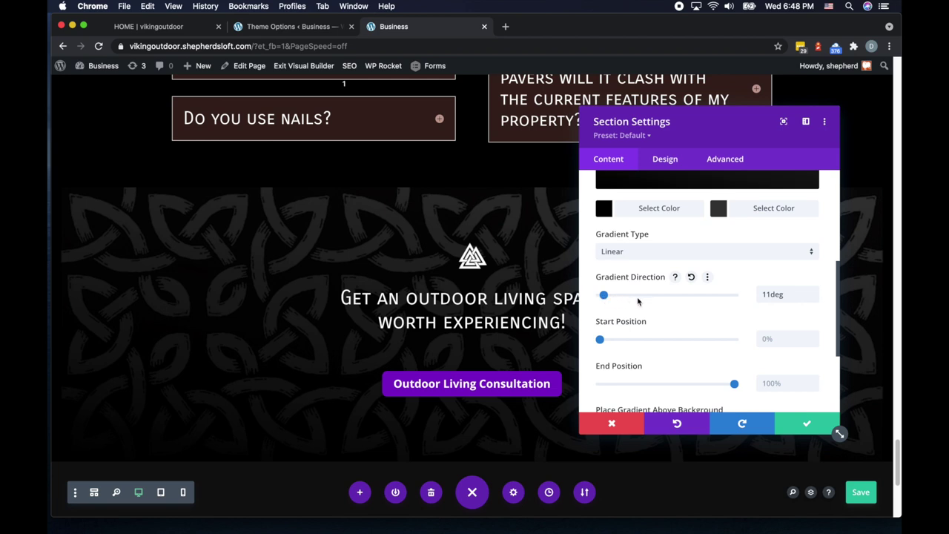
drag(604, 296, 595, 298)
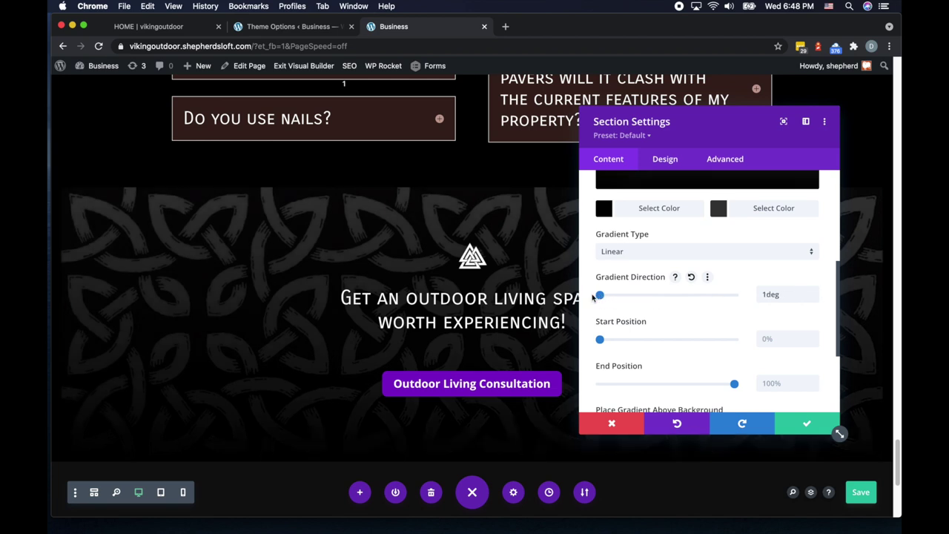
scroll(683, 316, down, 4)
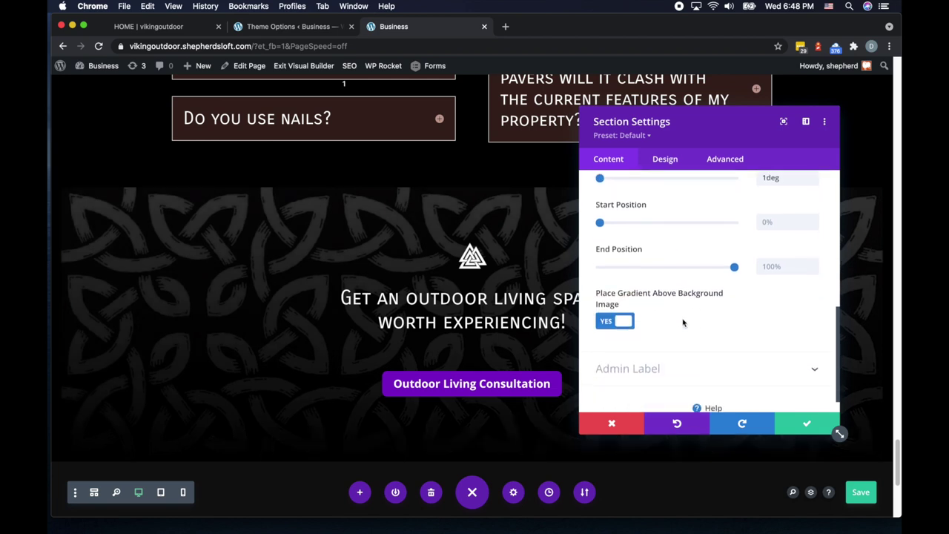
scroll(687, 319, up, 1)
scroll(687, 319, up, 2)
scroll(712, 321, down, 3)
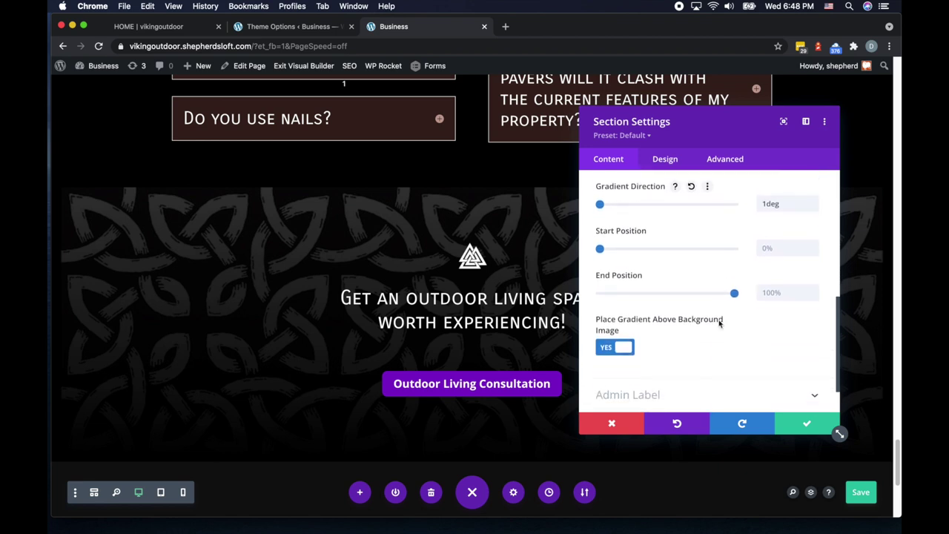
drag(735, 286, 705, 294)
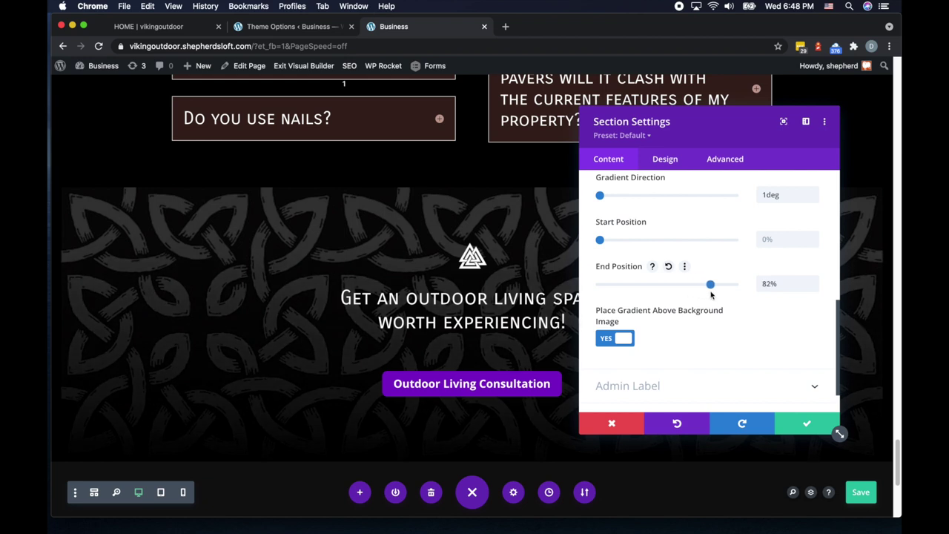
Try an opacity of 0.97 for the black start color of the consultation section's gradient.
scroll(695, 308, up, 3)
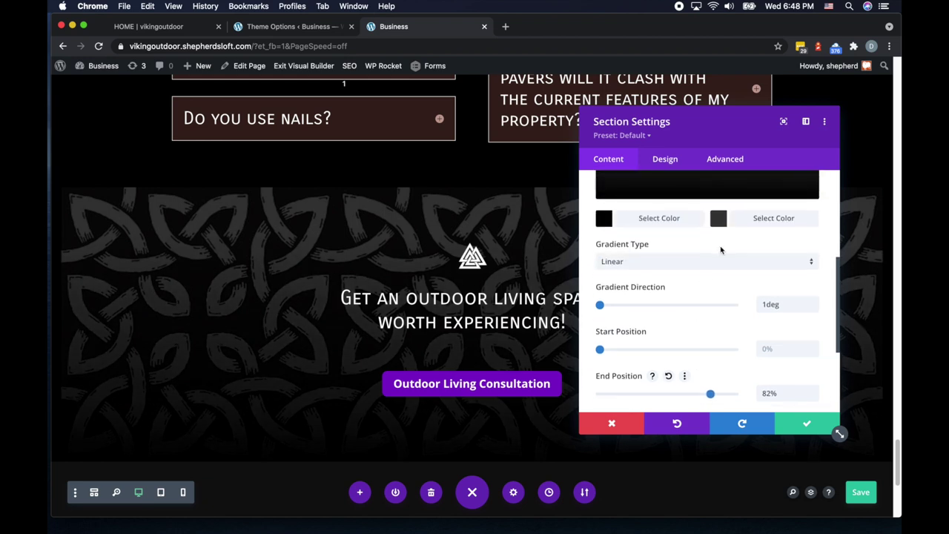
scroll(720, 267, up, 2)
click(605, 276)
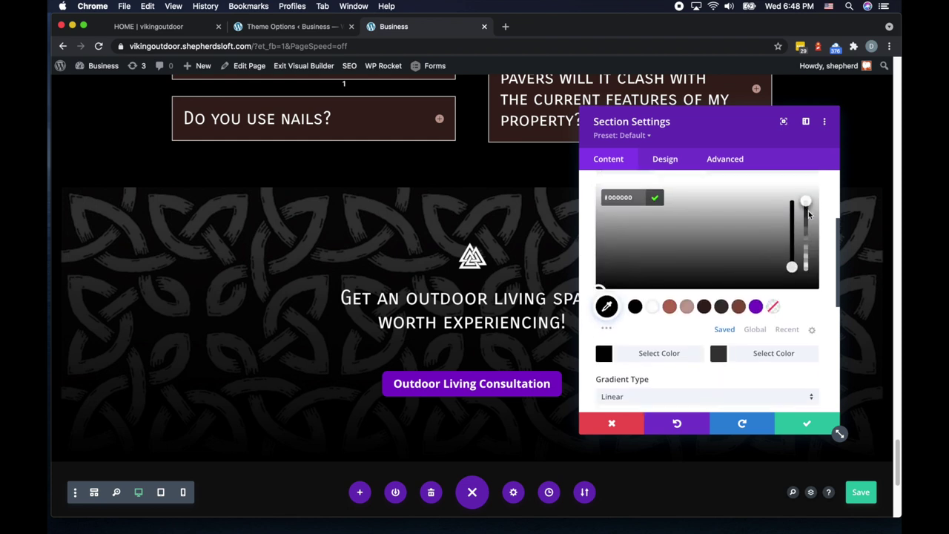
drag(810, 214, 809, 218)
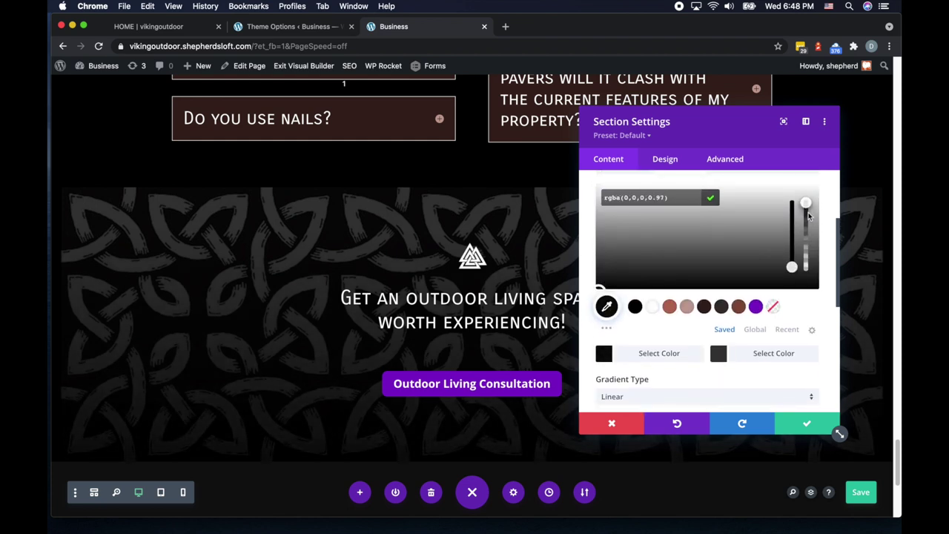
Darken the end color of the consultation section's gradient to #0a0a0a and lower its opacity to 0.96.
click(718, 354)
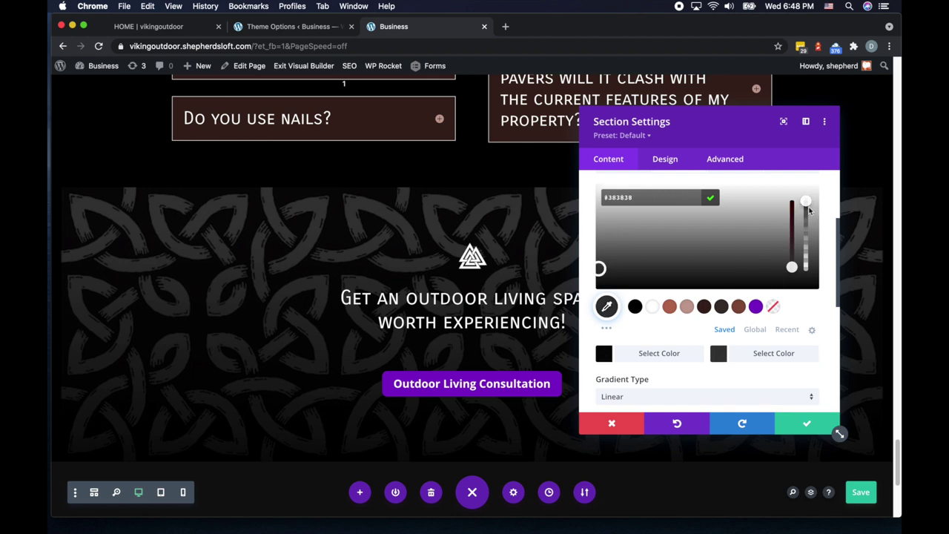
drag(599, 269, 594, 298)
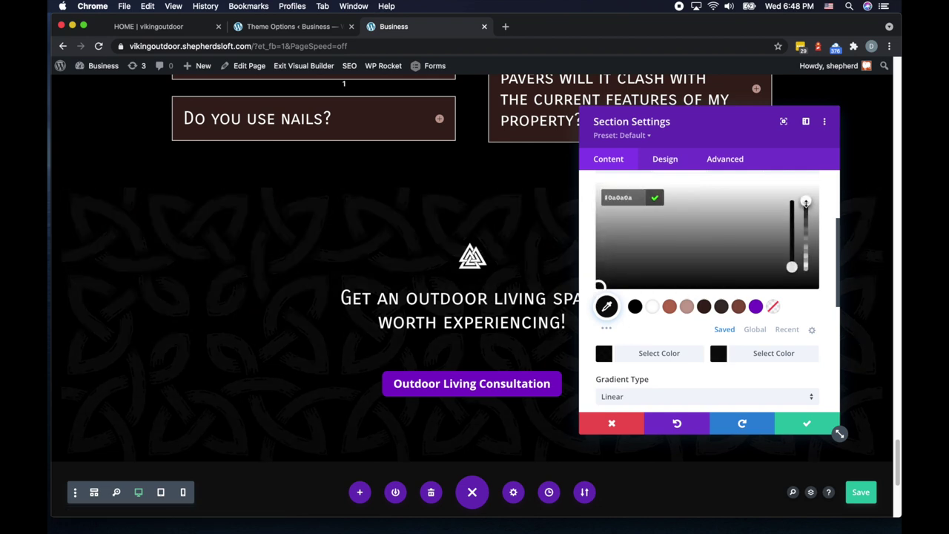
drag(806, 204, 807, 213)
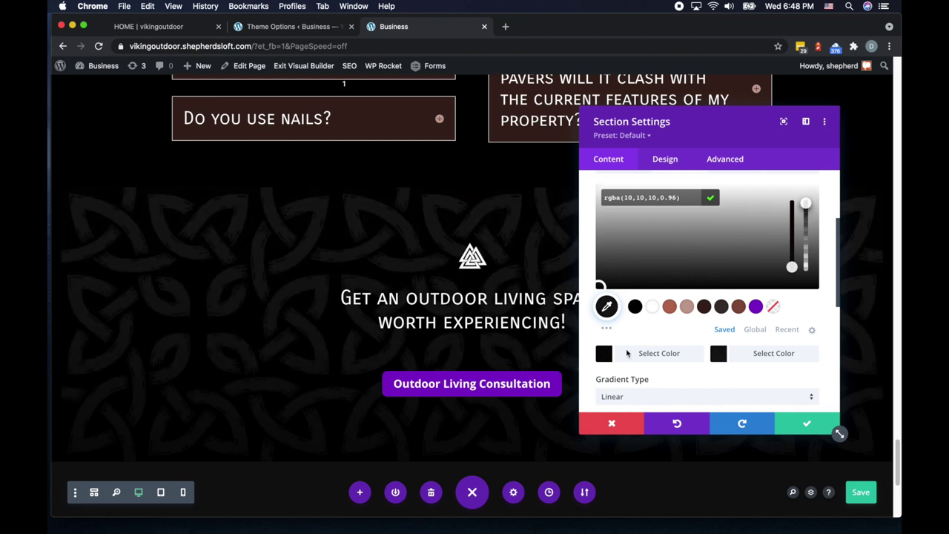
click(718, 354)
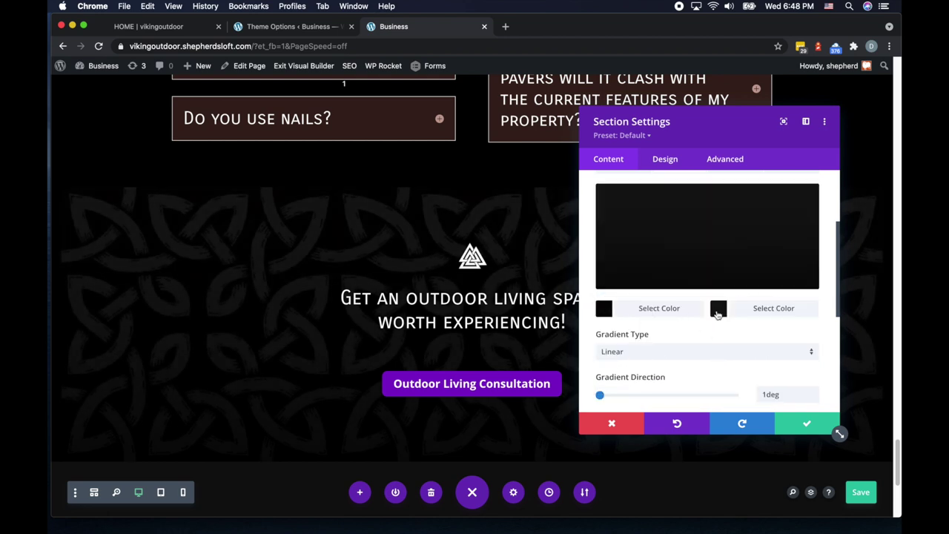
click(721, 311)
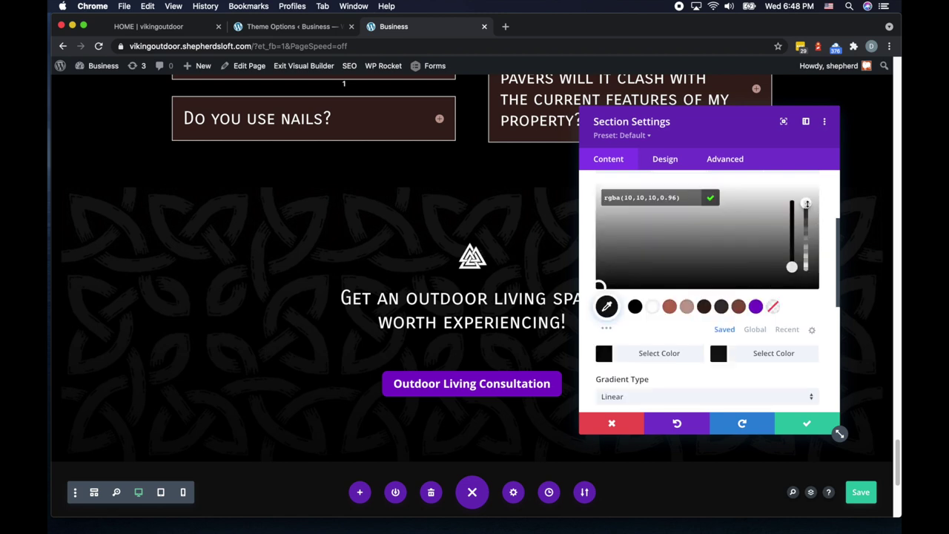
drag(807, 203, 809, 213)
Restore the gradient's start color to fully opaque #000000 and save the section settings.
click(605, 356)
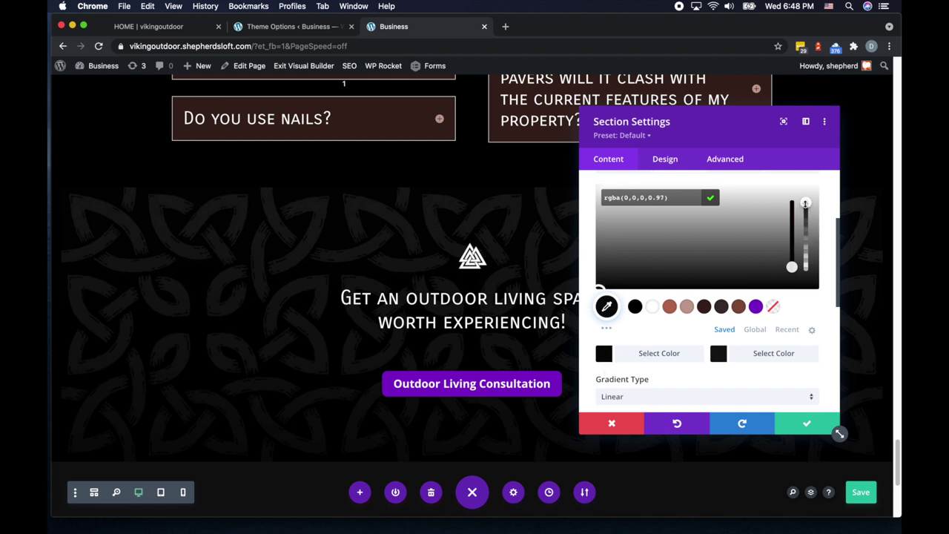
drag(806, 203, 806, 201)
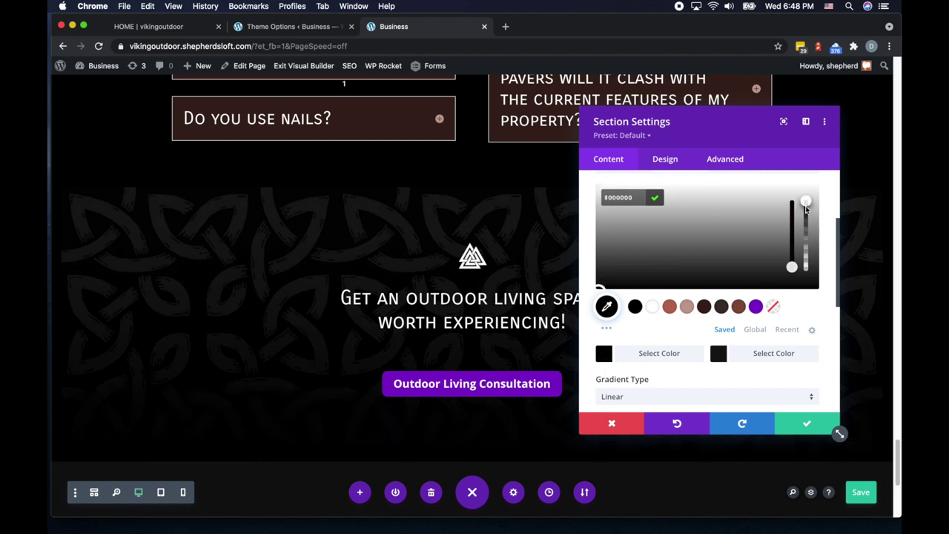
click(812, 423)
click(807, 423)
Examine how the consultation section's patterned background fits with the footer below and the FAQ section above.
scroll(789, 387, down, 3)
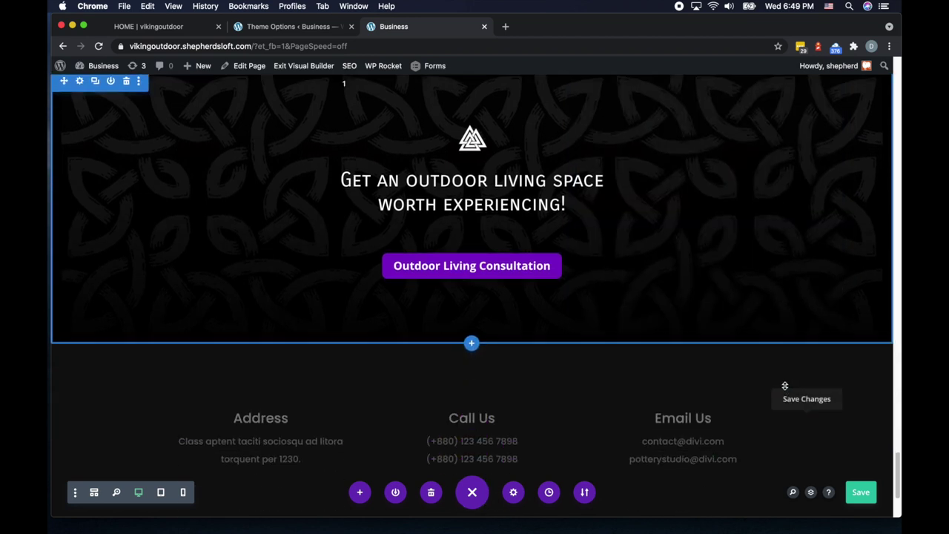
scroll(709, 384, up, 3)
scroll(714, 385, up, 1)
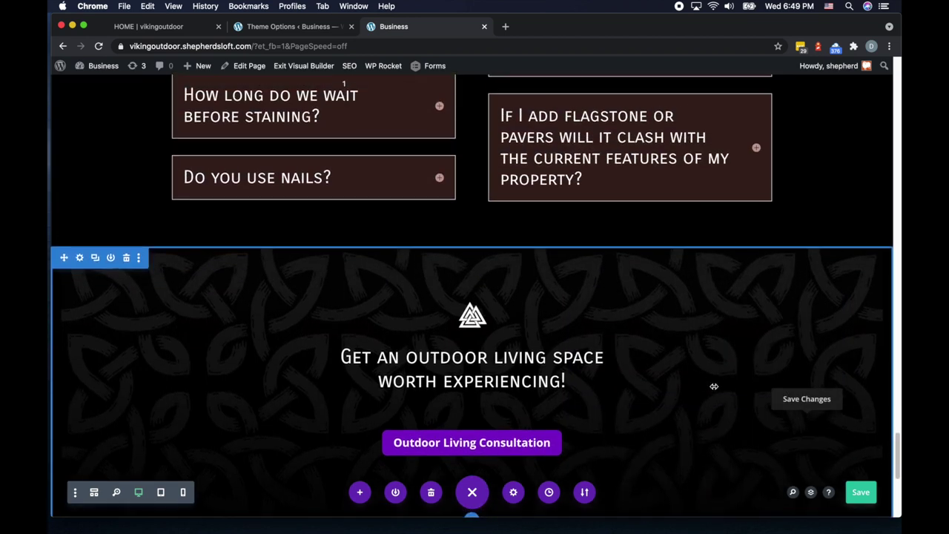
scroll(710, 384, down, 1)
scroll(705, 381, up, 2)
scroll(705, 381, up, 5)
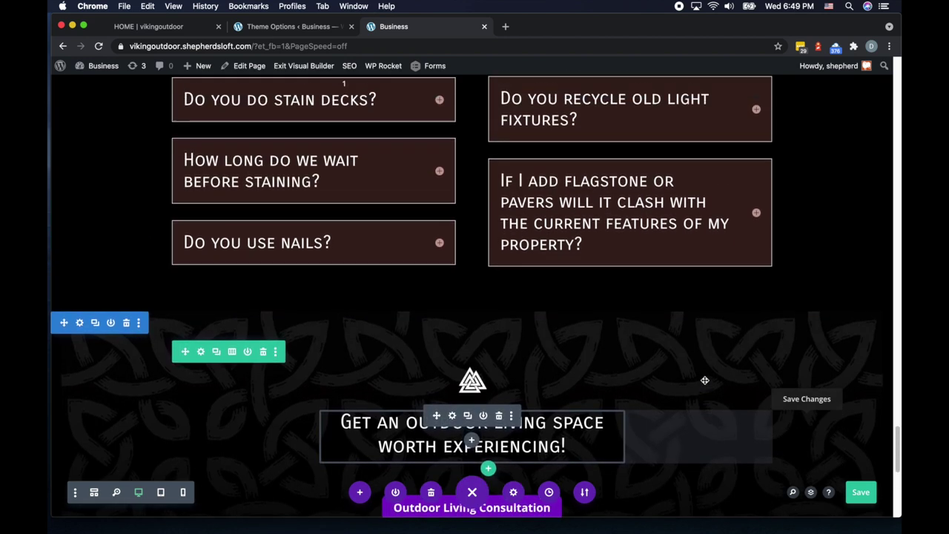
scroll(465, 314, up, 2)
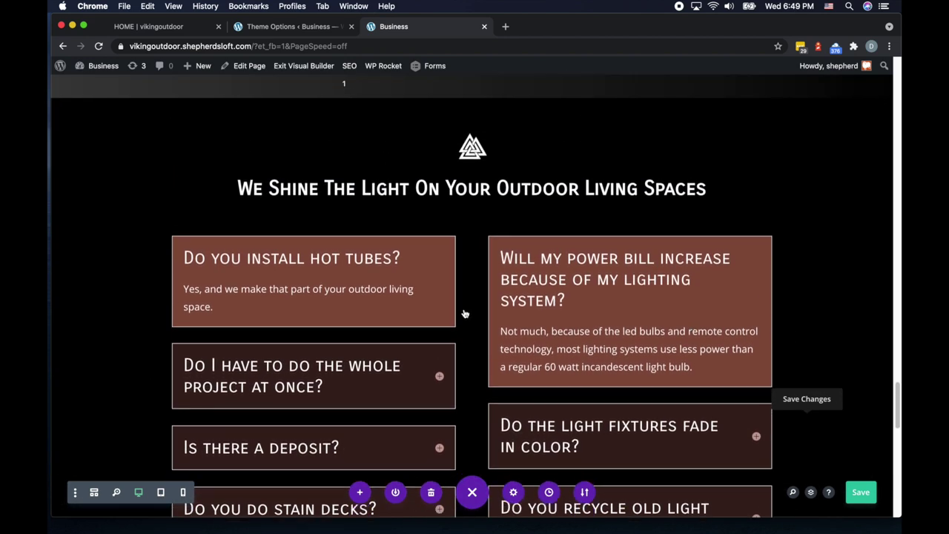
scroll(447, 240, down, 2)
scroll(424, 227, up, 1)
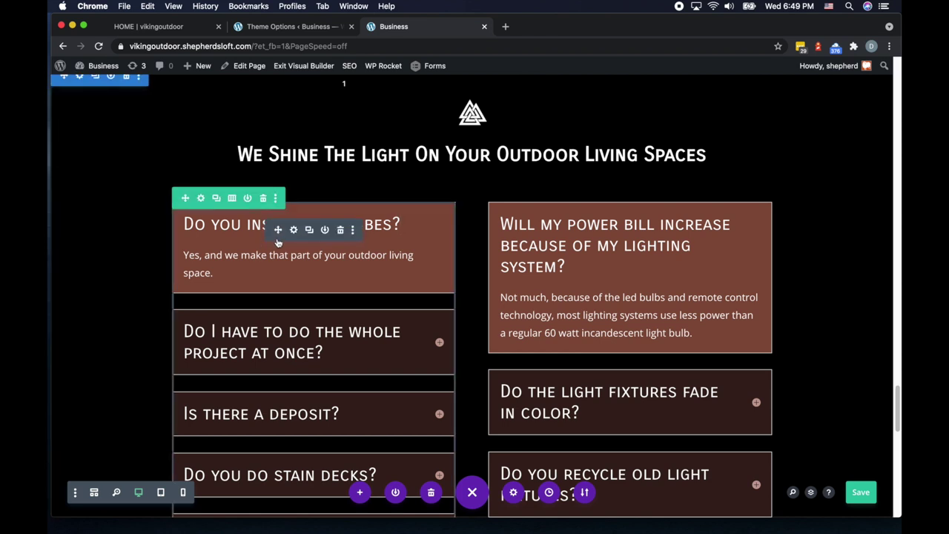
scroll(401, 240, down, 10)
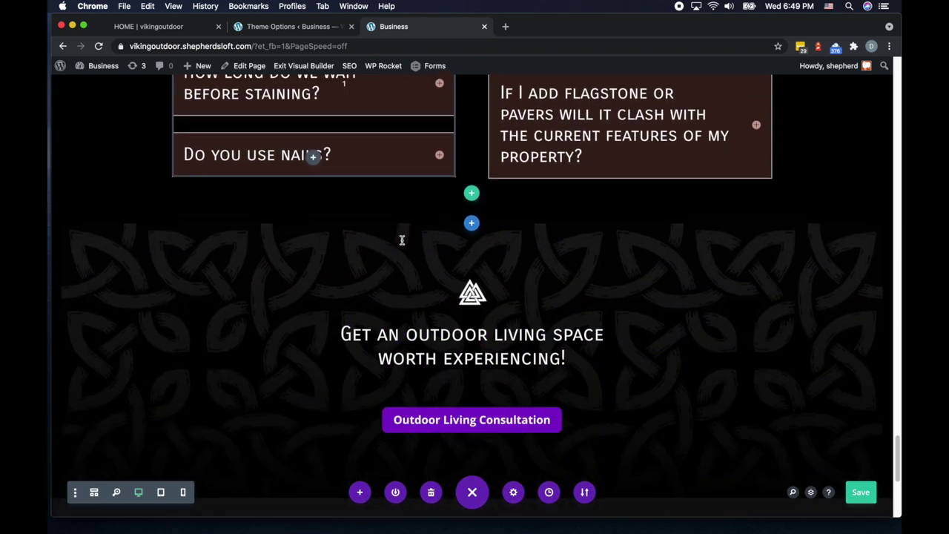
scroll(402, 240, up, 8)
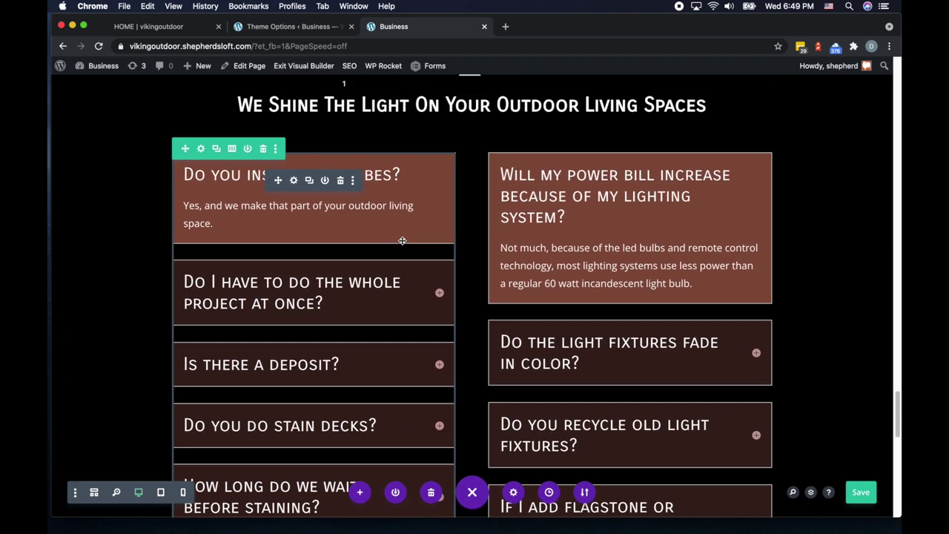
Try #3b302d and a darker brown as the background of the FAQ accordion containing "Do you install hot tubes?", and clear the color.
click(293, 234)
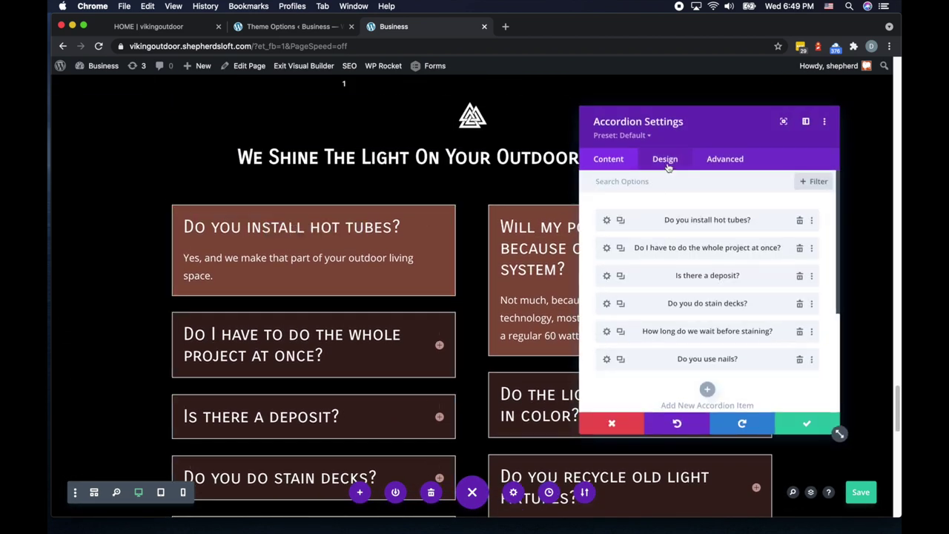
click(667, 164)
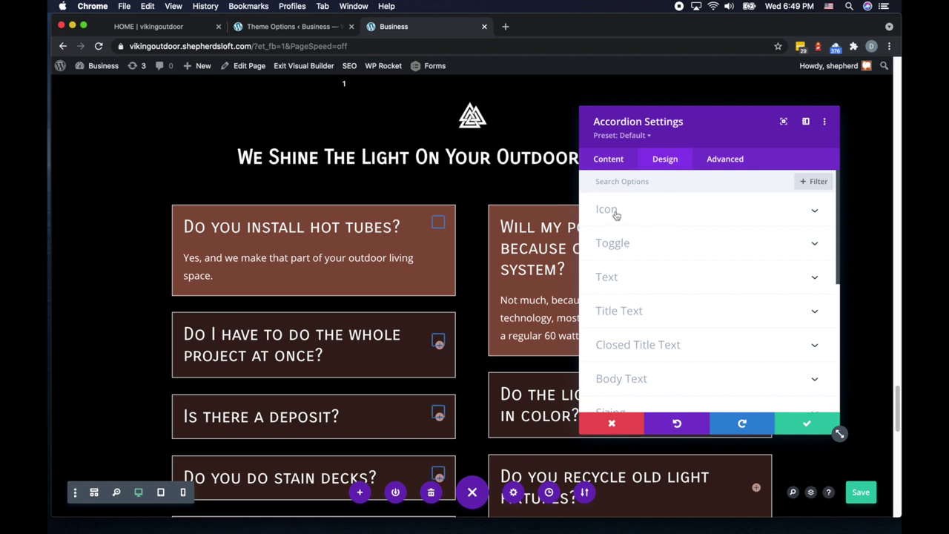
scroll(653, 312, down, 5)
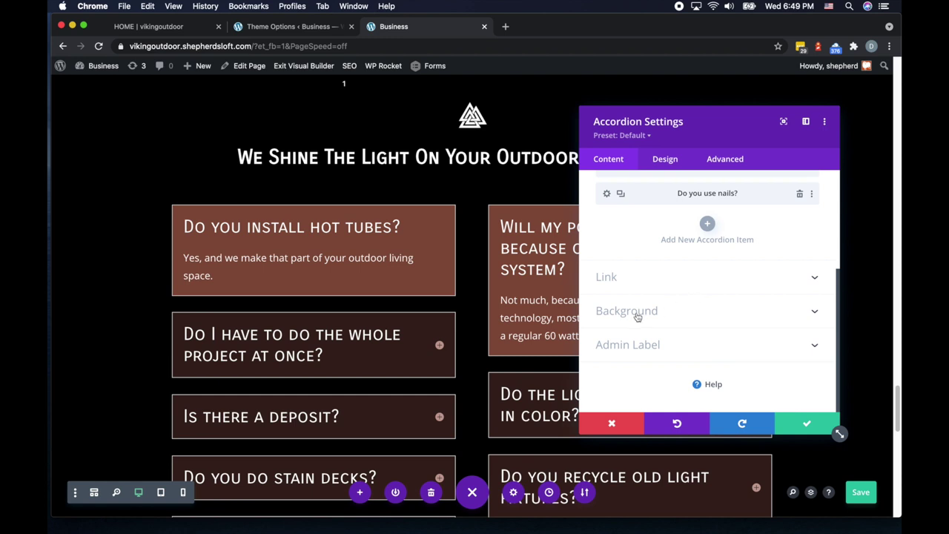
click(637, 317)
scroll(753, 308, down, 1)
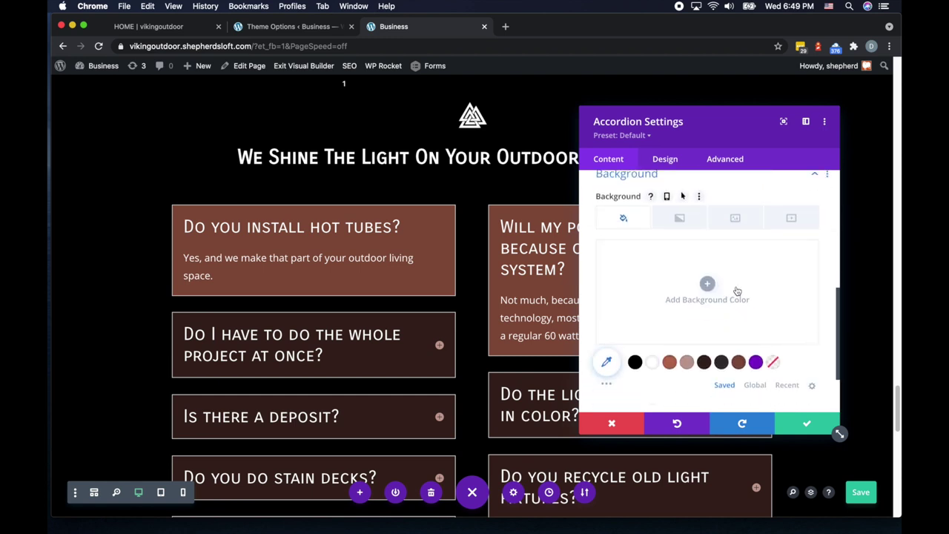
click(720, 363)
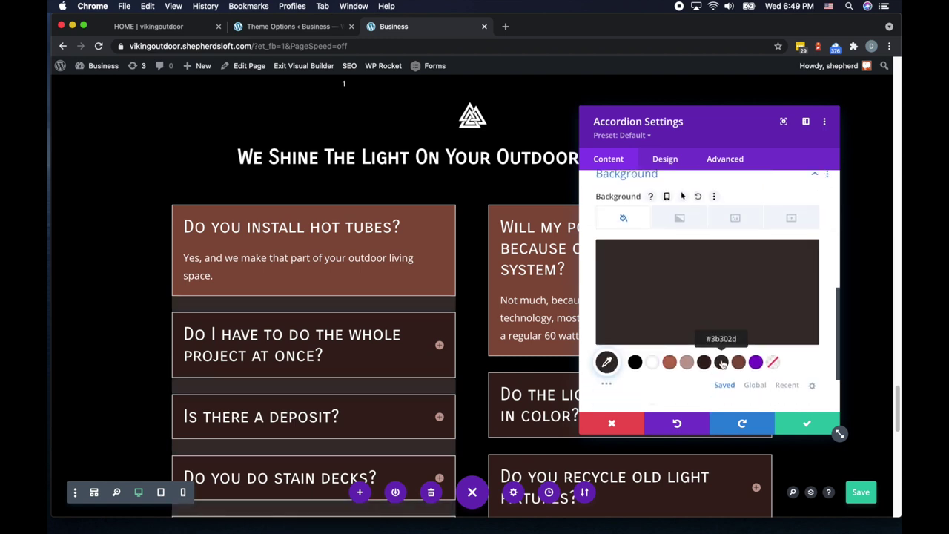
click(704, 364)
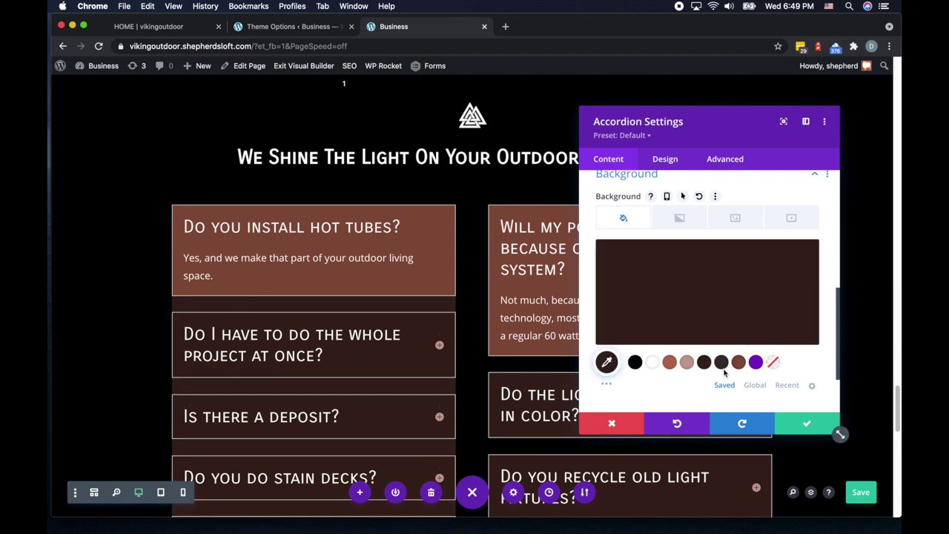
click(773, 363)
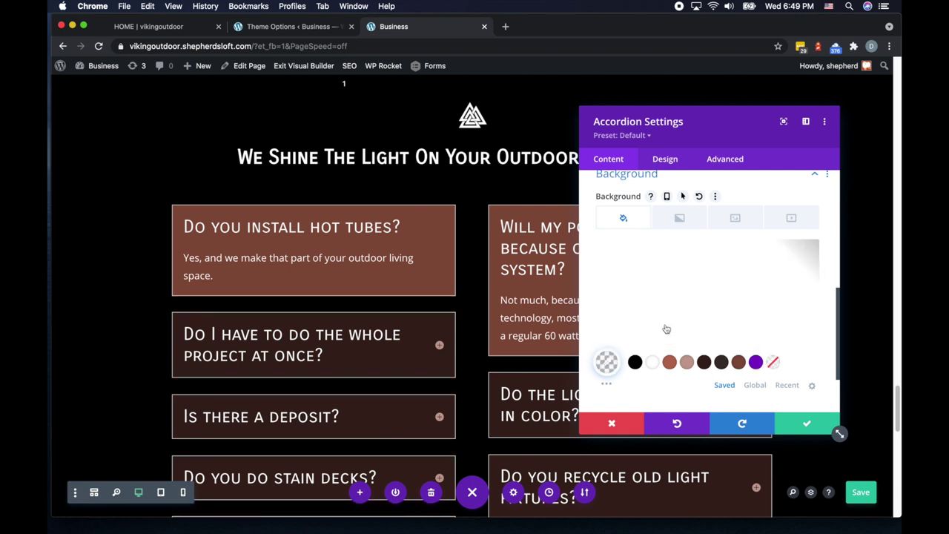
Open the settings of the individual "Do you install hot tubes?" item and try #3b302d and #000000 as its background.
scroll(667, 312, up, 10)
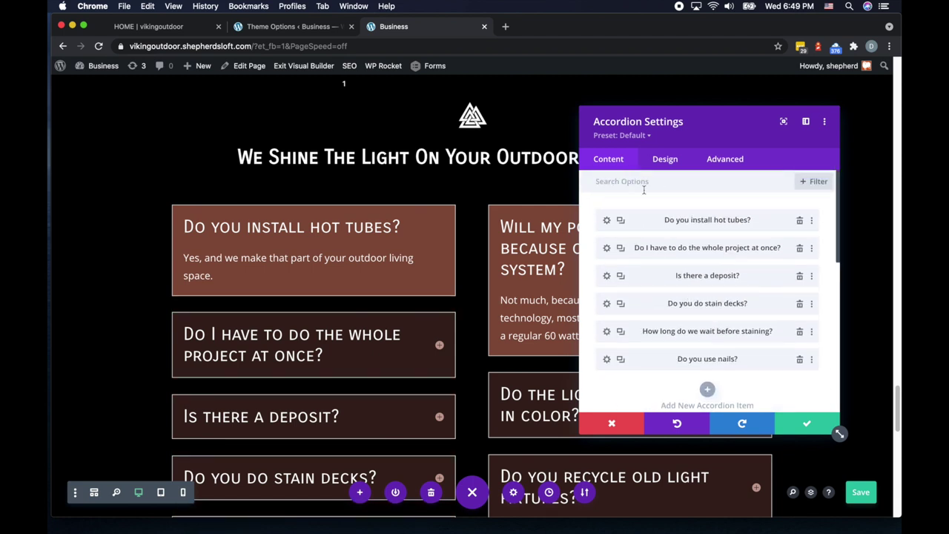
click(607, 221)
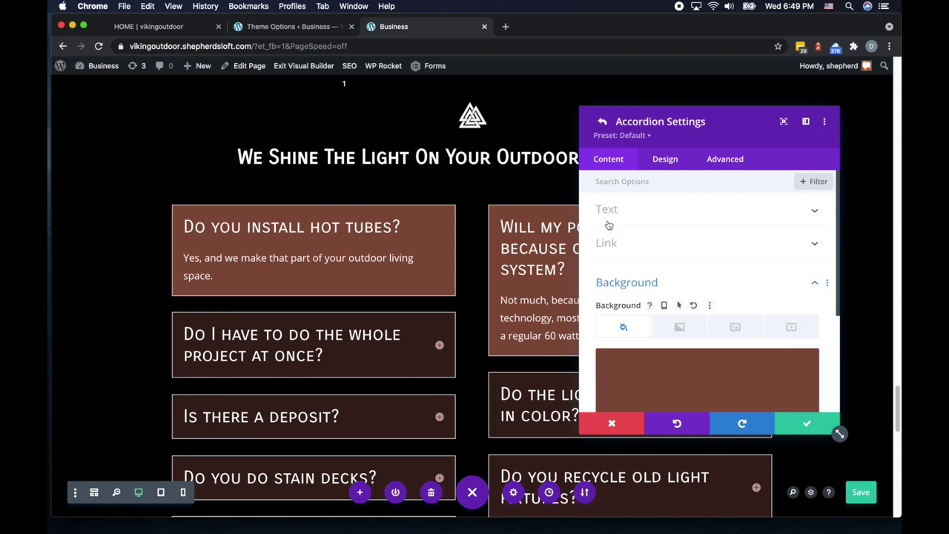
scroll(668, 245, down, 3)
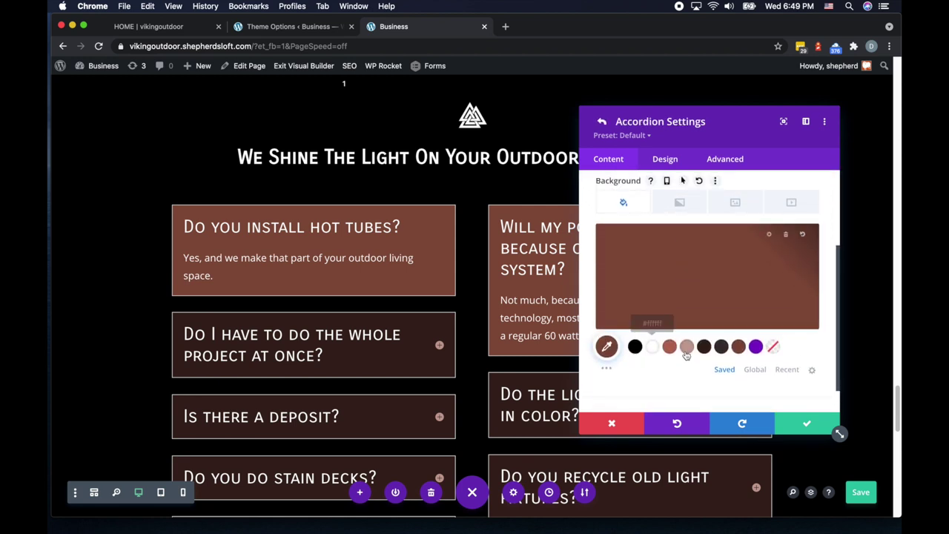
click(719, 350)
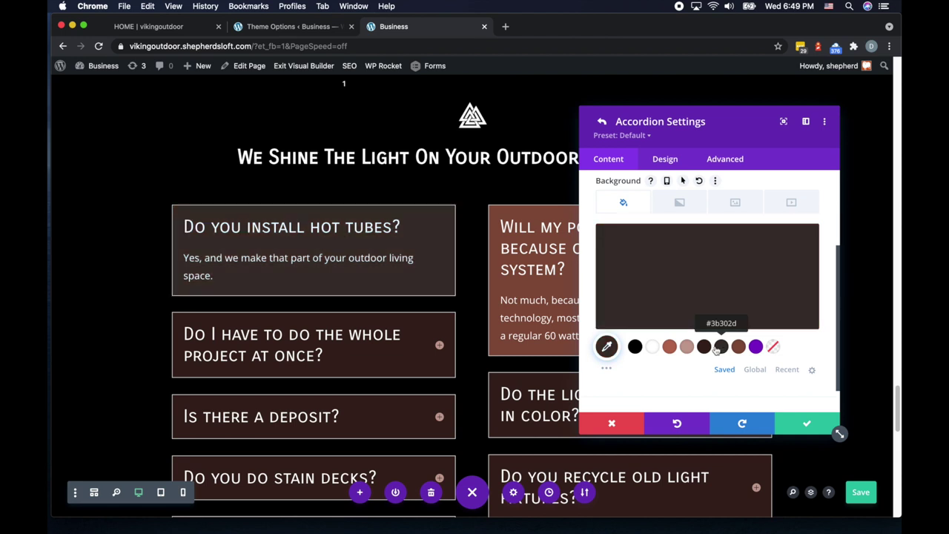
click(635, 346)
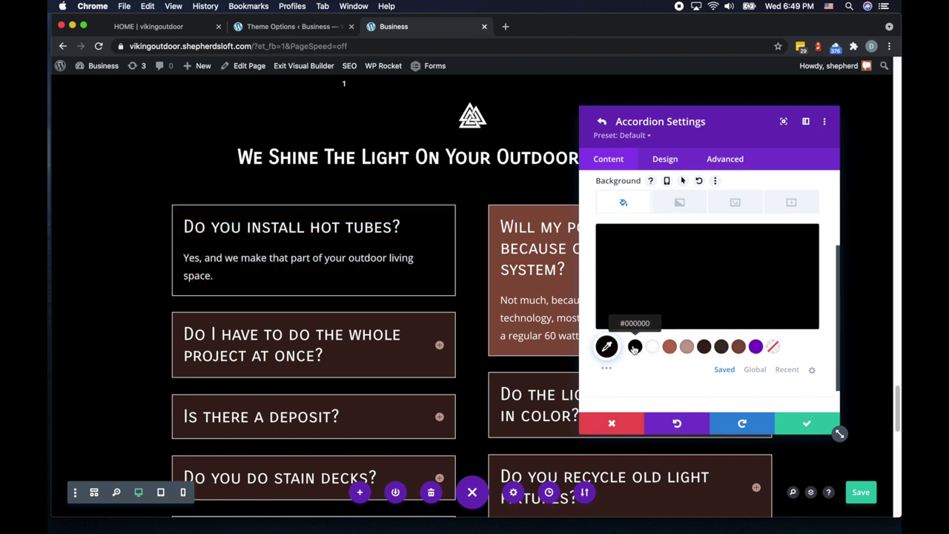
Set the background of the "Do you install hot tubes?" item to dark gray #232323 and save the item and accordion settings.
click(607, 347)
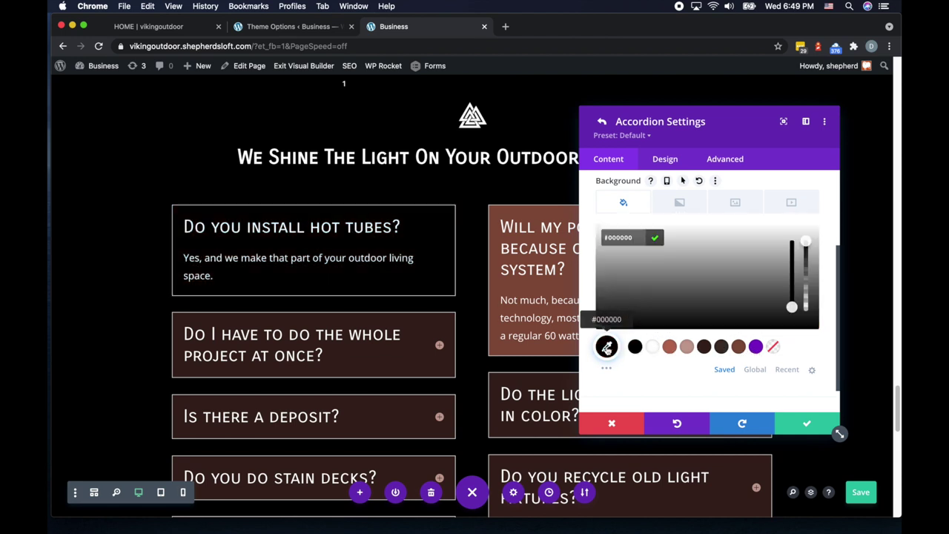
click(631, 236)
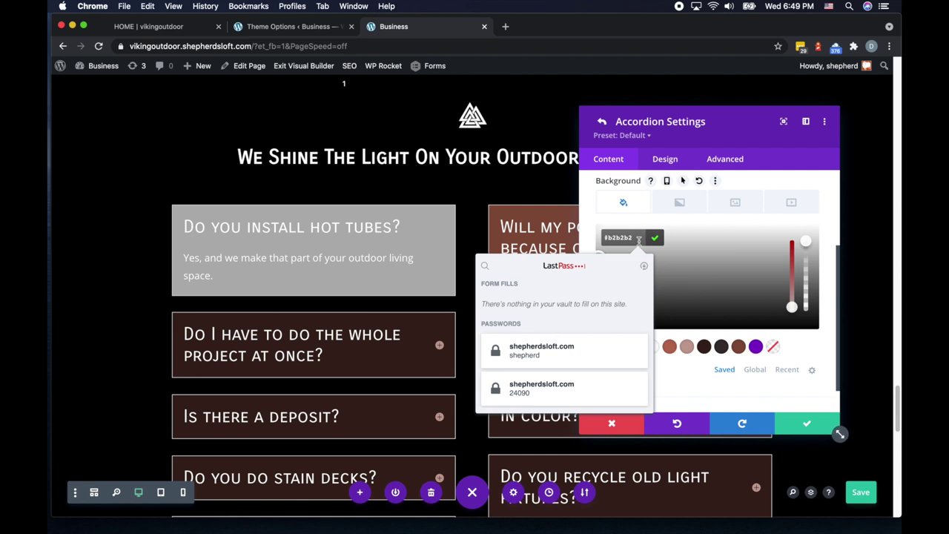
click(705, 245)
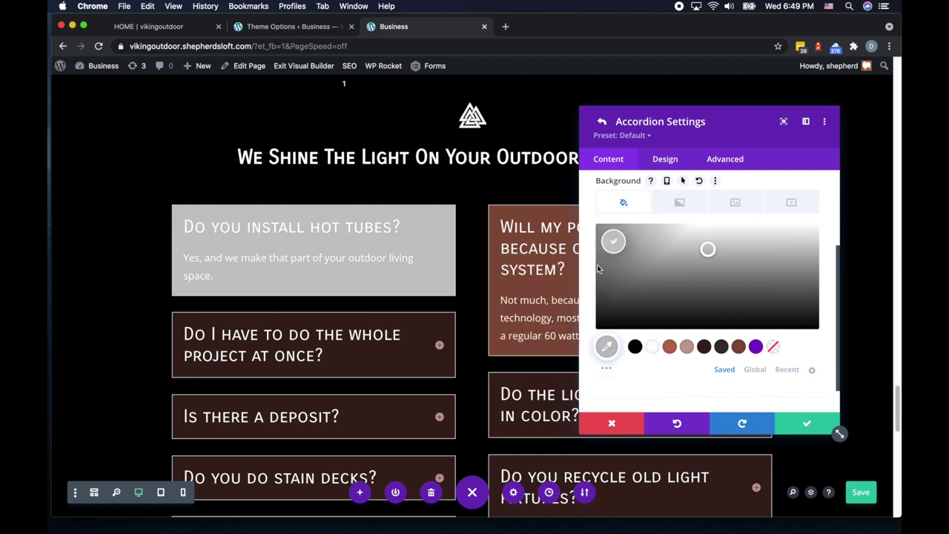
click(605, 303)
drag(604, 303, 598, 314)
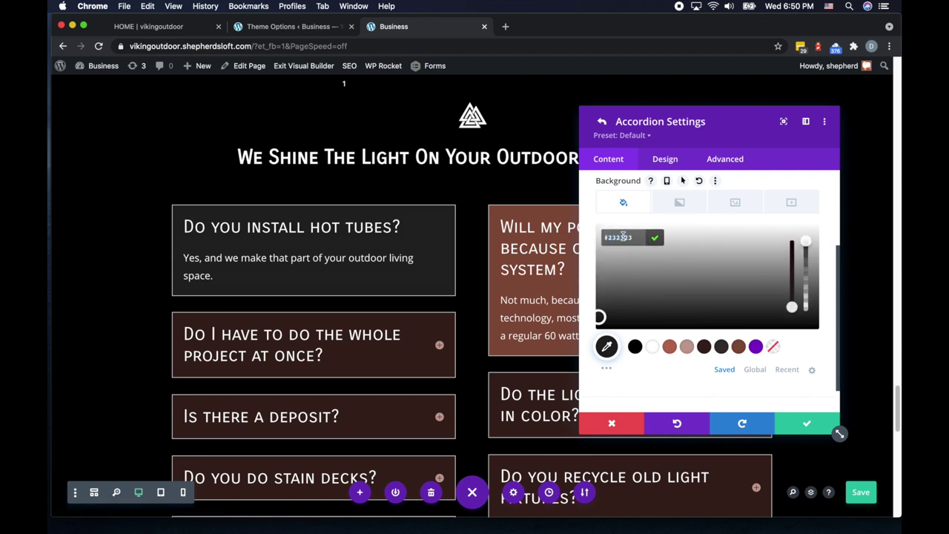
click(809, 424)
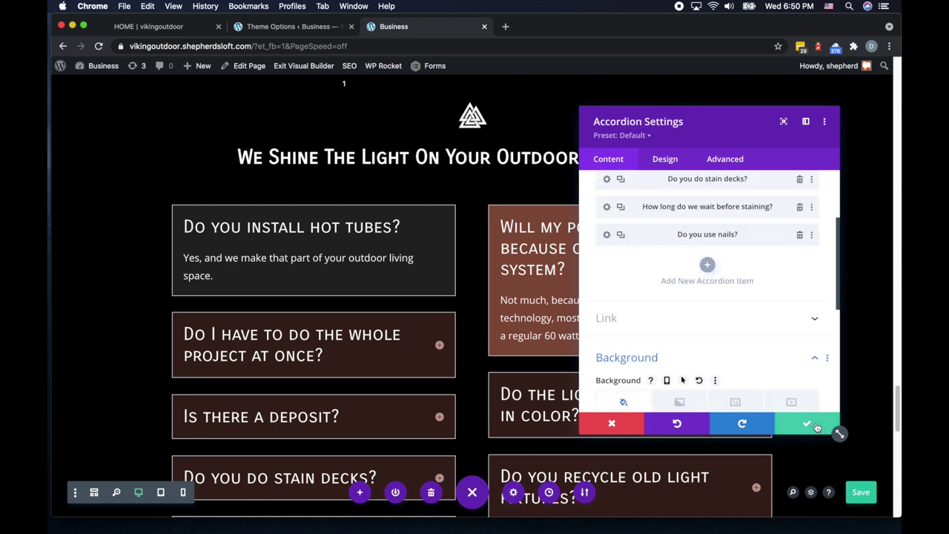
click(816, 427)
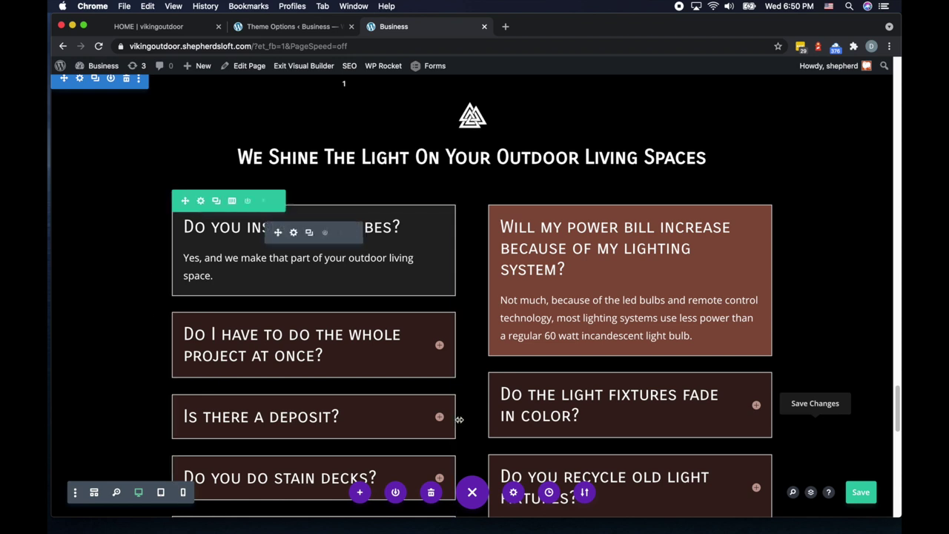
Set the open and closed toggle background colors of the accordion containing "Do you install hot tubes?" to #000000.
scroll(459, 420, down, 2)
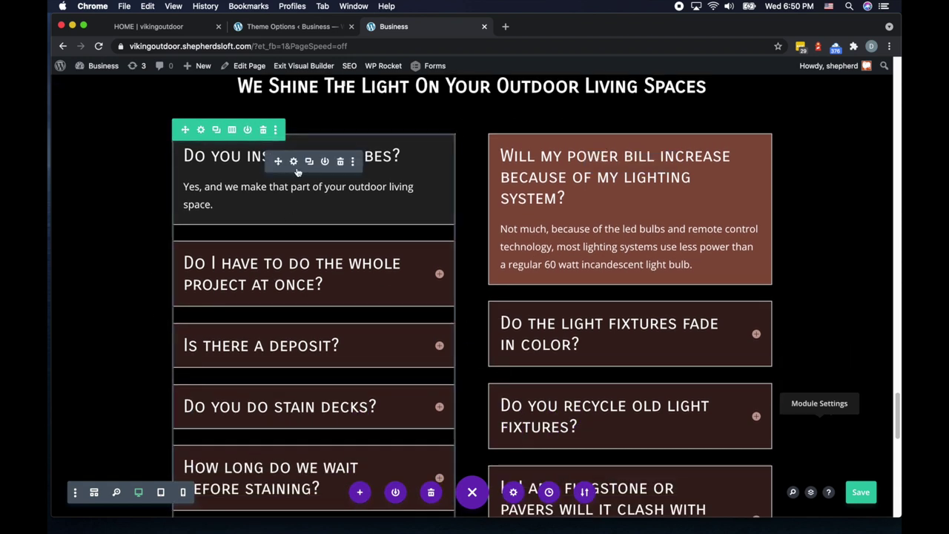
click(293, 161)
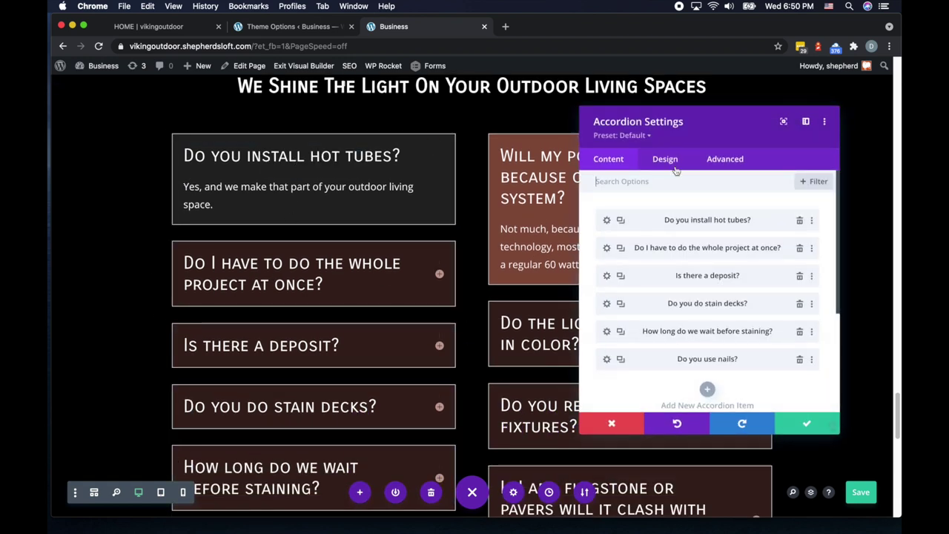
click(677, 163)
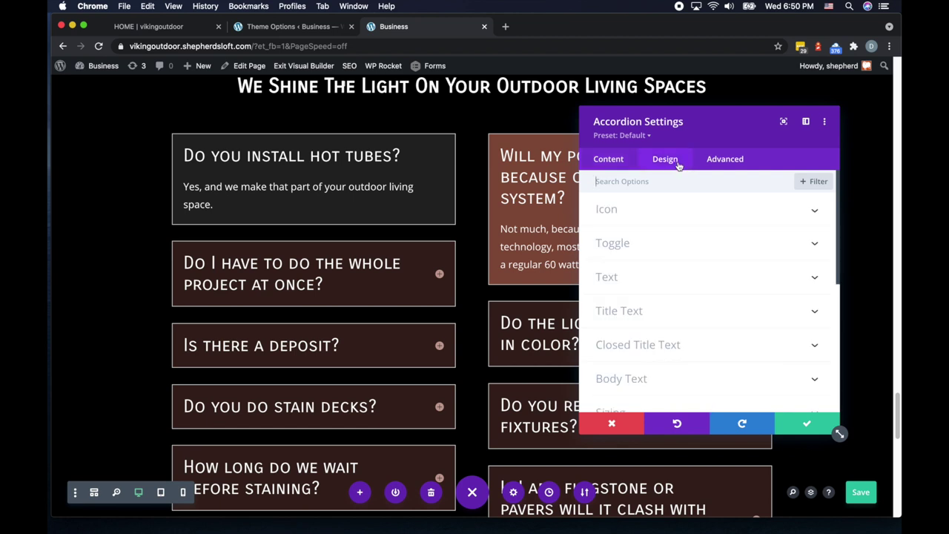
click(613, 245)
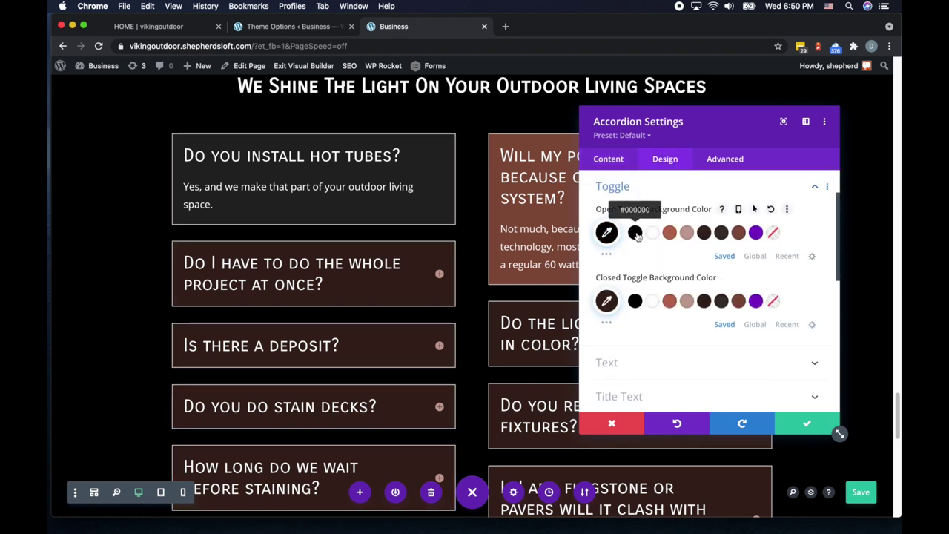
click(636, 302)
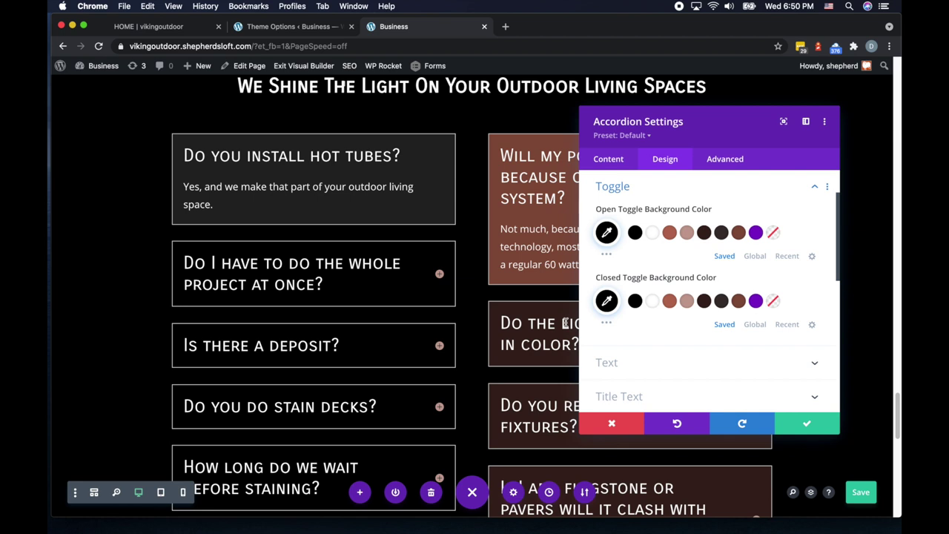
scroll(494, 338, down, 3)
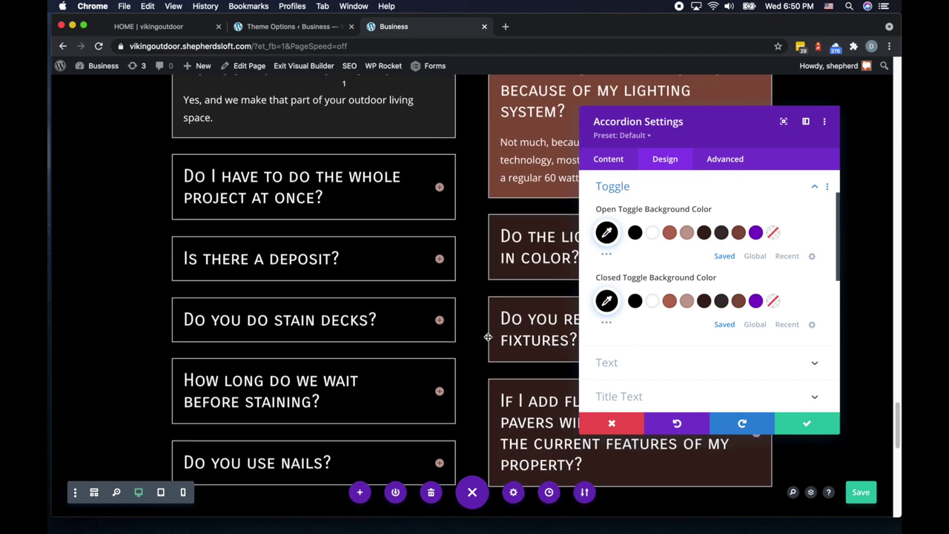
scroll(710, 325, down, 1)
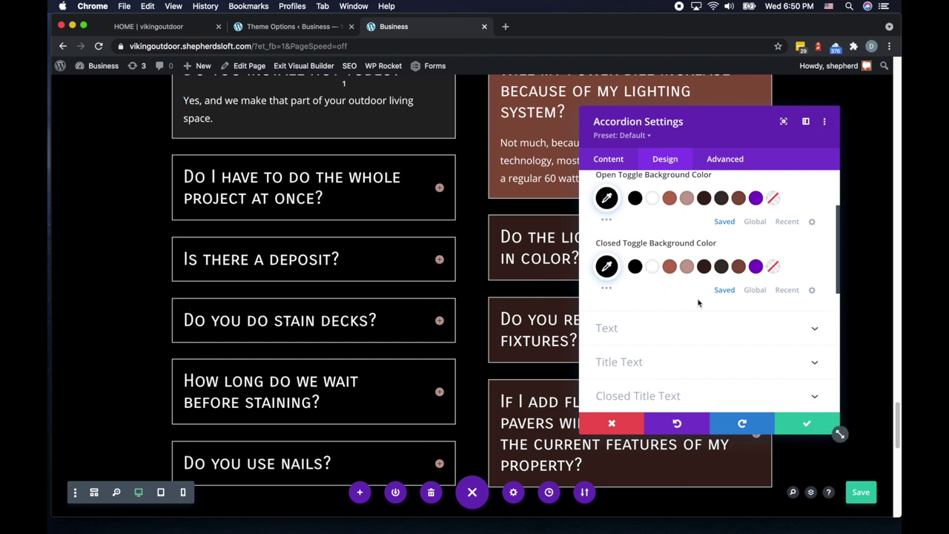
Set this accordion's icon color to gray #b2b2b2, after trying black and white, and save the accordion settings.
scroll(699, 302, up, 3)
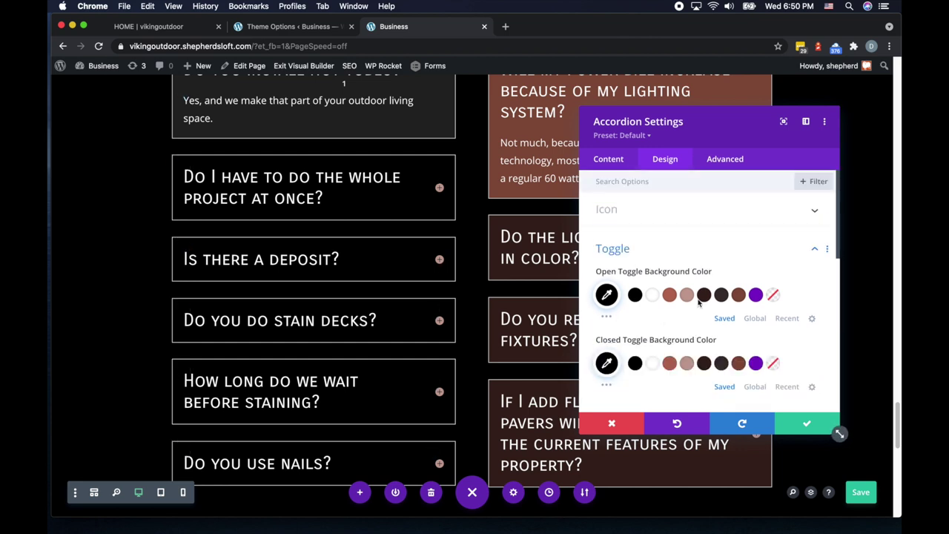
click(608, 211)
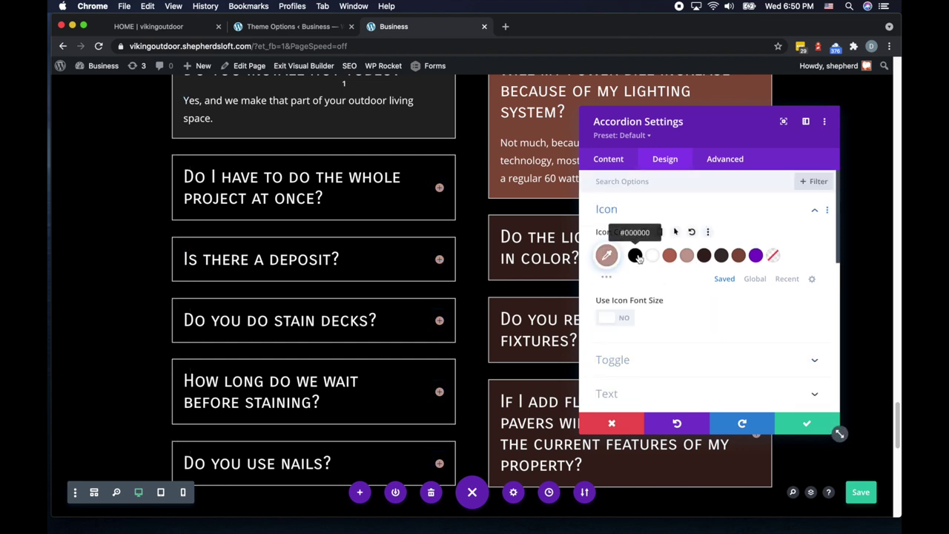
click(755, 256)
click(635, 256)
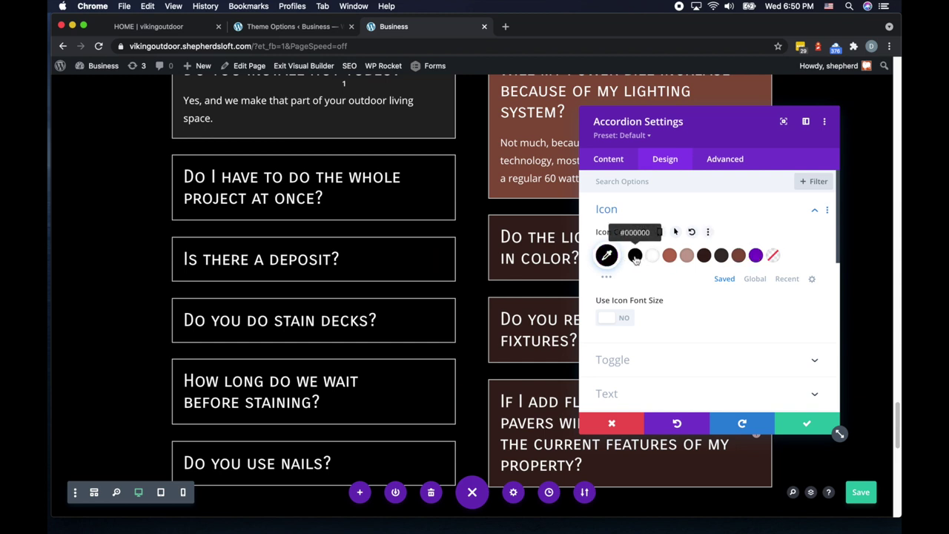
click(653, 256)
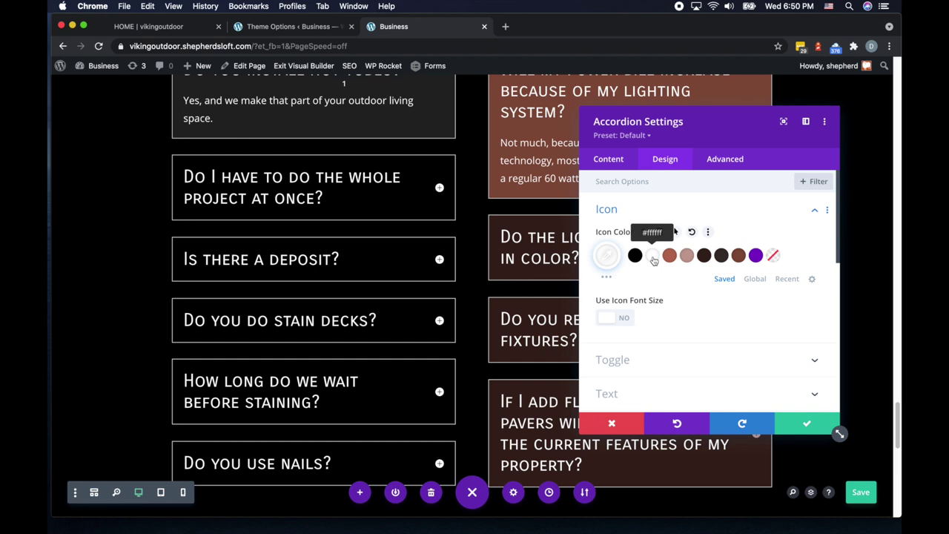
click(606, 257)
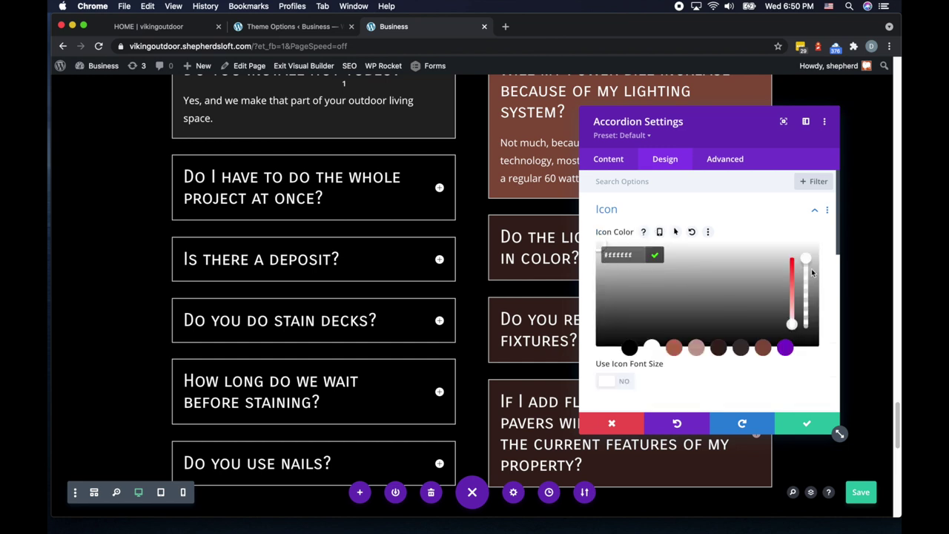
click(599, 254)
click(615, 257)
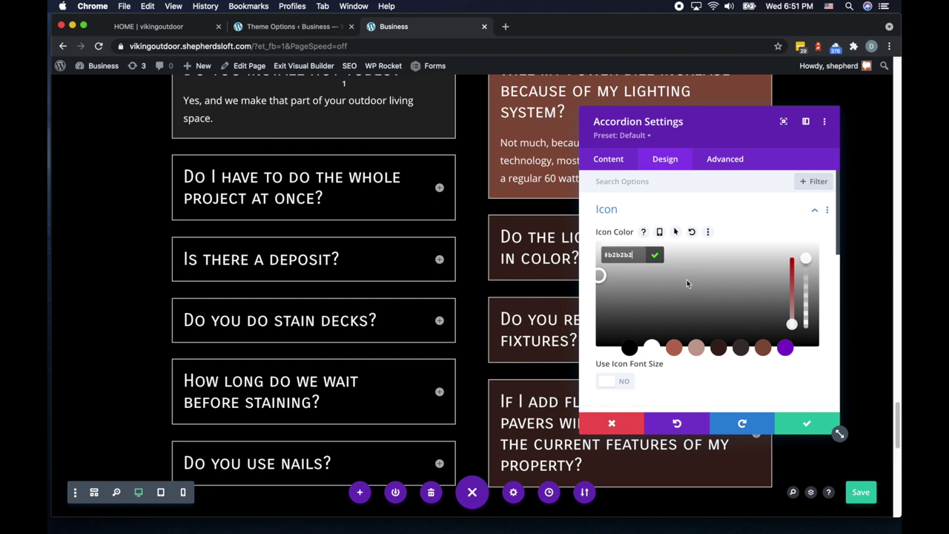
scroll(688, 280, down, 1)
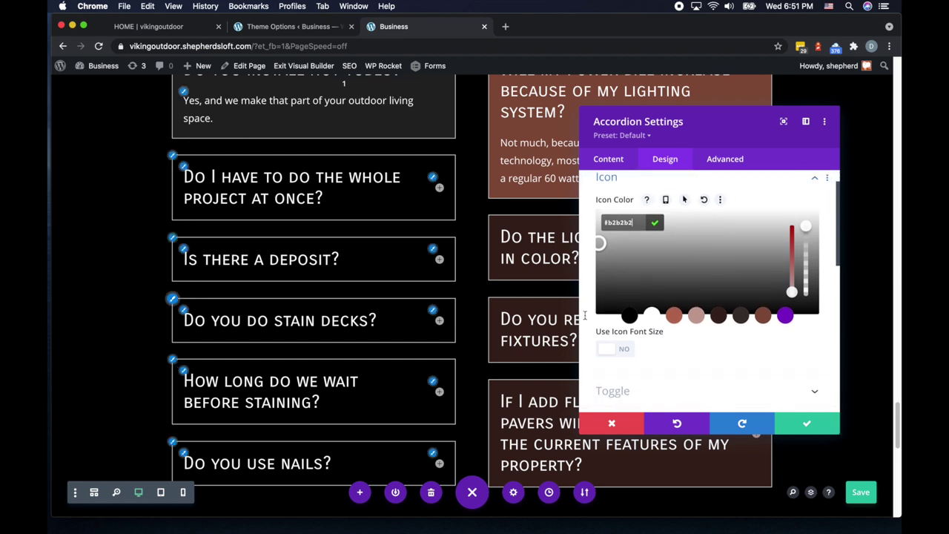
scroll(751, 322, down, 2)
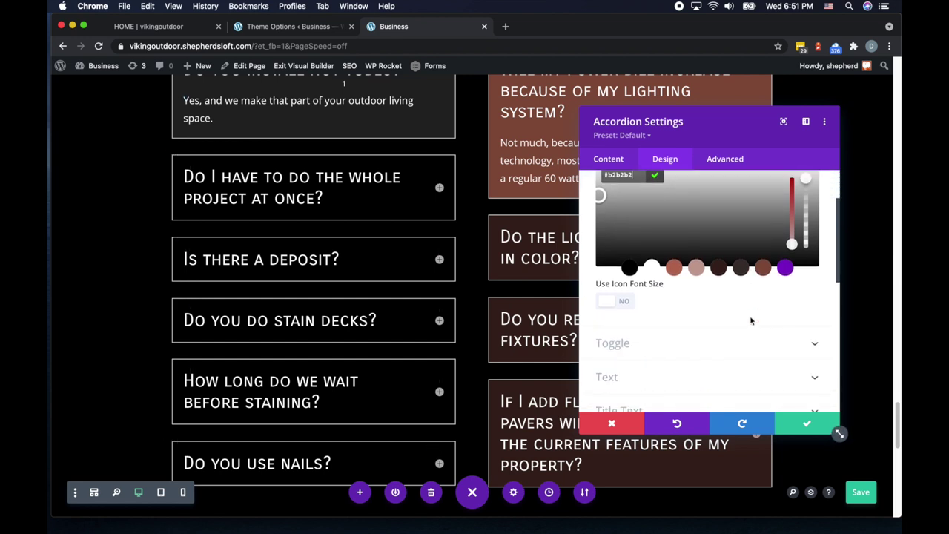
click(810, 424)
Save the page and check the restyled accordion under the "We Shine The Light On Your Outdoor Living Spaces" heading.
scroll(767, 388, up, 2)
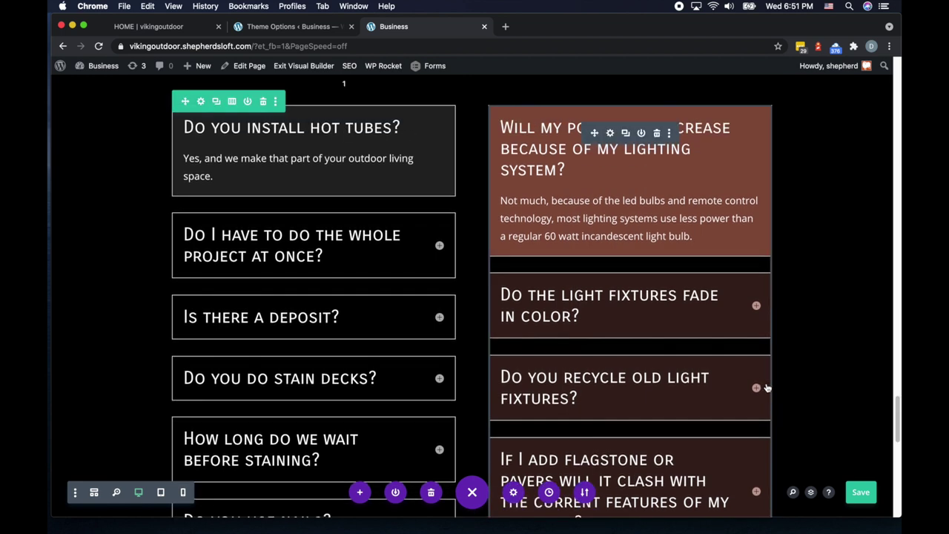
click(863, 494)
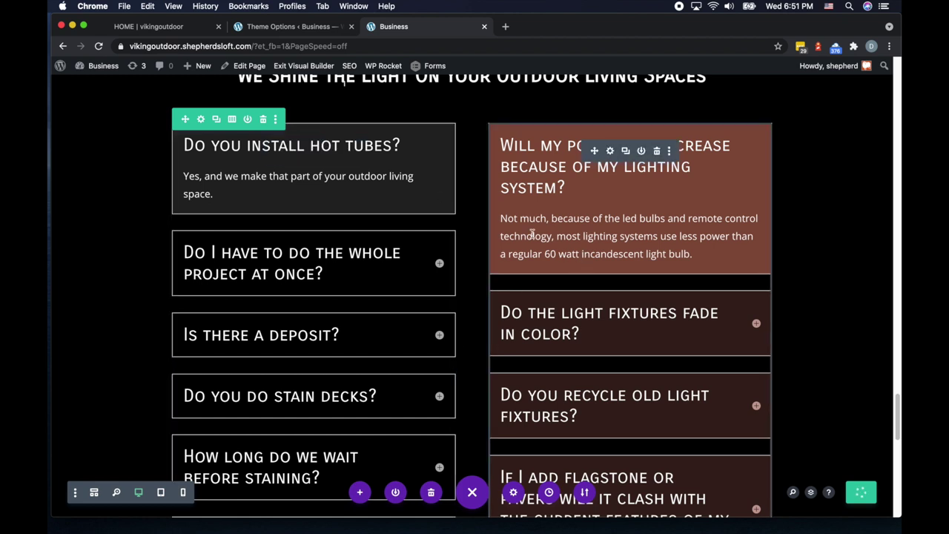
scroll(398, 297, up, 3)
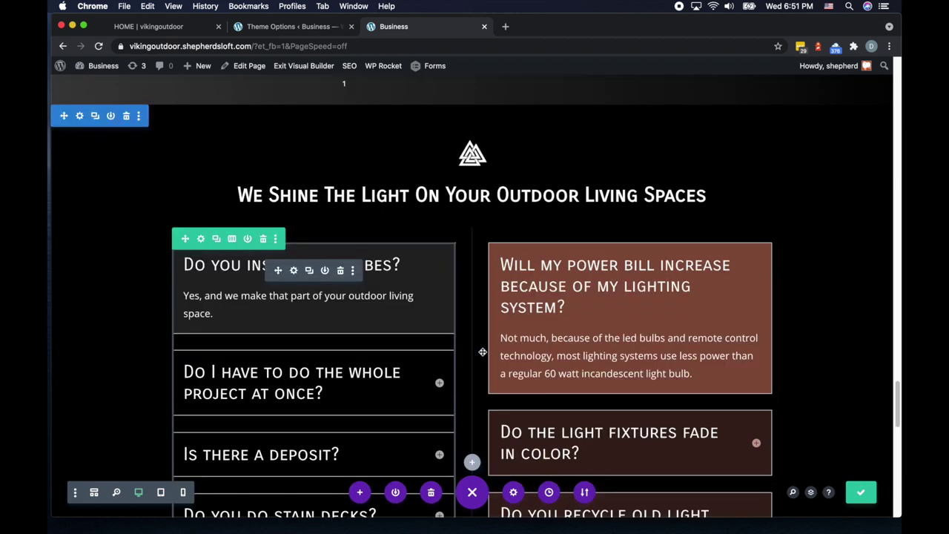
Copy the module styles of the "Do you install hot tubes?" accordion and paste them onto the "Will my power bill increase" accordion.
scroll(822, 308, down, 3)
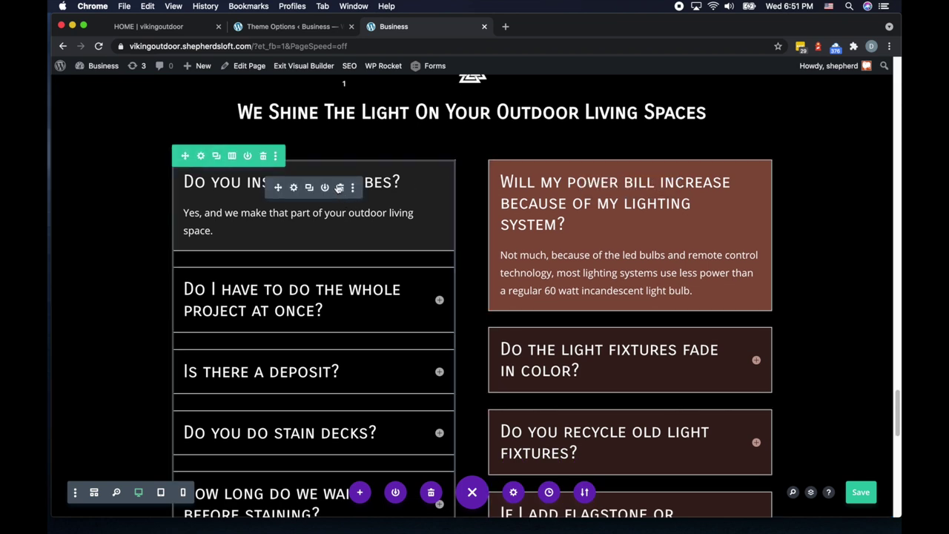
click(354, 188)
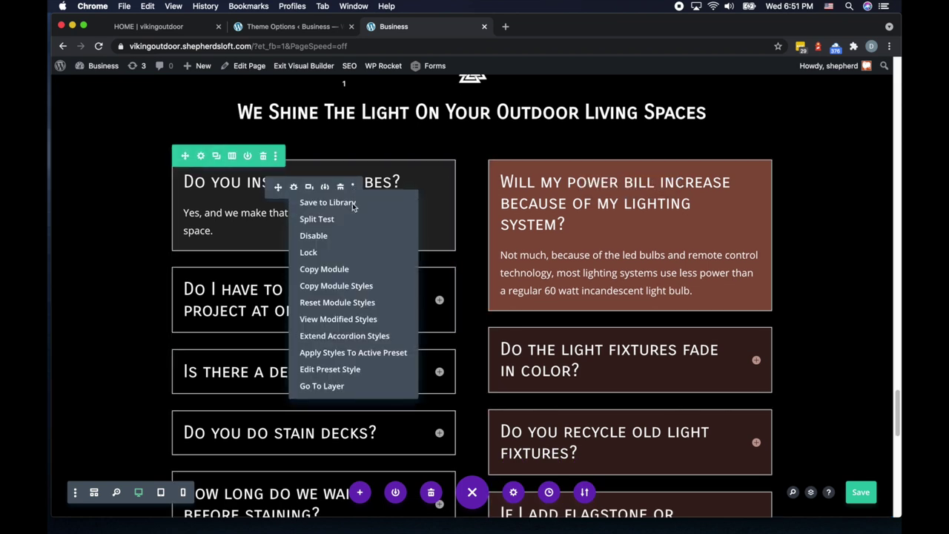
click(356, 288)
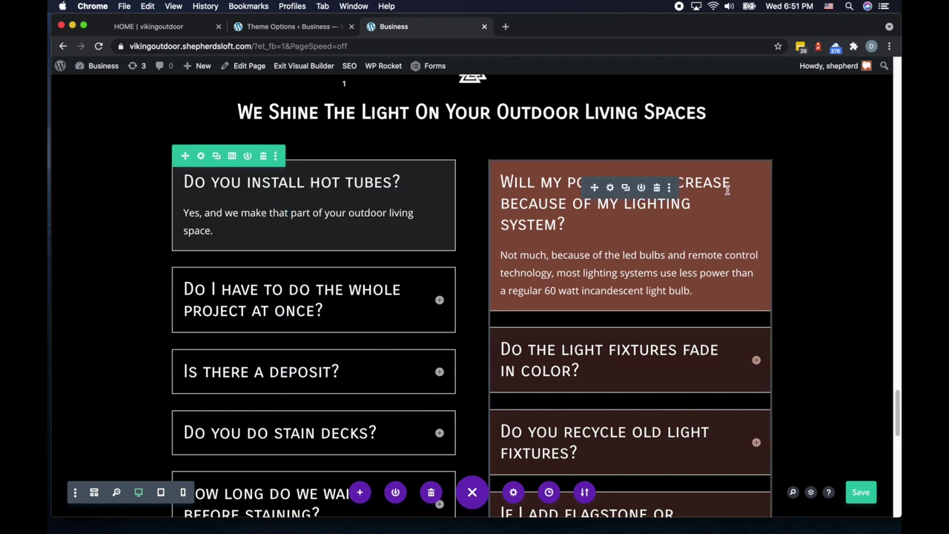
click(669, 188)
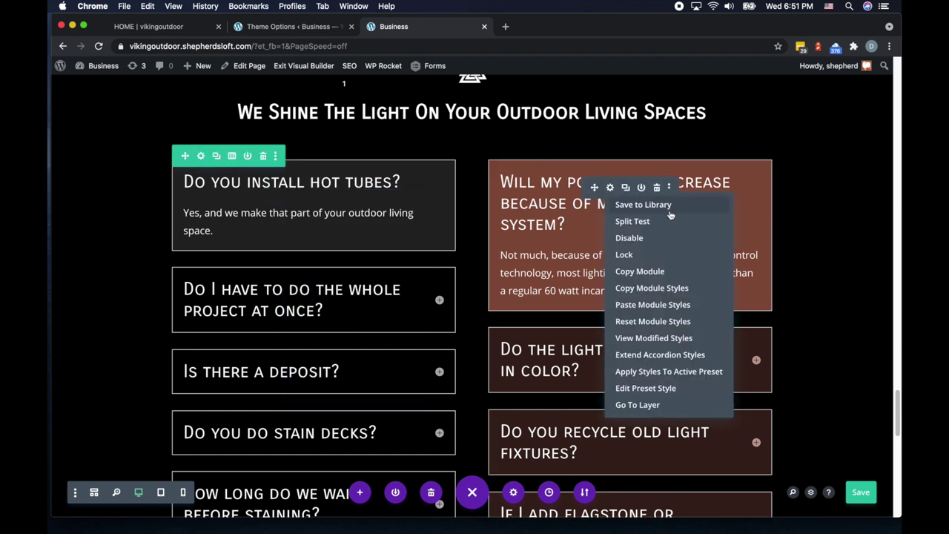
click(653, 372)
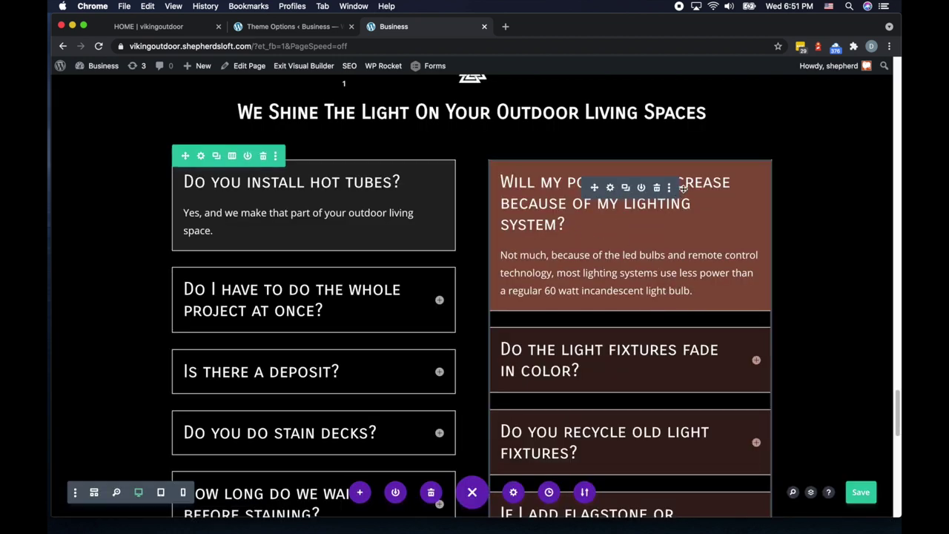
click(671, 188)
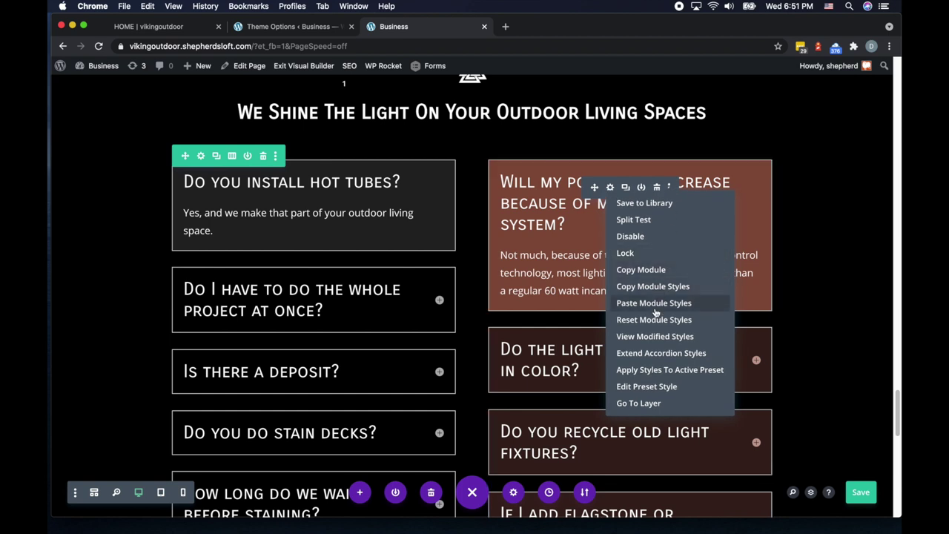
click(656, 306)
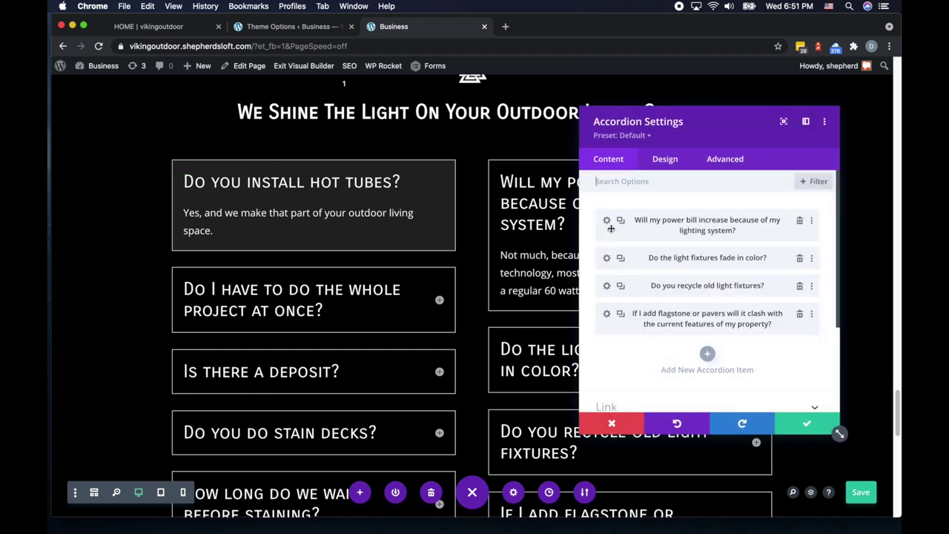
Set the background of the "Will my power bill increase" item to dark gray #333333 and save the item and accordion settings.
click(607, 221)
scroll(682, 272, down, 3)
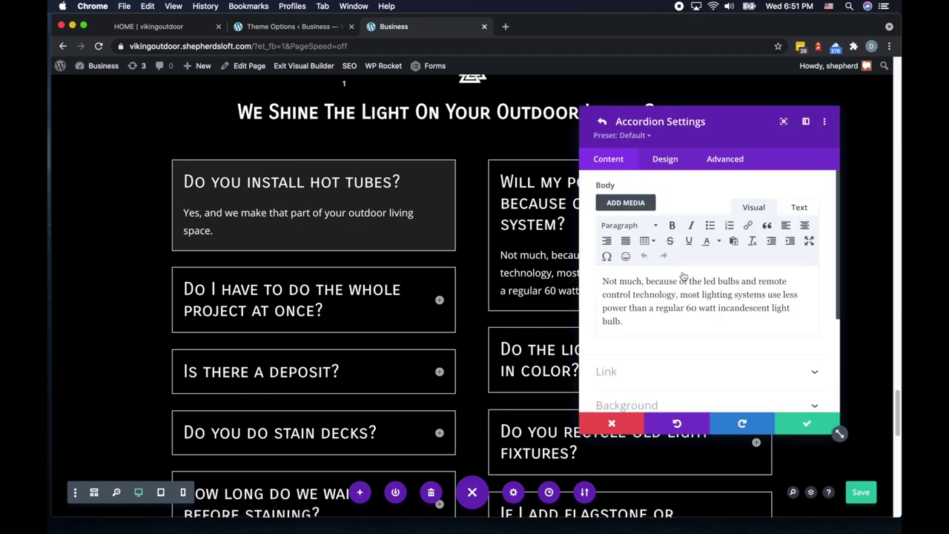
click(666, 341)
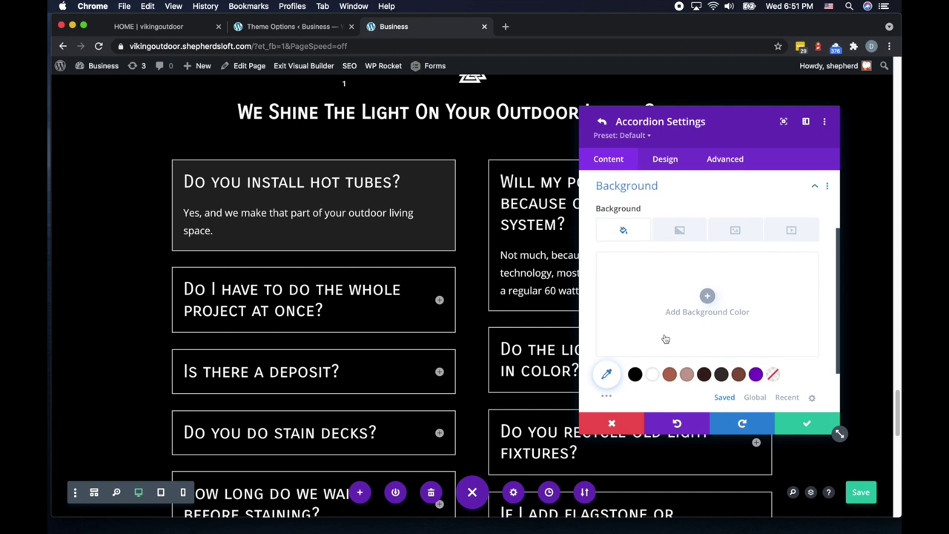
click(736, 232)
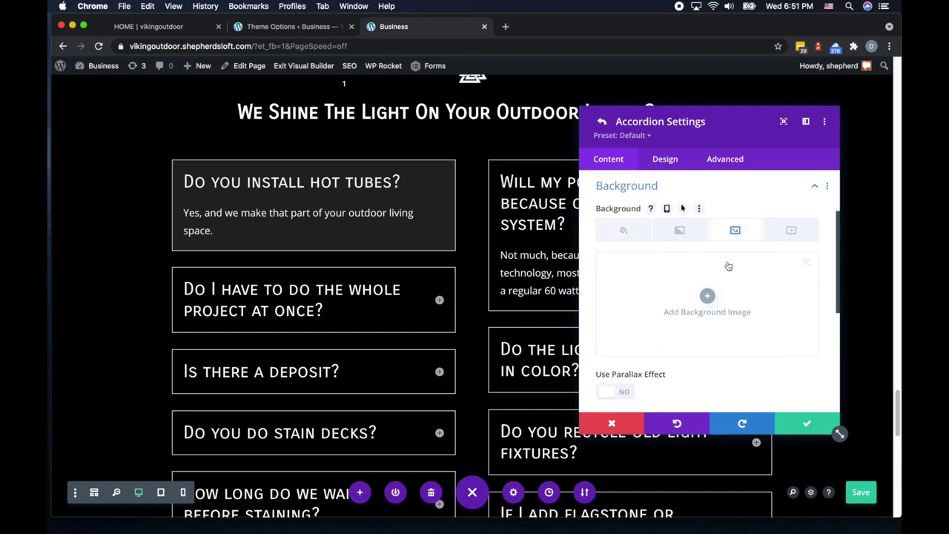
click(681, 230)
click(626, 235)
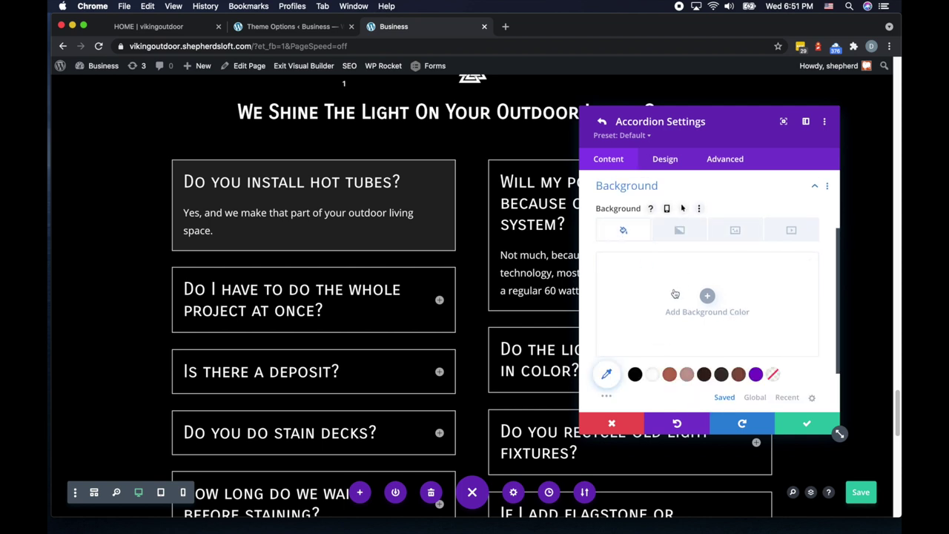
click(636, 364)
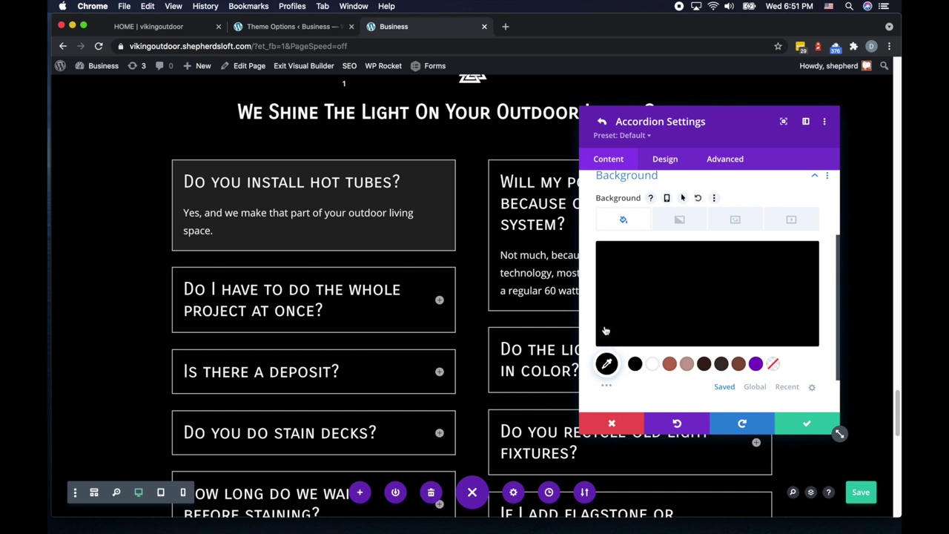
click(607, 364)
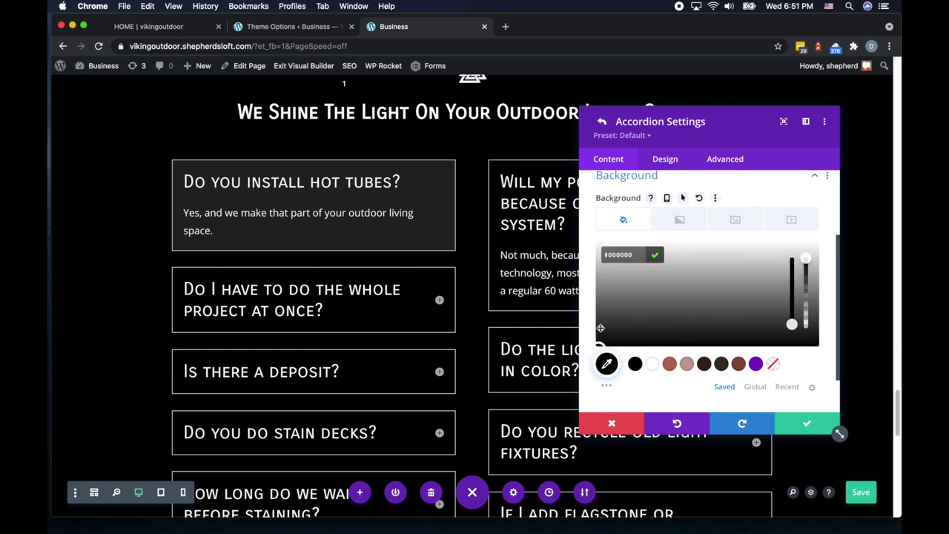
click(601, 327)
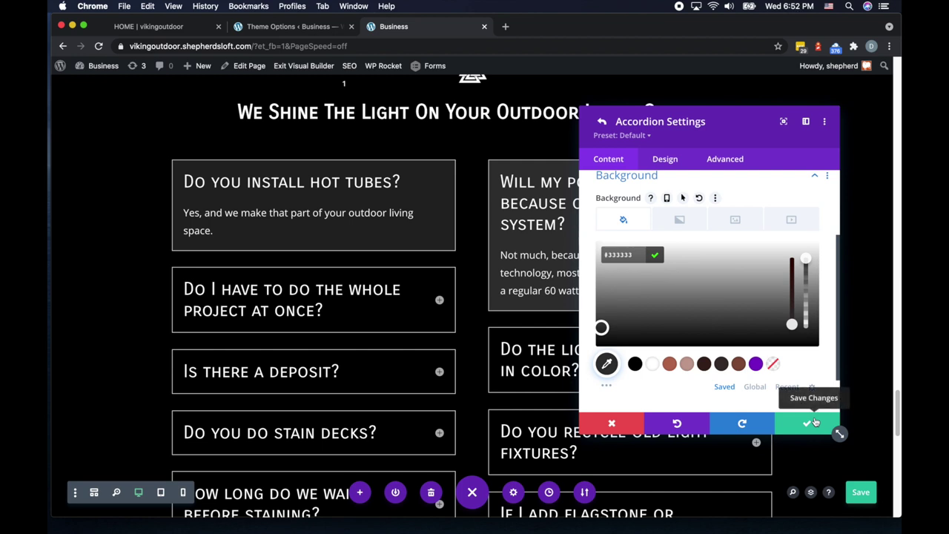
click(815, 422)
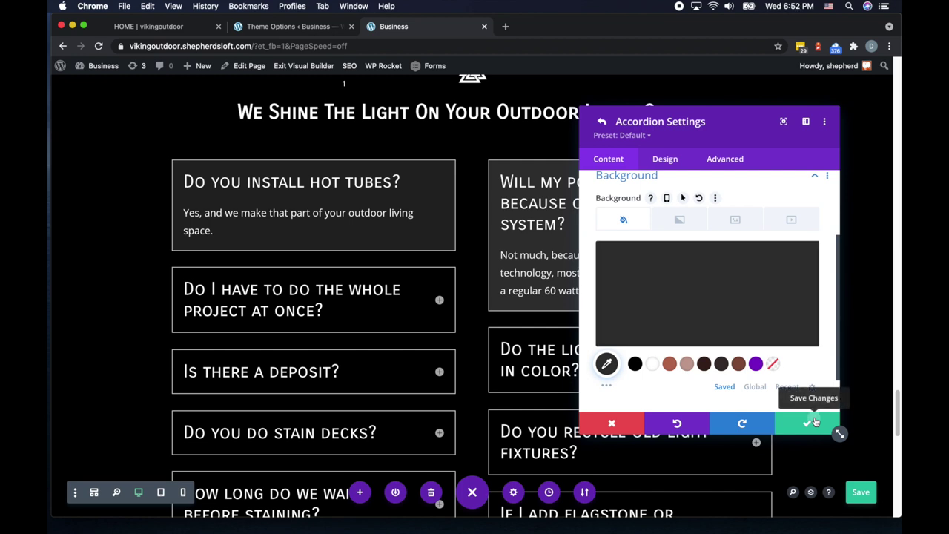
click(814, 422)
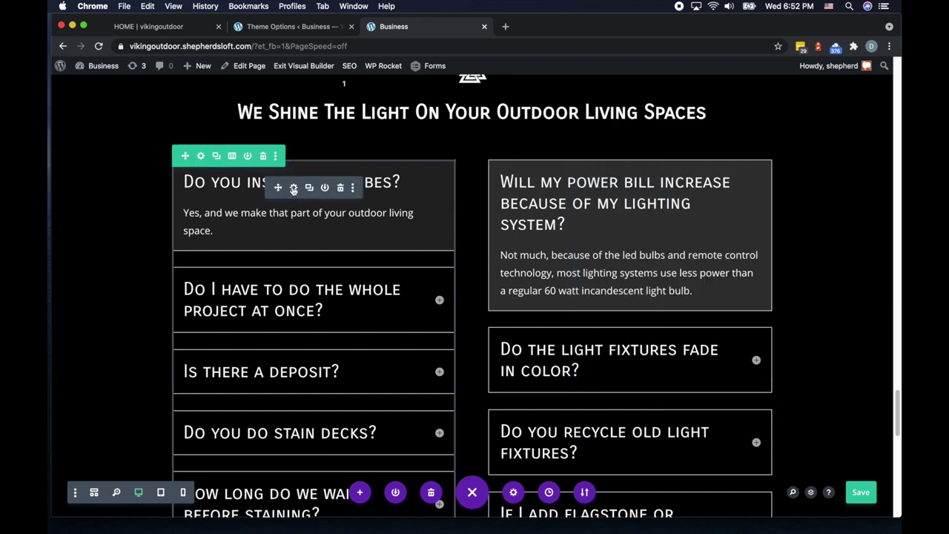
Set the background of the "Do you install hot tubes?" item to #333333 and save the item and accordion settings.
click(294, 189)
click(607, 221)
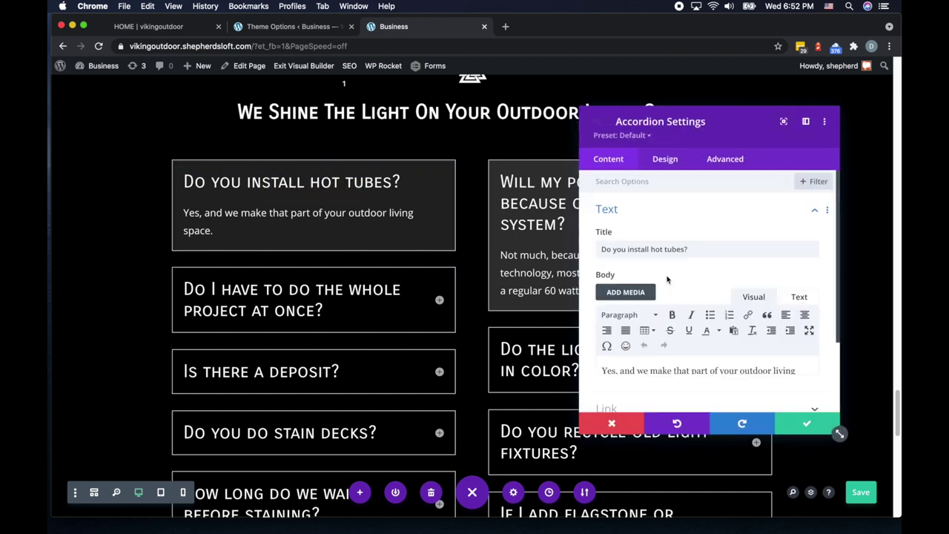
scroll(654, 307, down, 3)
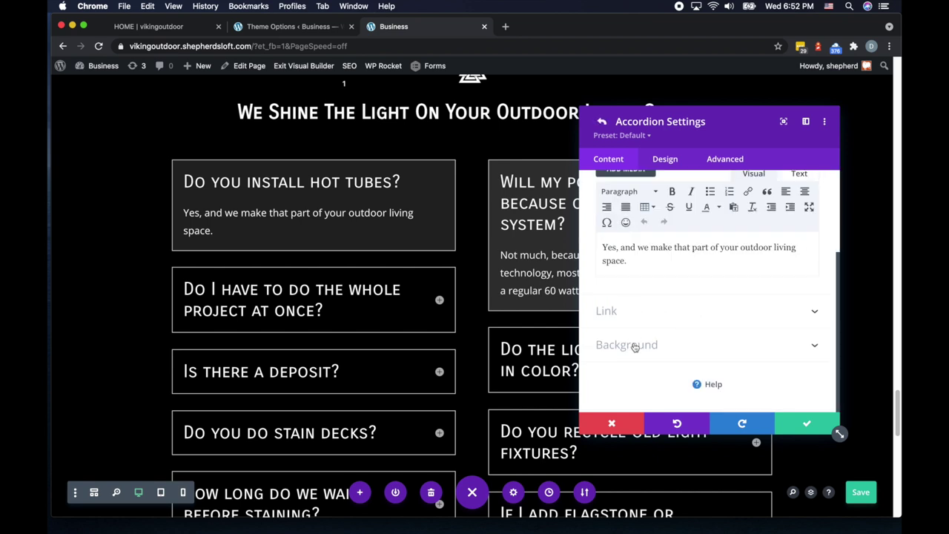
click(657, 345)
click(607, 375)
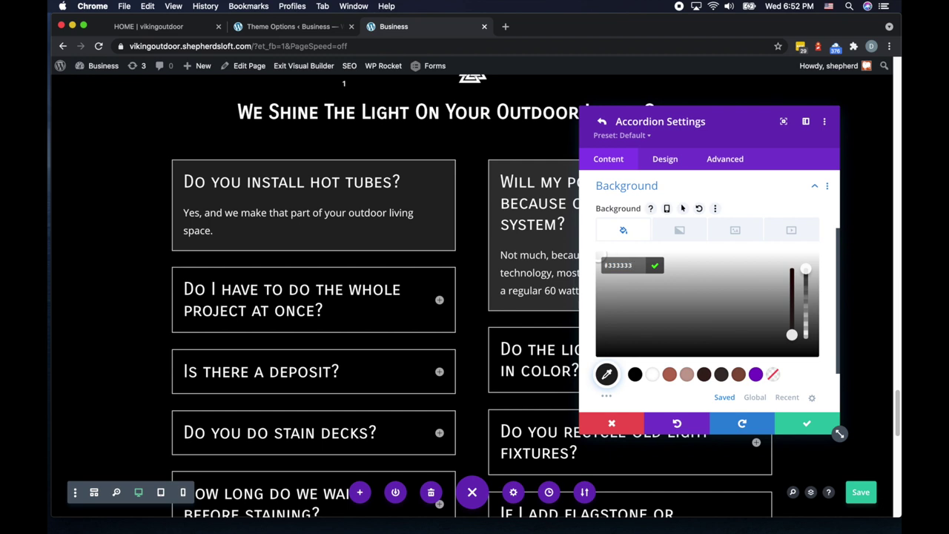
click(807, 425)
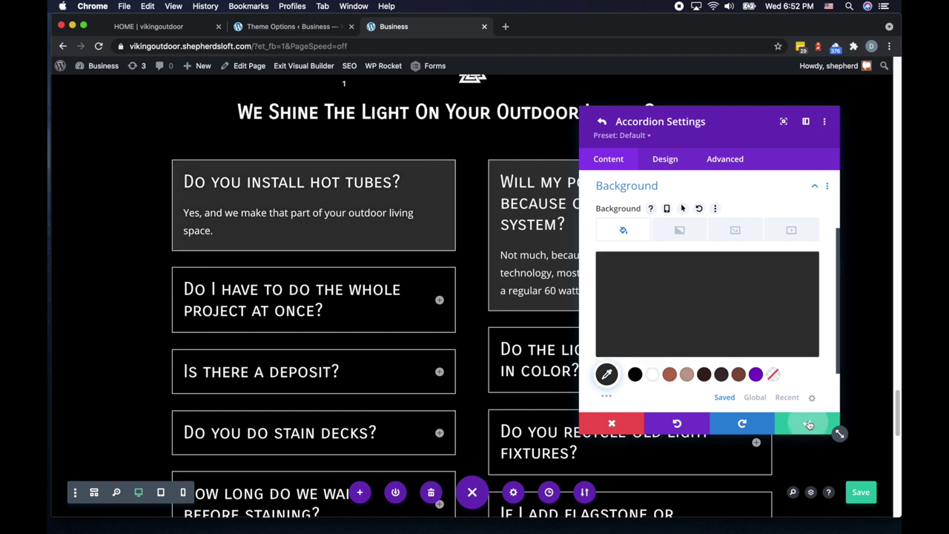
click(807, 423)
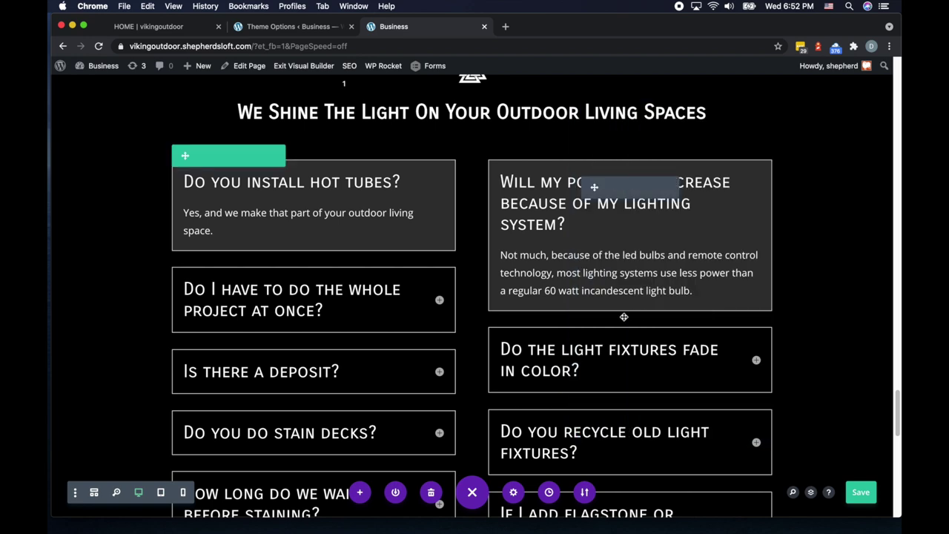
Review the page's sections, from the services and three-step plan down to the FAQ accordions and consultation call-to-action.
scroll(623, 315, down, 15)
scroll(623, 316, up, 1)
scroll(624, 317, up, 10)
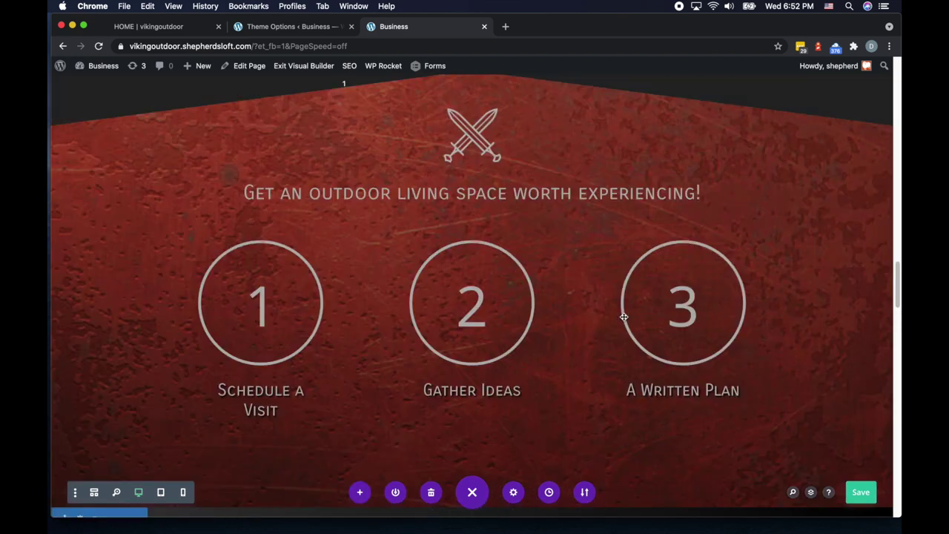
scroll(624, 317, up, 3)
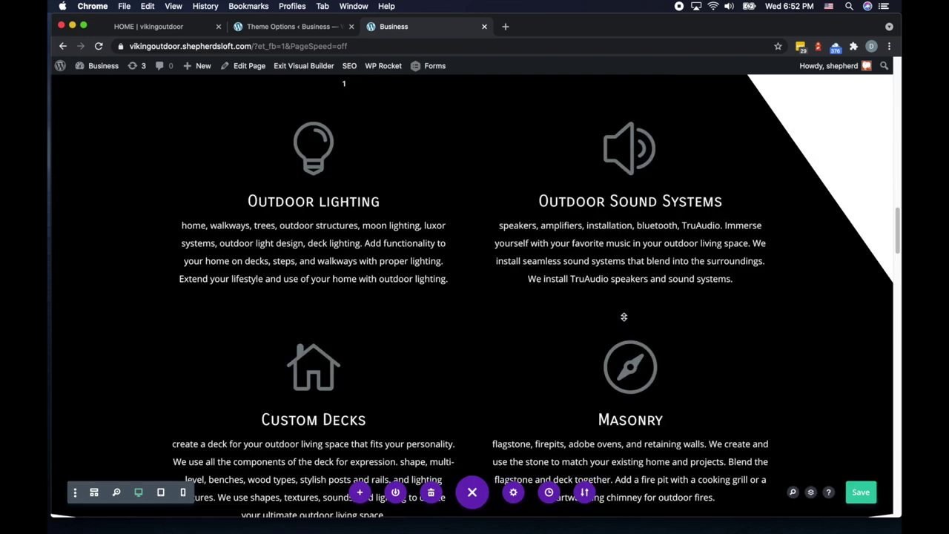
scroll(624, 317, down, 15)
scroll(623, 316, down, 8)
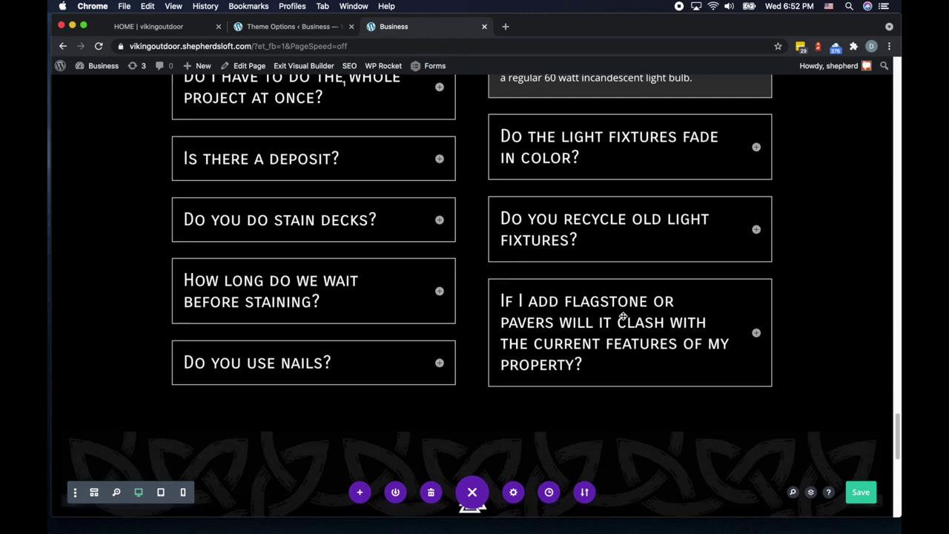
scroll(623, 316, up, 4)
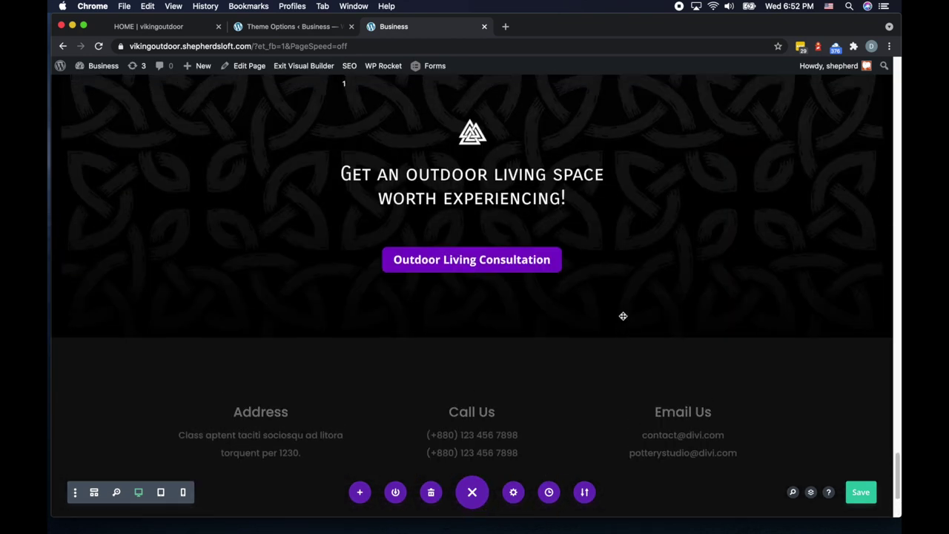
scroll(623, 316, up, 1)
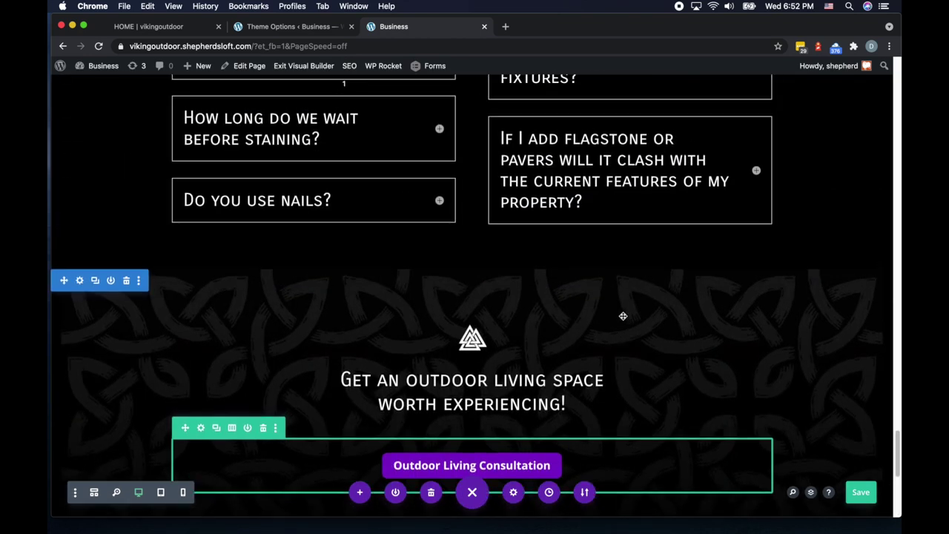
Set the gradient direction to 180deg for the "Get an outdoor living space worth experiencing!" call-to-action section above the footer and save its settings.
scroll(624, 316, down, 2)
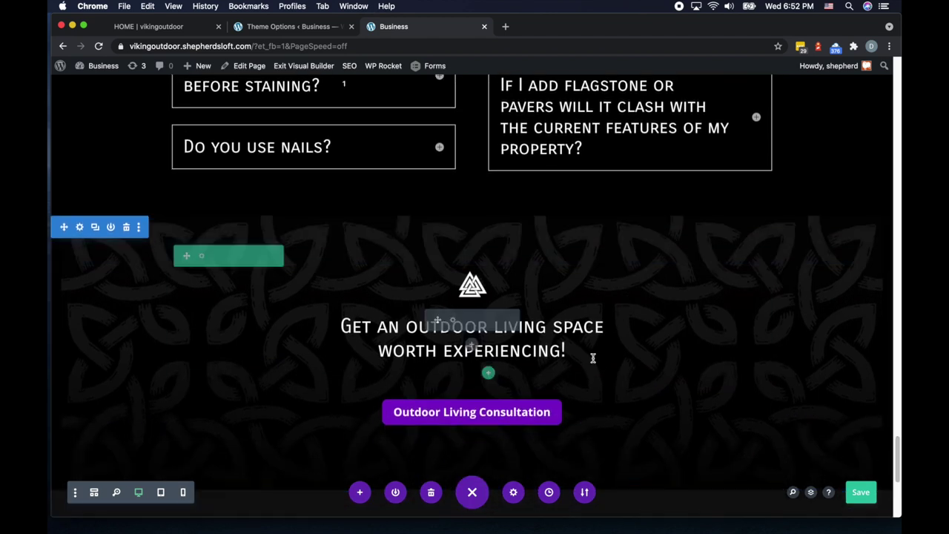
scroll(667, 354, down, 2)
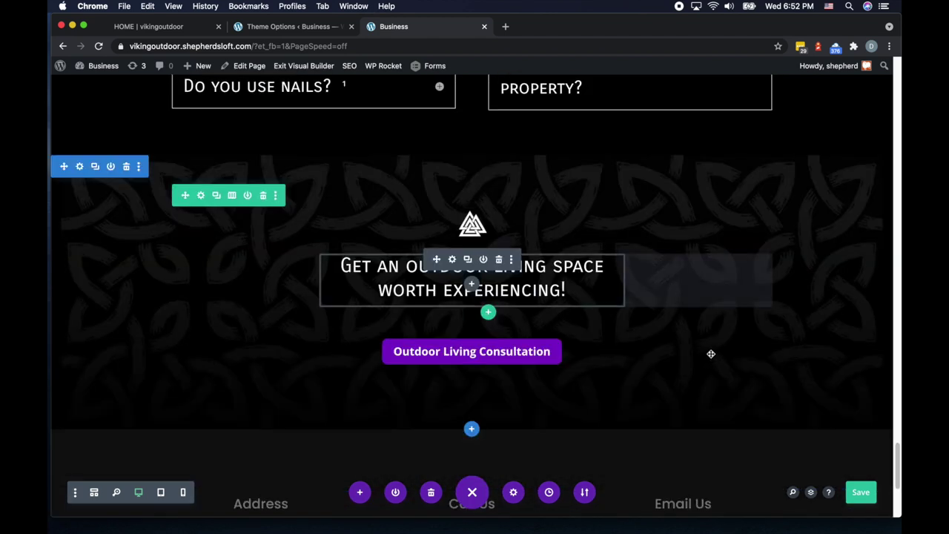
click(79, 166)
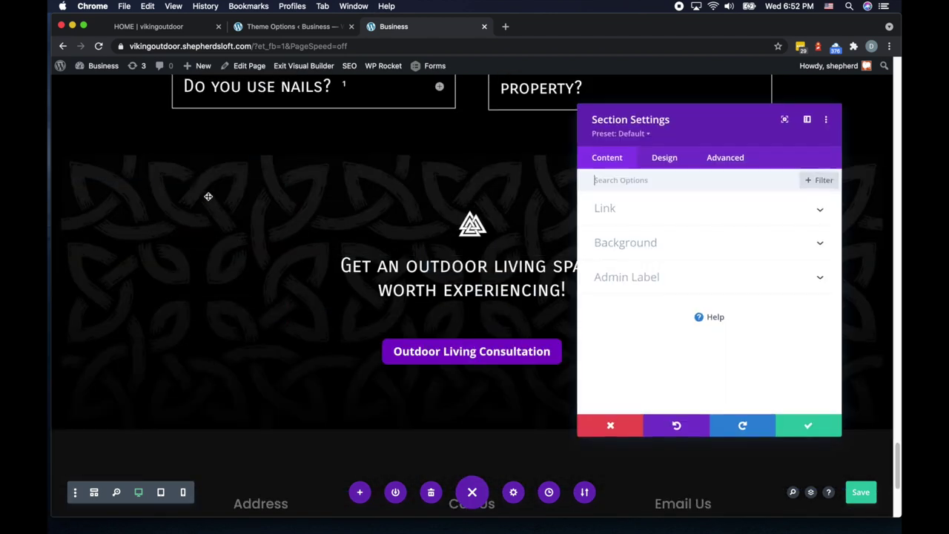
click(642, 248)
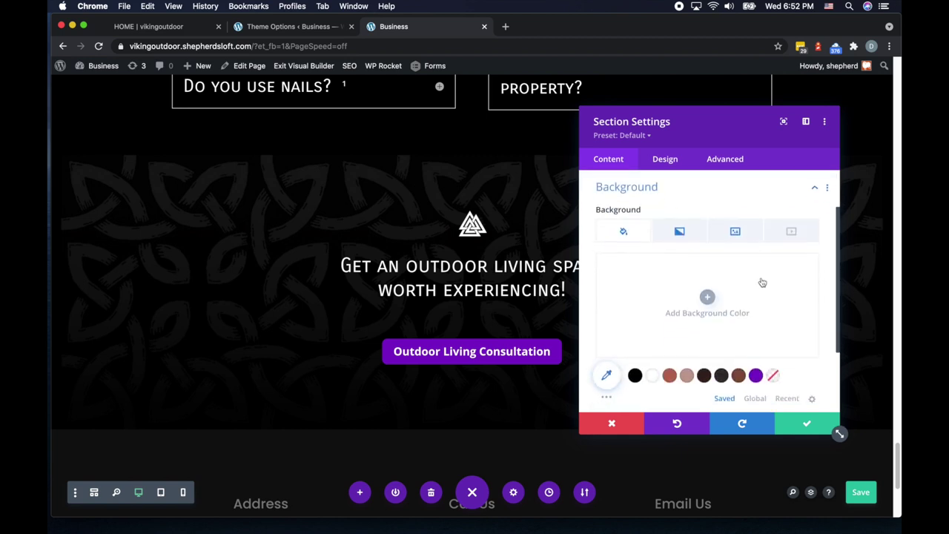
click(680, 232)
scroll(748, 285, down, 3)
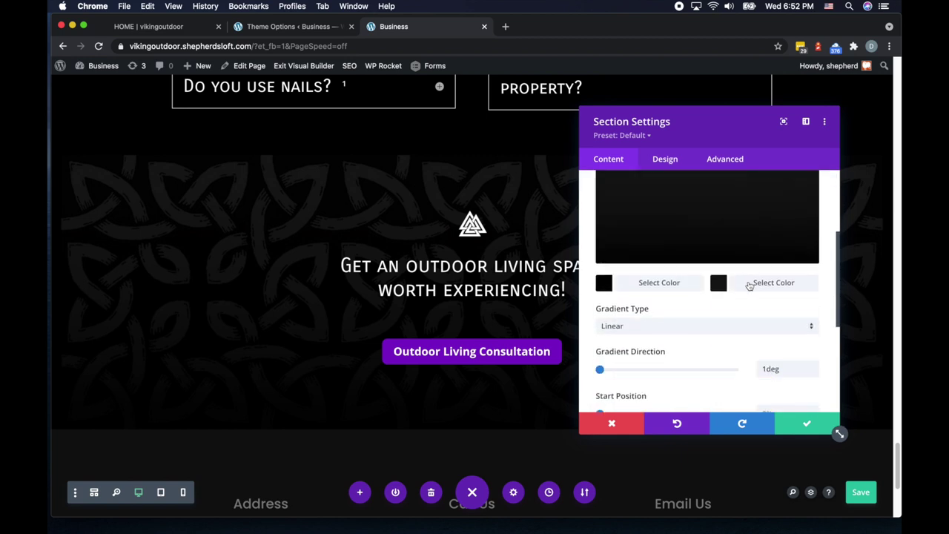
scroll(712, 304, down, 2)
drag(600, 334, 713, 336)
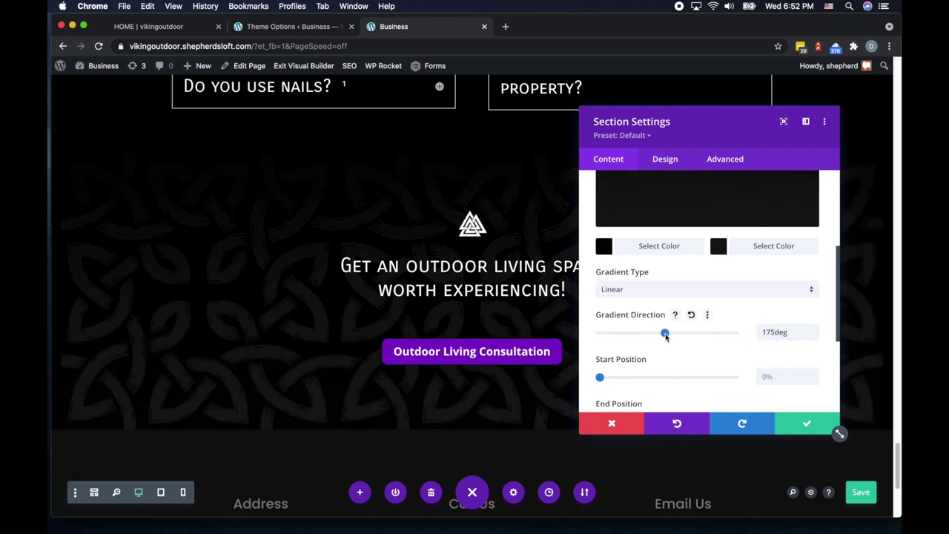
scroll(472, 364, up, 2)
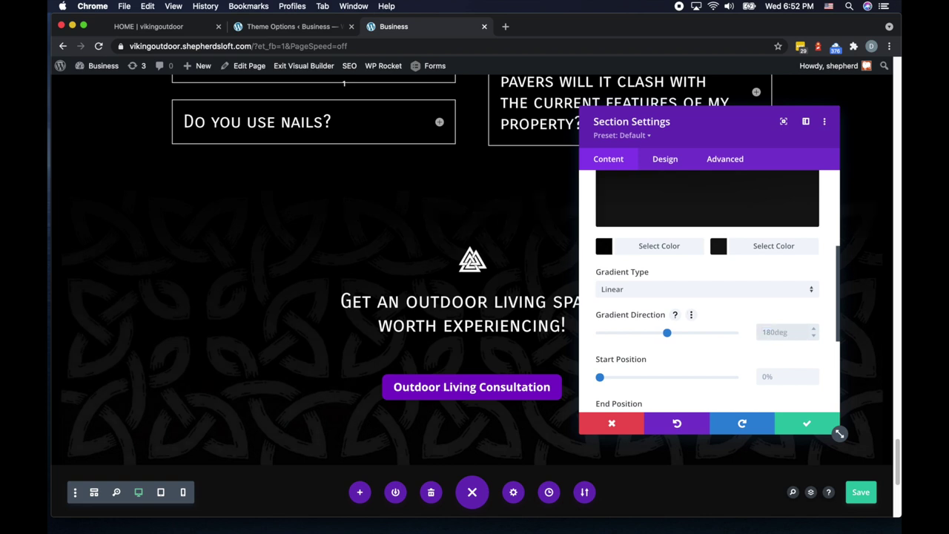
click(806, 428)
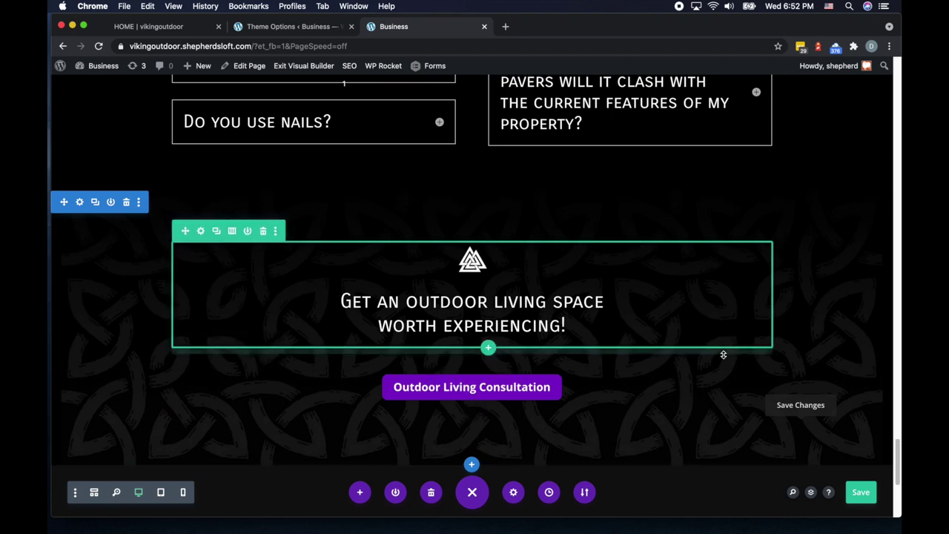
scroll(723, 354, up, 5)
scroll(723, 354, up, 20)
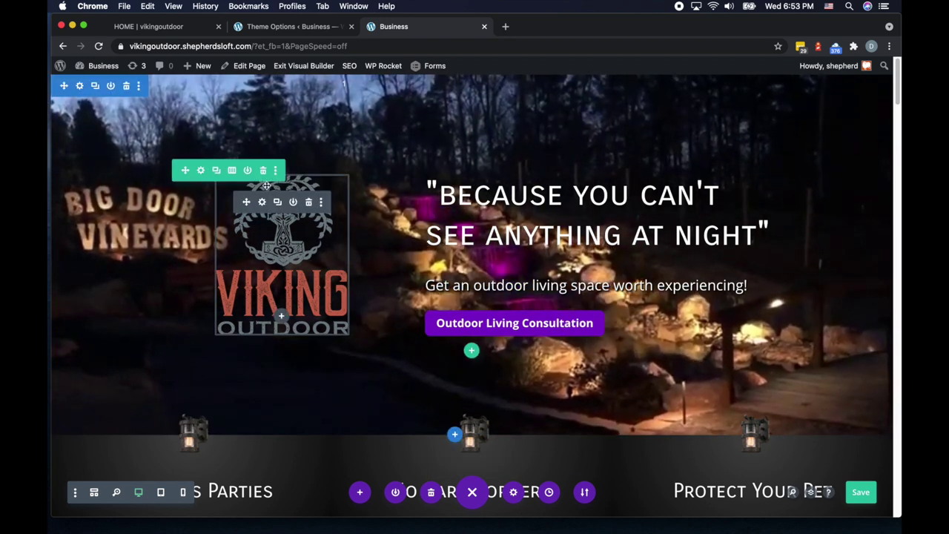
Set the hero section's min height, height and max height to 800px and save the section settings.
click(78, 86)
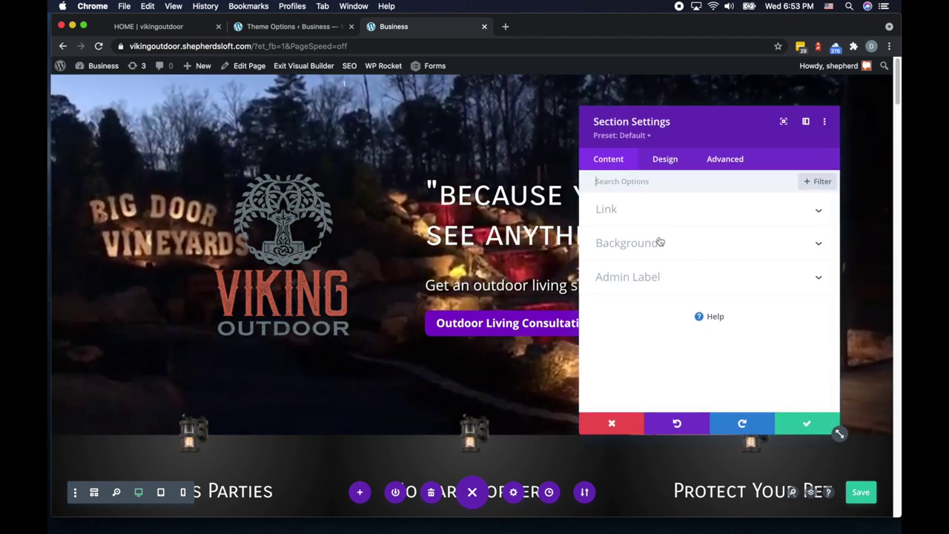
click(676, 161)
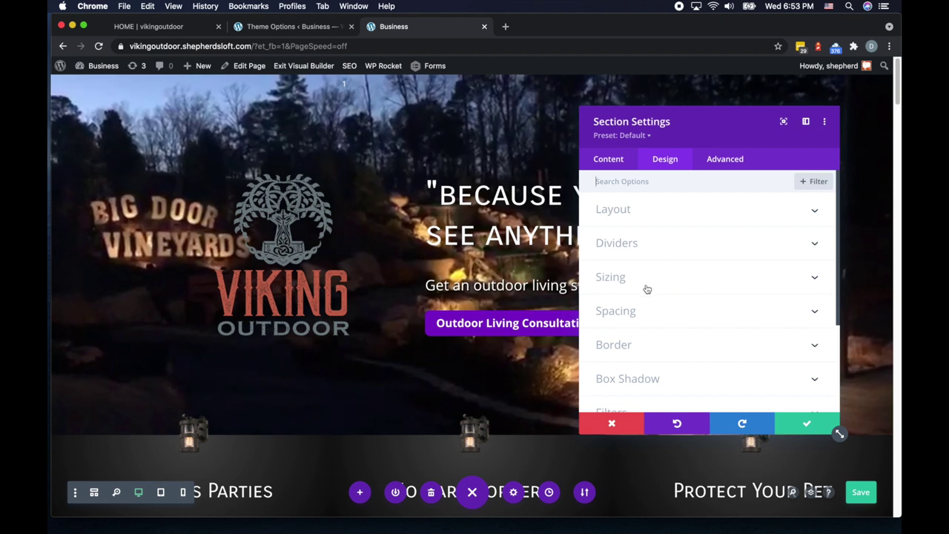
click(620, 278)
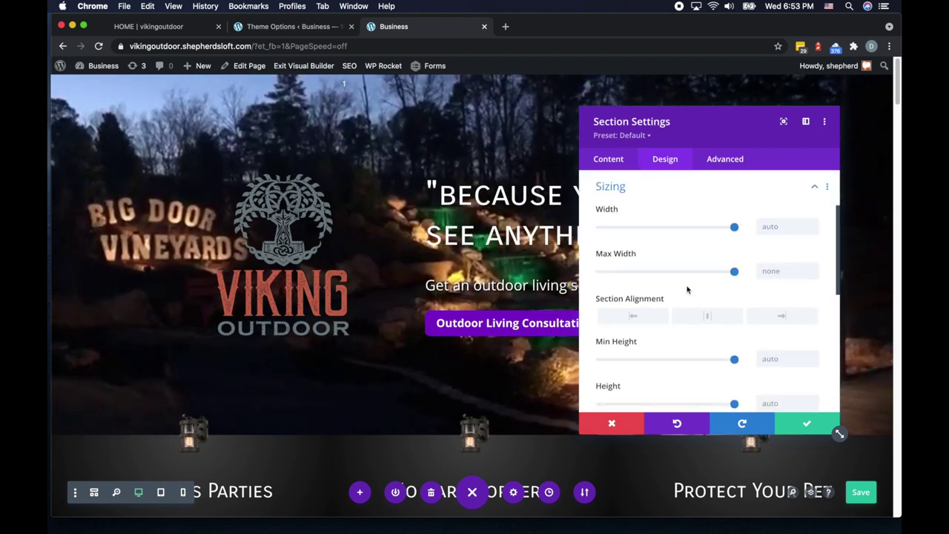
scroll(686, 290, down, 3)
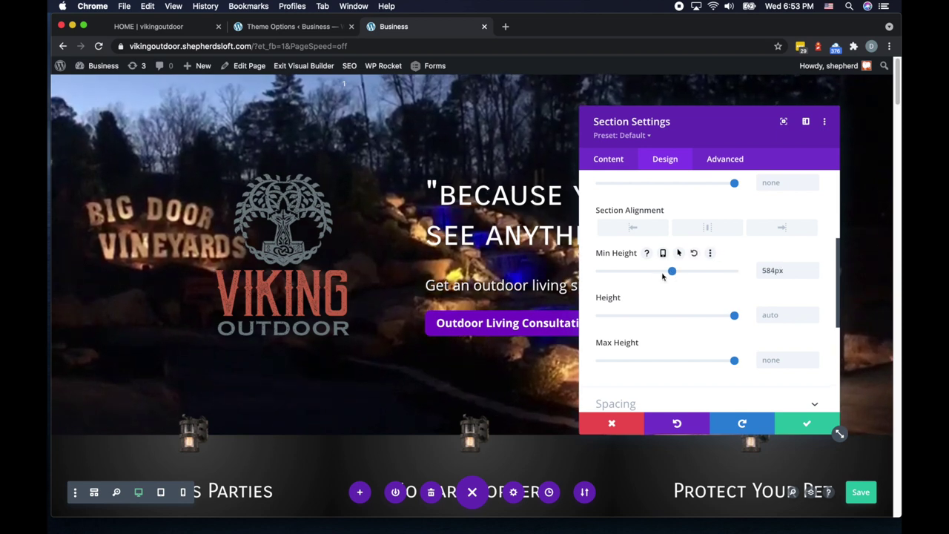
drag(681, 276, 705, 275)
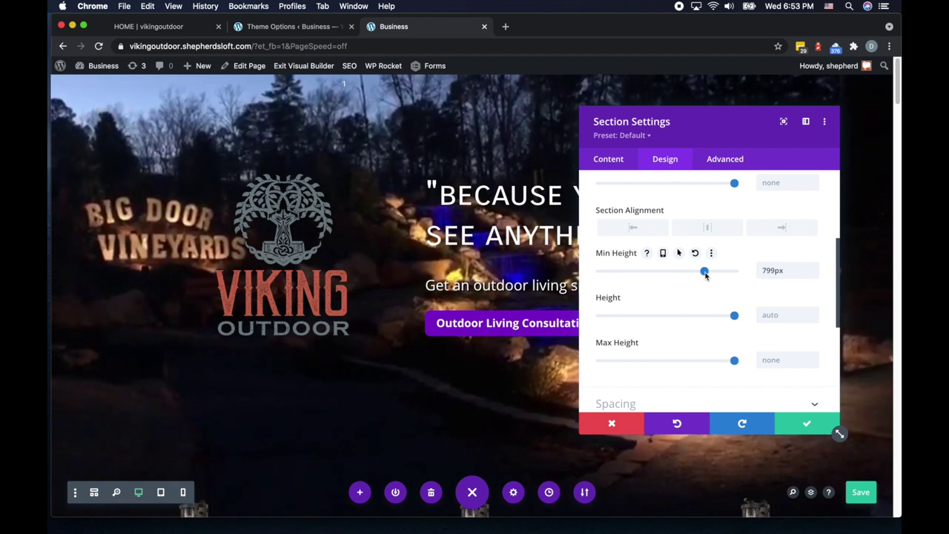
drag(706, 274, 705, 274)
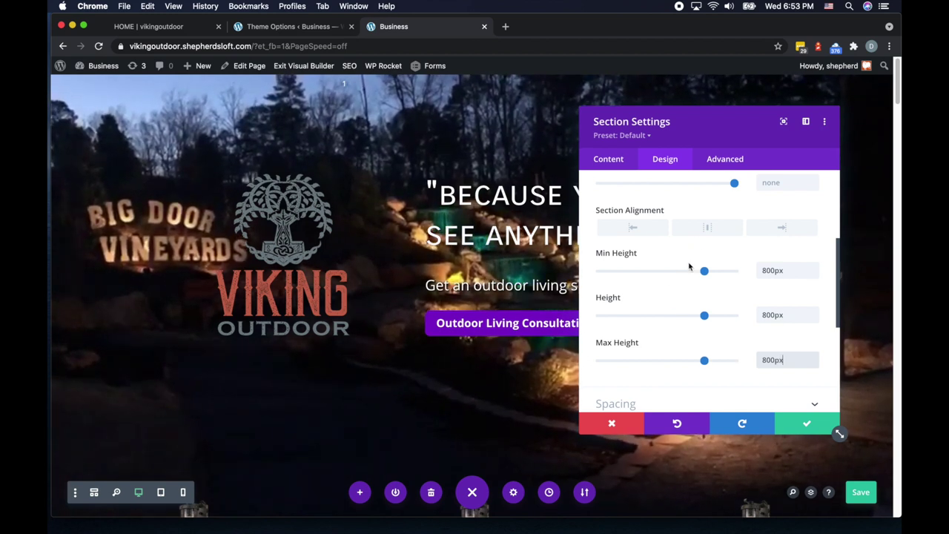
drag(723, 132, 678, 136)
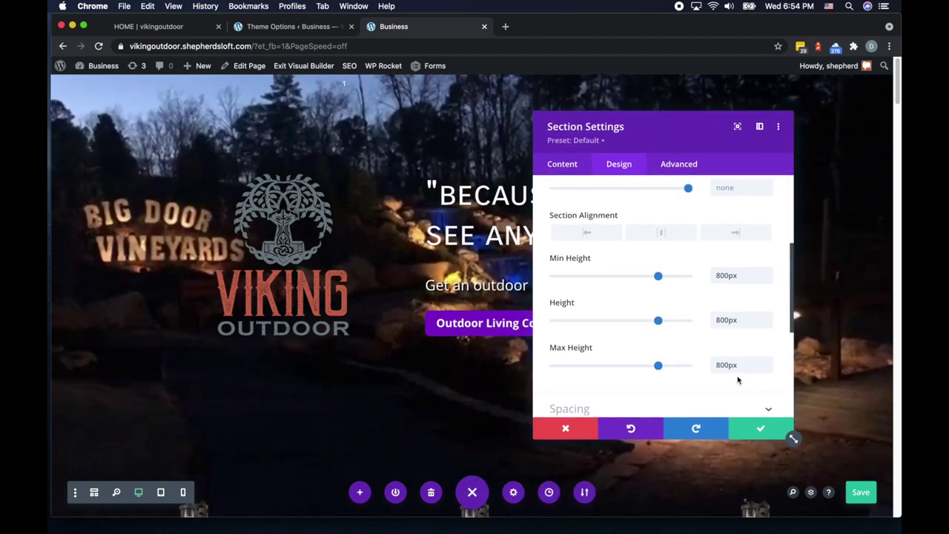
click(762, 429)
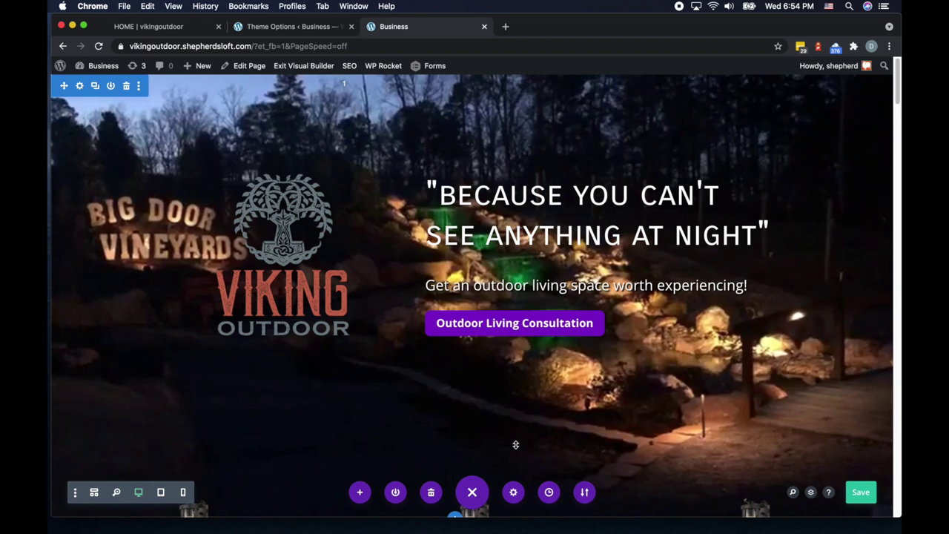
Move the hero headline, tagline and consultation button into the logo column, placing the tagline and button between the logo and headline.
scroll(647, 454, down, 1)
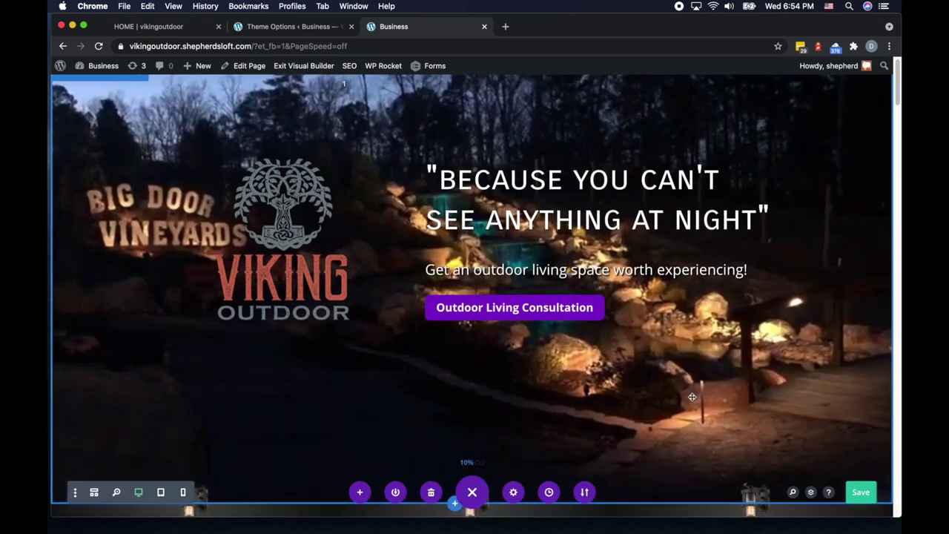
scroll(692, 377, up, 1)
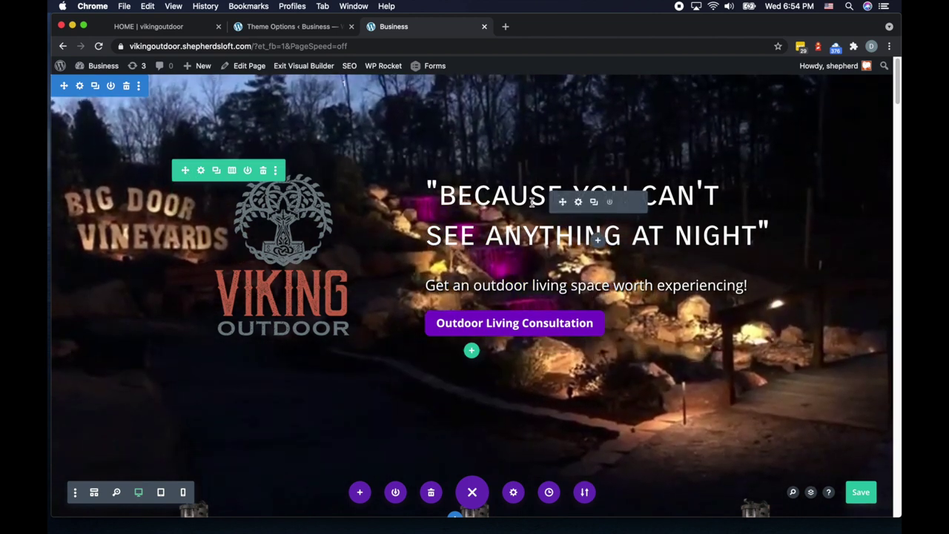
drag(555, 201, 304, 345)
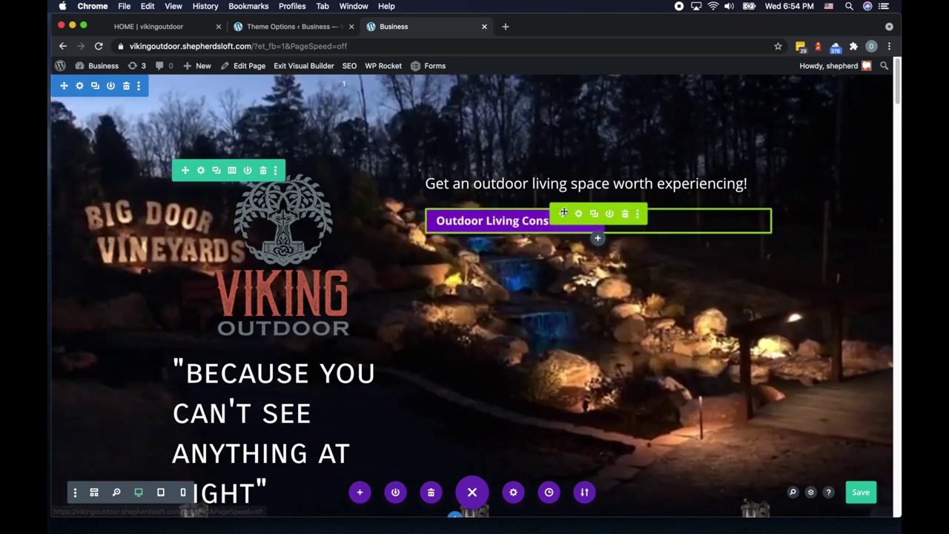
scroll(312, 401, down, 3)
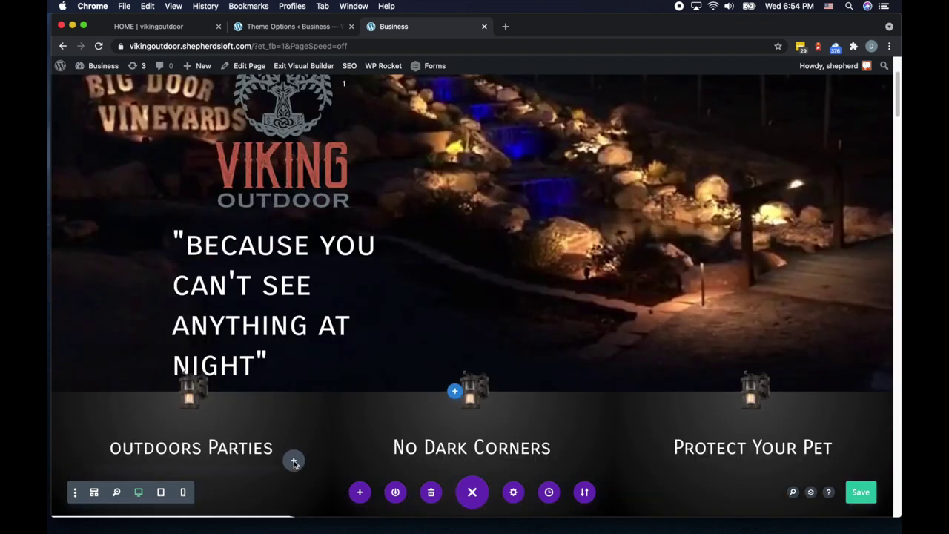
drag(293, 463, 282, 372)
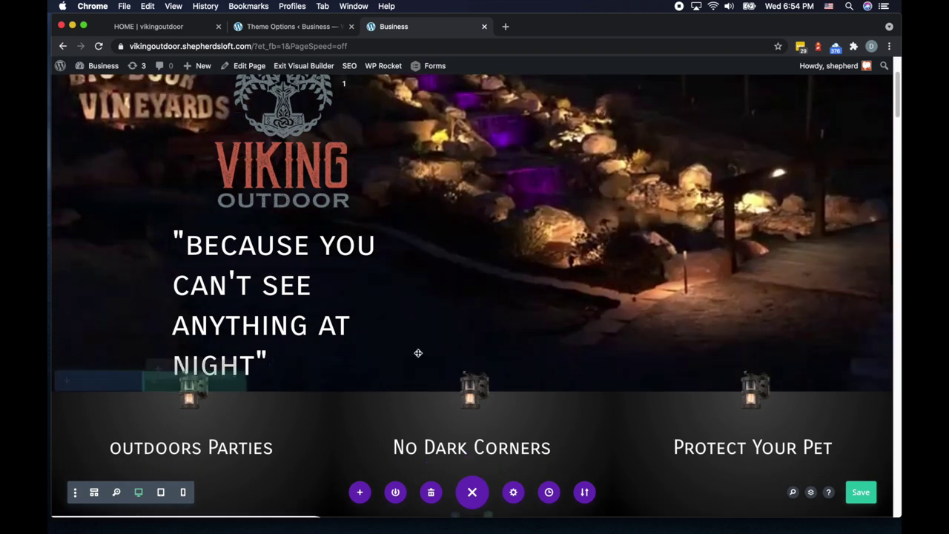
drag(420, 364, 420, 363)
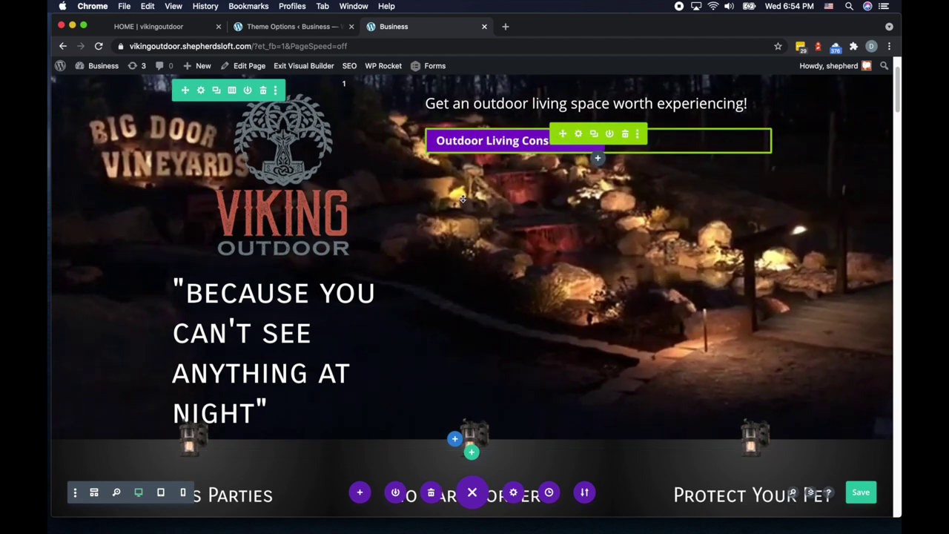
drag(560, 133, 486, 222)
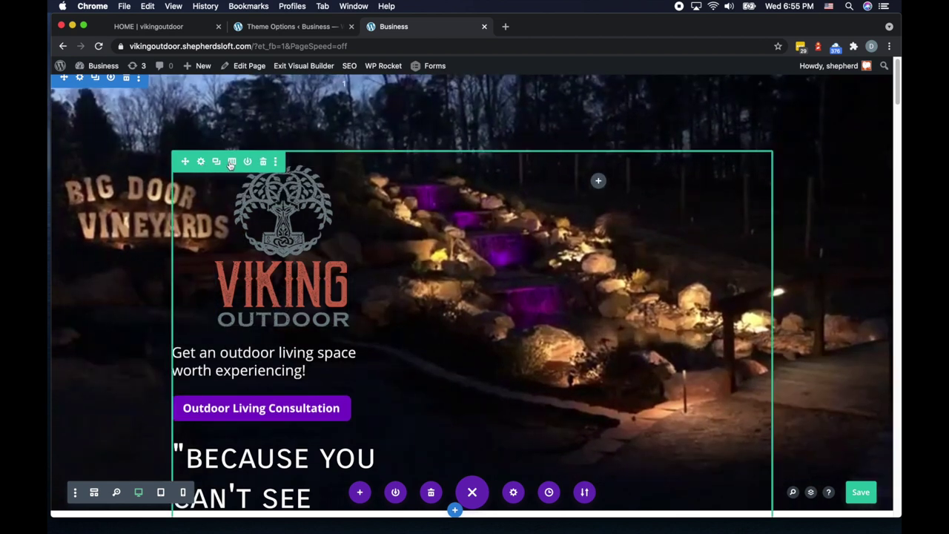
Open the column layout choices for the hero row.
click(231, 162)
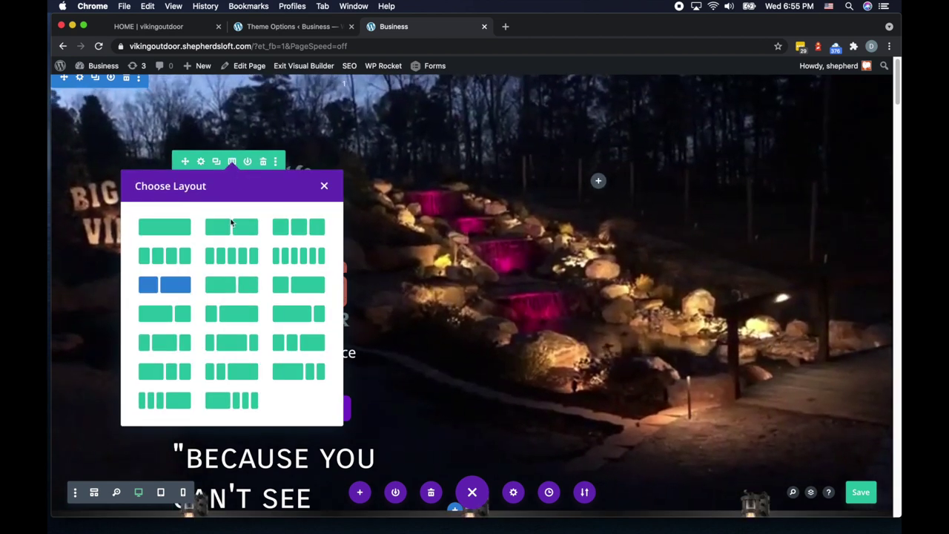
Change the hero row to a single full-width column and reduce the section's top padding.
click(159, 232)
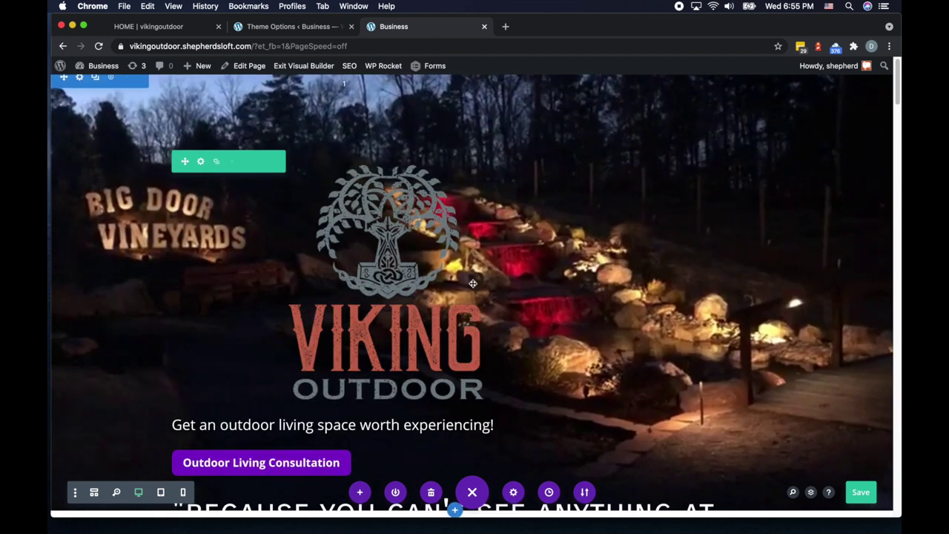
scroll(473, 283, down, 3)
scroll(453, 226, up, 1)
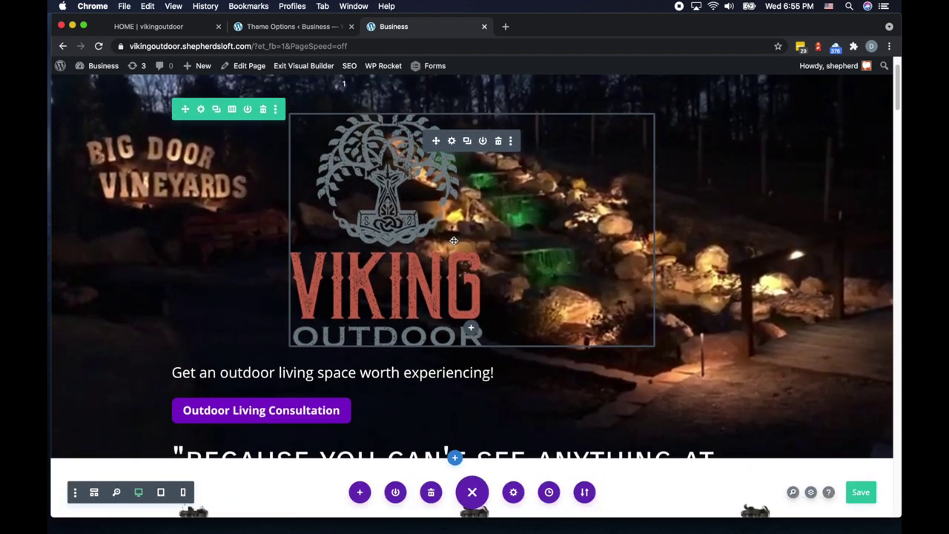
scroll(454, 233, up, 2)
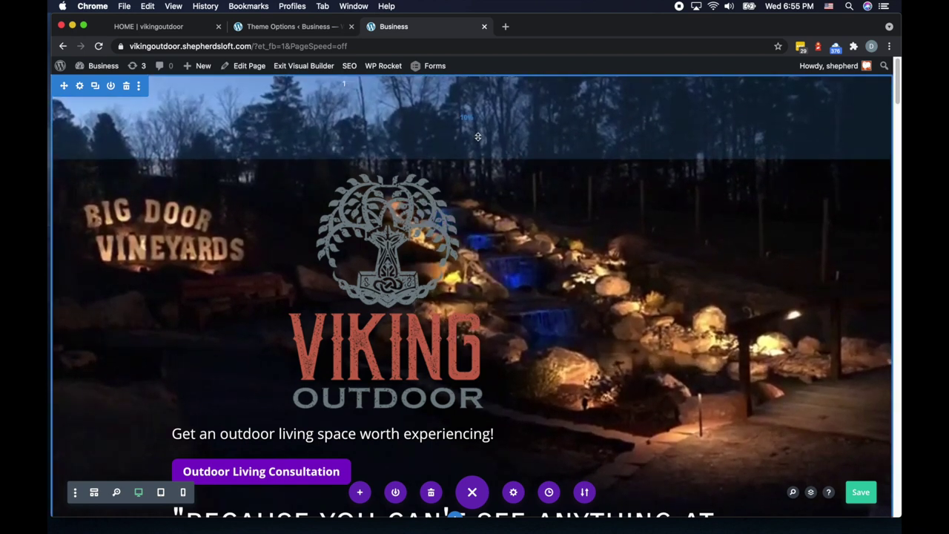
drag(478, 136, 475, 98)
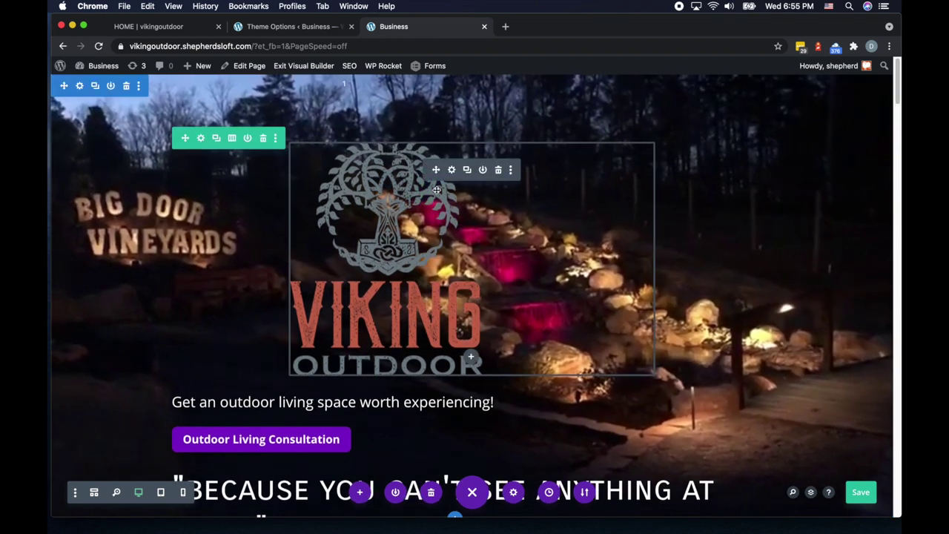
Centre the Viking Outdoor logo image in the hero and set its width to 15%.
click(452, 170)
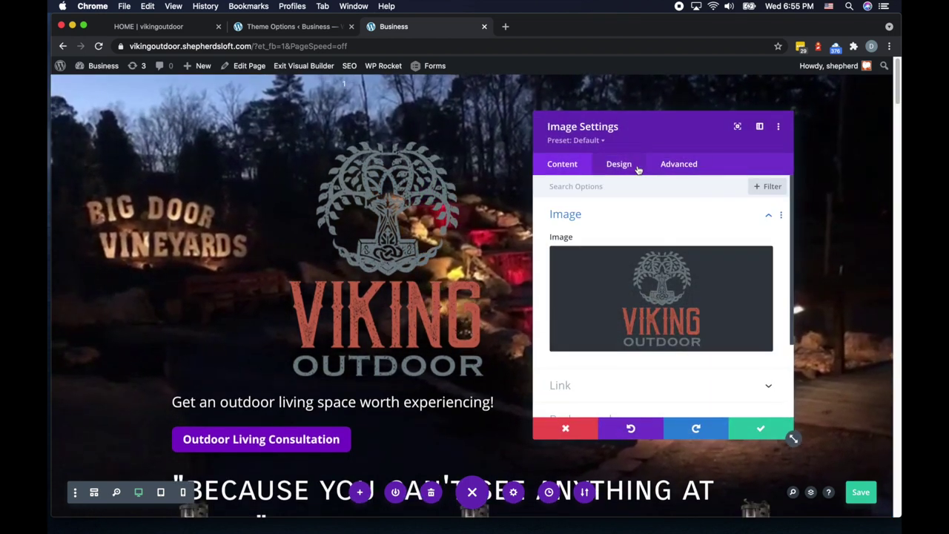
click(637, 167)
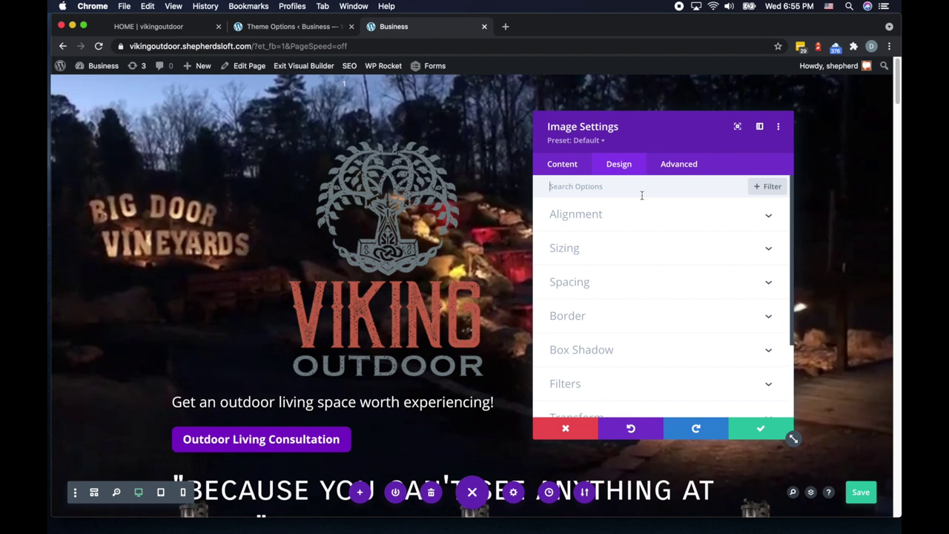
click(589, 215)
click(585, 298)
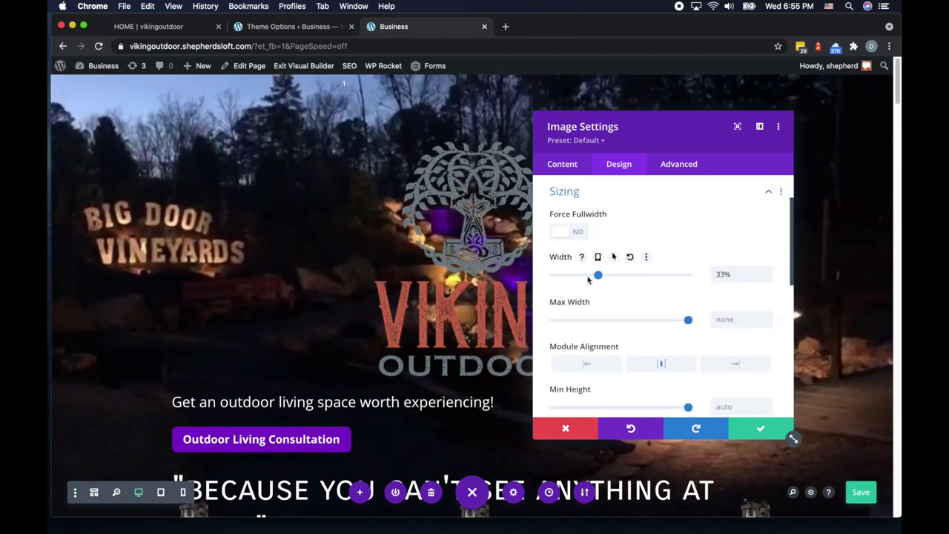
drag(588, 280, 582, 278)
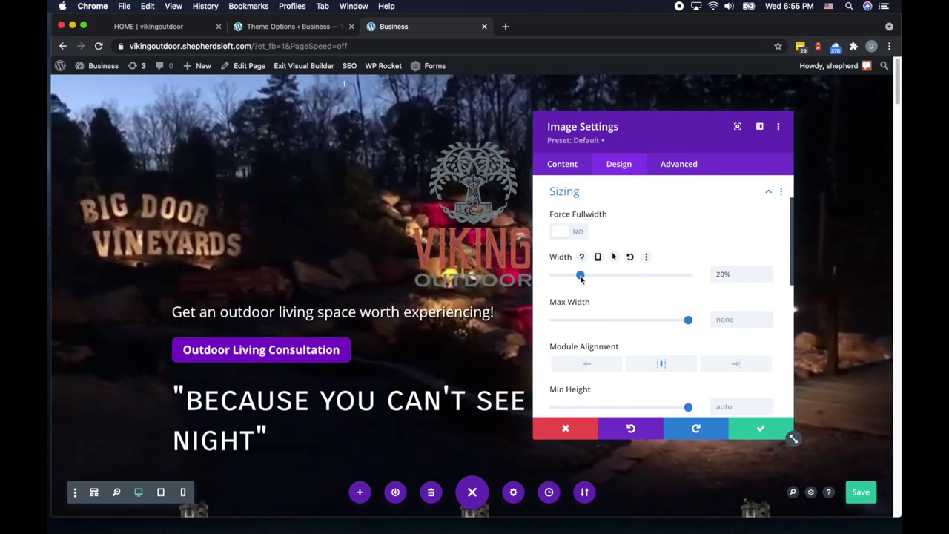
drag(581, 277, 572, 279)
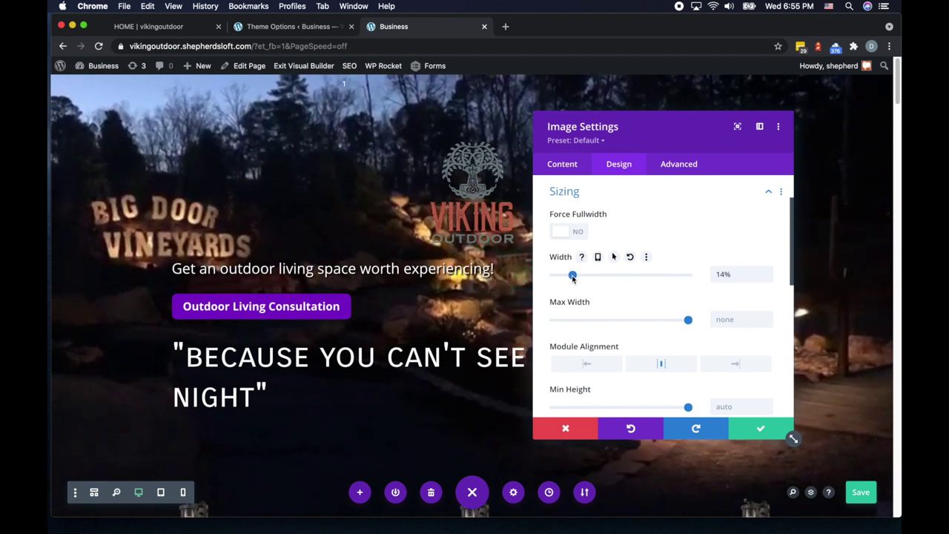
drag(572, 278, 574, 278)
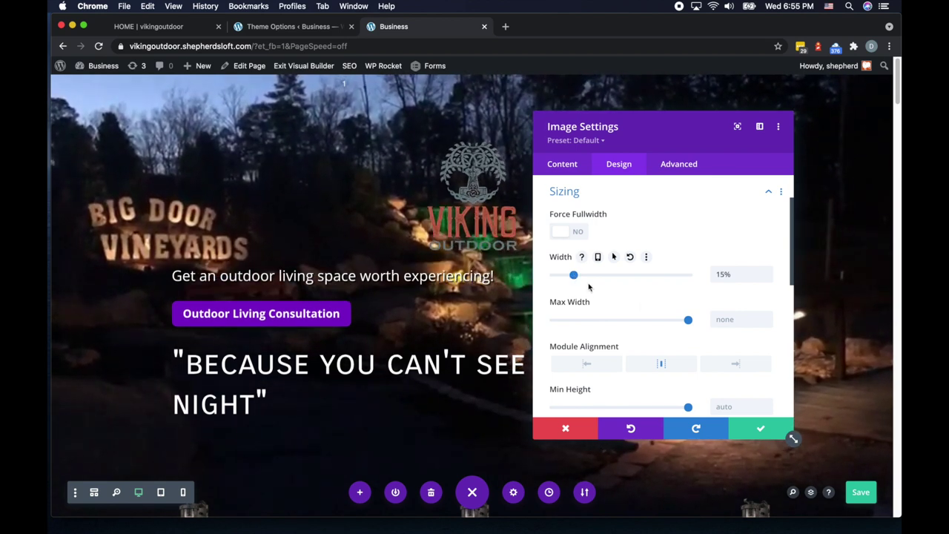
scroll(667, 296, down, 8)
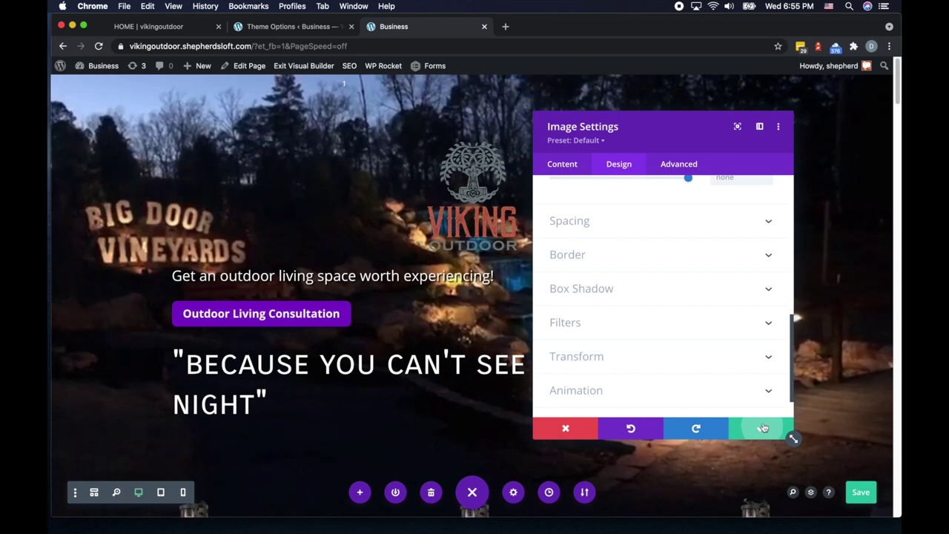
click(763, 428)
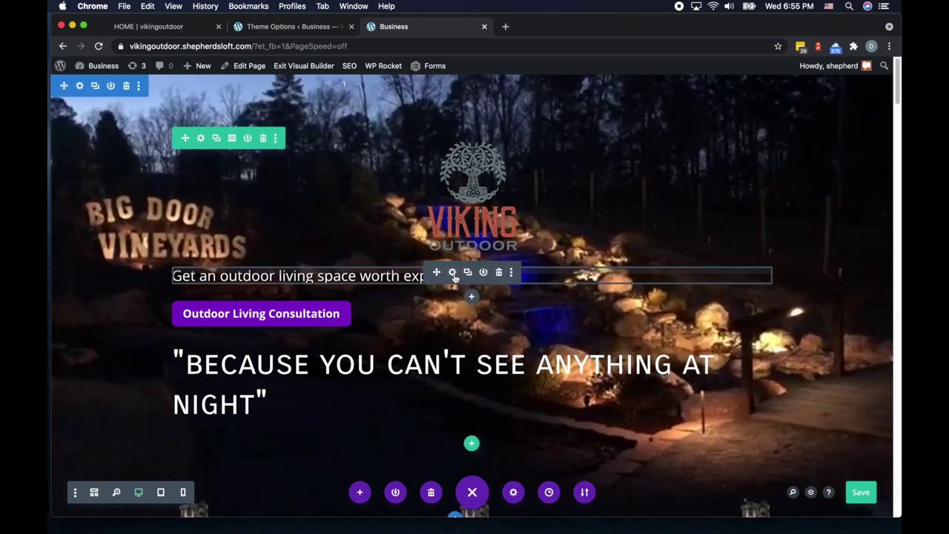
Copy the words "outdoor living space worth experiencing!" from the tagline text module under the logo.
click(452, 273)
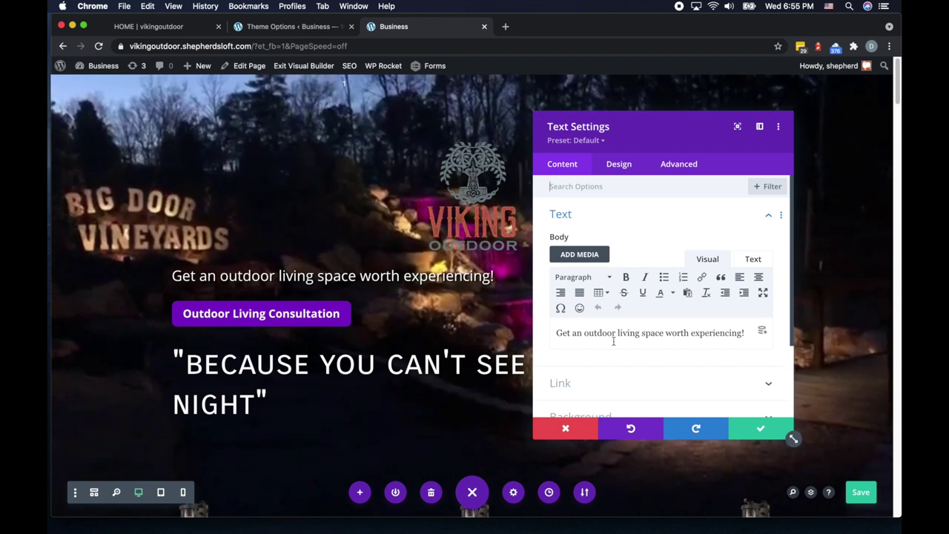
drag(585, 333, 744, 332)
key(super+c)
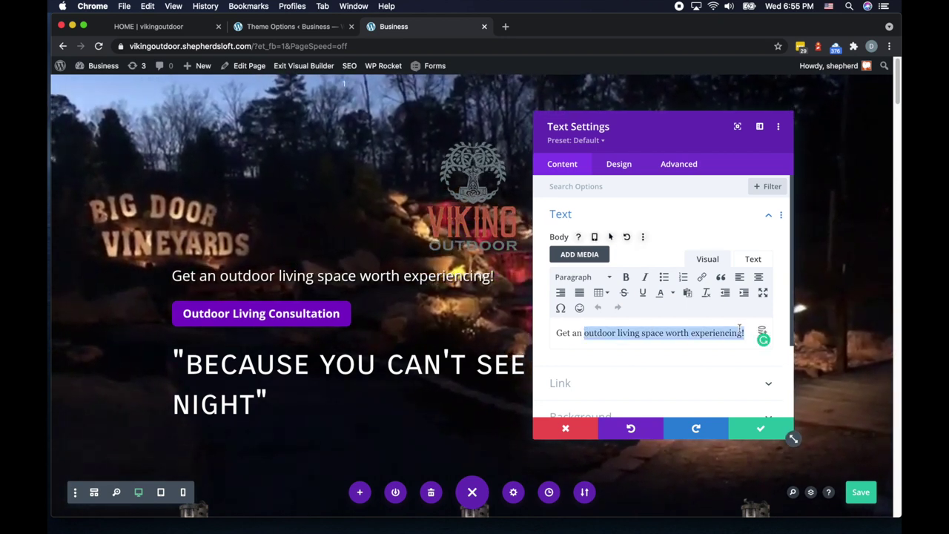
click(760, 429)
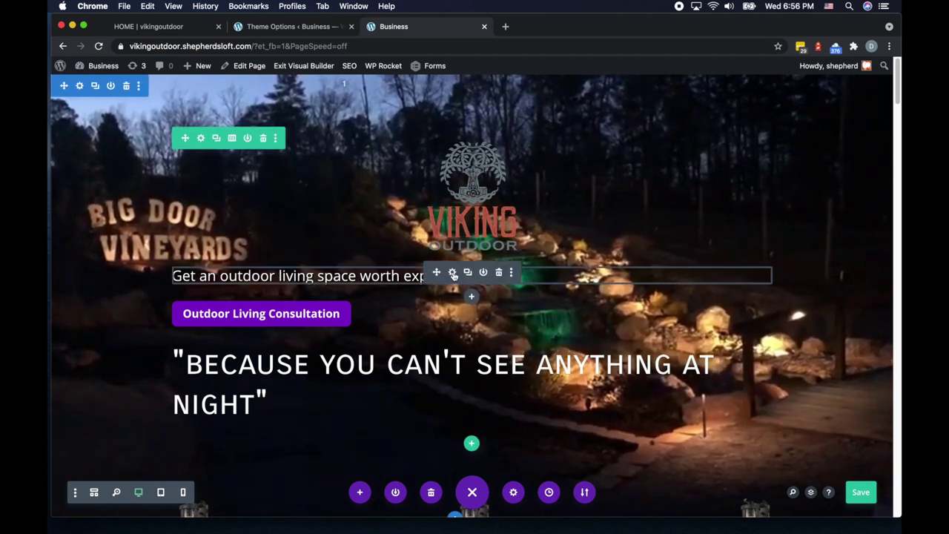
Delete the tagline text module and move the Outdoor Living Consultation button below the large heading.
click(498, 272)
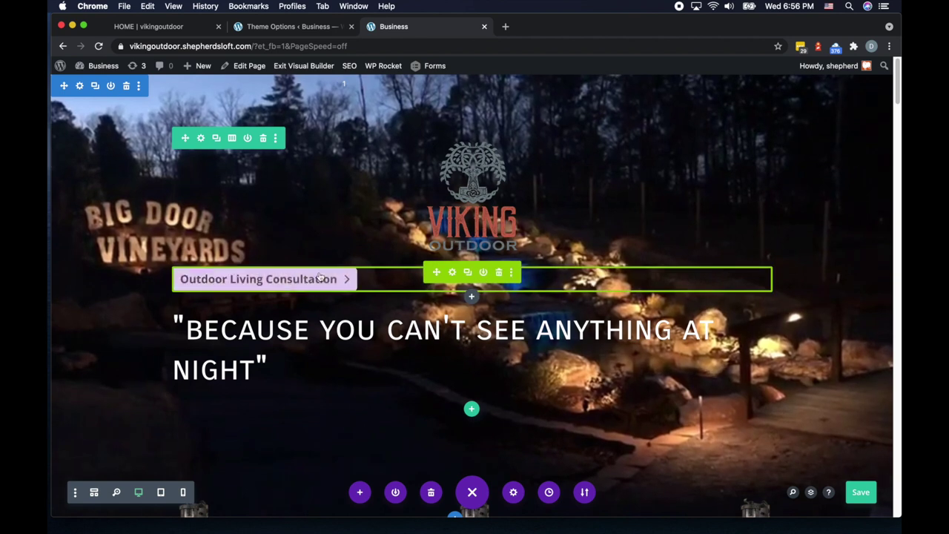
click(498, 272)
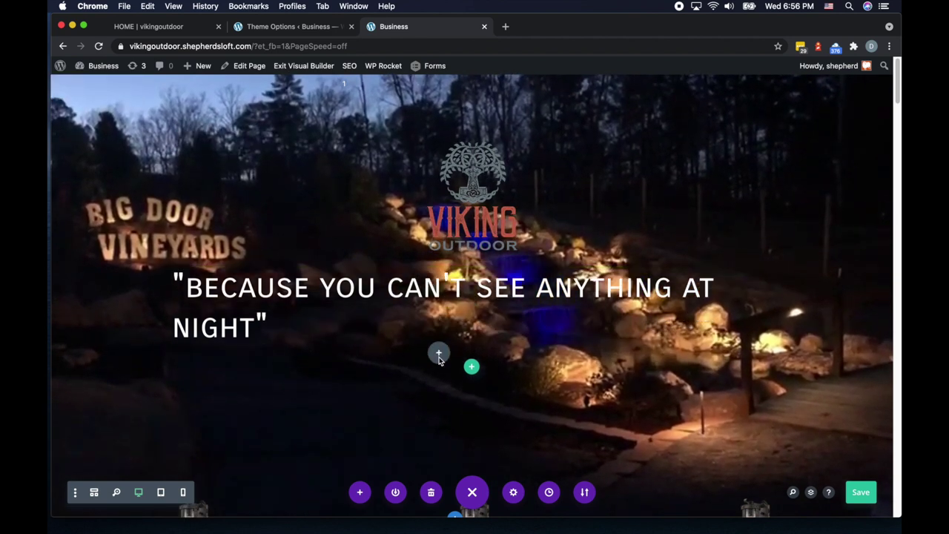
key(super+z)
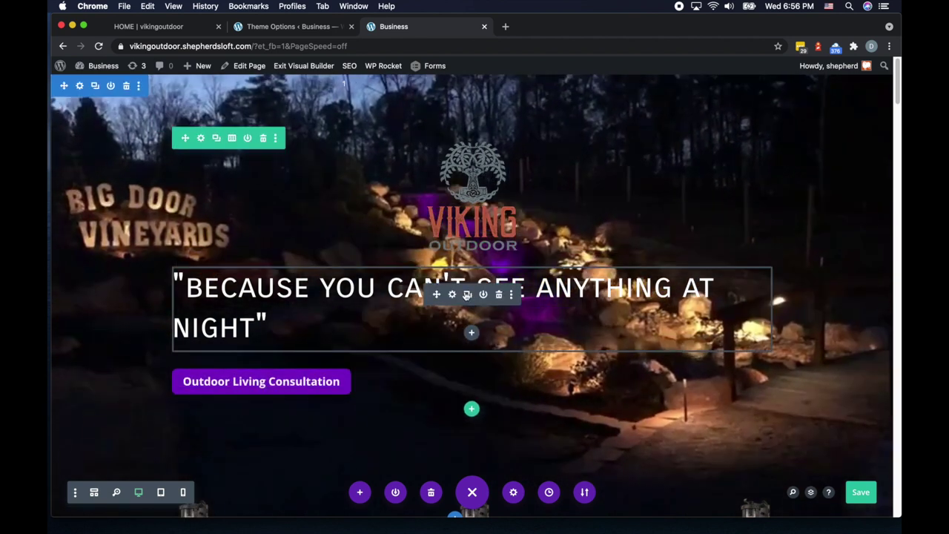
Replace the large heading's text with the copied "outdoor living space worth experiencing!".
click(452, 295)
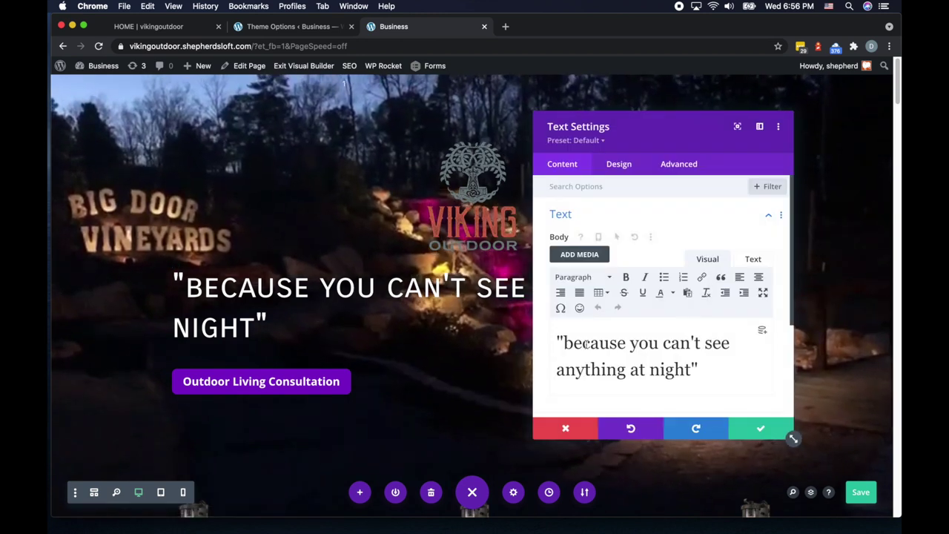
key(super+a)
key(super+v)
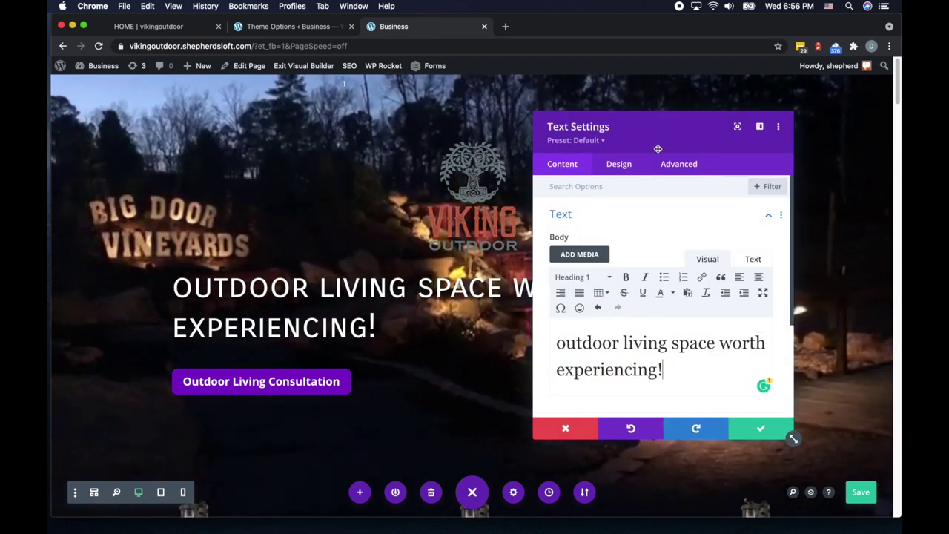
Set the heading's H1 text alignment to centre and apply the text settings.
drag(658, 149, 680, 144)
click(638, 172)
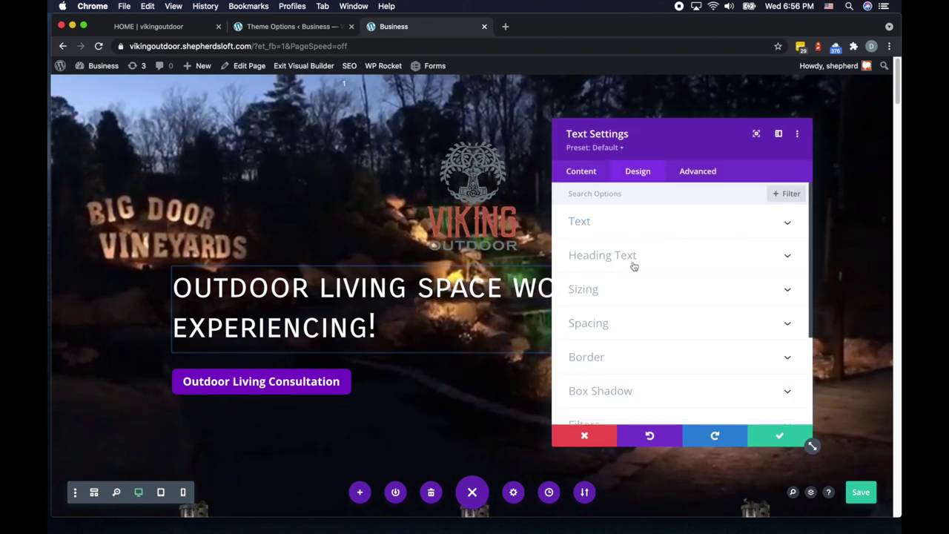
click(704, 255)
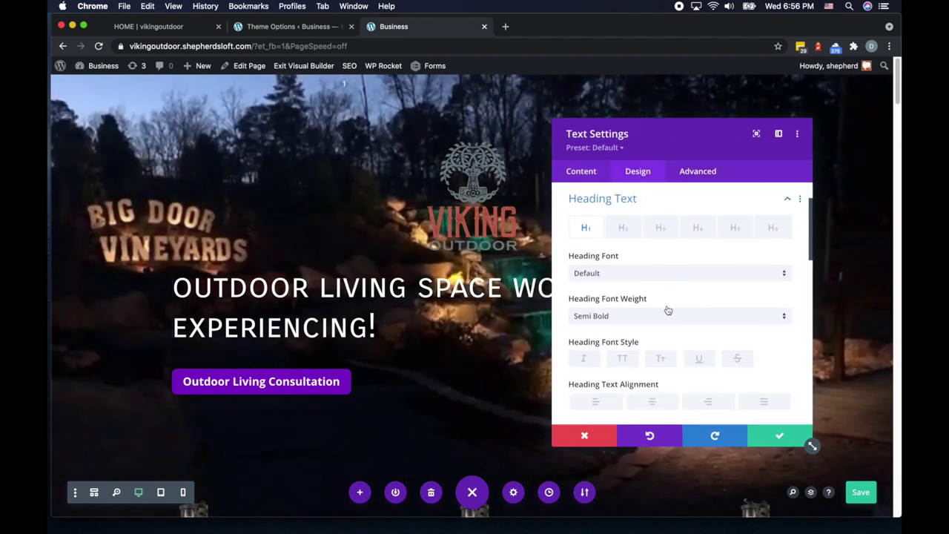
click(650, 400)
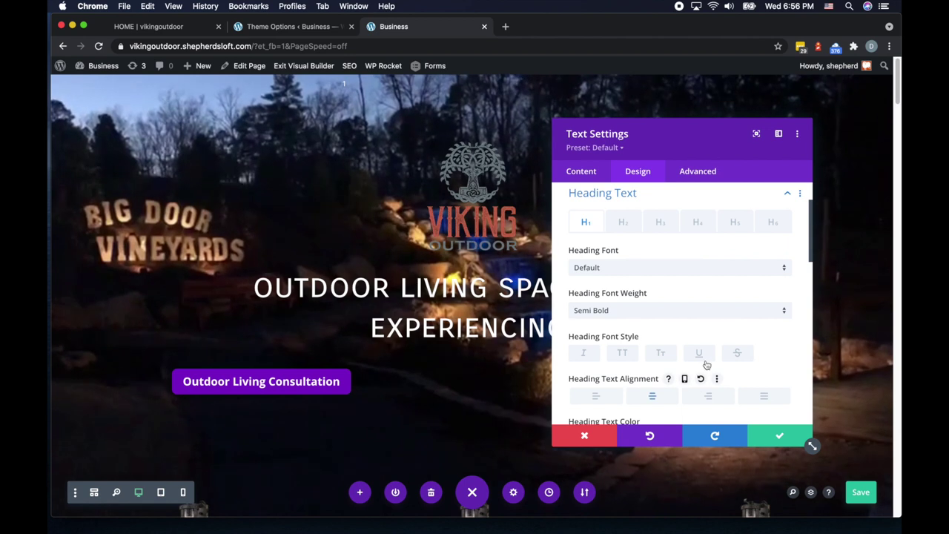
click(783, 434)
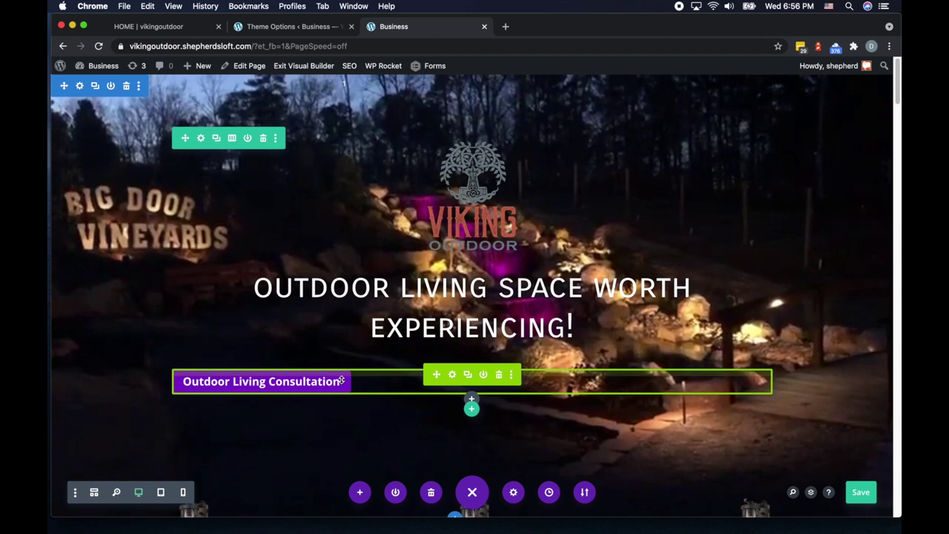
Set the Outdoor Living Consultation button's alignment to centre and apply the button settings.
click(454, 374)
click(636, 172)
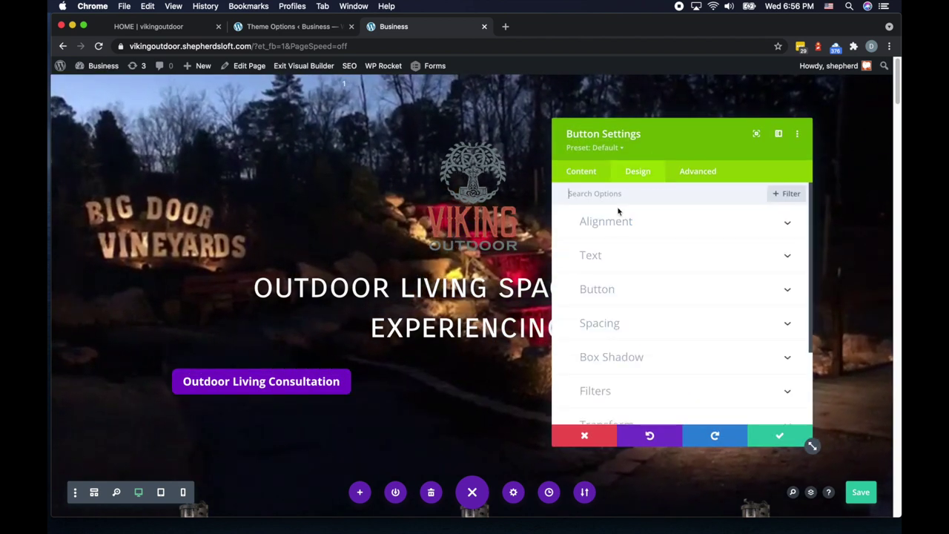
click(626, 226)
click(687, 263)
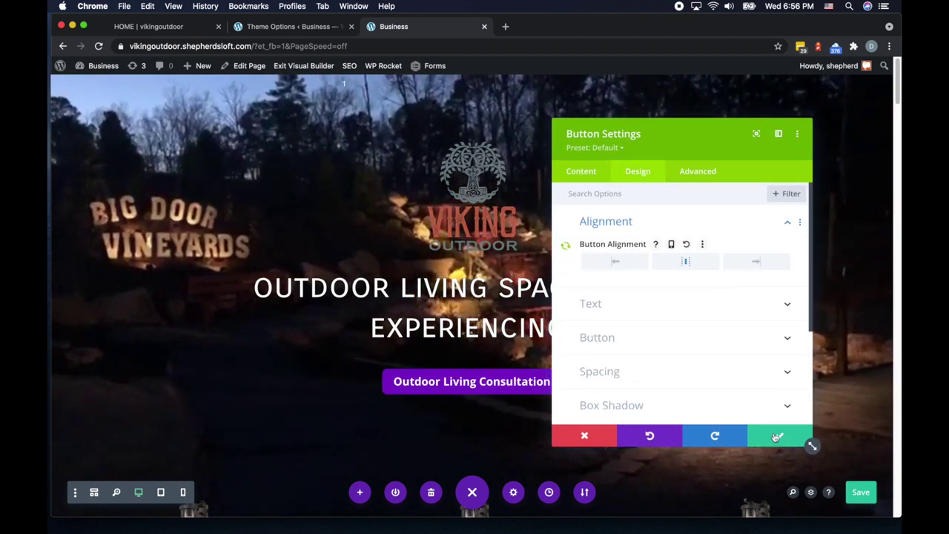
click(780, 438)
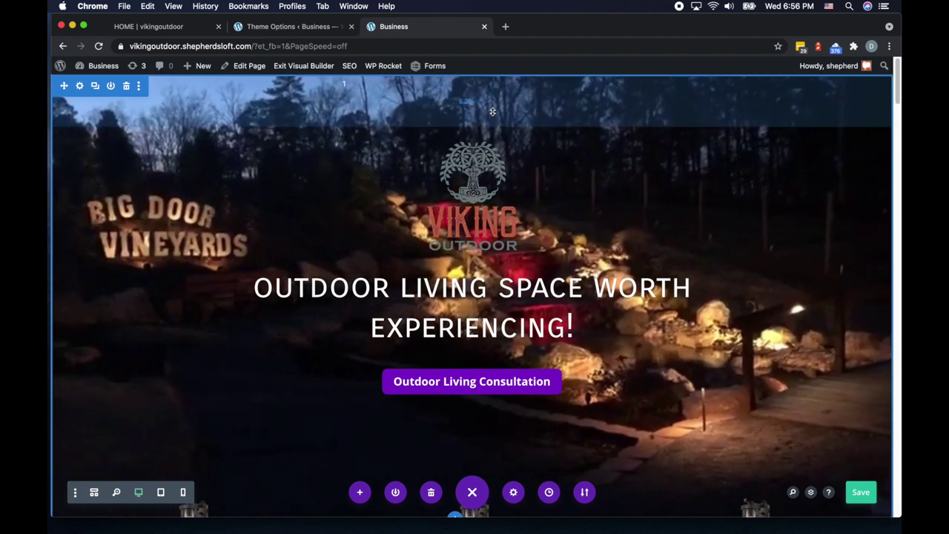
Remove the hero section's top padding and widen the gap between the logo and the heading.
drag(493, 111, 497, 76)
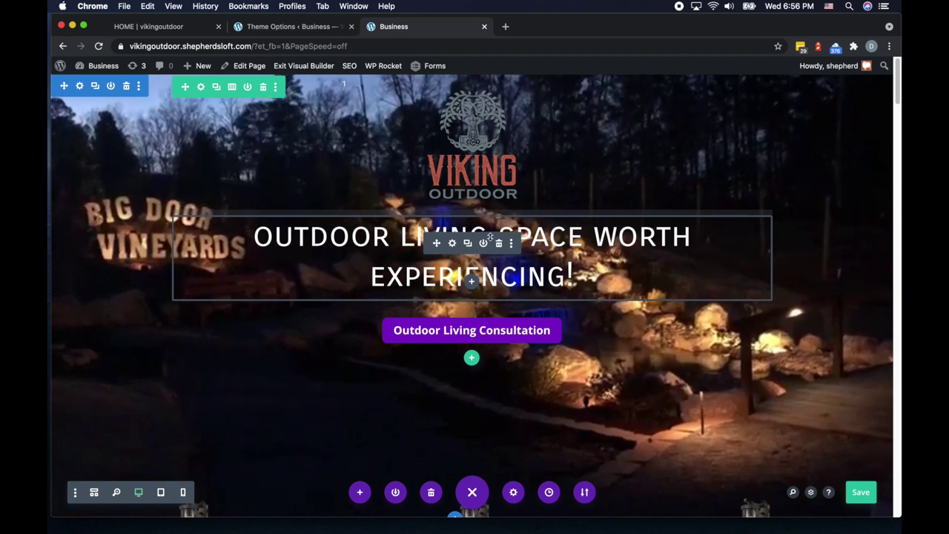
drag(491, 236, 494, 347)
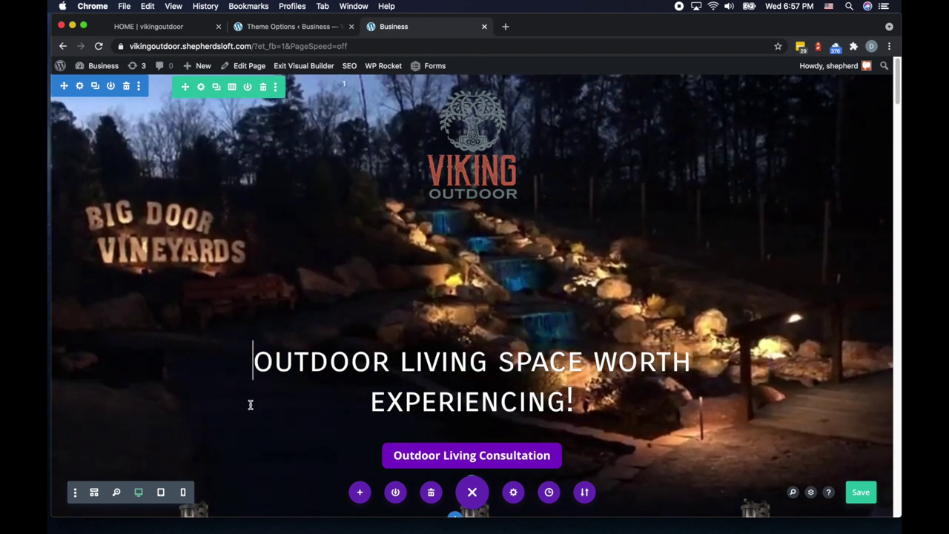
Insert "Creating An" before "outdoor living space worth experiencing!" in the hero heading.
text(Creatin)
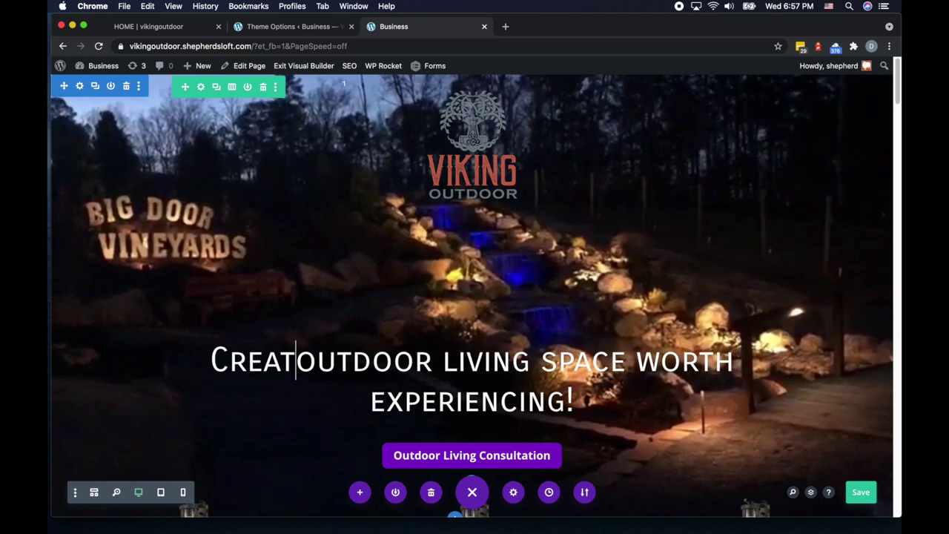
text(g )
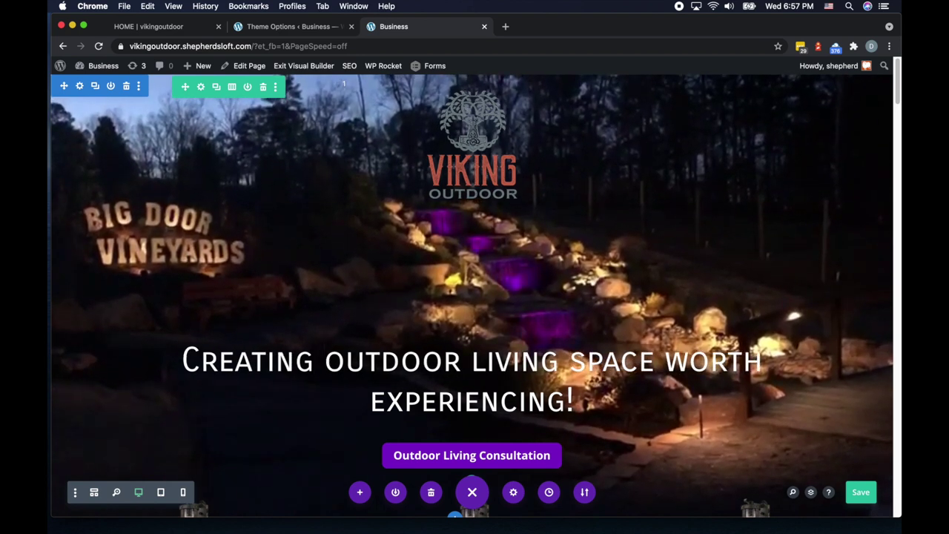
text(An)
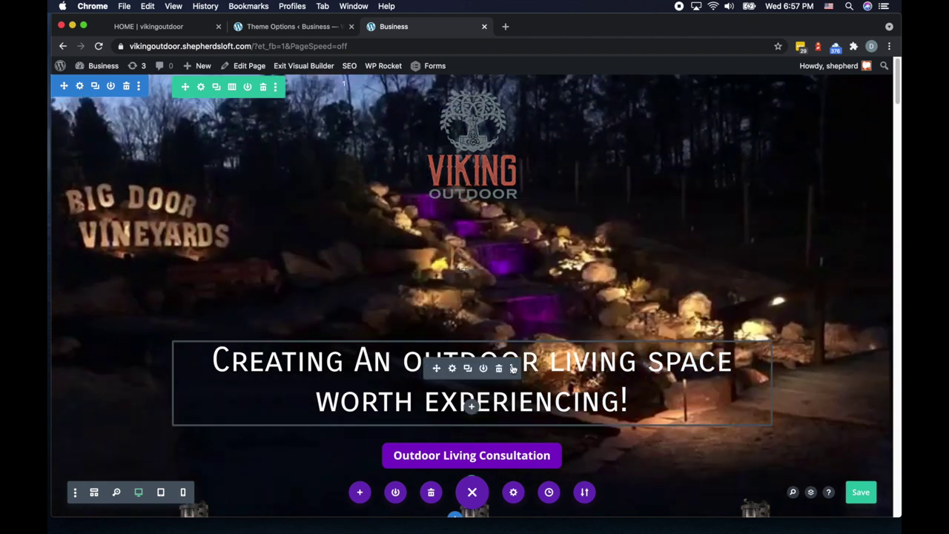
click(452, 369)
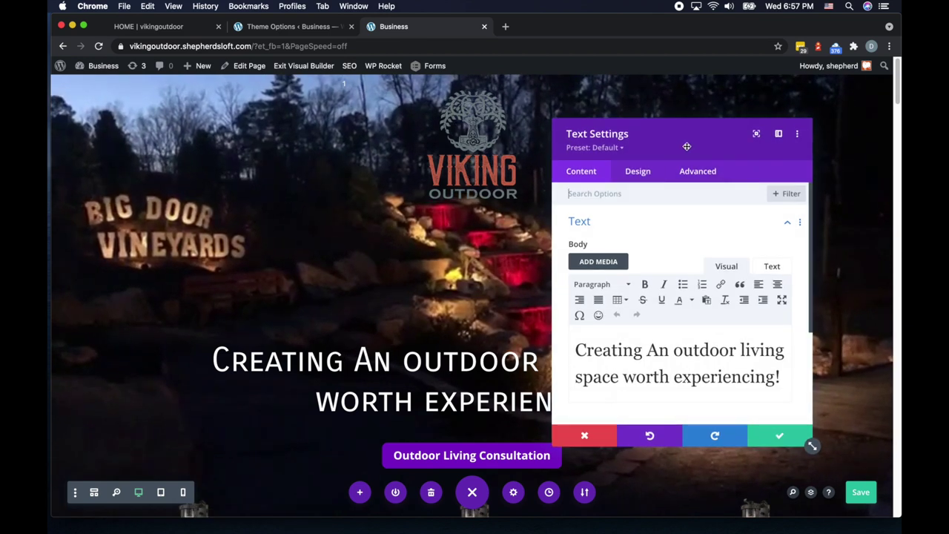
drag(687, 146, 689, 103)
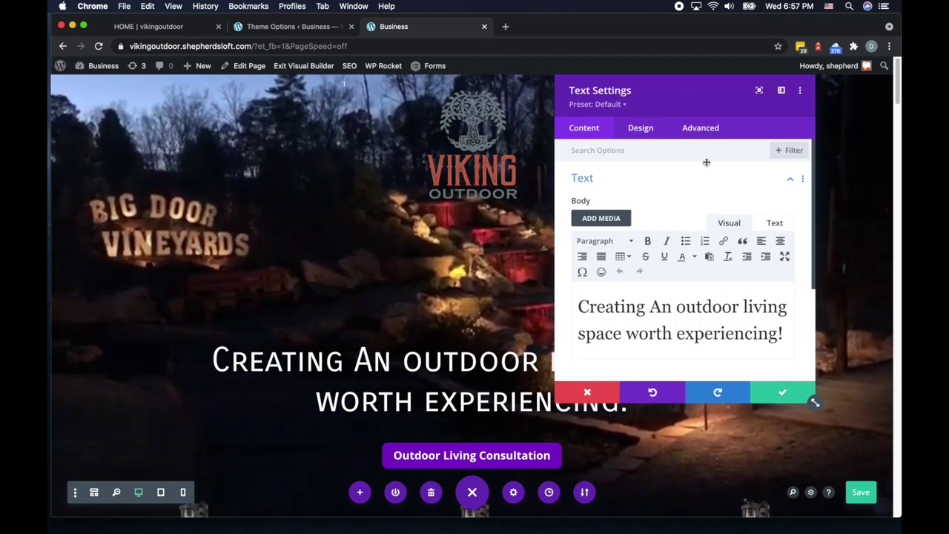
click(785, 391)
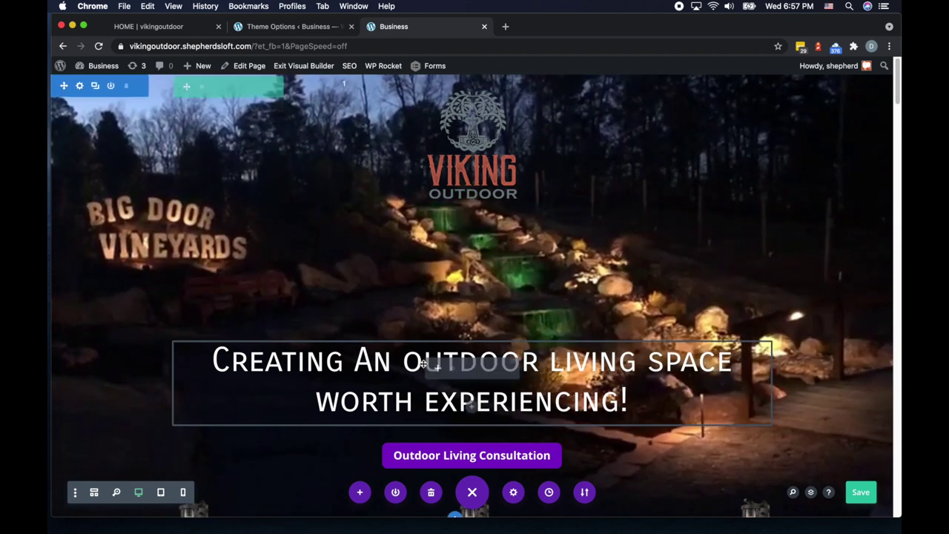
Capitalise the first letters of "Outdoor", "Living" and "Space" in the hero heading.
click(402, 362)
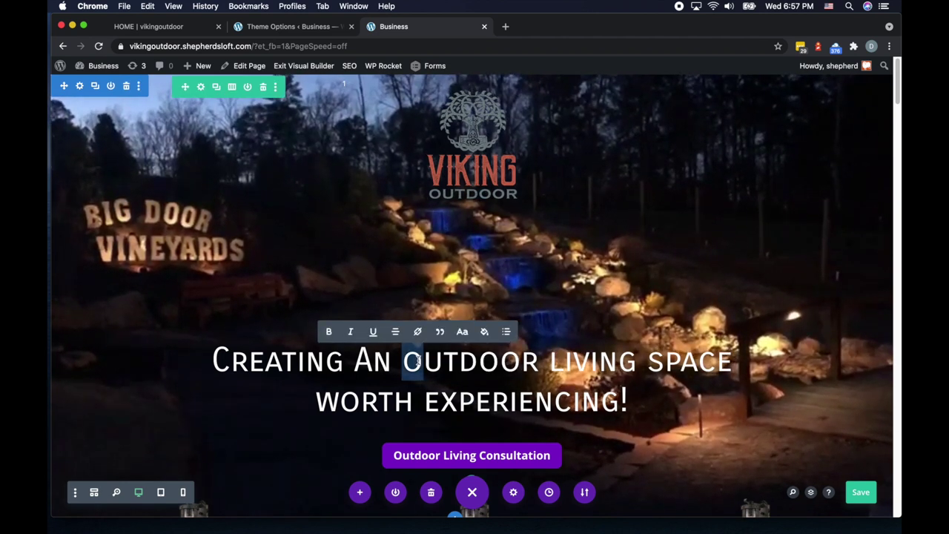
text(O)
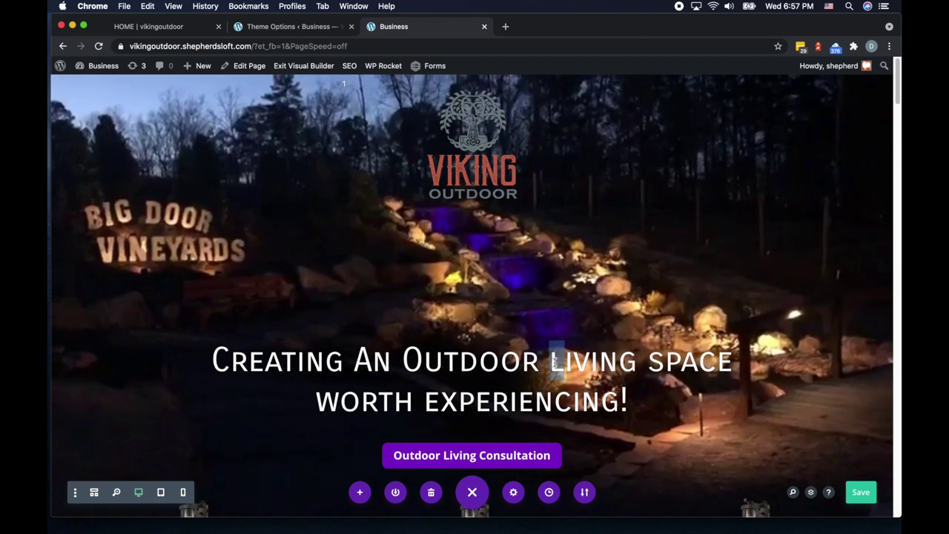
text(L)
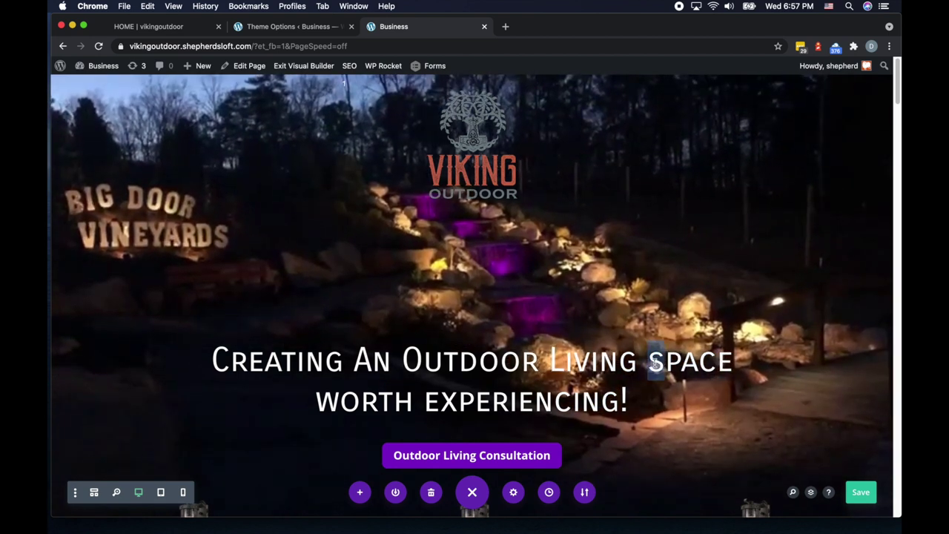
text(S)
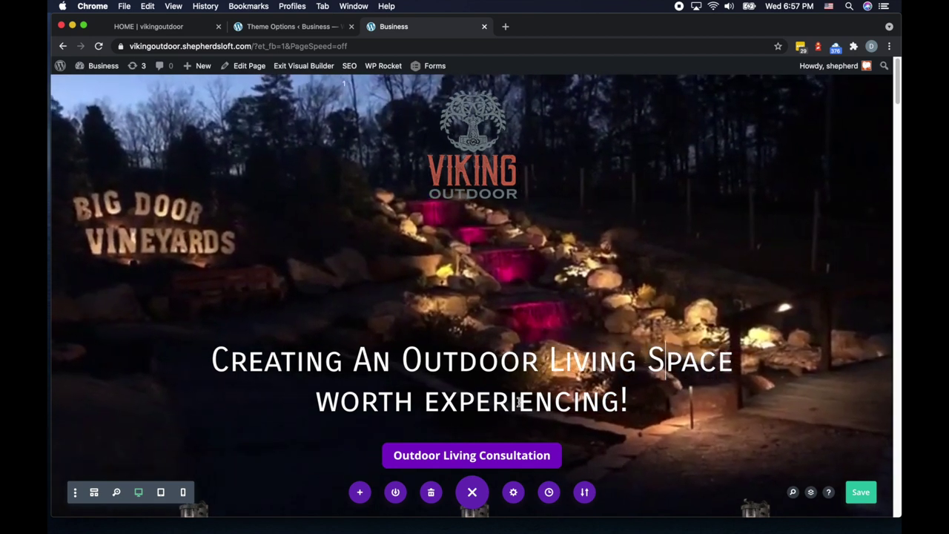
Capitalise the first letters of "Worth" and "Experiencing!" in the second line of the hero heading.
click(327, 404)
key(shift+Up)
click(333, 404)
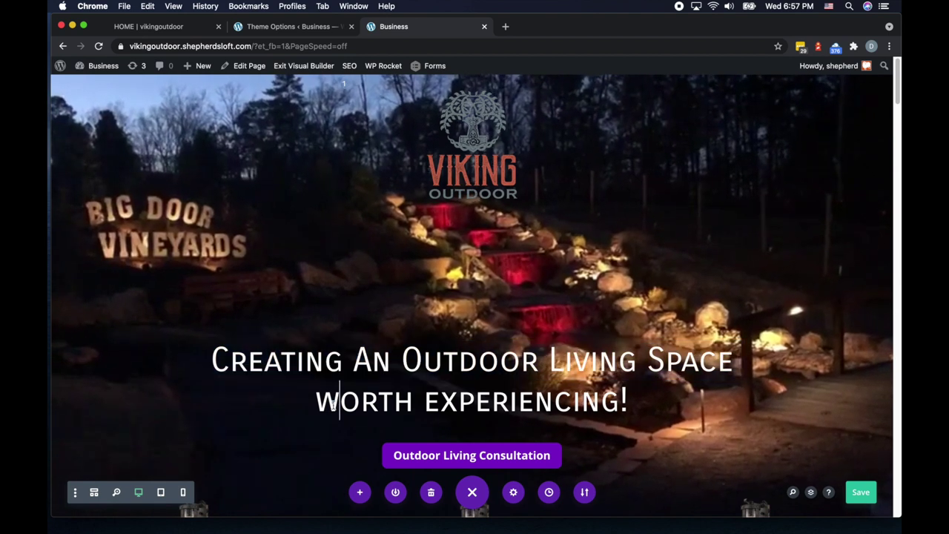
drag(340, 404, 318, 405)
text(W)
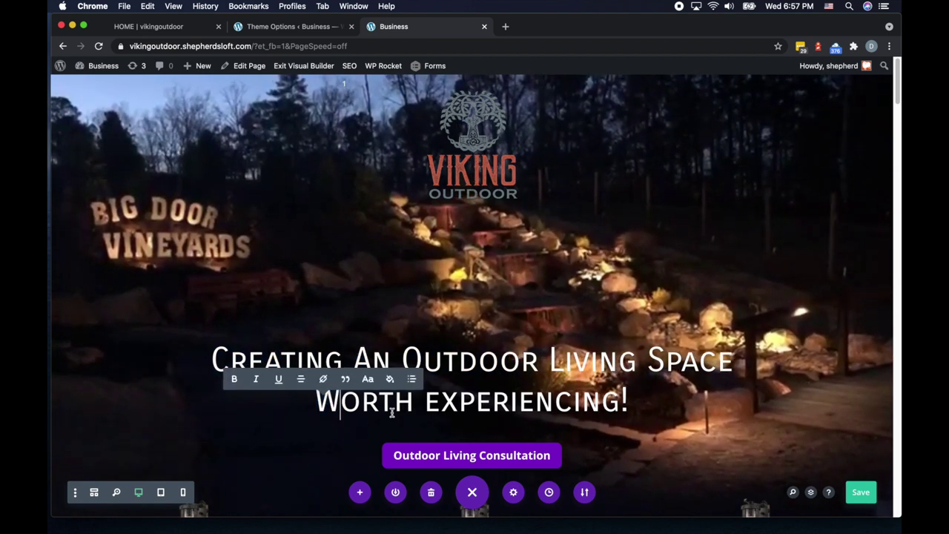
click(434, 404)
key(shift+Up)
click(433, 404)
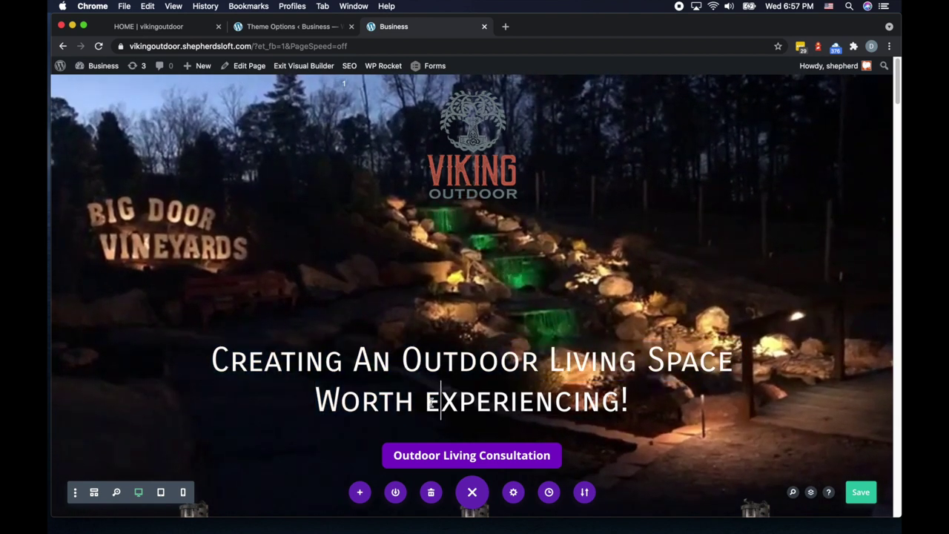
double_click(428, 401)
click(434, 404)
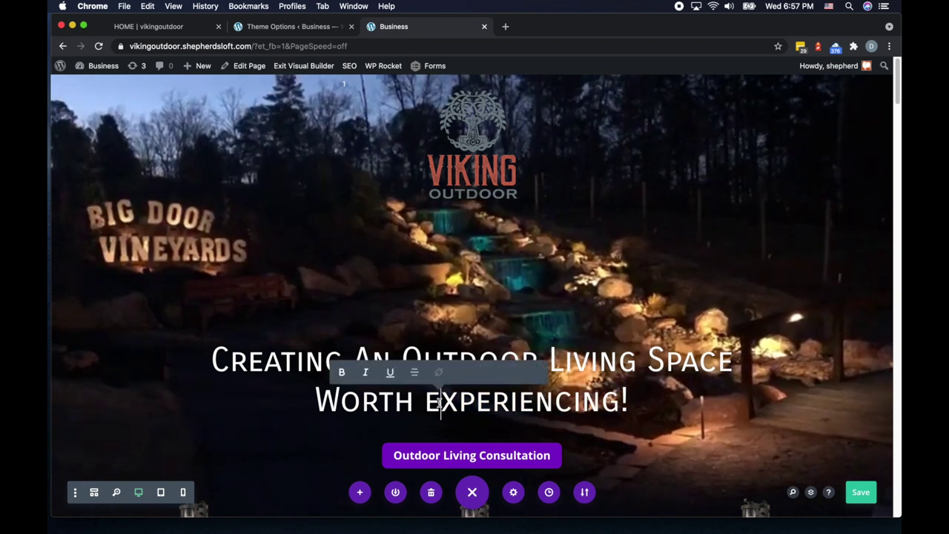
key(shift+Left)
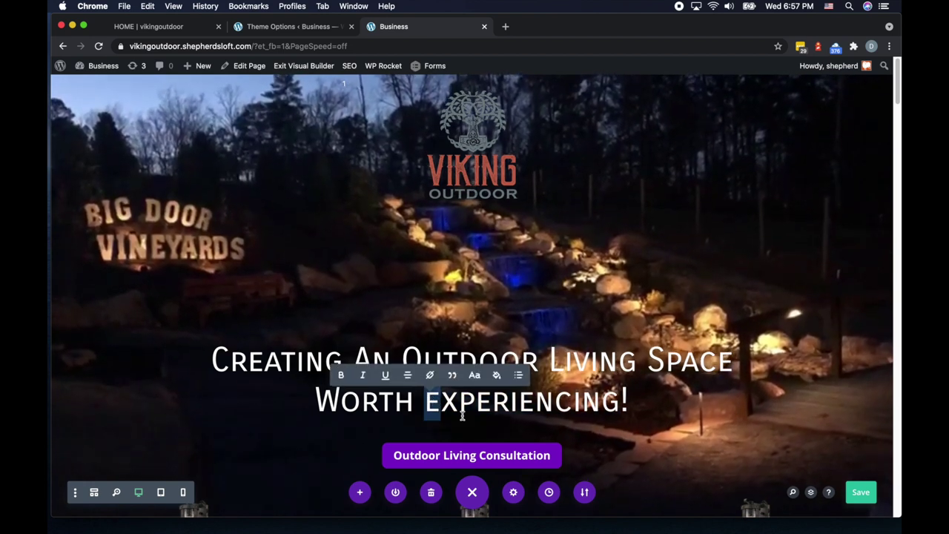
text(E)
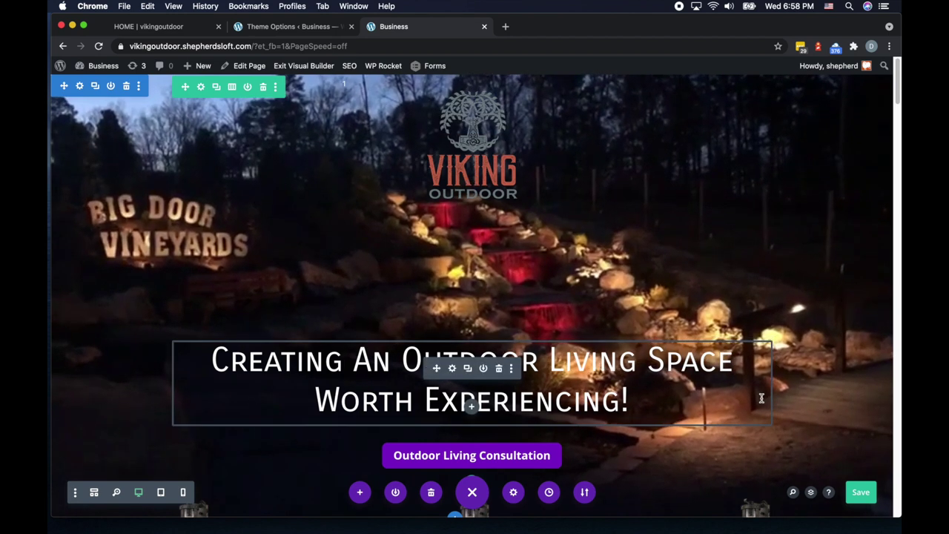
Give the hero heading's H1 text the second drop-shadow preset, the one offset diagonally down to the right.
click(453, 369)
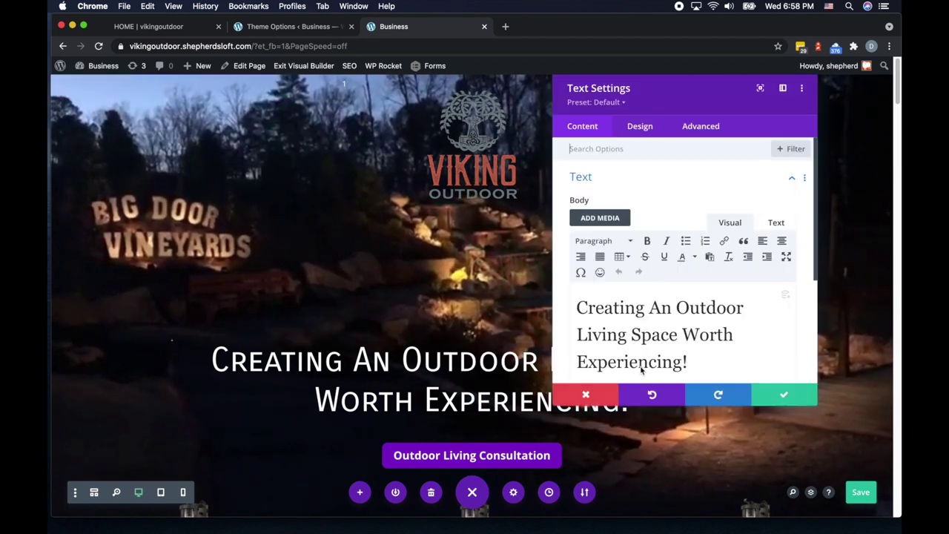
drag(698, 123, 252, 158)
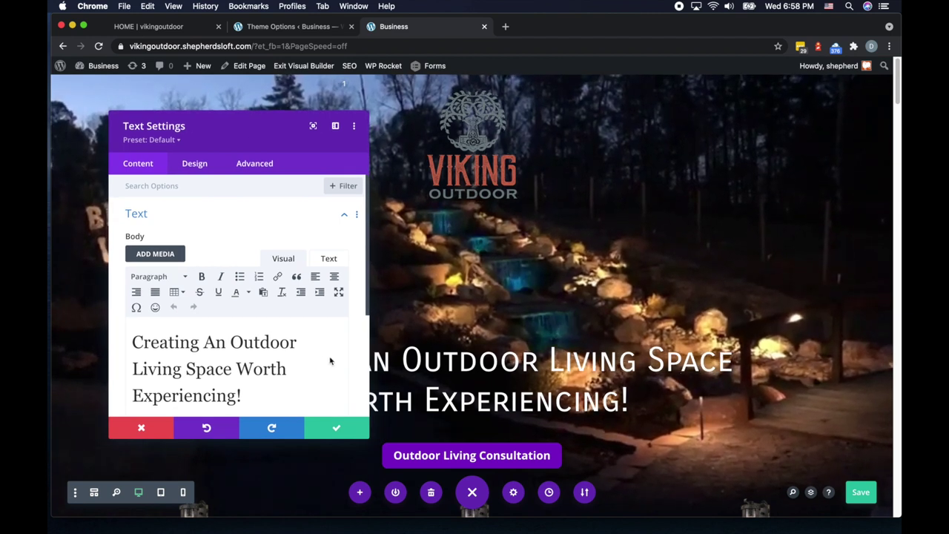
click(195, 163)
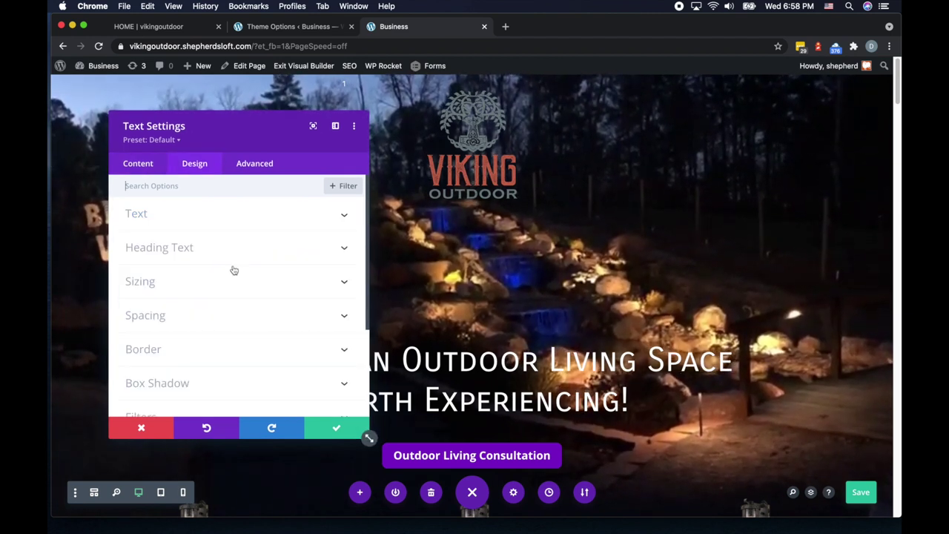
click(170, 252)
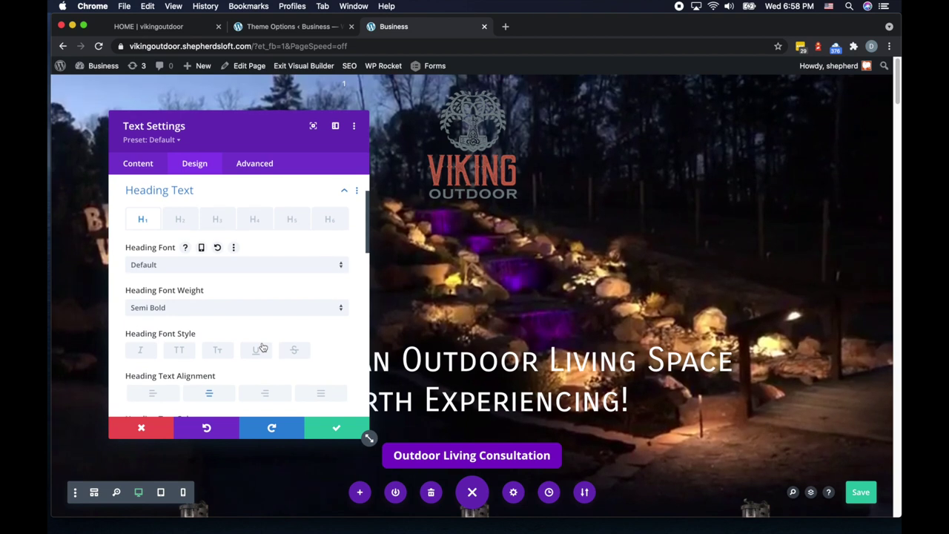
scroll(262, 346, down, 3)
scroll(262, 347, down, 8)
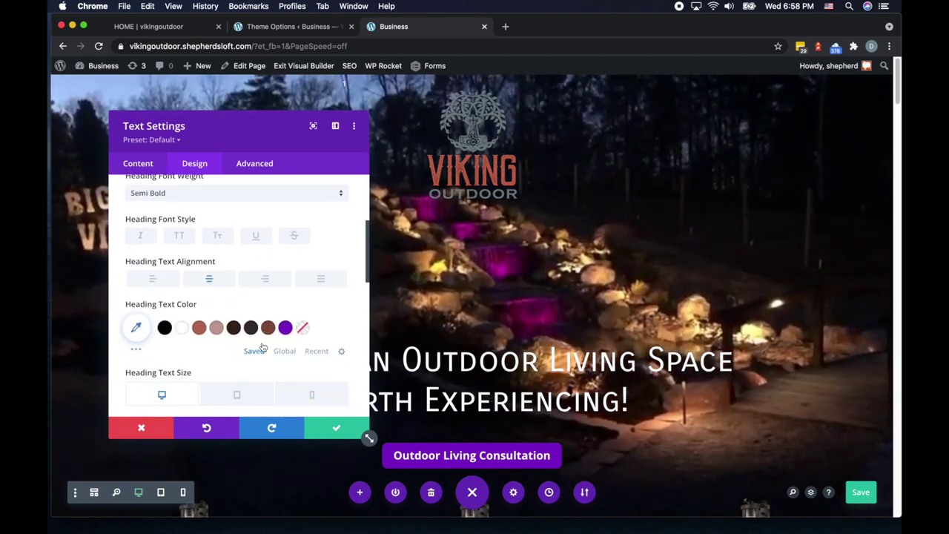
scroll(262, 346, down, 4)
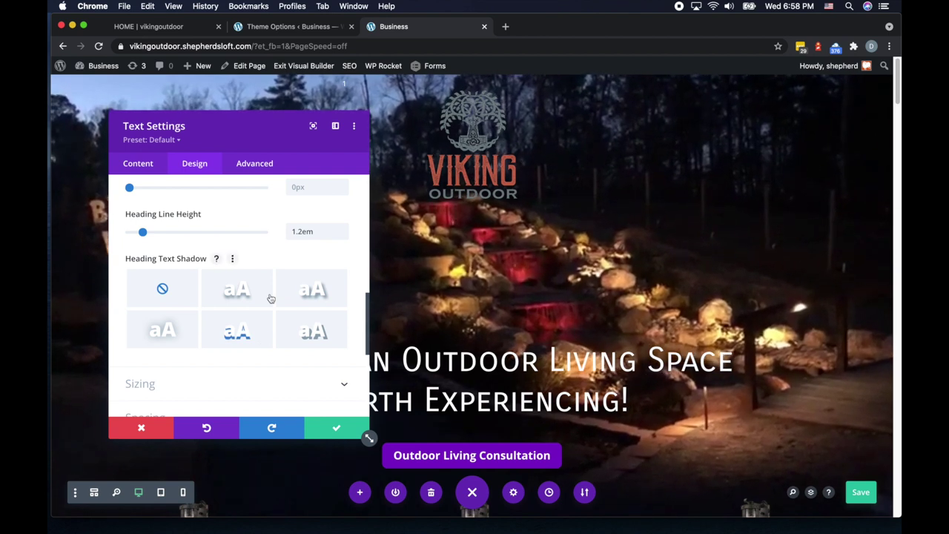
click(320, 293)
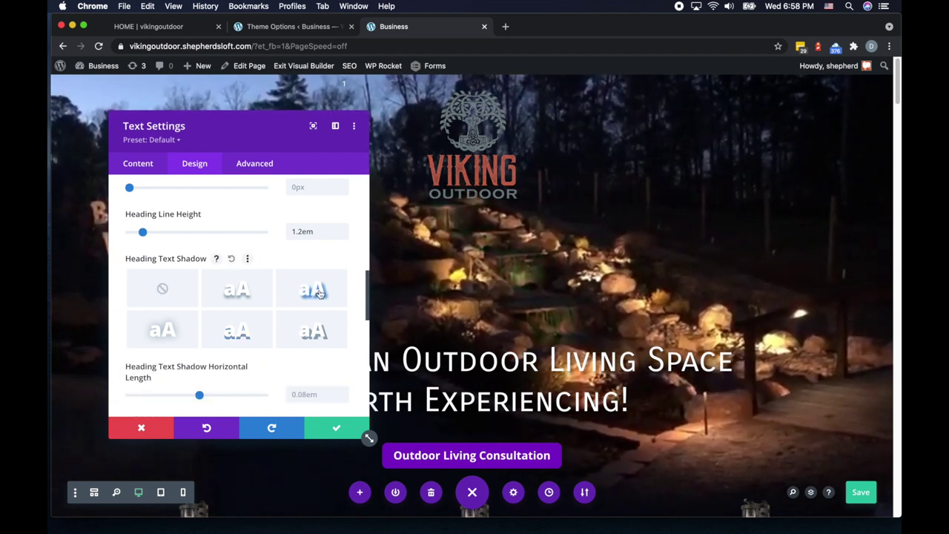
Set the heading's text shadow colour to solid black and apply the text settings.
scroll(312, 311, down, 5)
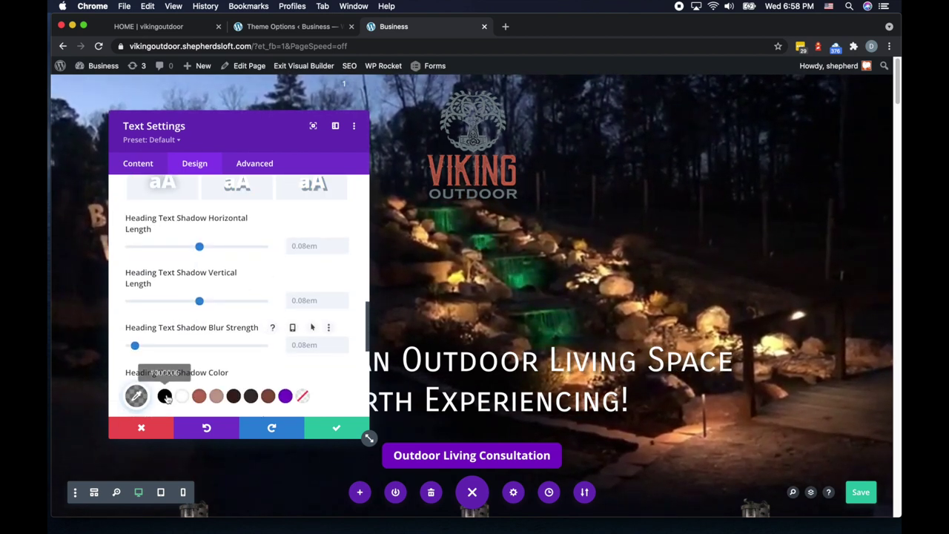
click(166, 398)
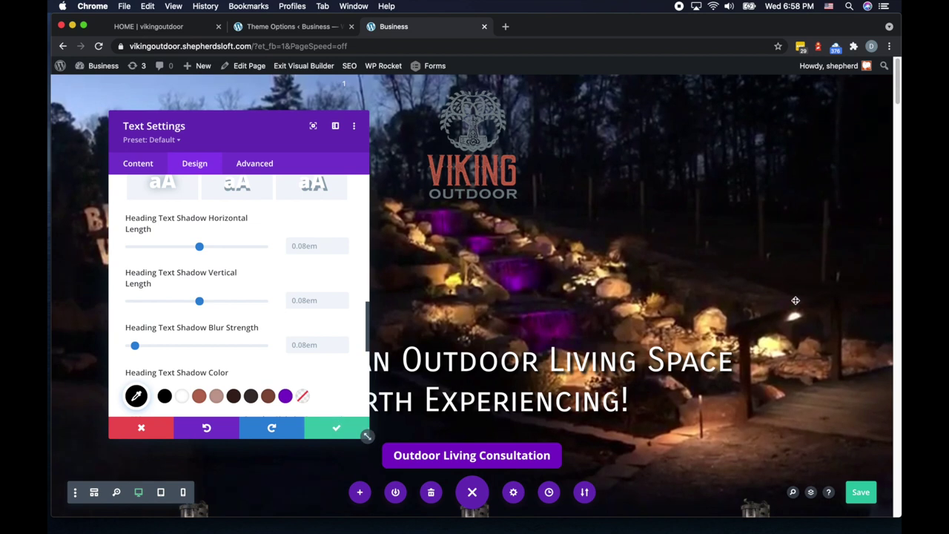
click(349, 428)
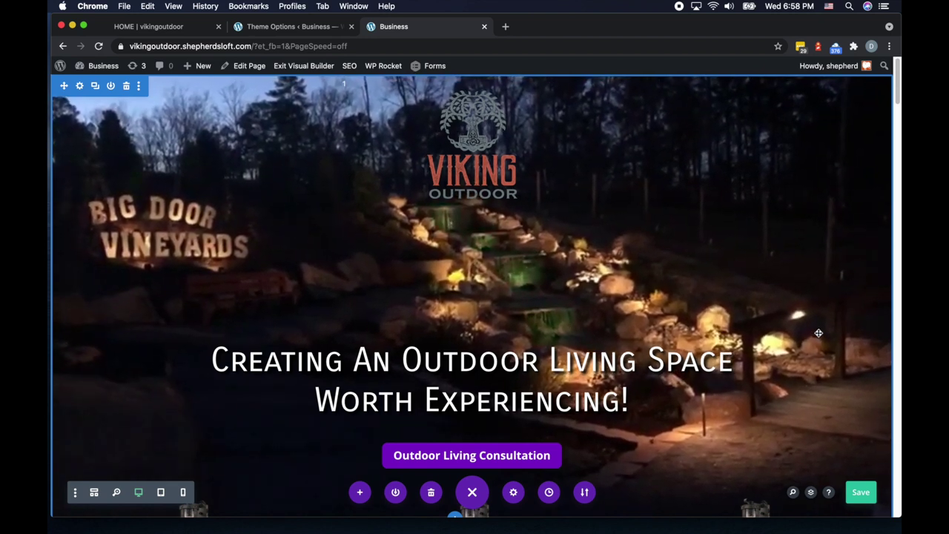
Delete the slanted white and black divider section between the three lantern blurbs and the "Hiding inside like a hermit crab?" section.
scroll(819, 333, down, 5)
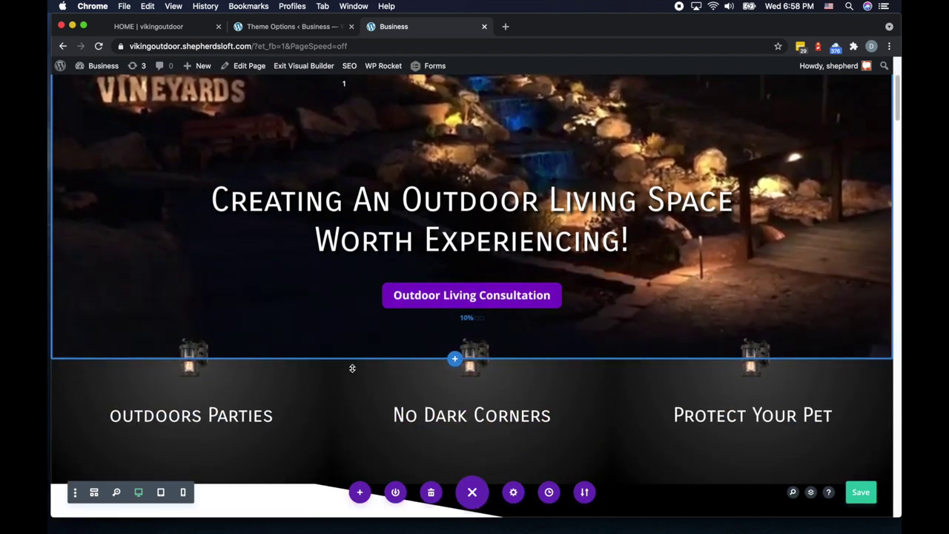
scroll(698, 410, down, 2)
scroll(698, 410, down, 3)
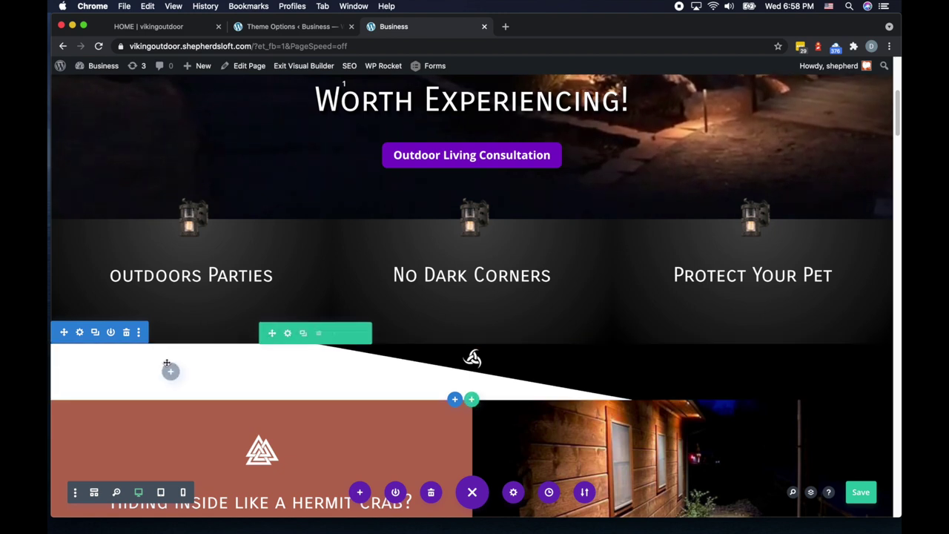
click(126, 333)
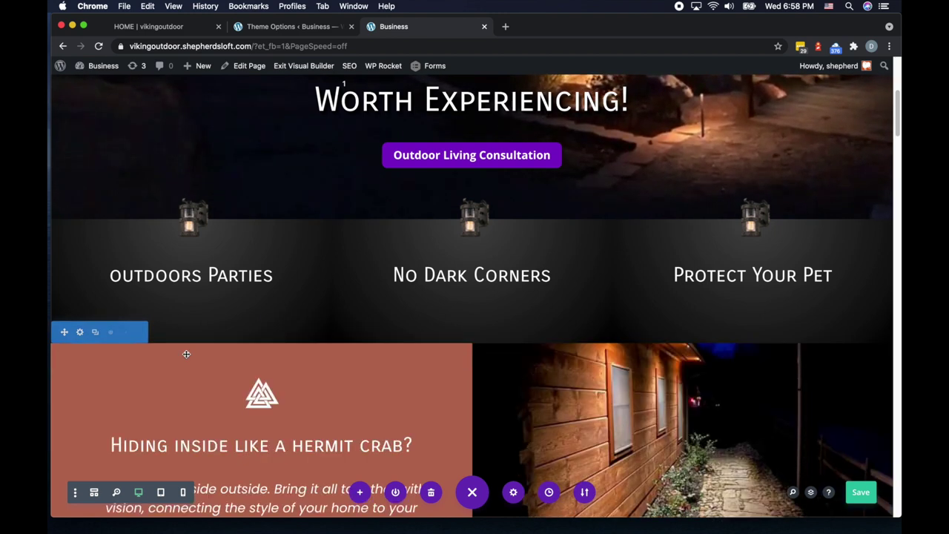
Examine the sections below the hero, comparing the hermit crab section's background with the textured red three-step section.
scroll(551, 423, down, 2)
scroll(550, 424, down, 2)
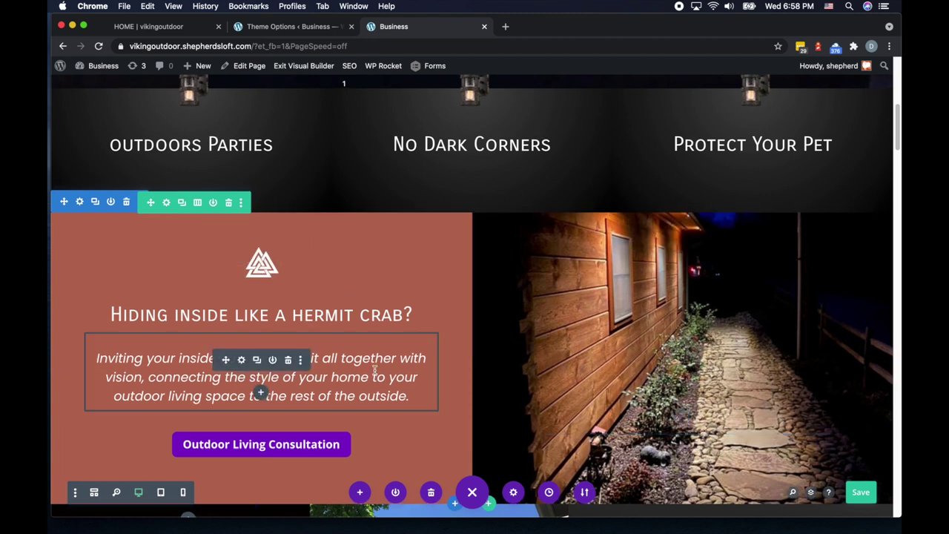
scroll(263, 393, up, 1)
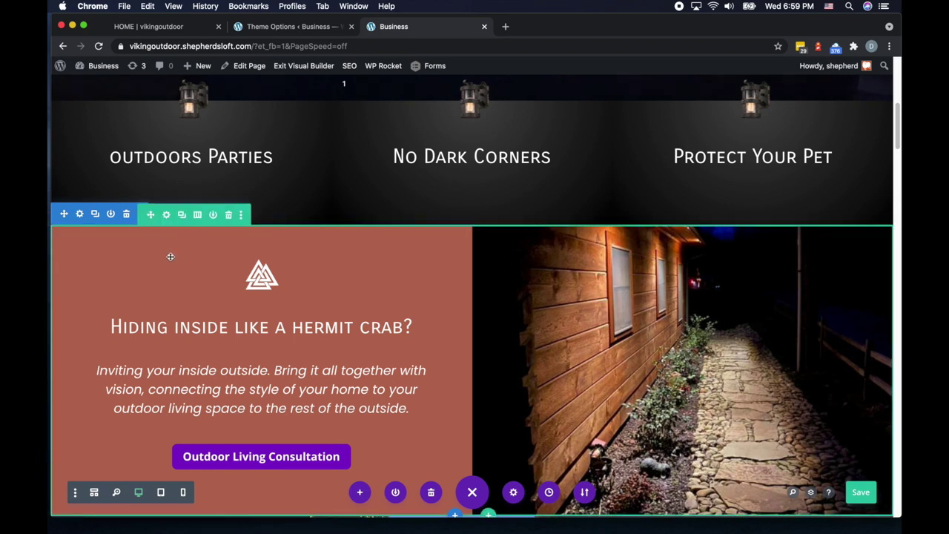
scroll(171, 257, down, 15)
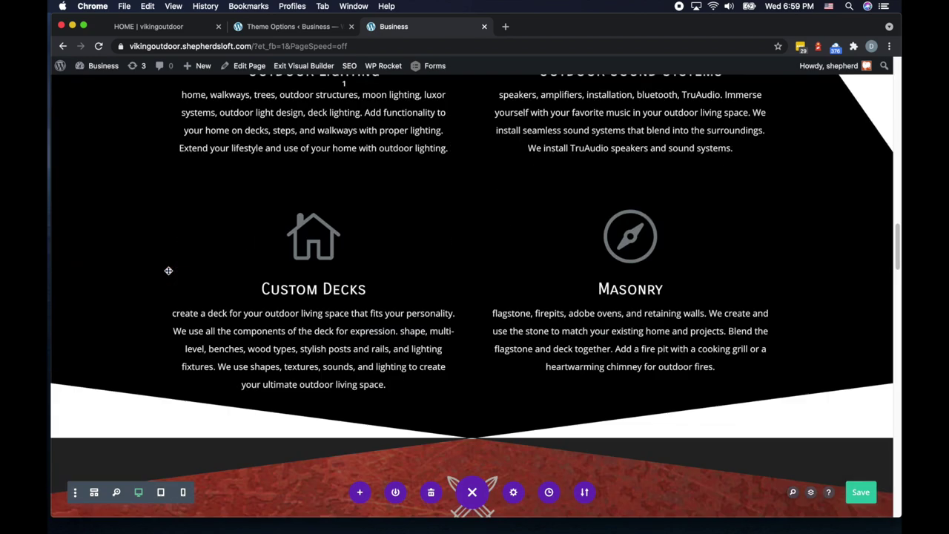
scroll(169, 270, down, 8)
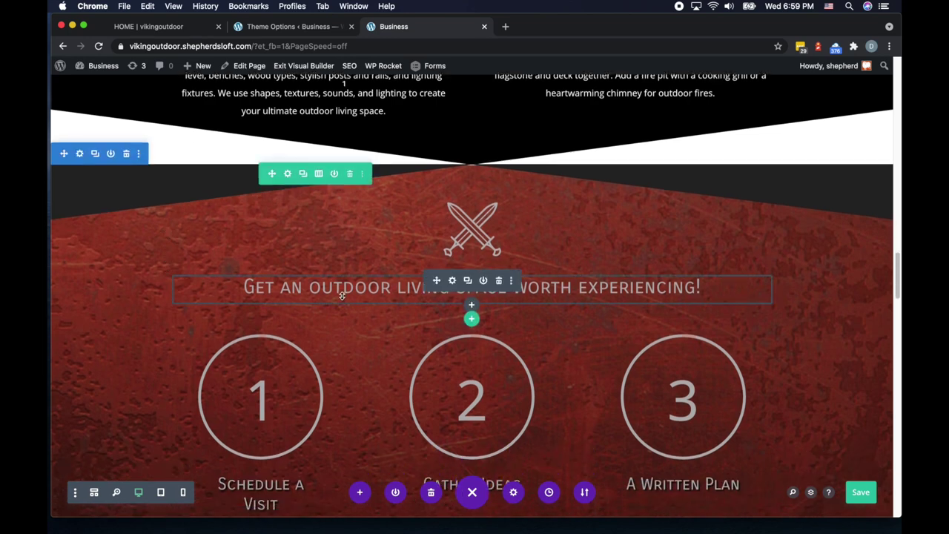
scroll(337, 278, up, 12)
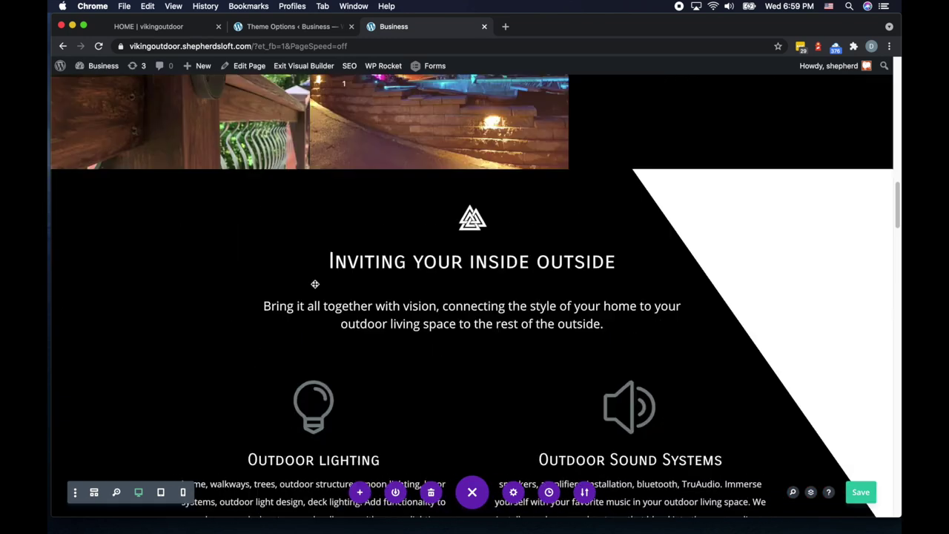
scroll(315, 285, up, 5)
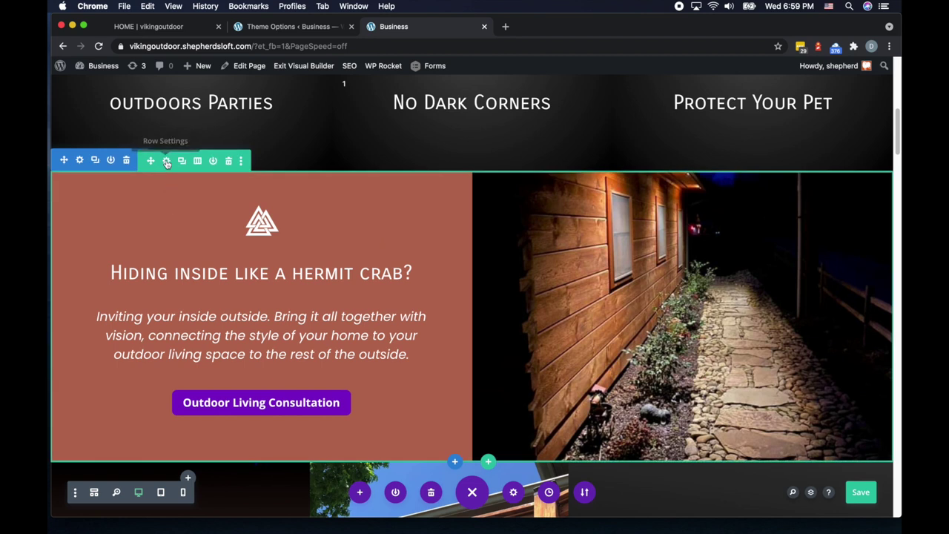
Set the red textured image from the media library as the background image of the "Hiding inside like a hermit crab?" column.
click(167, 162)
drag(225, 159, 655, 154)
click(573, 251)
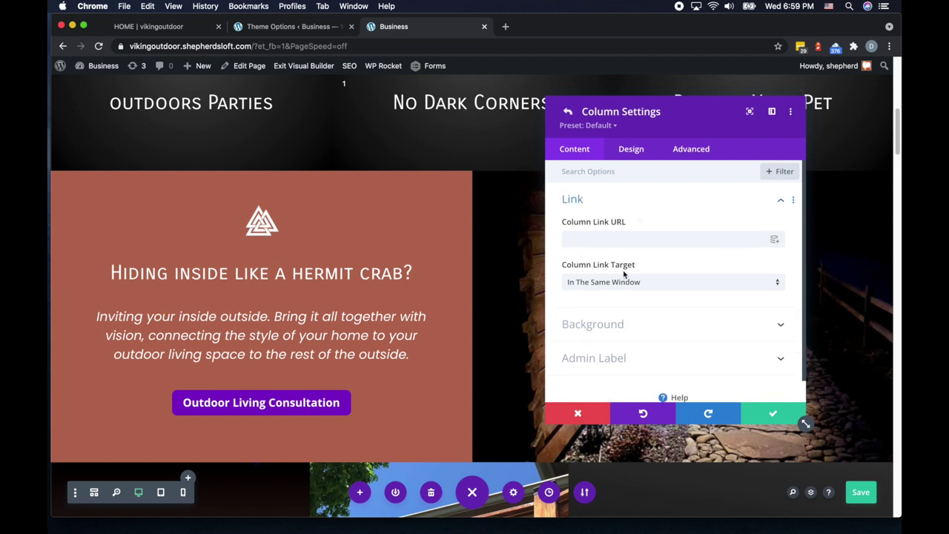
click(683, 337)
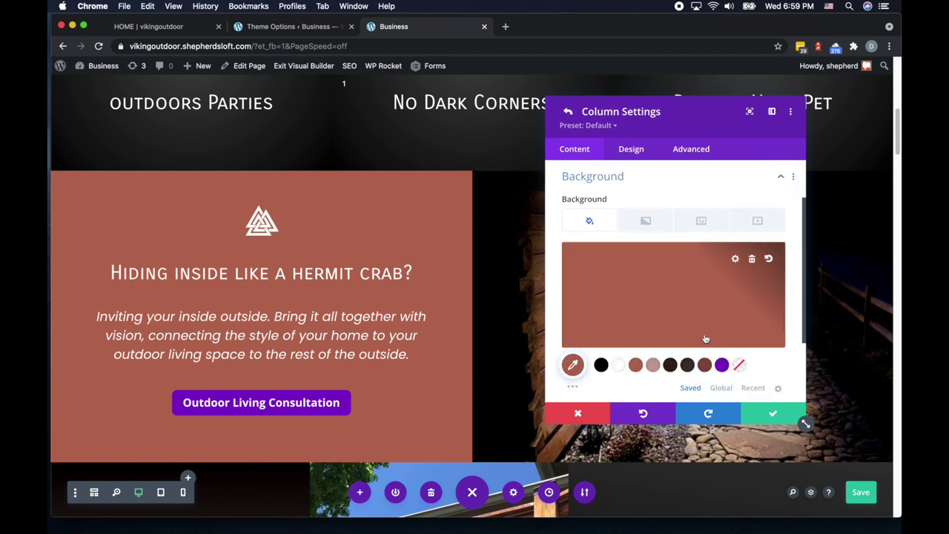
click(702, 221)
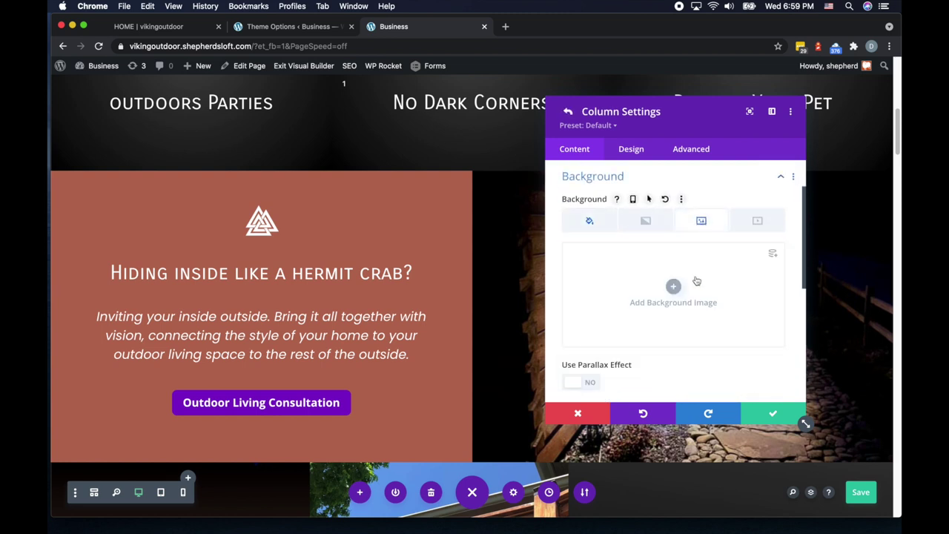
click(673, 284)
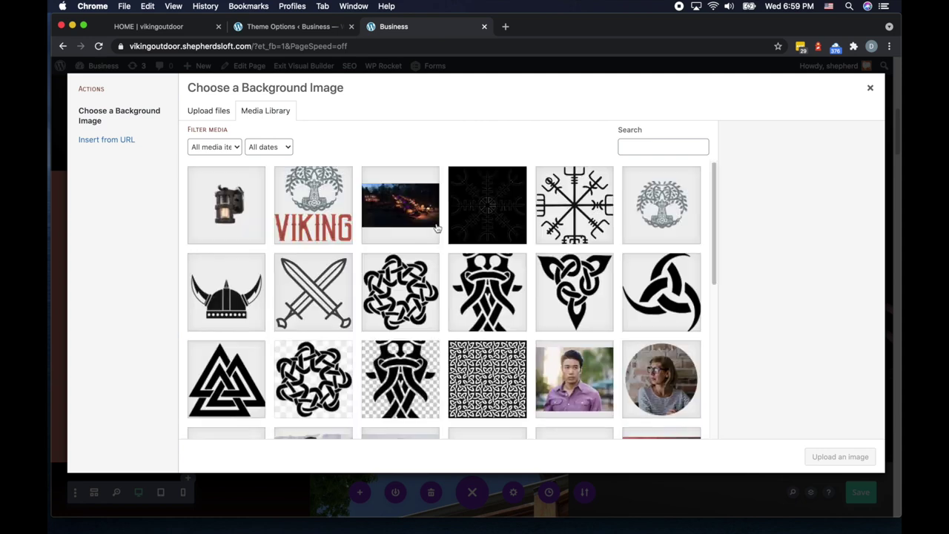
scroll(471, 269, down, 8)
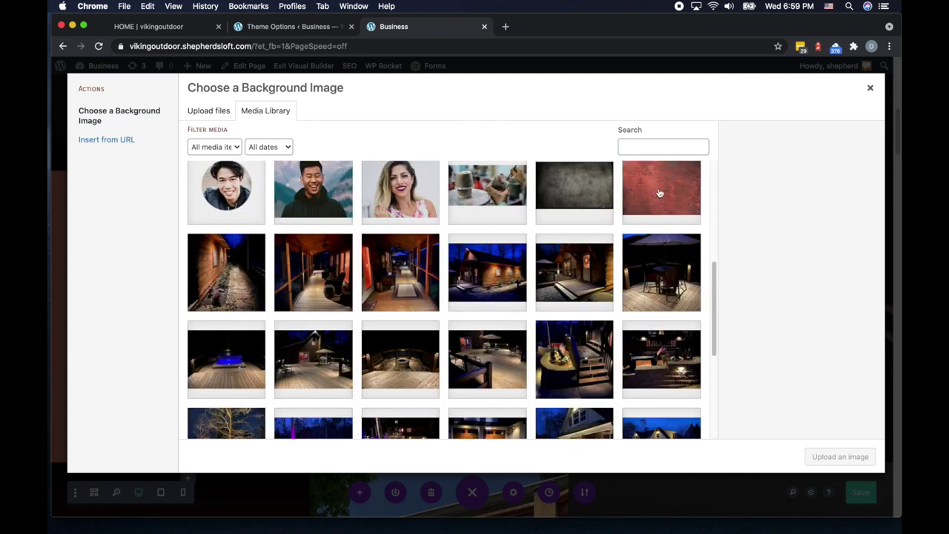
click(659, 193)
click(845, 455)
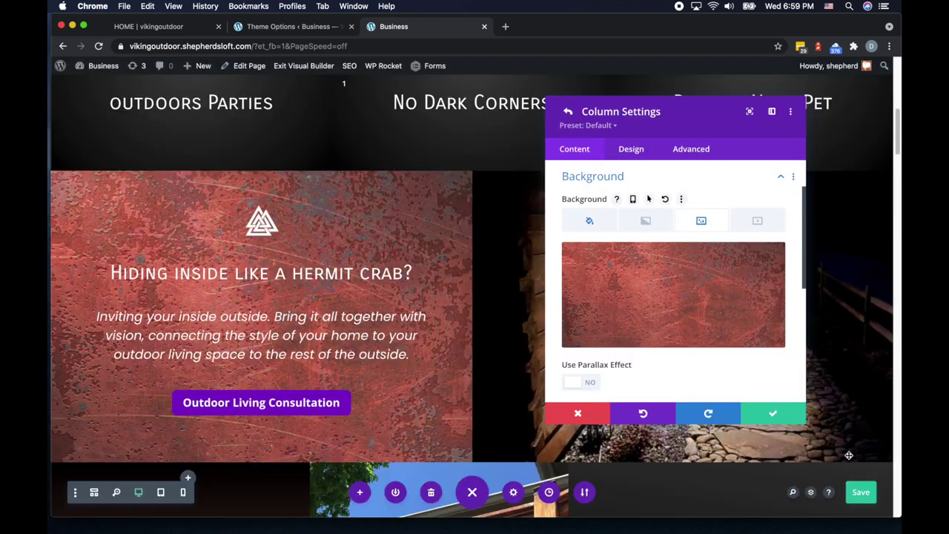
Set the hermit crab column's background image blend to Multiply after trying Screen, and apply the column and row settings.
click(647, 220)
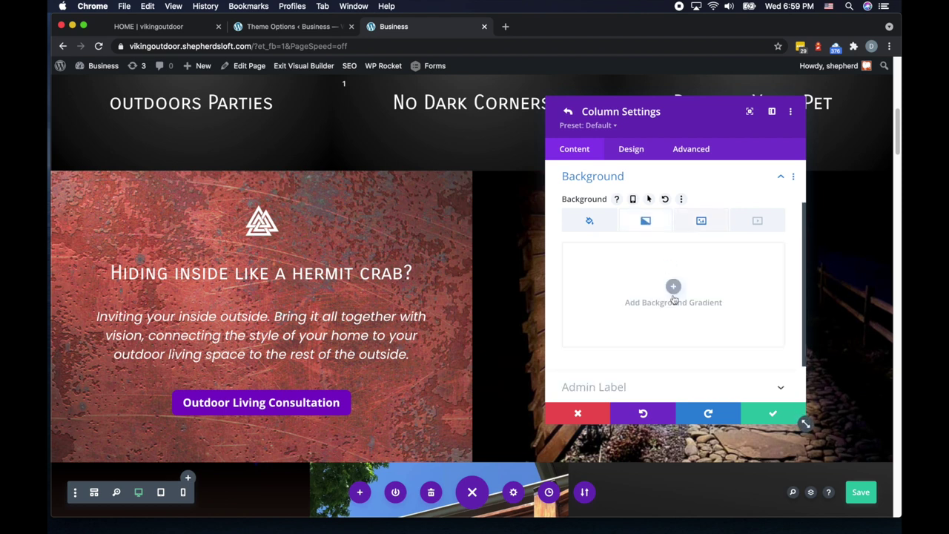
click(701, 220)
scroll(682, 277, down, 3)
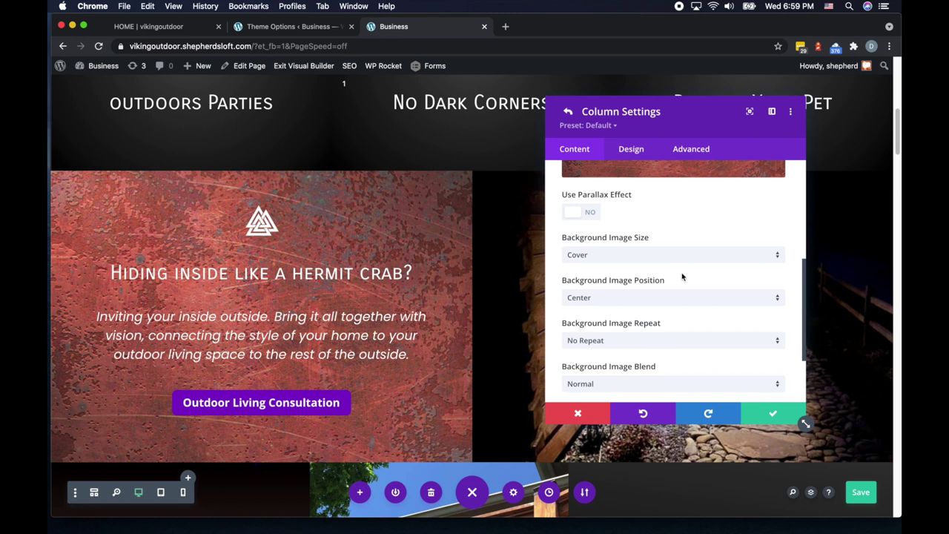
scroll(683, 278, down, 1)
click(598, 353)
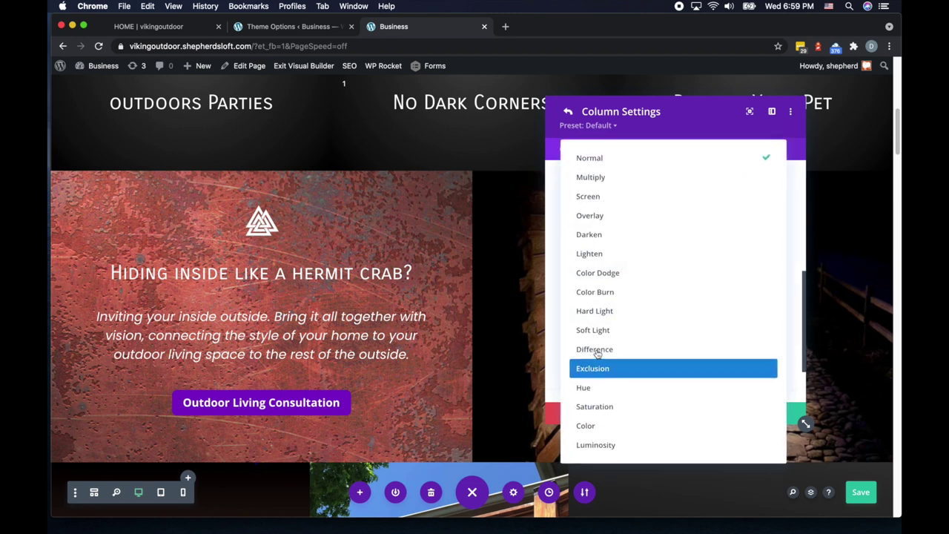
click(614, 198)
scroll(635, 245, down, 1)
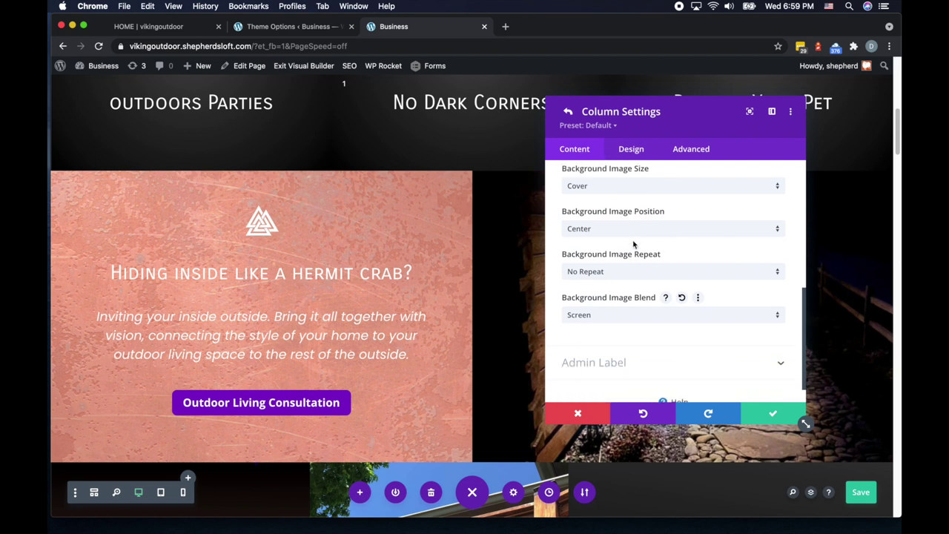
click(607, 322)
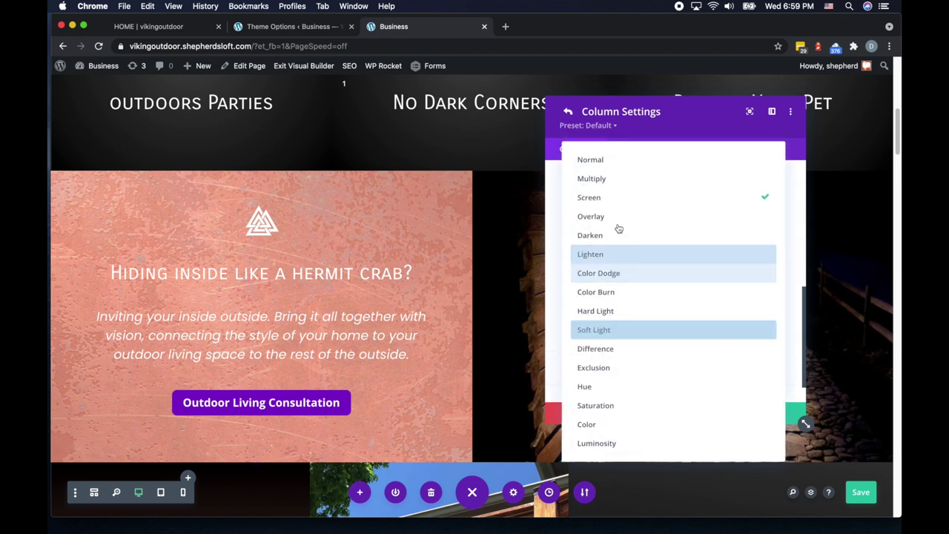
click(619, 179)
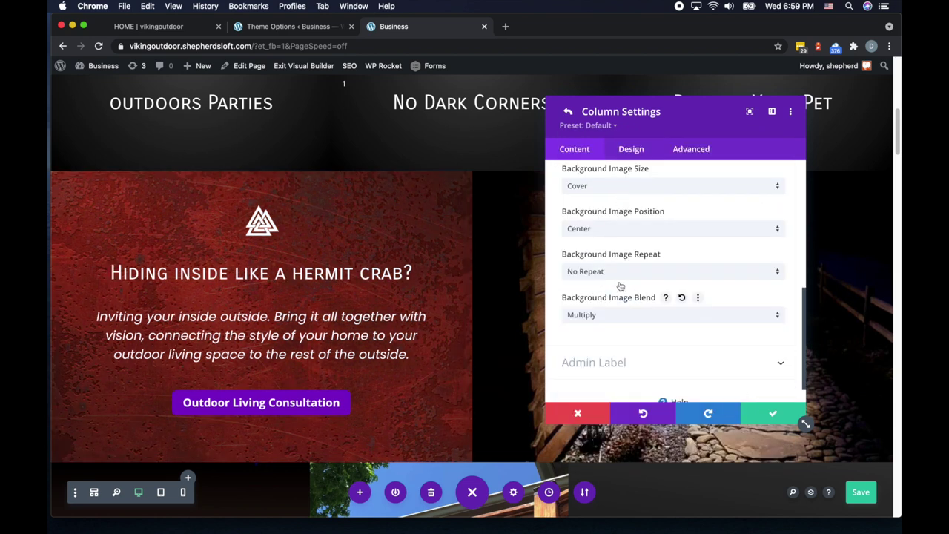
click(772, 413)
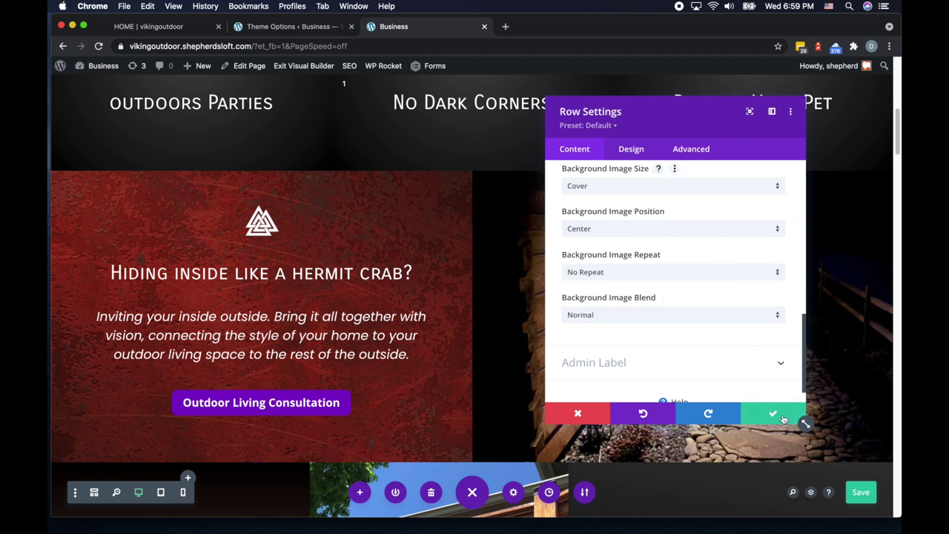
click(771, 415)
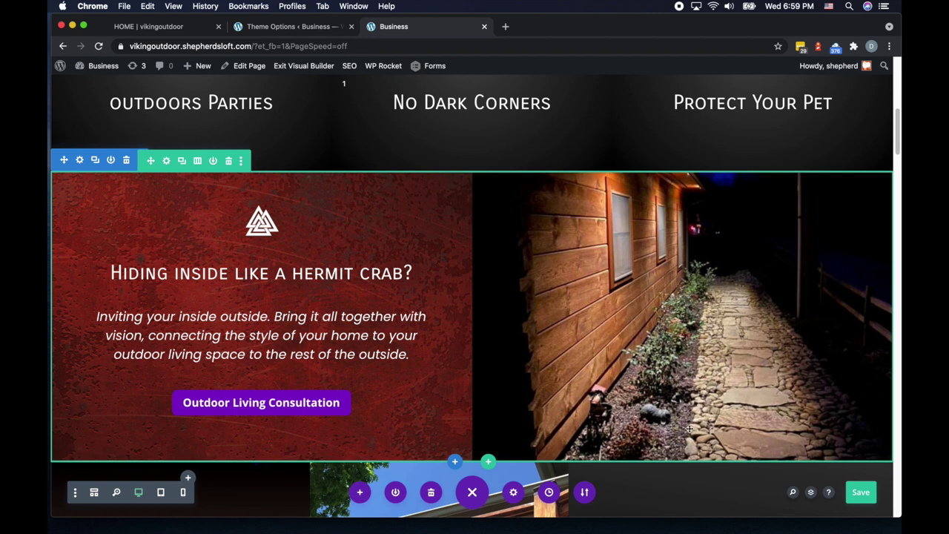
Examine the page from the lantern blurbs down past the photo grid beside "It's sure is dark out there!".
scroll(690, 425, down, 1)
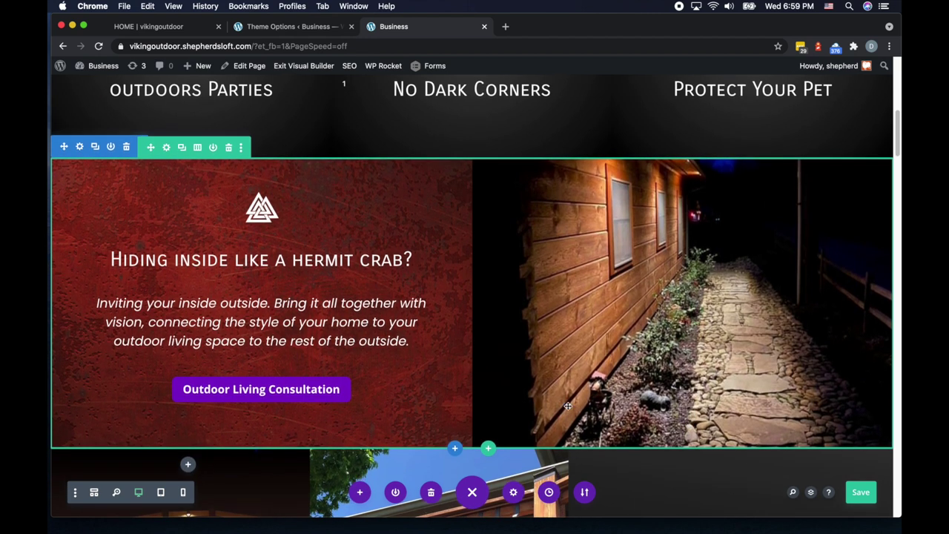
scroll(568, 406, down, 3)
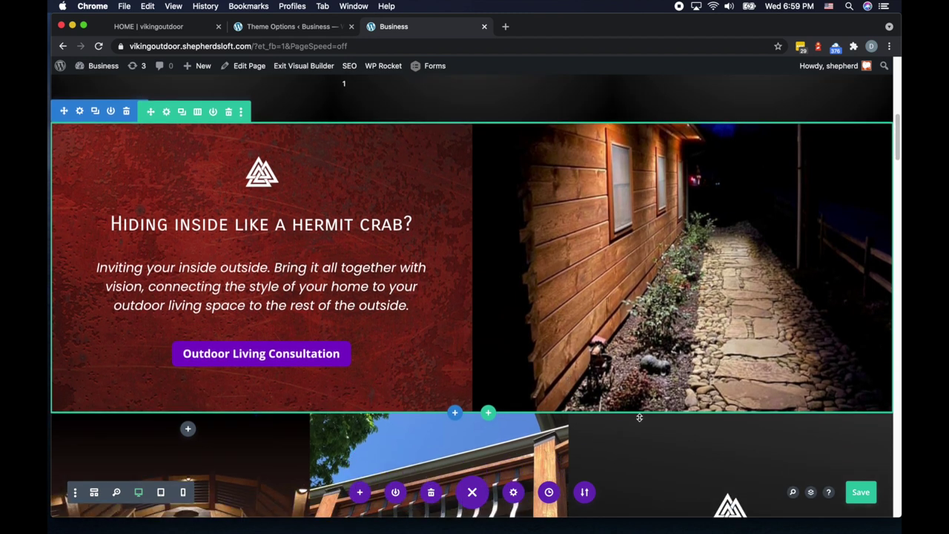
scroll(641, 420, up, 8)
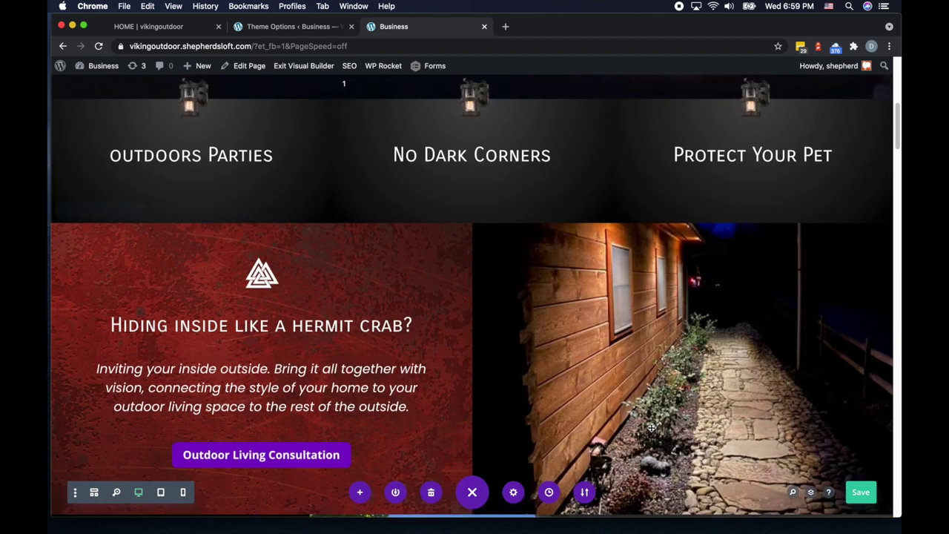
scroll(652, 427, down, 18)
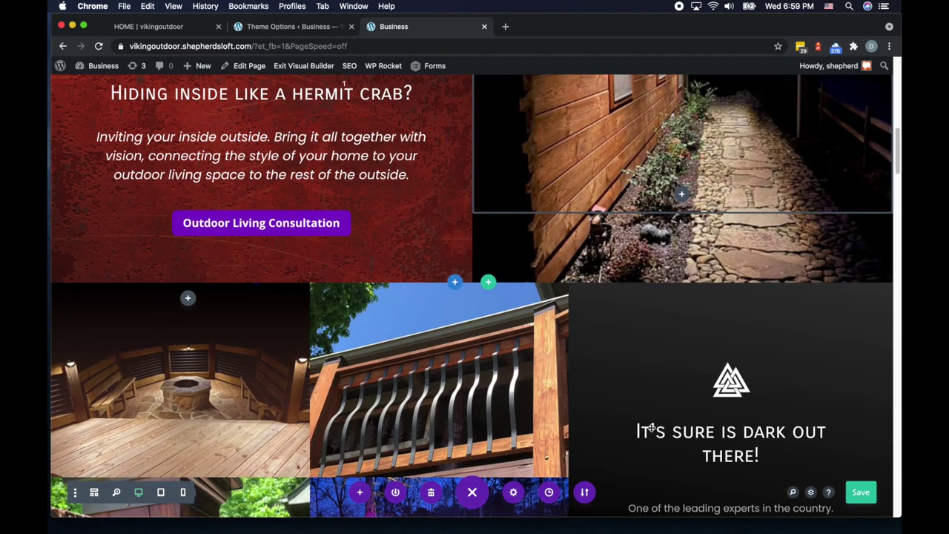
scroll(652, 427, down, 14)
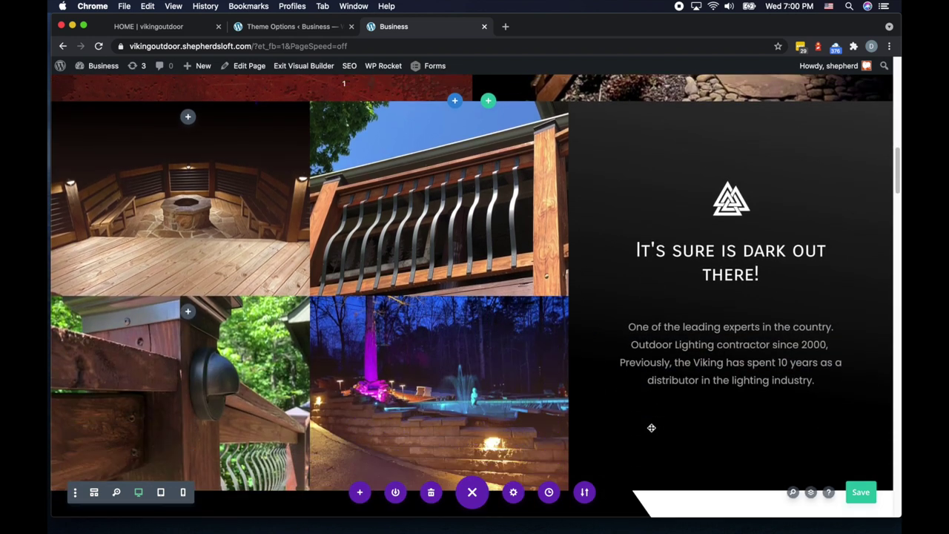
scroll(652, 427, down, 15)
scroll(650, 428, up, 20)
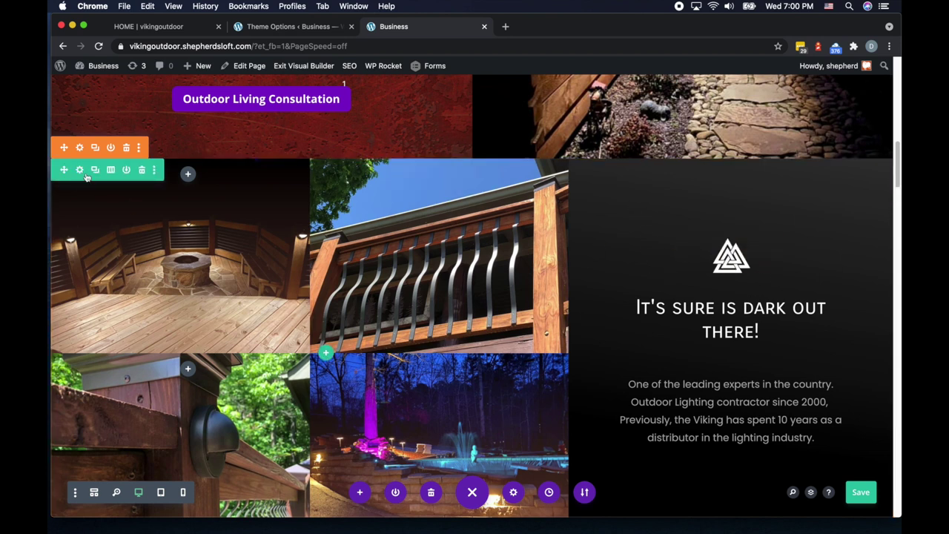
Set the black and white Celtic knot pattern from the media library as the background image of the "It's sure is dark out there!" section.
click(80, 171)
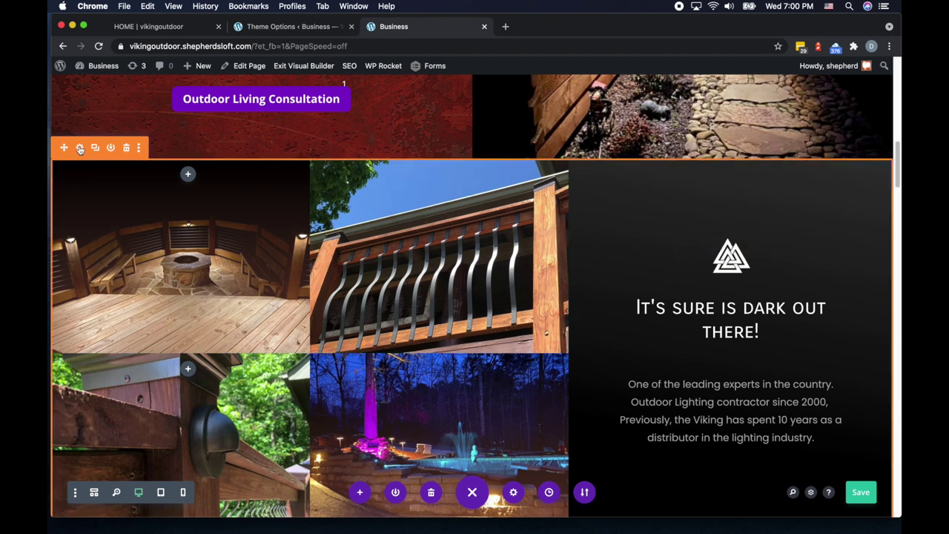
drag(608, 101, 186, 152)
click(174, 282)
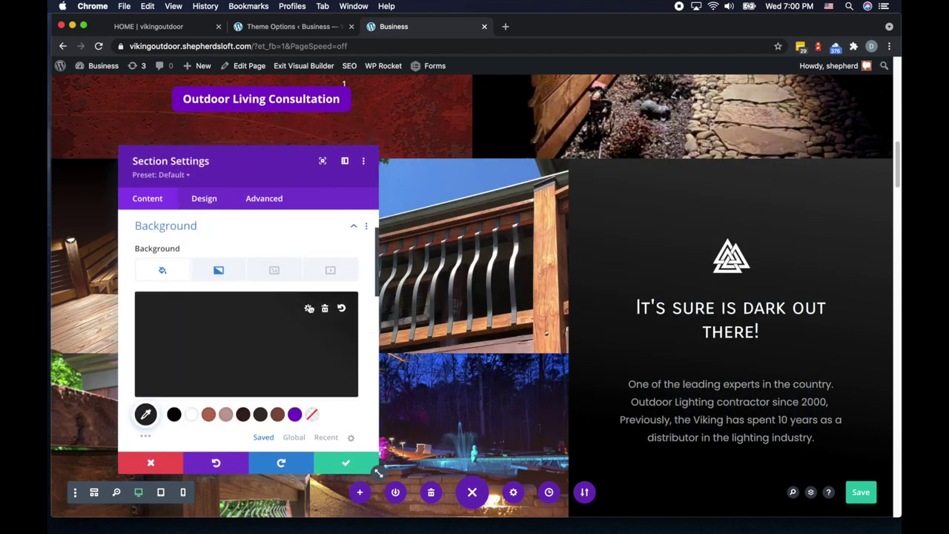
click(274, 270)
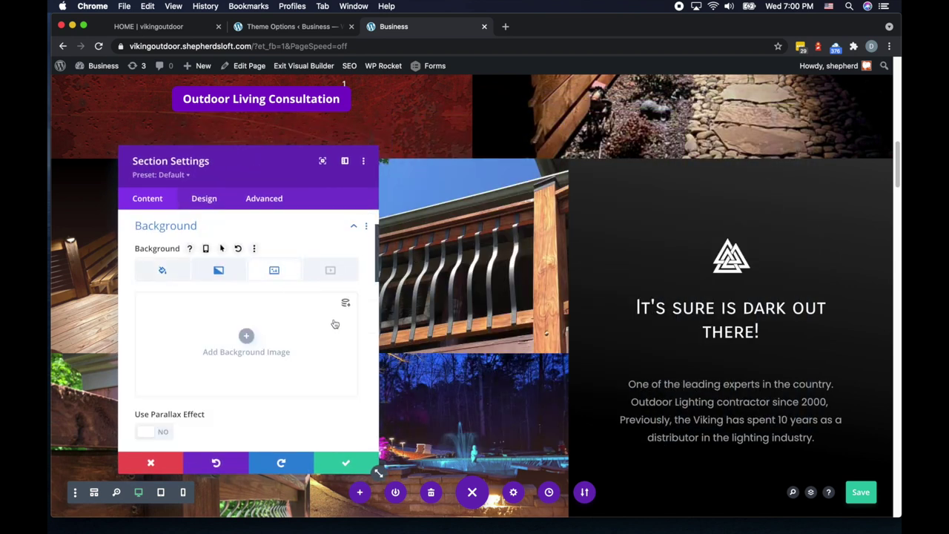
click(247, 337)
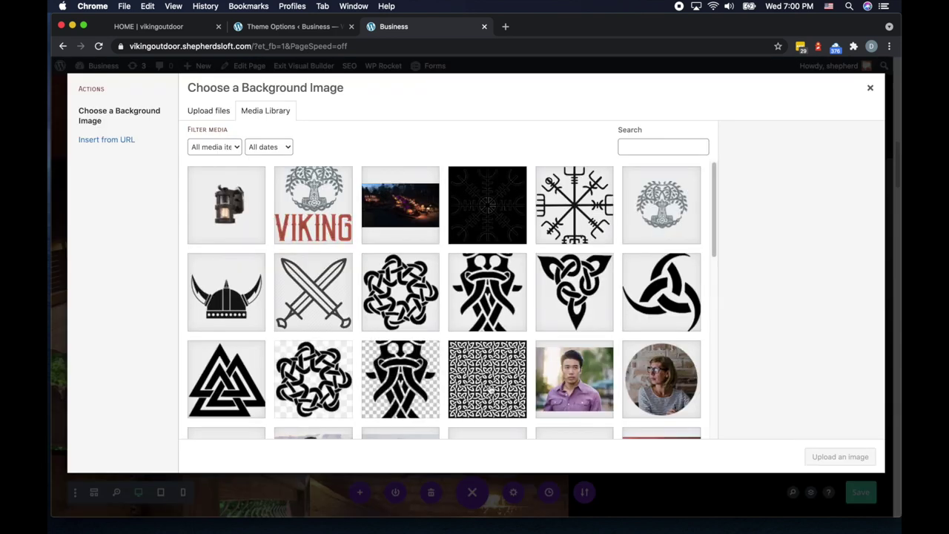
click(490, 386)
click(841, 457)
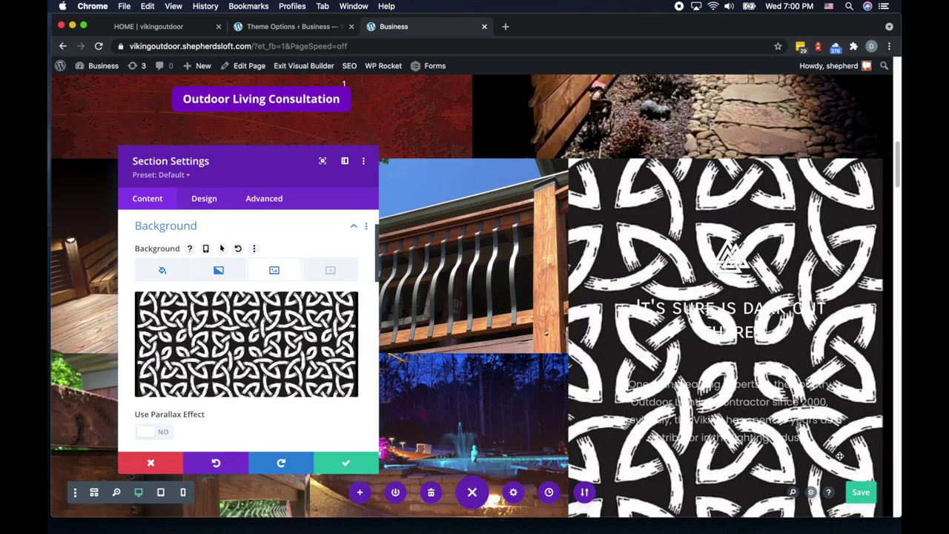
Set the knot pattern's background image blend to Overlay, after trying Screen.
scroll(241, 328, down, 3)
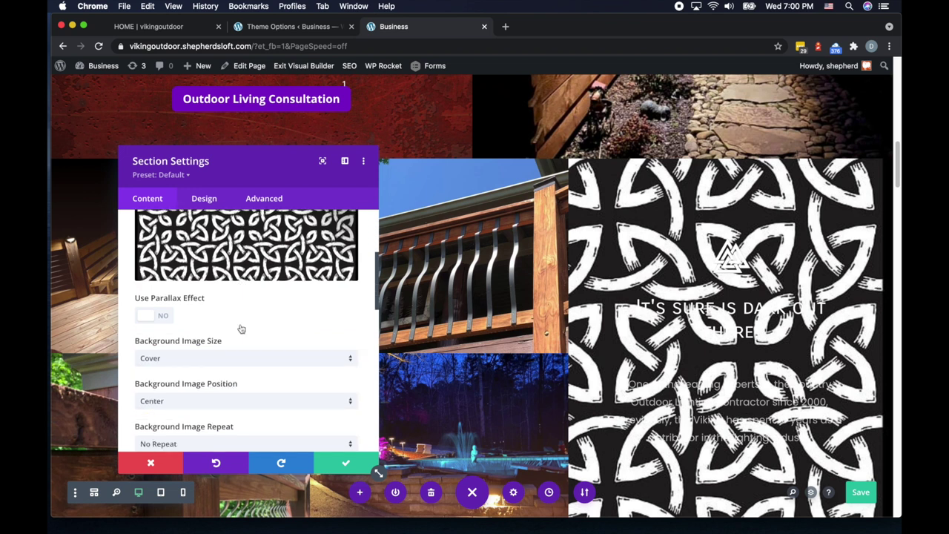
scroll(213, 361, down, 3)
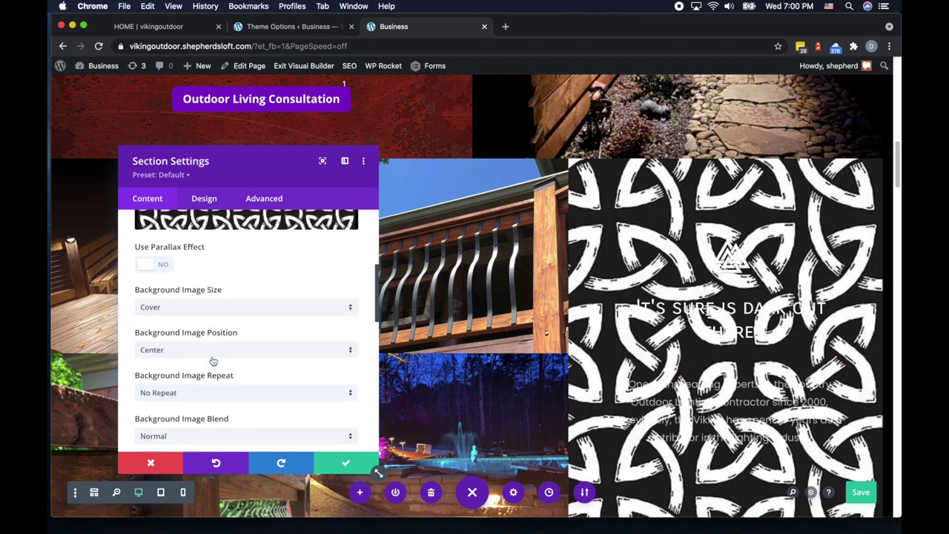
click(191, 372)
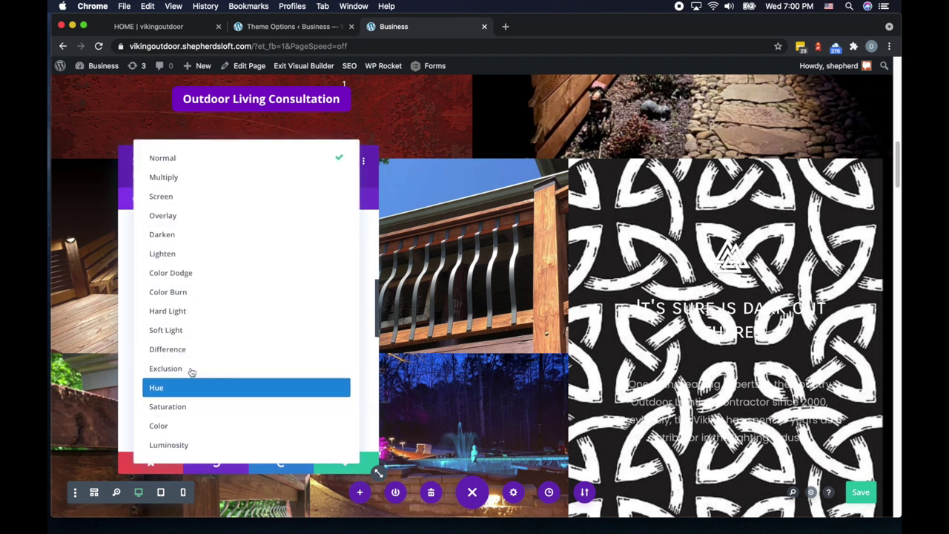
click(186, 199)
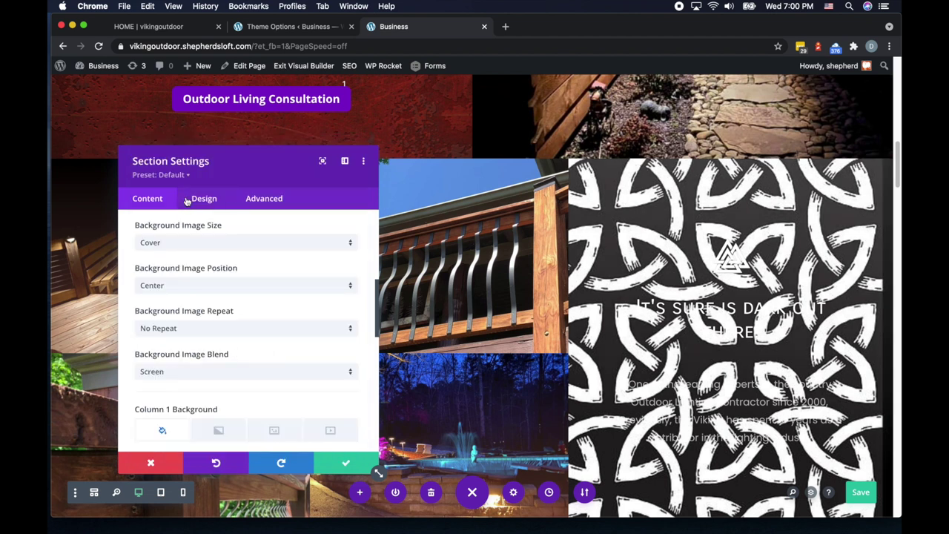
click(188, 372)
click(189, 220)
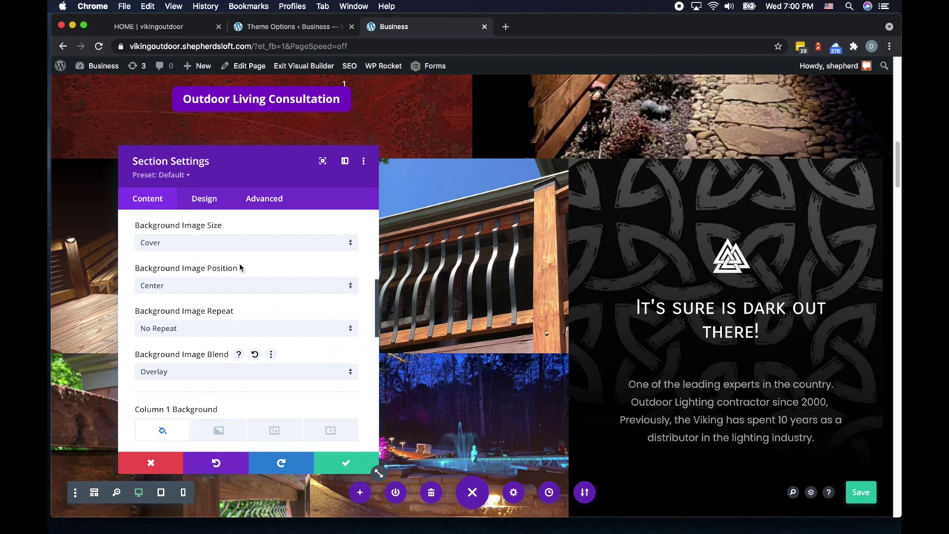
Shorten the section's dark background gradient by setting its end position to 31%.
scroll(214, 287, up, 5)
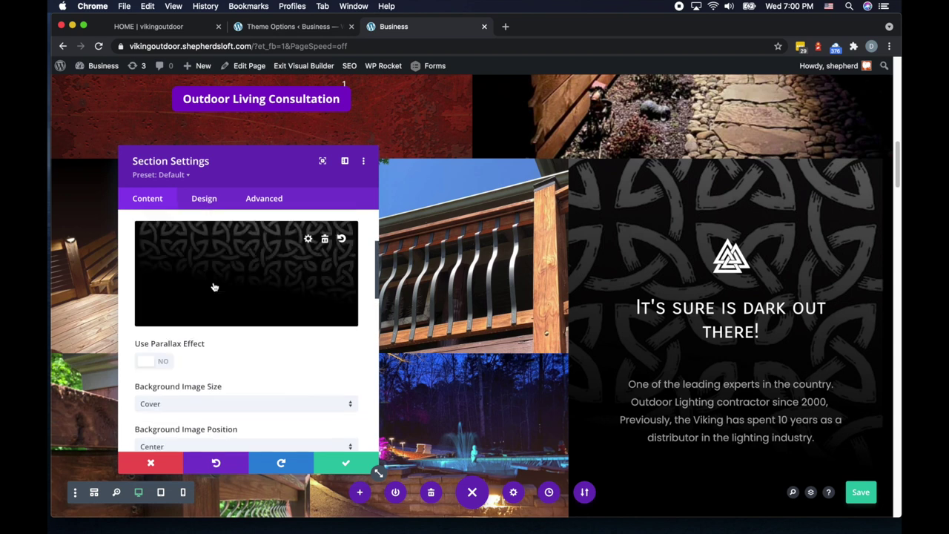
click(216, 222)
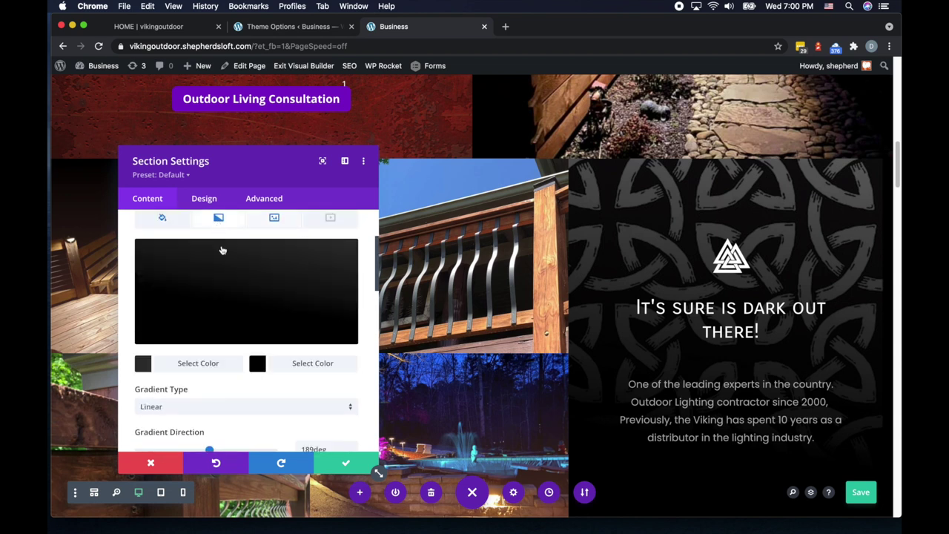
scroll(266, 331, down, 1)
scroll(266, 331, down, 1)
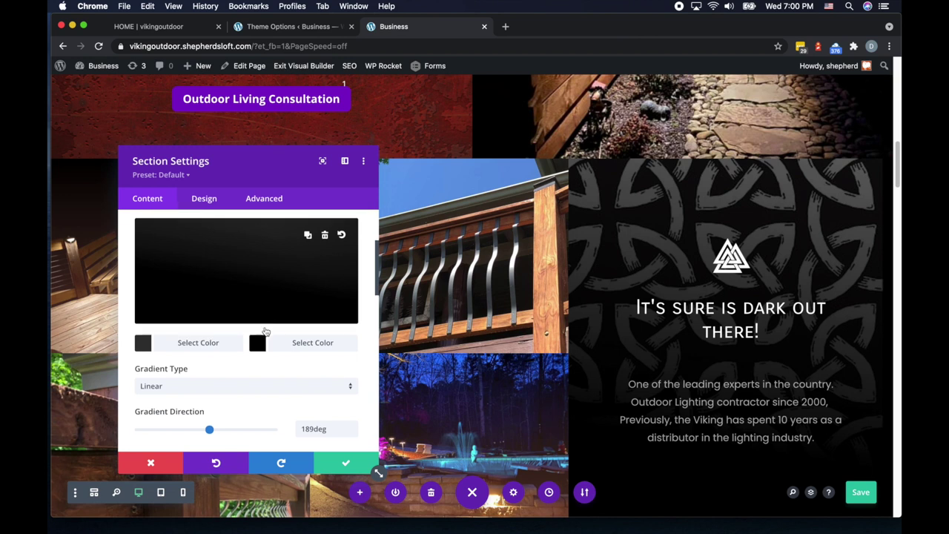
scroll(266, 331, down, 2)
scroll(266, 332, down, 2)
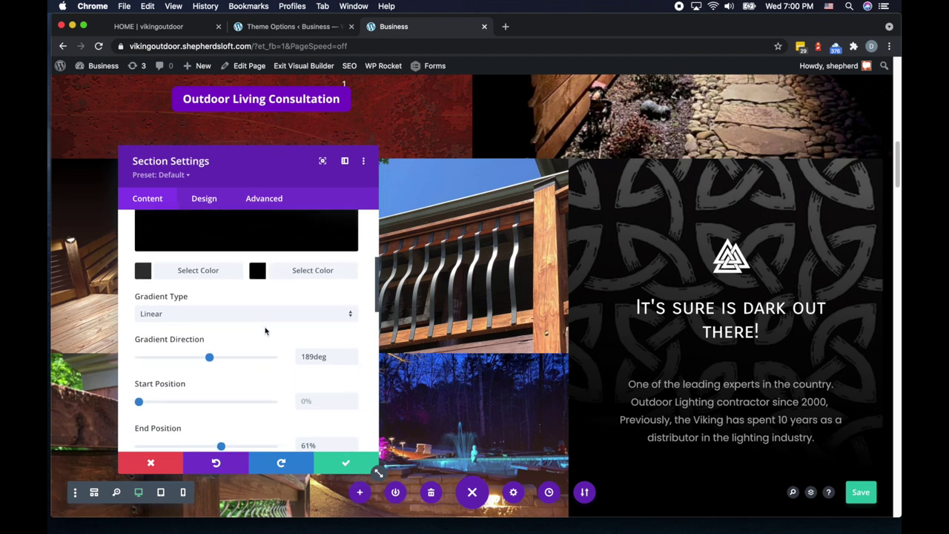
scroll(572, 357, down, 2)
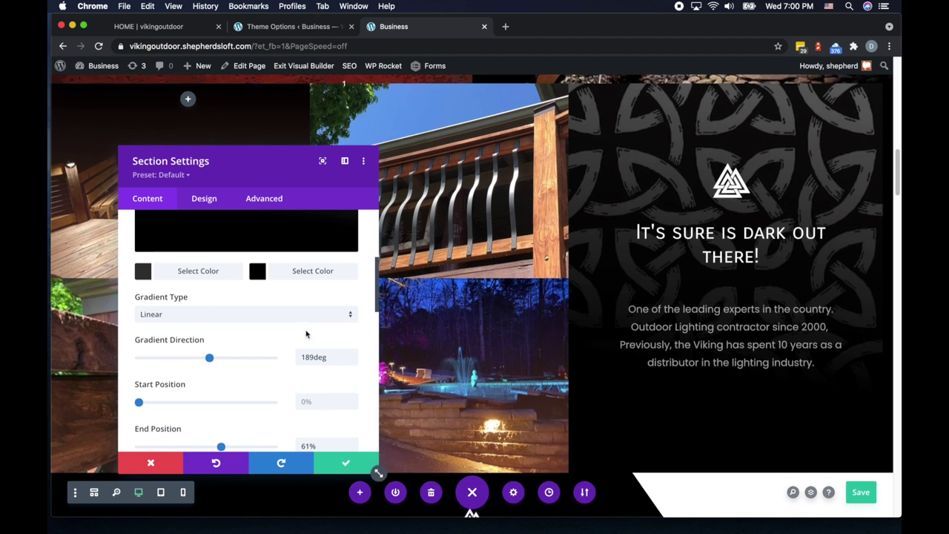
scroll(306, 333, up, 2)
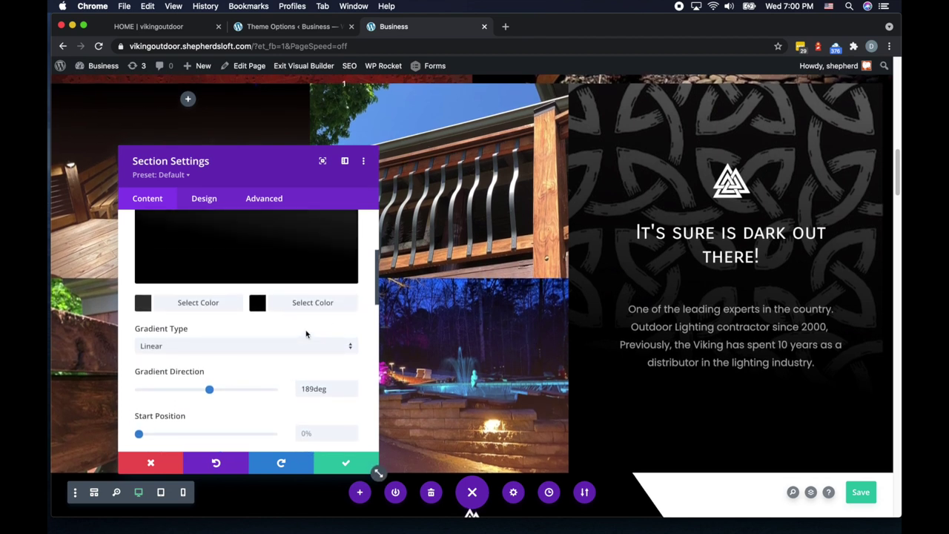
scroll(307, 333, down, 4)
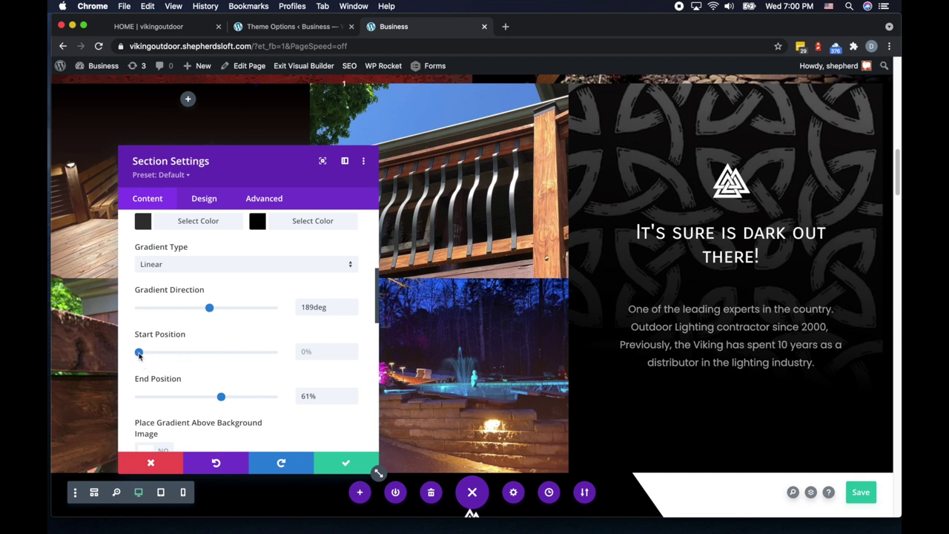
mouse_move(138, 353)
mouse_down()
mouse_move(179, 353)
mouse_move(139, 353)
mouse_up()
drag(221, 398, 180, 404)
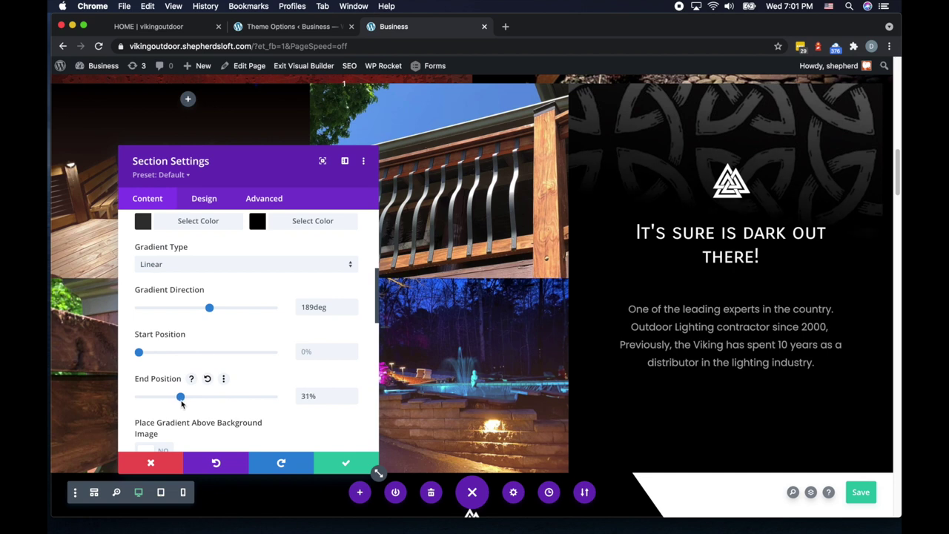
Set the section's background gradient direction to 1deg and its end position to 26%.
drag(210, 310, 133, 313)
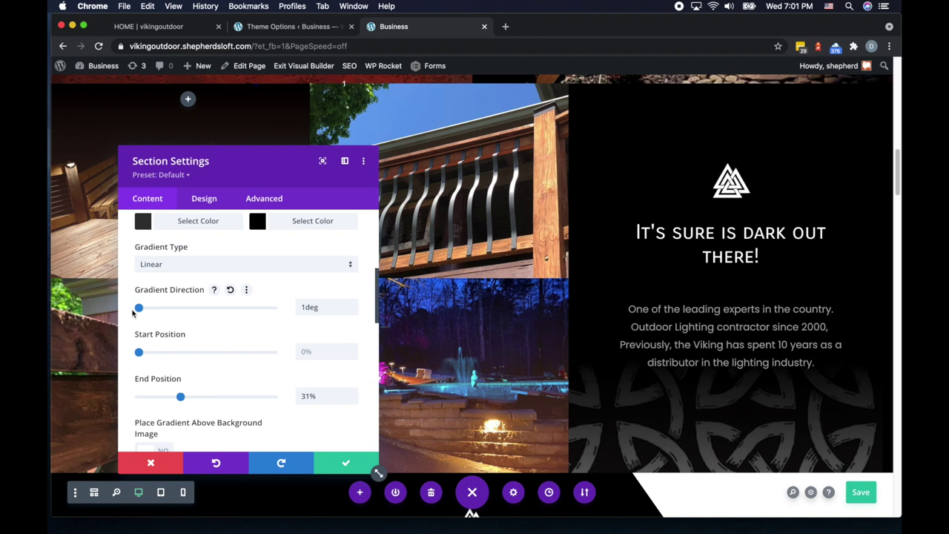
mouse_move(132, 313)
mouse_down()
mouse_move(210, 310)
mouse_move(127, 311)
mouse_up()
drag(180, 399, 178, 399)
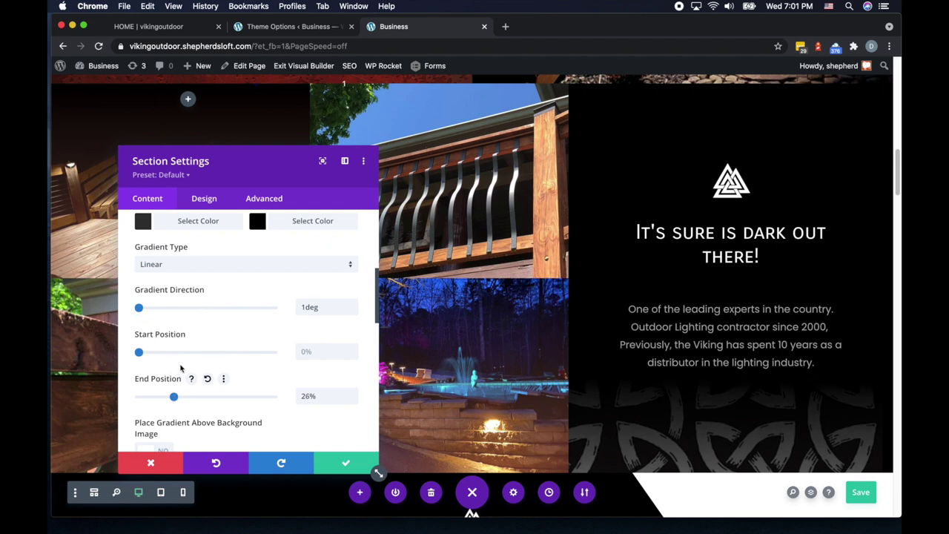
scroll(187, 351, down, 3)
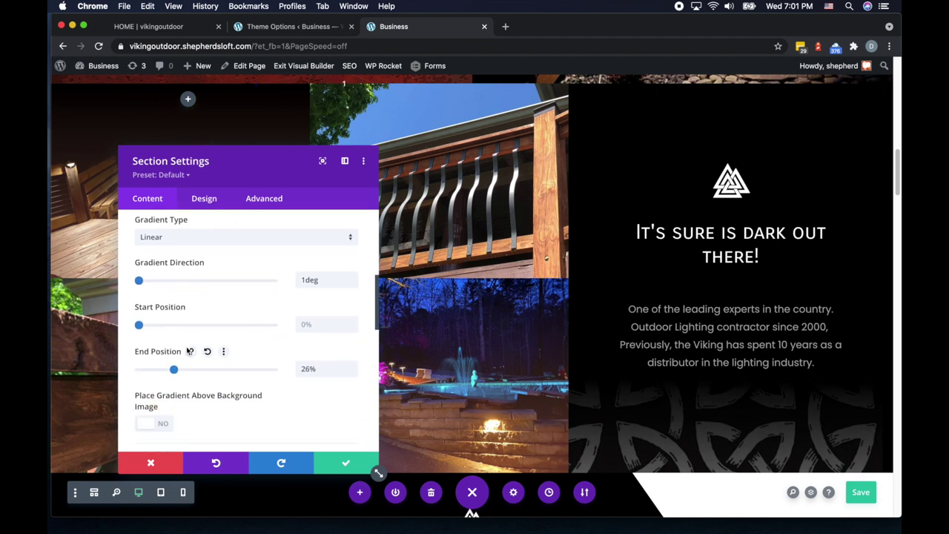
Try placing the dark section's gradient above its background image, switch the option back off, and save the section settings.
click(152, 351)
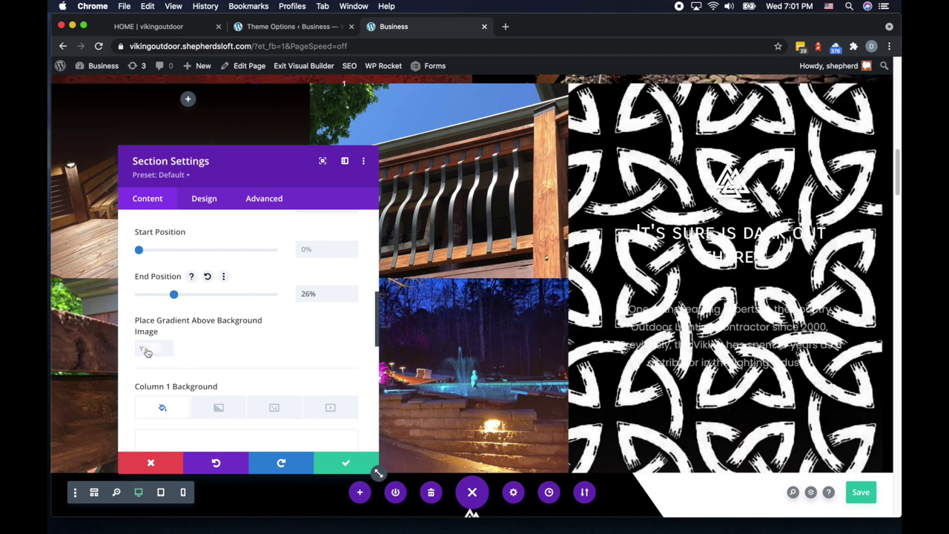
click(153, 351)
scroll(177, 359, up, 4)
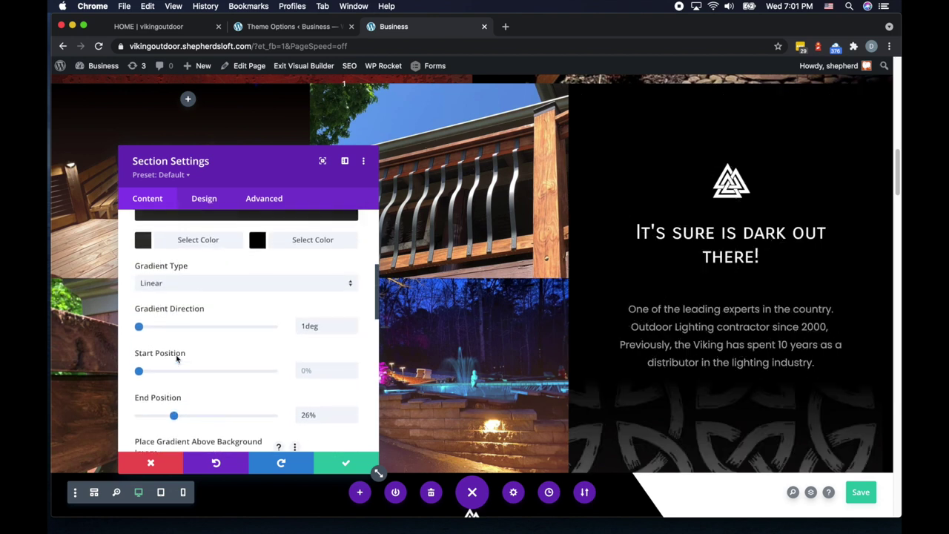
scroll(259, 368, down, 1)
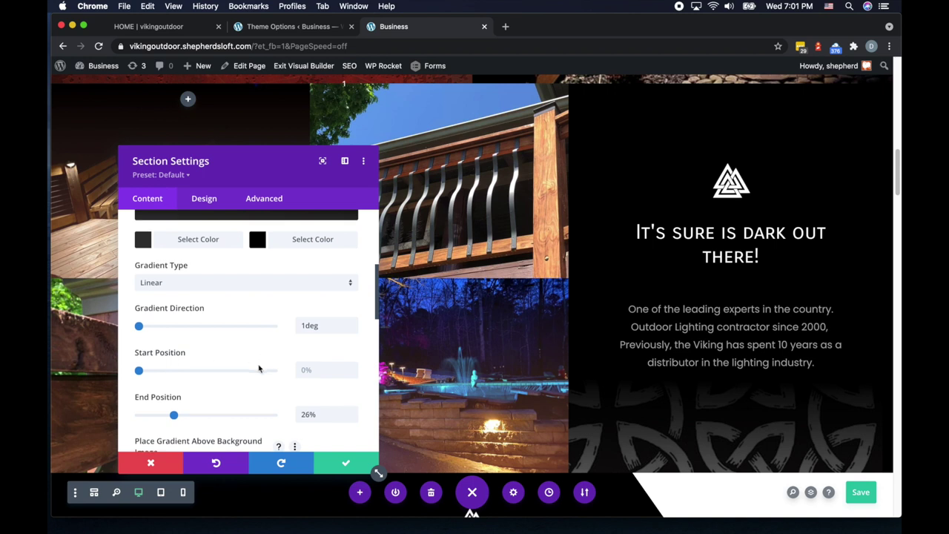
click(345, 460)
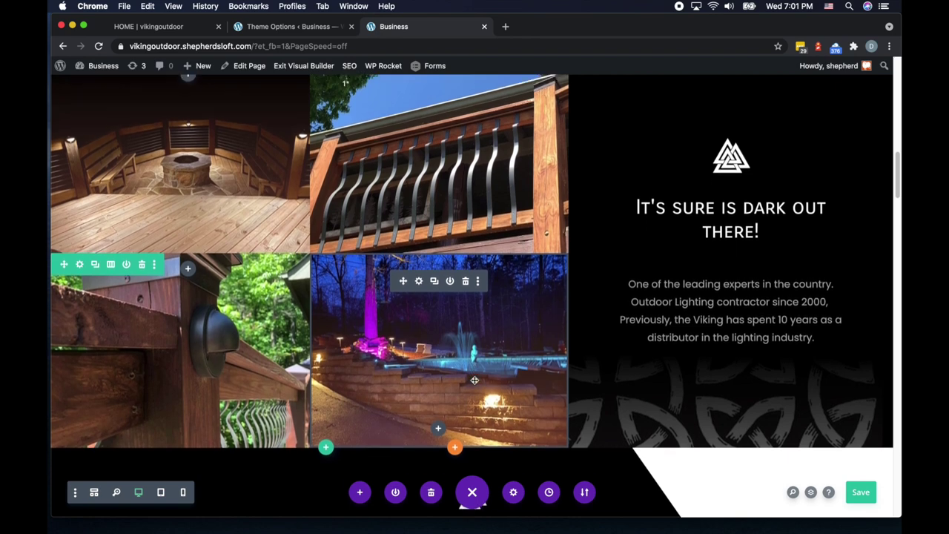
Review the homepage from the hero down to the "Inviting your inside outside" section.
scroll(474, 380, up, 4)
scroll(474, 380, up, 15)
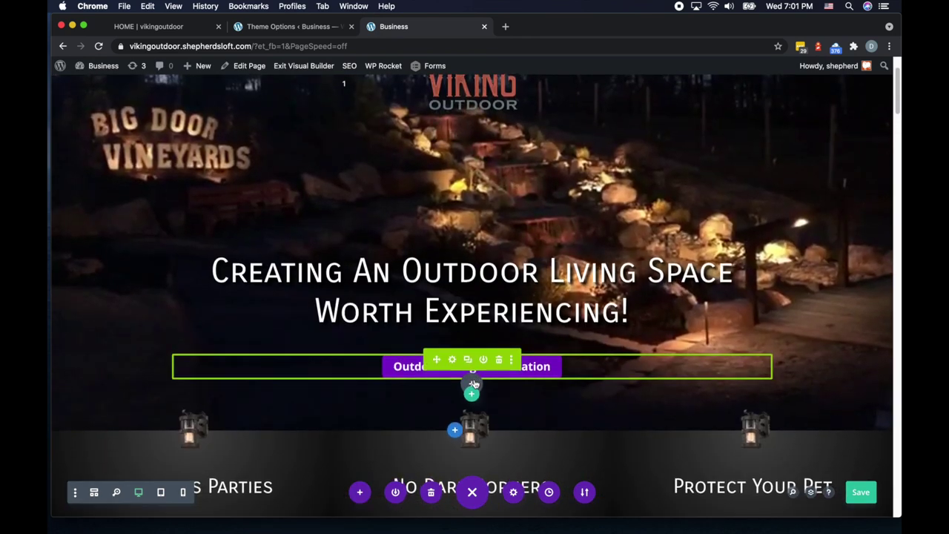
scroll(475, 381, down, 4)
scroll(475, 380, down, 10)
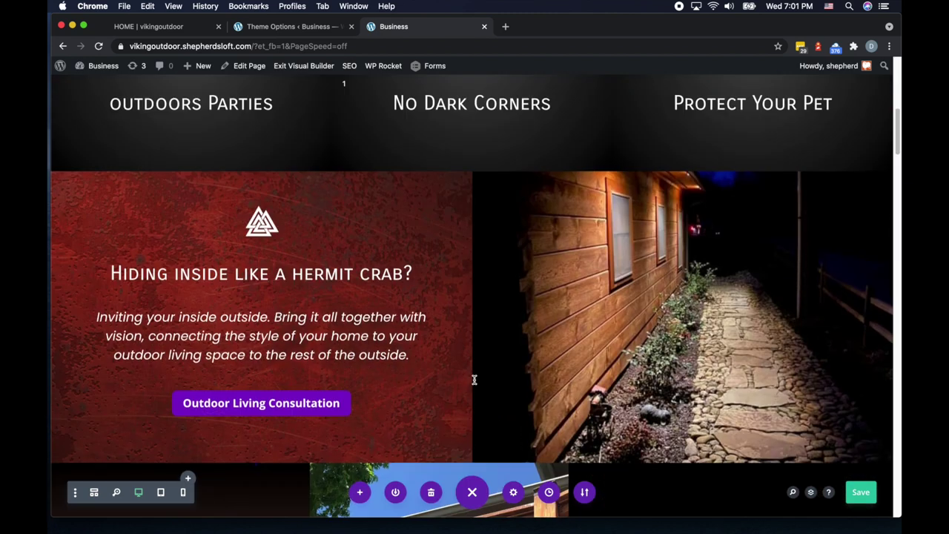
scroll(475, 381, down, 11)
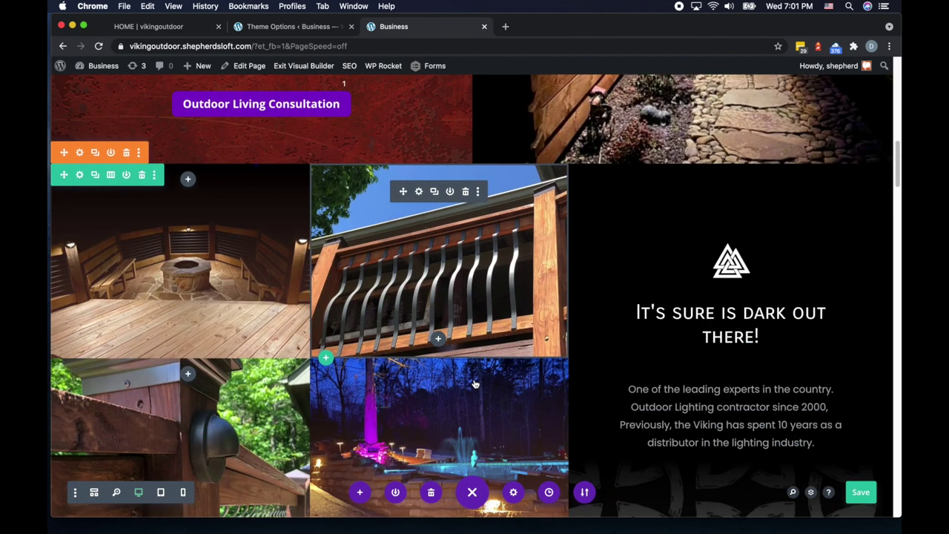
scroll(474, 384, down, 10)
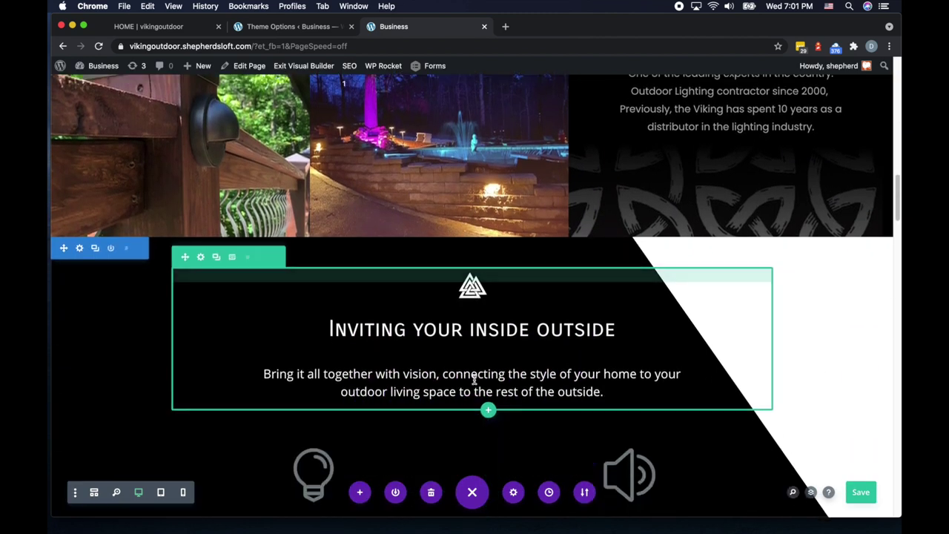
scroll(472, 382, up, 2)
scroll(473, 382, up, 6)
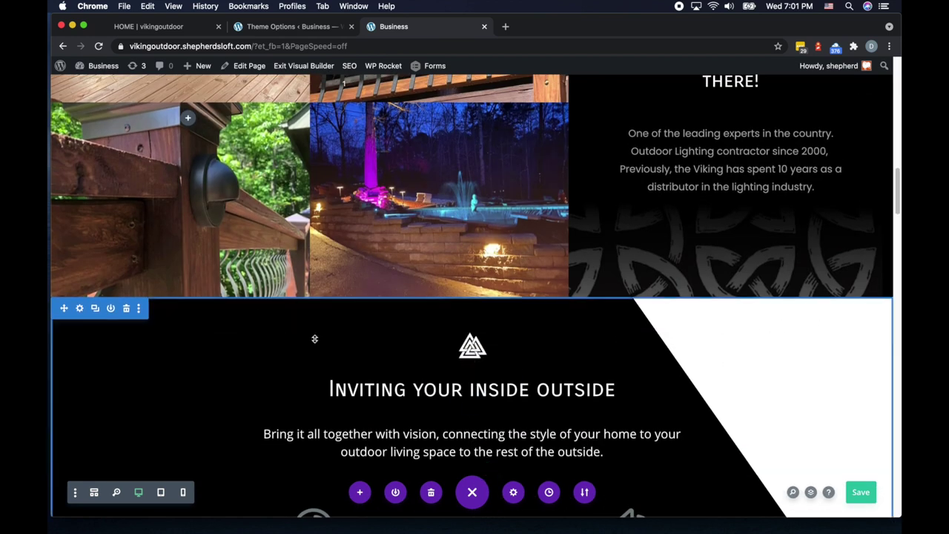
Set the "Inviting your inside outside" section's background gradient to start at 0% and end at 100%.
click(79, 309)
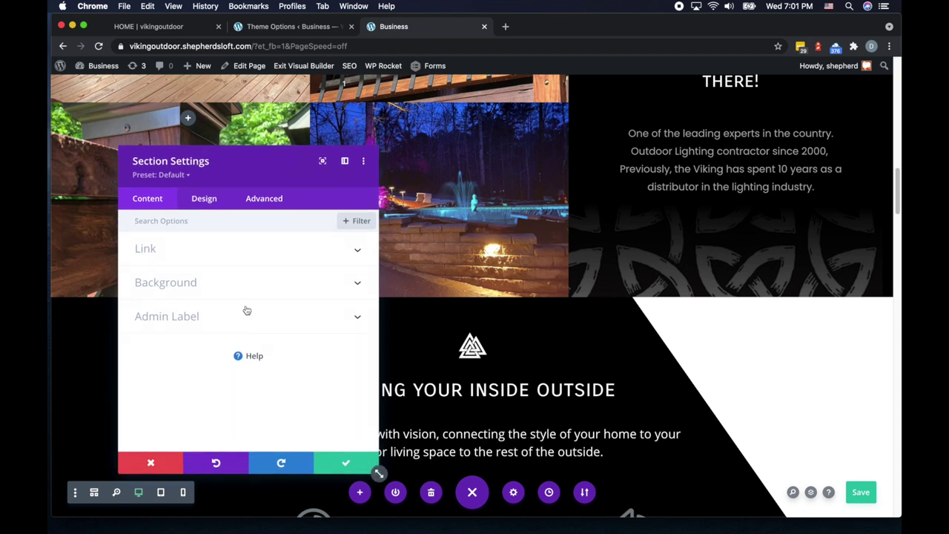
click(178, 288)
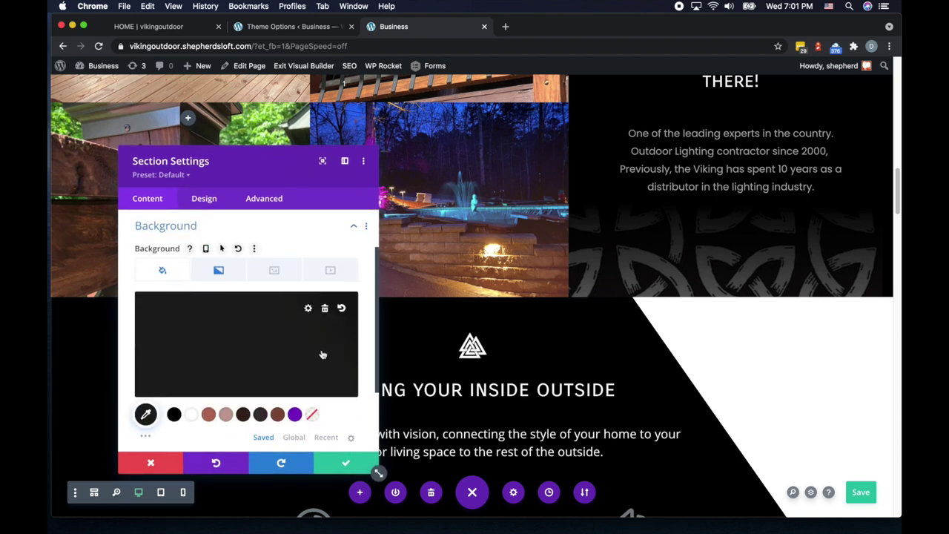
click(217, 270)
scroll(277, 355, down, 4)
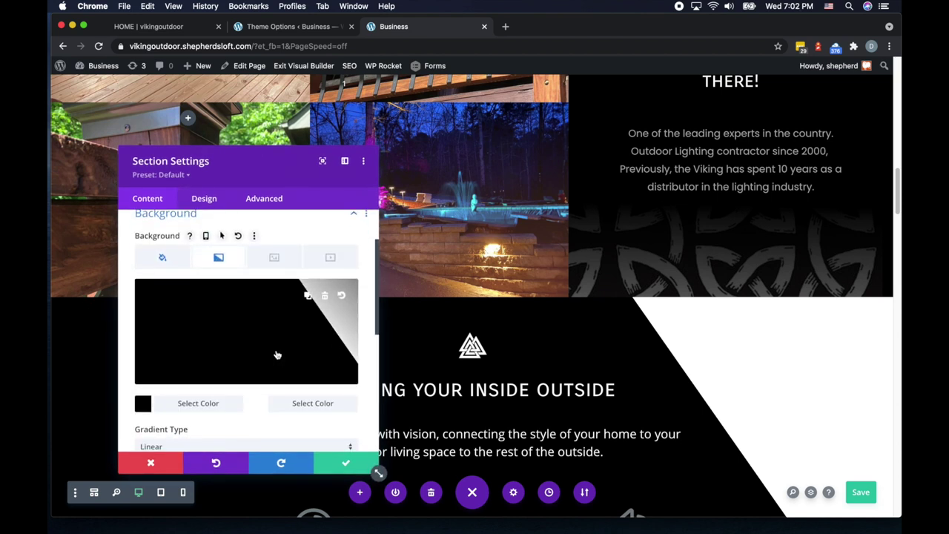
scroll(277, 355, down, 2)
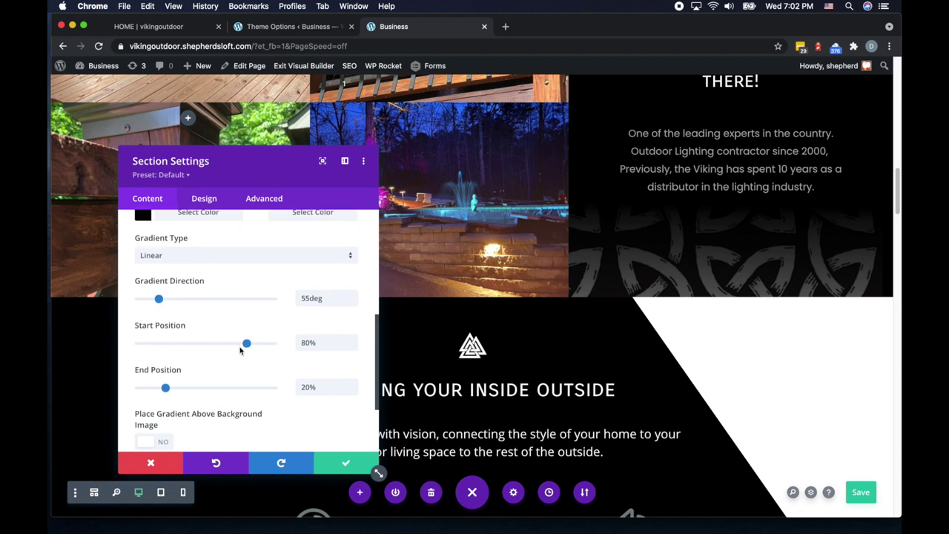
drag(247, 343, 129, 350)
drag(210, 392, 294, 391)
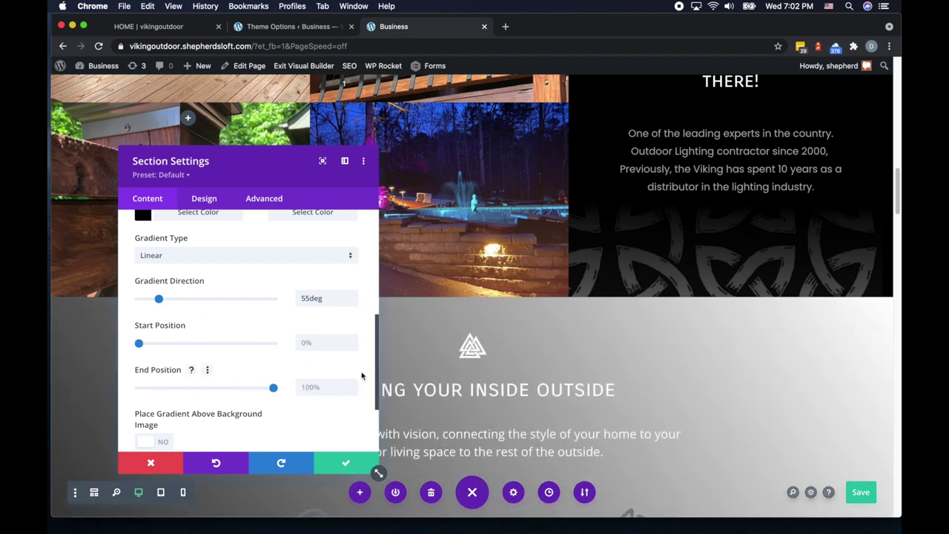
Change the gradient's second colour from white to dark grey #303030.
scroll(279, 360, up, 3)
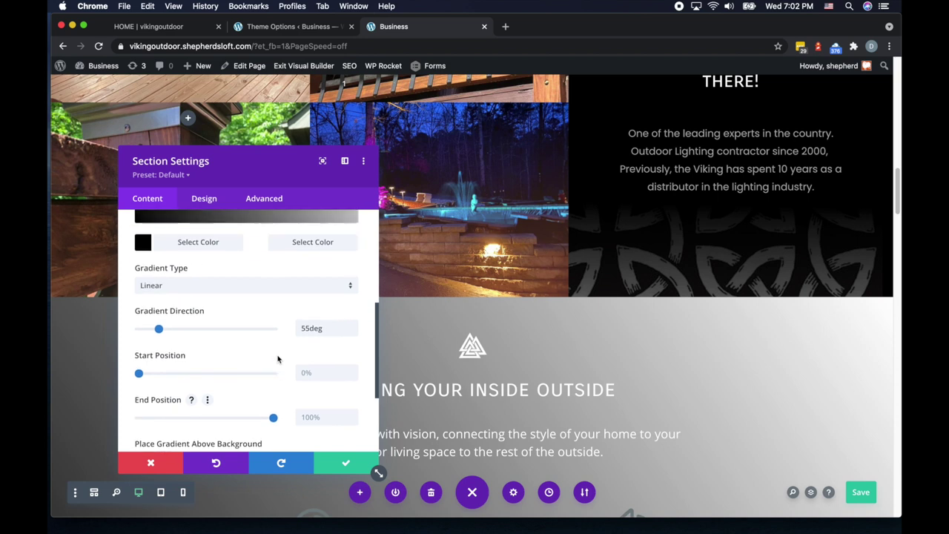
click(262, 270)
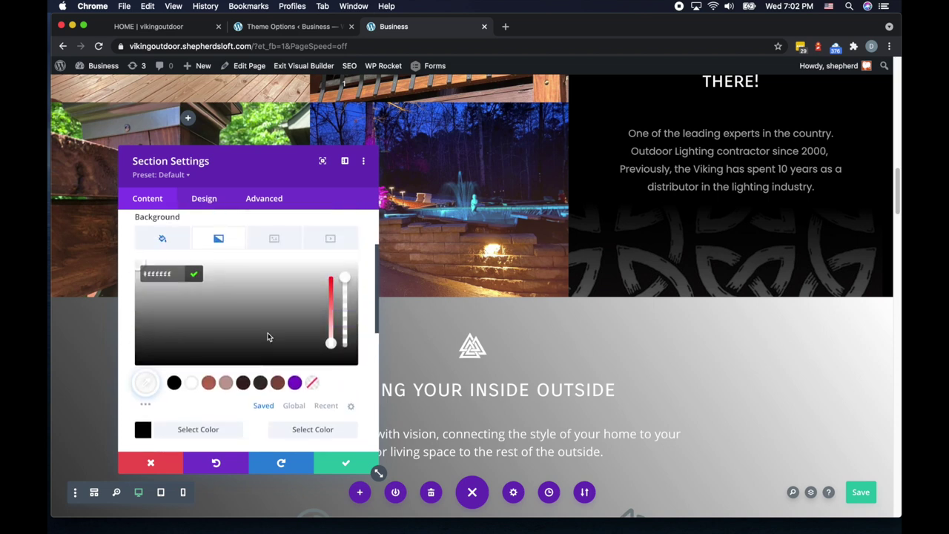
click(174, 383)
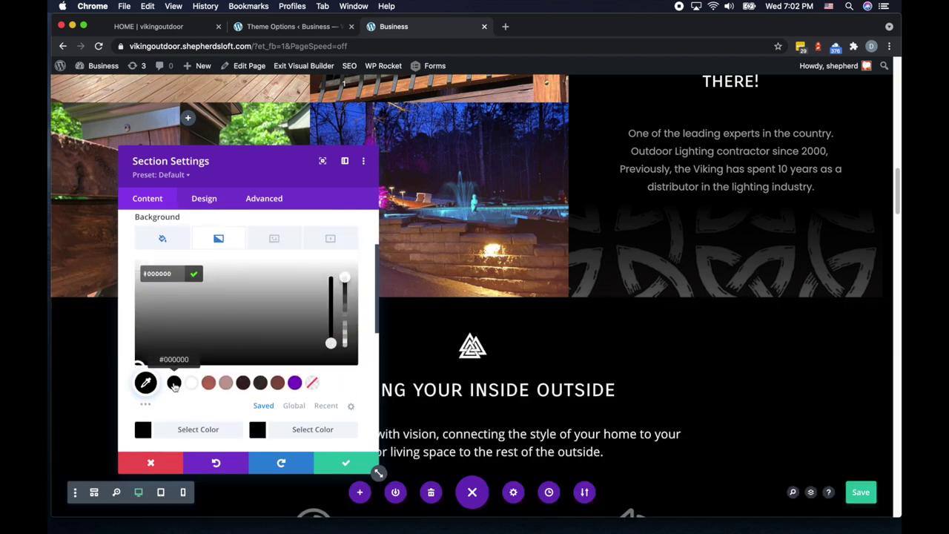
click(138, 346)
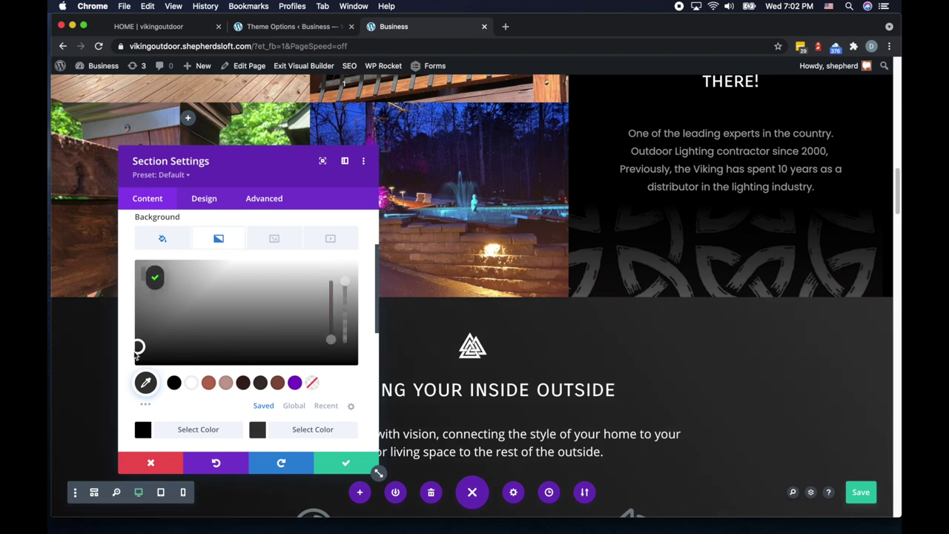
Examine the dark gradient across the "Inviting your inside outside" section and how it meets the neighbouring sections.
scroll(541, 361, down, 10)
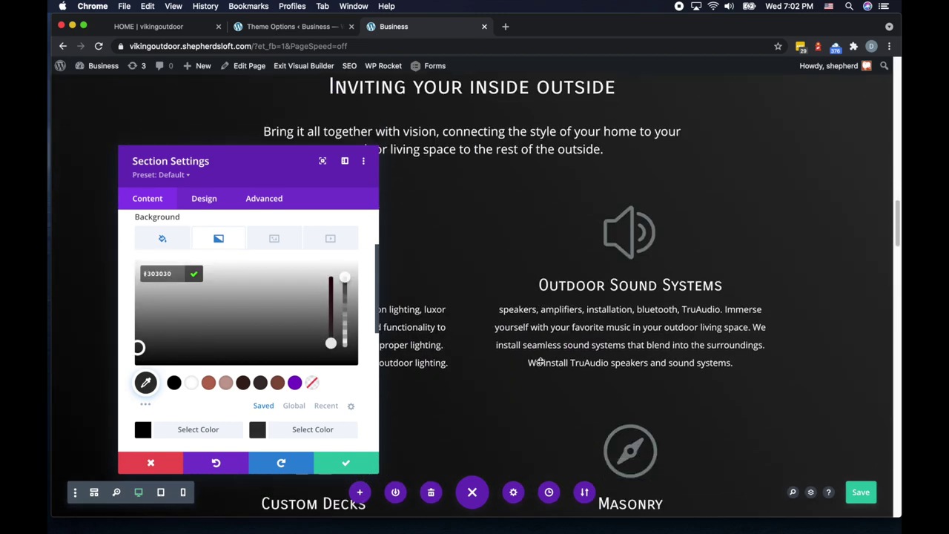
scroll(541, 361, up, 6)
scroll(541, 362, up, 5)
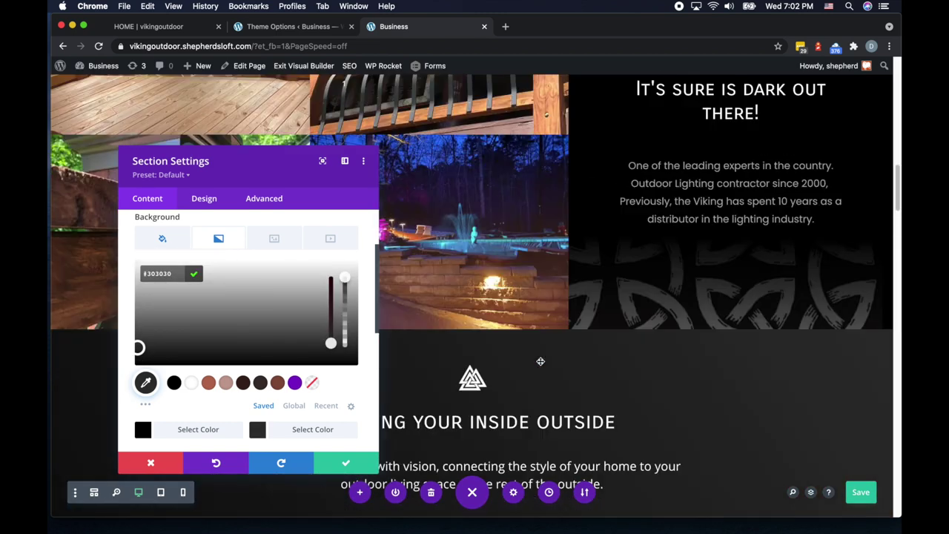
scroll(541, 362, down, 4)
scroll(540, 361, down, 4)
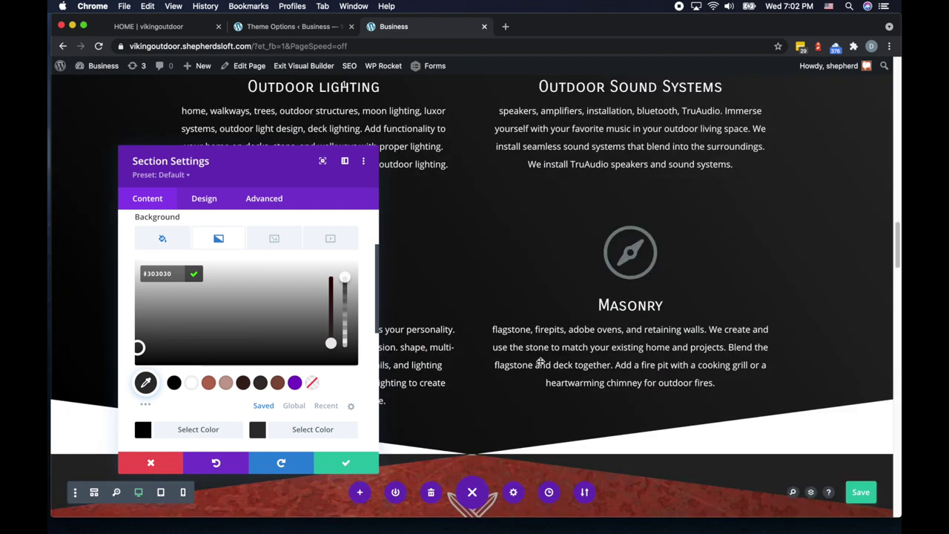
scroll(541, 361, up, 4)
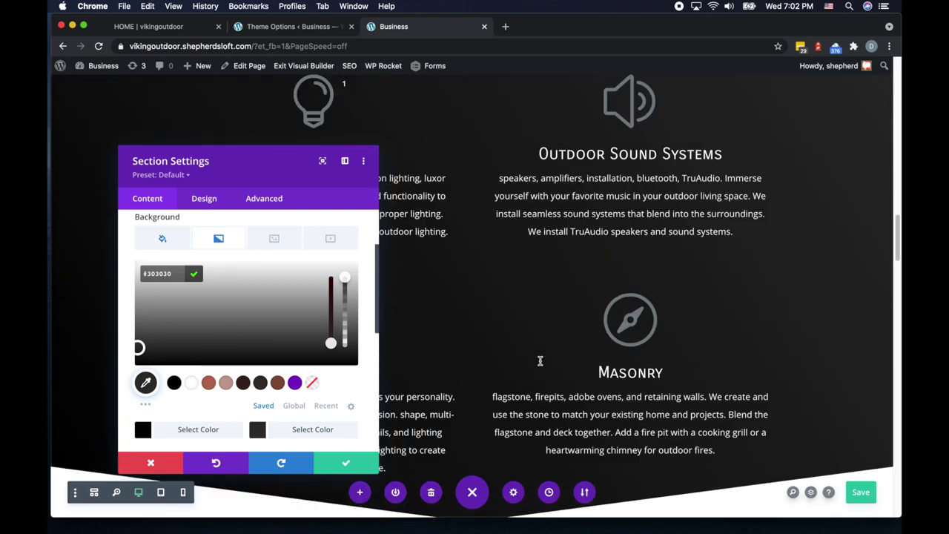
scroll(541, 361, down, 5)
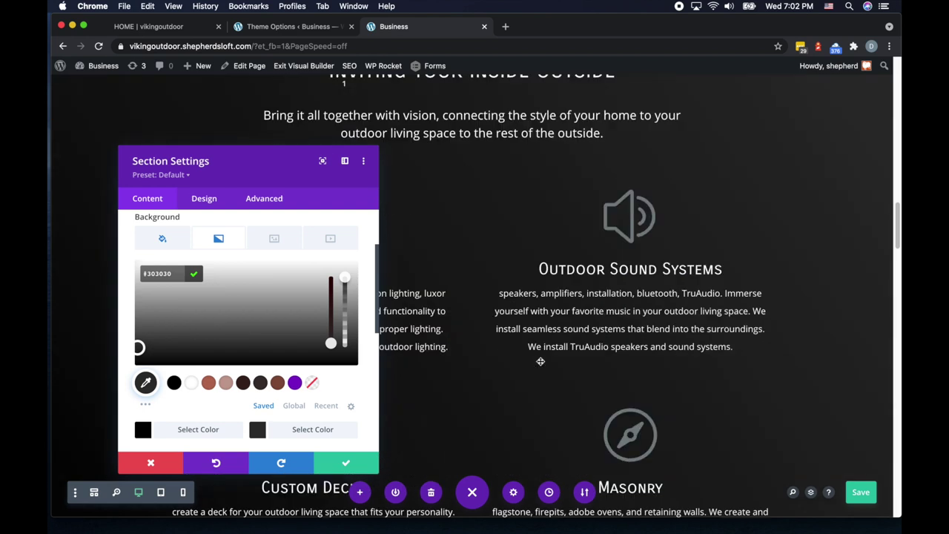
scroll(541, 362, up, 6)
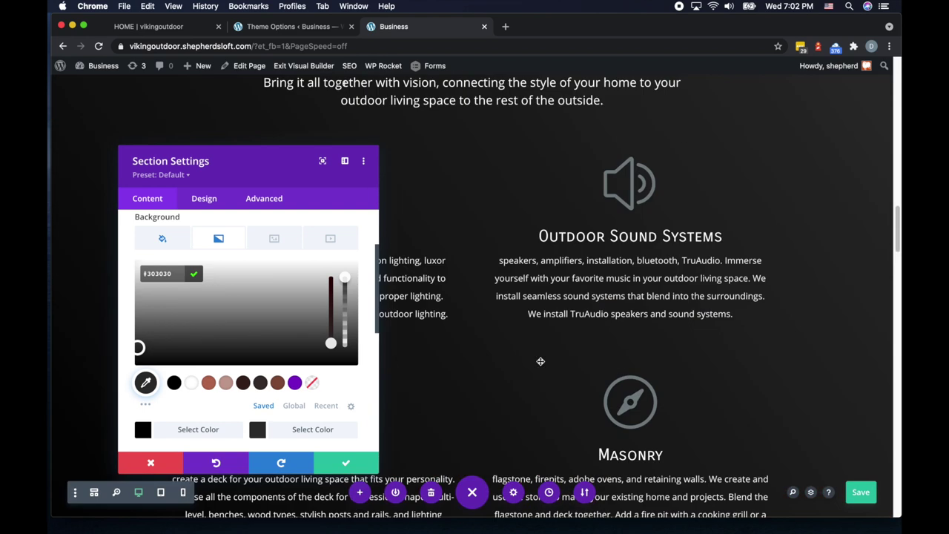
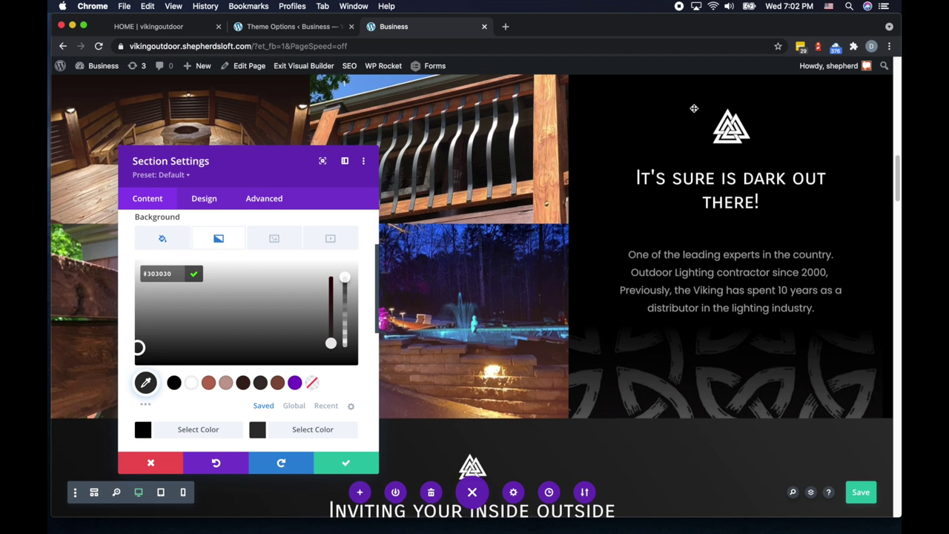
Review the page from the knot-patterned section through the numbered steps, testimonials and FAQ to the closing consultation section.
scroll(524, 358, down, 3)
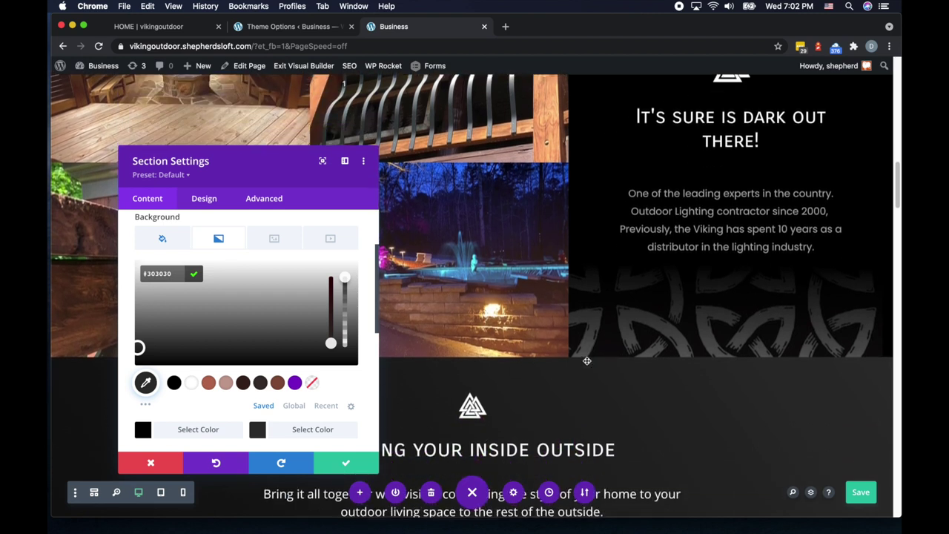
scroll(588, 360, down, 2)
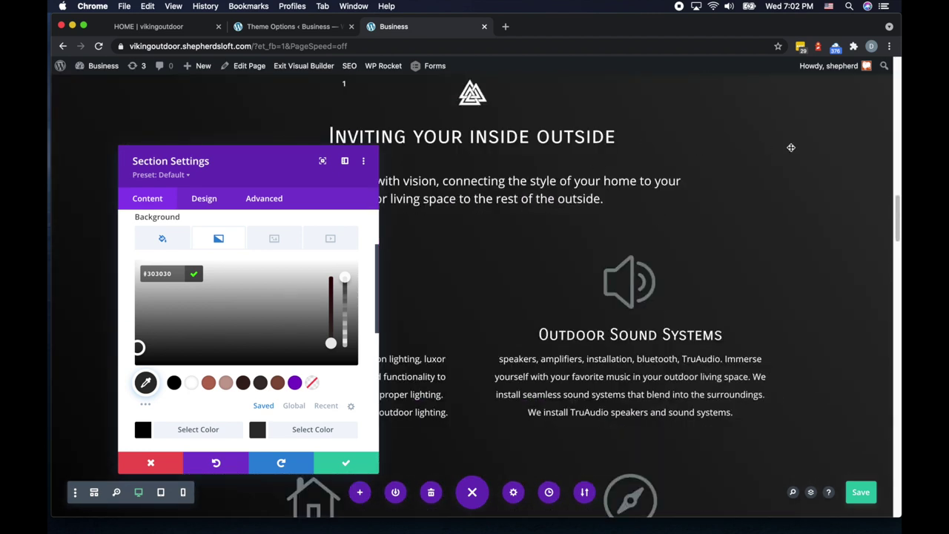
scroll(645, 358, down, 6)
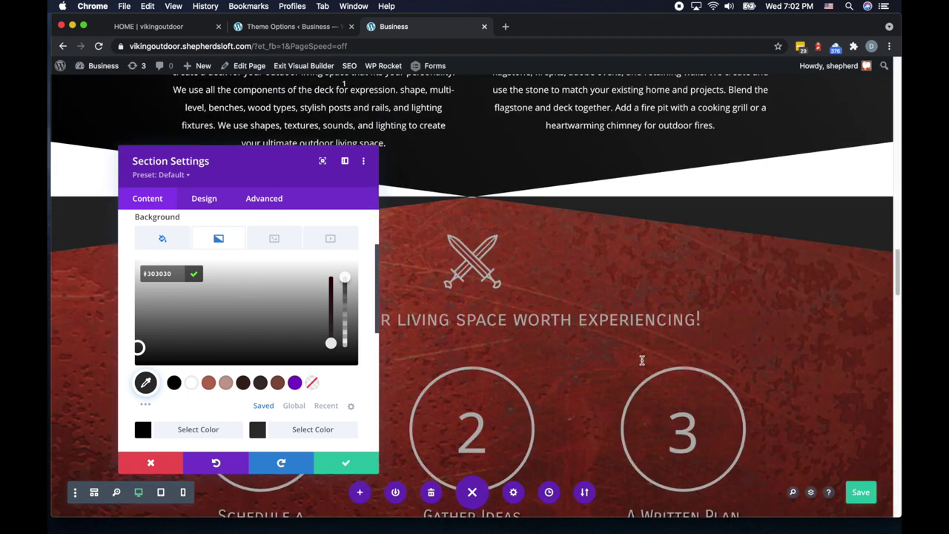
scroll(594, 319, down, 1)
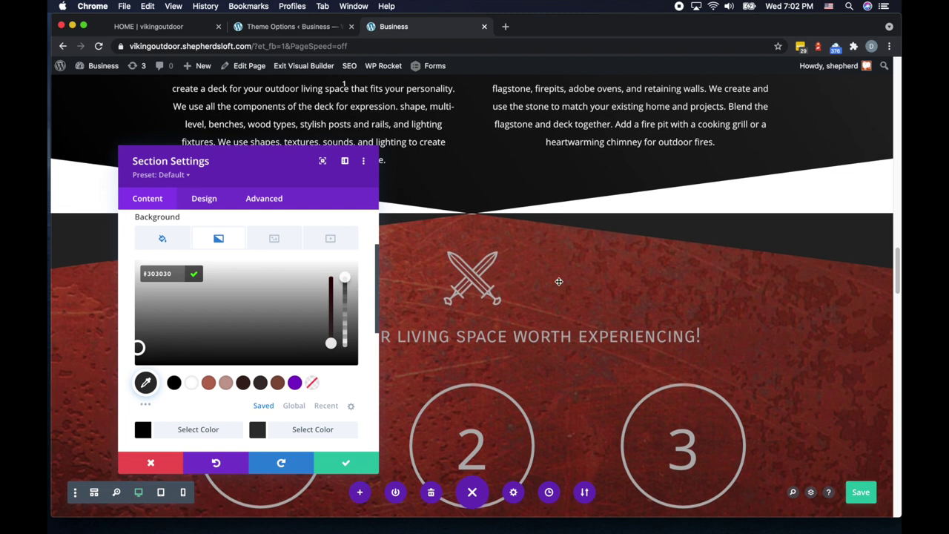
scroll(578, 365, down, 6)
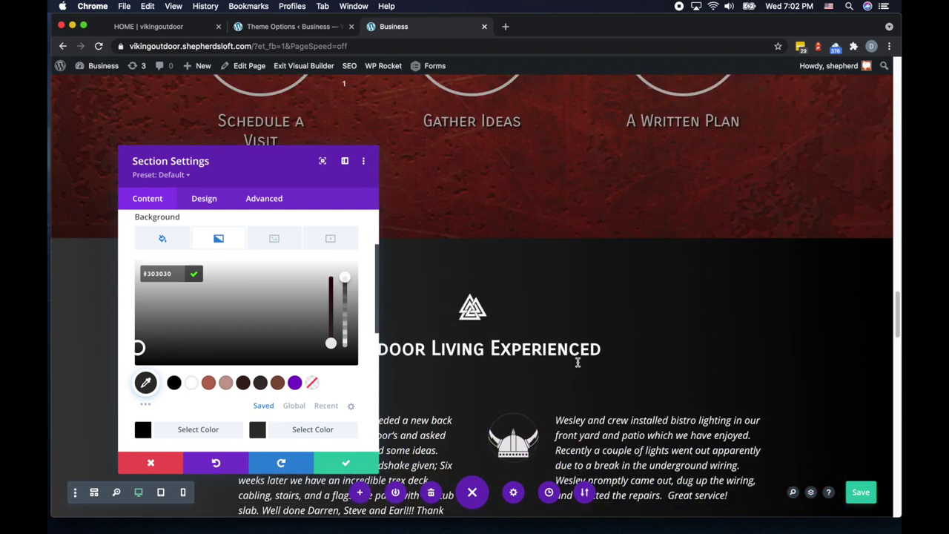
scroll(578, 362, down, 2)
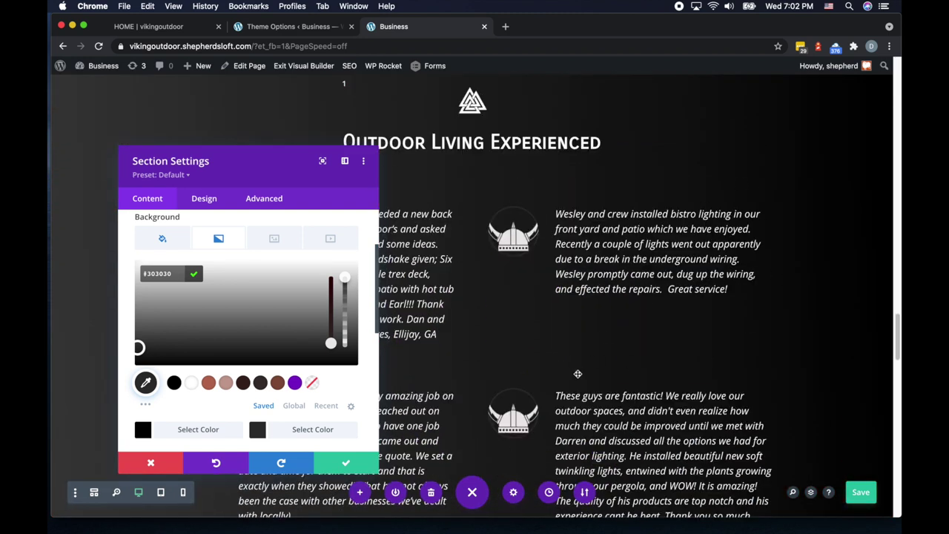
scroll(579, 374, down, 6)
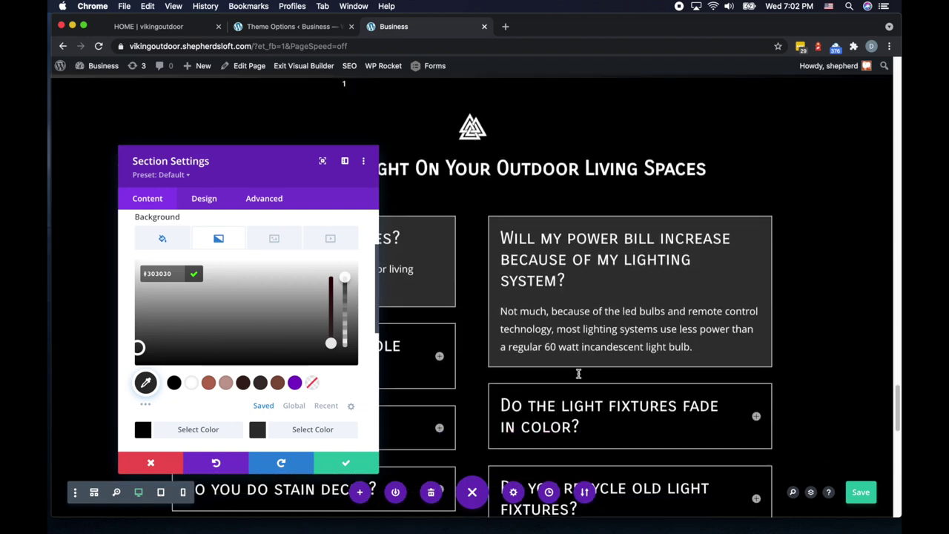
scroll(582, 370, up, 4)
scroll(582, 370, down, 9)
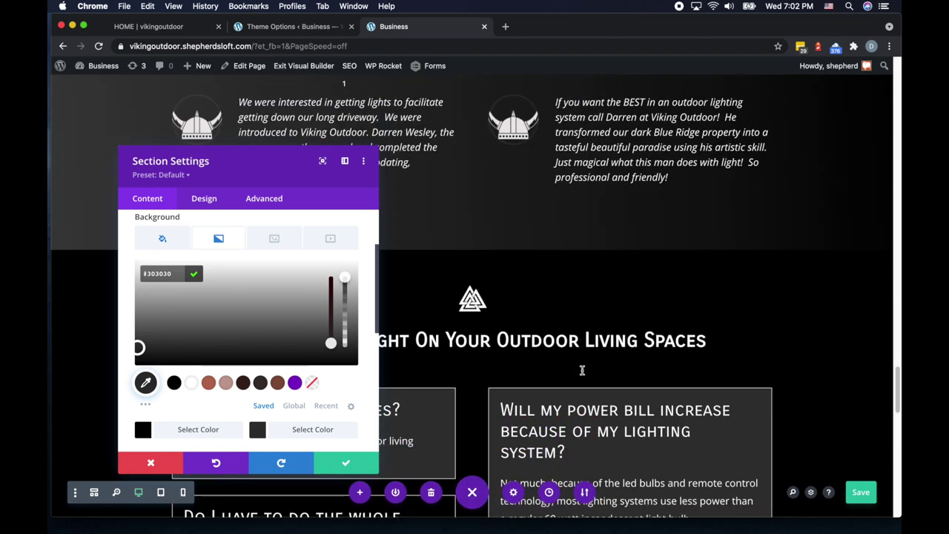
scroll(583, 371, up, 1)
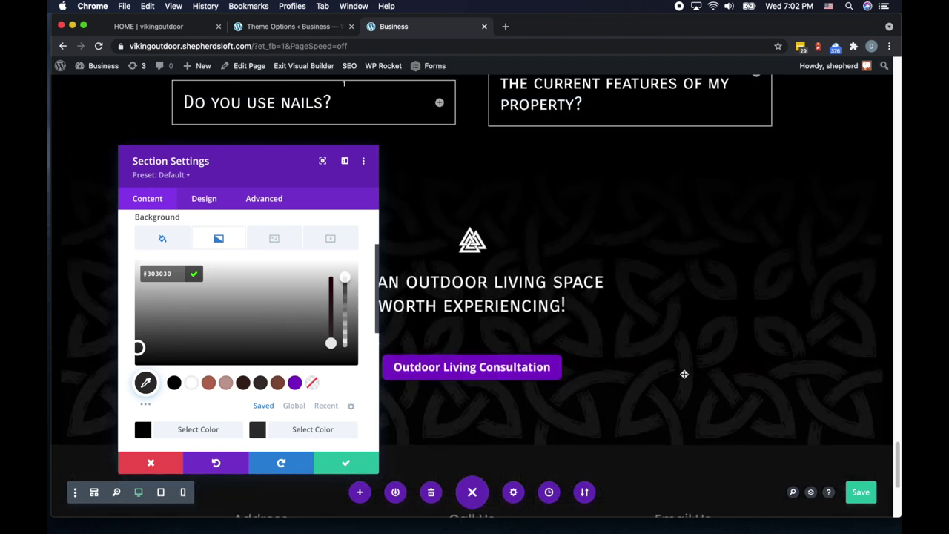
scroll(682, 373, down, 3)
scroll(672, 312, up, 1)
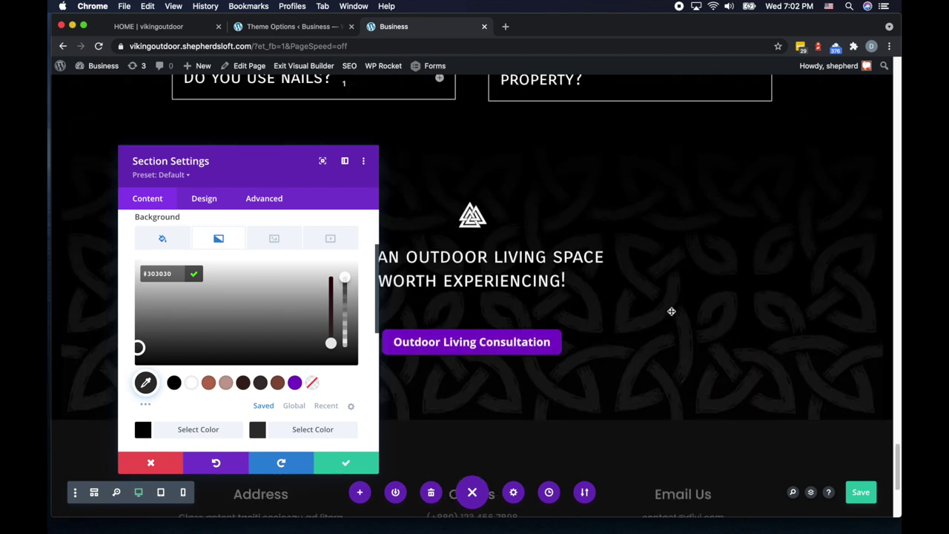
Review the red steps, testimonials and FAQ sections against the dark gradient, and apply the section's background settings.
scroll(663, 323, up, 15)
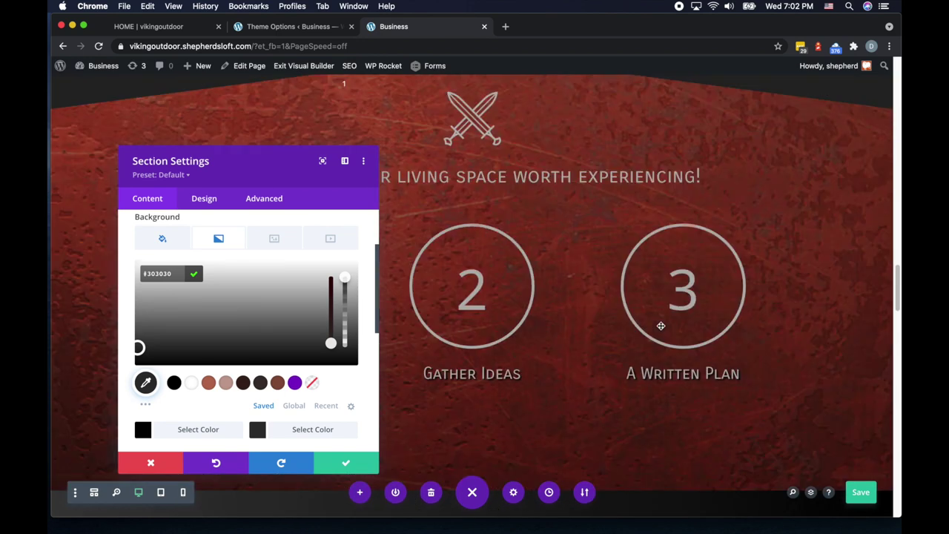
scroll(661, 325, down, 10)
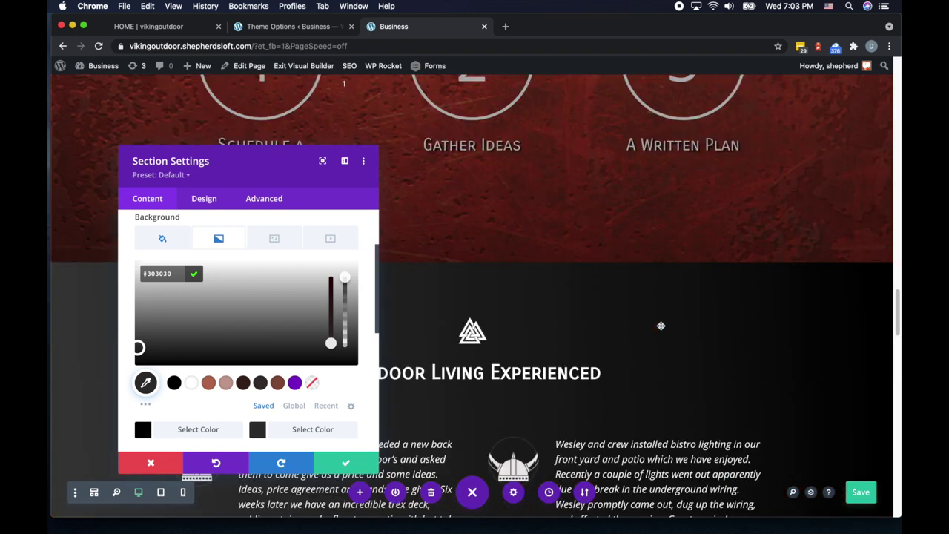
scroll(660, 326, down, 5)
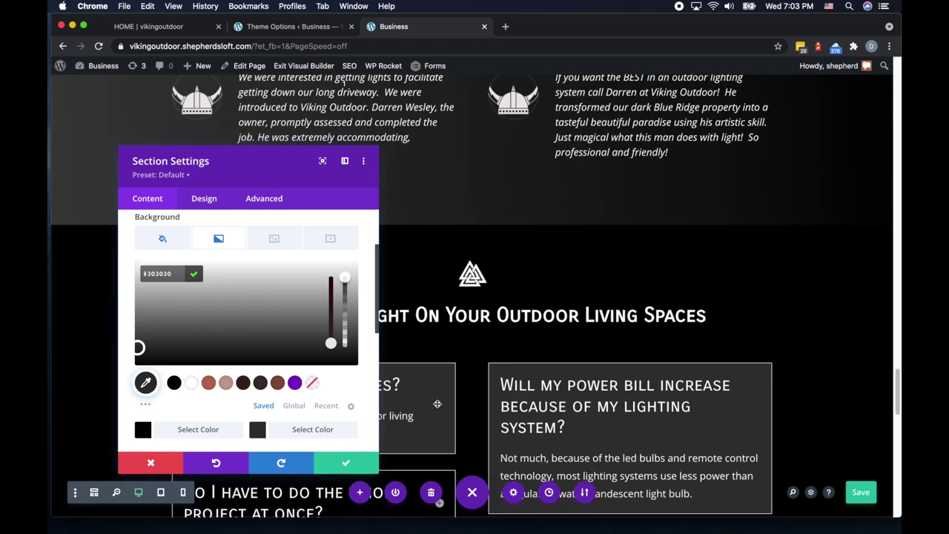
click(353, 464)
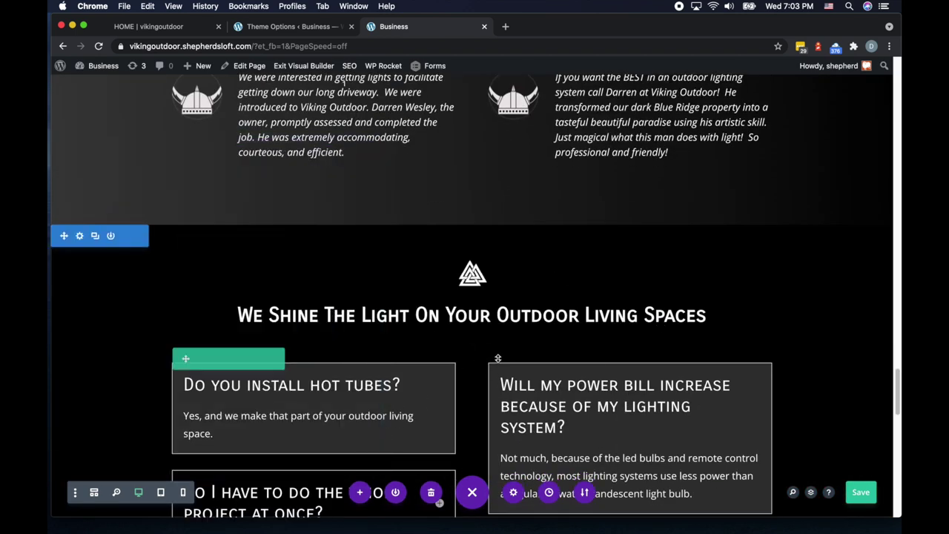
Check the gradient services section and the hero, and save the page.
scroll(532, 348, up, 15)
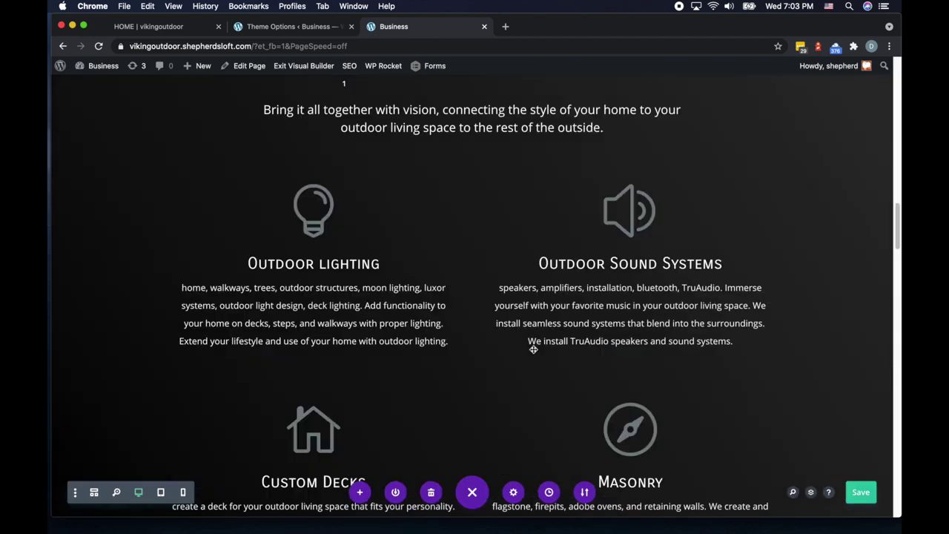
scroll(532, 349, up, 10)
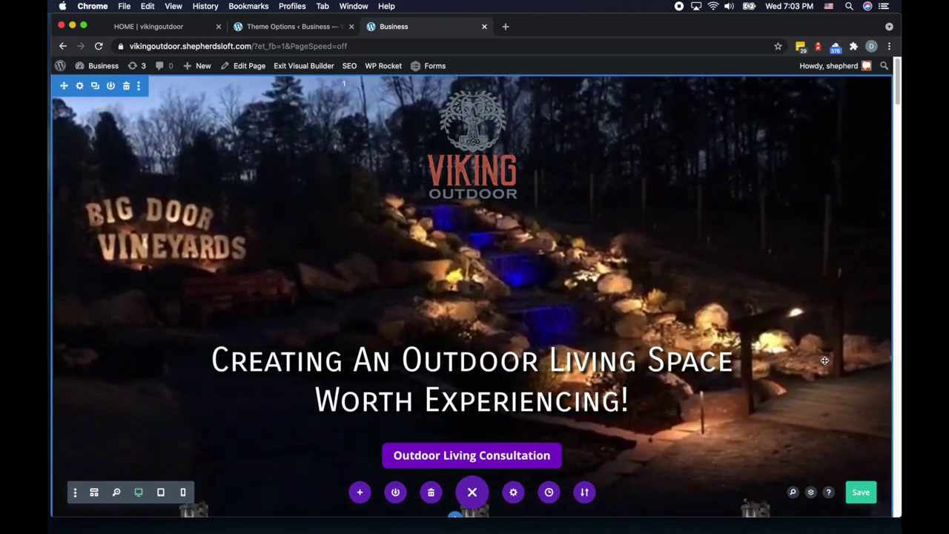
scroll(812, 363, down, 2)
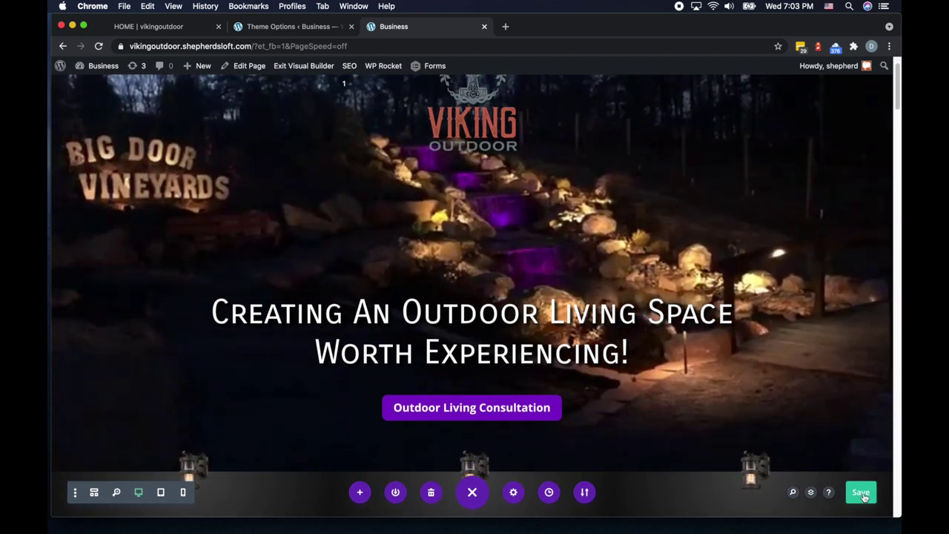
Delete the contact section with the Address, Call Us and Email Us columns at the page's end, and save the page.
scroll(815, 379, down, 10)
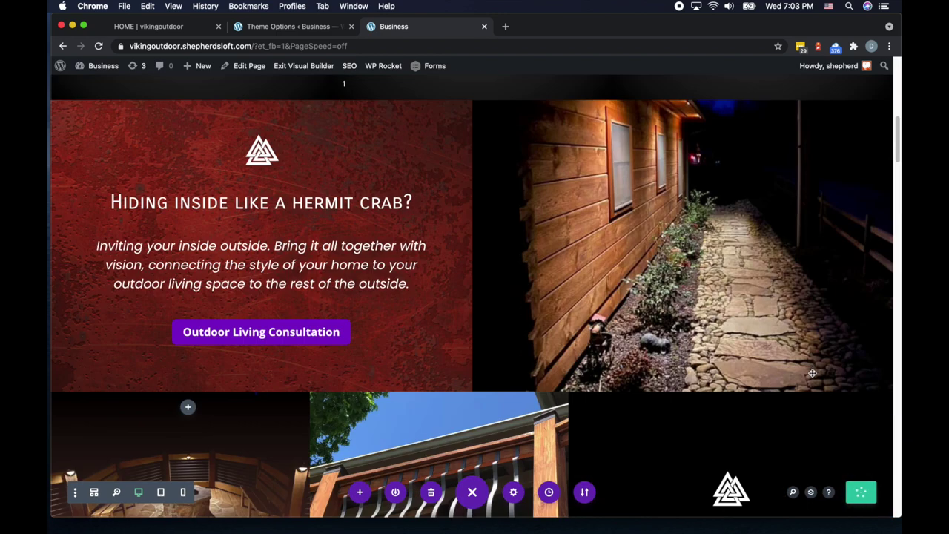
scroll(813, 373, down, 12)
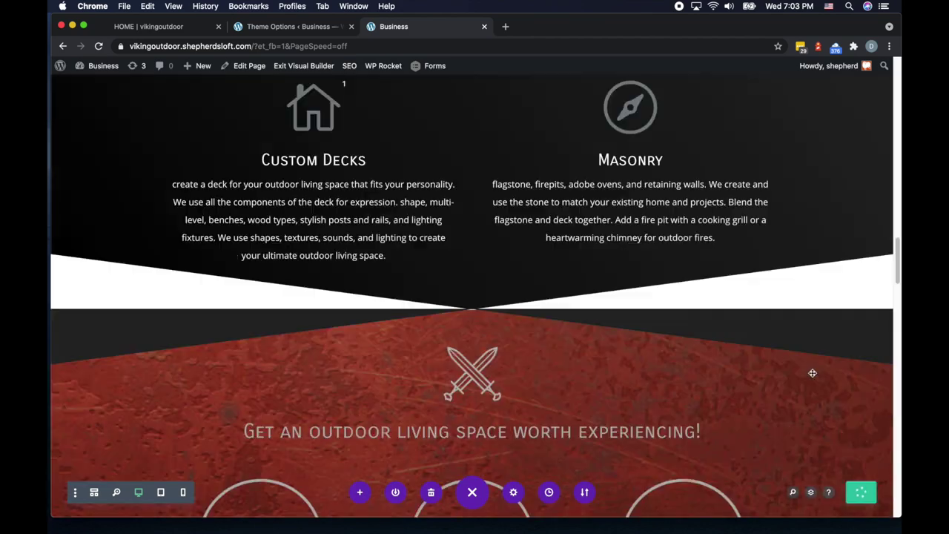
scroll(813, 373, down, 15)
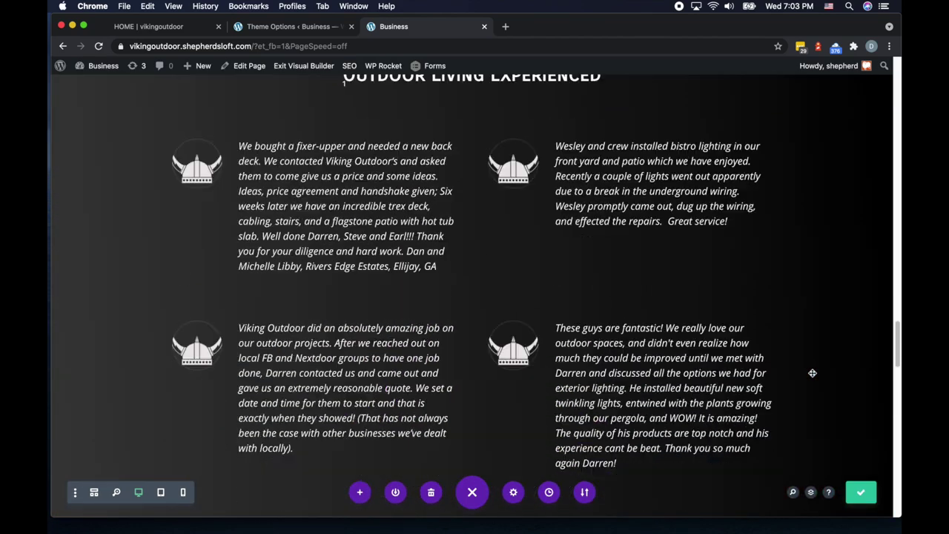
scroll(813, 373, down, 12)
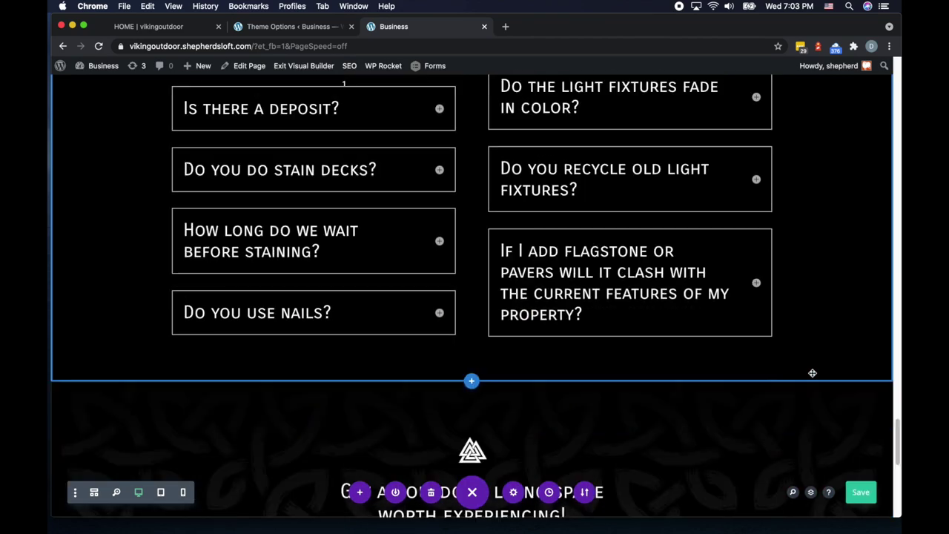
scroll(813, 373, down, 3)
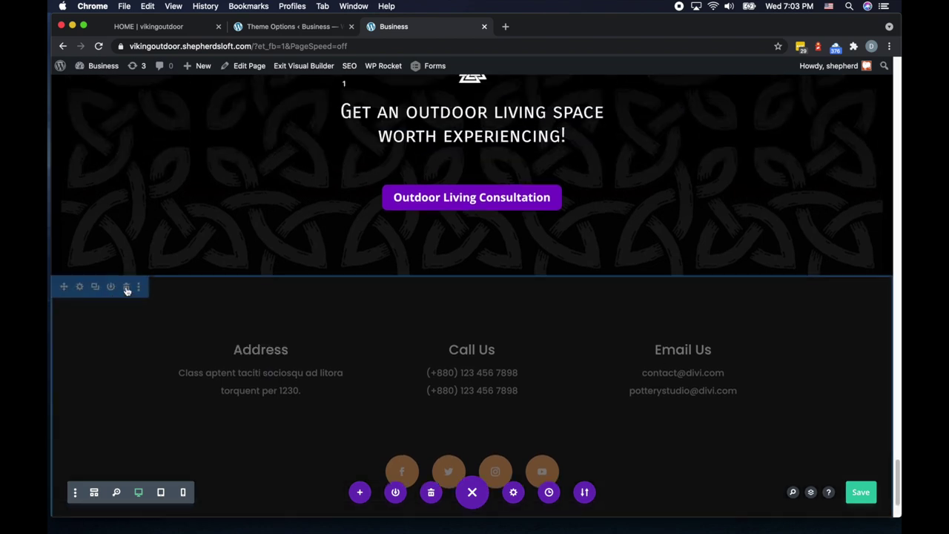
click(127, 288)
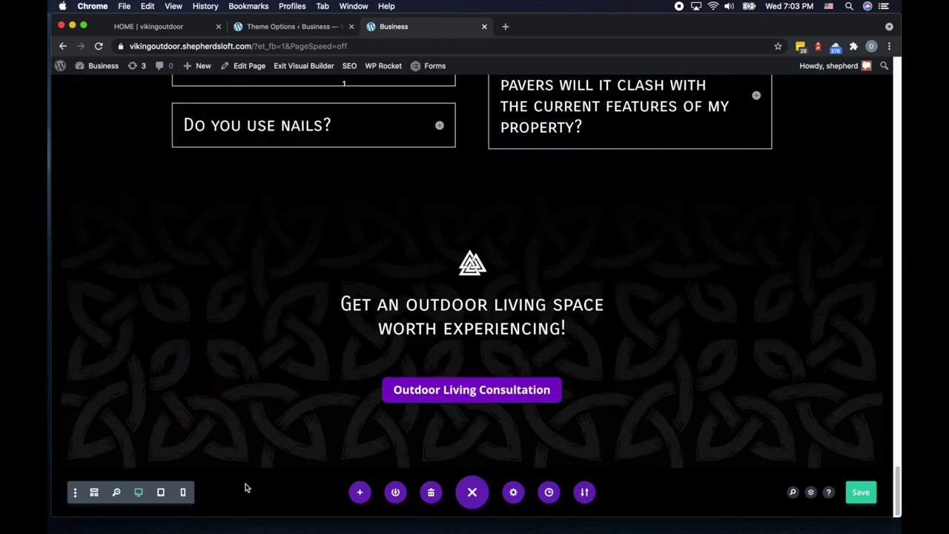
scroll(543, 387, up, 10)
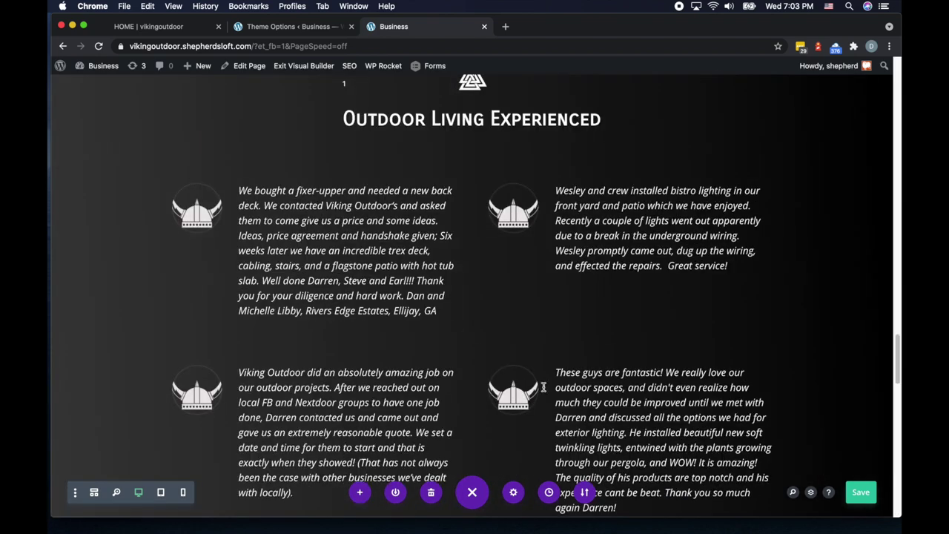
scroll(576, 308, up, 15)
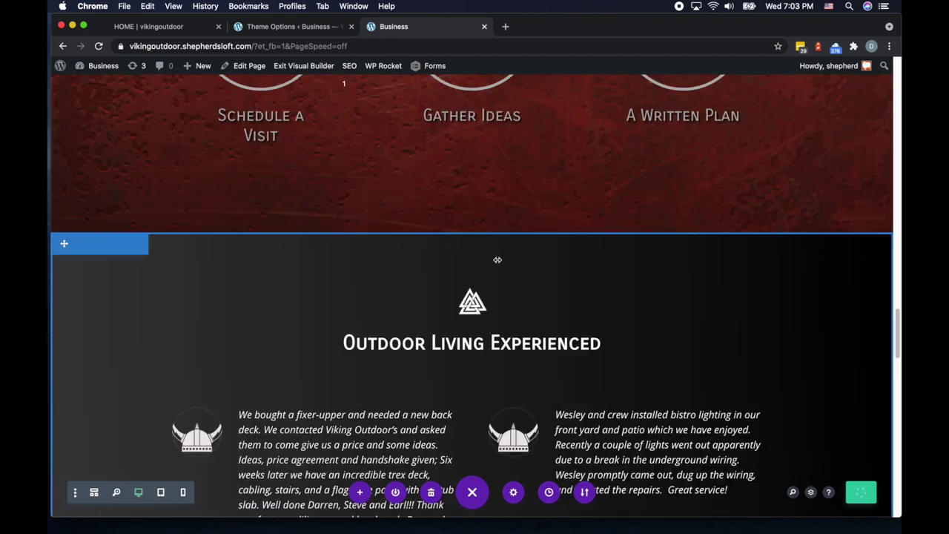
Switch the page preview to phone view and open the design settings of the hero's Viking Outdoor logo.
scroll(497, 259, up, 10)
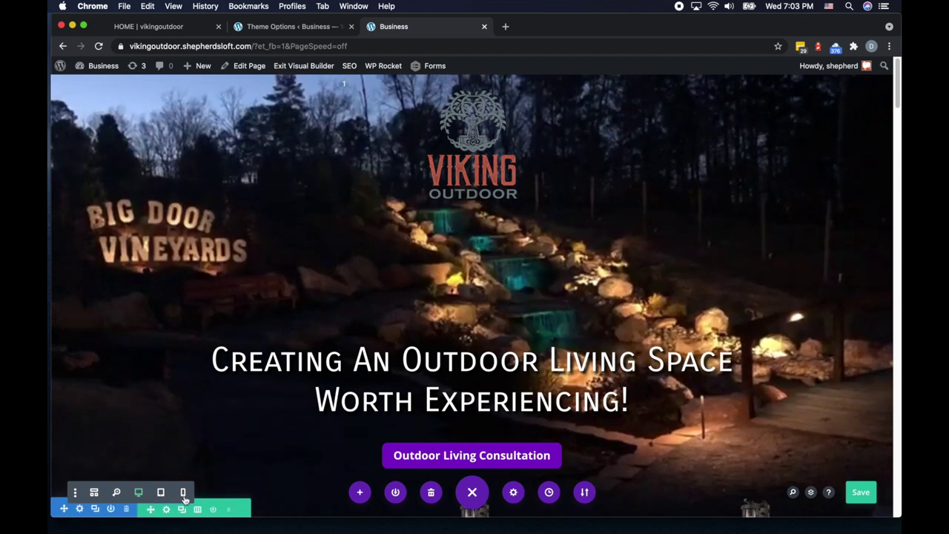
click(183, 493)
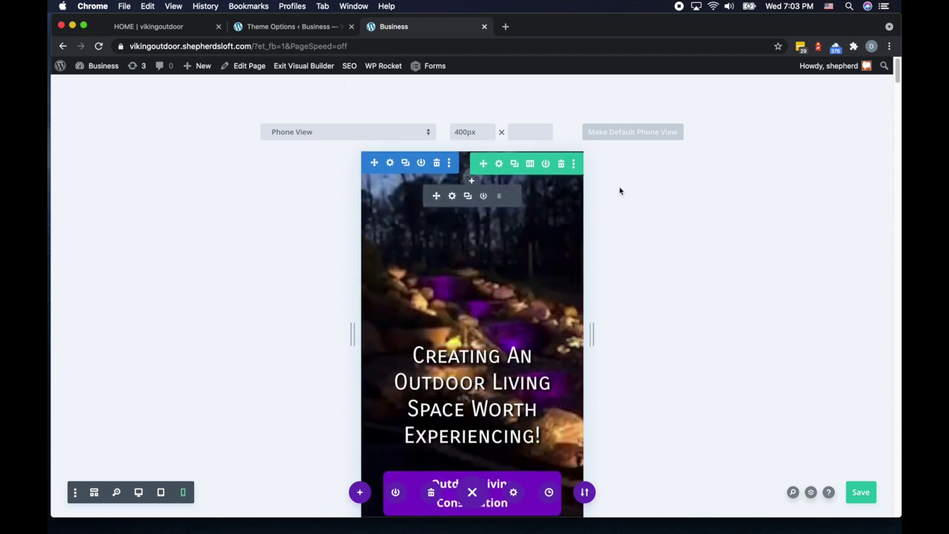
click(453, 196)
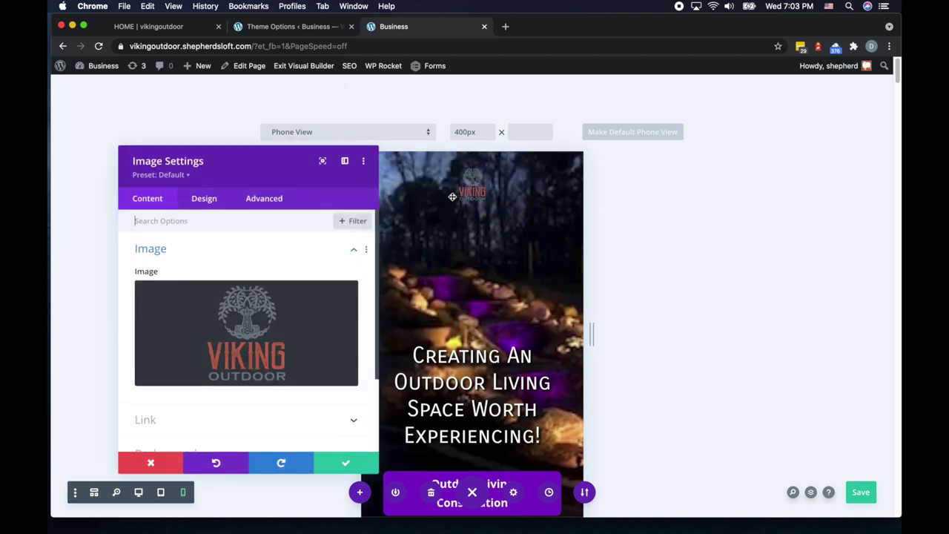
click(210, 199)
drag(256, 161, 213, 119)
click(124, 213)
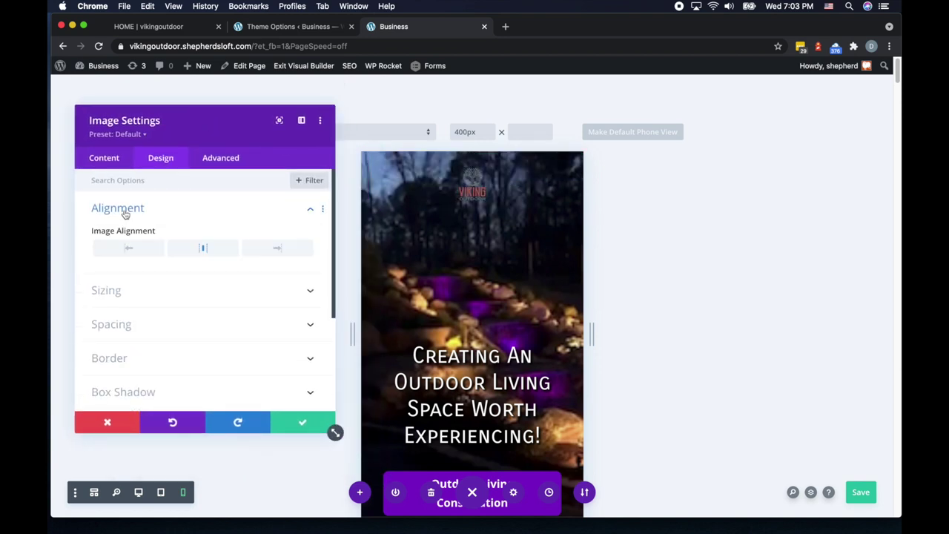
Set the hero logo's width to 49% for phones and apply the image settings.
click(142, 291)
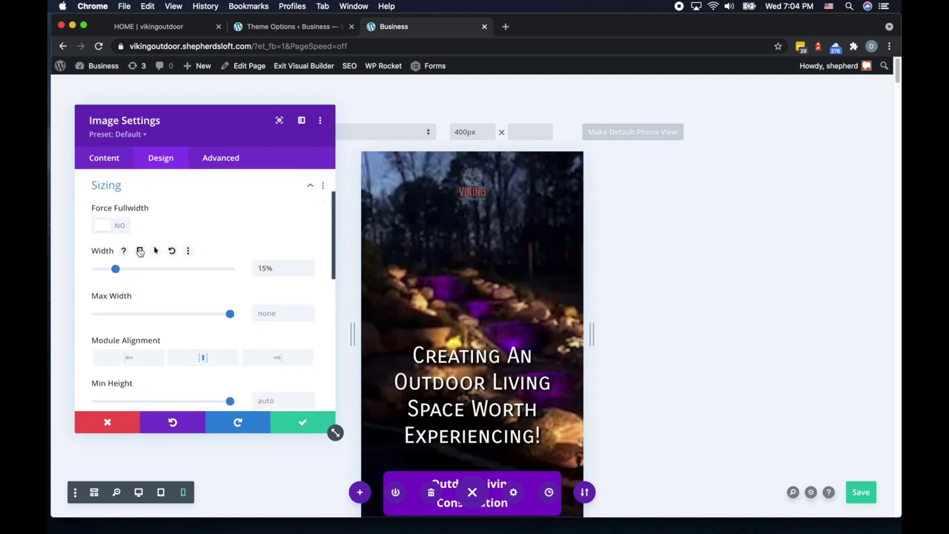
click(139, 252)
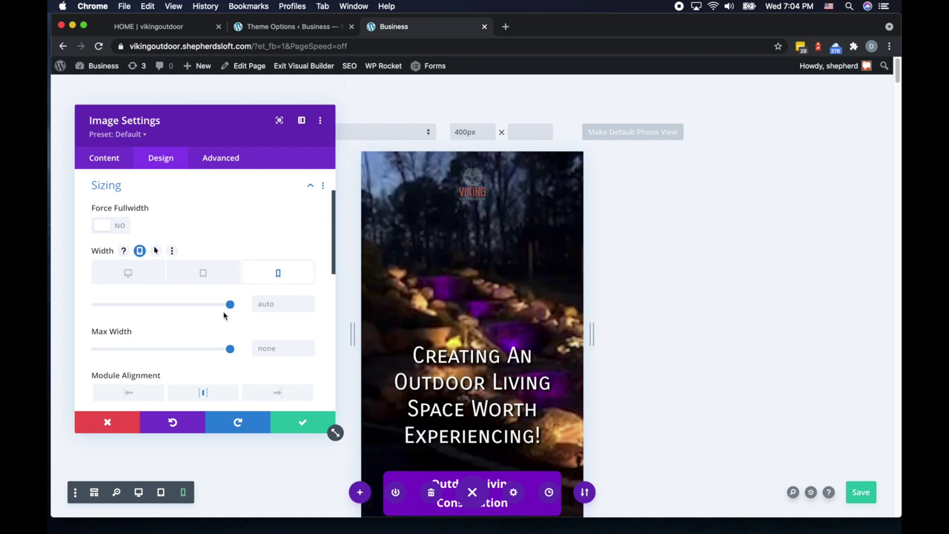
scroll(178, 319, down, 1)
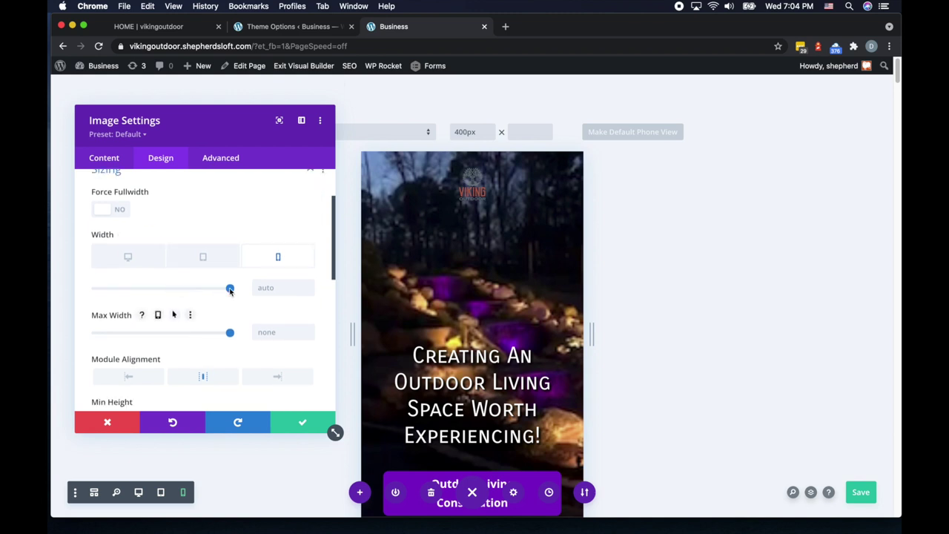
drag(230, 289, 163, 297)
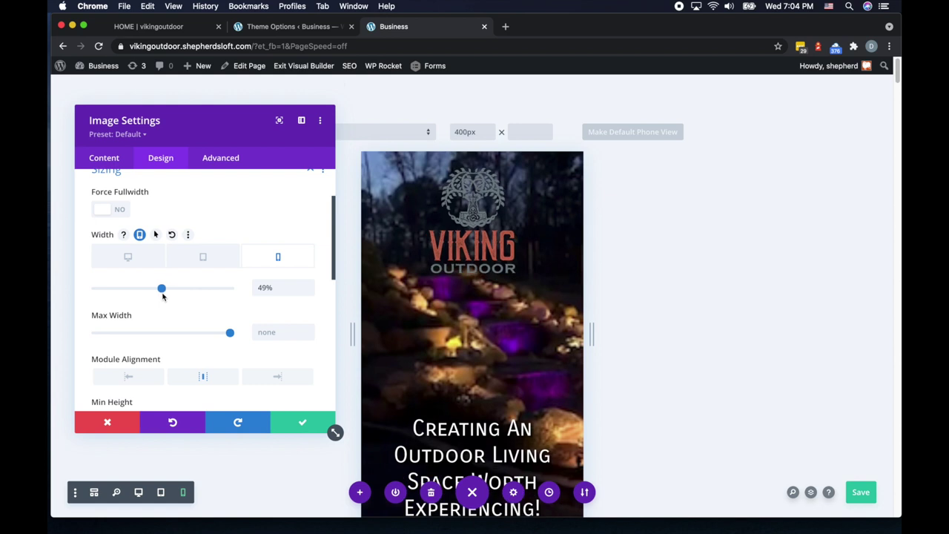
scroll(412, 333, down, 2)
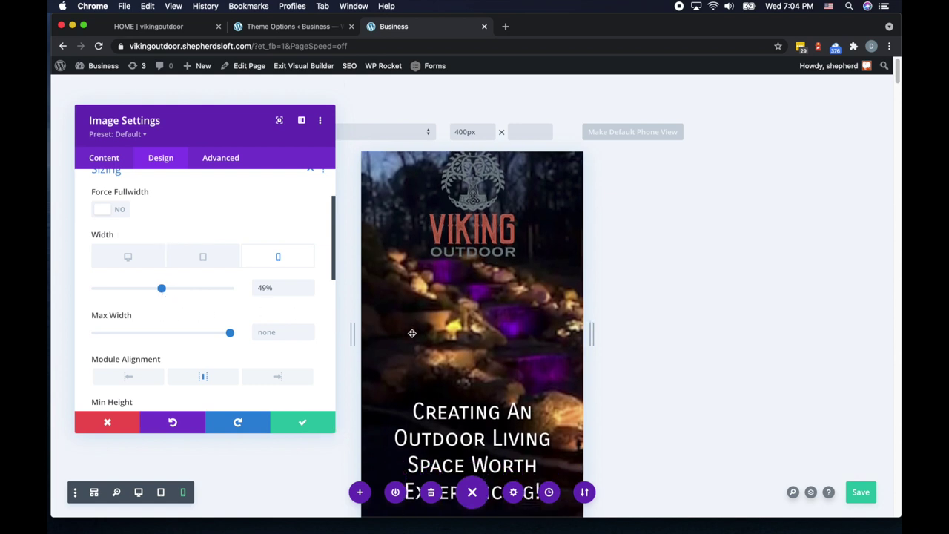
scroll(412, 333, up, 3)
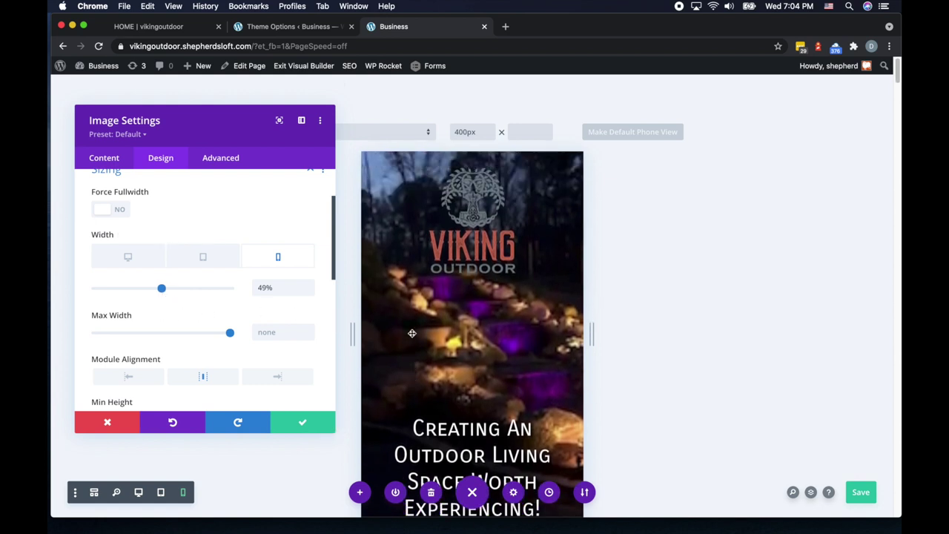
click(303, 424)
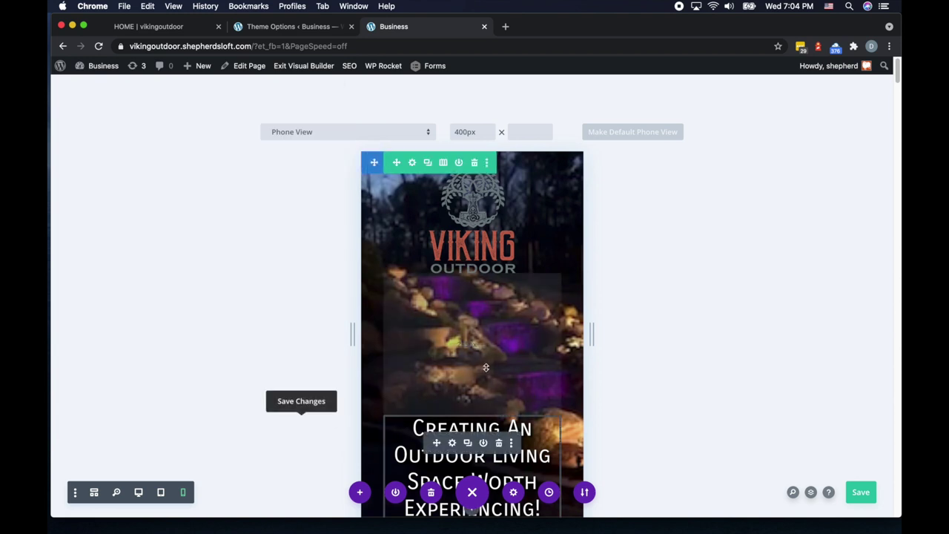
Set the top margin of the hero heading "Creating An Outdoor Living Space Worth Experiencing!" to 100px for phones and apply it.
click(452, 443)
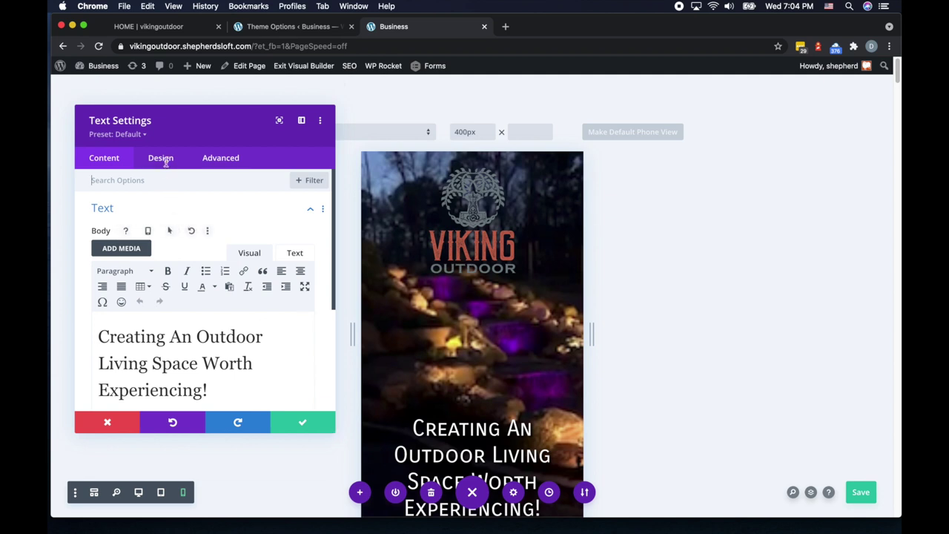
click(160, 157)
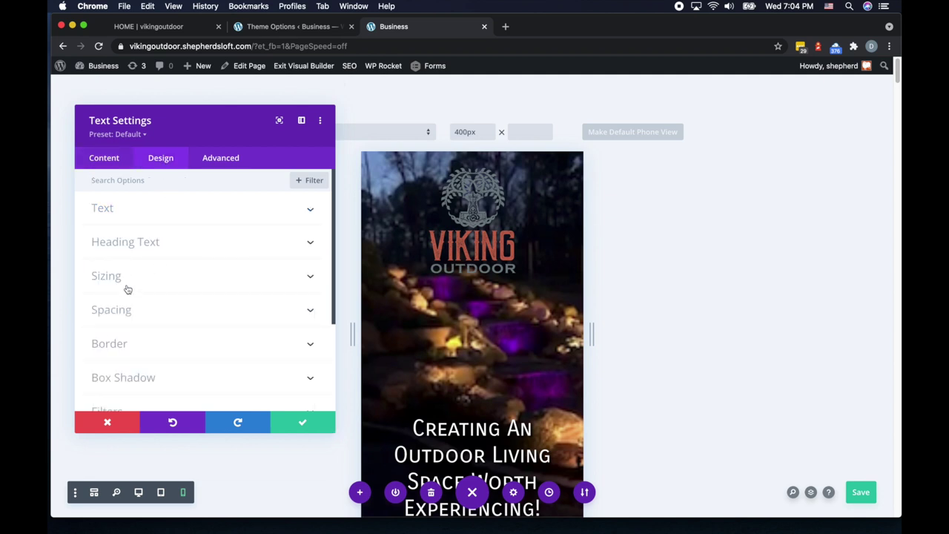
click(115, 311)
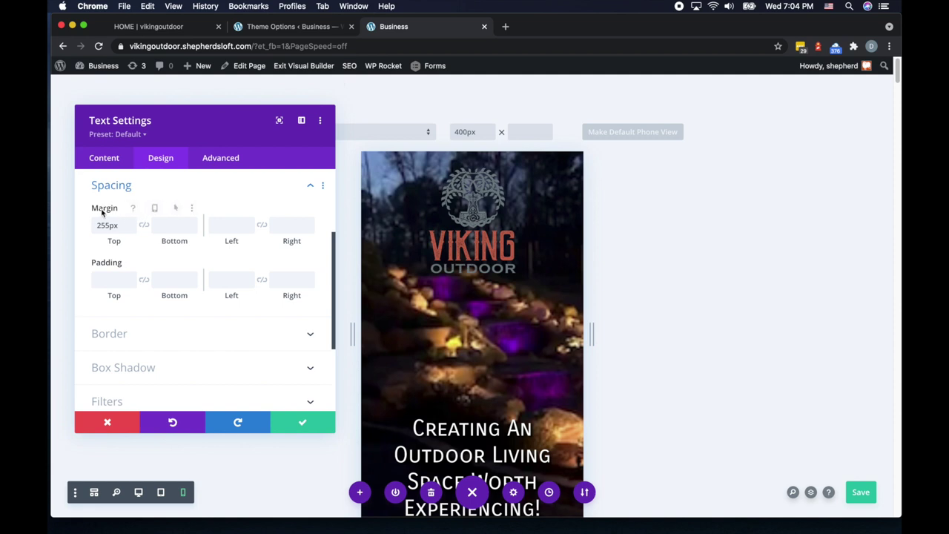
click(144, 208)
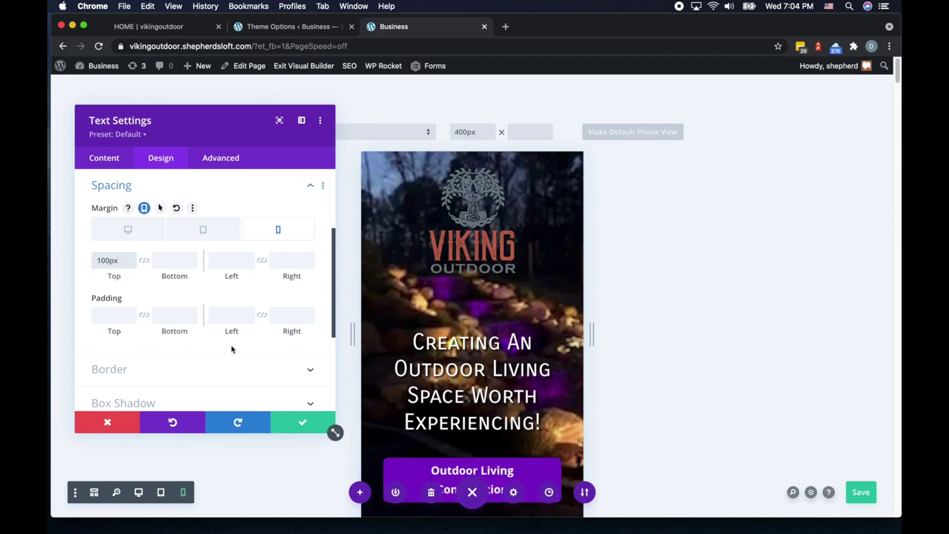
click(300, 422)
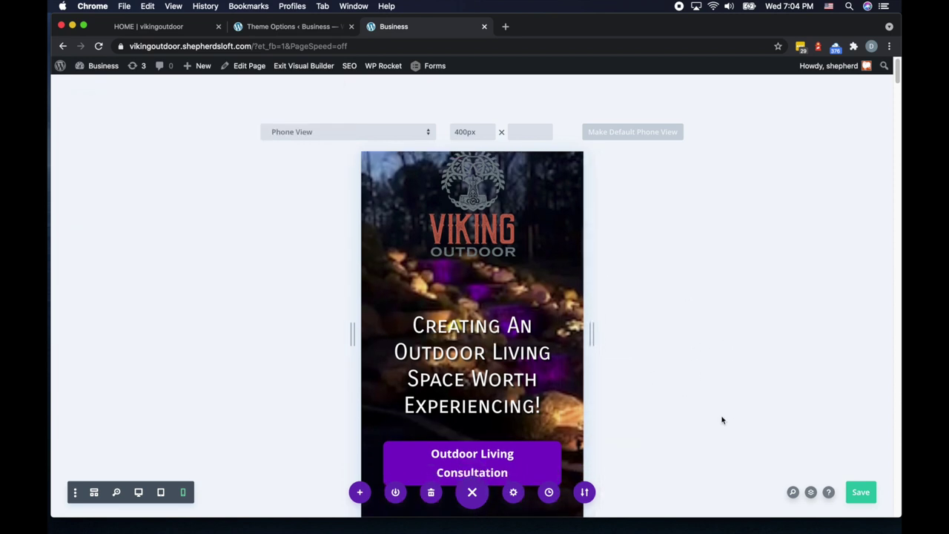
Disable the lantern image above the "Outdoors Parties" heading on phones only.
scroll(722, 421, down, 5)
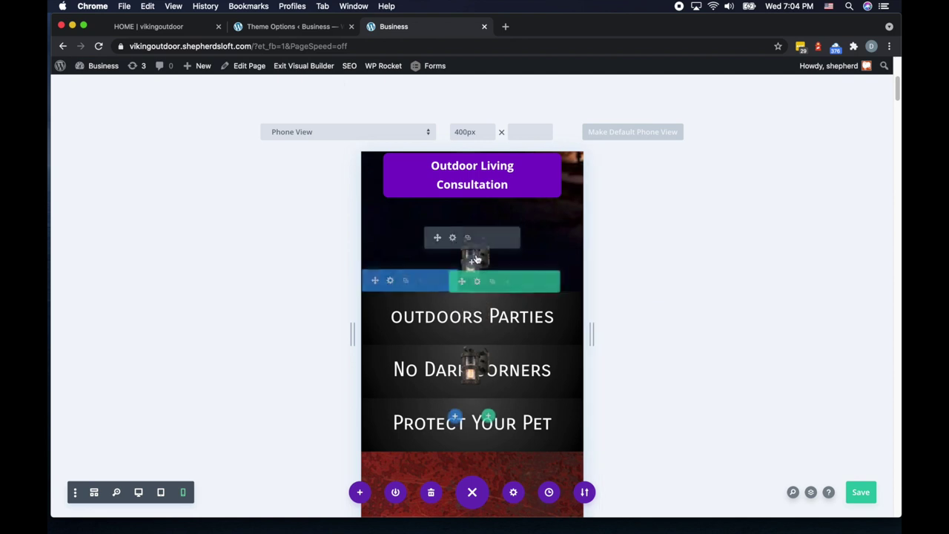
click(512, 238)
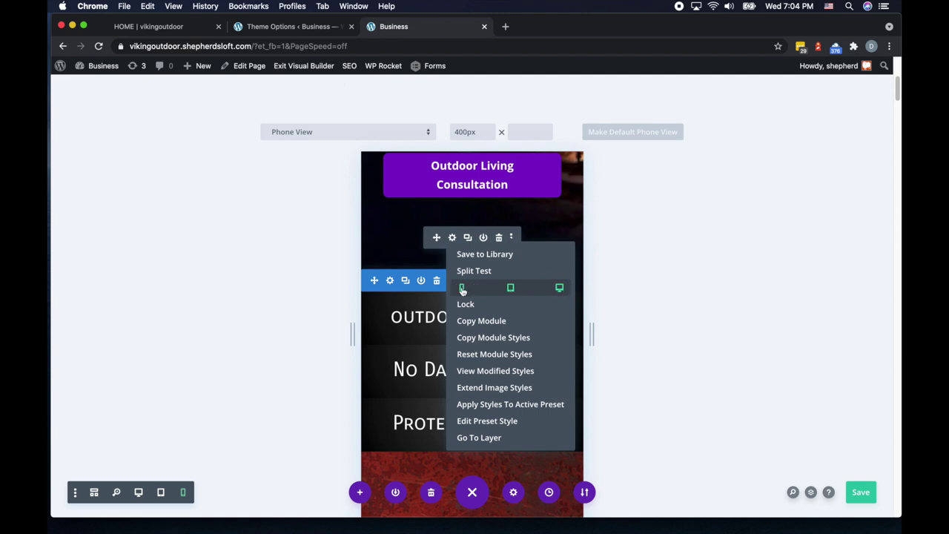
click(463, 289)
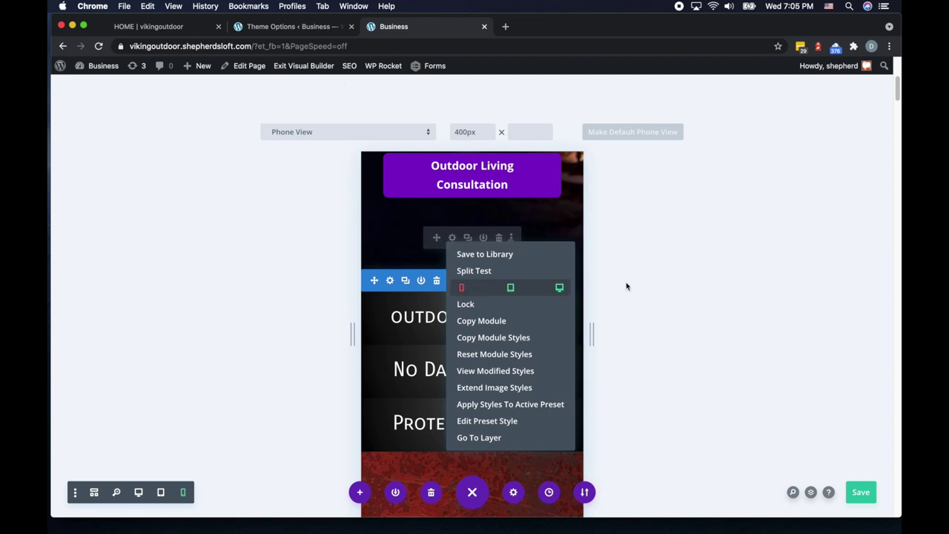
click(267, 306)
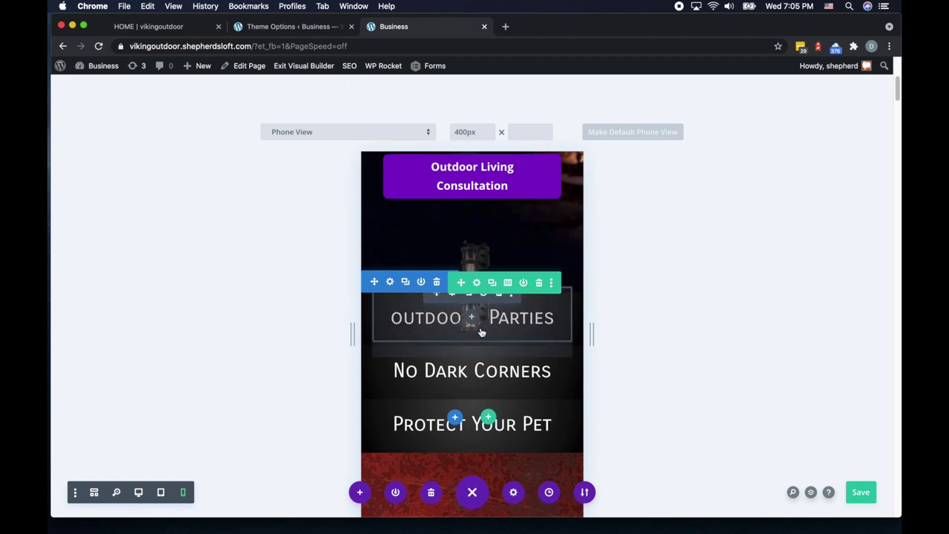
Disable the lantern image belonging to the "No Dark Corners" heading on phones only.
click(511, 296)
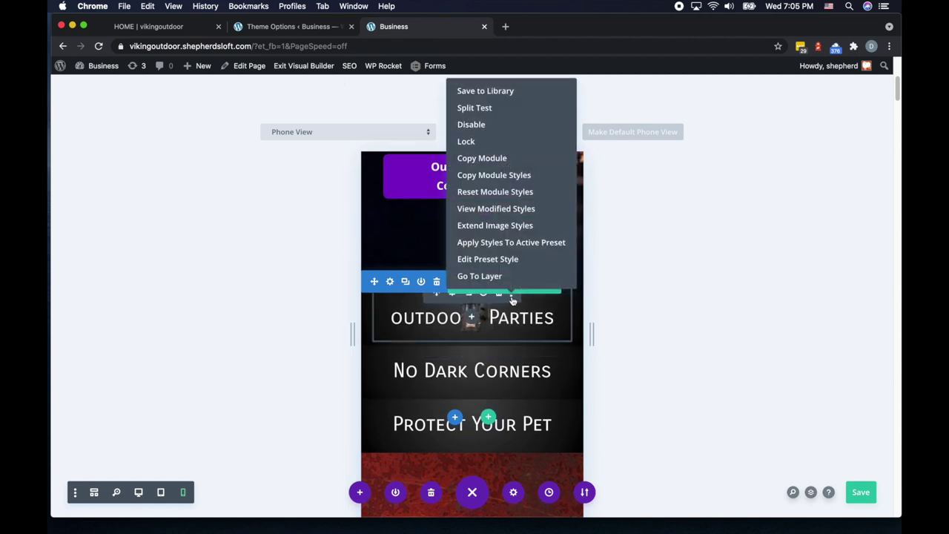
click(463, 126)
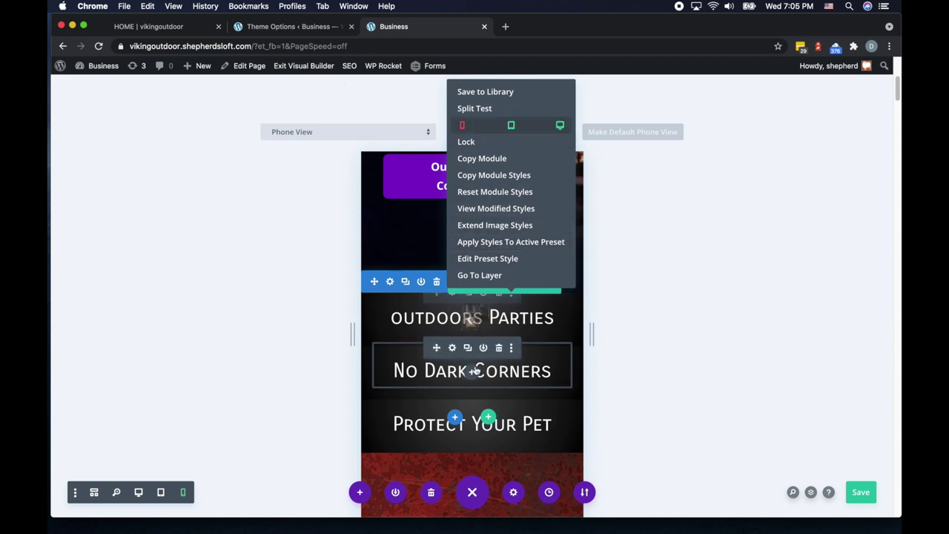
click(513, 348)
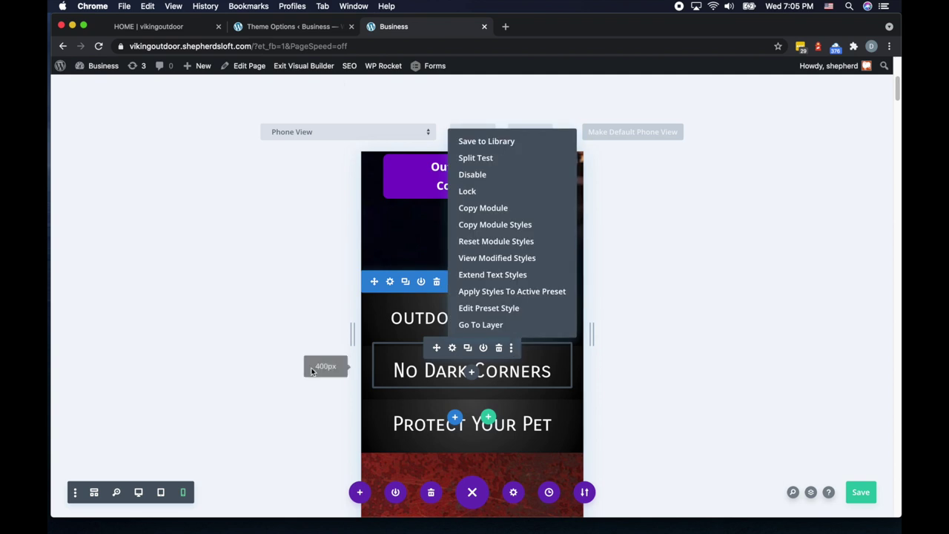
click(304, 371)
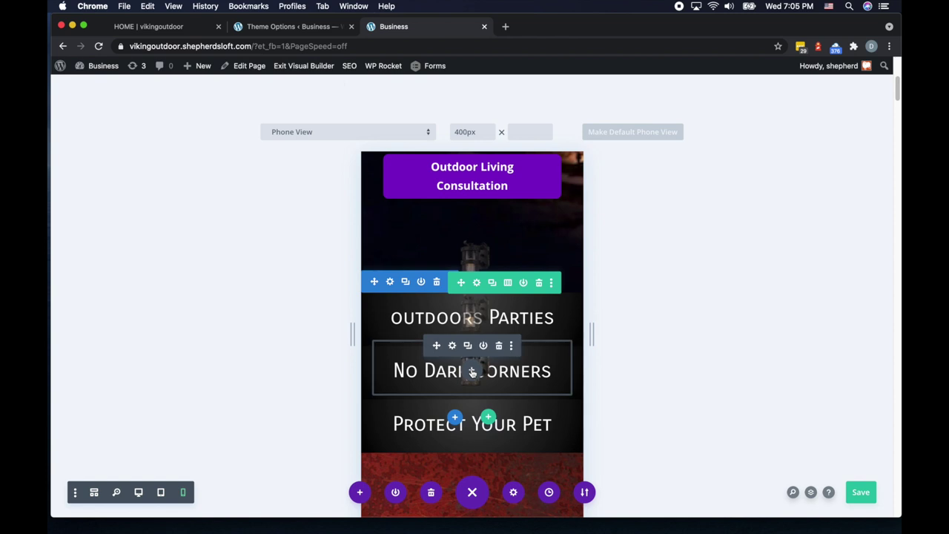
Switch the page preview to desktop view and disable the lantern image above "Protect Your Pet" on phones only.
click(138, 493)
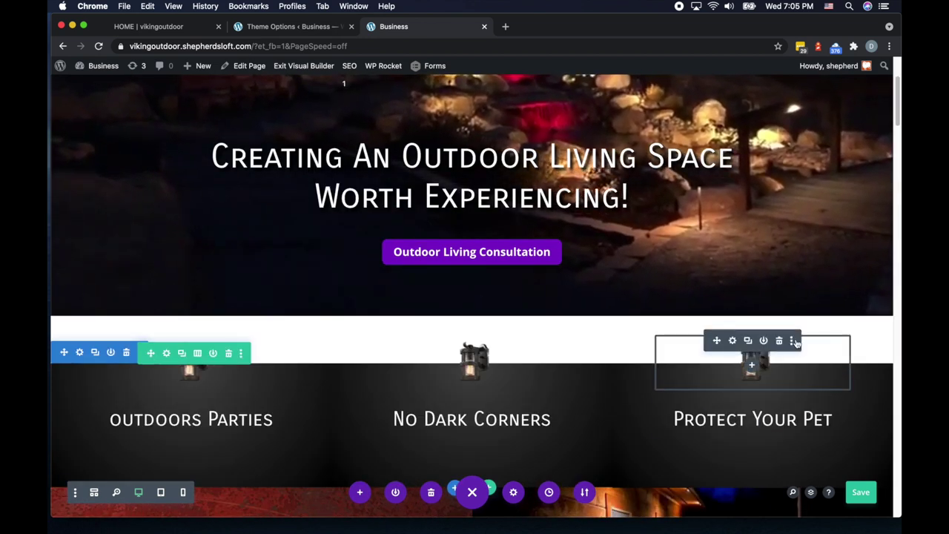
click(792, 341)
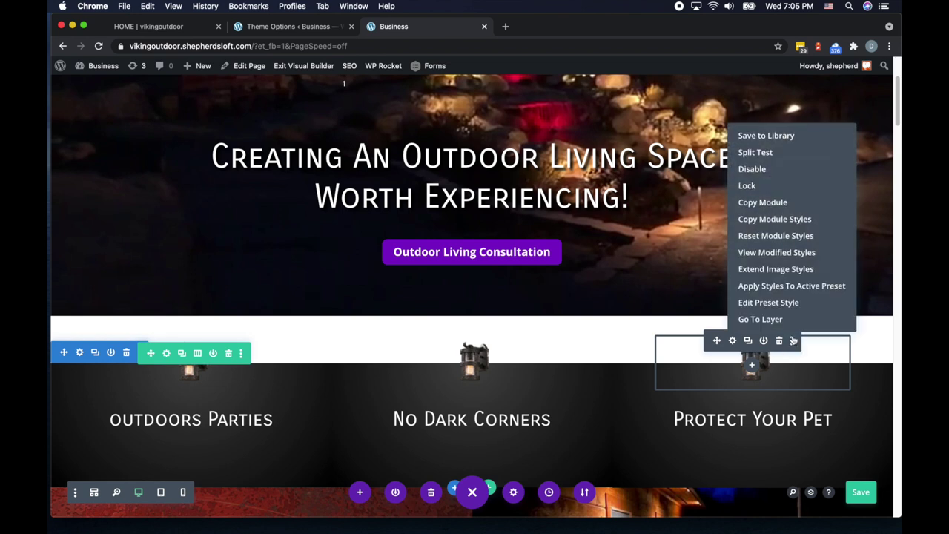
click(744, 171)
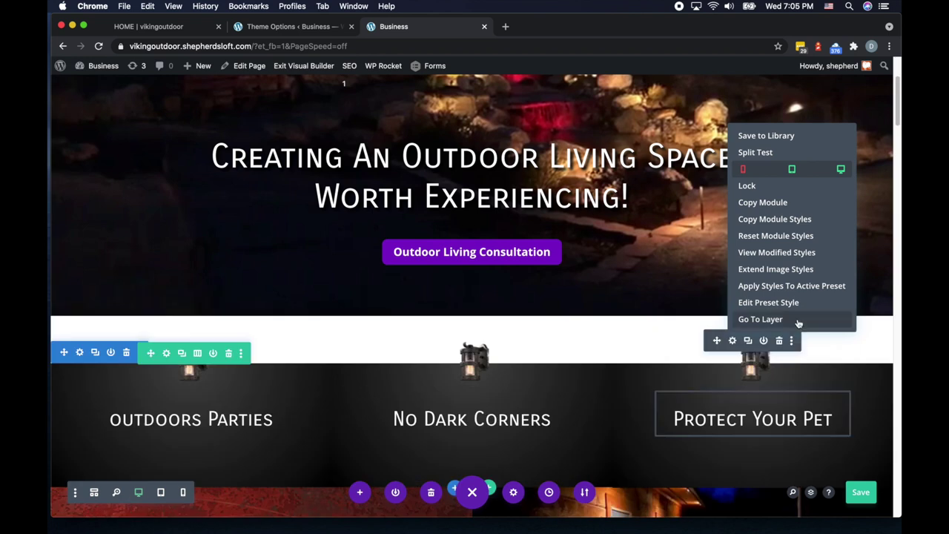
click(683, 352)
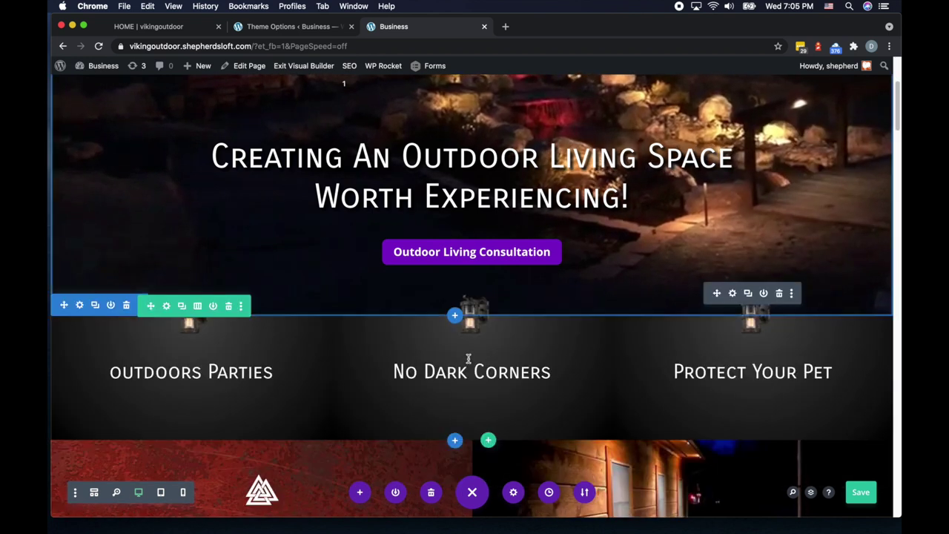
Check the per-device disable settings of the lantern images above "No Dark Corners" and "Outdoors Parties".
click(511, 341)
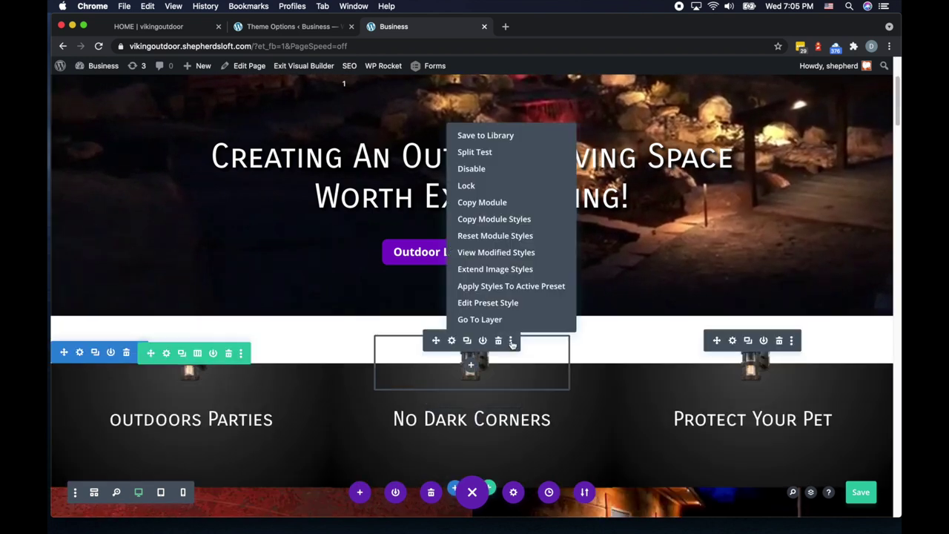
click(463, 170)
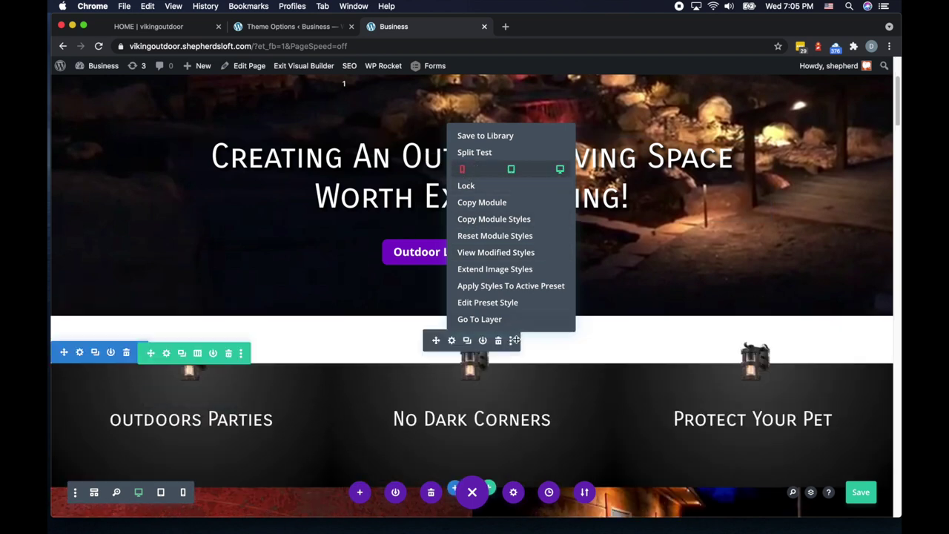
click(511, 341)
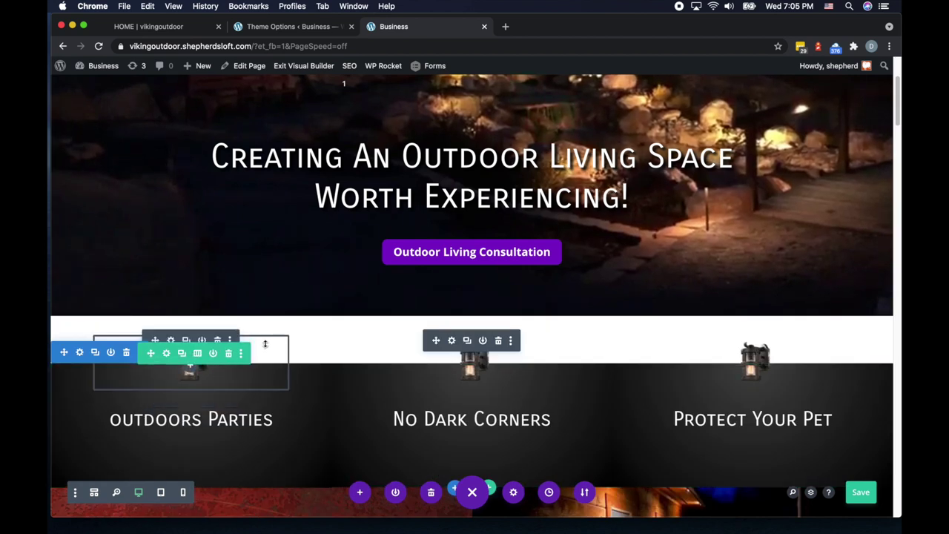
click(230, 341)
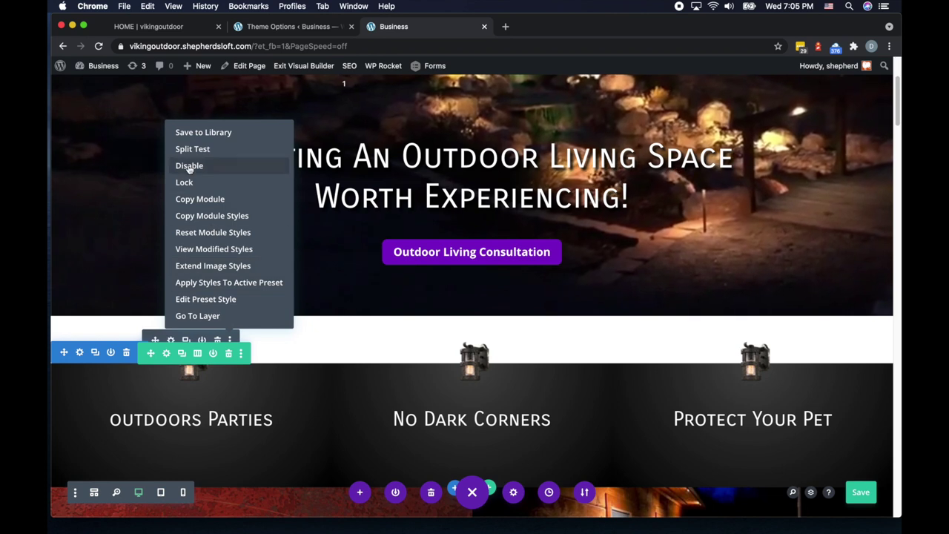
mouse_move(188, 169)
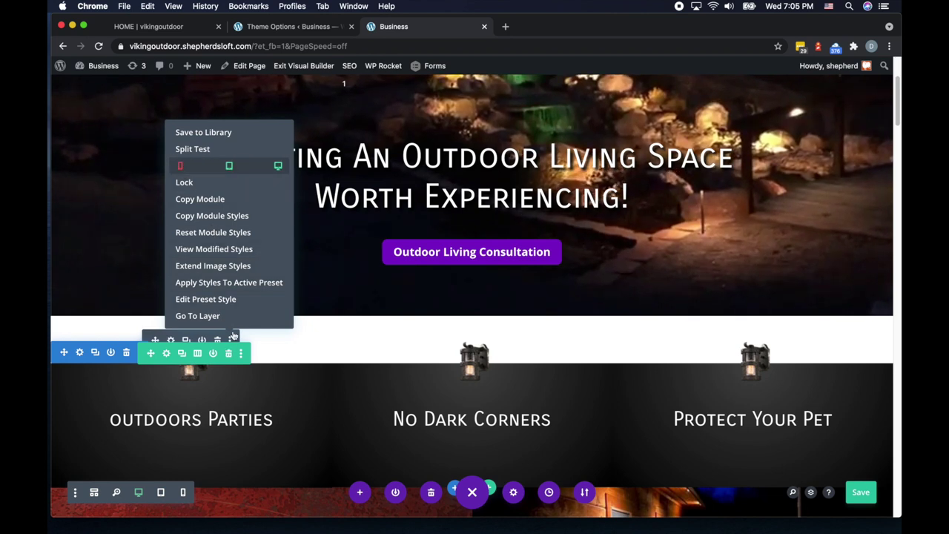
click(189, 370)
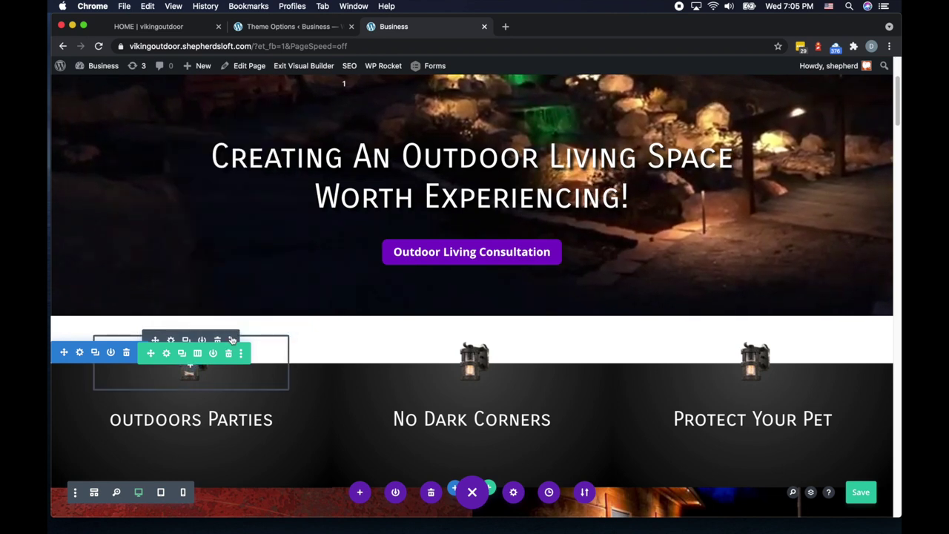
Switch the preview back to phone view and examine the layout of the sections and photo rows below "Protect Your Pet".
click(183, 493)
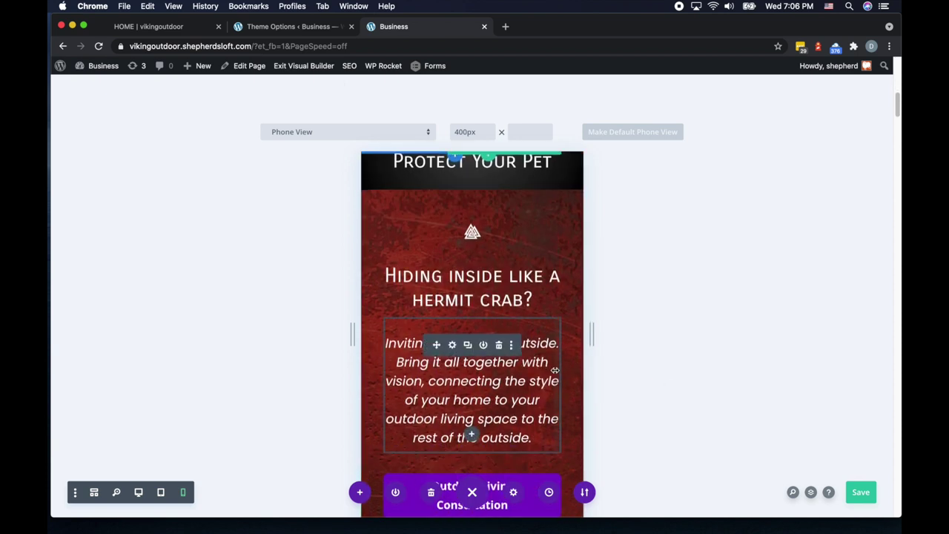
scroll(572, 375, down, 5)
scroll(555, 371, down, 6)
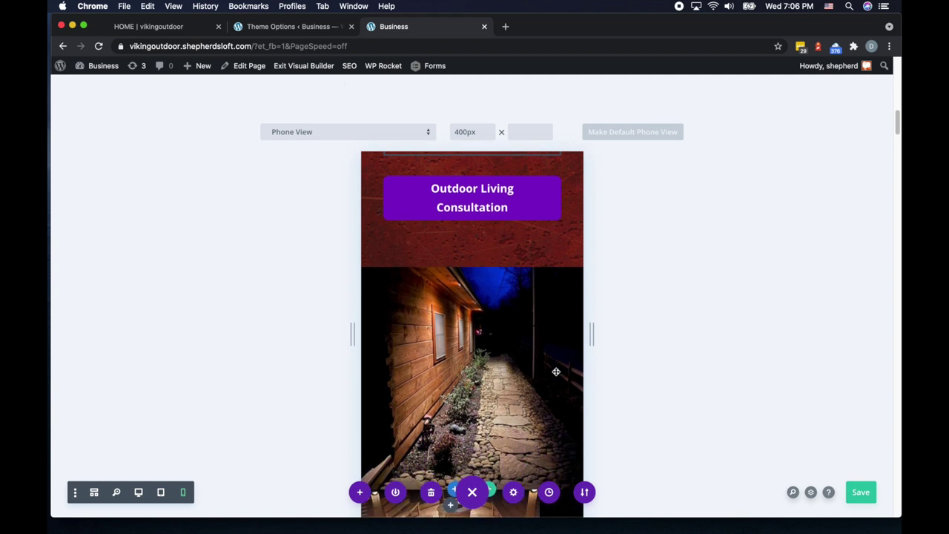
scroll(557, 371, down, 5)
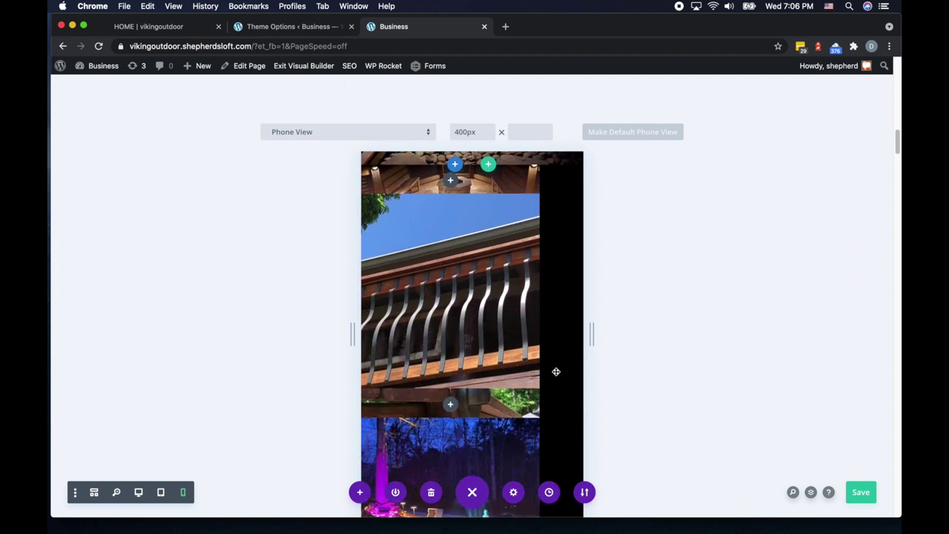
scroll(556, 372, up, 3)
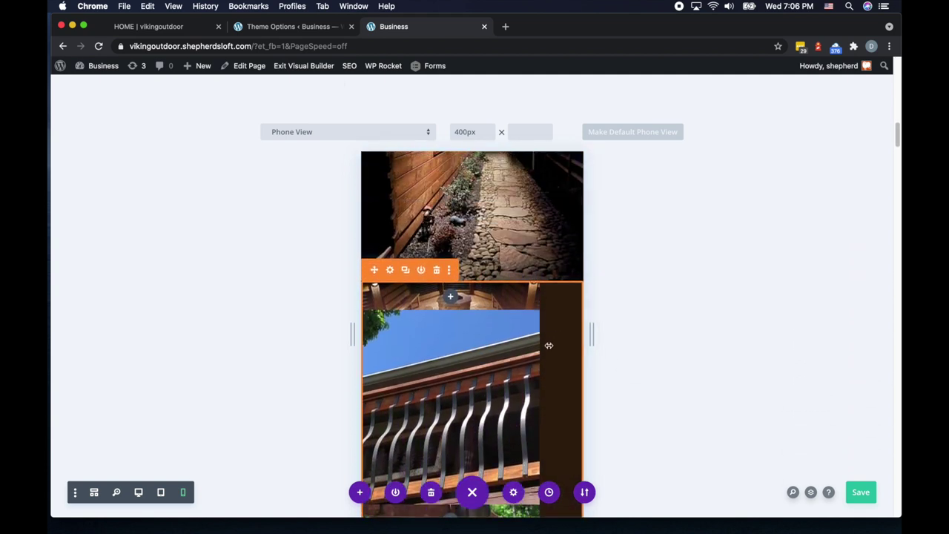
scroll(564, 348, up, 1)
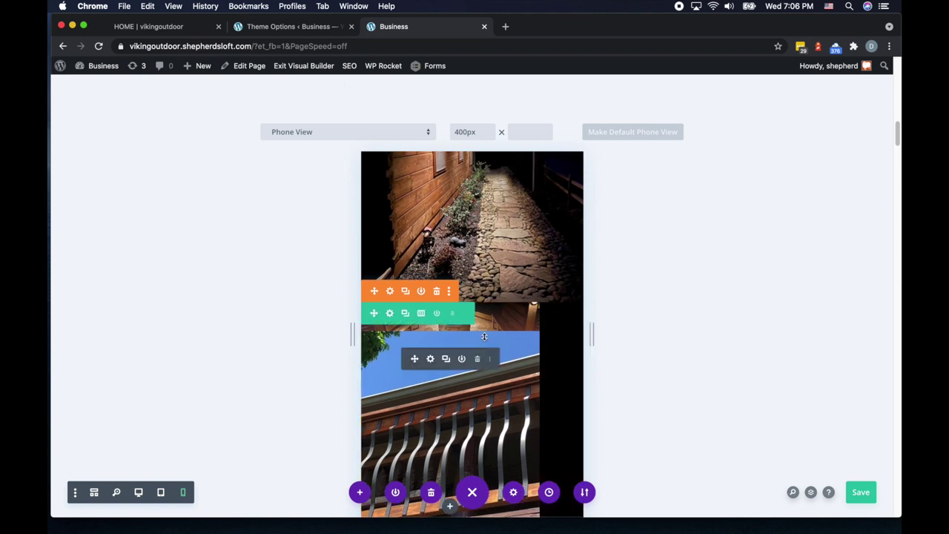
scroll(534, 347, down, 2)
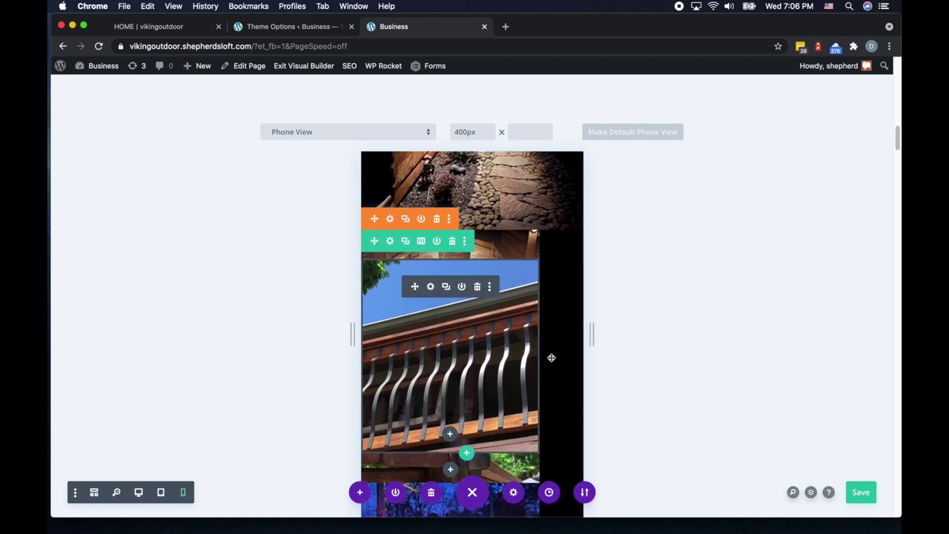
scroll(557, 358, down, 6)
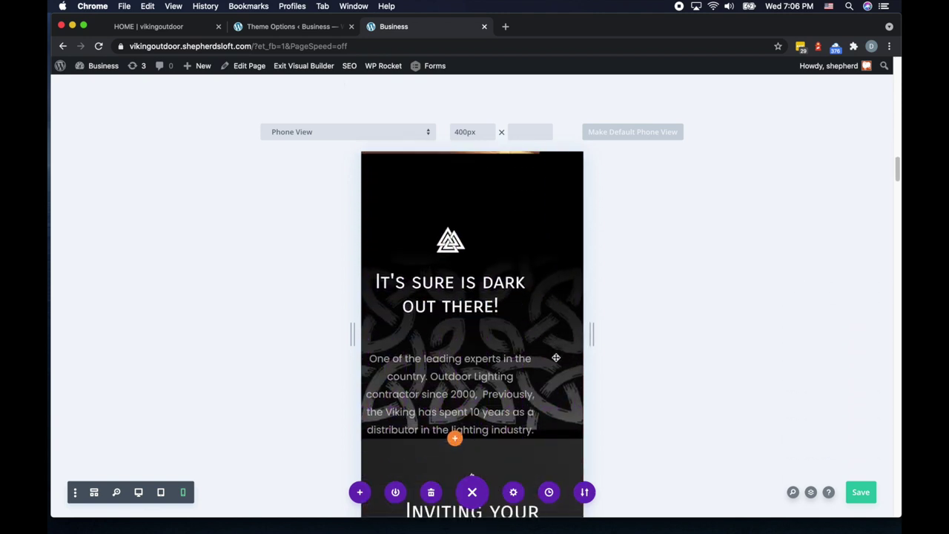
scroll(557, 357, up, 5)
scroll(556, 357, down, 5)
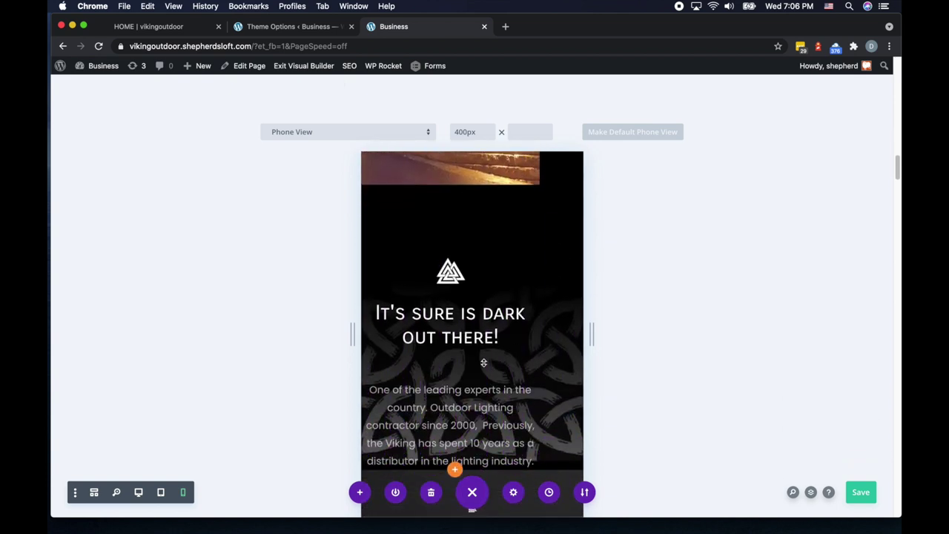
scroll(490, 321, up, 5)
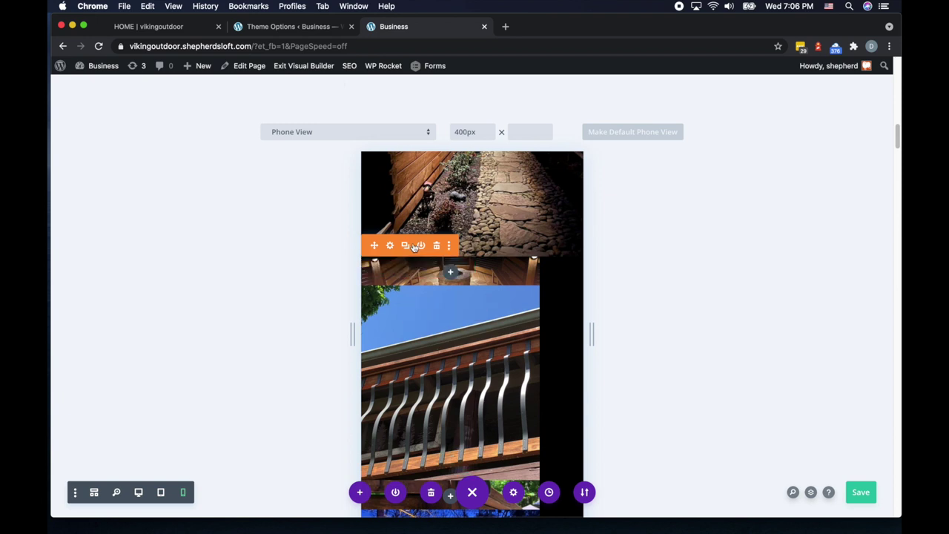
mouse_move(475, 297)
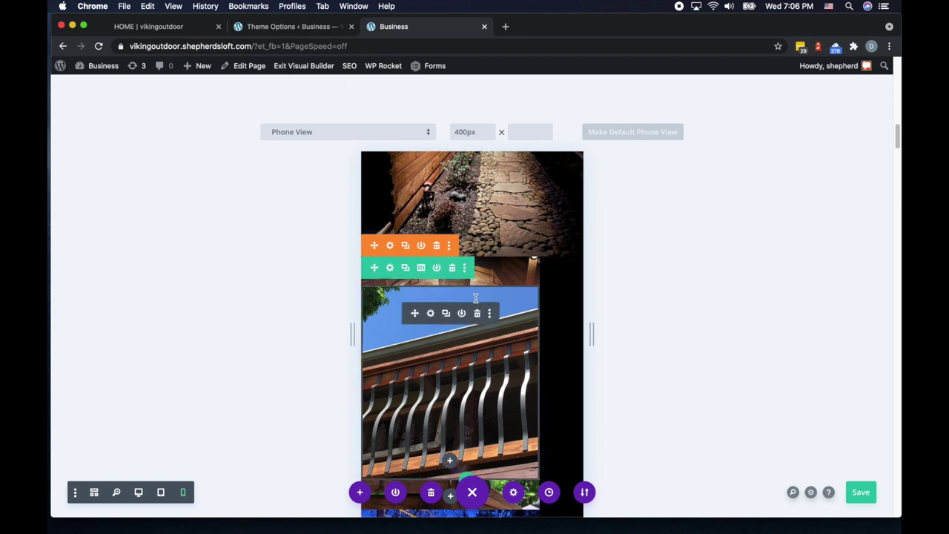
scroll(519, 323, up, 6)
scroll(519, 318, down, 4)
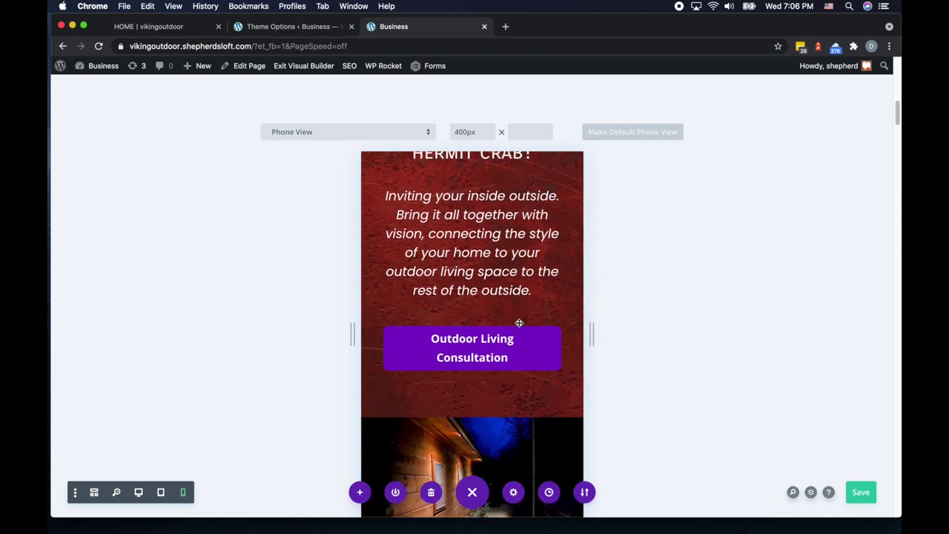
scroll(489, 311, down, 15)
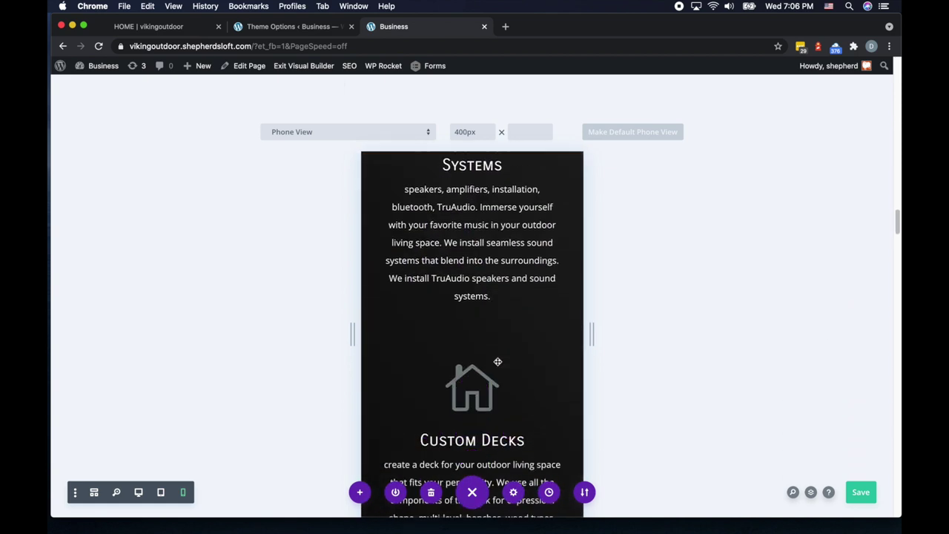
scroll(498, 361, up, 10)
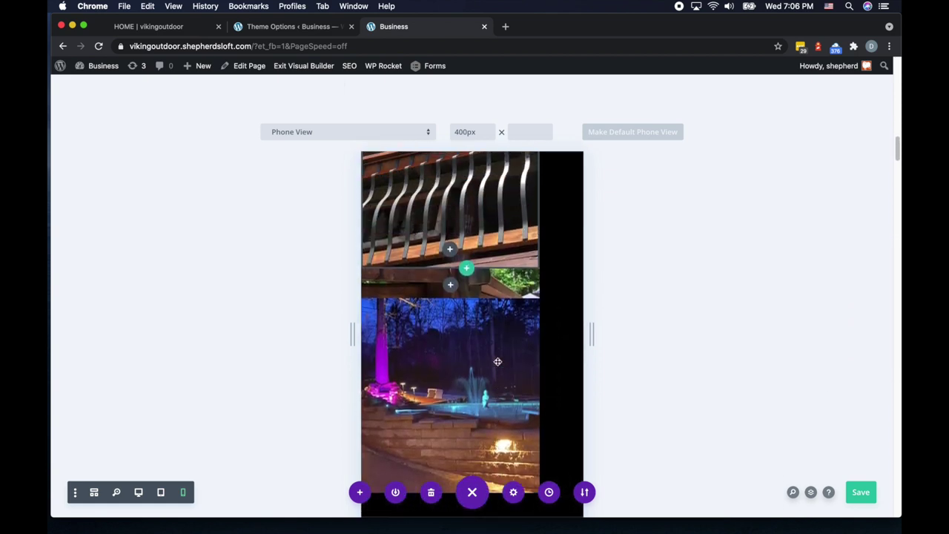
scroll(498, 361, down, 5)
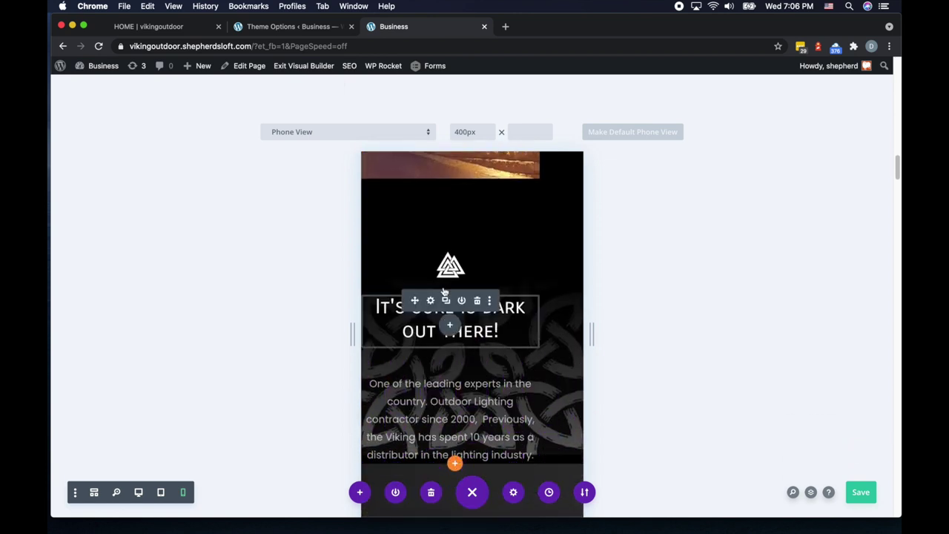
scroll(450, 236, up, 10)
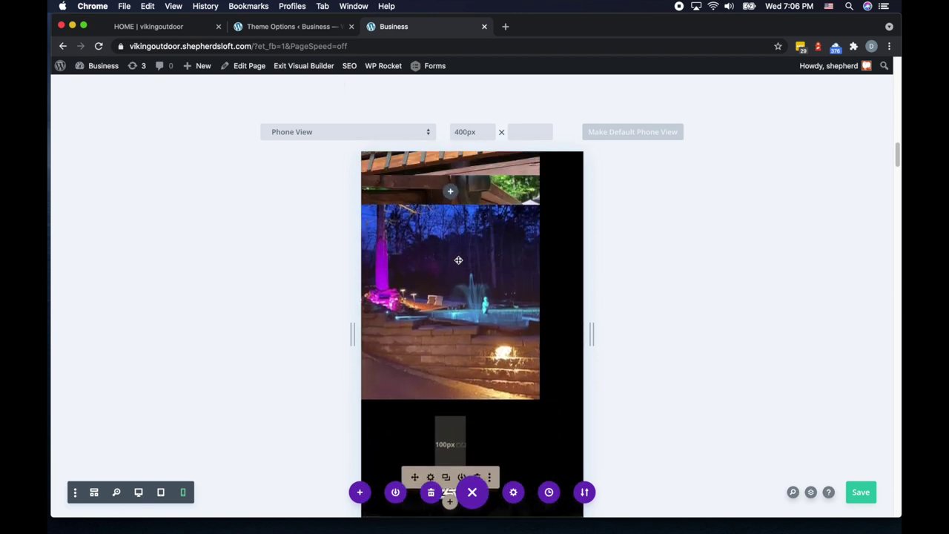
scroll(458, 261, up, 2)
scroll(452, 317, down, 3)
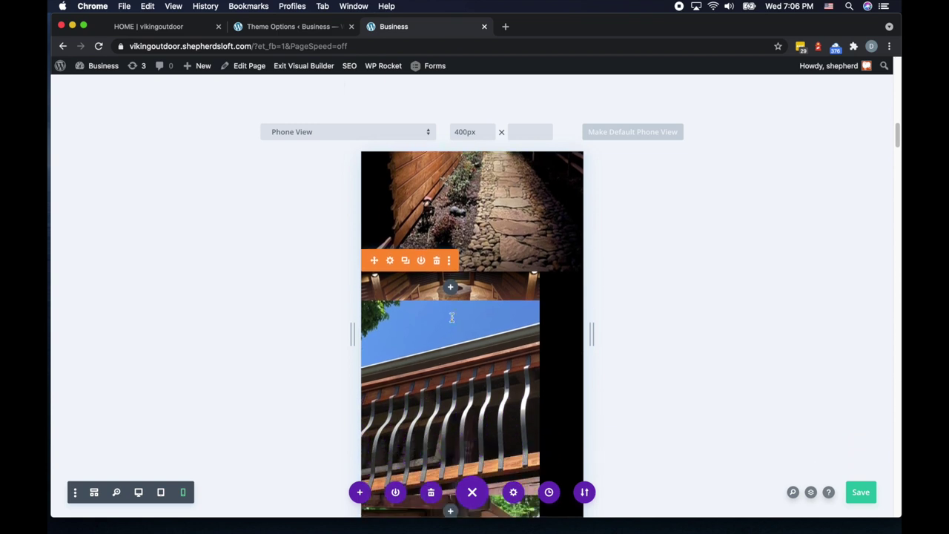
Disable the row containing the balcony railing photo on phones only.
click(465, 284)
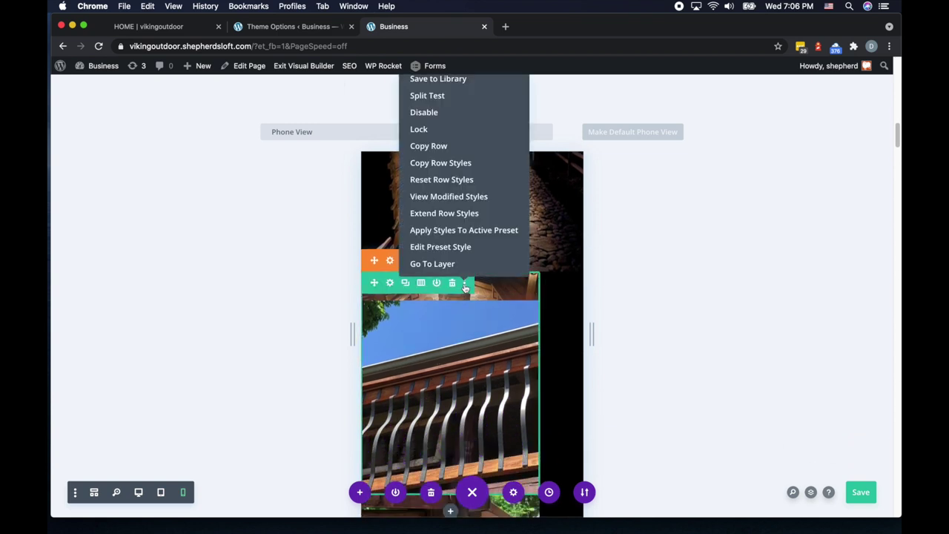
scroll(454, 261, up, 1)
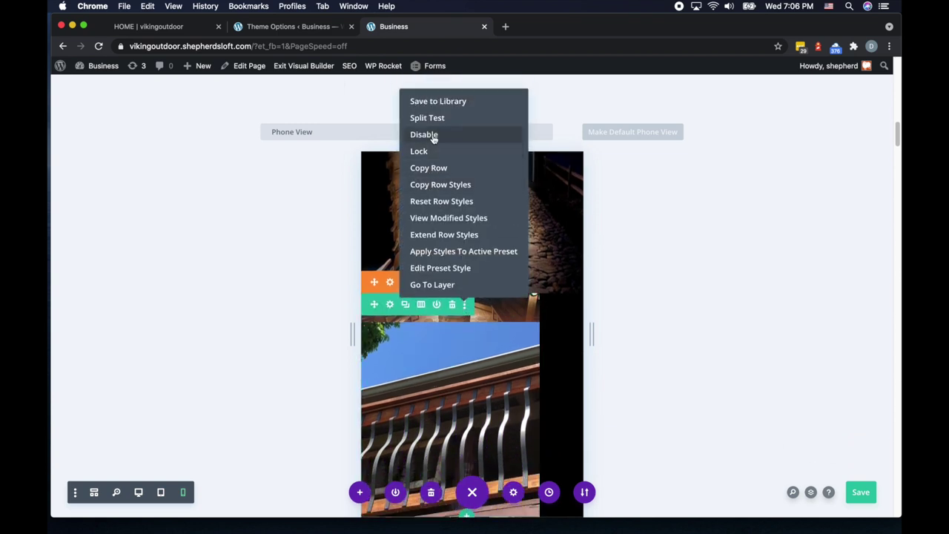
click(414, 137)
Disable the module showing the night-time fountain photo below the balcony row on phones only.
scroll(483, 284, down, 6)
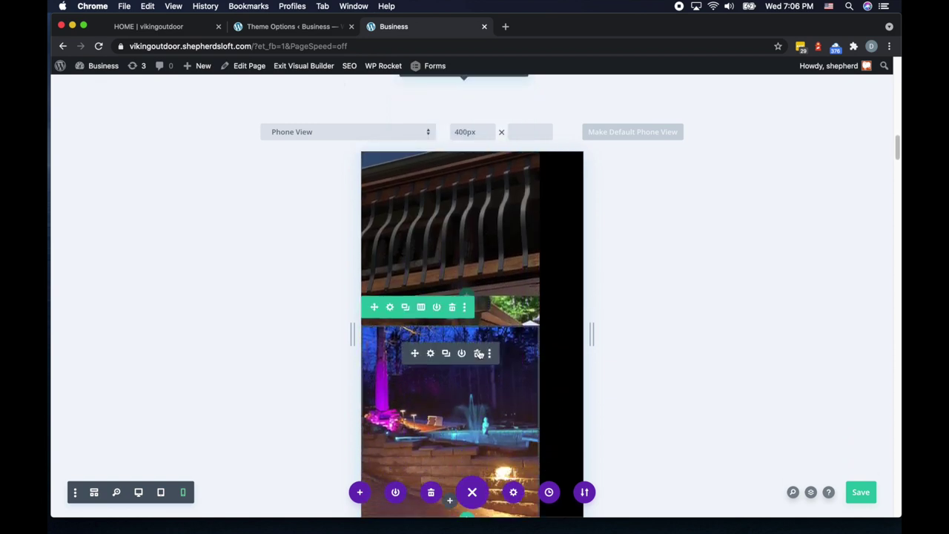
click(490, 355)
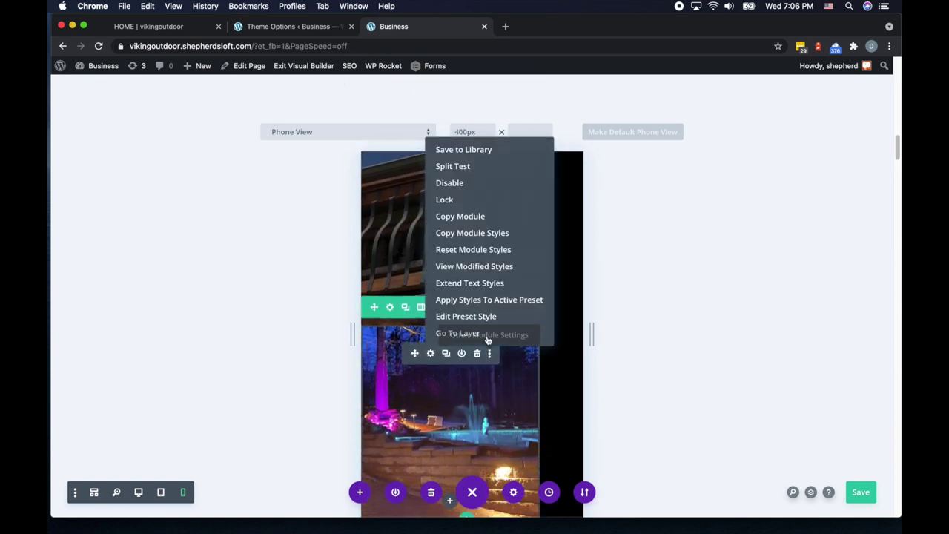
click(441, 184)
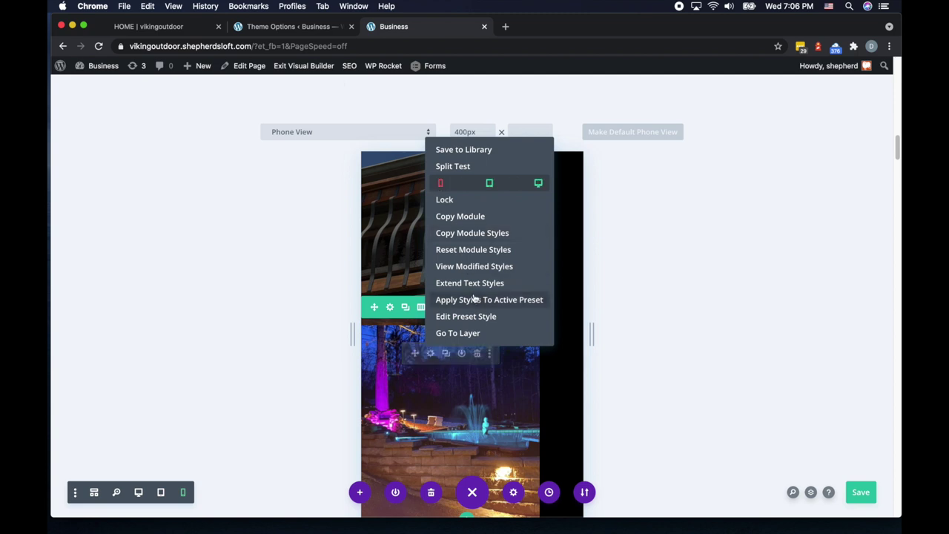
Re-enable the night-time fountain photo module on phones, leaving the settings of its row unchanged.
scroll(474, 299, down, 1)
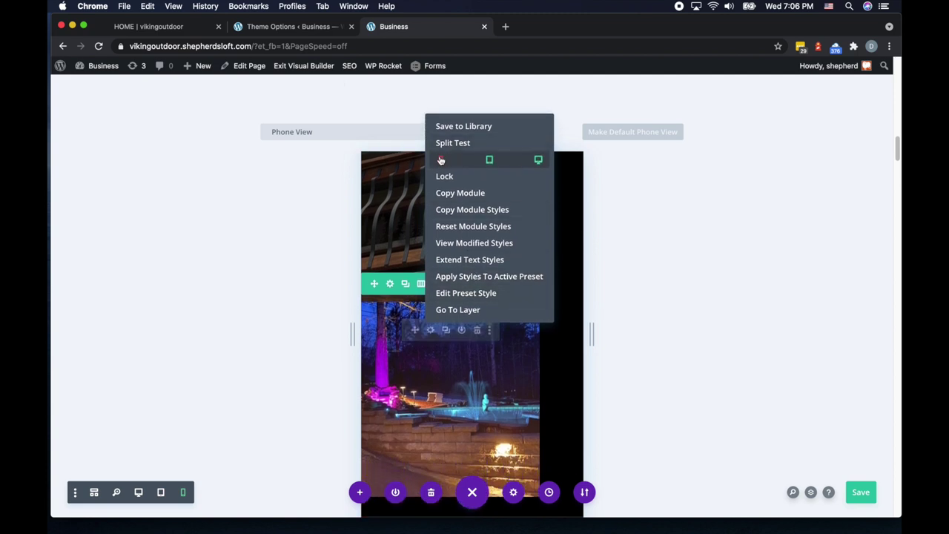
click(441, 160)
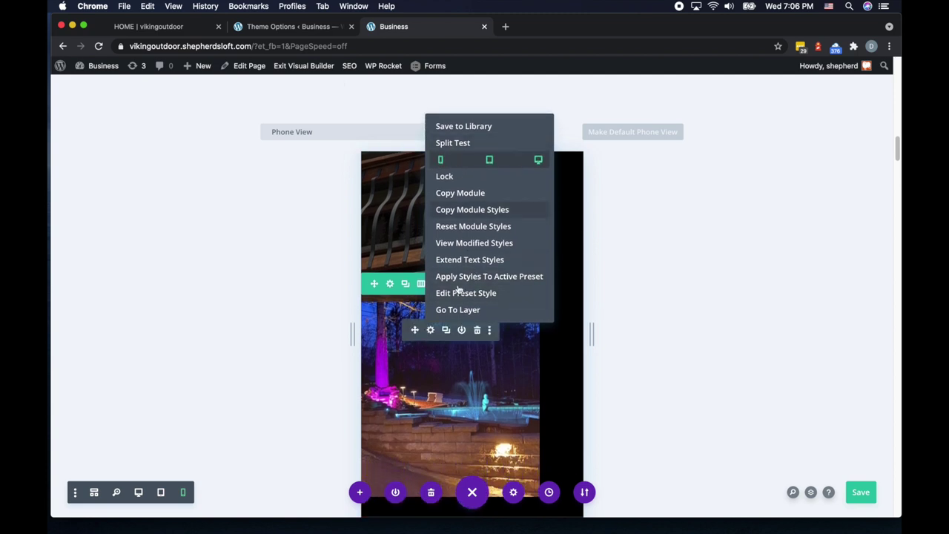
click(386, 282)
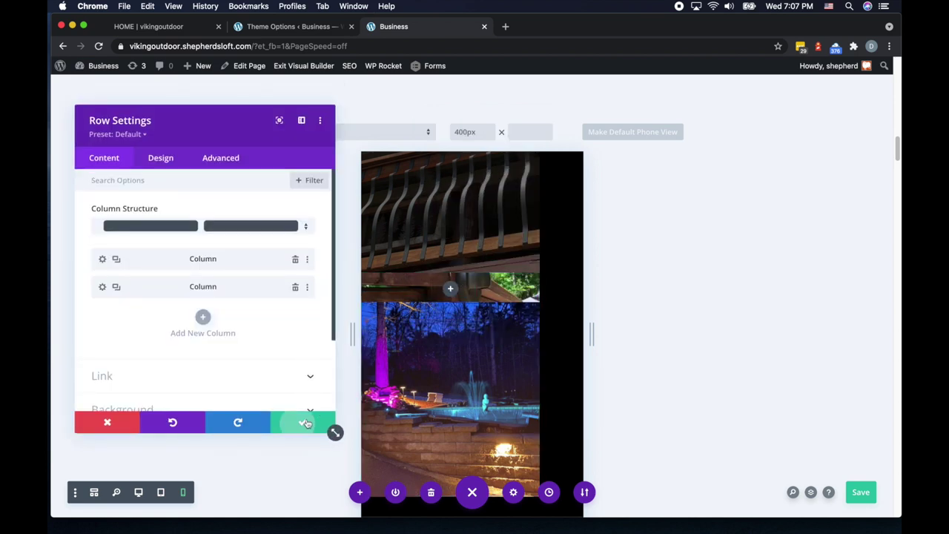
click(305, 423)
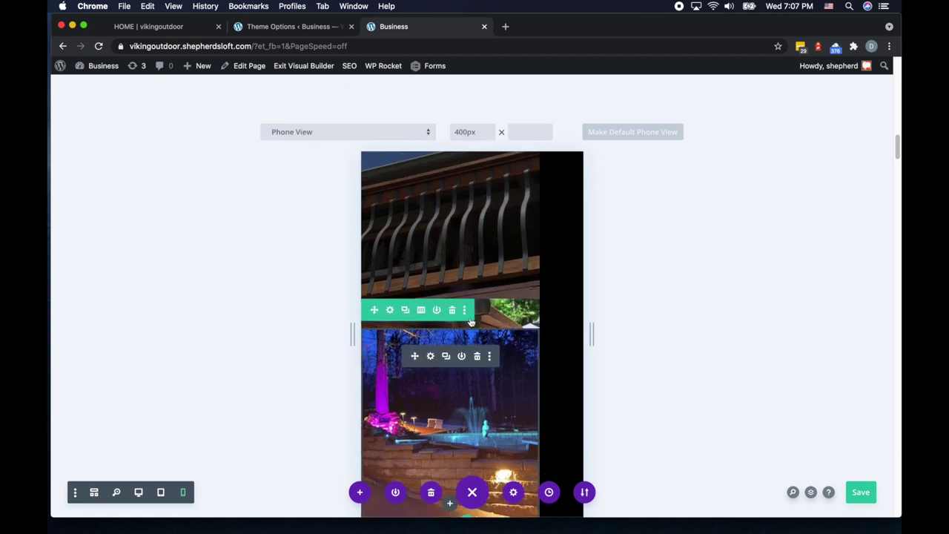
Disable the whole row containing the night-time fountain photo on phones only.
click(465, 311)
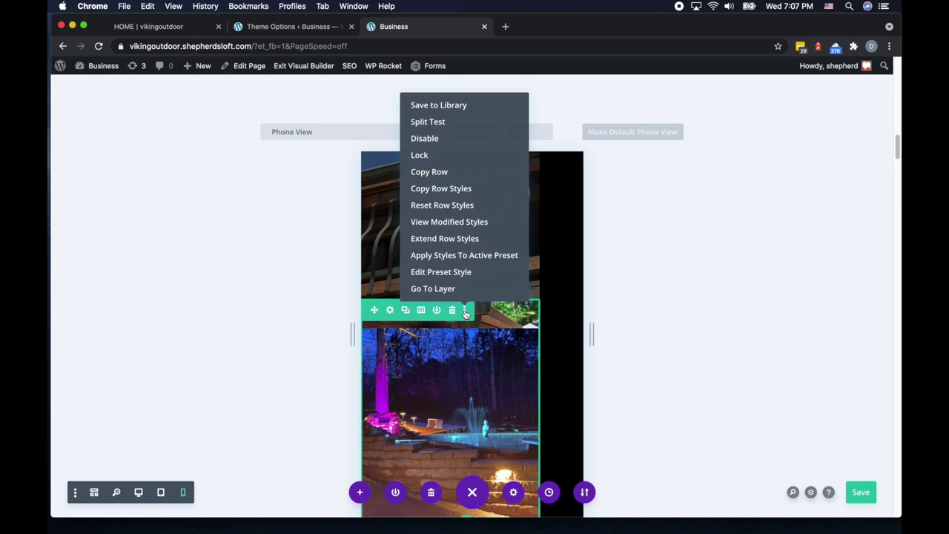
click(415, 141)
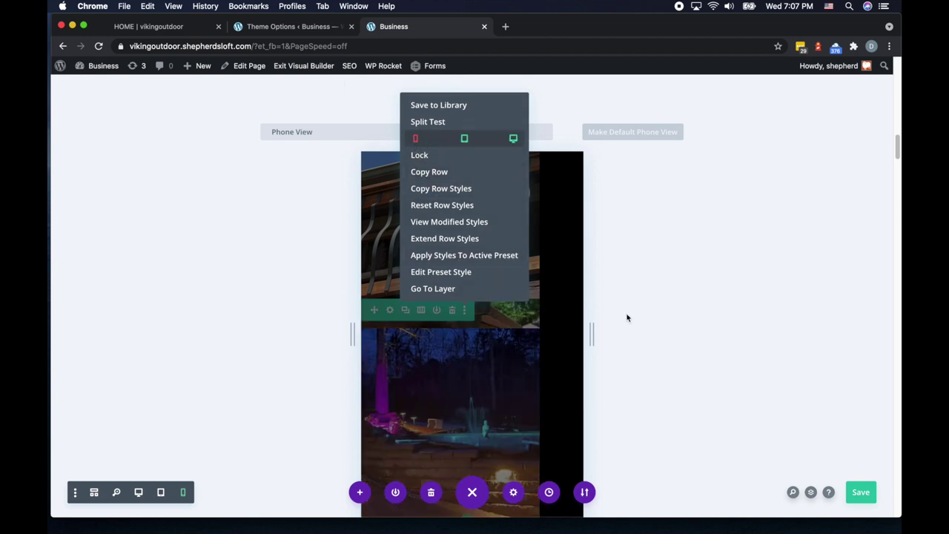
click(465, 311)
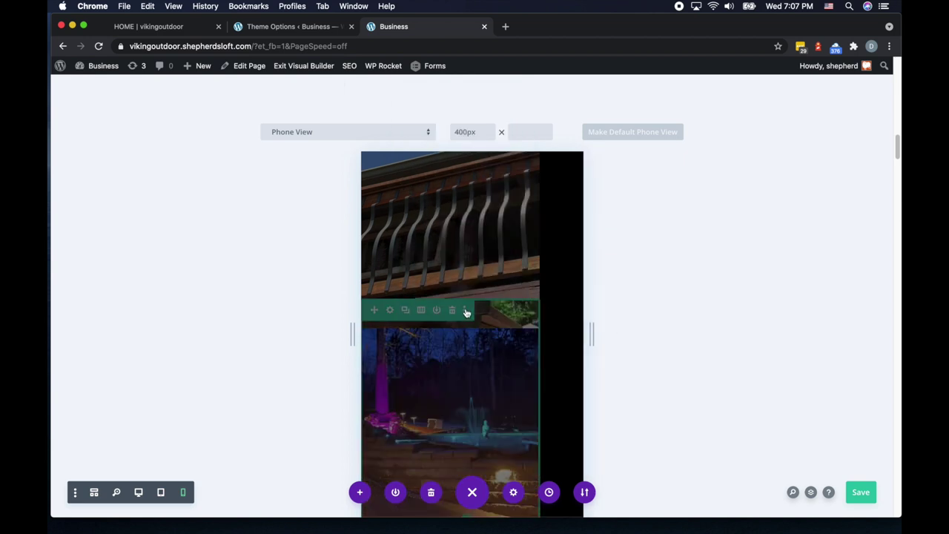
Set the phone-only right padding of the "It's sure is dark out there!" section to 25px.
scroll(494, 339, up, 5)
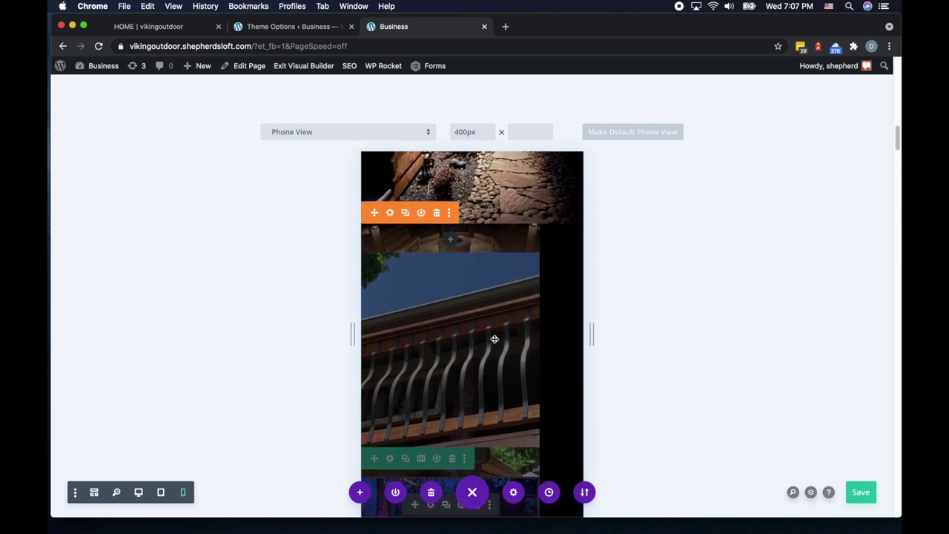
scroll(474, 265, down, 10)
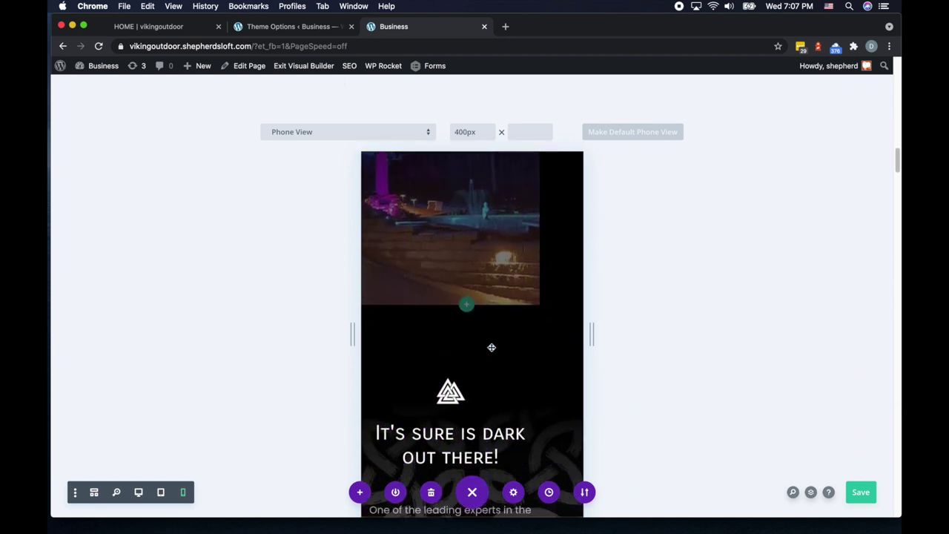
scroll(491, 347, down, 3)
scroll(468, 304, up, 2)
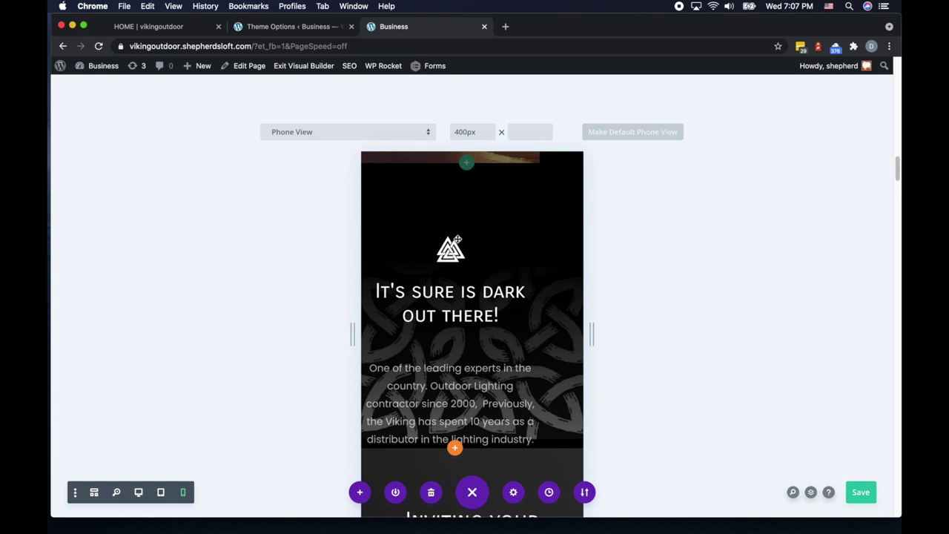
mouse_move(459, 246)
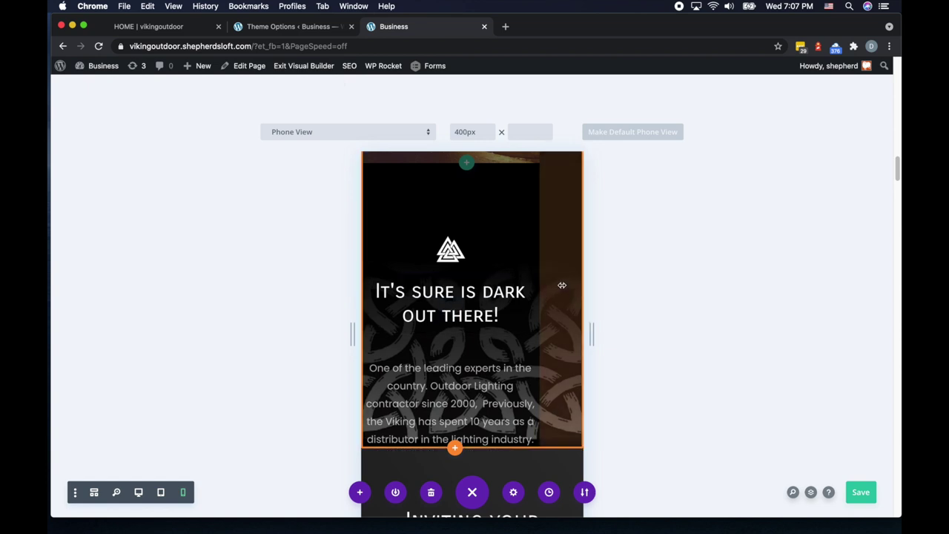
click(562, 285)
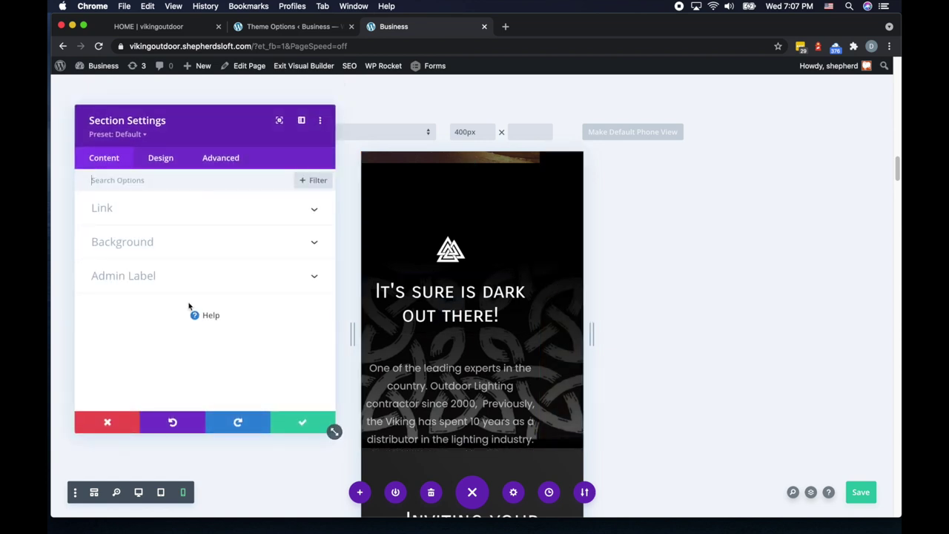
click(163, 163)
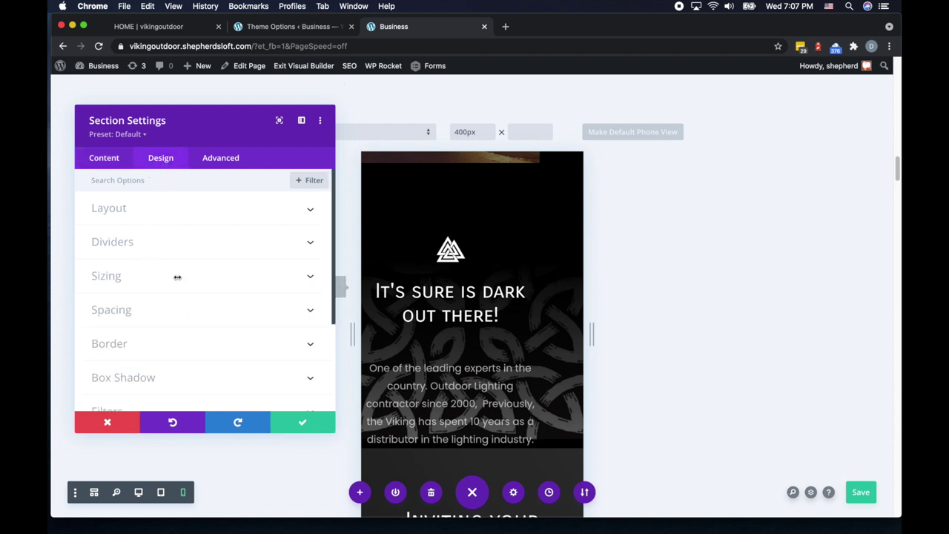
click(122, 310)
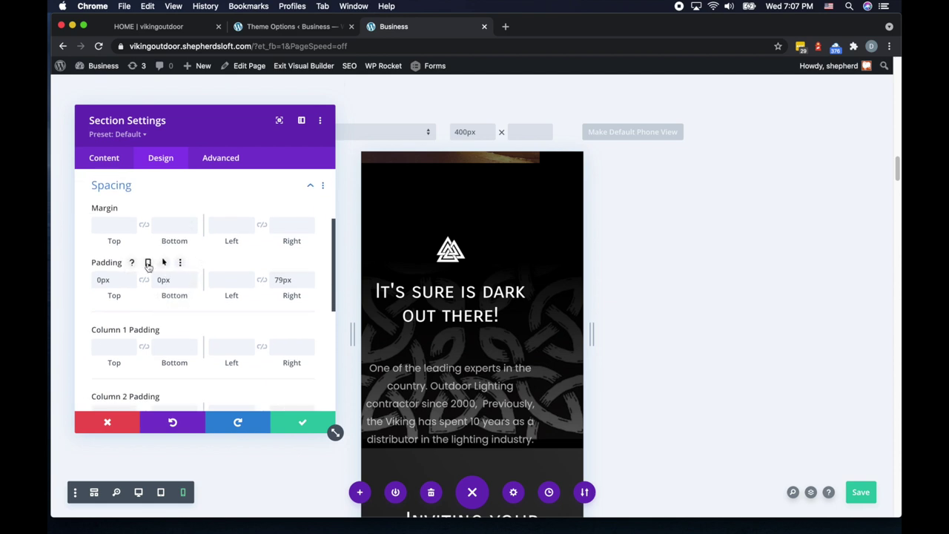
click(148, 264)
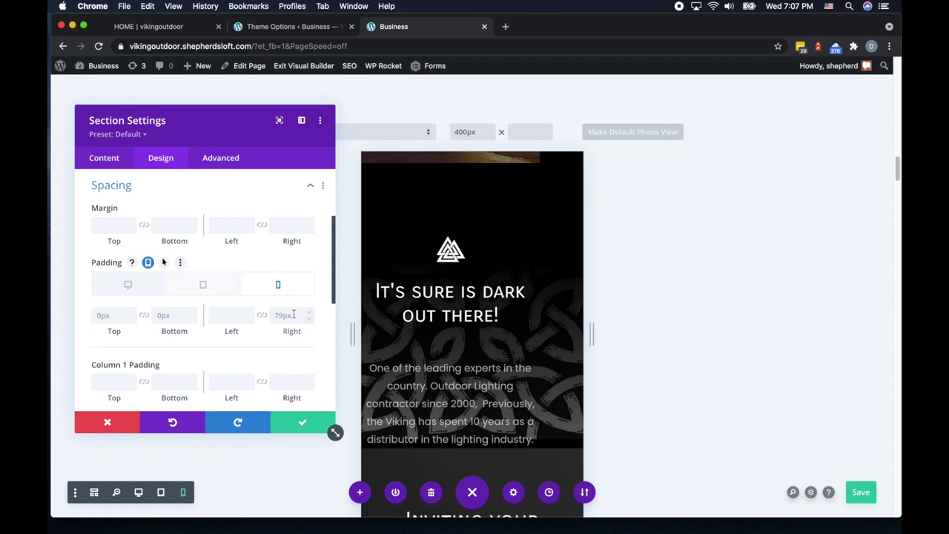
click(278, 284)
click(297, 317)
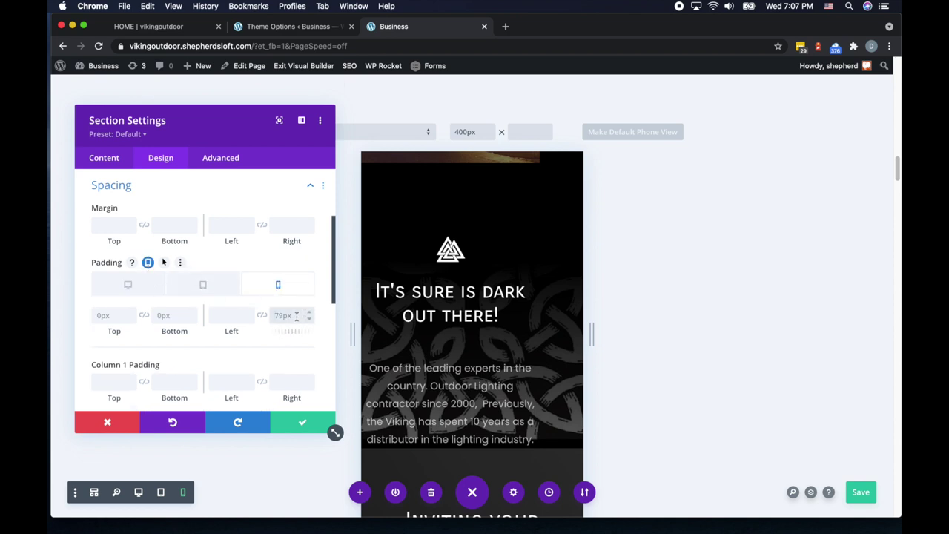
text(25px)
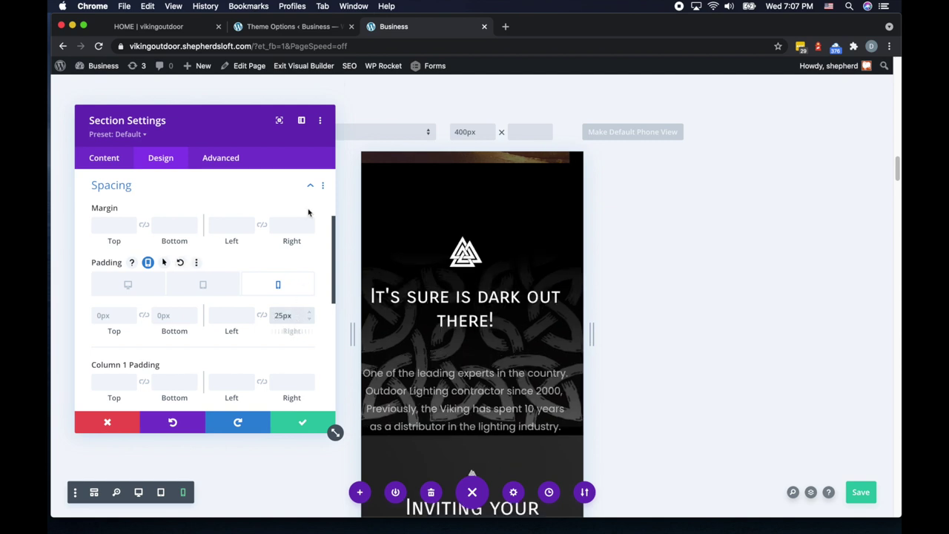
Set the section's phone-only left padding to 25px and link it with the right padding.
mouse_move(193, 120)
mouse_down()
mouse_move(172, 120)
mouse_move(181, 119)
mouse_up()
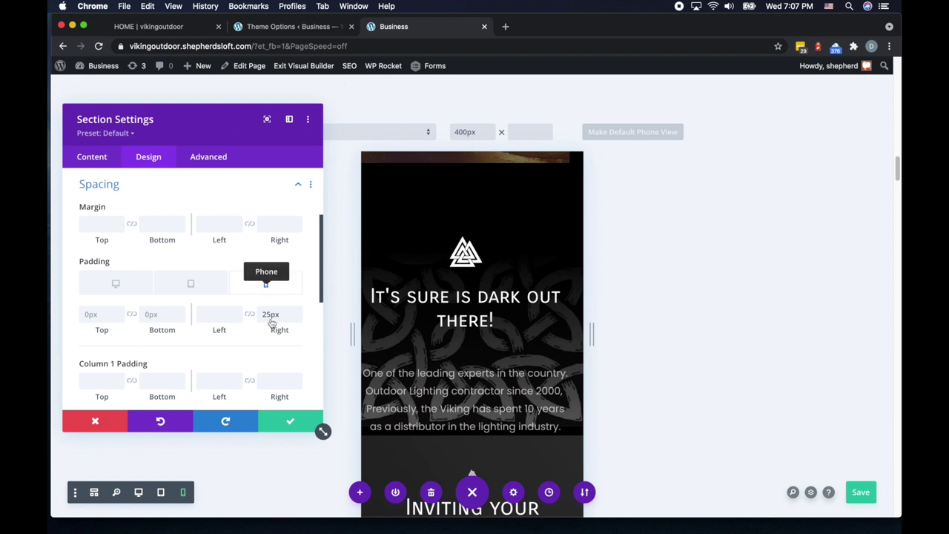
click(224, 314)
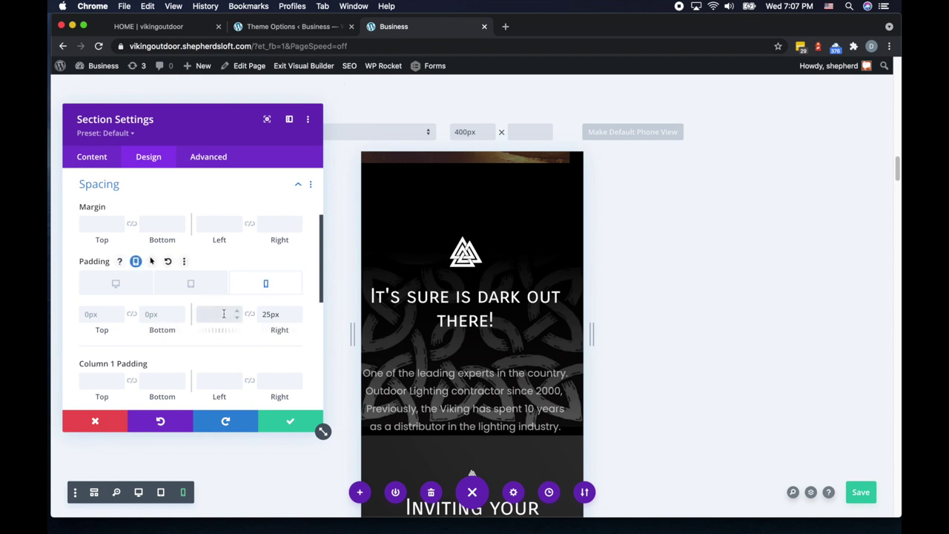
text(25px)
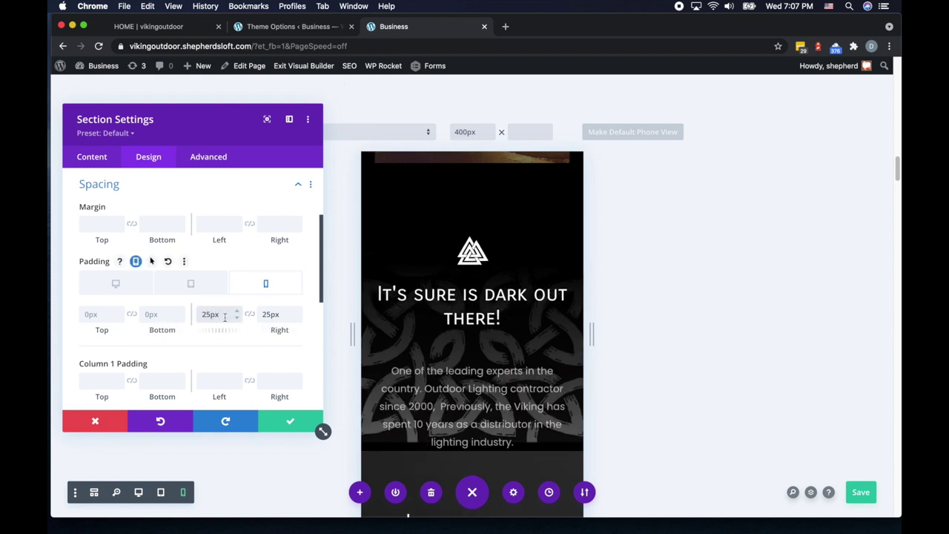
click(250, 315)
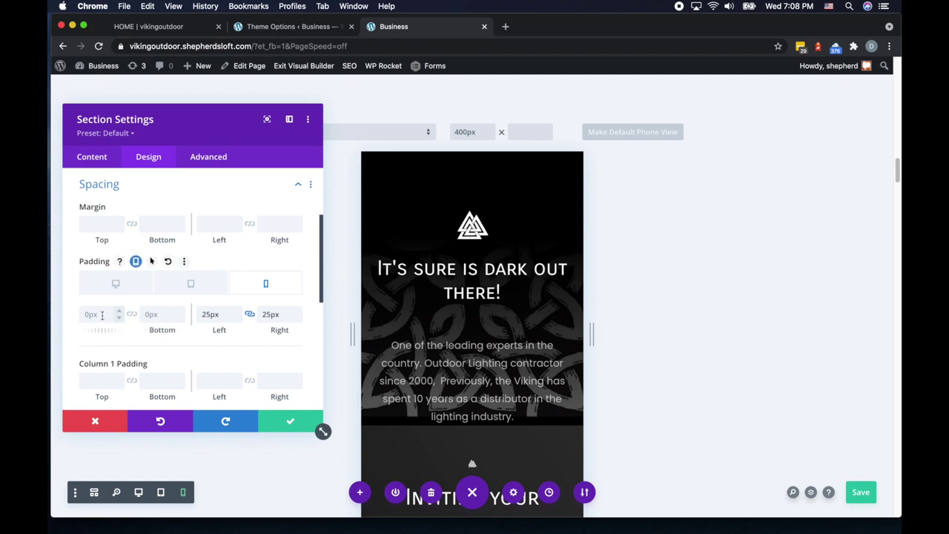
Set the section's phone-only bottom padding to 100px, check its spacing in the preview and keep the section settings.
click(153, 315)
text(25)
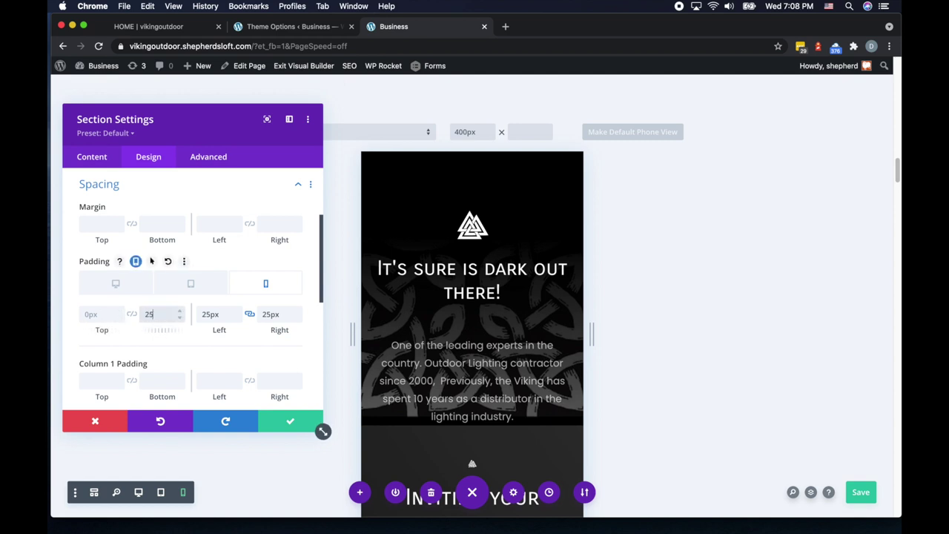
text(px)
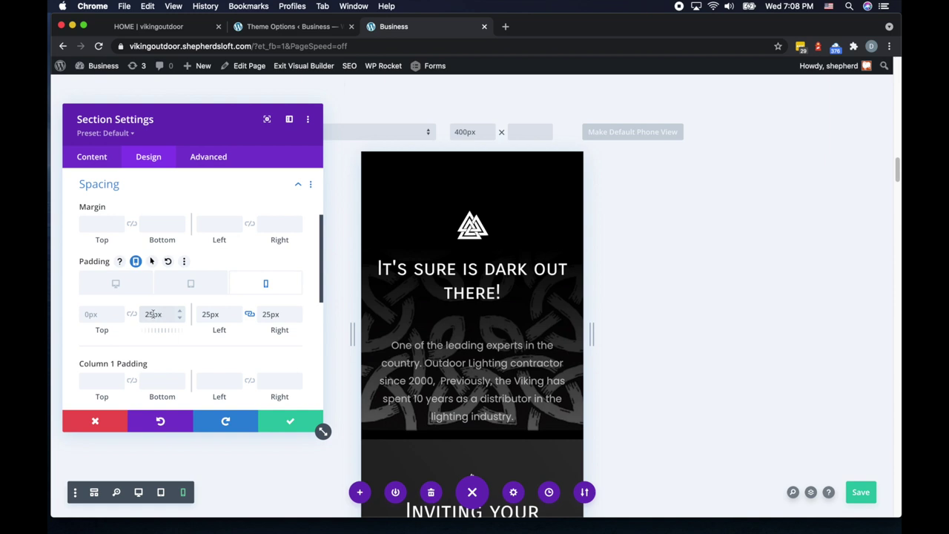
text(50px)
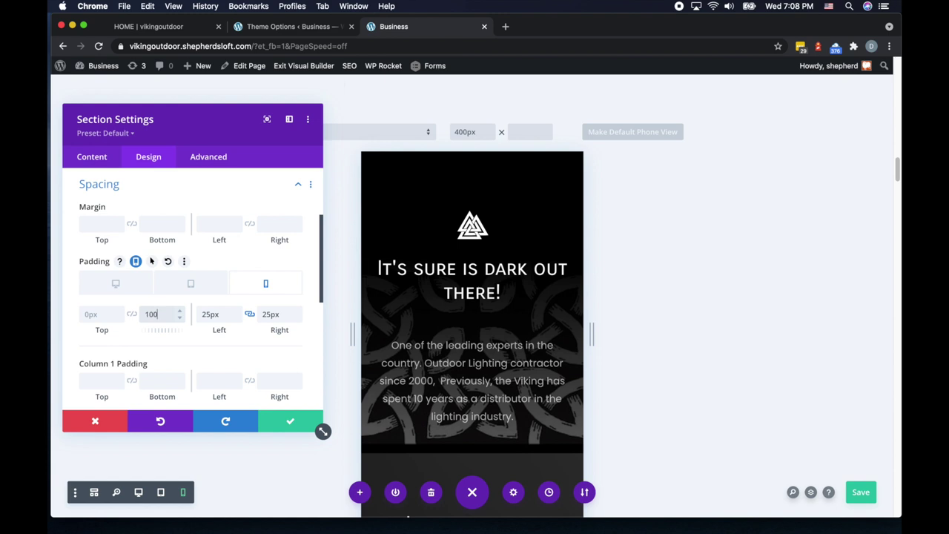
text(px)
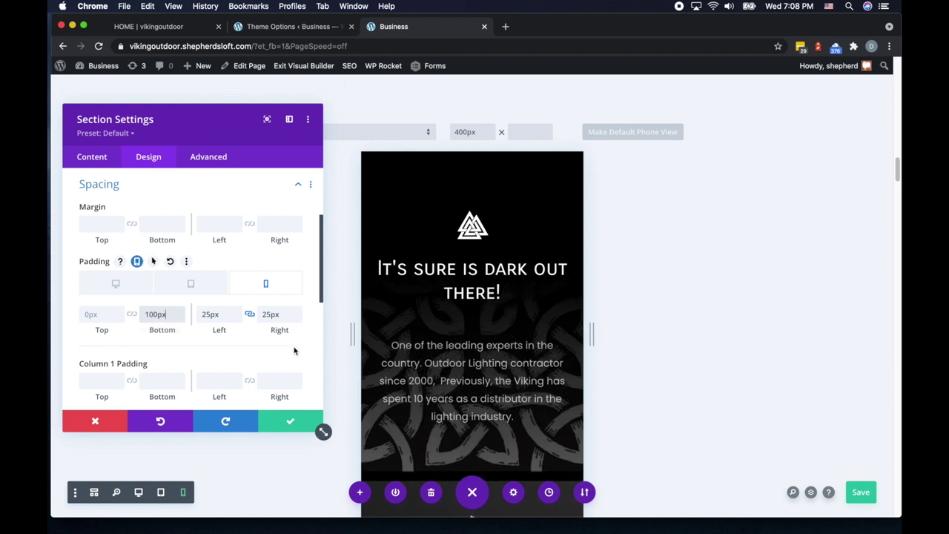
scroll(568, 317, down, 1)
scroll(545, 316, up, 2)
scroll(512, 307, up, 2)
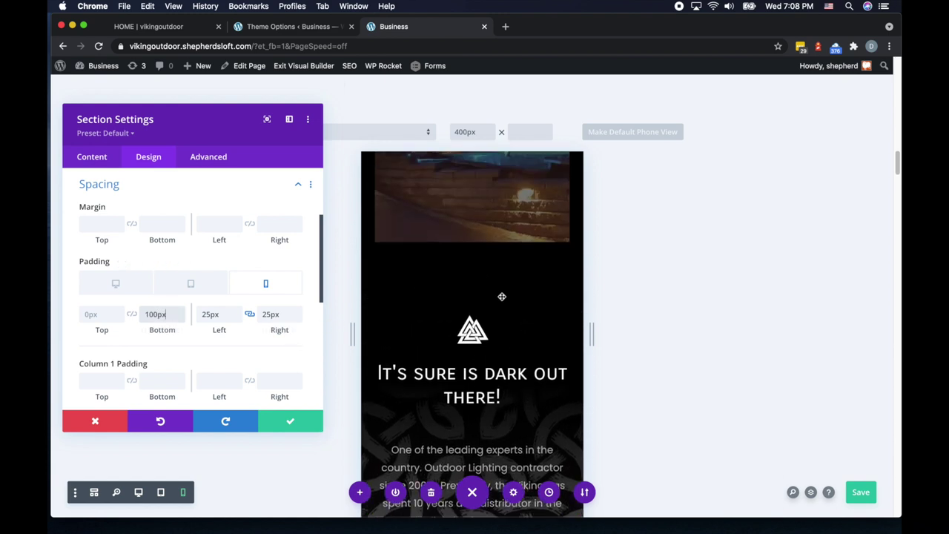
scroll(499, 323, down, 4)
scroll(499, 323, down, 3)
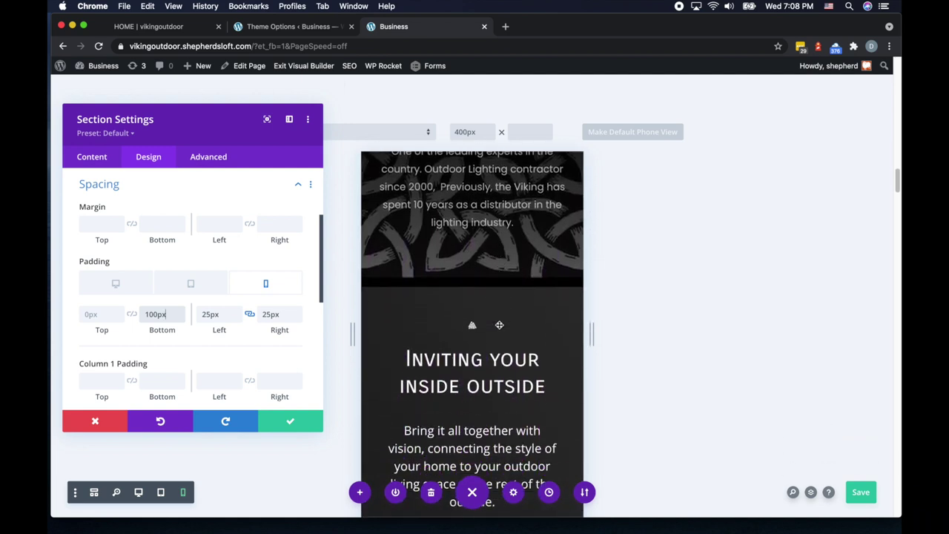
click(300, 420)
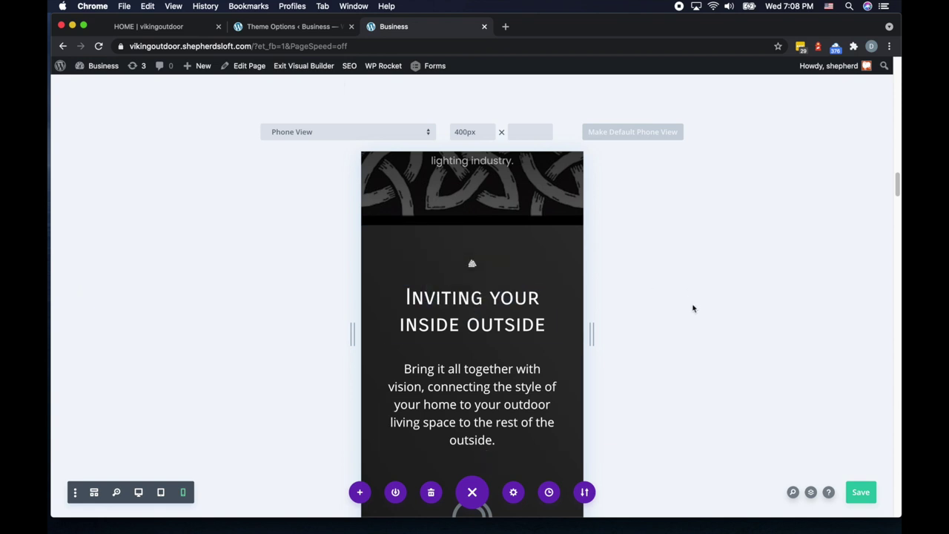
Increase the bottom padding below the Masonry text to 100px in phone view, above "Get an outdoor living space worth experiencing!".
scroll(690, 308, up, 5)
scroll(683, 309, down, 5)
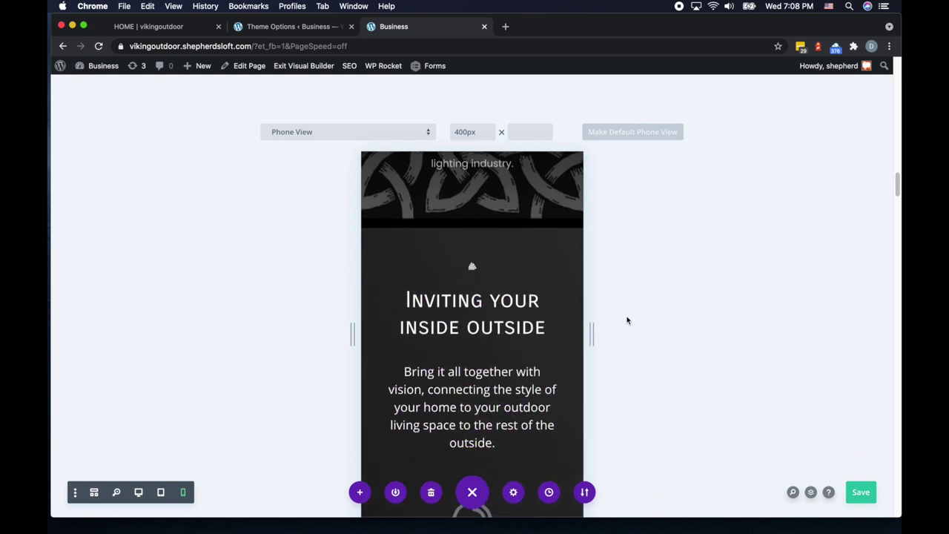
scroll(593, 316, down, 1)
scroll(597, 317, up, 1)
scroll(608, 317, down, 3)
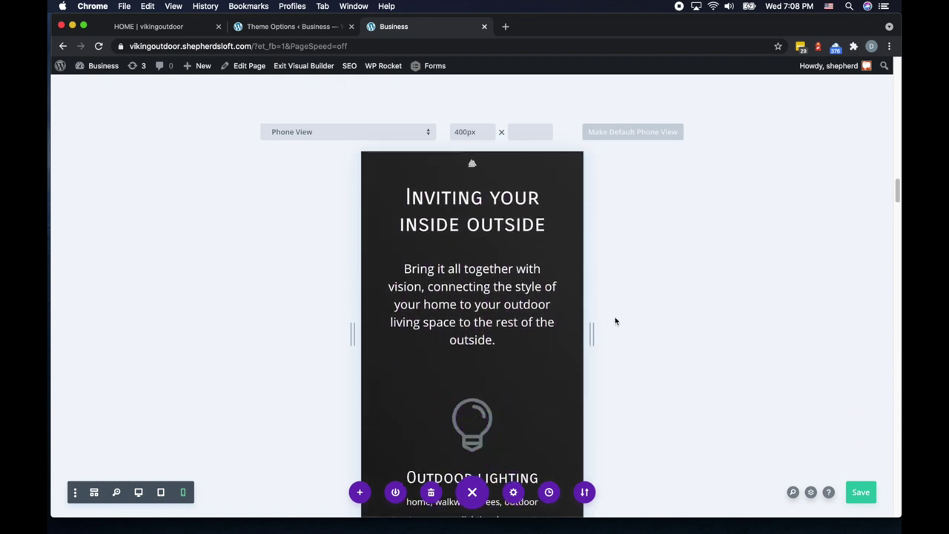
scroll(615, 321, down, 12)
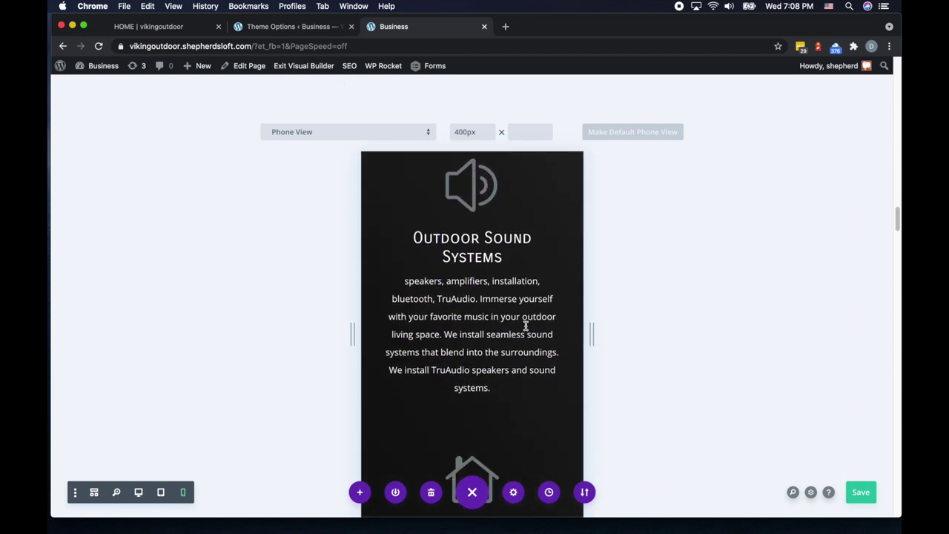
scroll(525, 325, down, 12)
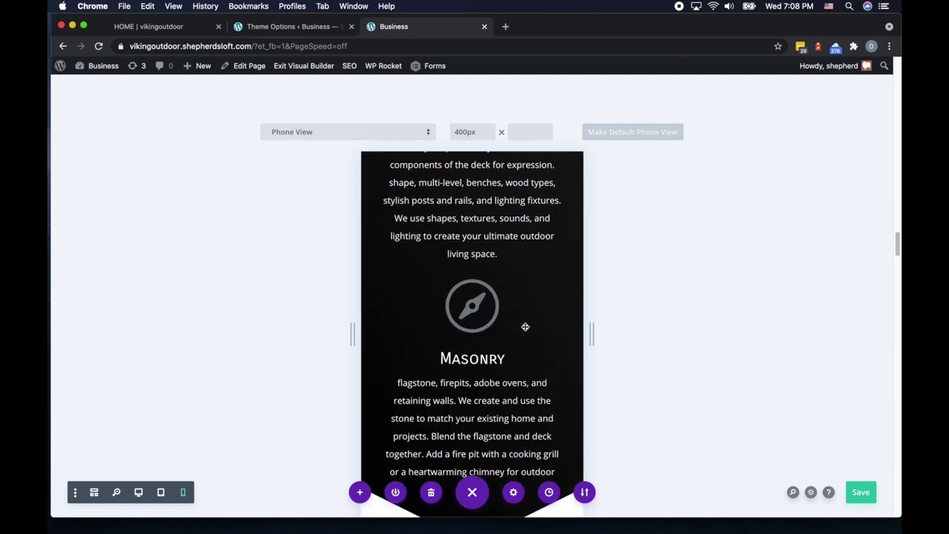
scroll(525, 326, down, 7)
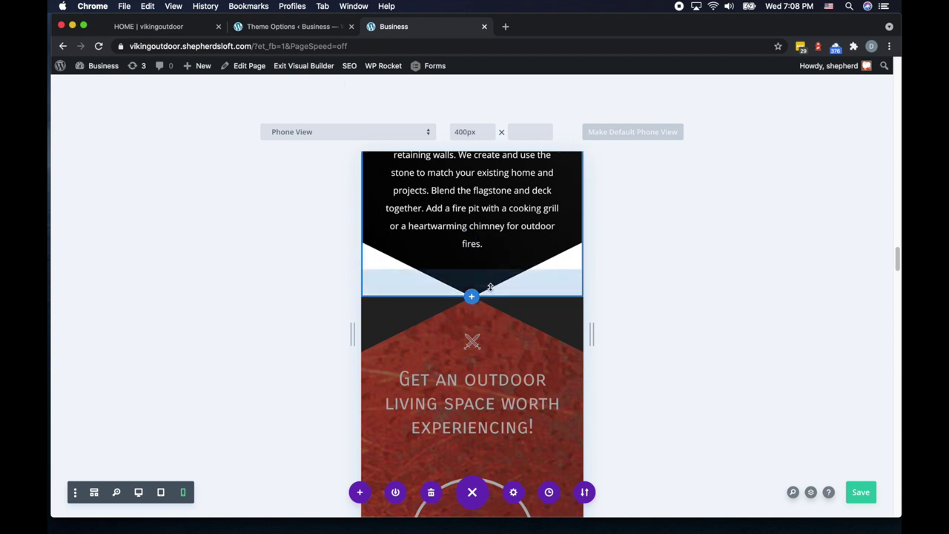
drag(490, 287, 489, 314)
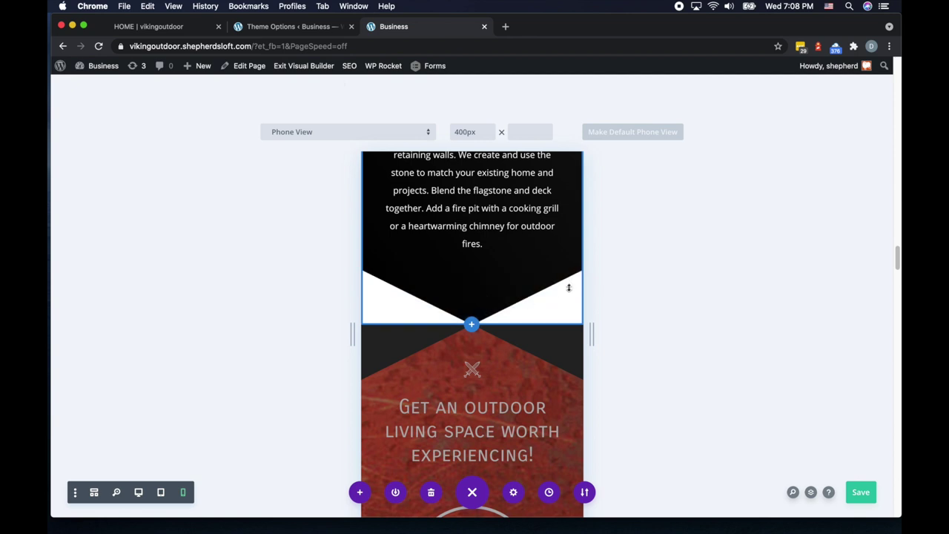
scroll(529, 293, down, 1)
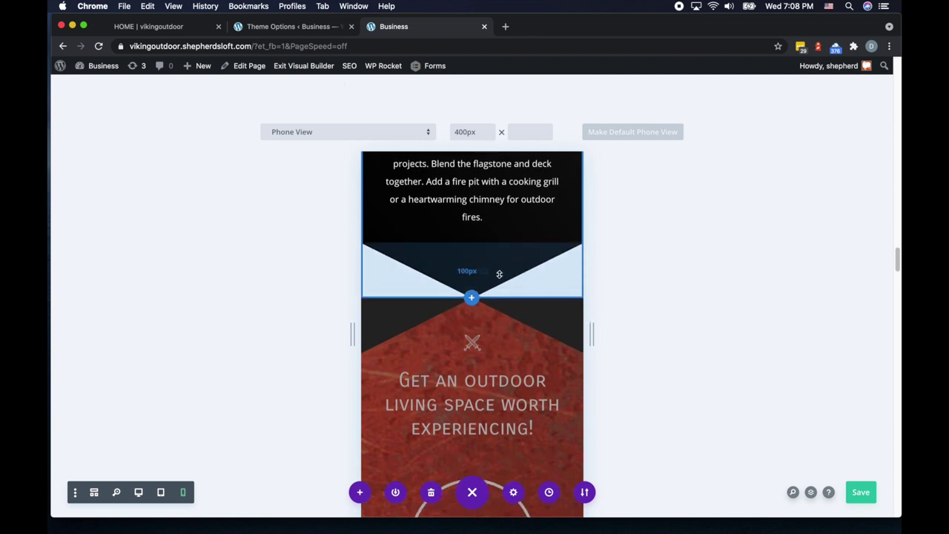
Review the phone layout from the Masonry text through the numbered steps, testimonials and FAQ toggles to the closing consultation section.
scroll(513, 268, down, 10)
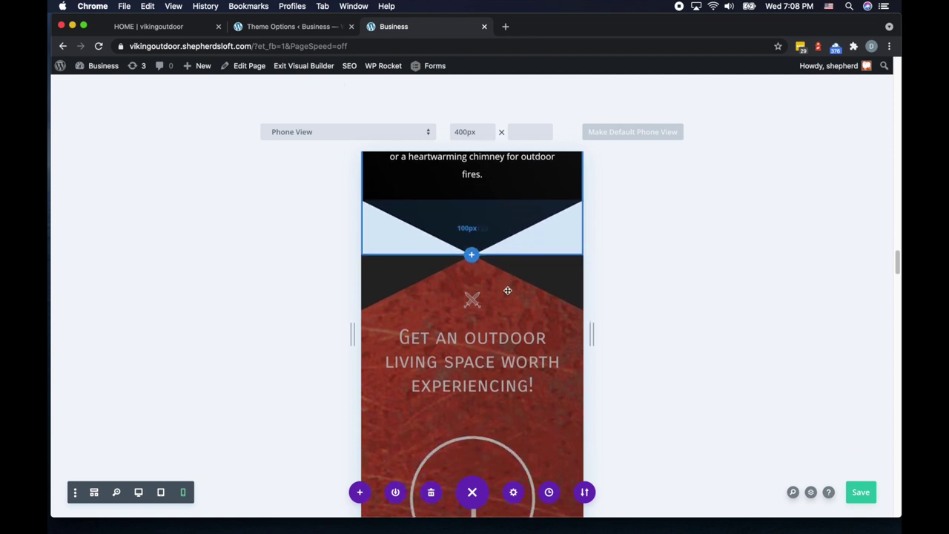
scroll(502, 310, down, 12)
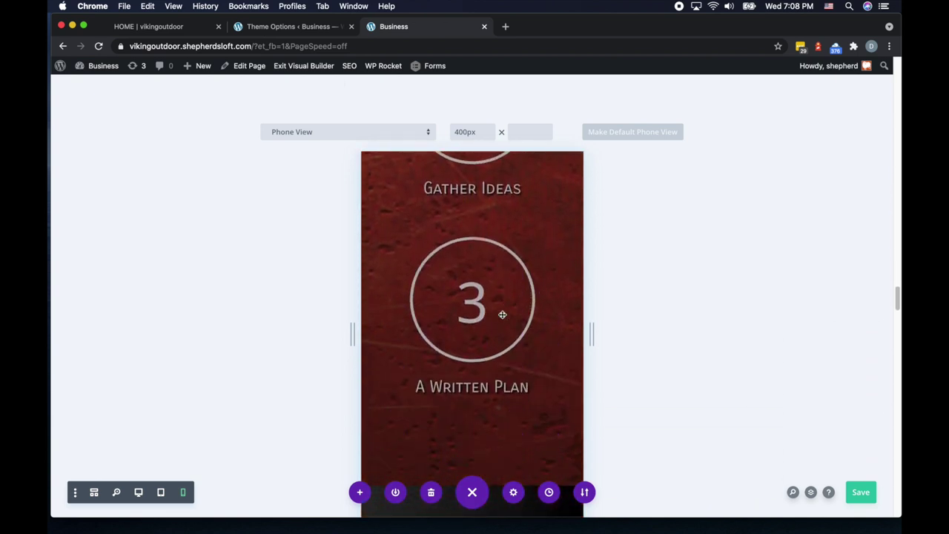
scroll(503, 316, up, 10)
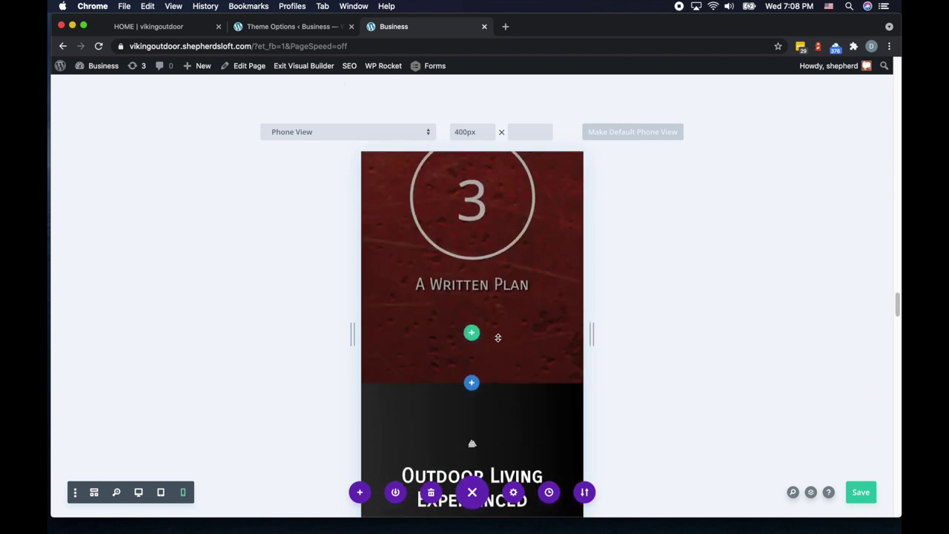
scroll(498, 338, down, 12)
scroll(501, 333, down, 12)
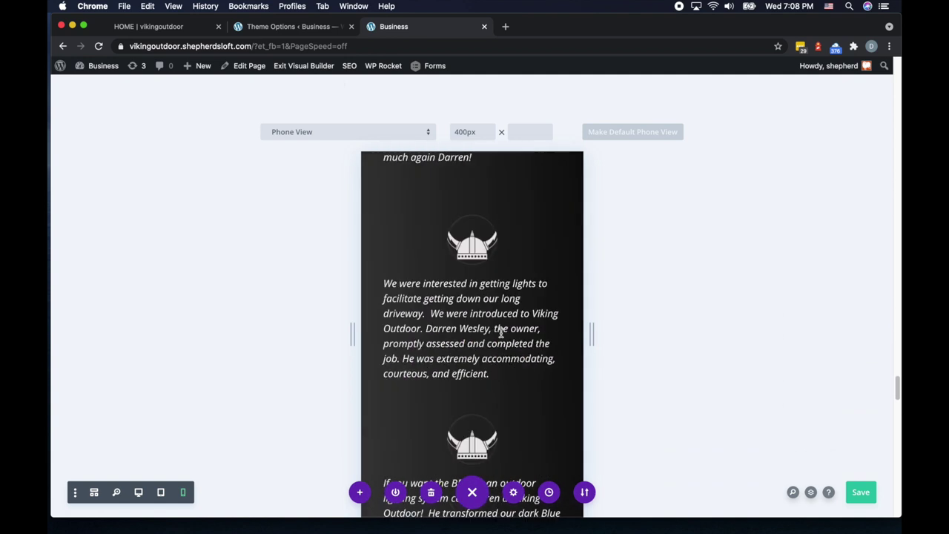
scroll(501, 333, down, 6)
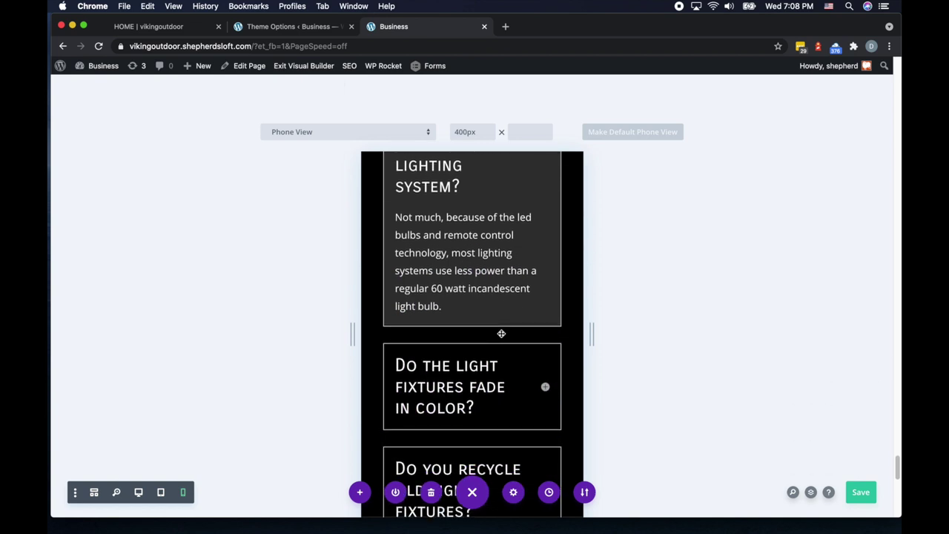
scroll(501, 334, up, 4)
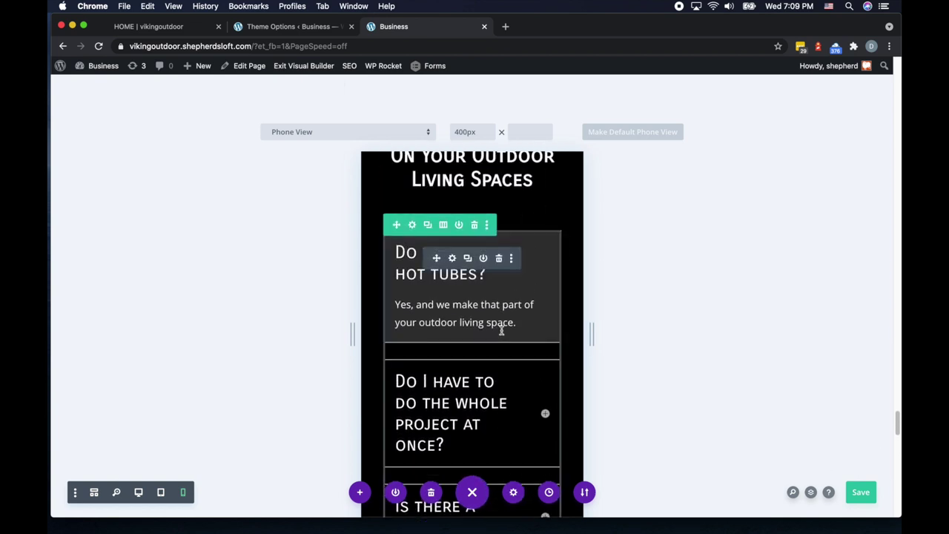
scroll(468, 297, up, 2)
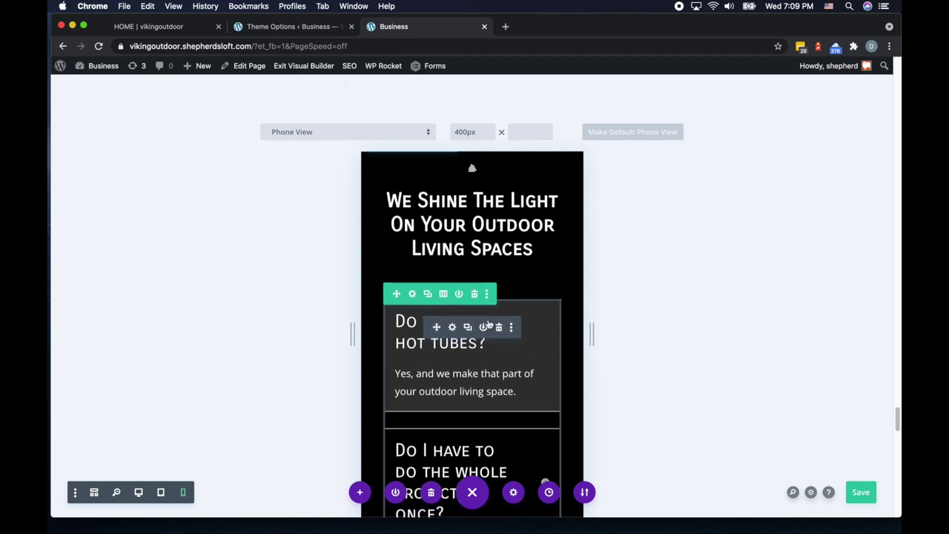
scroll(475, 349, down, 6)
scroll(477, 349, down, 5)
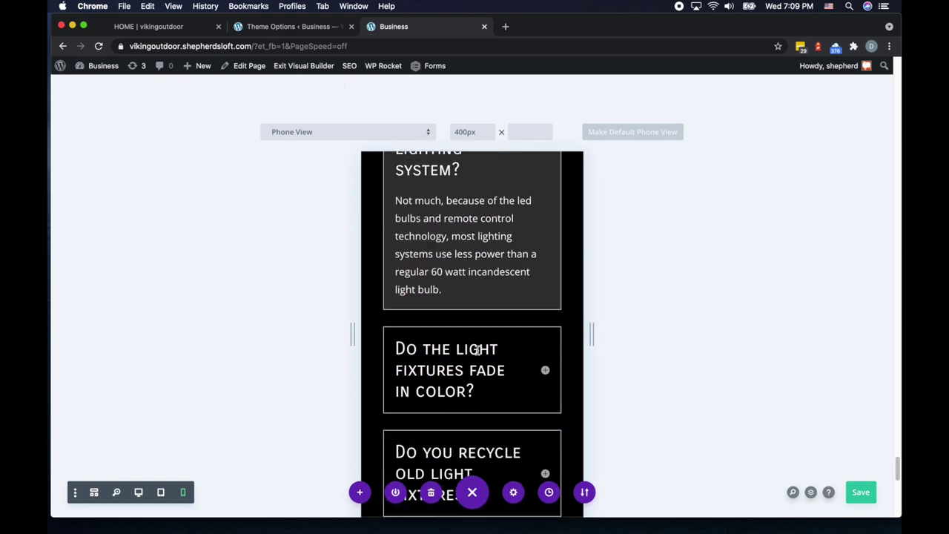
scroll(477, 349, down, 10)
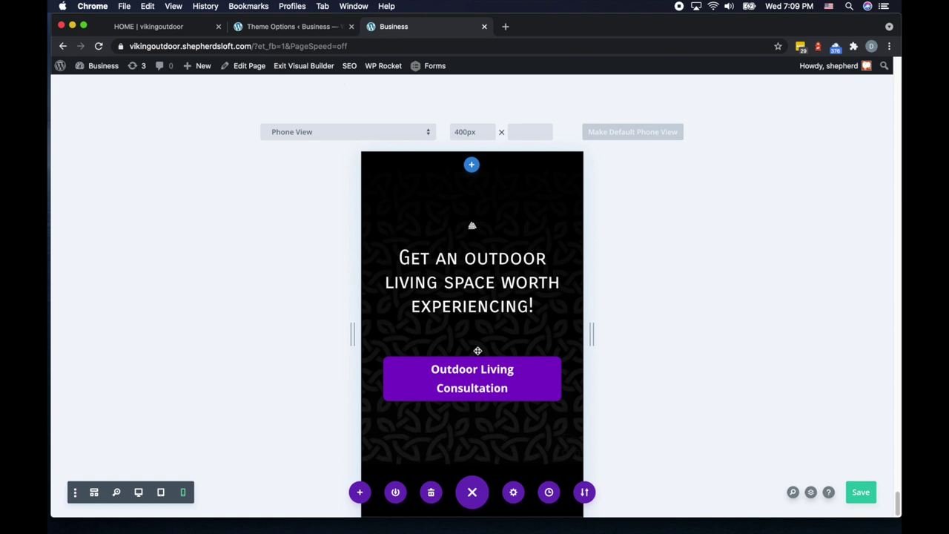
scroll(478, 351, up, 2)
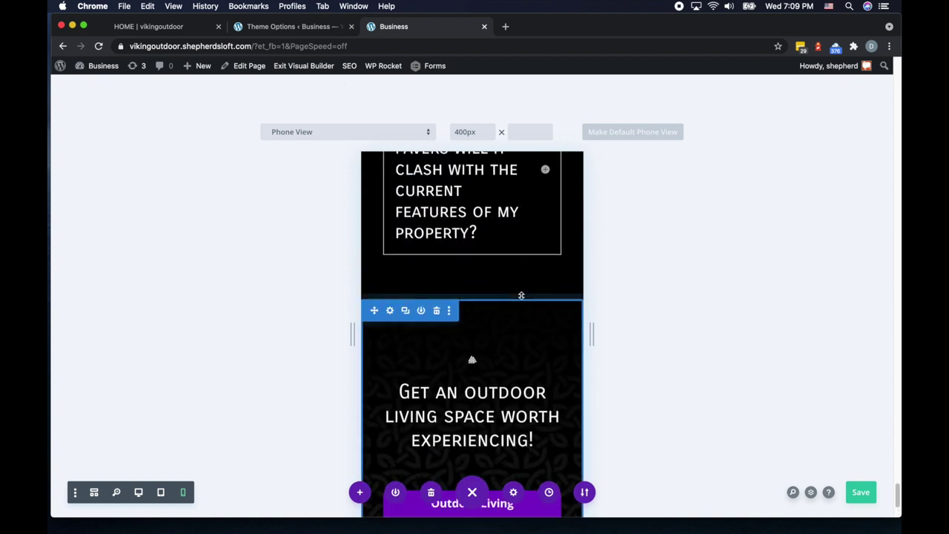
scroll(522, 319, down, 2)
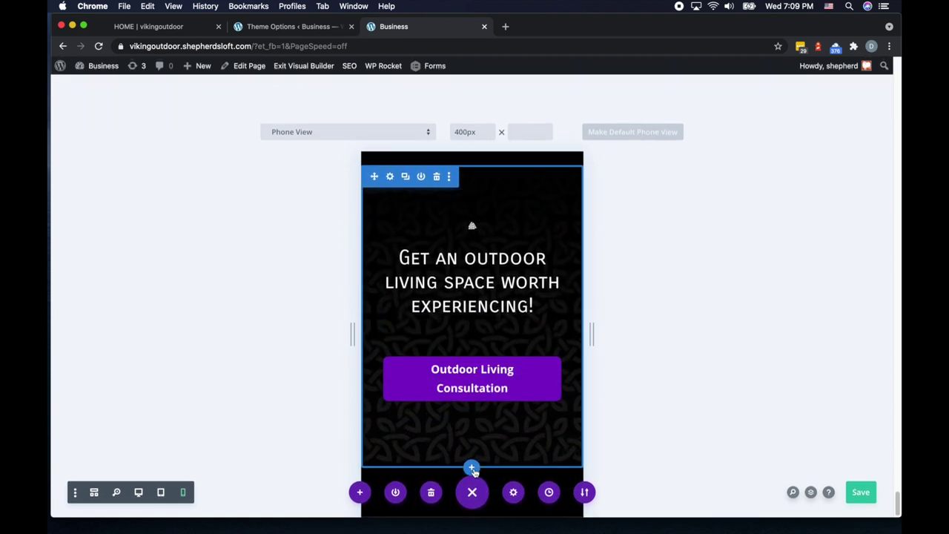
scroll(476, 338, up, 2)
scroll(481, 338, up, 1)
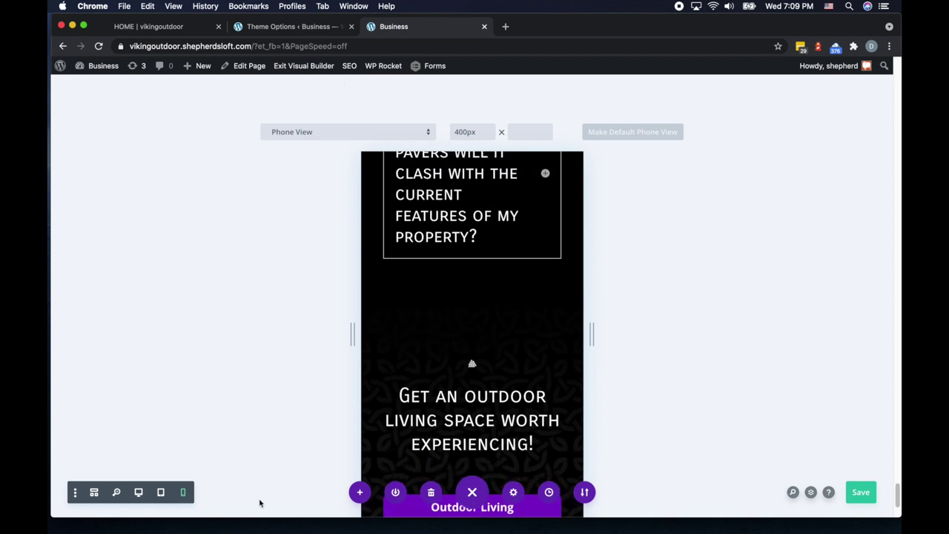
Switch the preview to the 768px tablet view and examine the FAQ, hero and lantern-topped feature sections.
click(162, 493)
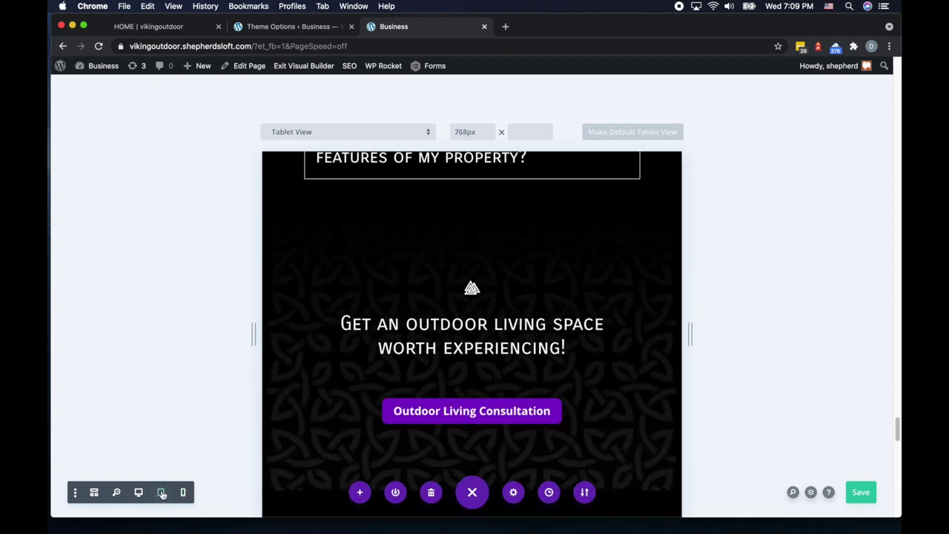
scroll(435, 413, up, 15)
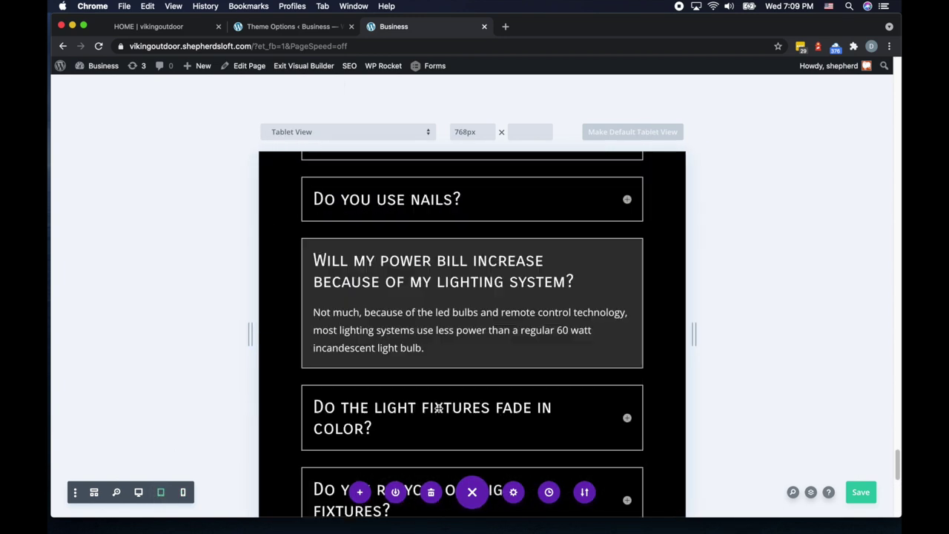
scroll(438, 408, up, 15)
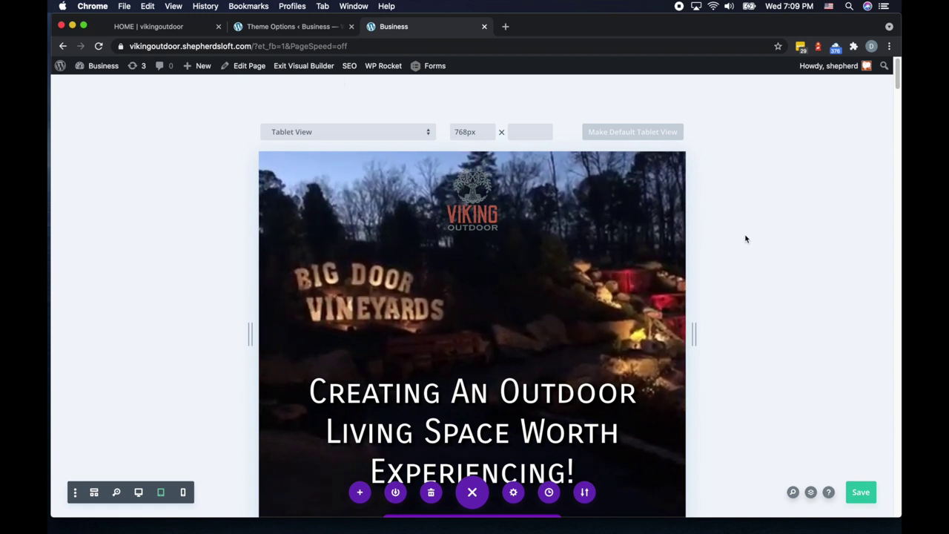
scroll(746, 239, down, 4)
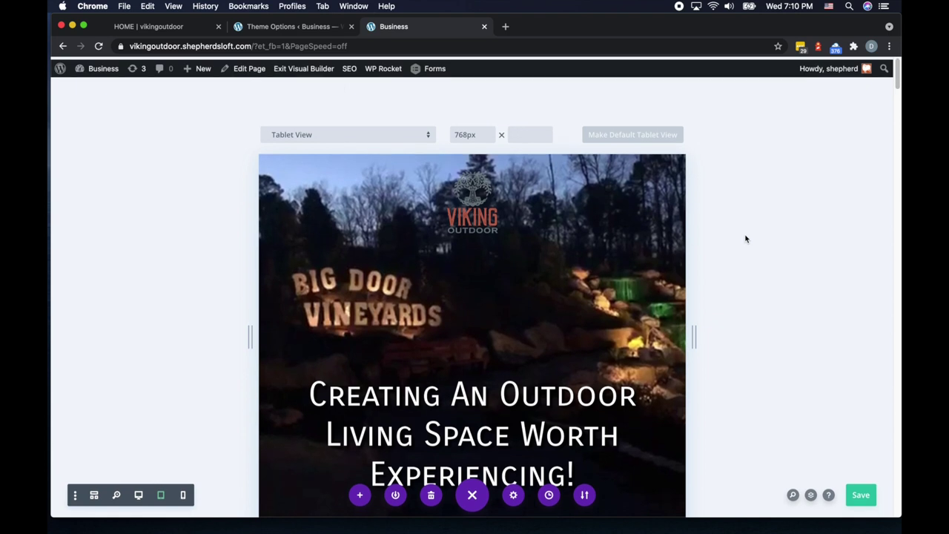
scroll(746, 239, down, 5)
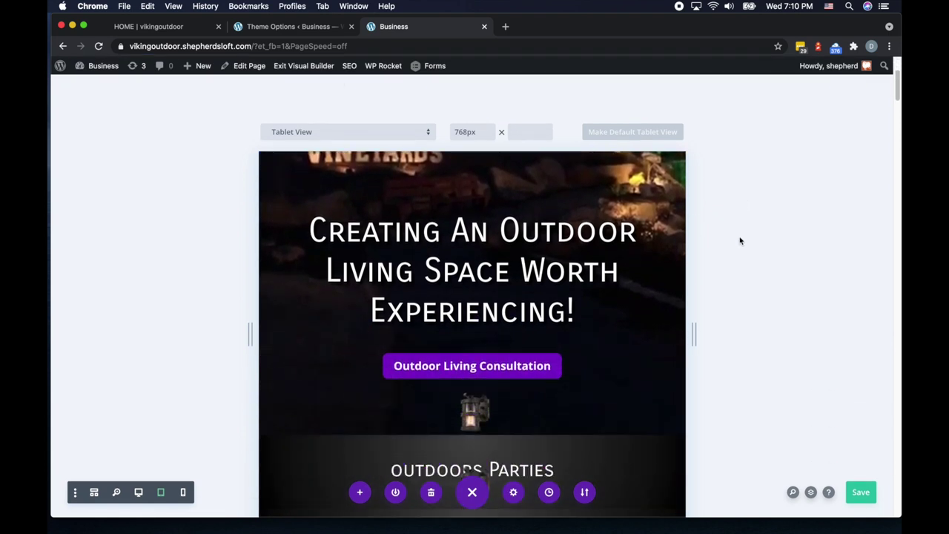
scroll(725, 256, down, 2)
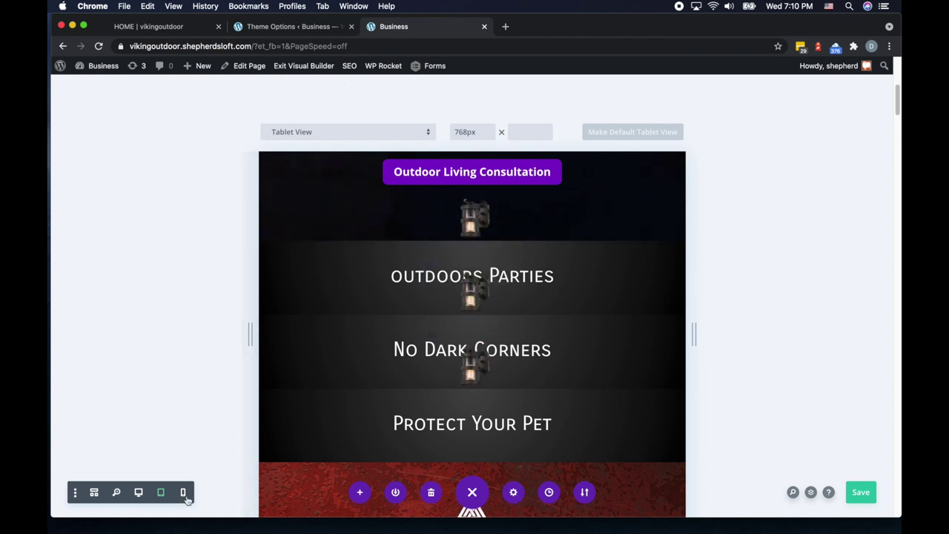
Disable the lantern images above Outdoors Parties, No Dark Corners and Protect Your Pet on tablets, leaving them enabled on desktop, and save the page.
click(138, 493)
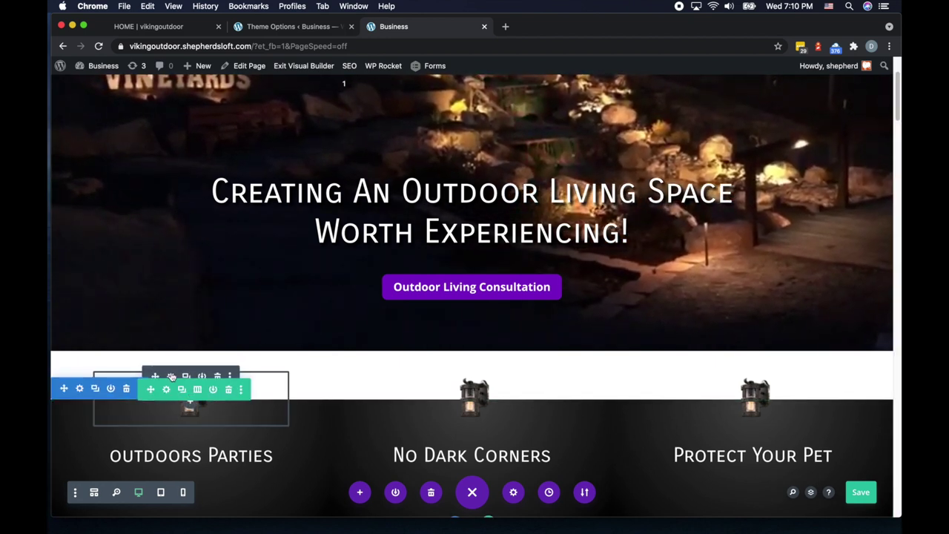
click(230, 376)
mouse_move(220, 206)
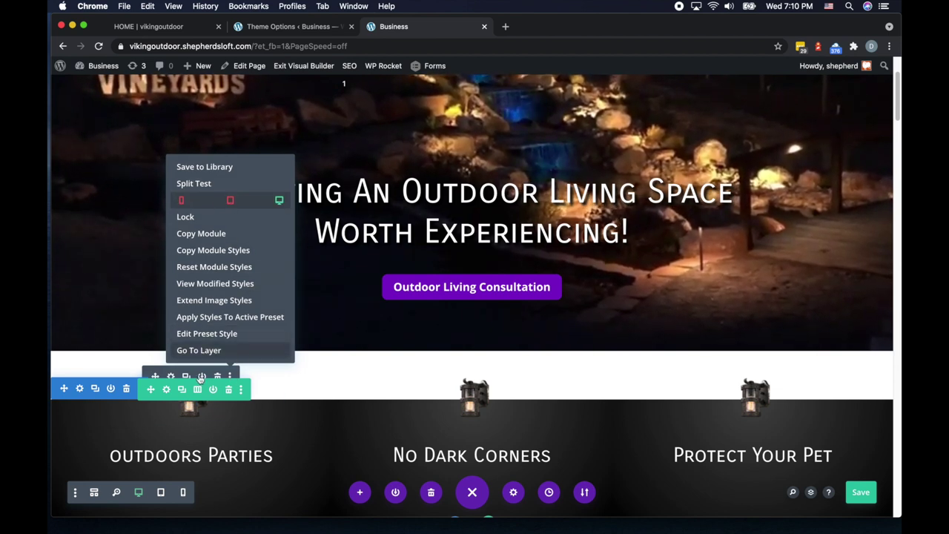
click(230, 376)
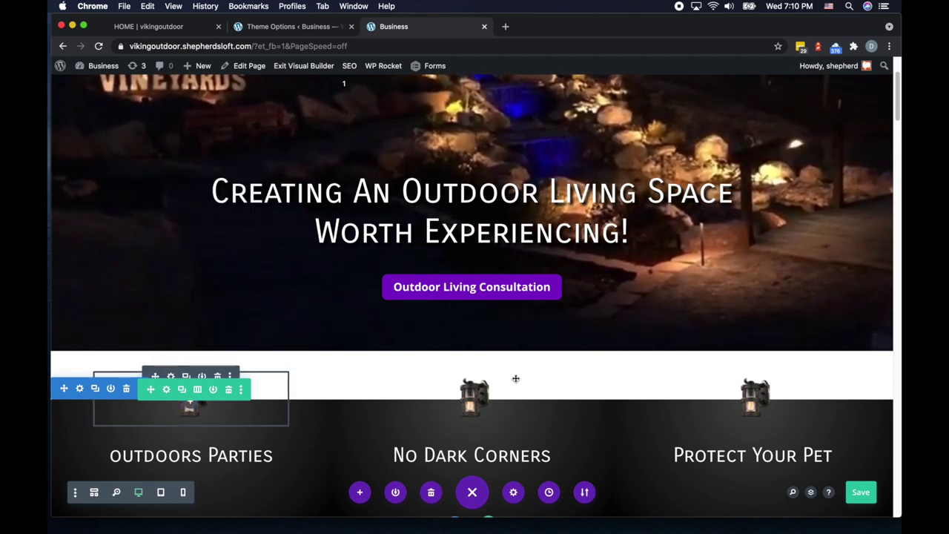
mouse_move(475, 391)
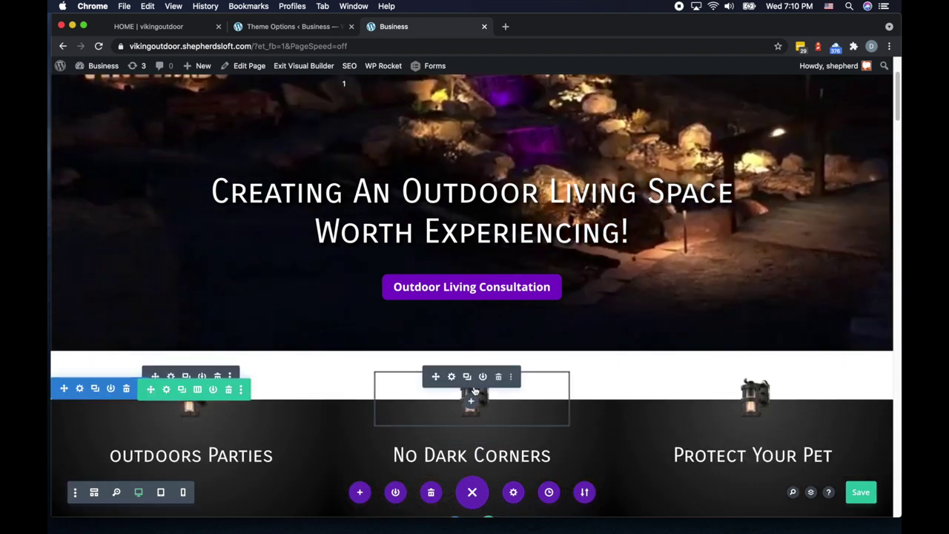
click(512, 378)
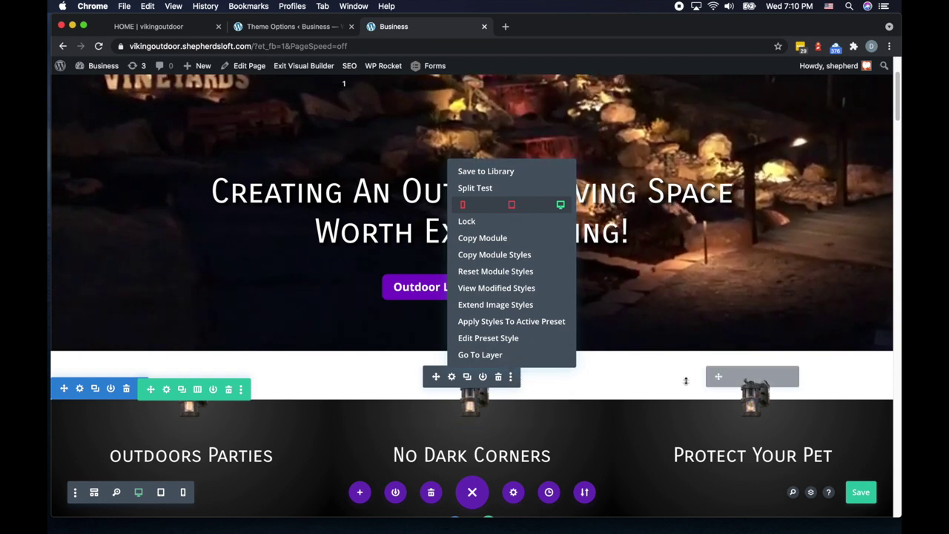
click(792, 378)
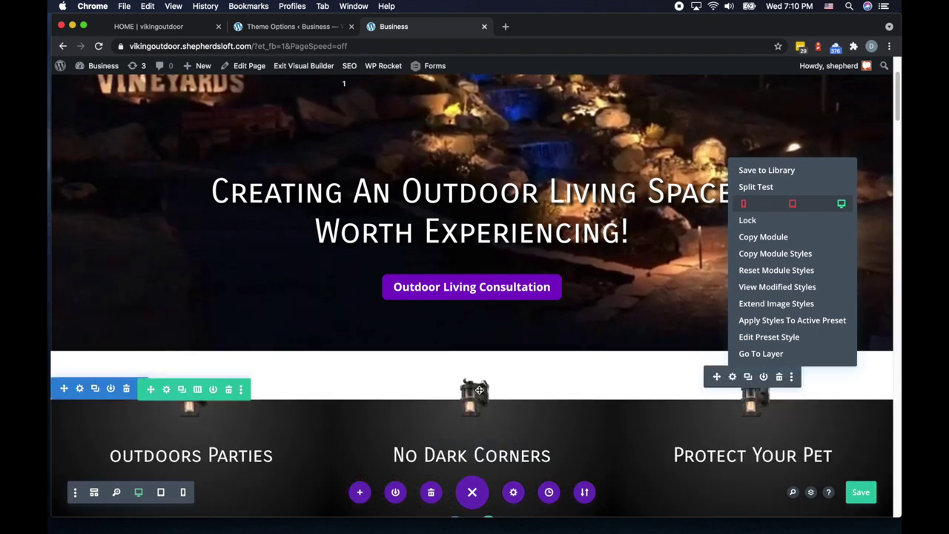
scroll(470, 393, down, 1)
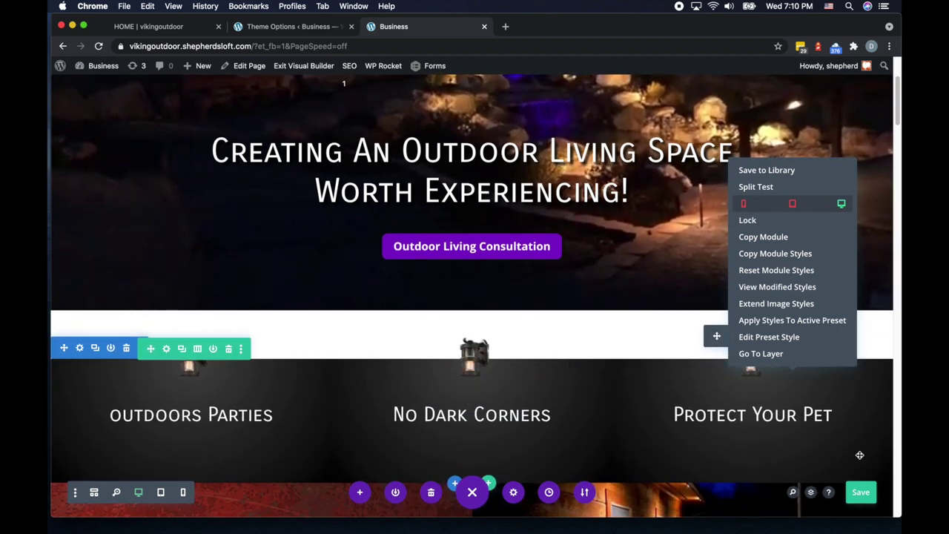
key(super+s)
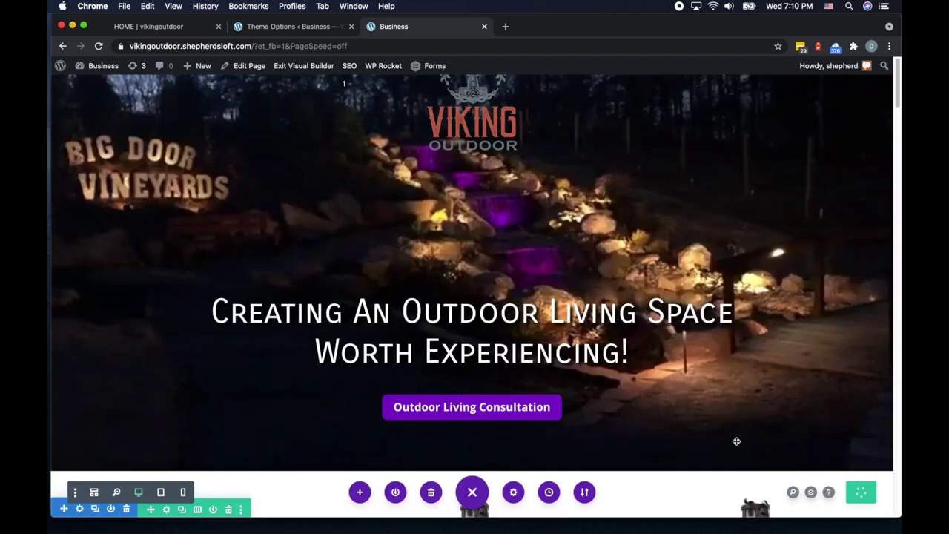
Check the desktop layout from the hero through the lantern-topped features to the "Hiding inside like a hermit crab?" section.
scroll(736, 442, up, 1)
scroll(746, 417, down, 6)
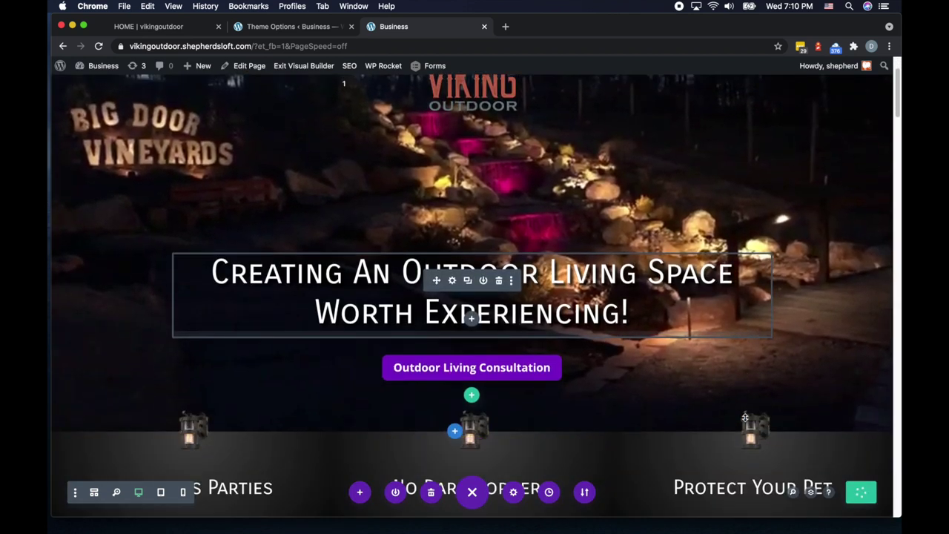
scroll(746, 417, down, 1)
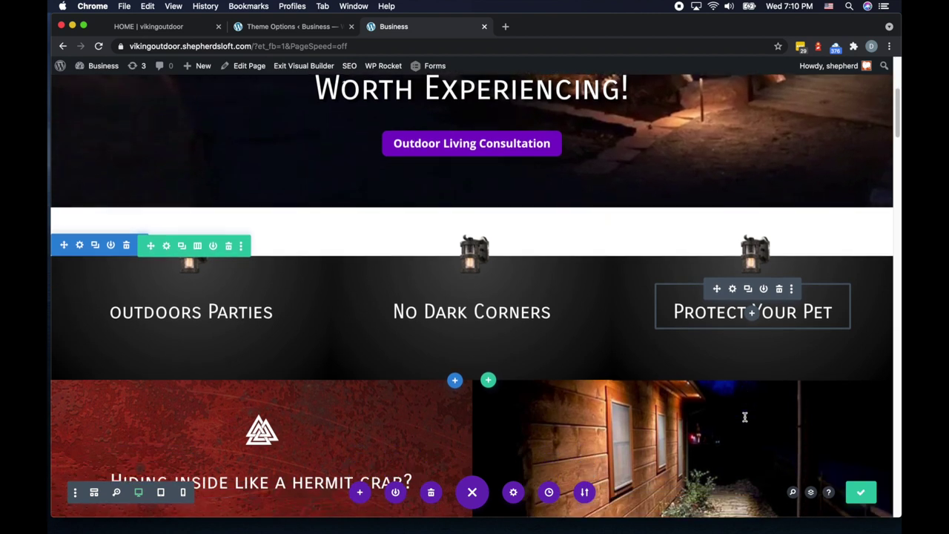
scroll(745, 418, down, 2)
scroll(746, 418, down, 2)
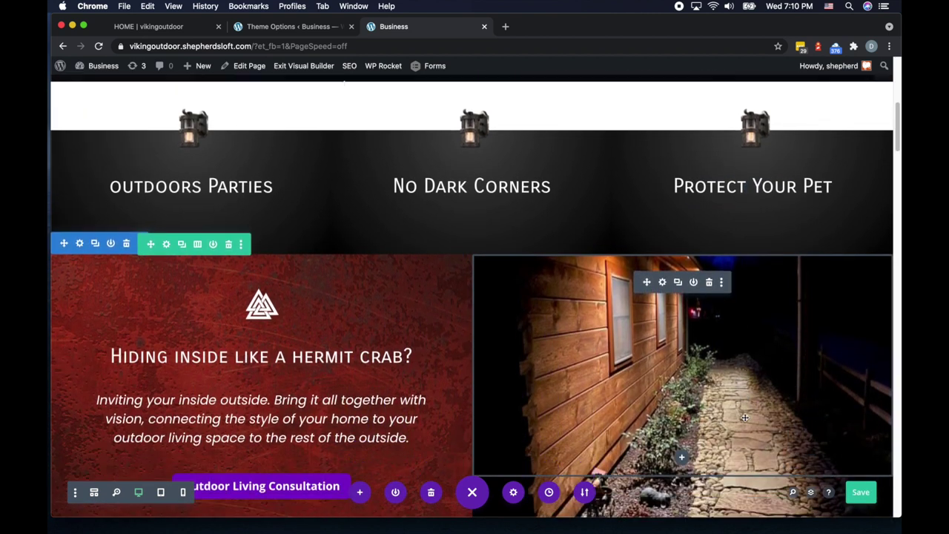
scroll(746, 418, down, 1)
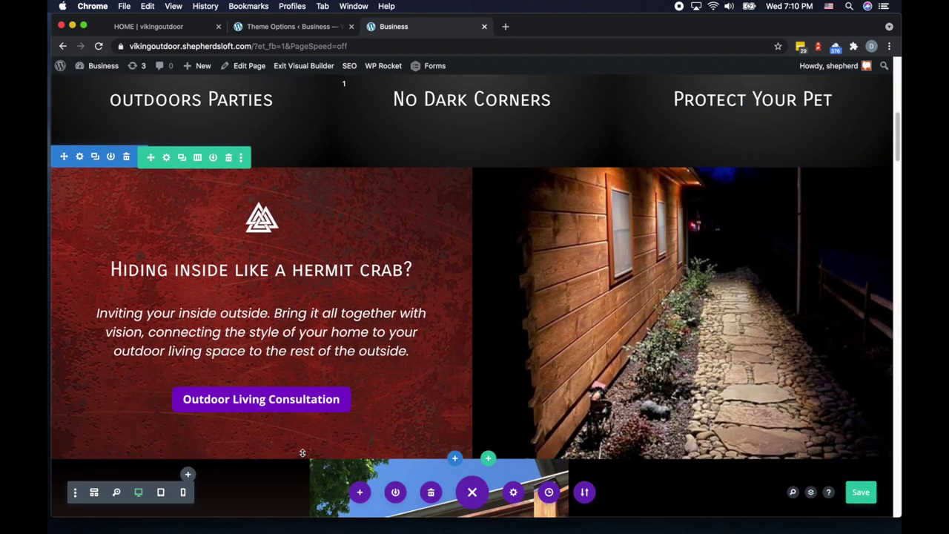
Switch the preview to the 768px tablet view and examine the sections from Outdoors Parties down to the stacked gallery images.
key(super+shift+minus)
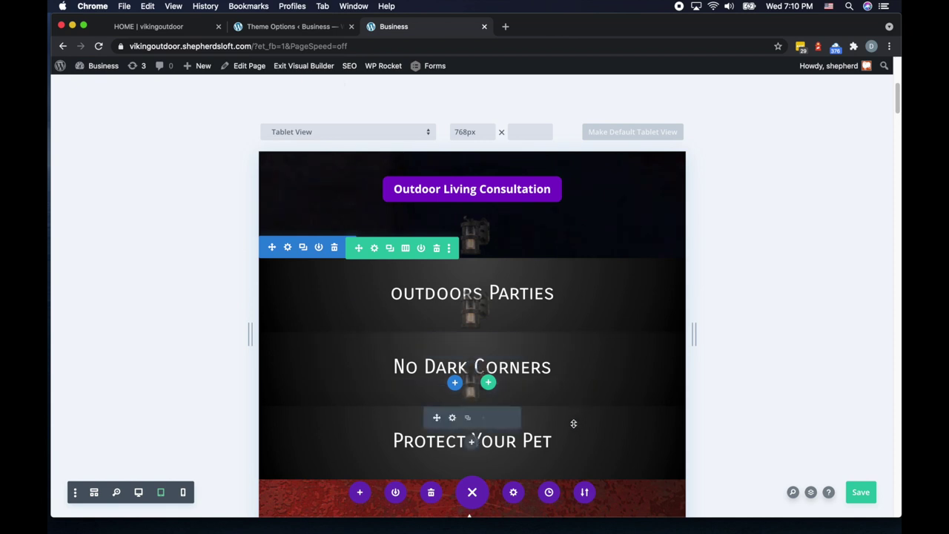
scroll(573, 430, down, 2)
scroll(574, 430, down, 5)
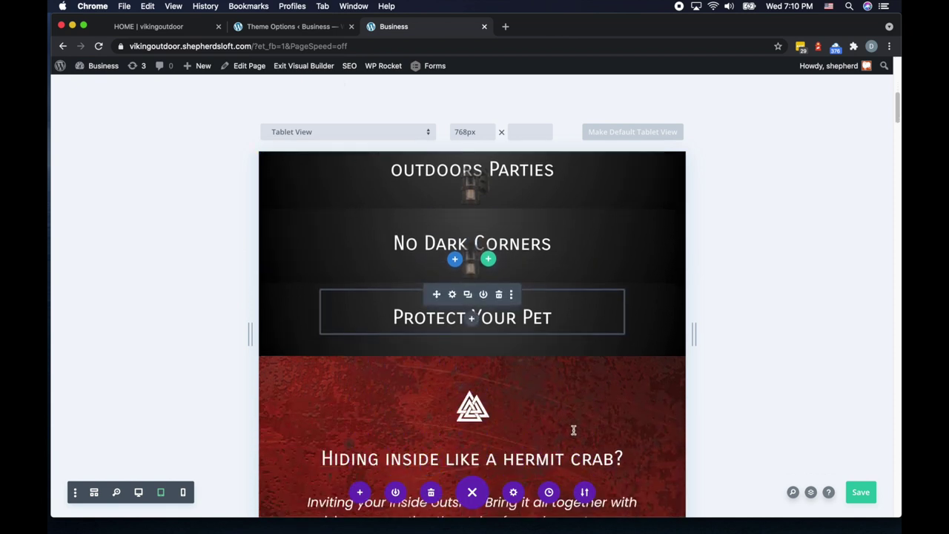
scroll(583, 366, down, 7)
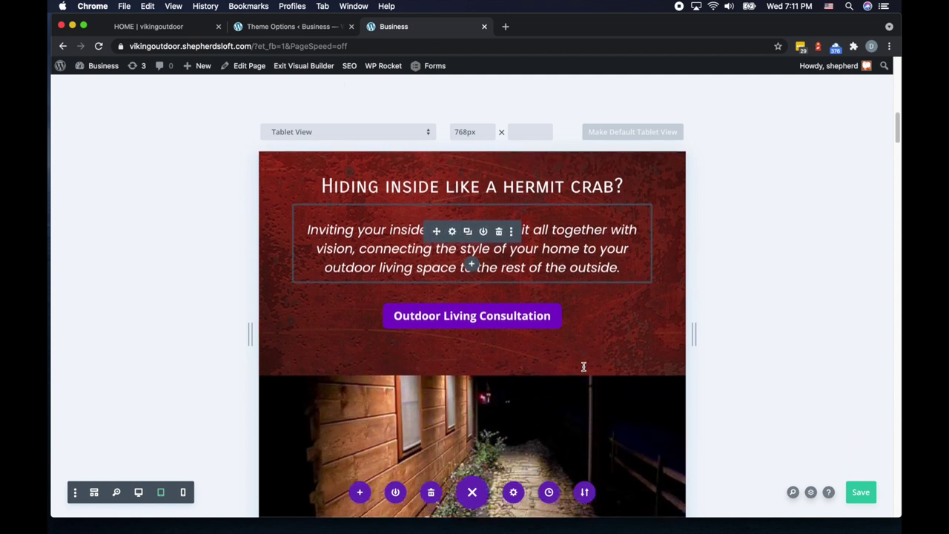
scroll(573, 365, down, 6)
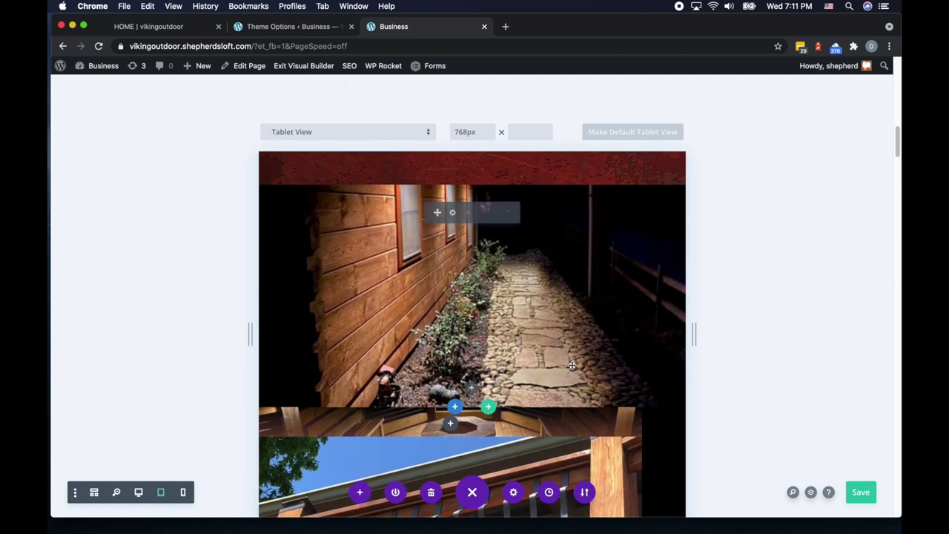
scroll(543, 383, down, 3)
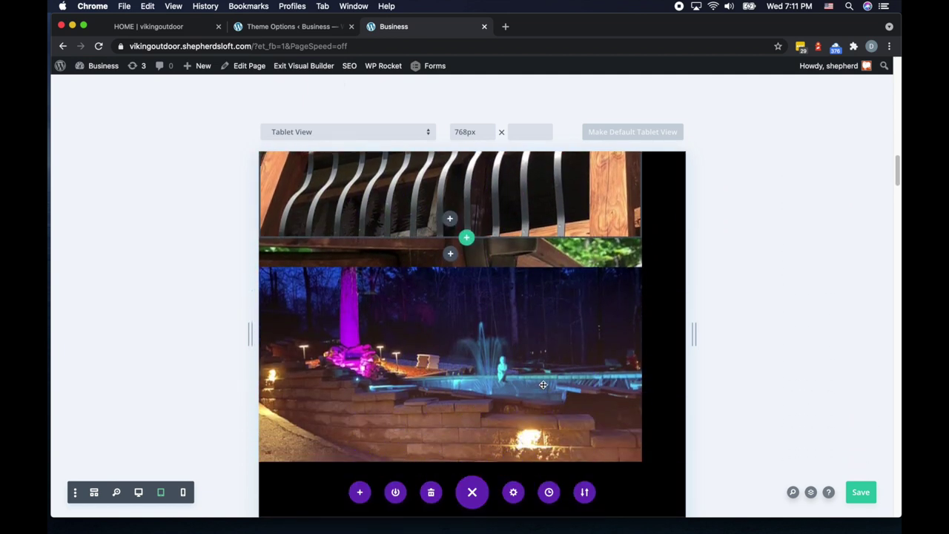
scroll(668, 334, up, 10)
scroll(676, 328, down, 5)
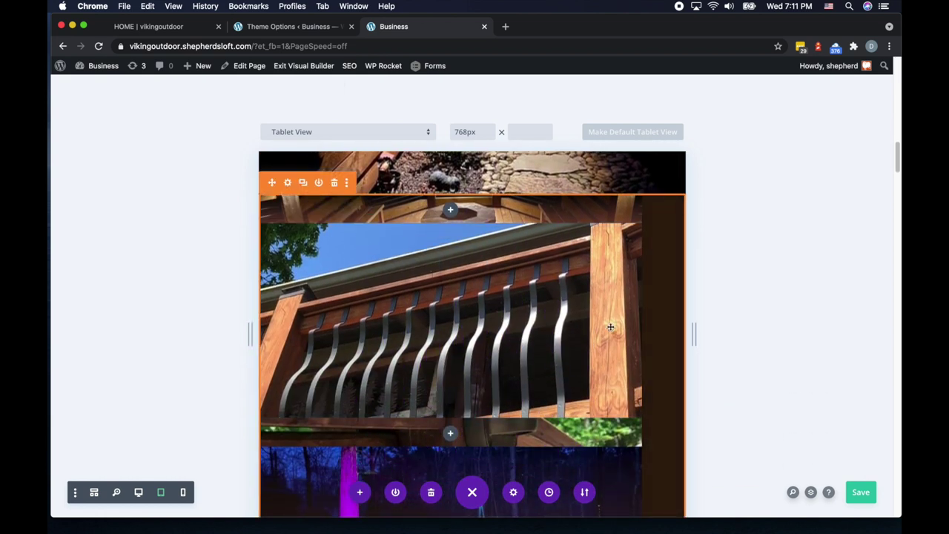
Set the right padding of the gallery image section to 0px for tablets.
mouse_move(304, 204)
click(287, 184)
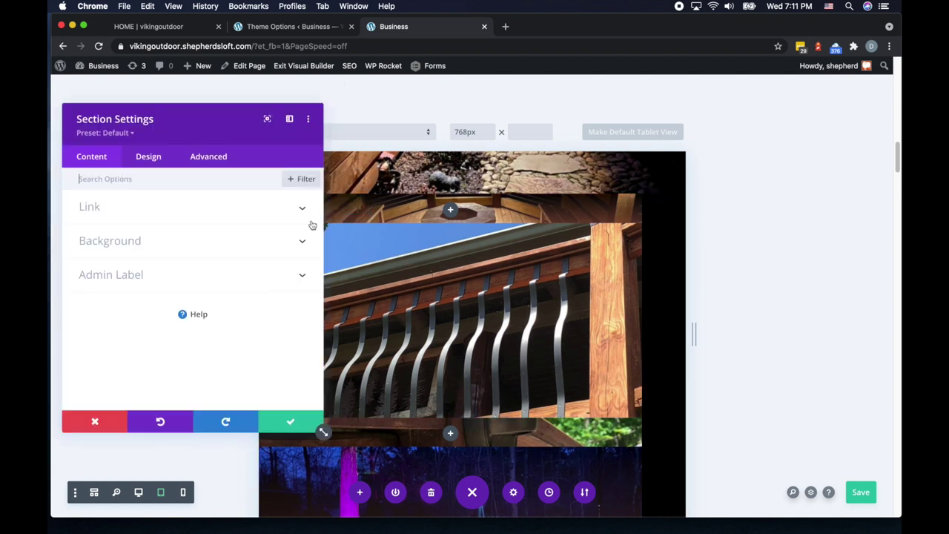
scroll(474, 298, down, 8)
scroll(474, 298, up, 5)
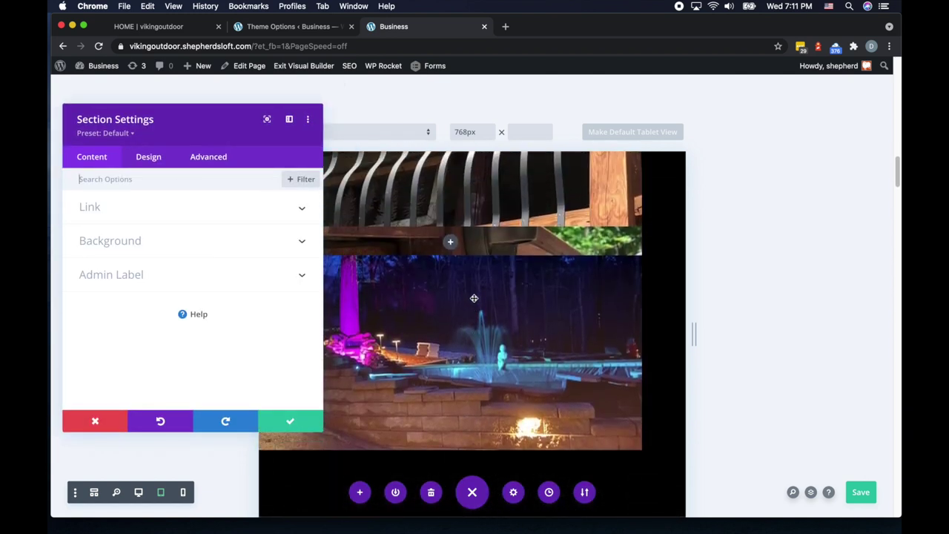
click(152, 161)
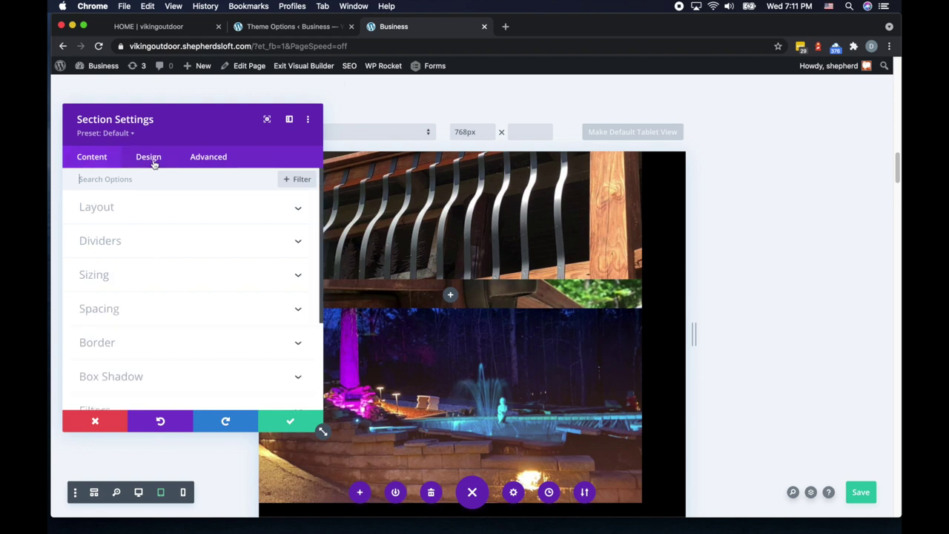
click(111, 310)
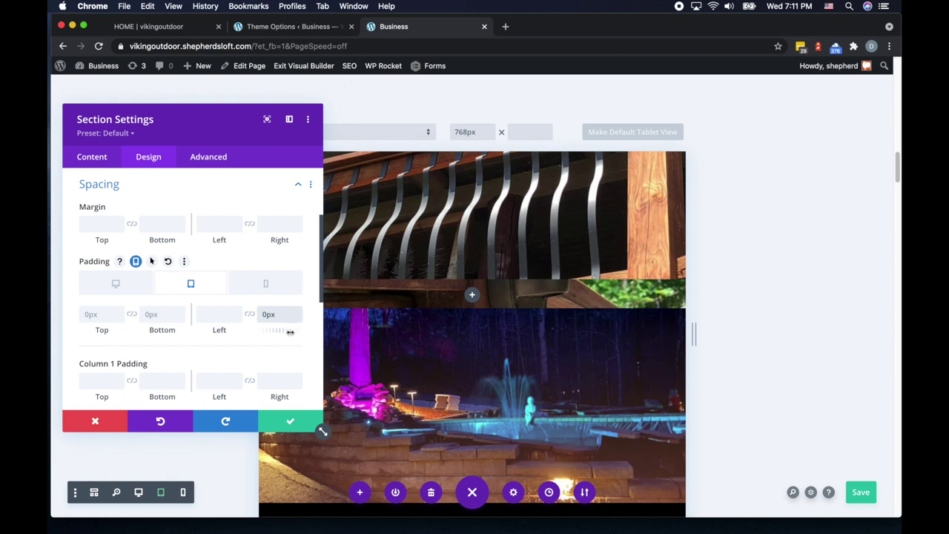
scroll(524, 336, down, 10)
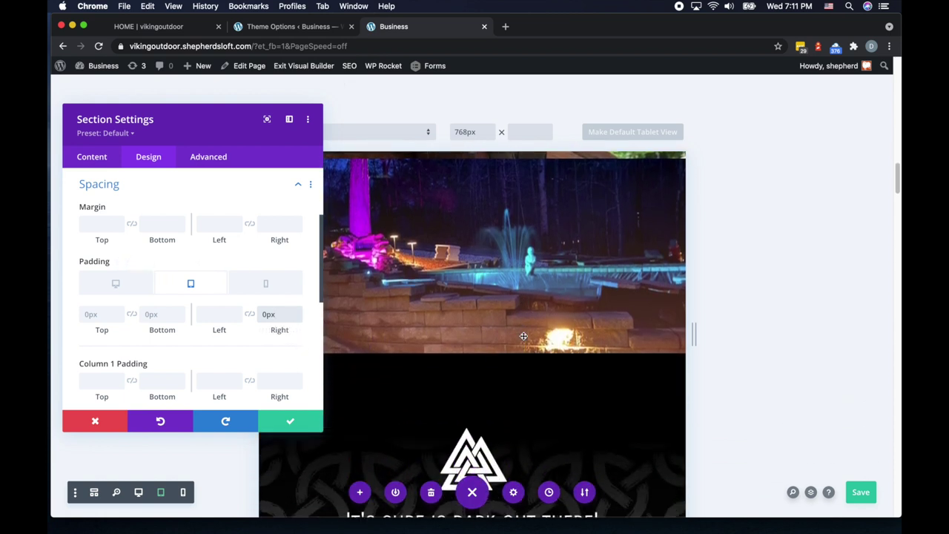
scroll(524, 336, up, 3)
scroll(524, 337, down, 3)
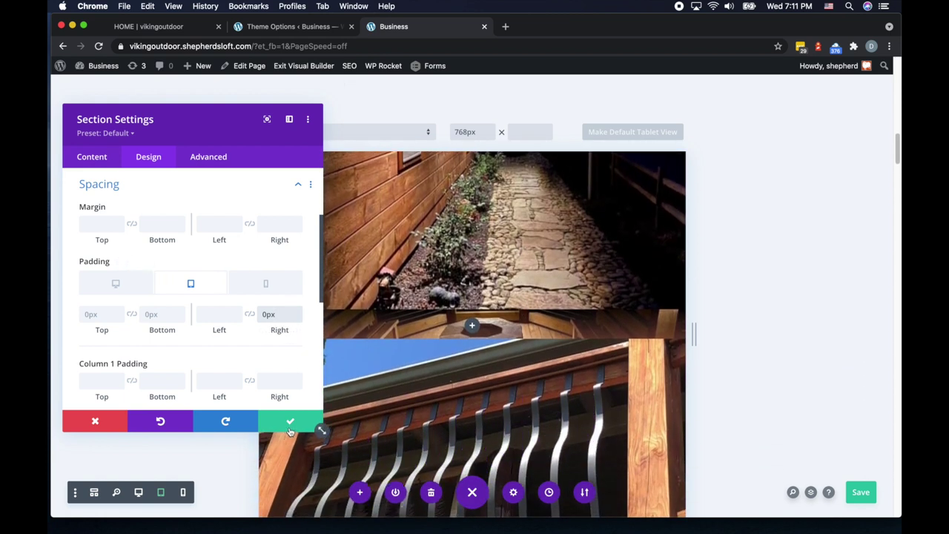
click(307, 424)
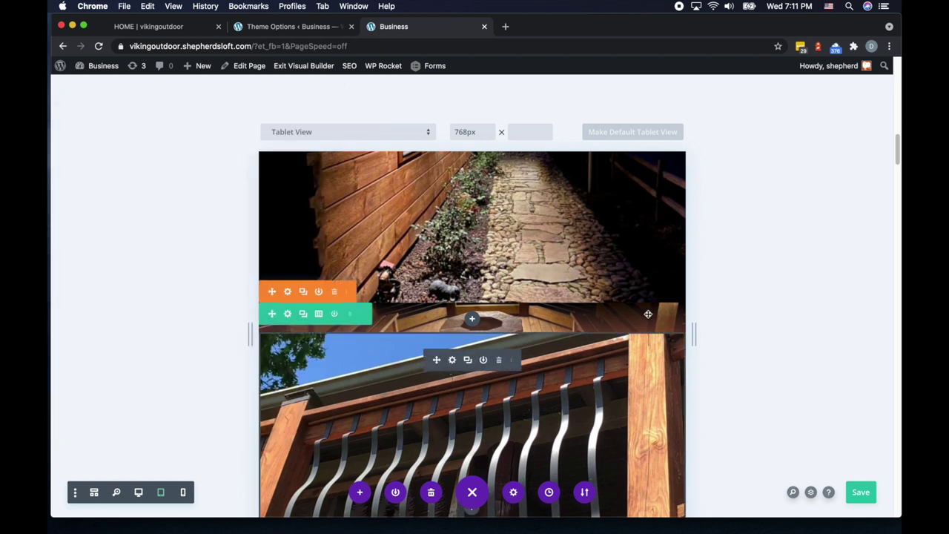
Examine the stacked gallery images in tablet view, comparing the heights of the fire pit, railing, deck light and fountain columns.
scroll(622, 329, down, 3)
scroll(622, 329, down, 8)
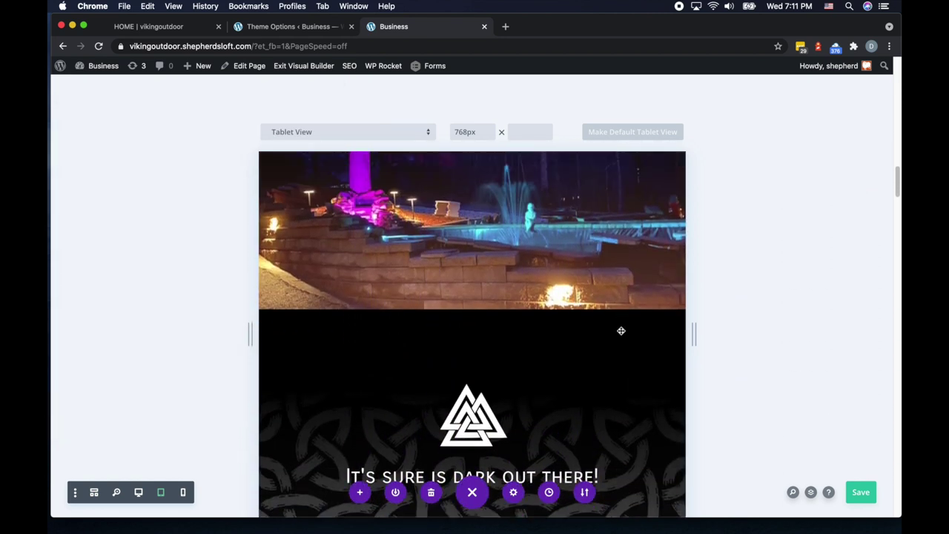
scroll(621, 331, up, 6)
scroll(621, 331, up, 1)
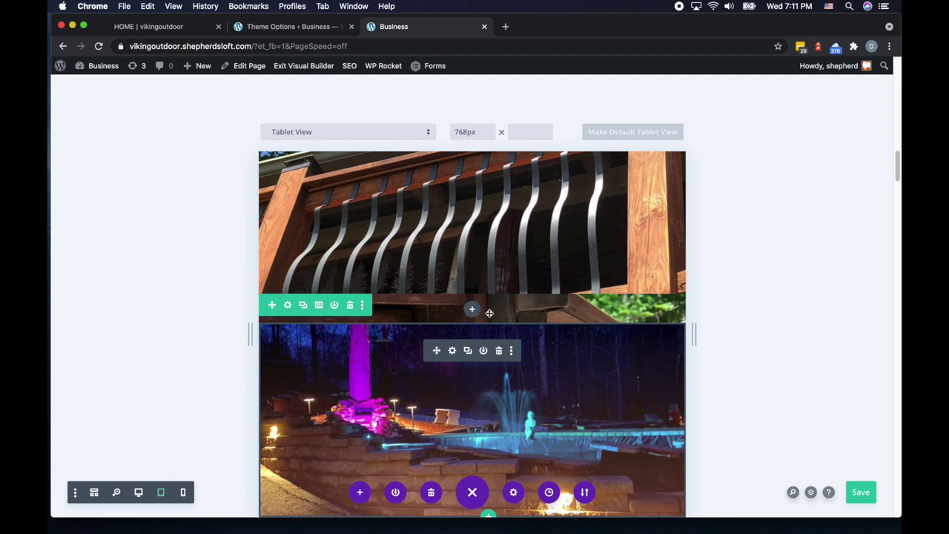
scroll(494, 361, up, 4)
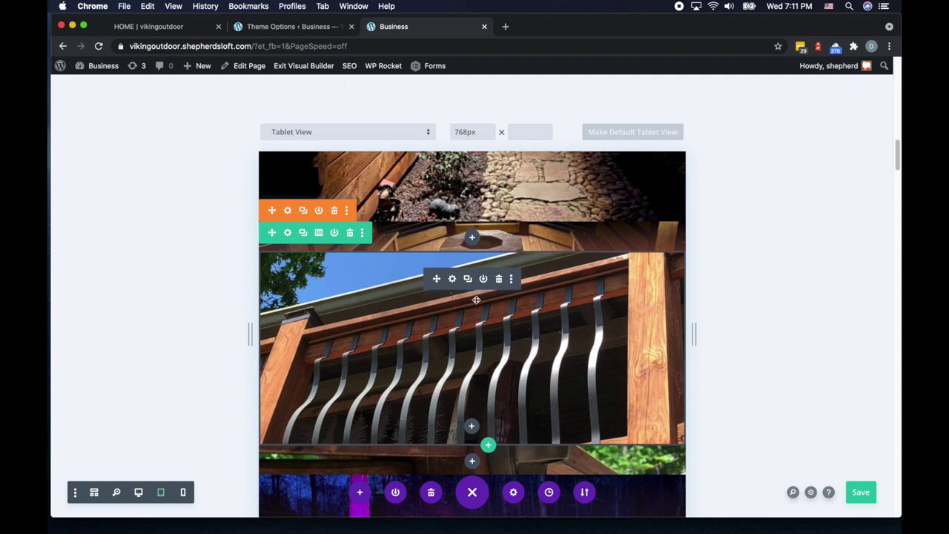
scroll(476, 300, up, 2)
scroll(228, 461, down, 1)
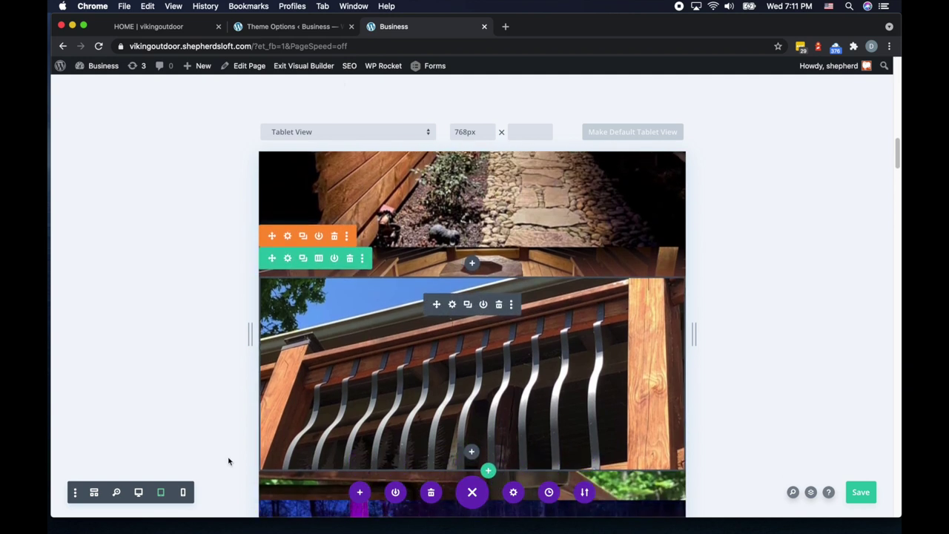
scroll(228, 461, down, 1)
Switch to desktop view and copy the railing column's module into the empty fire pit column beside it.
click(138, 493)
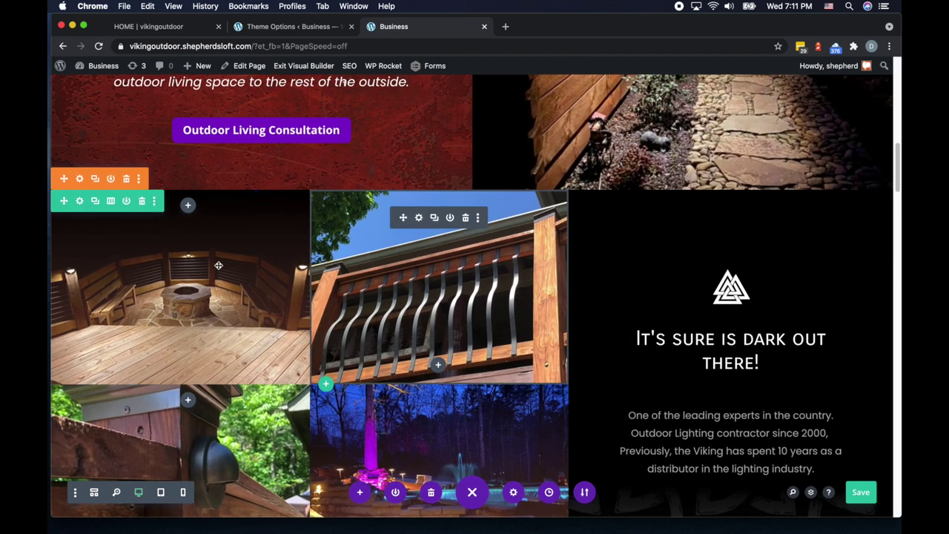
click(436, 218)
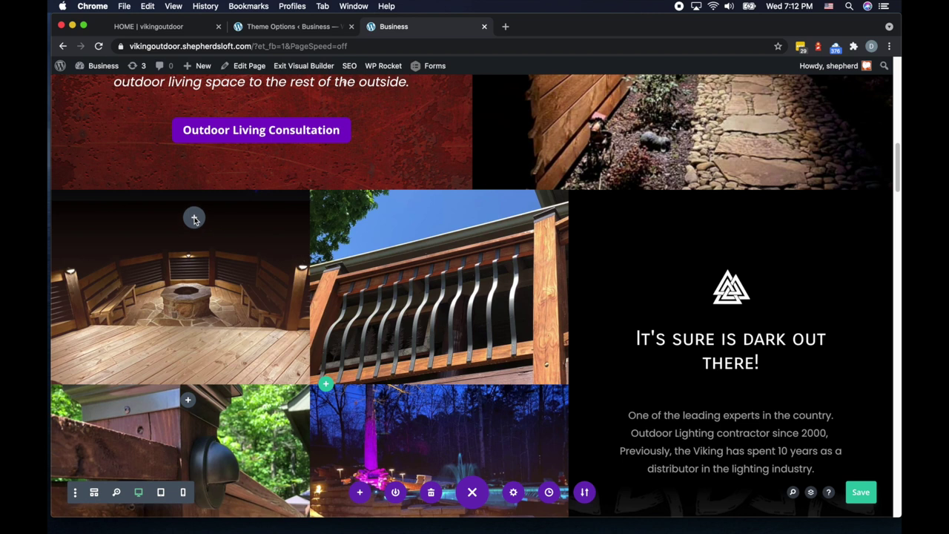
mouse_move(195, 217)
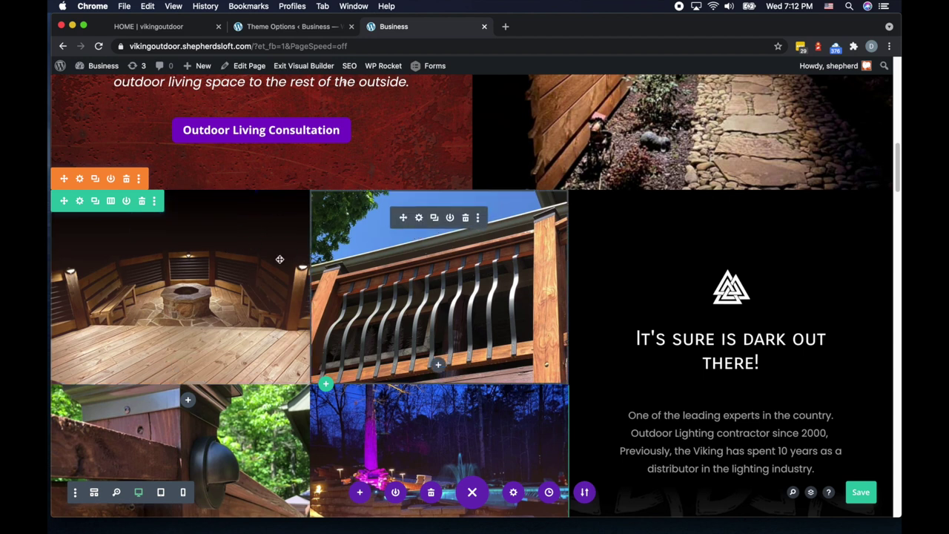
Copy the fountain column's module into the empty deck light column in the gallery's second row.
scroll(405, 271, down, 3)
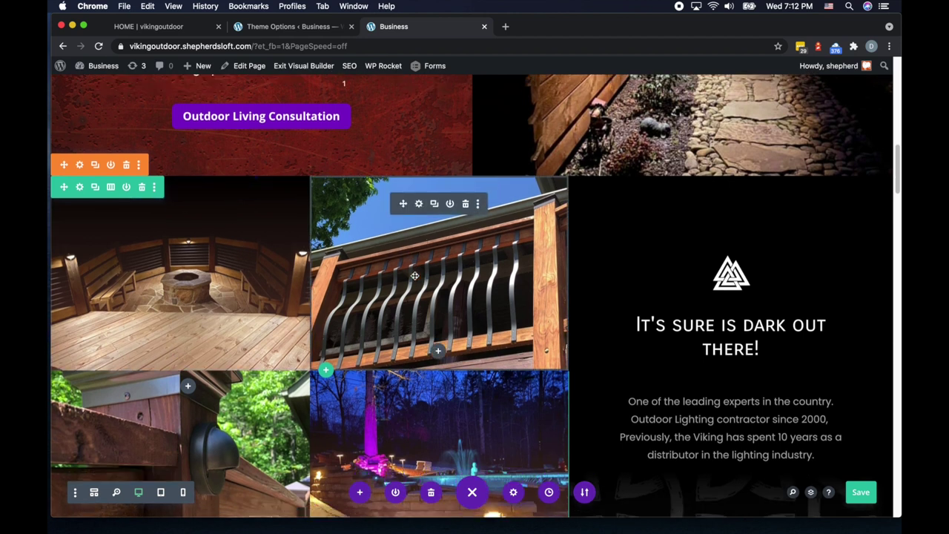
scroll(405, 277, down, 2)
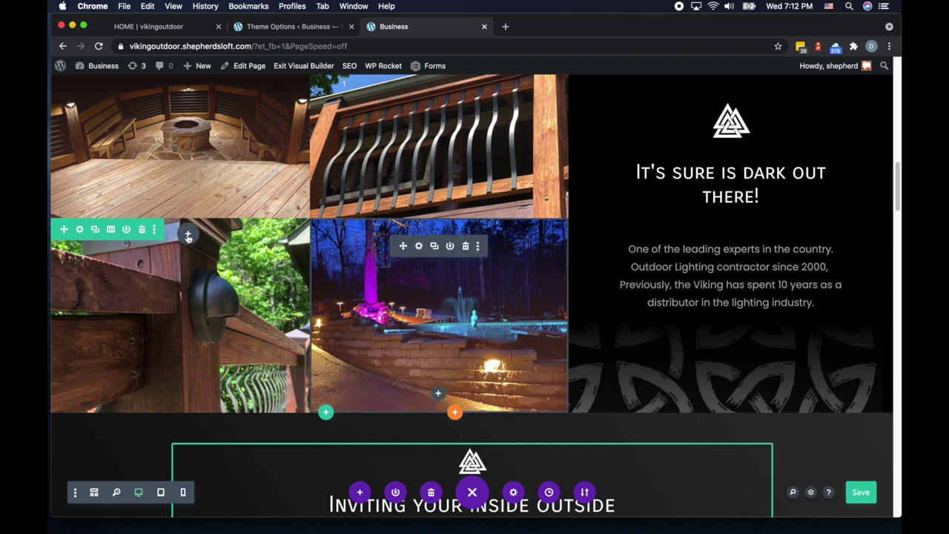
click(436, 247)
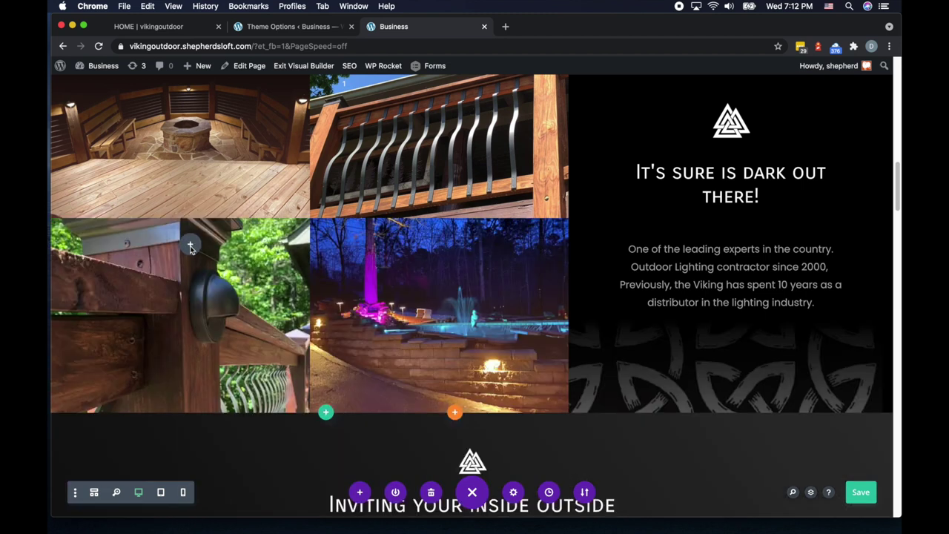
mouse_move(225, 283)
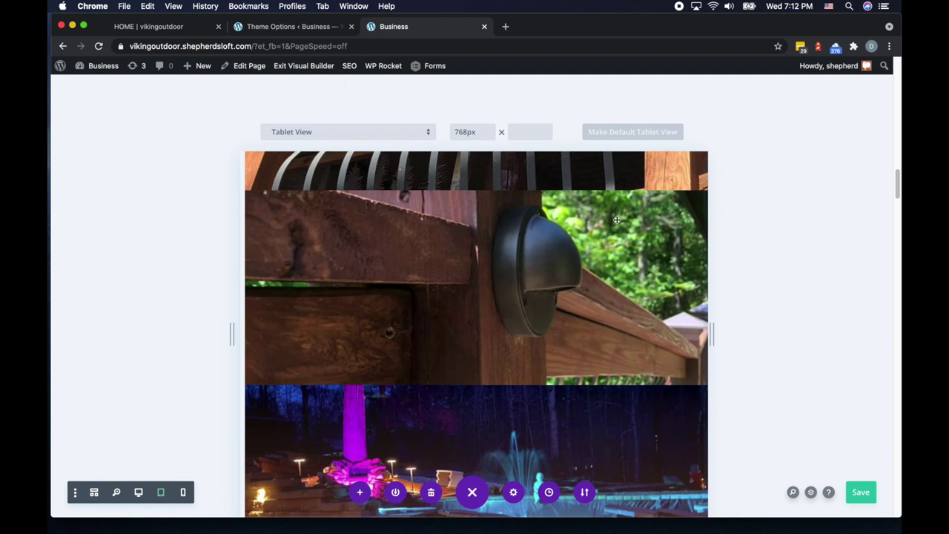
Review the gallery images and the "It's sure is dark out there!" text in the 768px tablet view.
scroll(592, 290, up, 5)
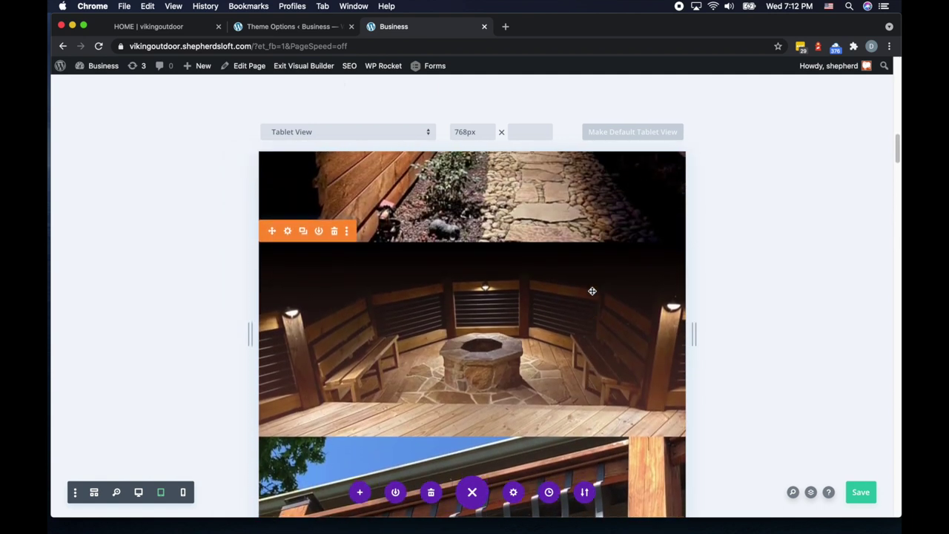
scroll(593, 288, down, 3)
scroll(493, 249, down, 10)
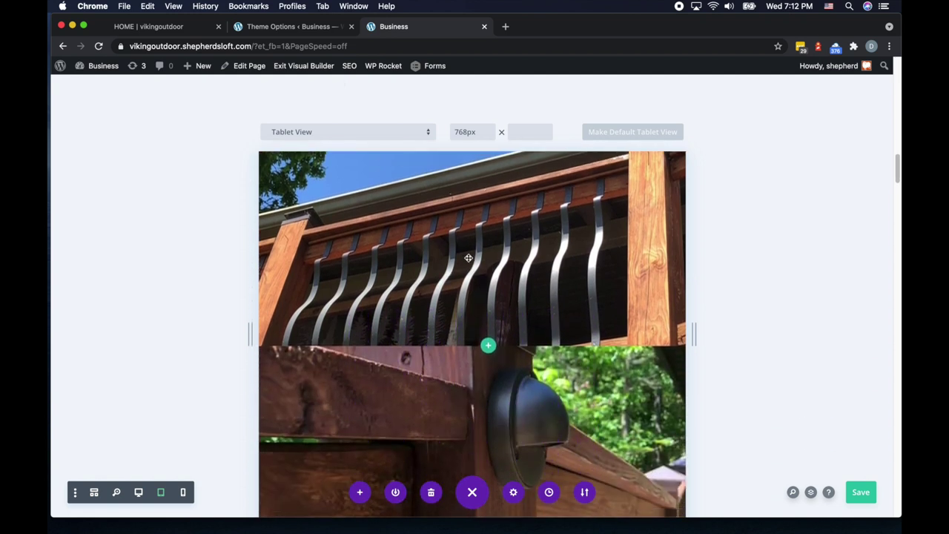
scroll(540, 273, down, 5)
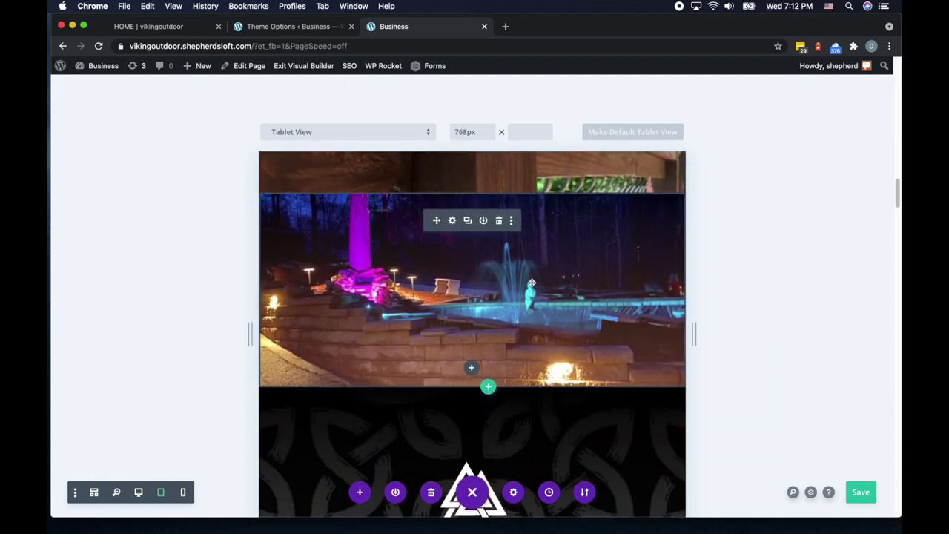
scroll(508, 300, down, 9)
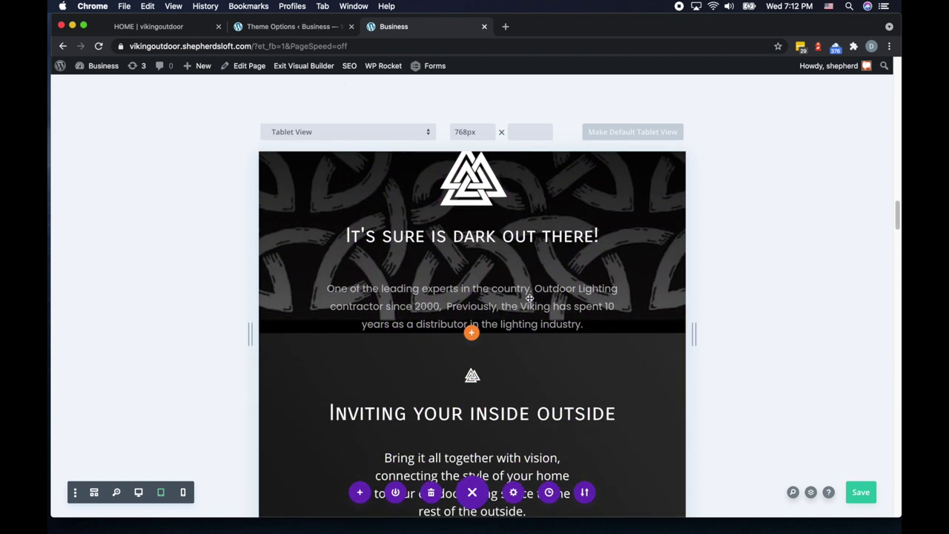
Set the tablet bottom padding of the "It's sure is dark out there!" section to 100px.
scroll(540, 302, up, 4)
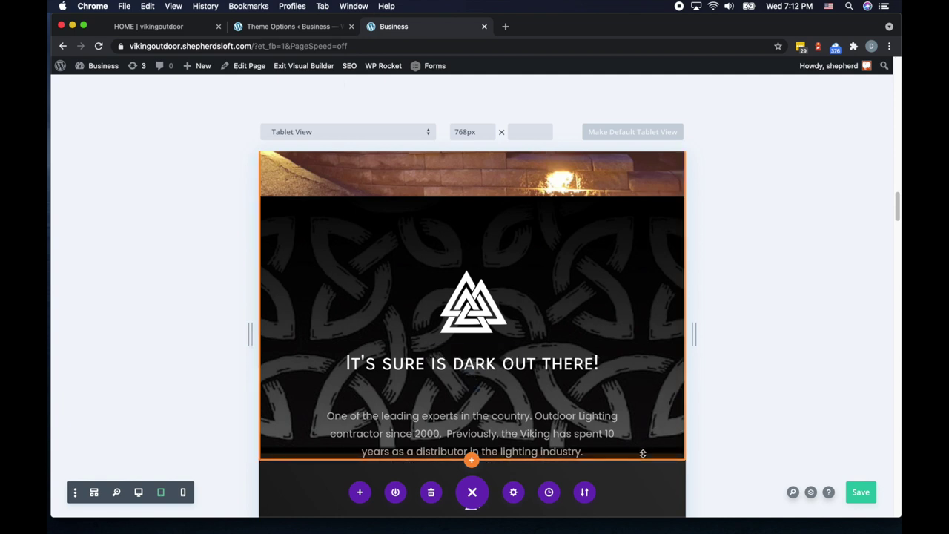
click(643, 454)
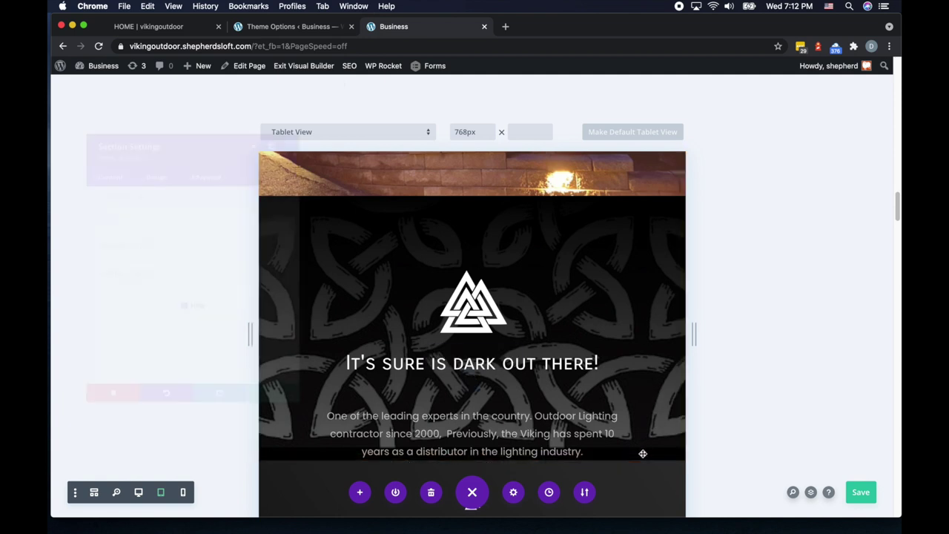
click(151, 160)
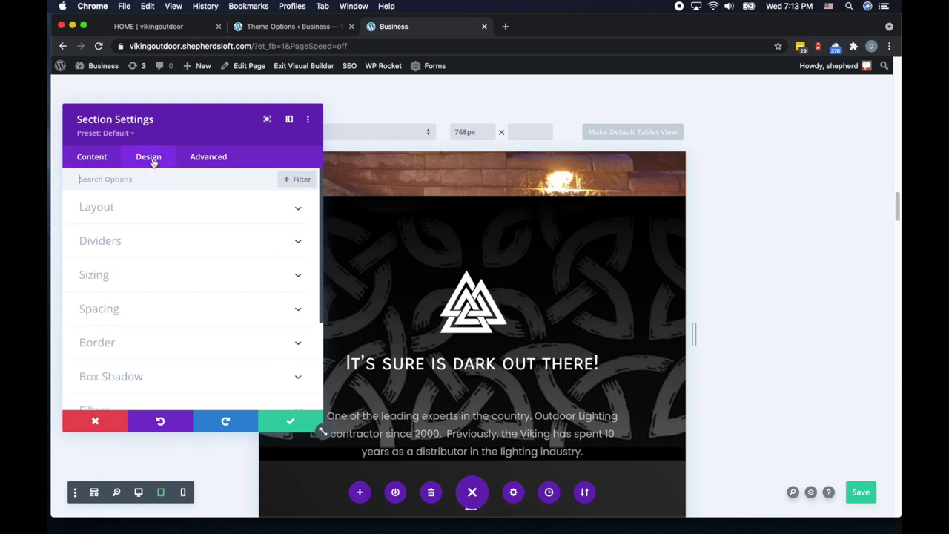
click(108, 311)
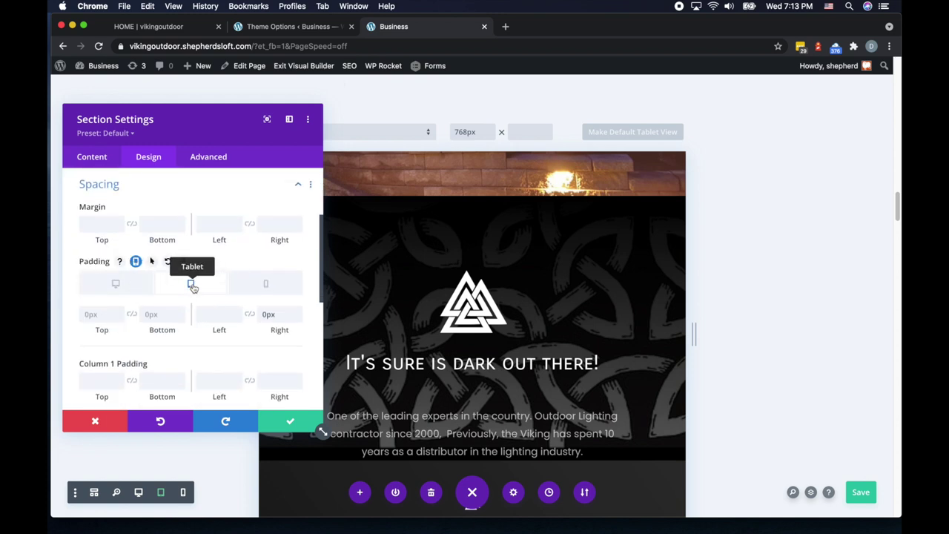
scroll(192, 287, down, 2)
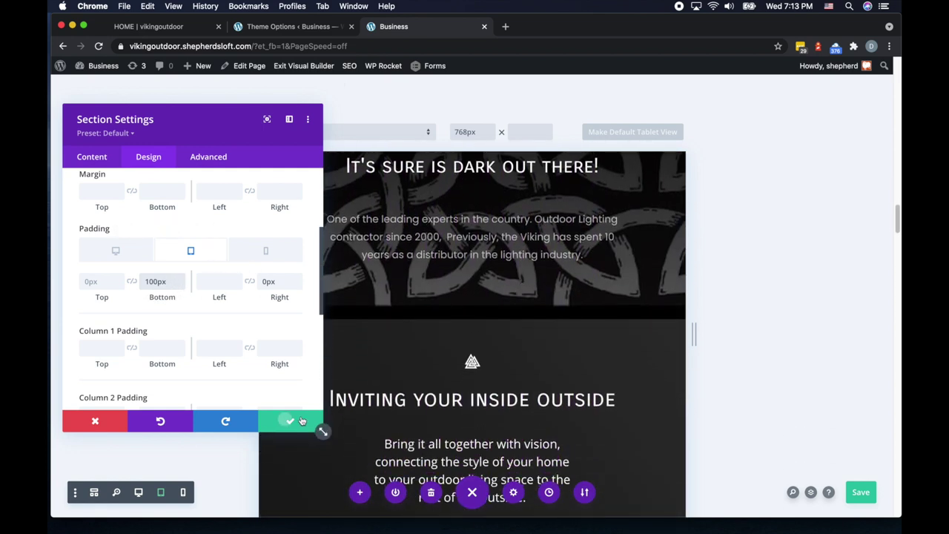
key(Escape)
Review the rest of the homepage in tablet view, from the services through the testimonials and FAQ to the closing consultation section.
scroll(524, 393, down, 6)
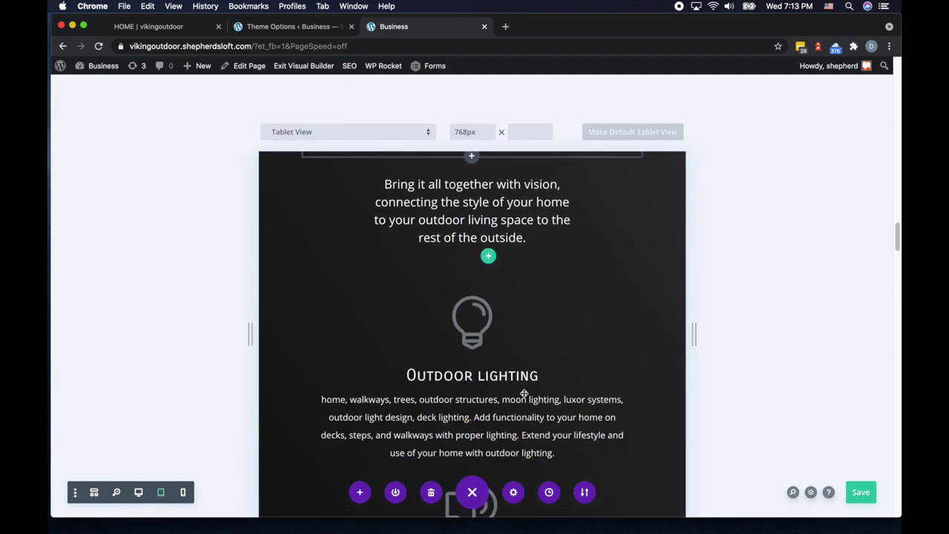
scroll(524, 394, down, 10)
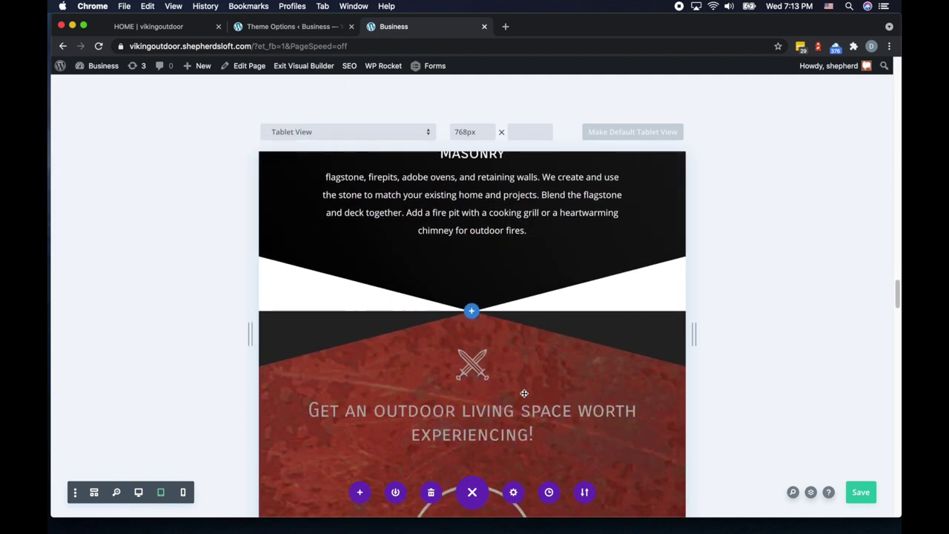
scroll(524, 394, down, 10)
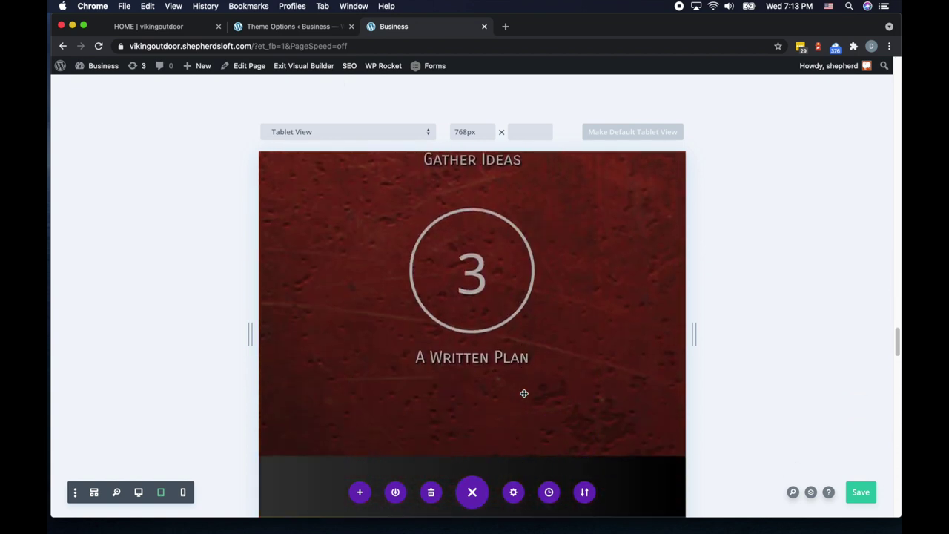
scroll(523, 394, down, 10)
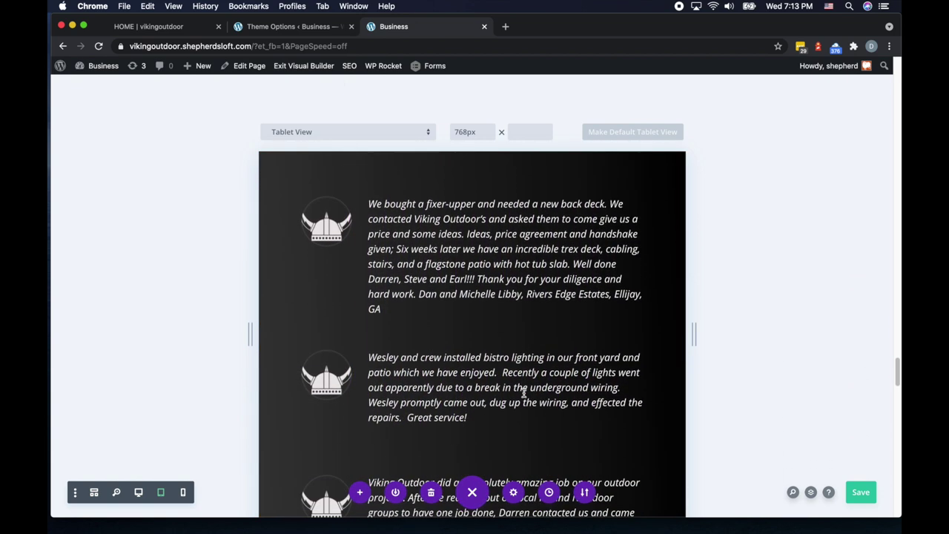
scroll(523, 394, down, 10)
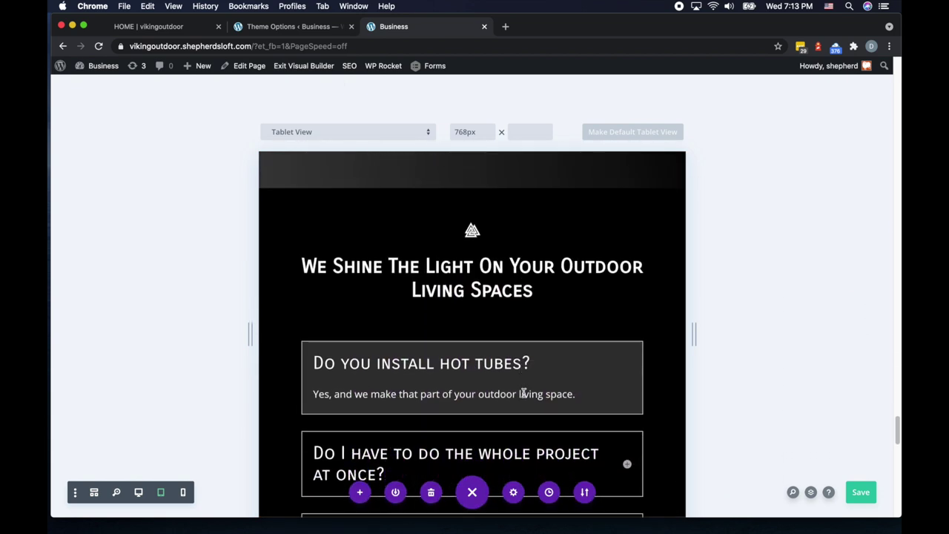
scroll(523, 394, down, 10)
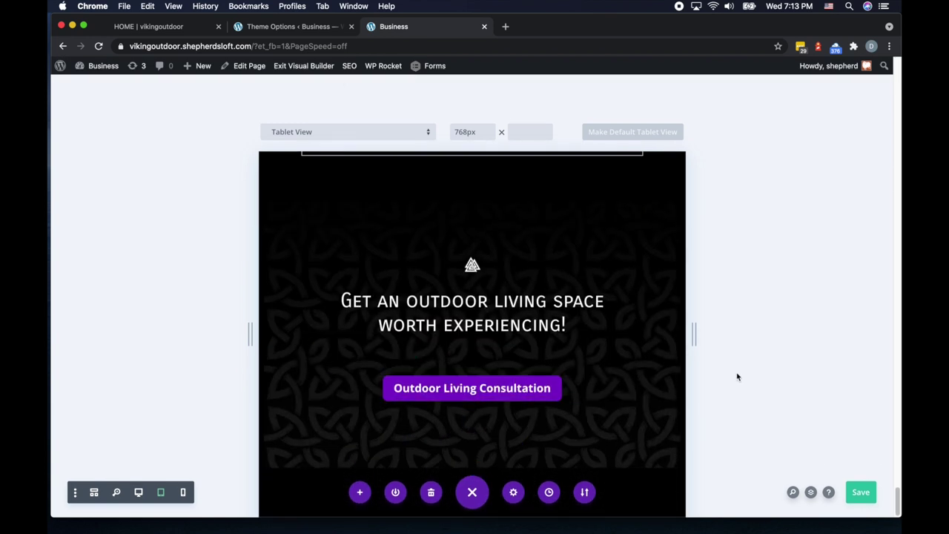
scroll(737, 377, up, 5)
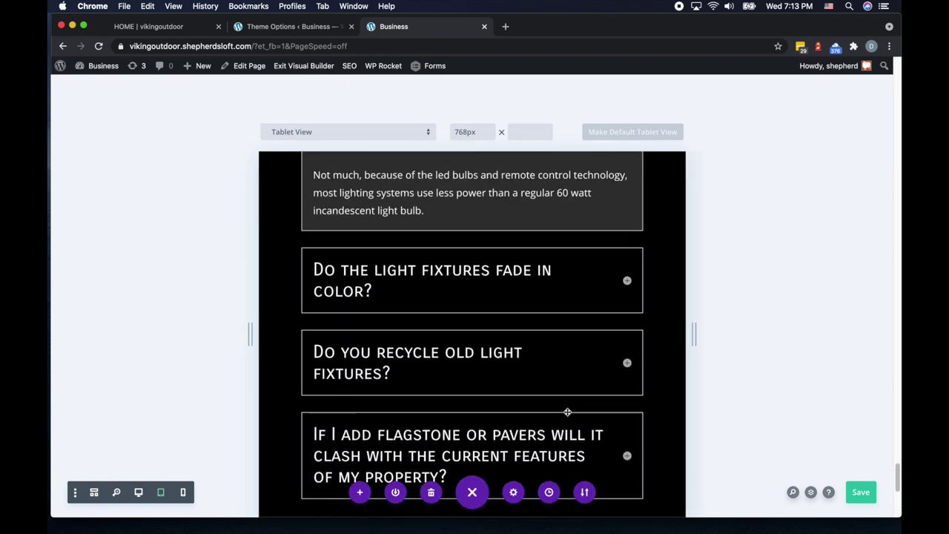
scroll(190, 472, up, 3)
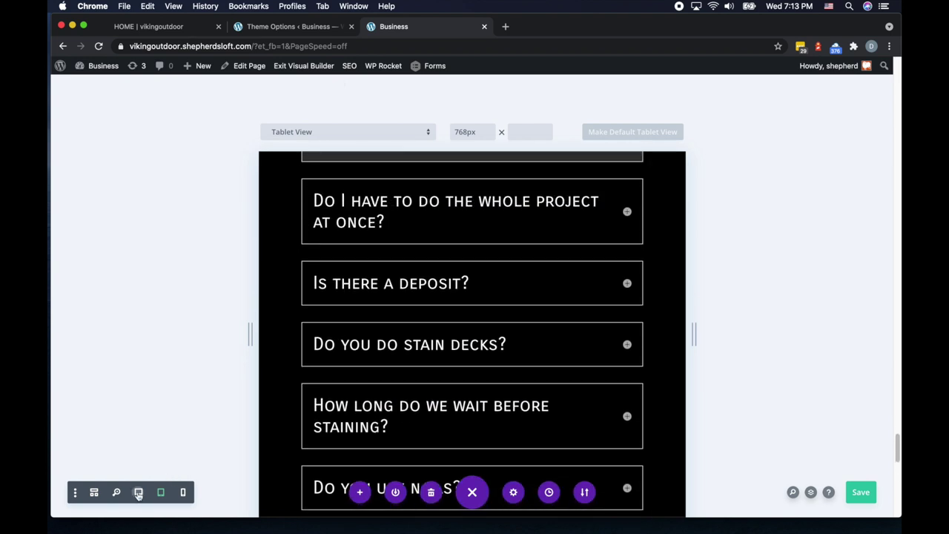
Switch the builder to desktop view and save the page.
click(138, 493)
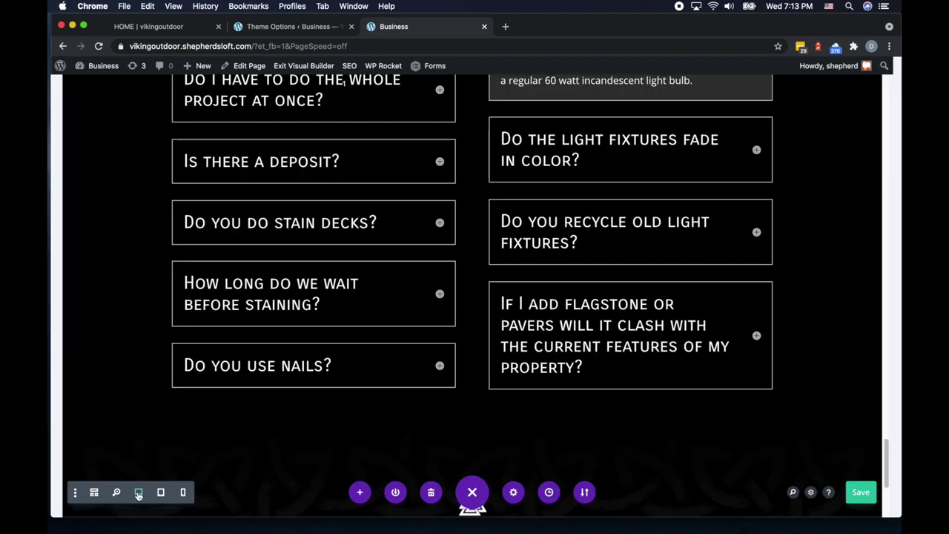
scroll(138, 496, up, 3)
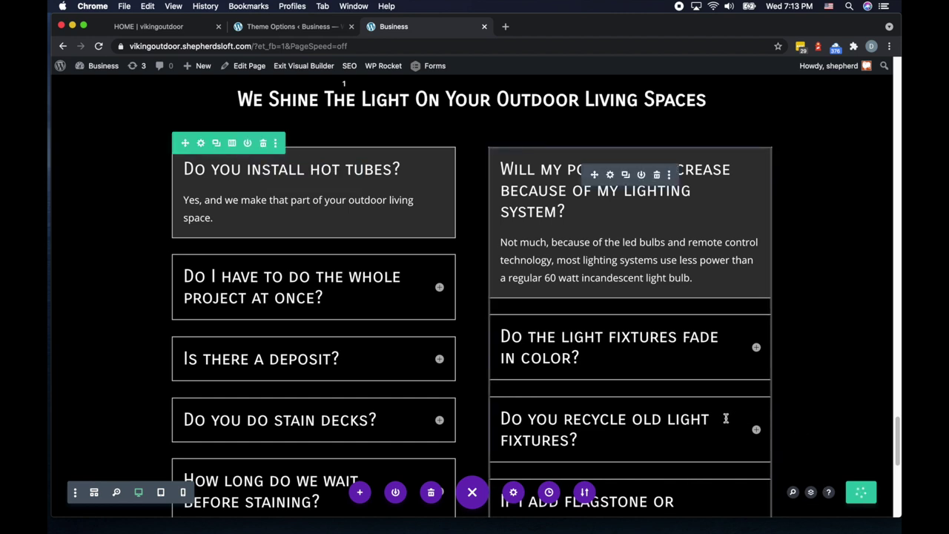
scroll(725, 418, up, 20)
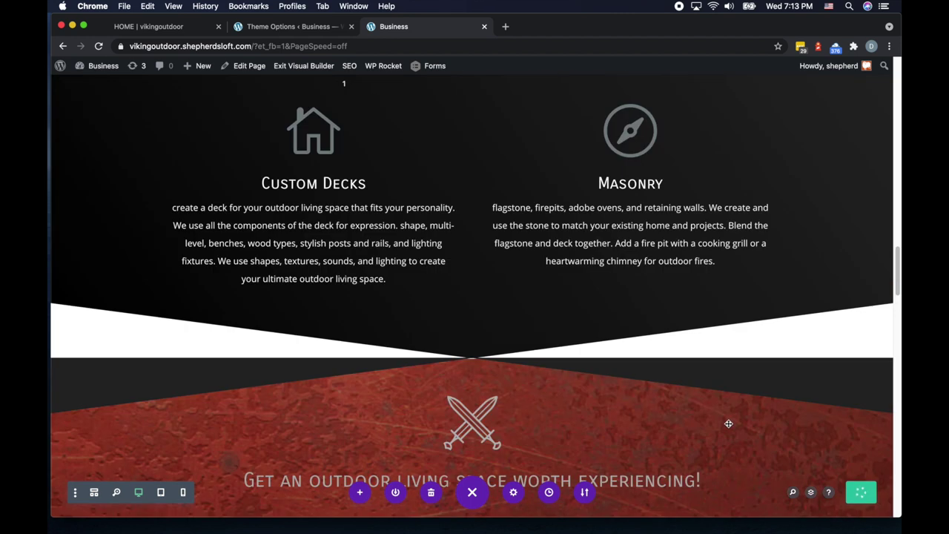
scroll(727, 421, up, 10)
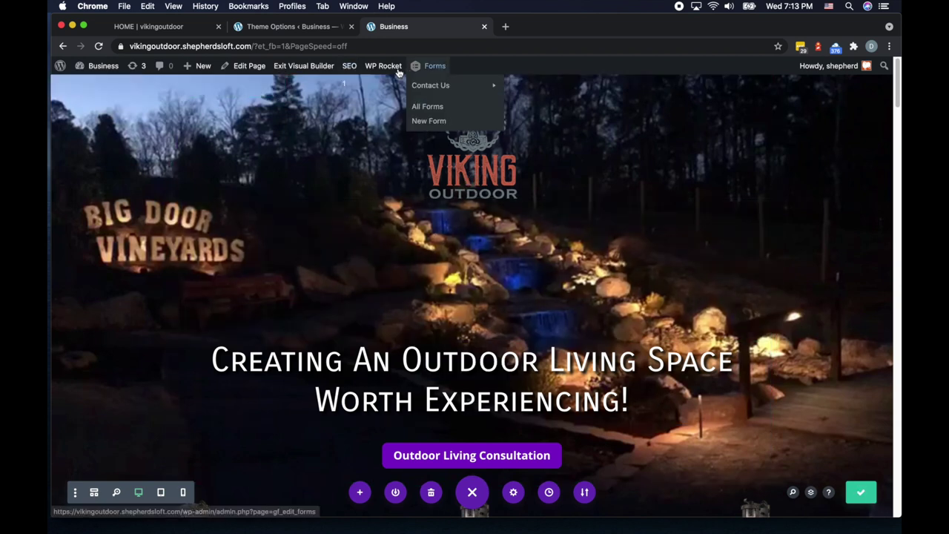
click(250, 46)
drag(278, 46, 257, 46)
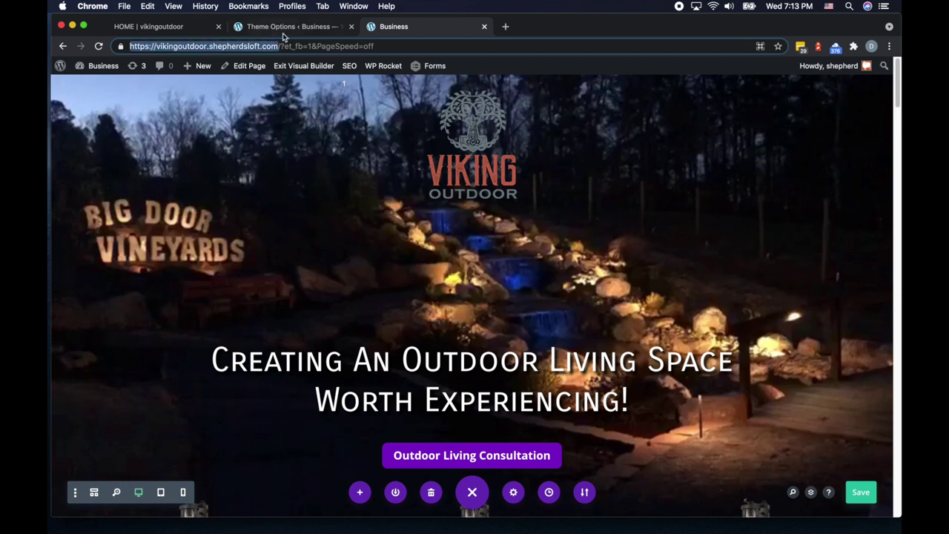
click(508, 28)
text(https://vikingoutdoor.shepherdsloft.com)
key(Return)
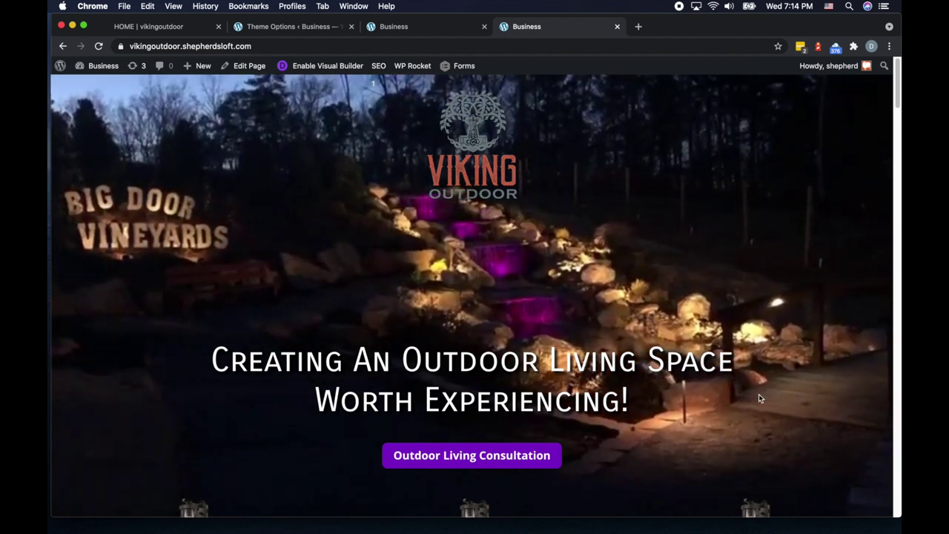
Check the live page's three feature headings and capitalise the first letter of "Outdoors Parties" in the builder.
scroll(759, 396, down, 3)
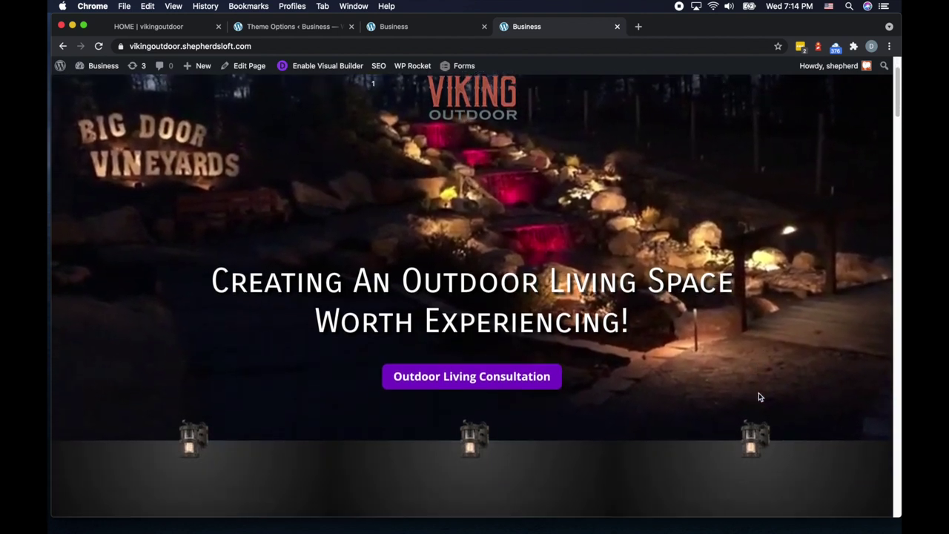
scroll(759, 397, down, 4)
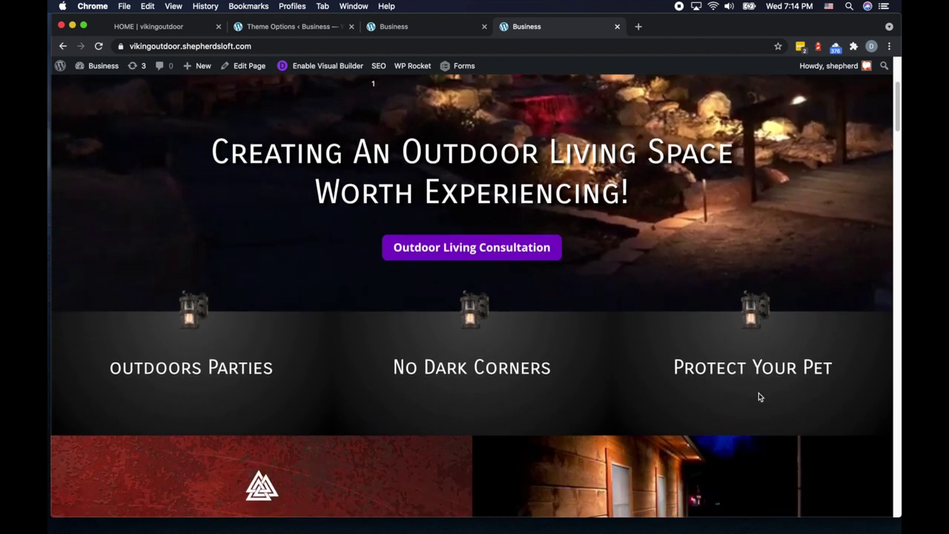
scroll(758, 397, down, 2)
scroll(759, 397, down, 2)
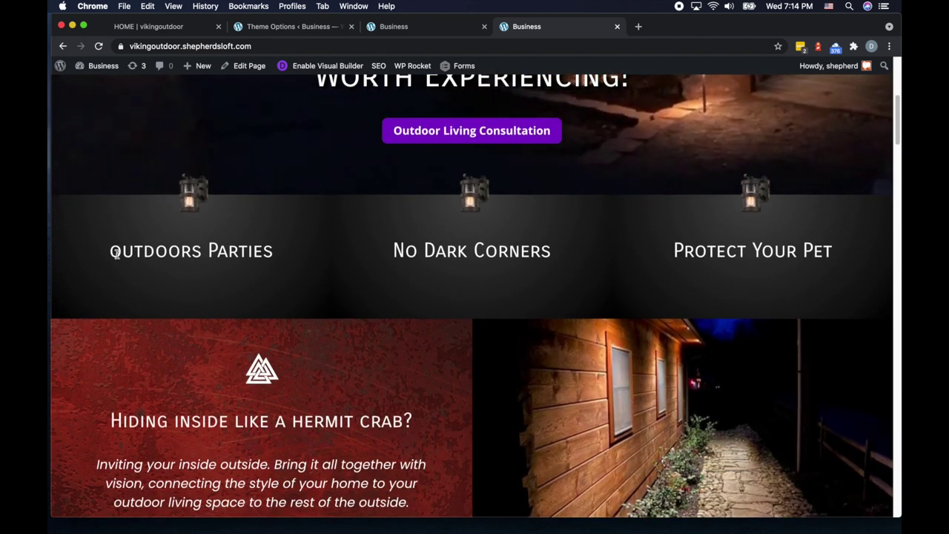
click(405, 31)
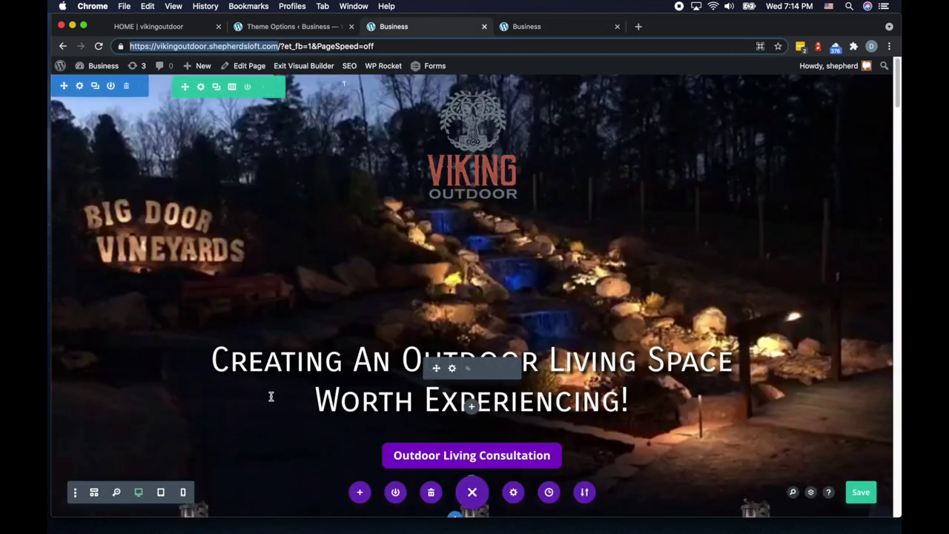
scroll(271, 395, down, 4)
scroll(275, 396, down, 1)
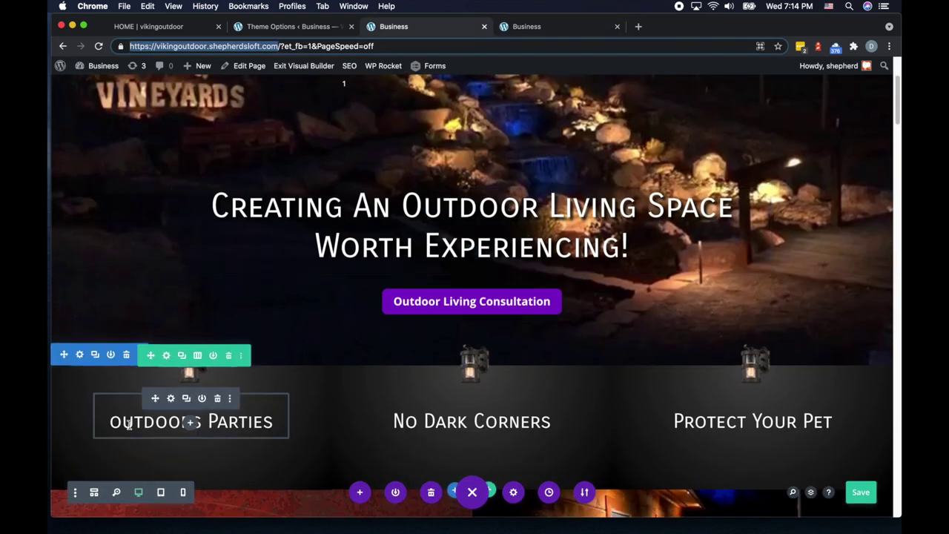
click(118, 422)
click(115, 423)
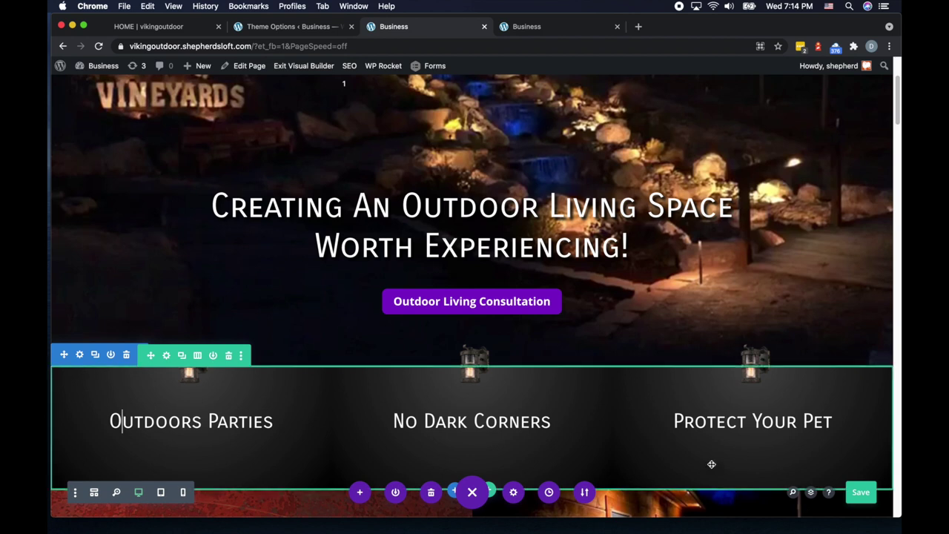
Review the live homepage in desktop width from the hermit crab section through the gallery, numbered steps and services to the testimonials.
click(582, 34)
scroll(605, 343, down, 2)
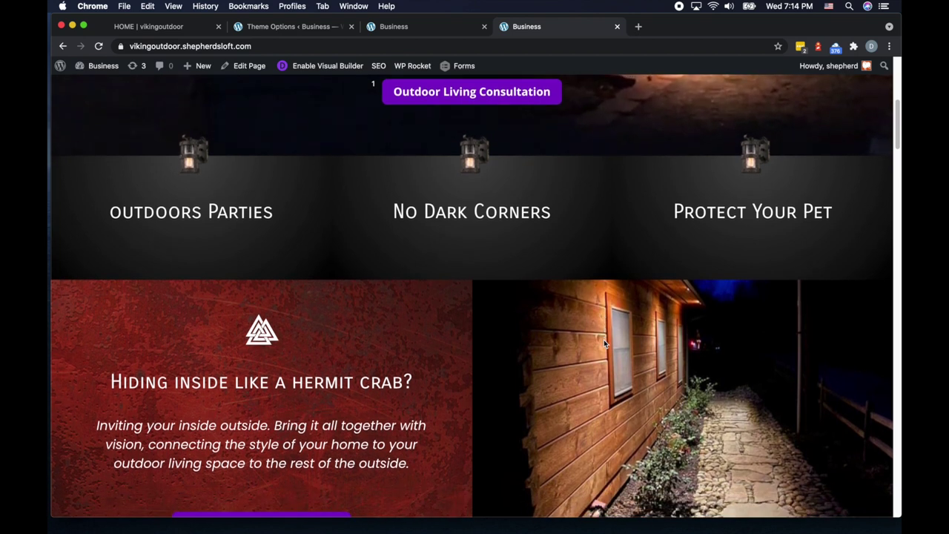
scroll(604, 339, down, 5)
scroll(603, 340, down, 3)
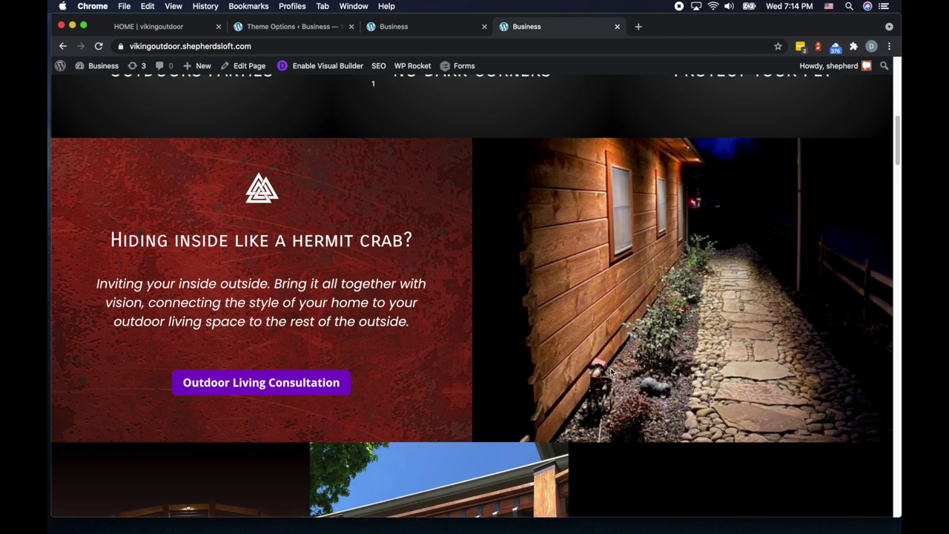
scroll(609, 371, down, 12)
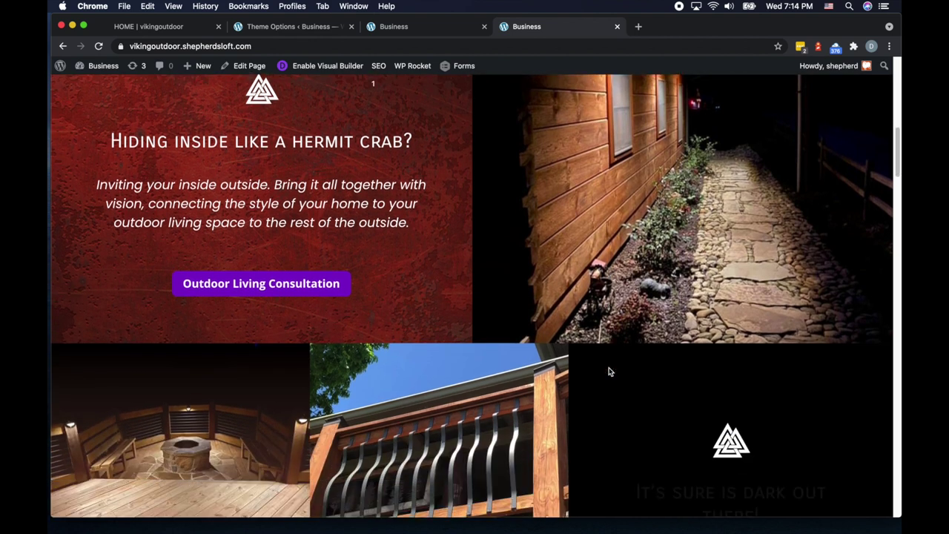
scroll(609, 372, down, 20)
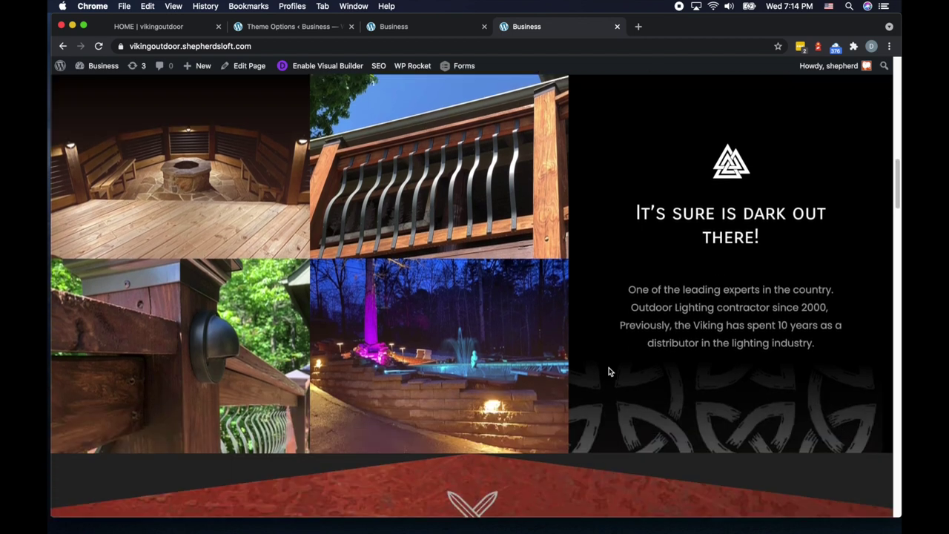
scroll(609, 369, down, 20)
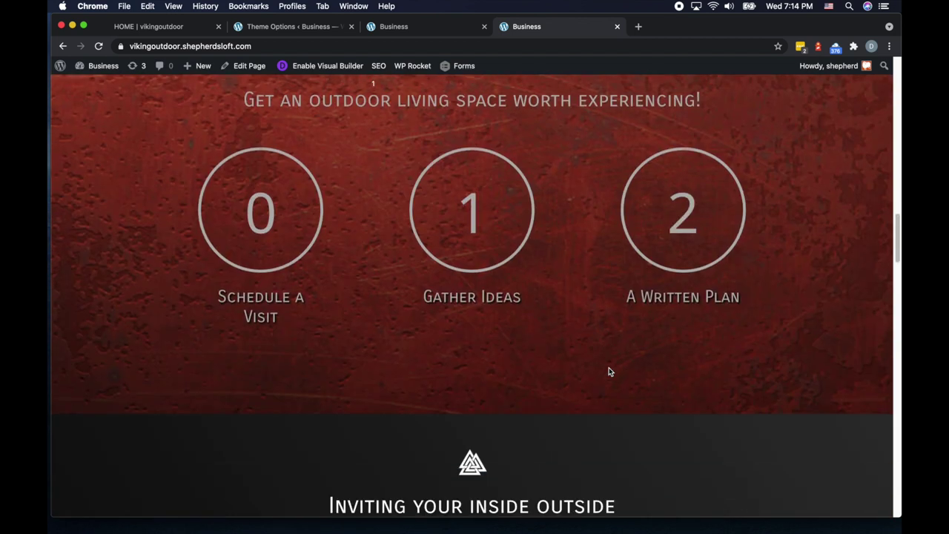
scroll(609, 368, down, 12)
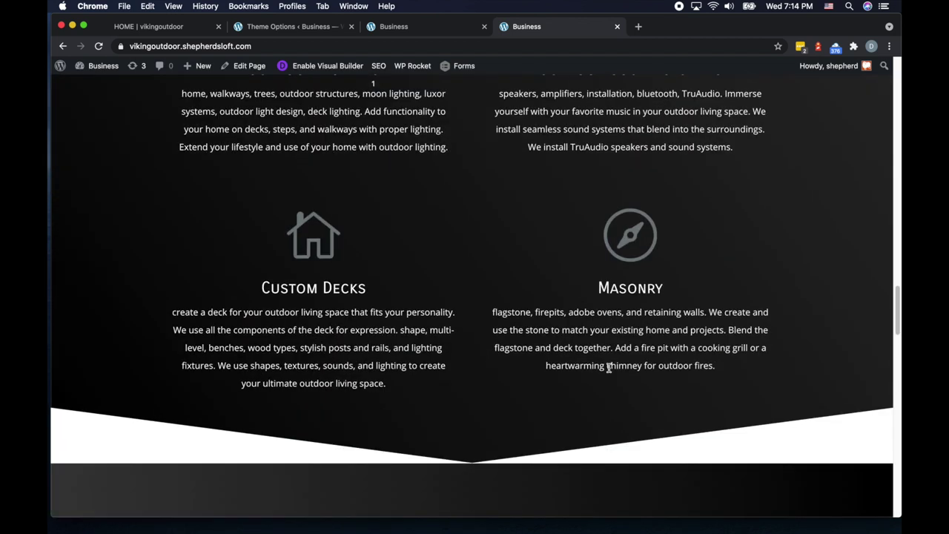
scroll(609, 368, down, 10)
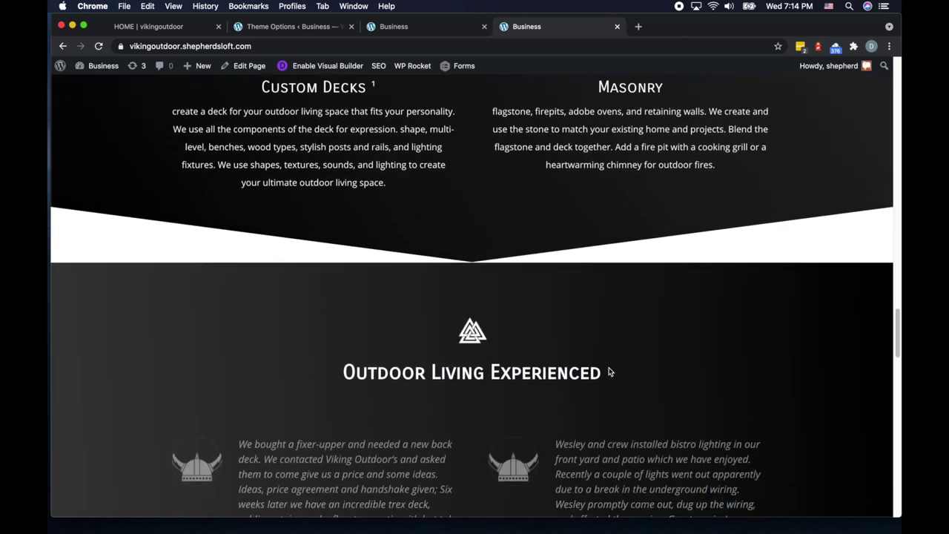